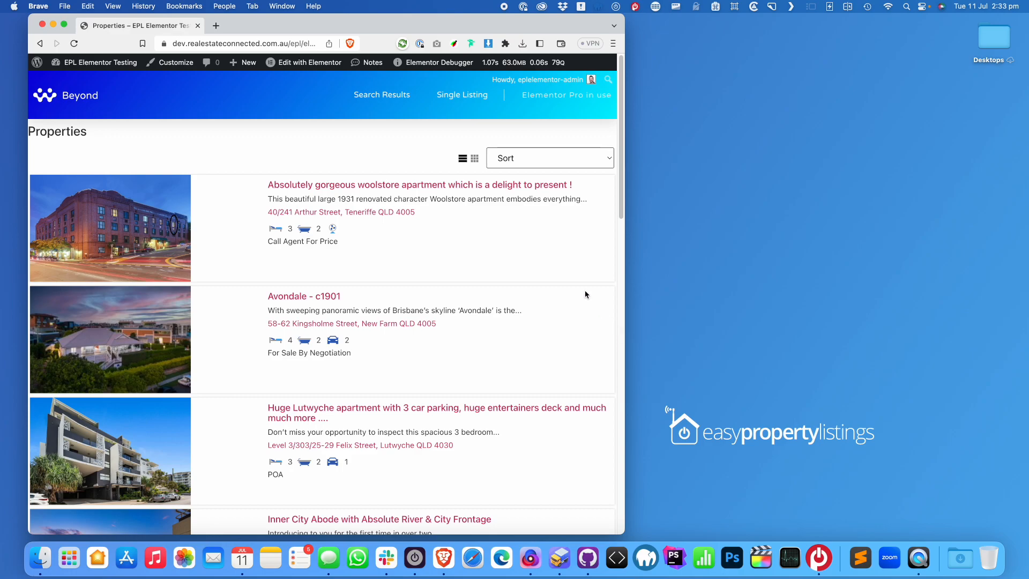
Open the 'Absolutely gorgeous woolstore apartment which is a delight to present !' listing from the Properties archive
{"action": "mouse_move", "coordinate": [278, 59]}
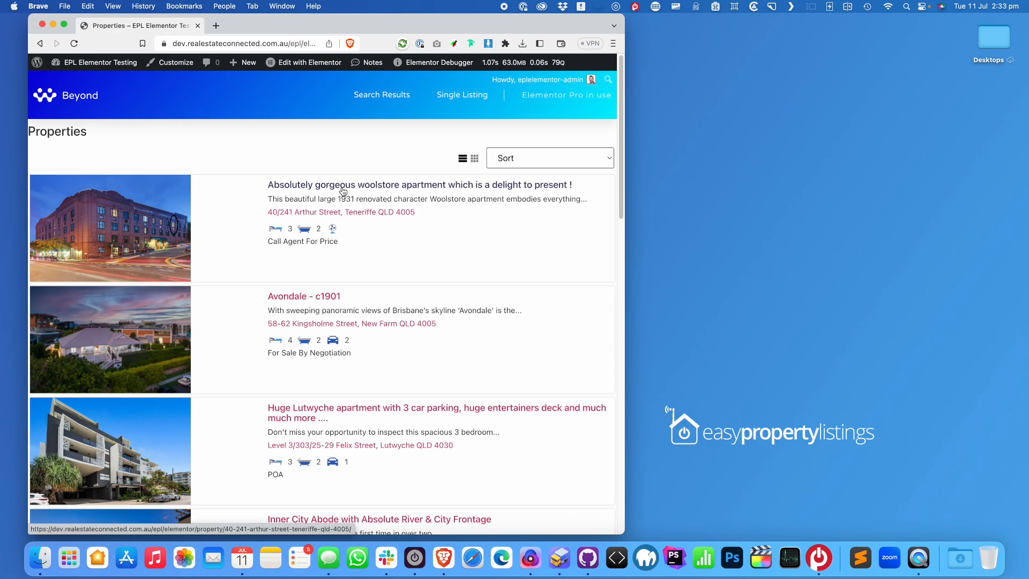
{"action": "mouse_move", "coordinate": [547, 28]}
{"action": "left_mouse_down"}
{"action": "mouse_move", "coordinate": [566, 28]}
{"action": "mouse_move", "coordinate": [549, 28]}
{"action": "left_mouse_up"}
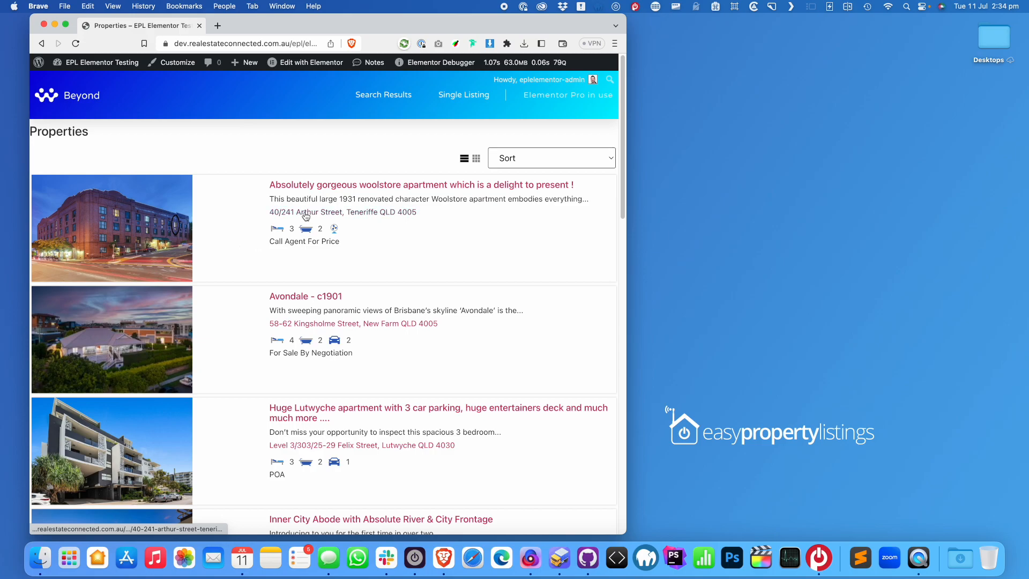
{"action": "scroll", "coordinate": [306, 185], "scroll_direction": "down", "scroll_amount": 1}
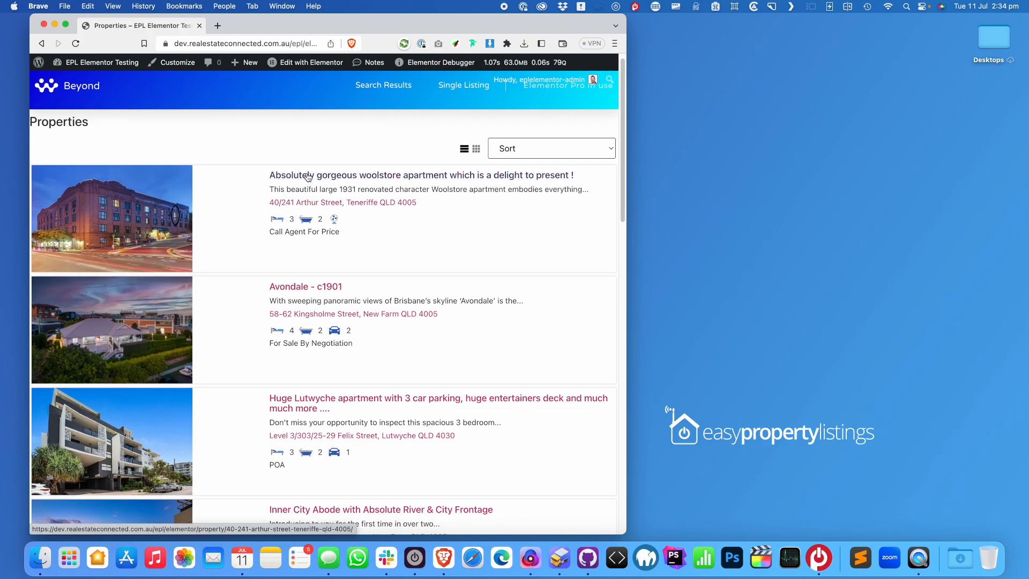
{"action": "left_click", "coordinate": [308, 178]}
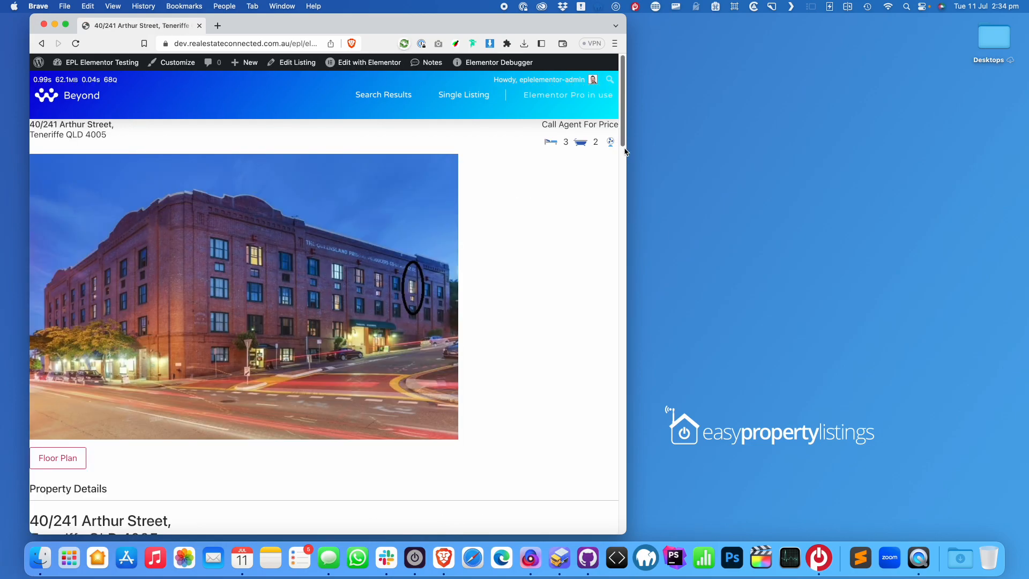
{"action": "left_click_drag", "start_coordinate": [627, 149], "coordinate": [962, 167]}
{"action": "scroll", "coordinate": [466, 257], "scroll_direction": "down", "scroll_amount": 15}
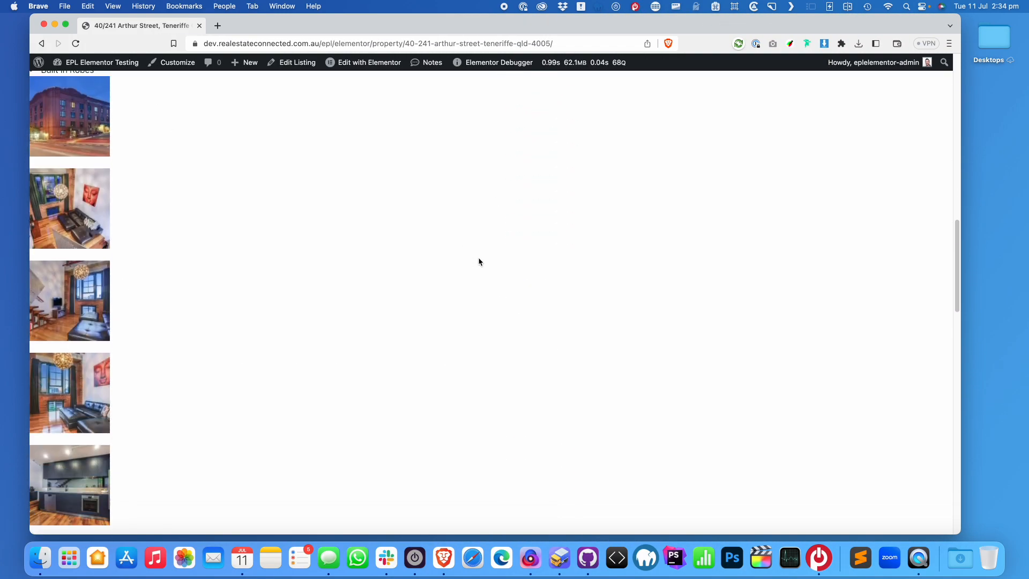
{"action": "scroll", "coordinate": [483, 264], "scroll_direction": "down", "scroll_amount": 12}
{"action": "scroll", "coordinate": [486, 279], "scroll_direction": "up", "scroll_amount": 20}
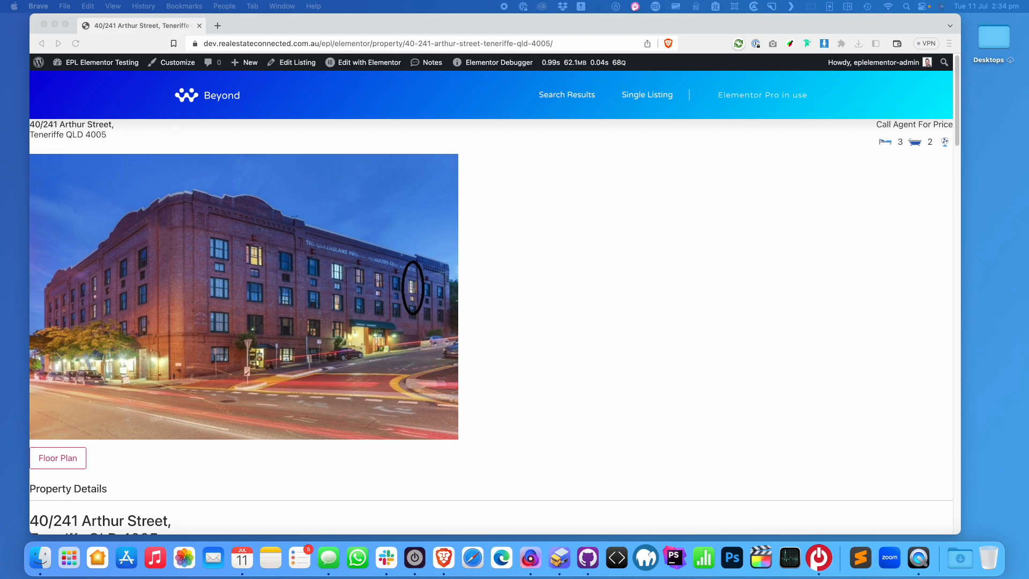
{"action": "left_click", "coordinate": [884, 127]}
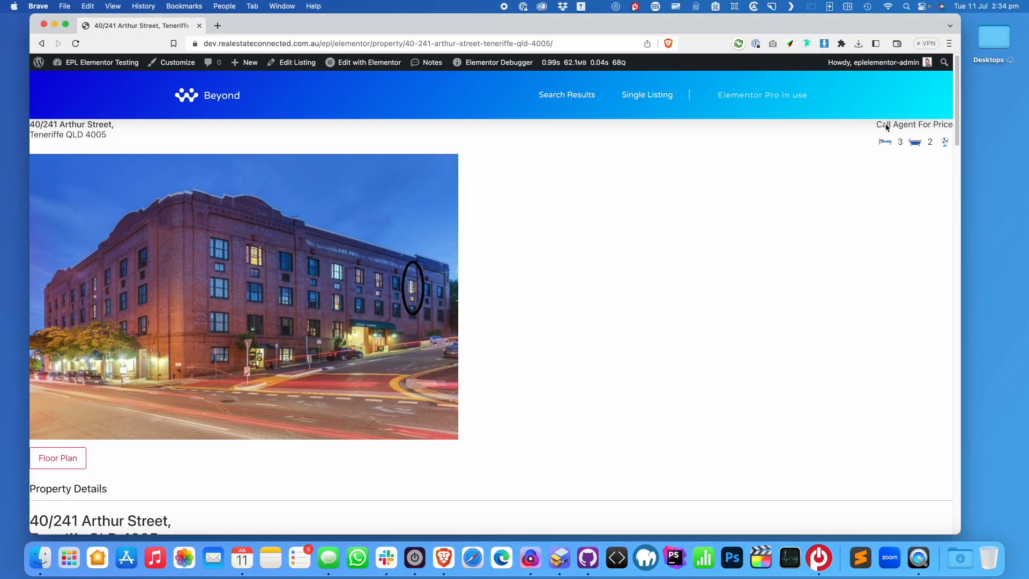
{"action": "left_click_drag", "start_coordinate": [949, 125], "coordinate": [882, 125]}
{"action": "left_click_drag", "start_coordinate": [56, 124], "coordinate": [83, 143]}
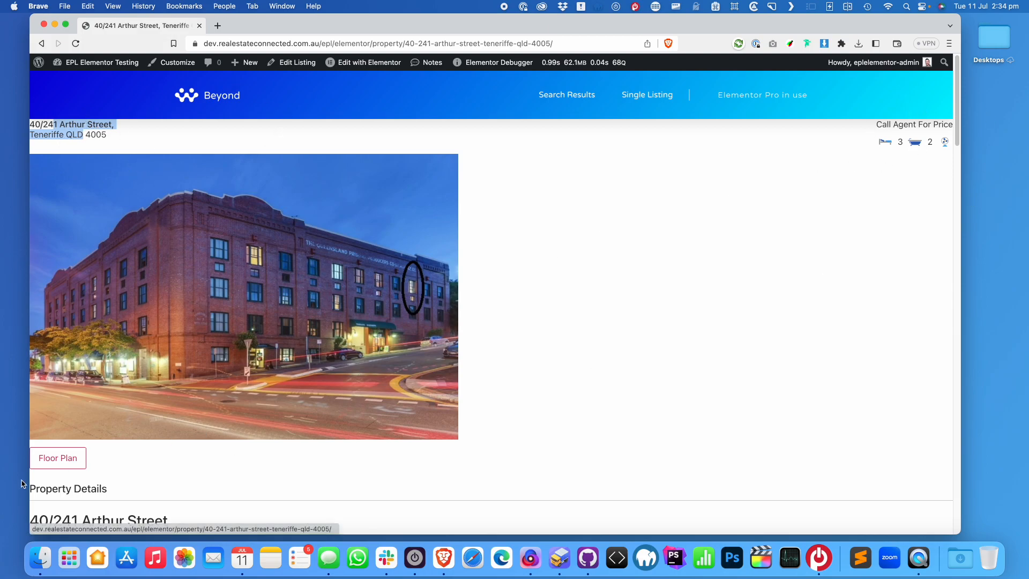
{"action": "scroll", "coordinate": [198, 408], "scroll_direction": "down", "scroll_amount": 3}
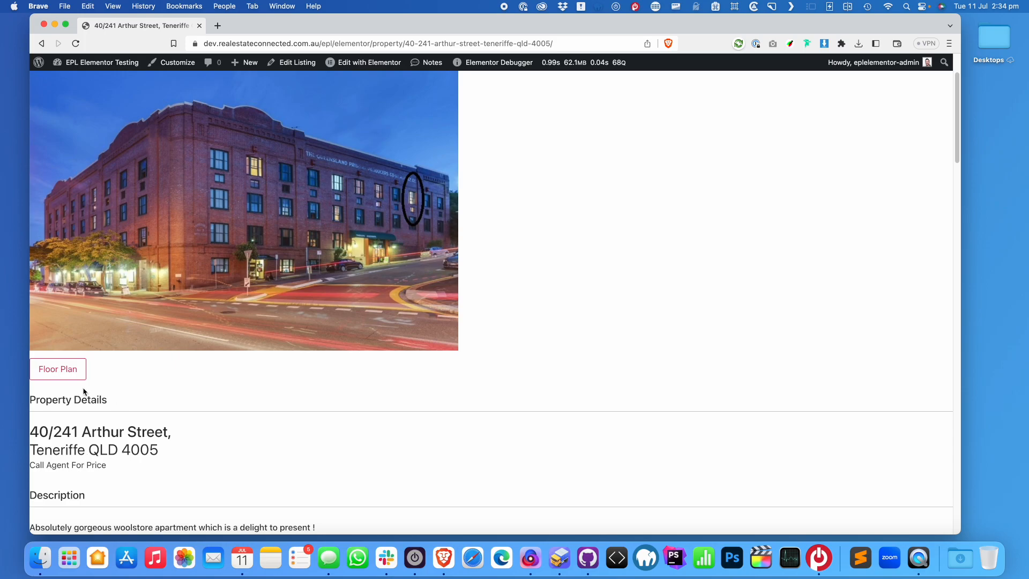
{"action": "scroll", "coordinate": [95, 393], "scroll_direction": "down", "scroll_amount": 3}
{"action": "left_click_drag", "start_coordinate": [53, 450], "coordinate": [289, 450]}
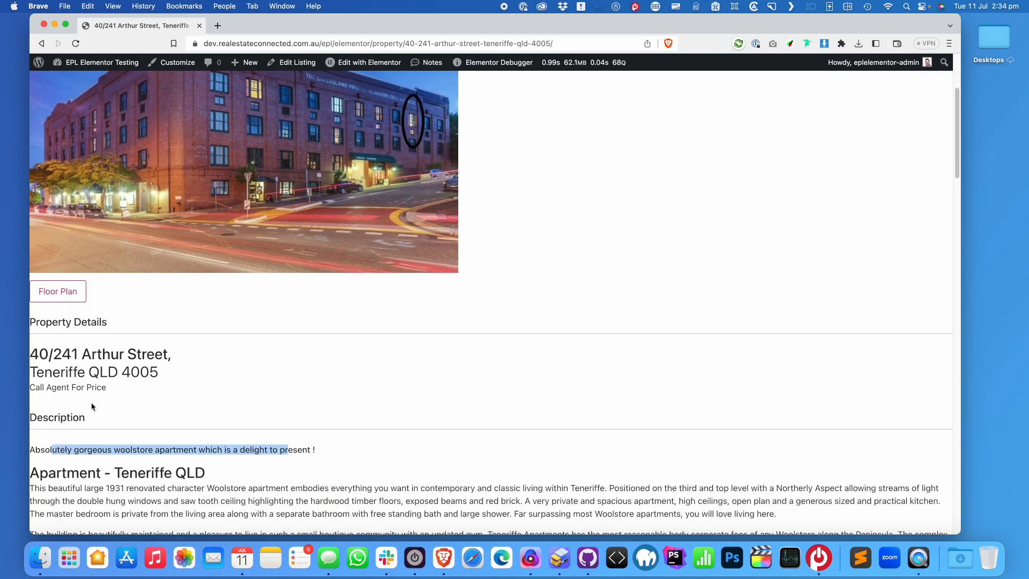
{"action": "left_click_drag", "start_coordinate": [121, 473], "coordinate": [205, 473]}
{"action": "scroll", "coordinate": [206, 474], "scroll_direction": "down", "scroll_amount": 5}
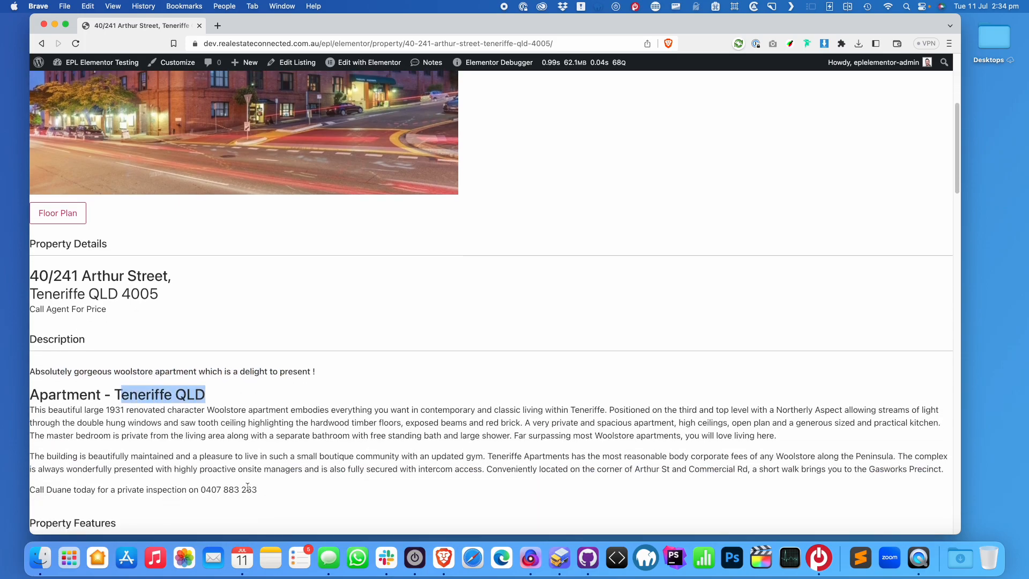
{"action": "scroll", "coordinate": [191, 402], "scroll_direction": "up", "scroll_amount": 2}
{"action": "scroll", "coordinate": [209, 395], "scroll_direction": "up", "scroll_amount": 9}
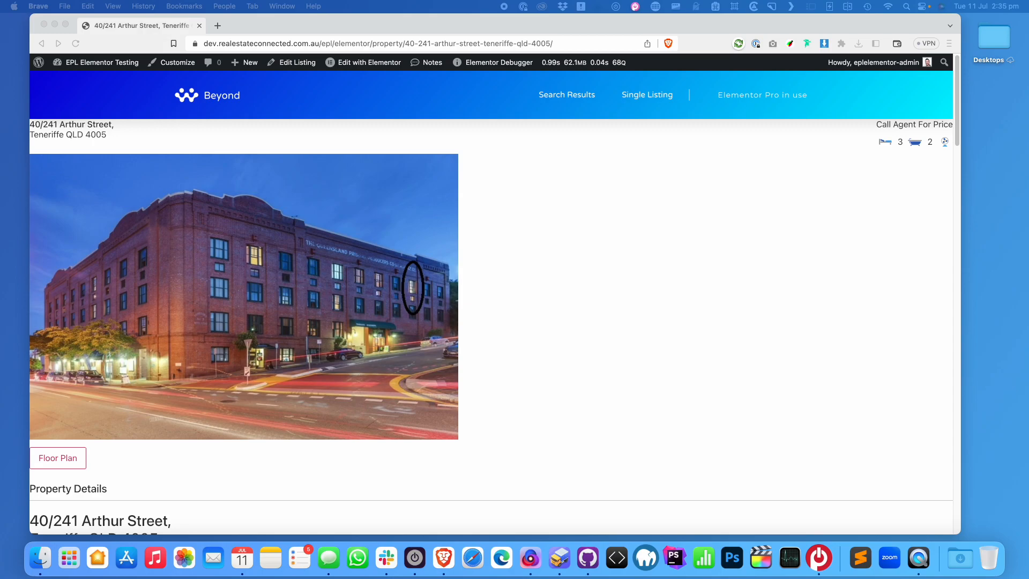
Place the GitHub content-listing-single.php window beside the listing page
{"action": "left_click_drag", "start_coordinate": [819, 129], "coordinate": [452, 40]}
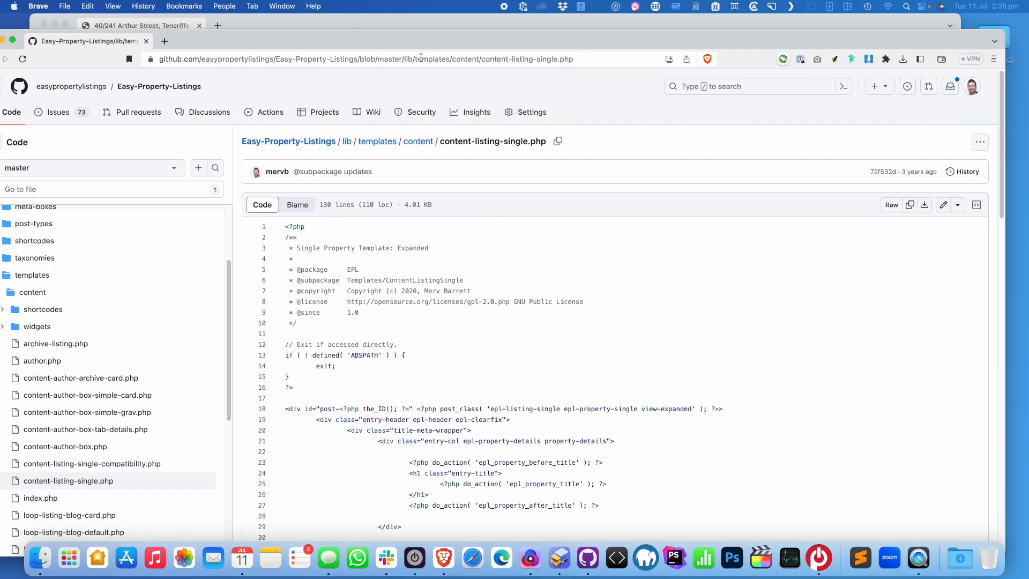
{"action": "left_click_drag", "start_coordinate": [214, 42], "coordinate": [291, 30]}
{"action": "left_click_drag", "start_coordinate": [54, 204], "coordinate": [472, 204]}
{"action": "left_click_drag", "start_coordinate": [948, 28], "coordinate": [885, 25]}
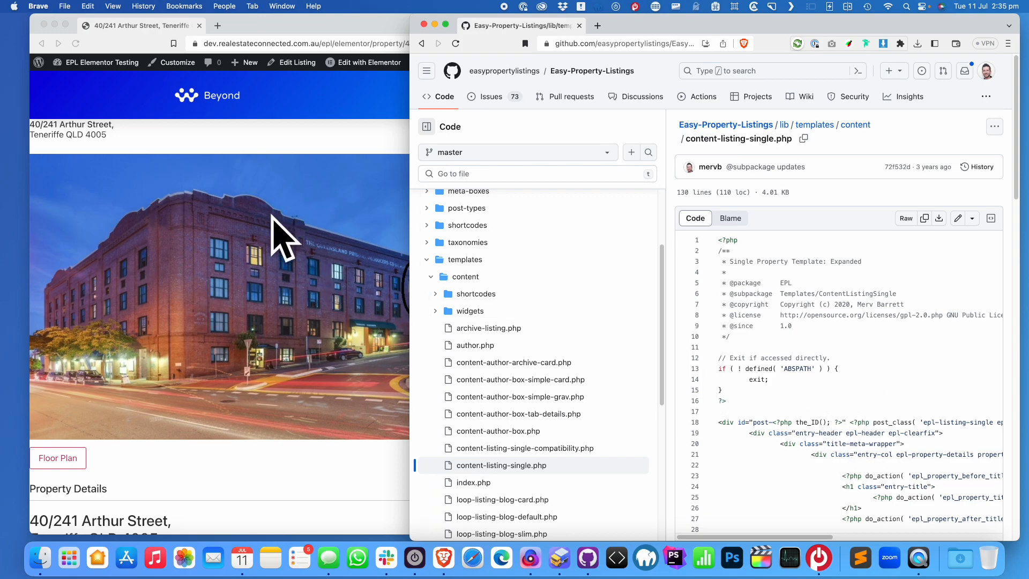
Look up the epl_property_title hook in the template code
{"action": "scroll", "coordinate": [939, 378], "scroll_direction": "down", "scroll_amount": 2}
{"action": "scroll", "coordinate": [939, 379], "scroll_direction": "right", "scroll_amount": 5}
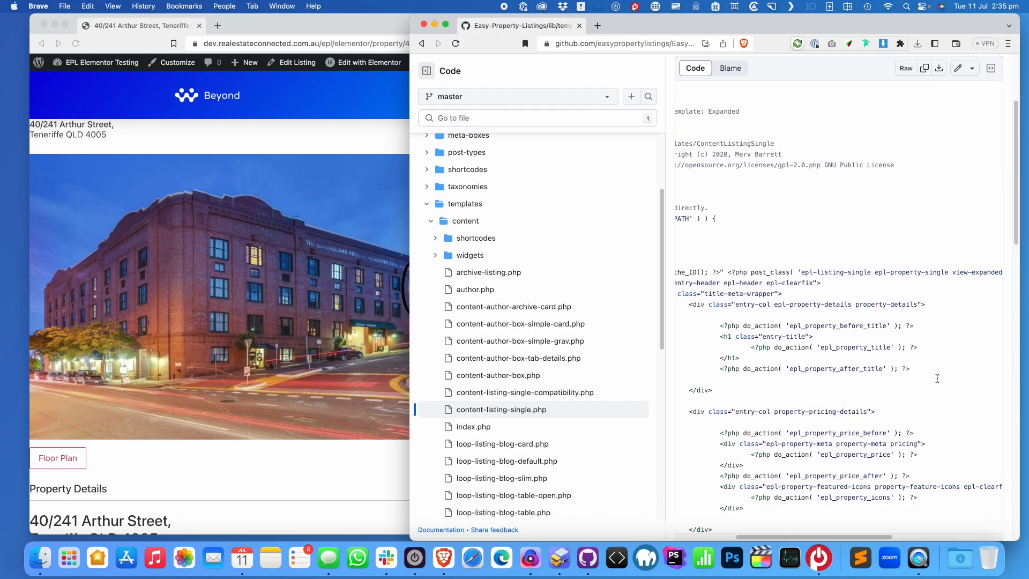
{"action": "left_click_drag", "start_coordinate": [773, 348], "coordinate": [901, 348]}
{"action": "left_click", "coordinate": [873, 346]}
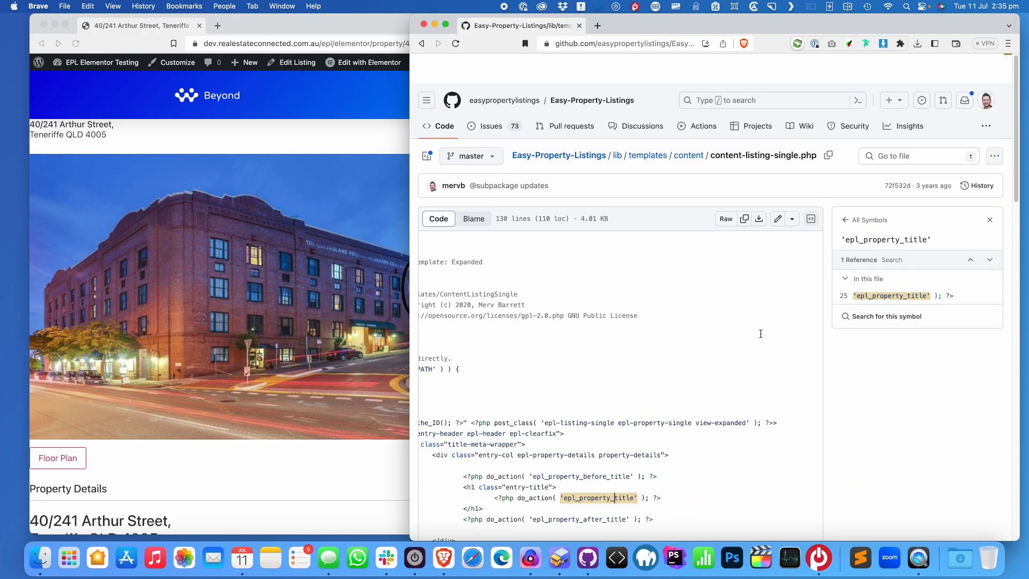
{"action": "double_click", "coordinate": [719, 470]}
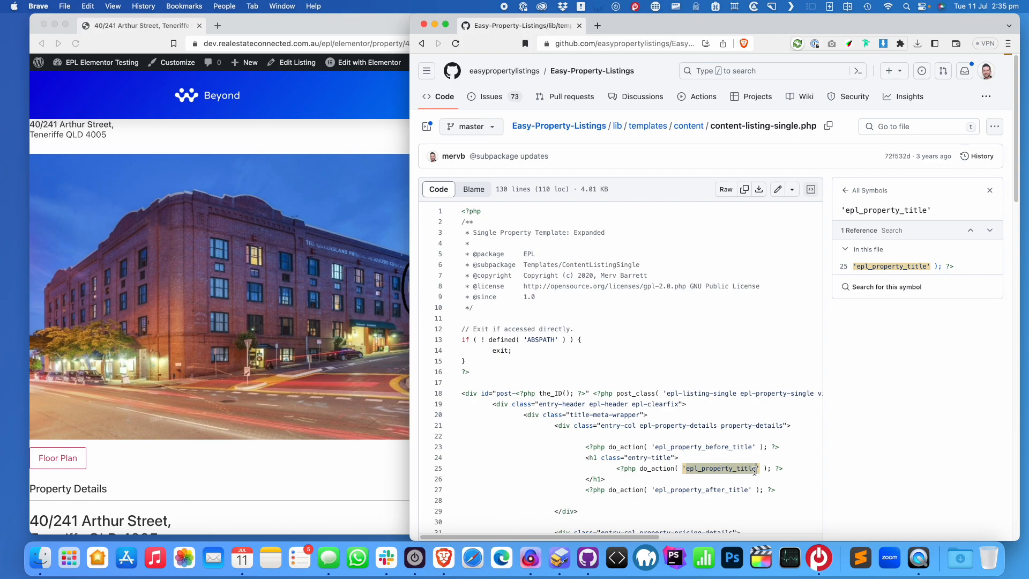
{"action": "scroll", "coordinate": [756, 474], "scroll_direction": "down", "scroll_amount": 5}
{"action": "scroll", "coordinate": [750, 461], "scroll_direction": "down", "scroll_amount": 3}
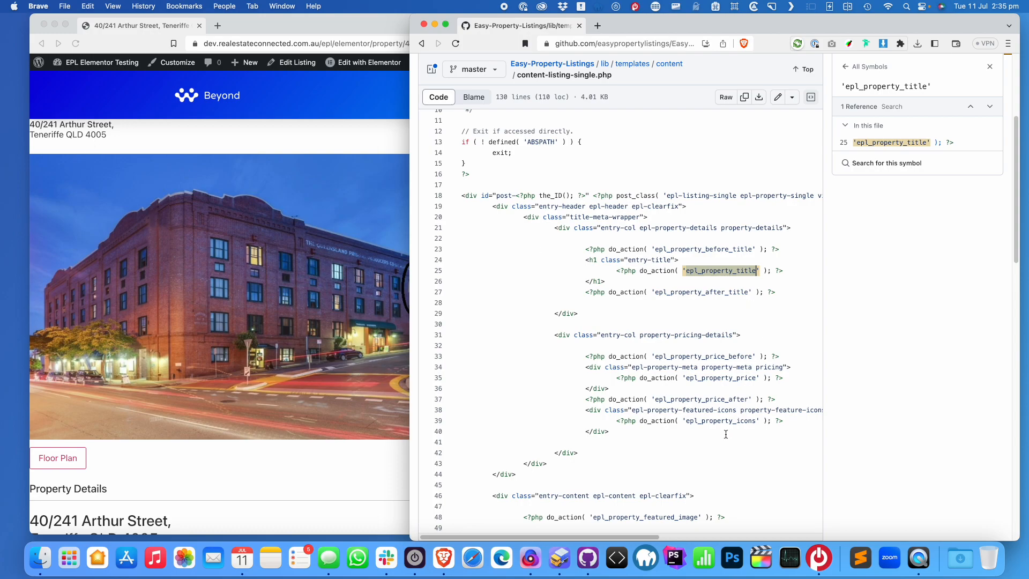
{"action": "scroll", "coordinate": [726, 434], "scroll_direction": "down", "scroll_amount": 7}
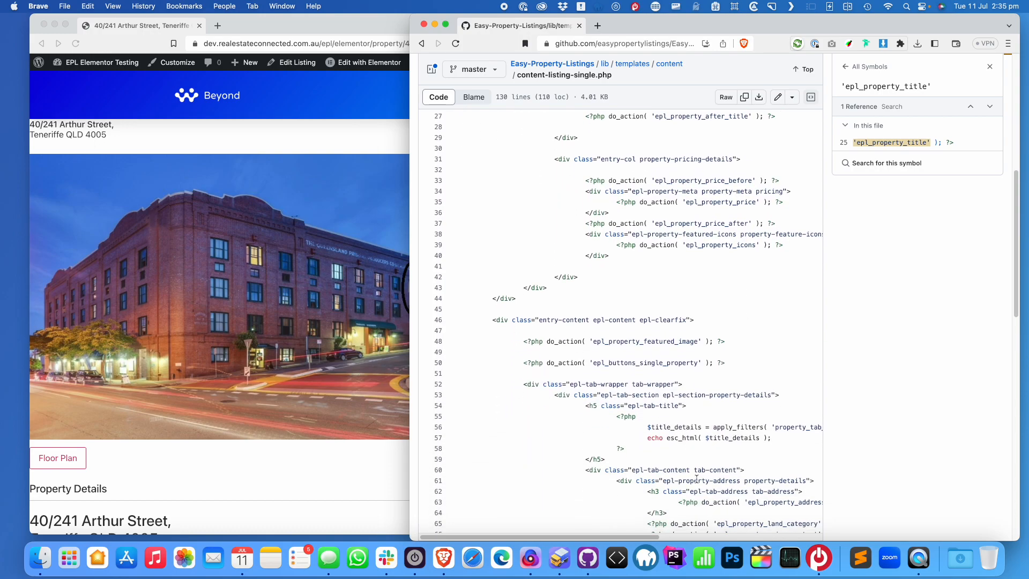
{"action": "scroll", "coordinate": [751, 322], "scroll_direction": "up", "scroll_amount": 4}
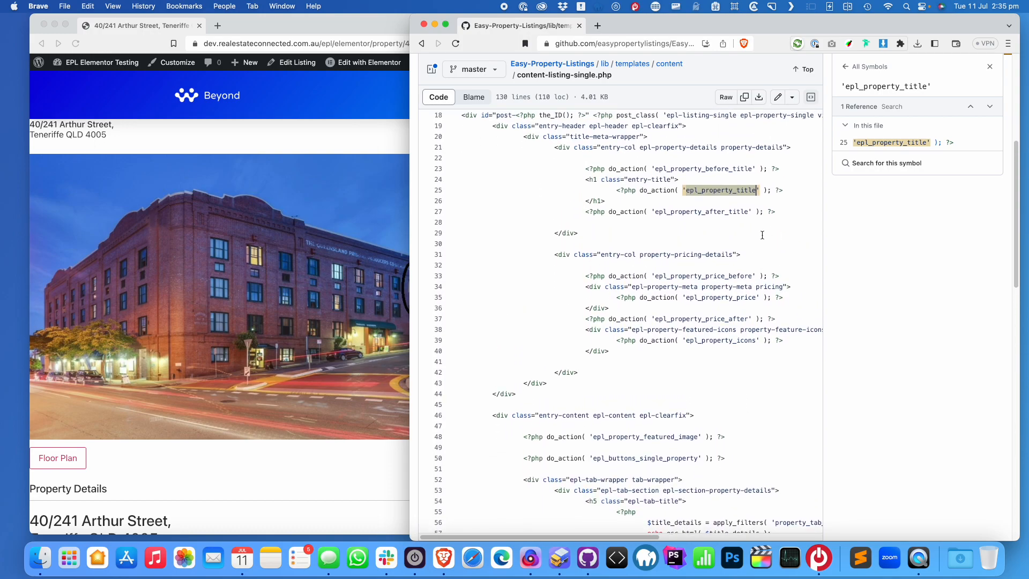
Look up the epl_property_icons, epl_property_price, epl_buttons_single_property and epl_property_featured_image hooks
{"action": "left_click", "coordinate": [713, 346]}
{"action": "left_click", "coordinate": [720, 299]}
{"action": "scroll", "coordinate": [720, 299], "scroll_direction": "down", "scroll_amount": 5}
{"action": "left_click", "coordinate": [654, 324]}
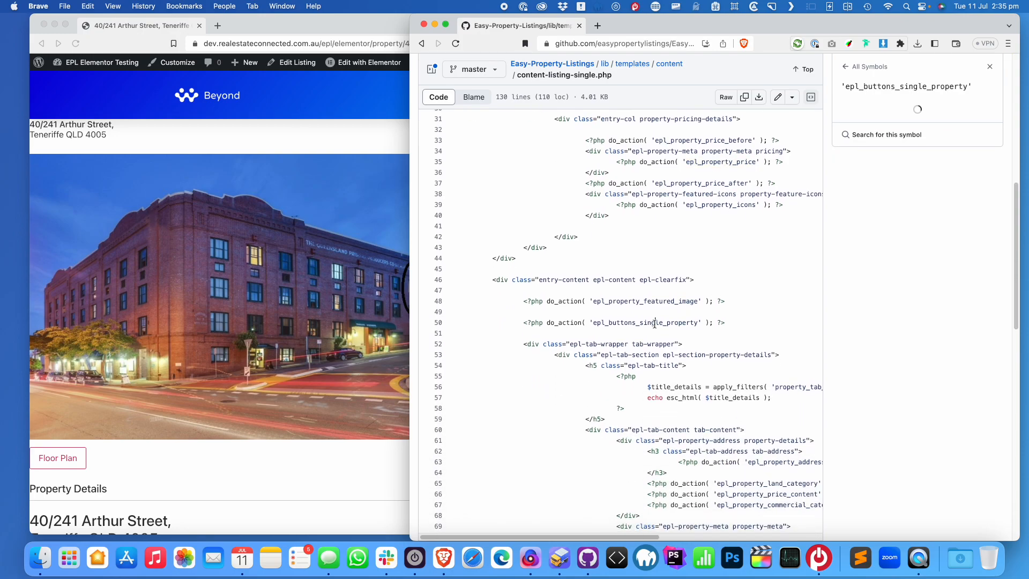
{"action": "left_click", "coordinate": [690, 300]}
{"action": "scroll", "coordinate": [801, 455], "scroll_direction": "right", "scroll_amount": 8}
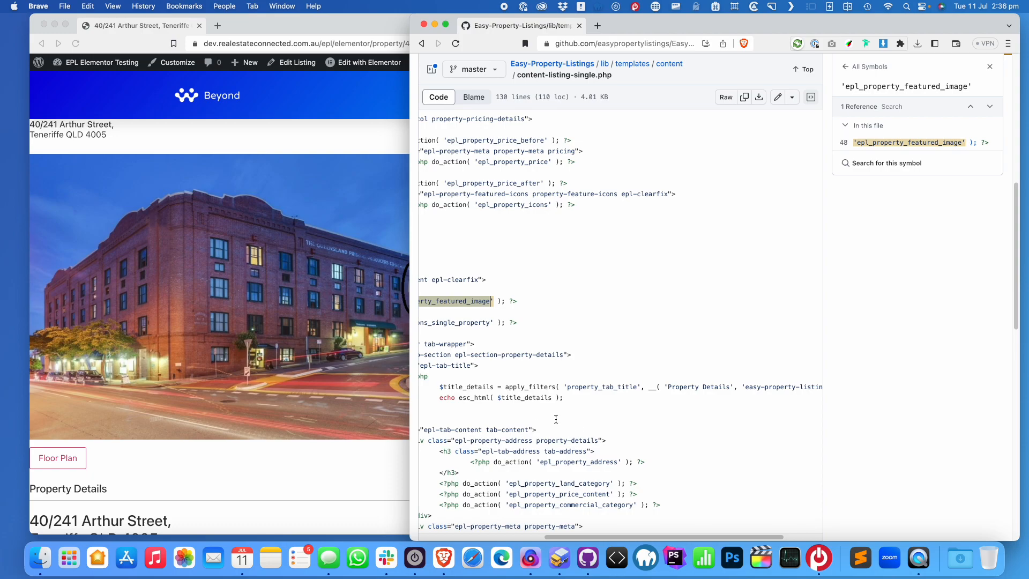
{"action": "scroll", "coordinate": [556, 420], "scroll_direction": "left", "scroll_amount": 5}
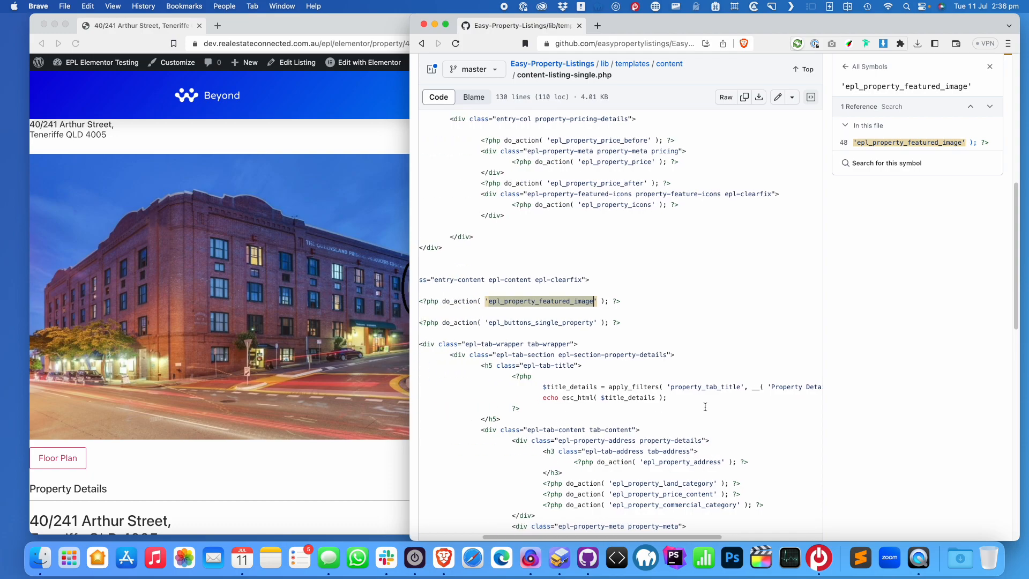
{"action": "scroll", "coordinate": [699, 410], "scroll_direction": "down", "scroll_amount": 4}
Look up the epl_property_address and epl_property_inspection_times hooks, then return to the listing page
{"action": "left_click", "coordinate": [697, 378]}
{"action": "scroll", "coordinate": [202, 443], "scroll_direction": "down", "scroll_amount": 3}
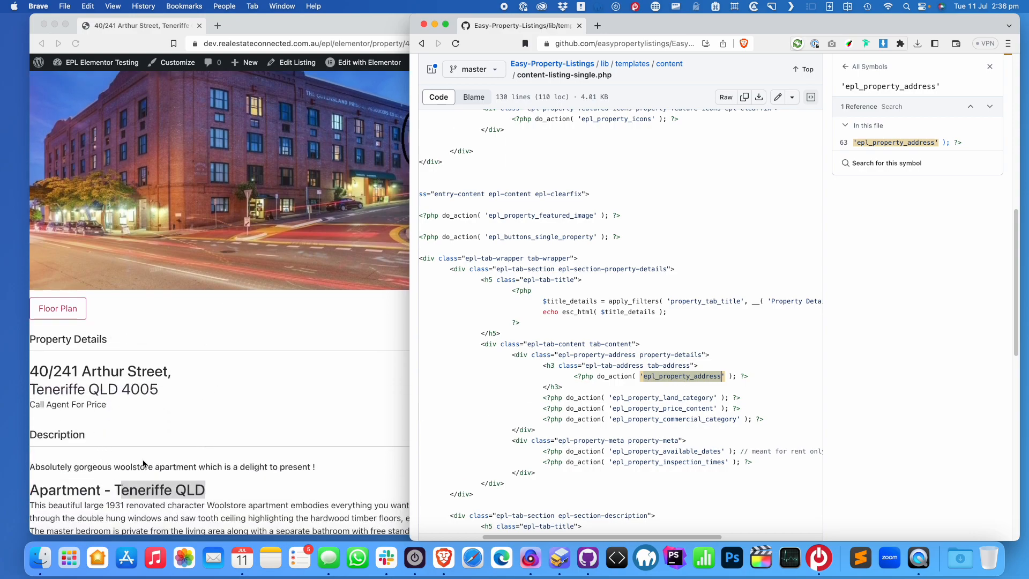
{"action": "scroll", "coordinate": [161, 462], "scroll_direction": "down", "scroll_amount": 4}
{"action": "scroll", "coordinate": [714, 409], "scroll_direction": "down", "scroll_amount": 2}
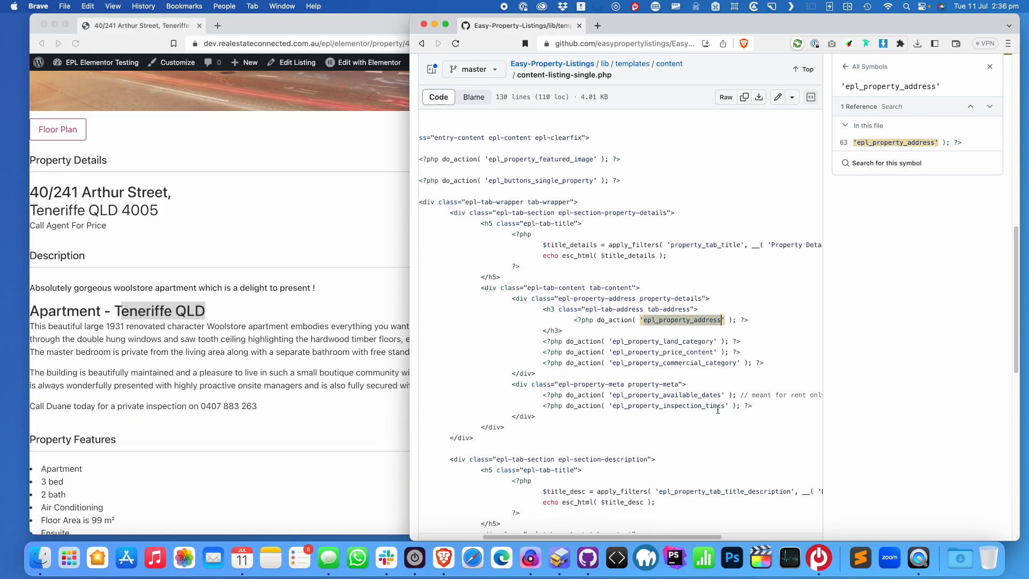
{"action": "left_click", "coordinate": [674, 406]}
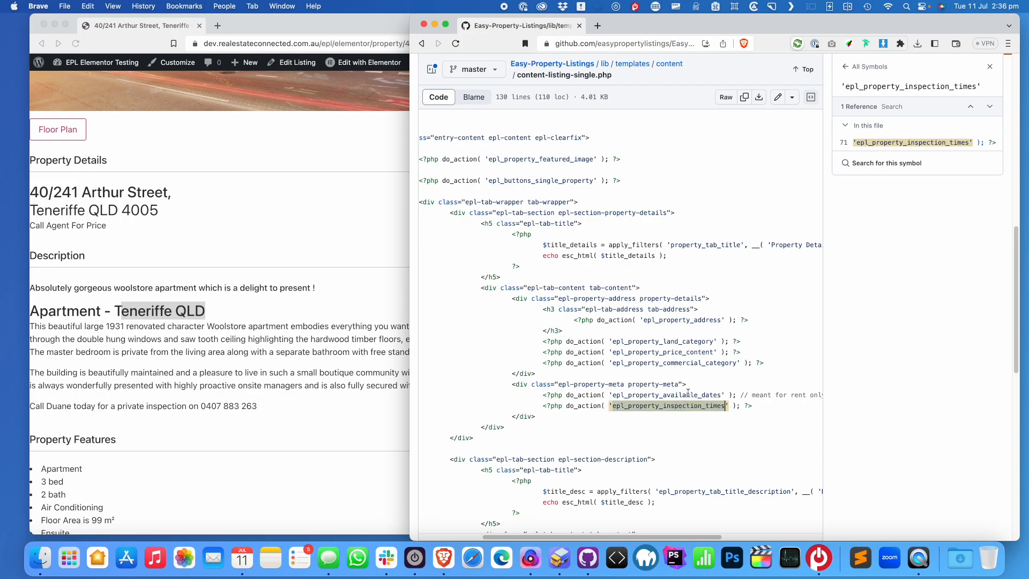
{"action": "scroll", "coordinate": [652, 360], "scroll_direction": "down", "scroll_amount": 4}
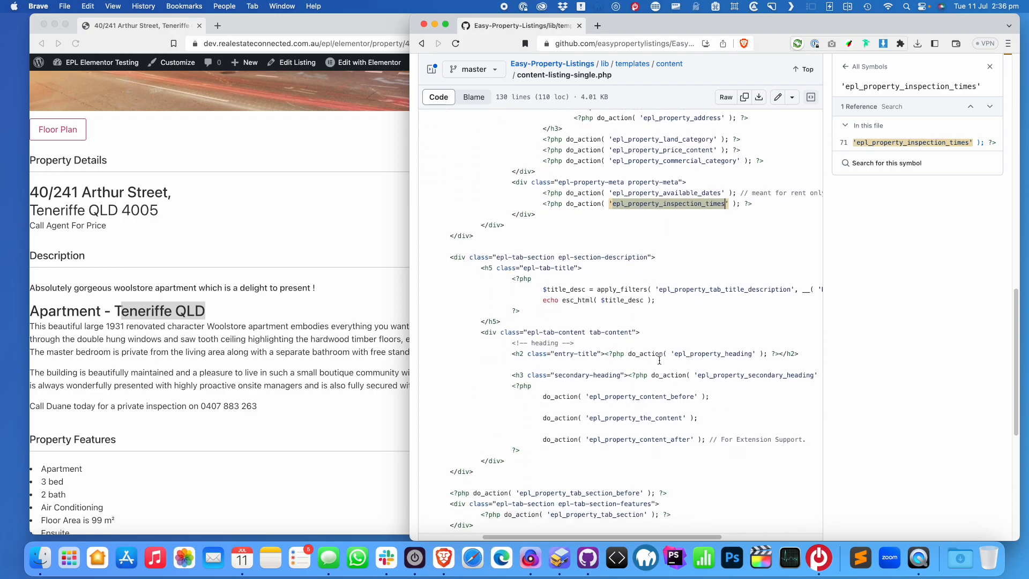
{"action": "left_click", "coordinate": [263, 195]}
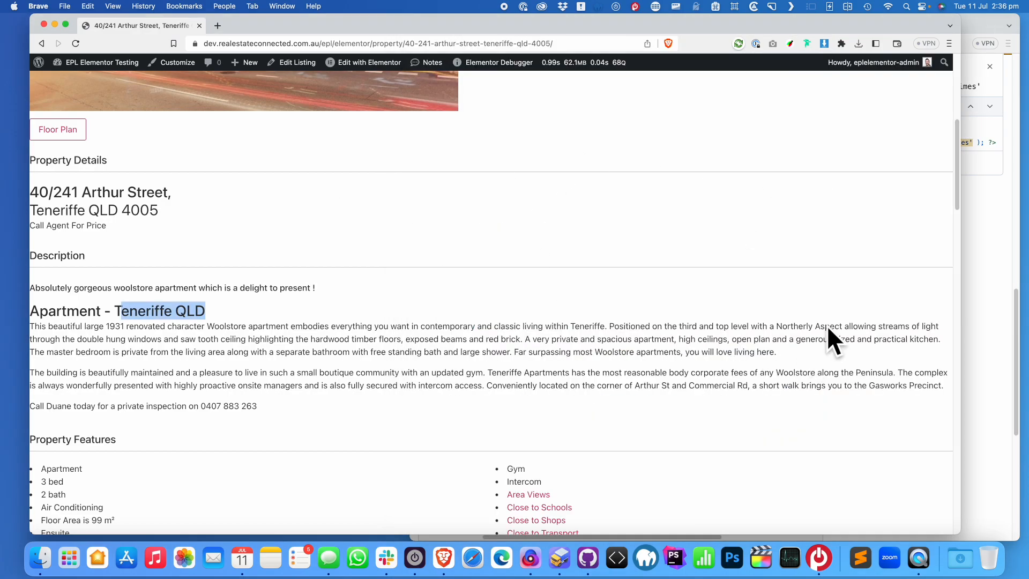
Resize the browser and open Elementor's Theme Builder from the Templates menu
{"action": "left_click_drag", "start_coordinate": [960, 321], "coordinate": [561, 320]}
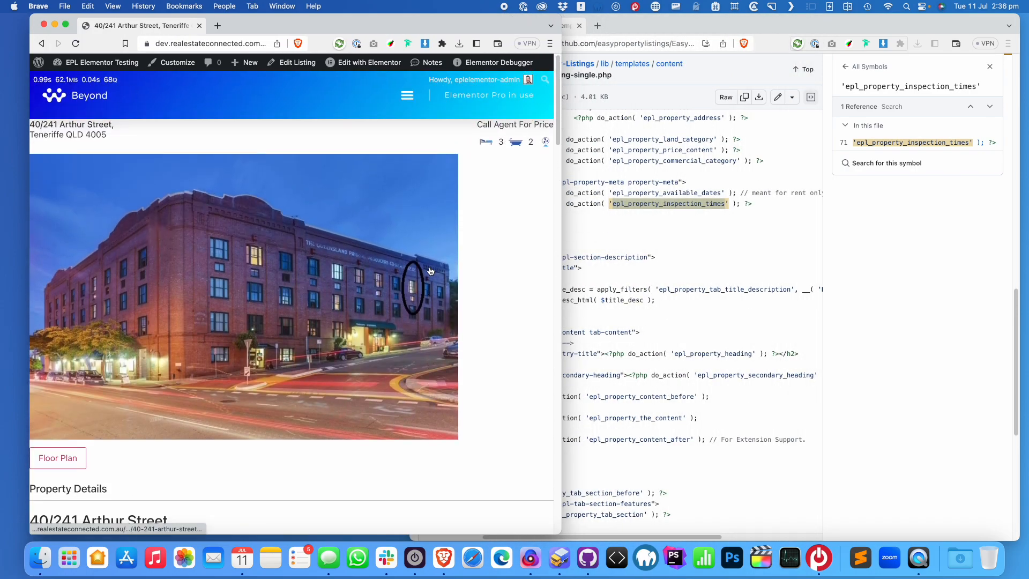
{"action": "mouse_move", "coordinate": [102, 62]}
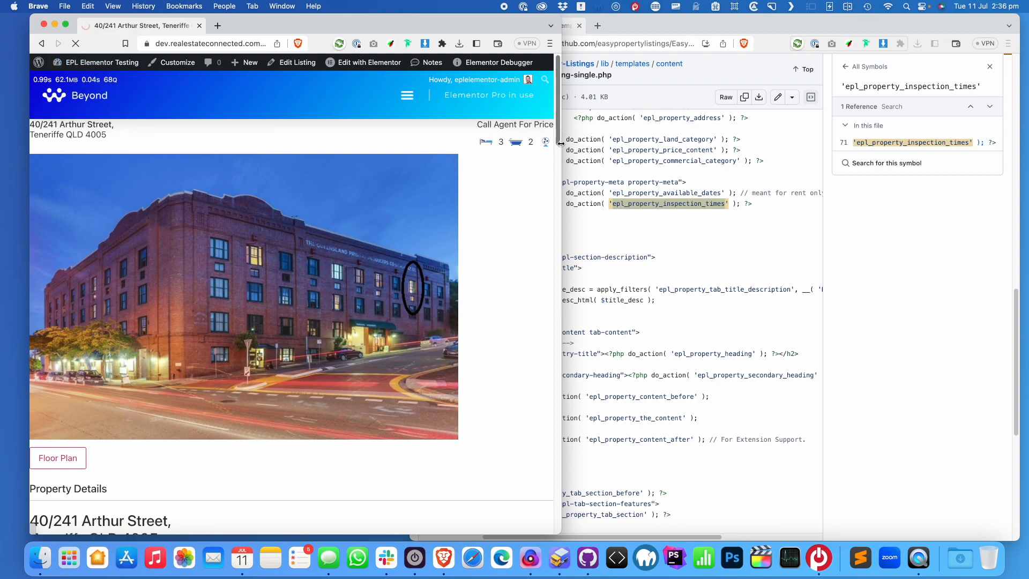
{"action": "left_click_drag", "start_coordinate": [561, 143], "coordinate": [652, 148]}
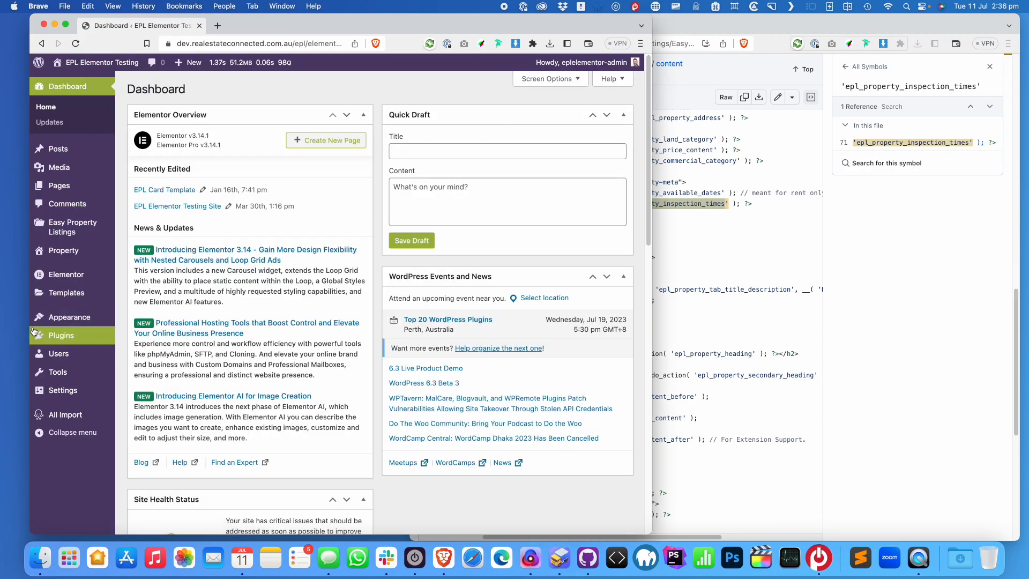
{"action": "mouse_move", "coordinate": [71, 278]}
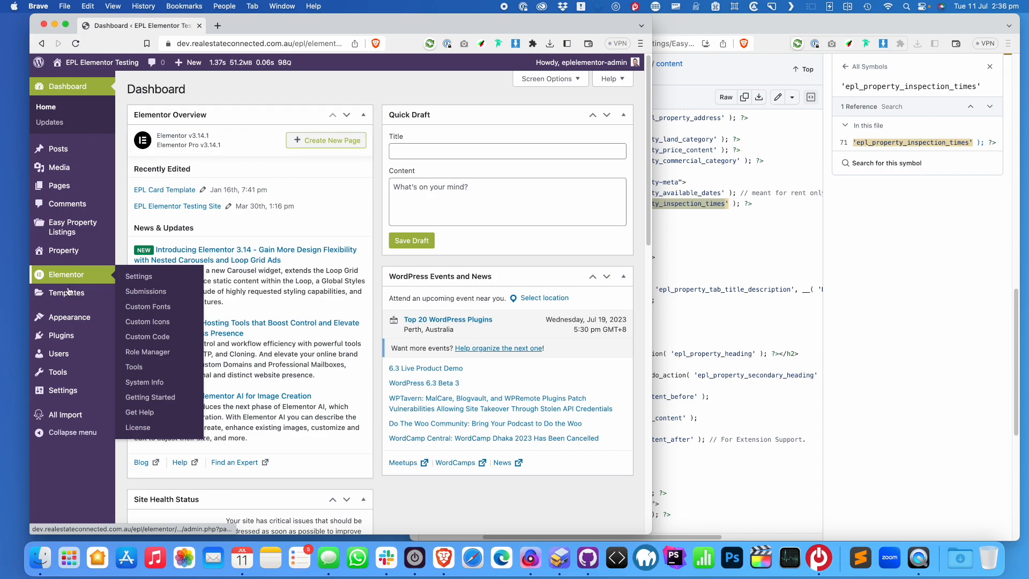
{"action": "mouse_move", "coordinate": [85, 295]}
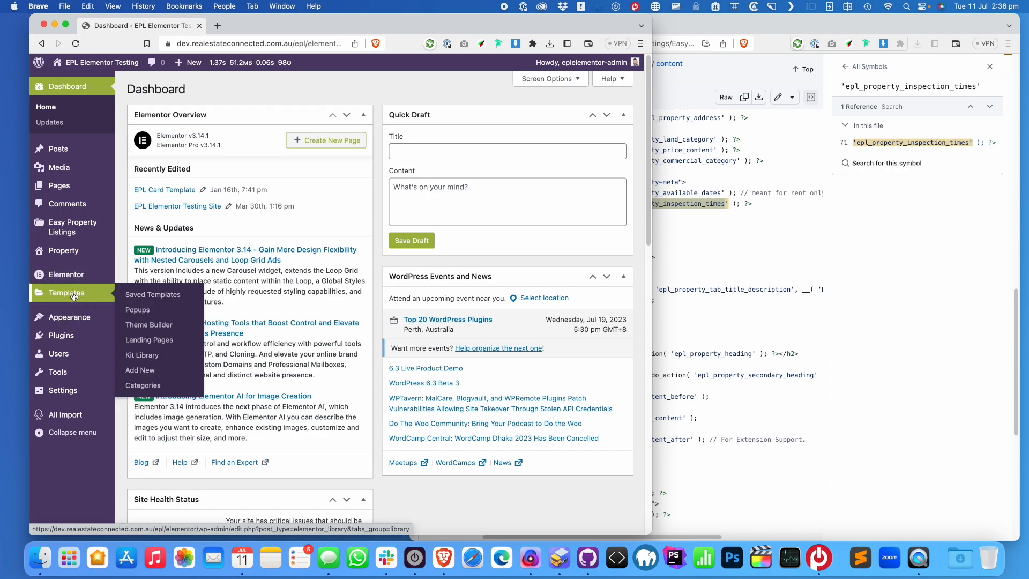
{"action": "left_click", "coordinate": [152, 328]}
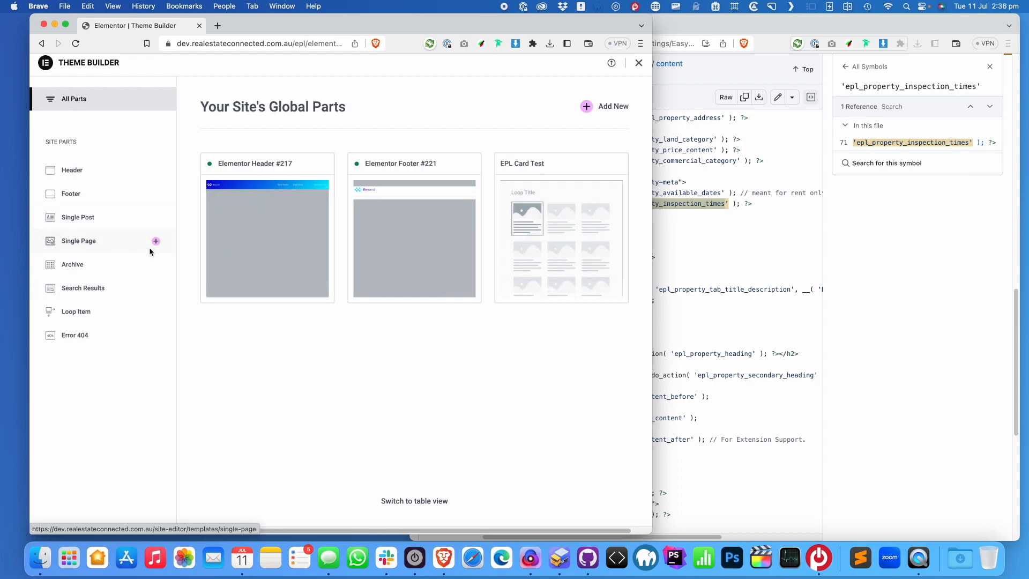
Add a new template under Single Post in the Site Parts list
{"action": "left_click", "coordinate": [82, 220]}
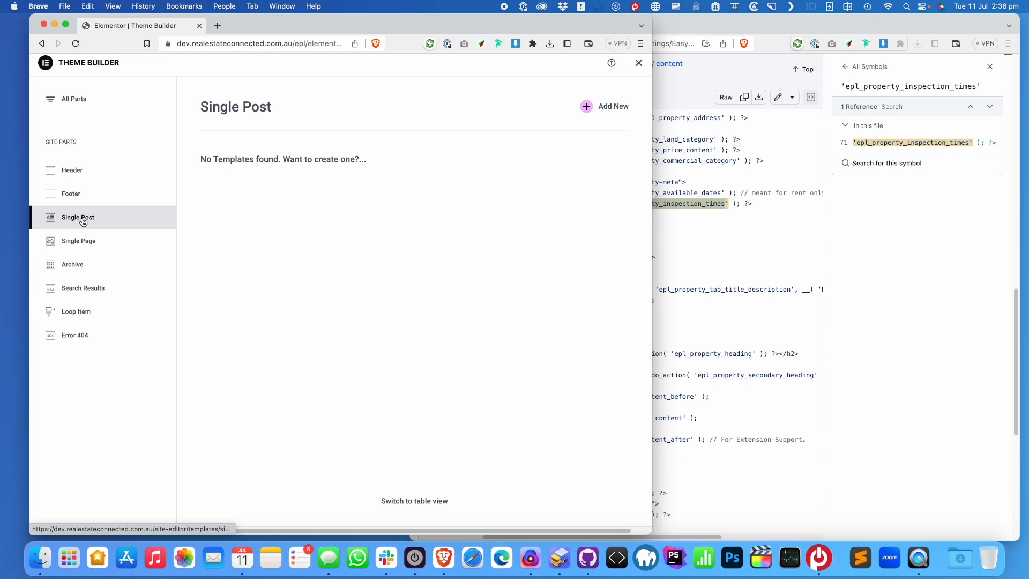
{"action": "left_click", "coordinate": [587, 109]}
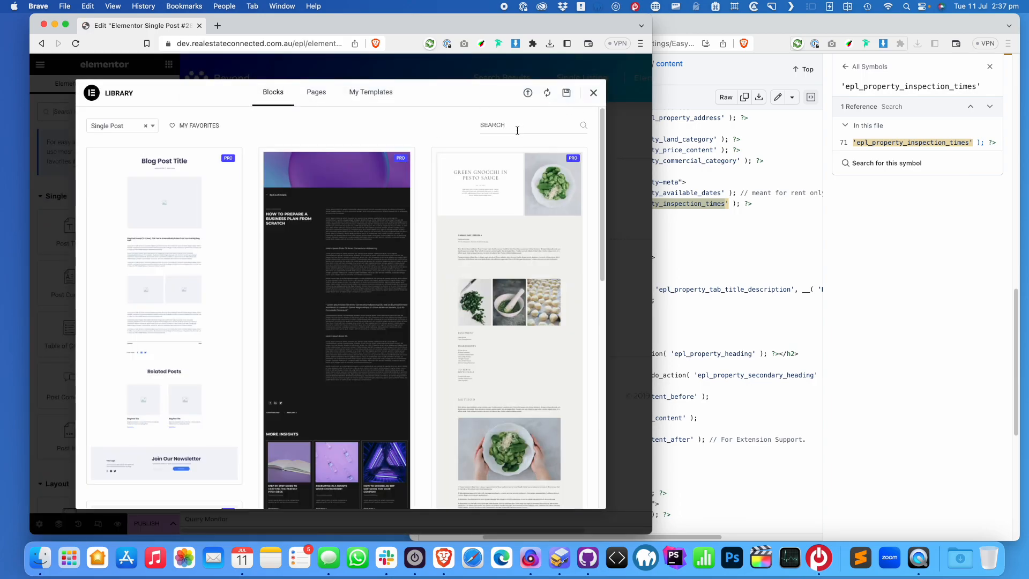
Title the template 'EPL Single Listing', set Elementor Full Width page layout, and publish
{"action": "left_click", "coordinate": [594, 95]}
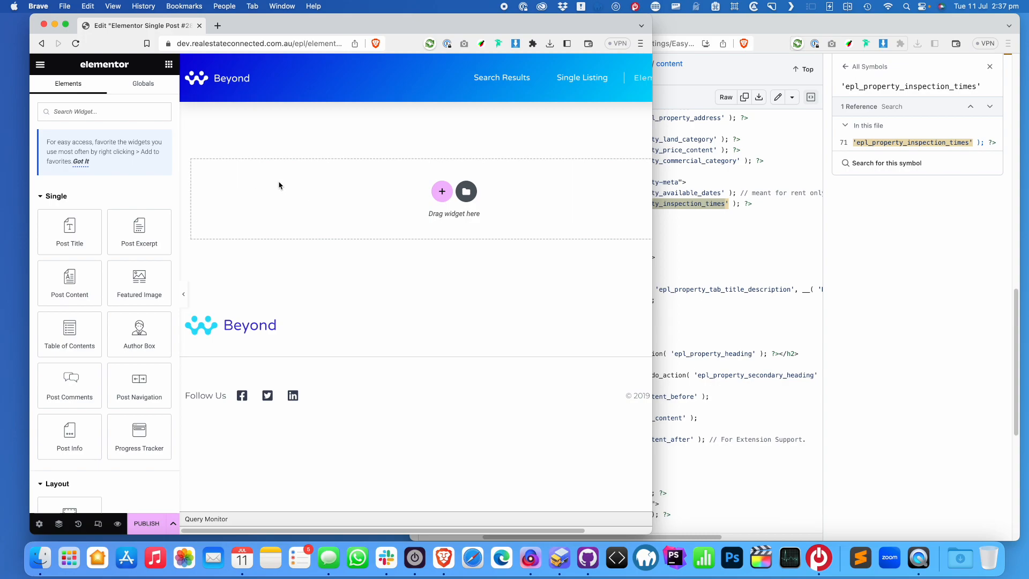
{"action": "left_click_drag", "start_coordinate": [653, 264], "coordinate": [756, 266]}
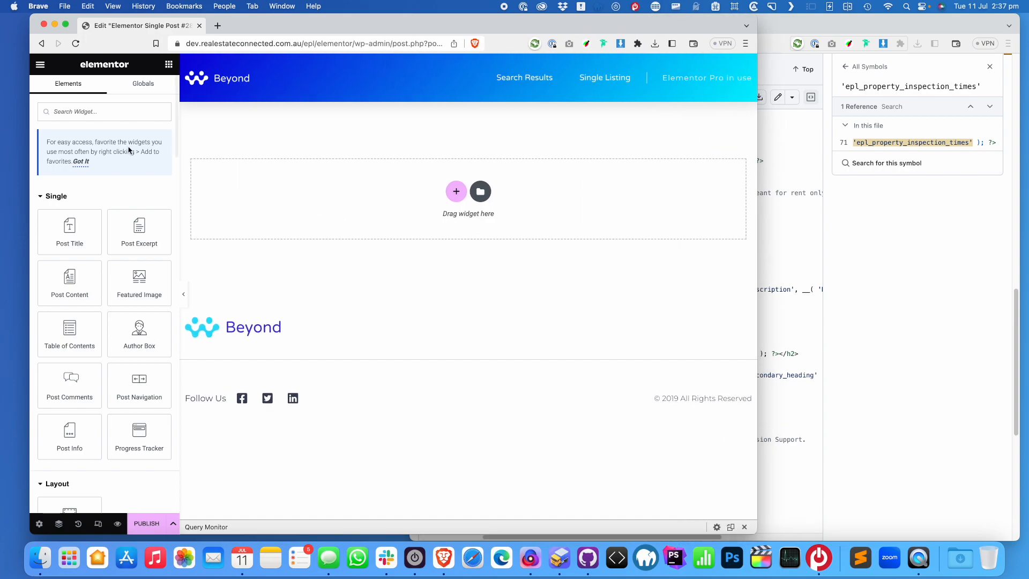
{"action": "left_click", "coordinate": [39, 528]}
{"action": "left_click_drag", "start_coordinate": [138, 156], "coordinate": [2, 157]}
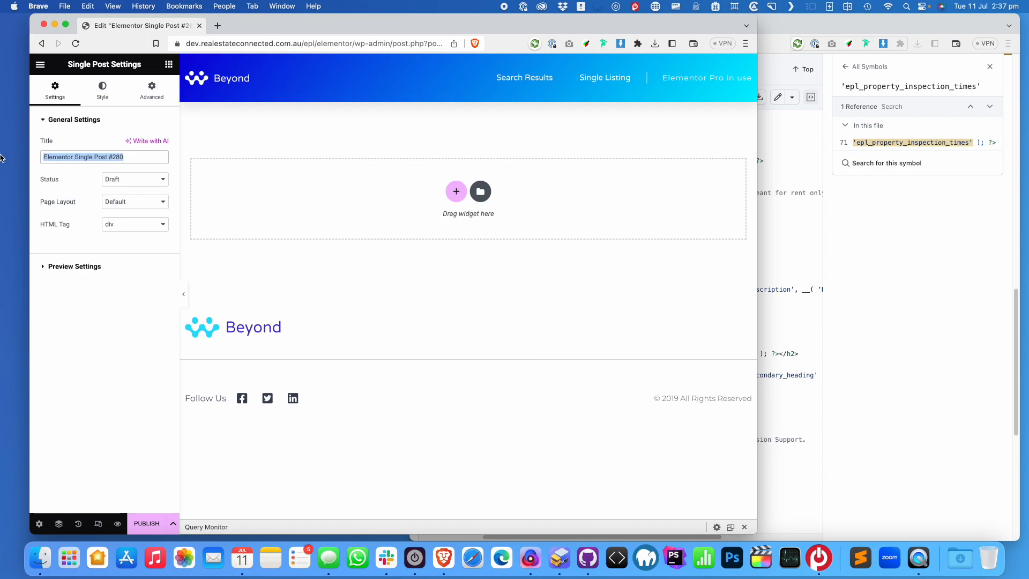
{"action": "type", "text": "EPL Single Listing"}
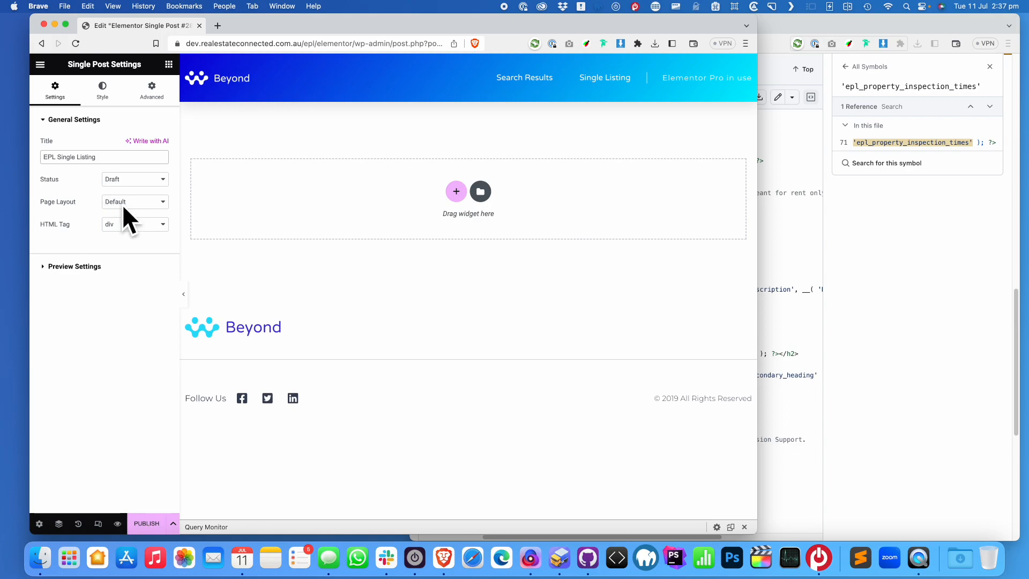
{"action": "left_click", "coordinate": [147, 208]}
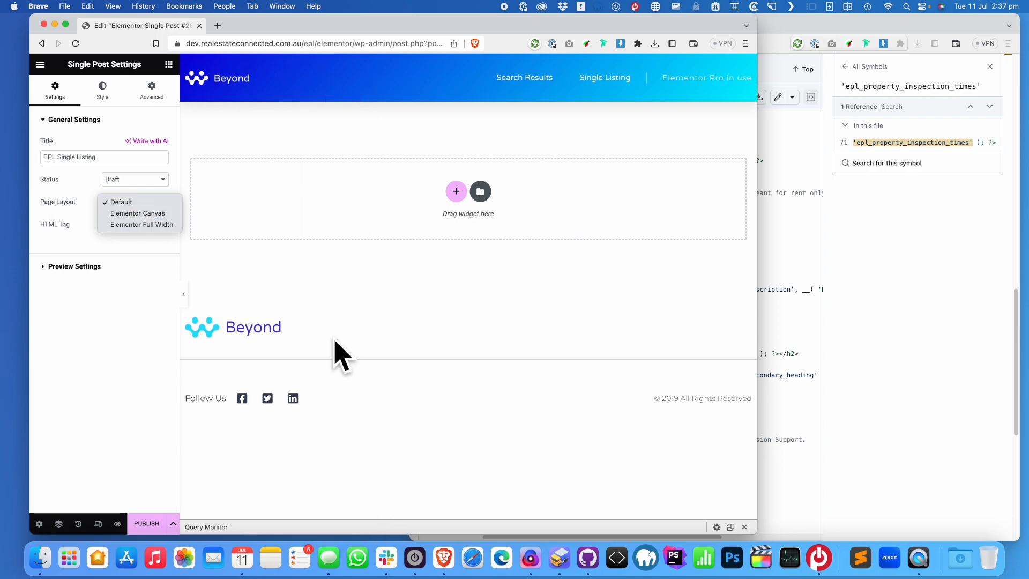
{"action": "left_click", "coordinate": [143, 226]}
{"action": "left_click", "coordinate": [149, 525]}
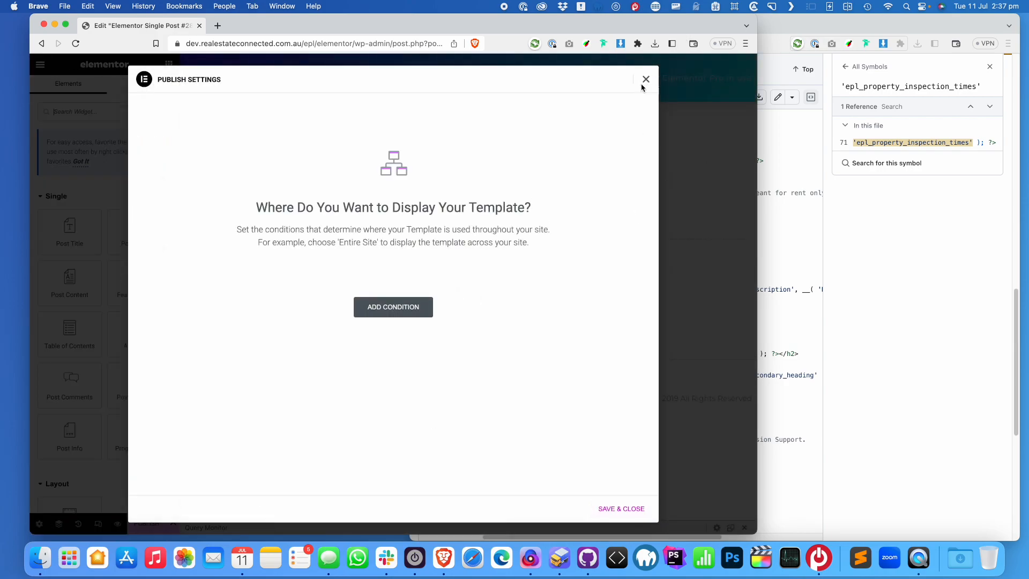
Add a Post Content widget to the empty section and preview dynamic content as Property
{"action": "left_click", "coordinate": [646, 80]}
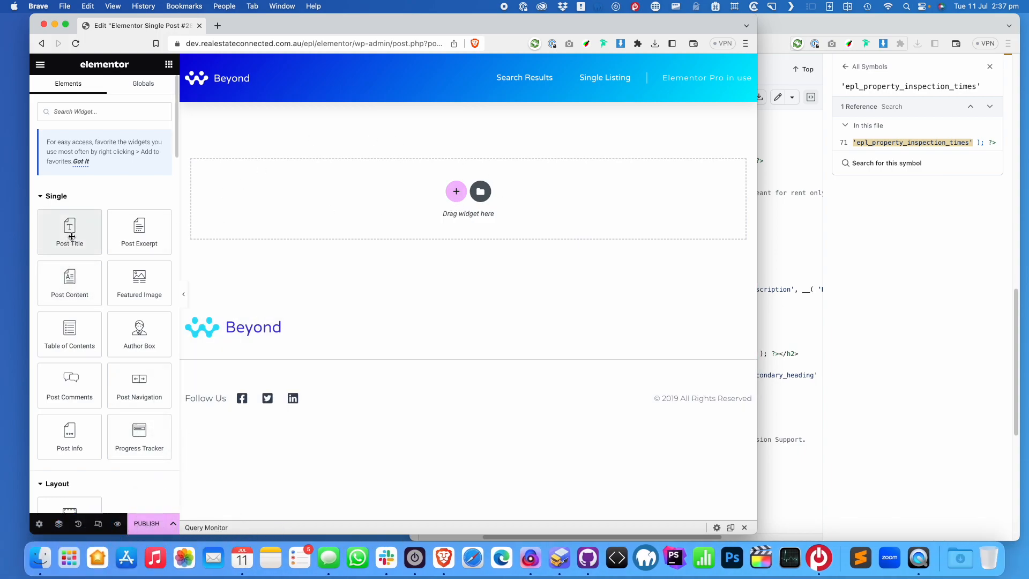
{"action": "left_click_drag", "start_coordinate": [69, 286], "coordinate": [472, 198]}
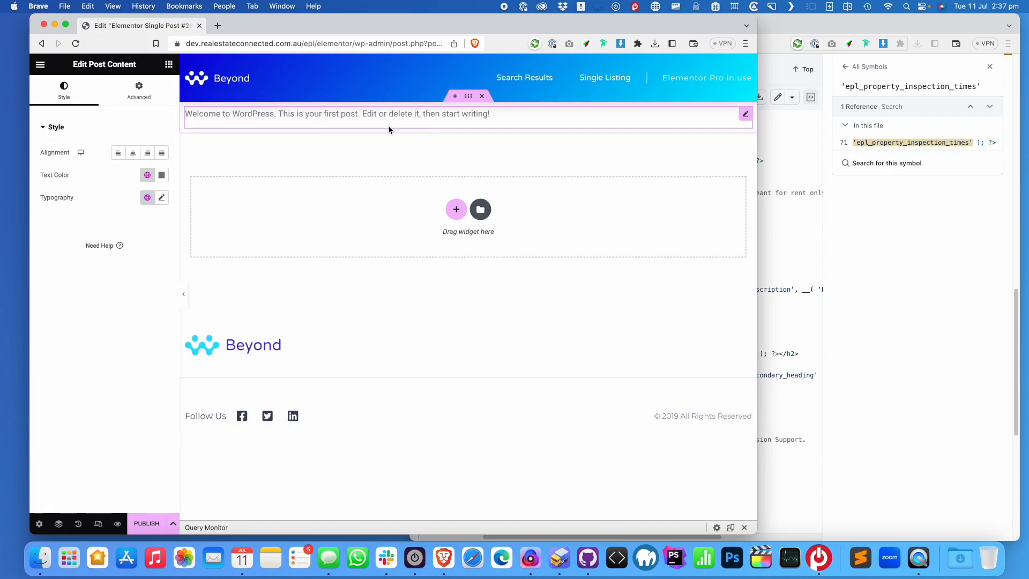
{"action": "left_click", "coordinate": [39, 523]}
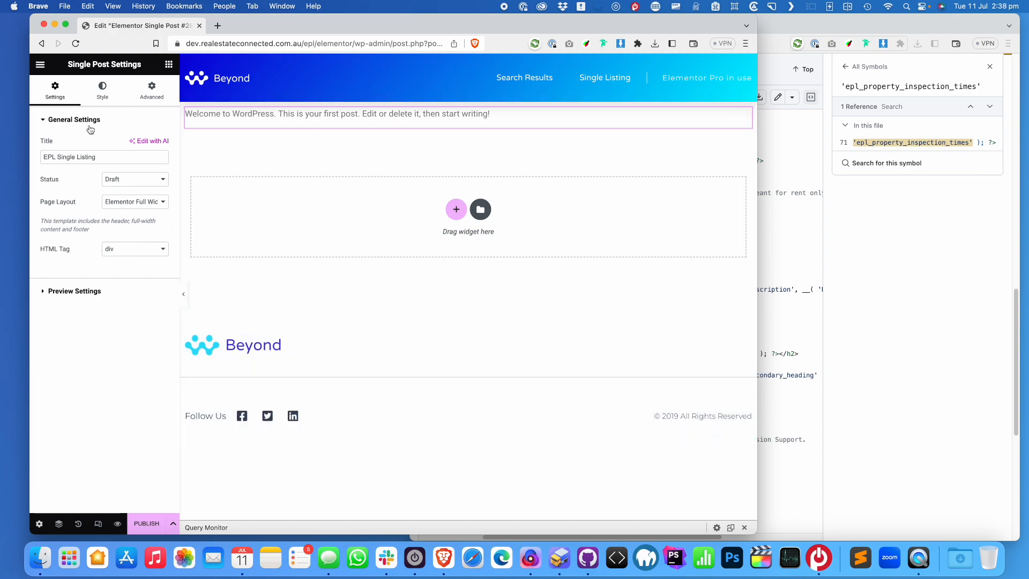
{"action": "left_click", "coordinate": [45, 291]}
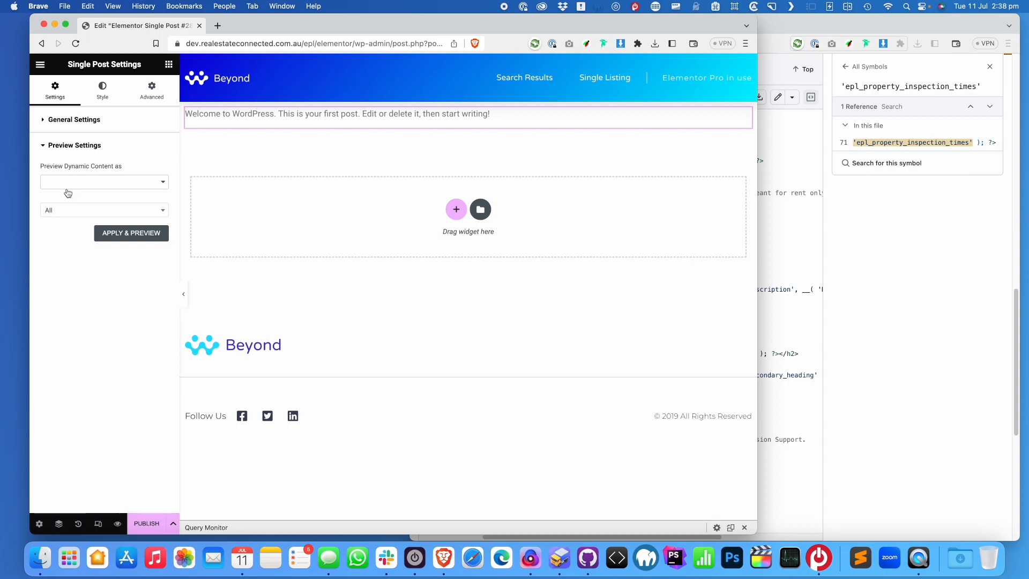
{"action": "left_click", "coordinate": [97, 185]}
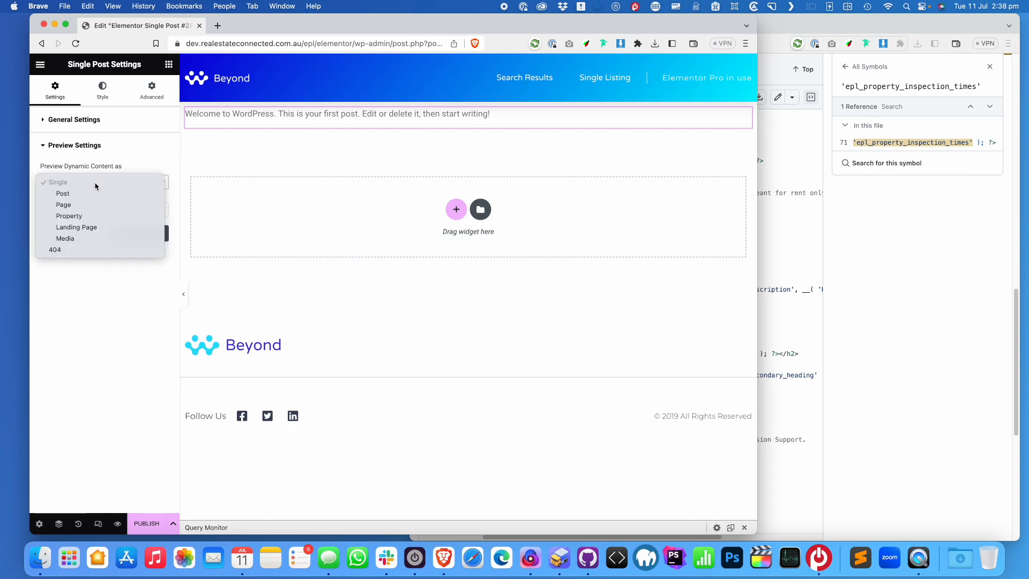
{"action": "left_click", "coordinate": [84, 217]}
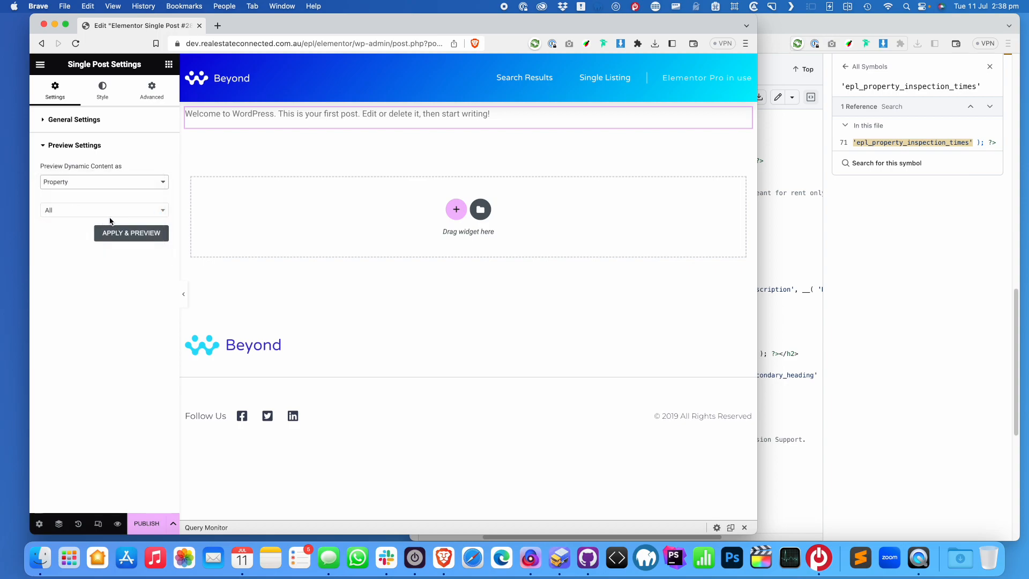
{"action": "left_click", "coordinate": [134, 235]}
{"action": "left_click", "coordinate": [141, 210]}
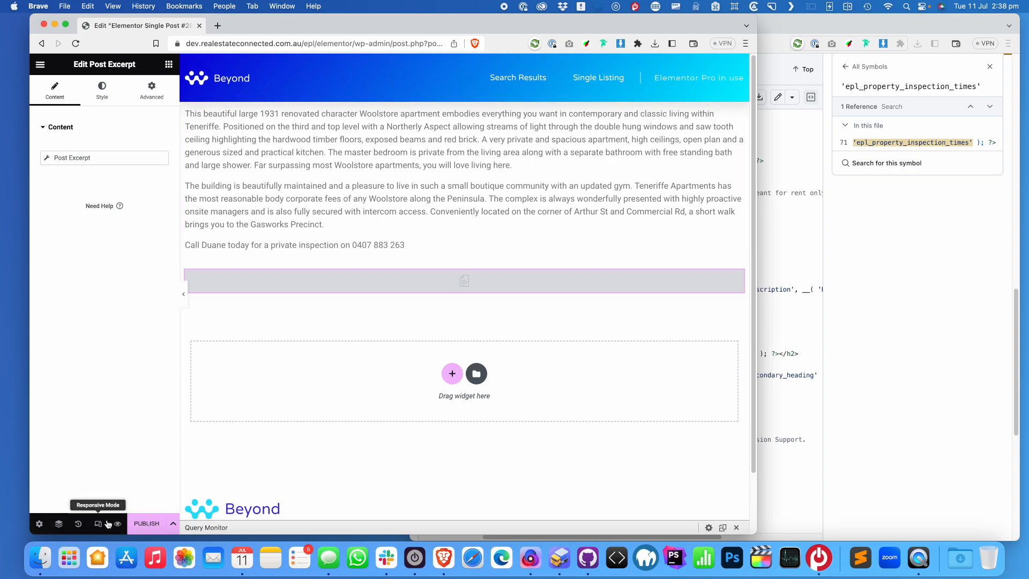
Set the preview to the specific Arthur Street apartment listing and apply it
{"action": "left_click", "coordinate": [39, 524]}
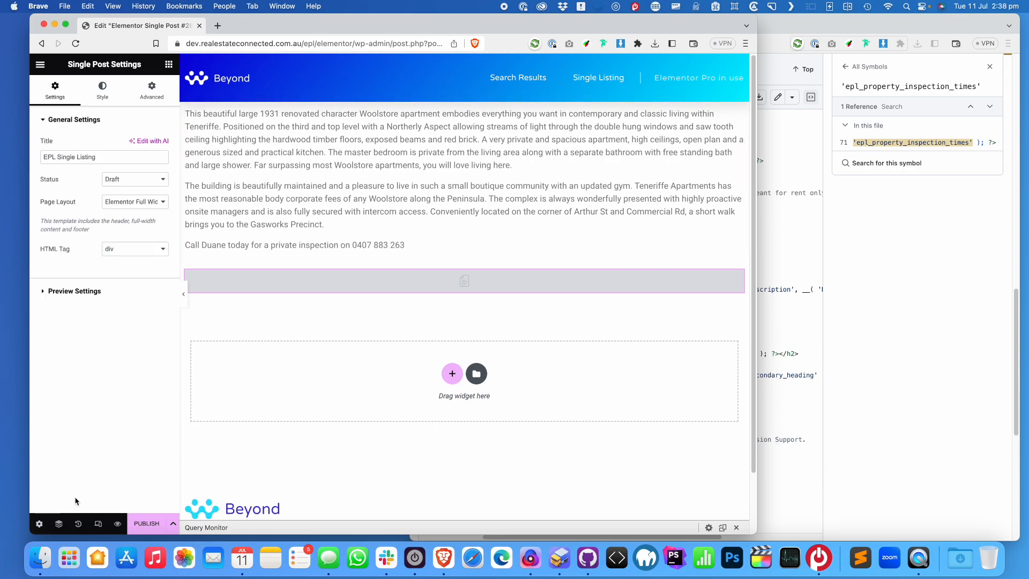
{"action": "left_click", "coordinate": [98, 292]}
{"action": "left_click", "coordinate": [119, 211]}
{"action": "type", "text": "1"}
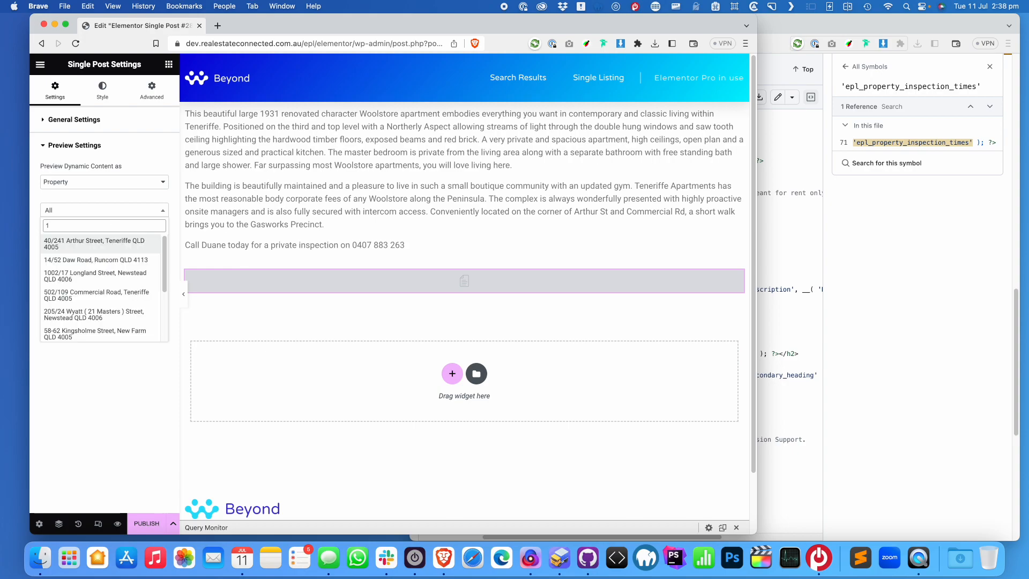
{"action": "left_click", "coordinate": [105, 243]}
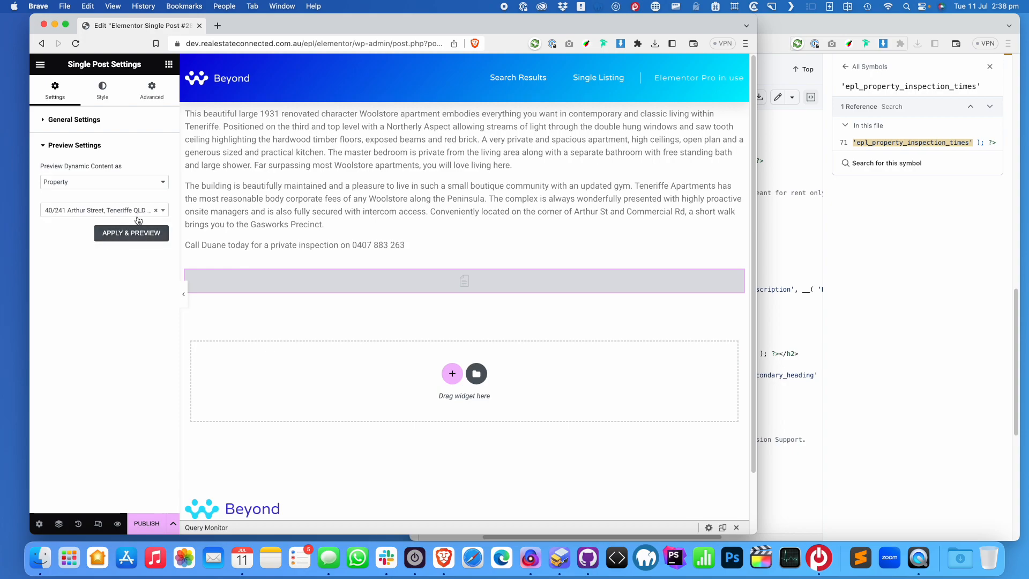
{"action": "left_click", "coordinate": [142, 237]}
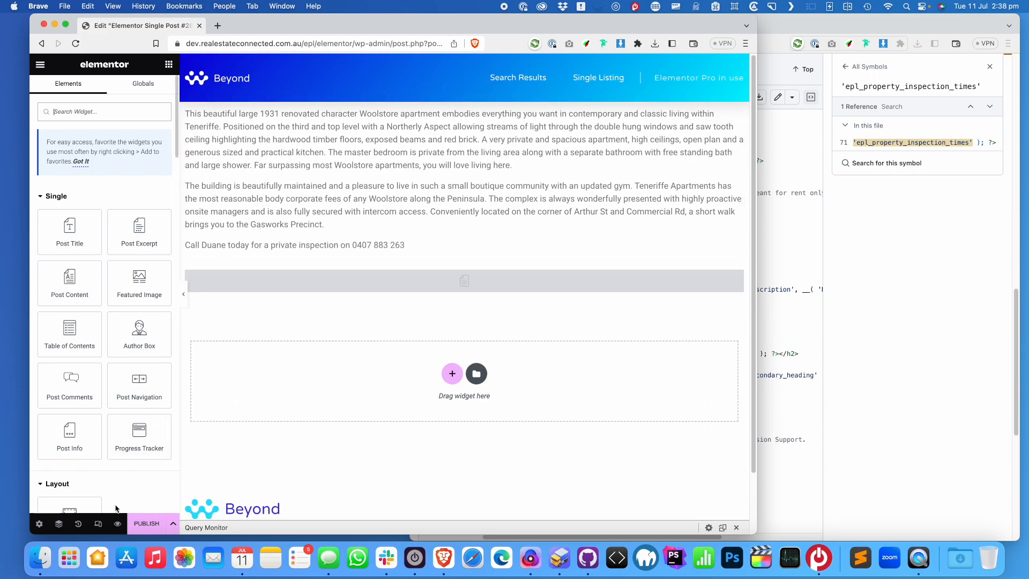
Set the display condition to Include > Properties > All, drop the extra row, and save
{"action": "left_click", "coordinate": [175, 525]}
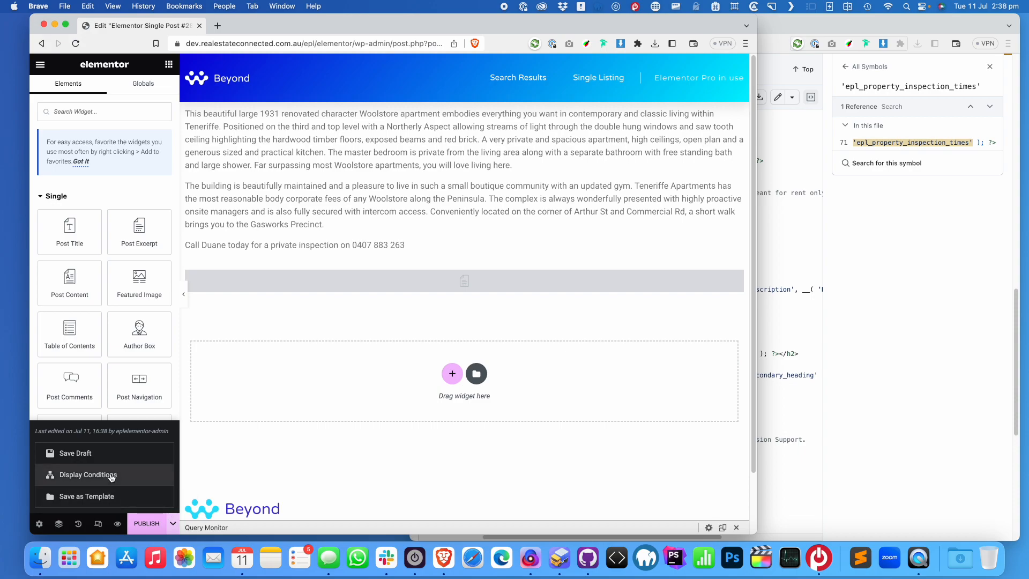
{"action": "left_click", "coordinate": [140, 529]}
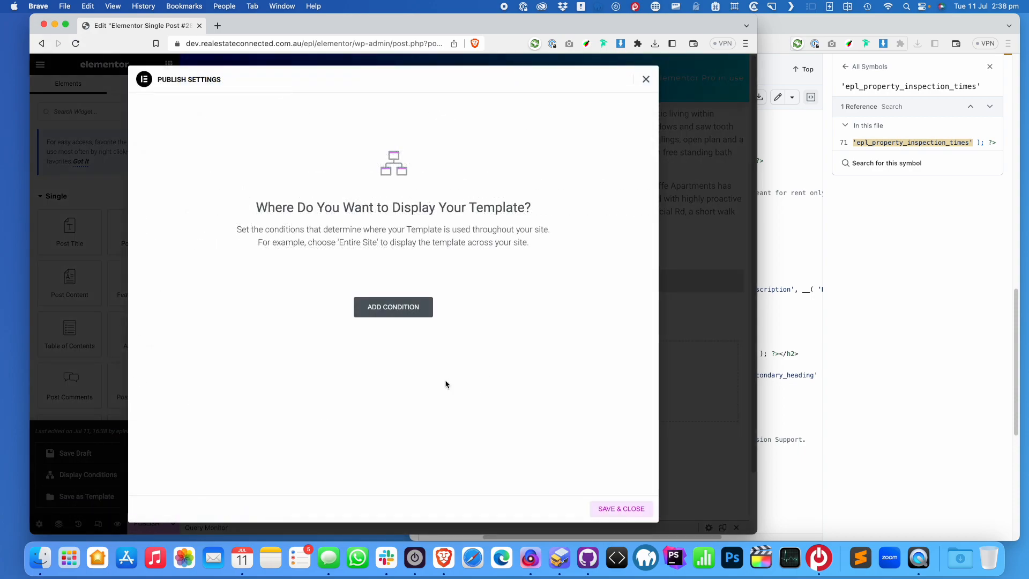
{"action": "left_click", "coordinate": [401, 314]}
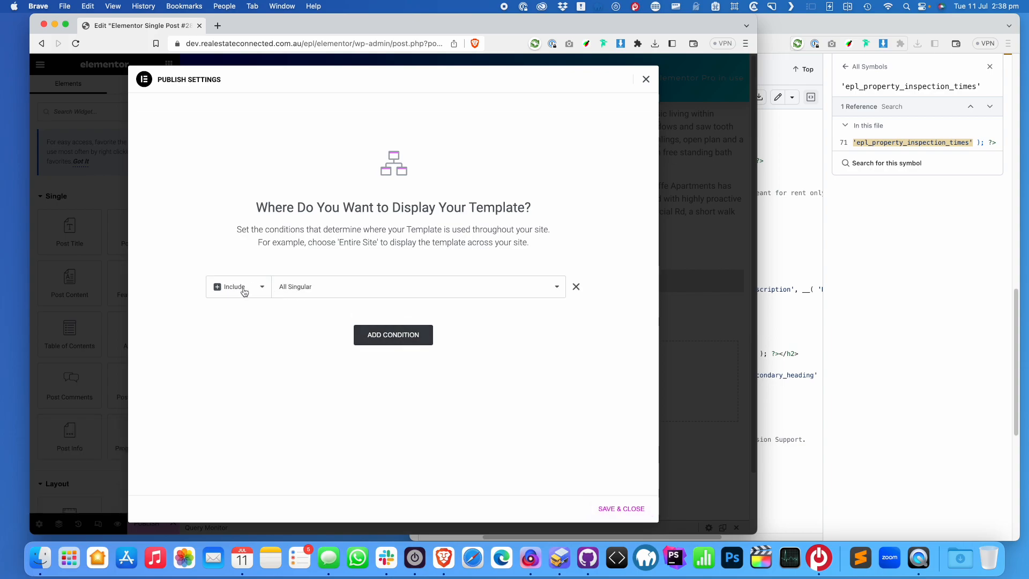
{"action": "left_click", "coordinate": [272, 290]}
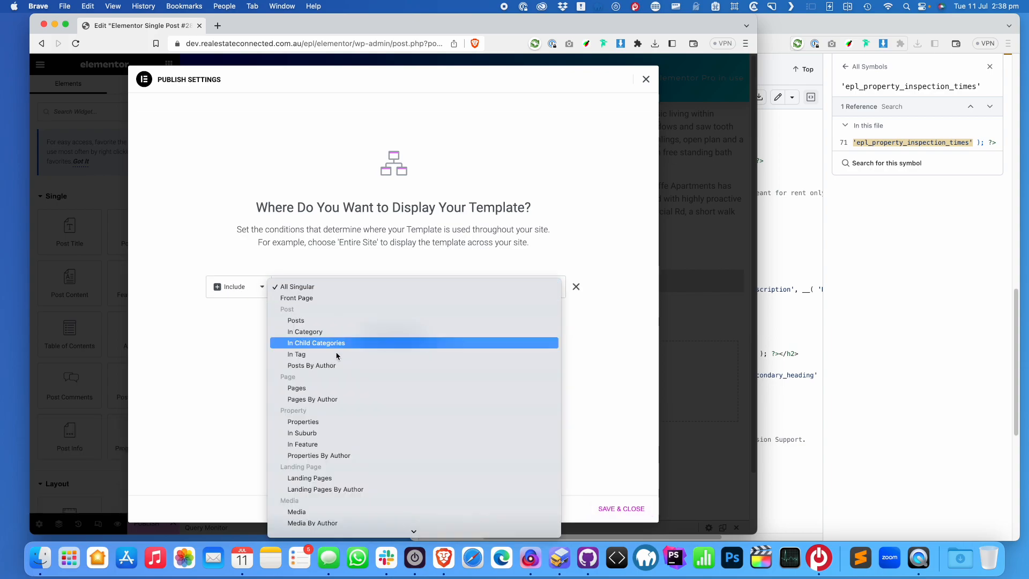
{"action": "left_click", "coordinate": [337, 423]}
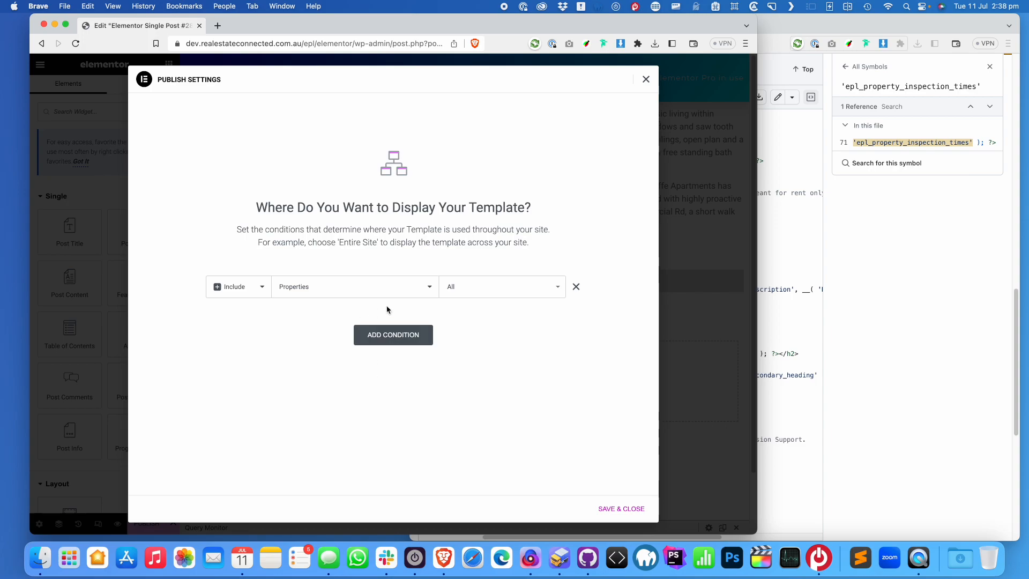
{"action": "left_click", "coordinate": [345, 290]}
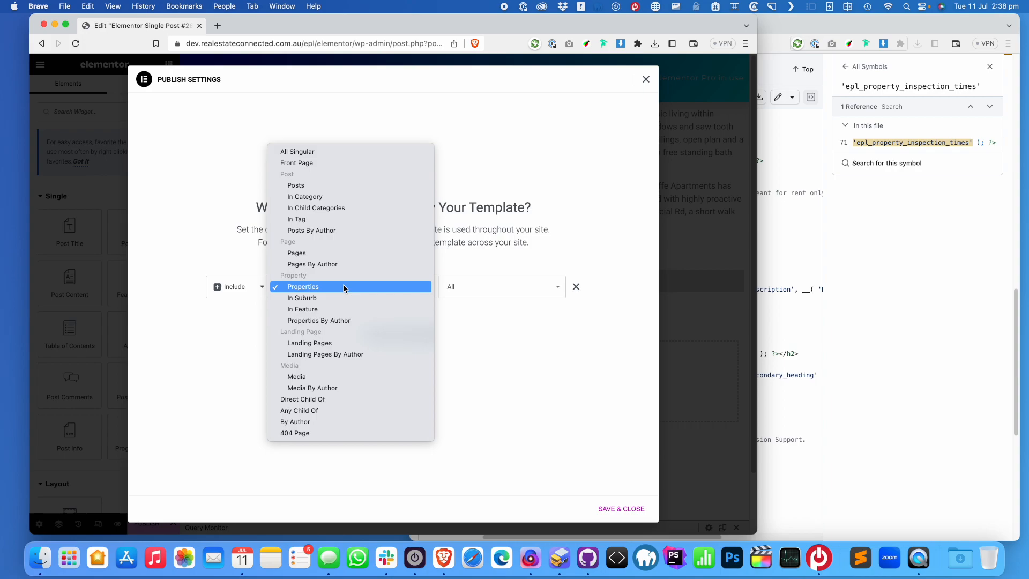
{"action": "left_click", "coordinate": [306, 287]}
{"action": "left_click", "coordinate": [520, 287]}
{"action": "left_click", "coordinate": [471, 292]}
{"action": "left_click", "coordinate": [395, 342]}
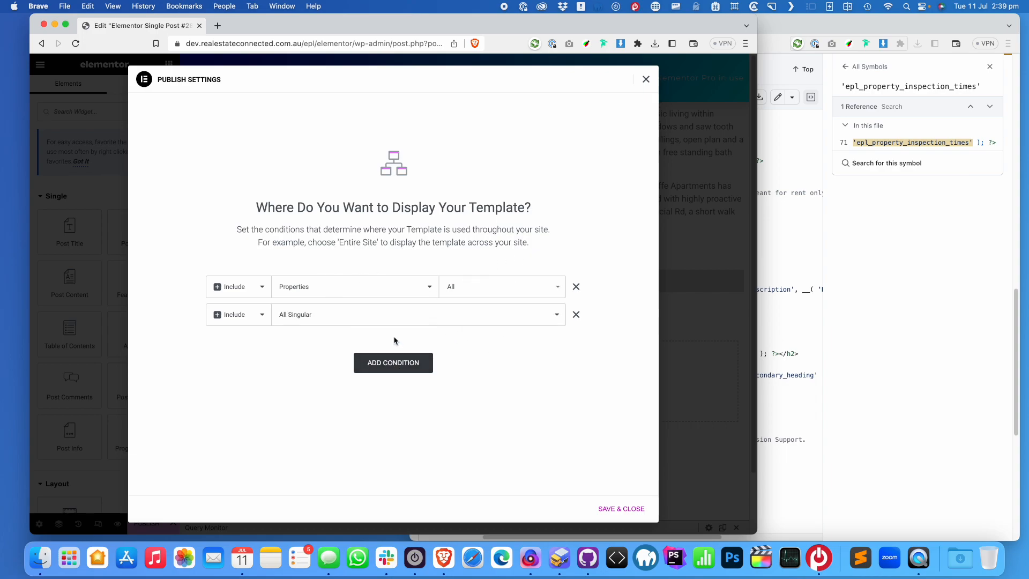
{"action": "left_click", "coordinate": [576, 316]}
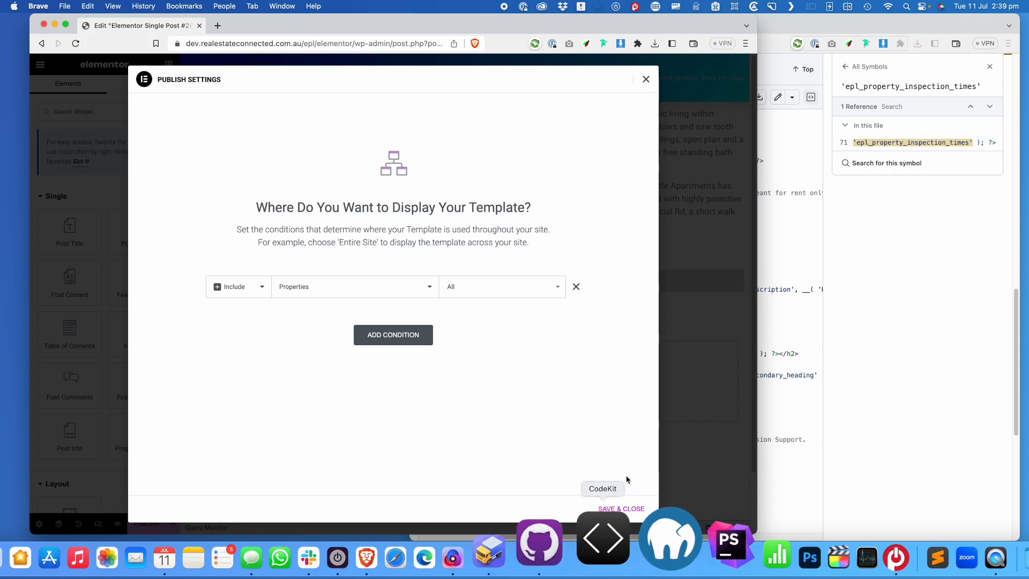
{"action": "left_click", "coordinate": [621, 509]}
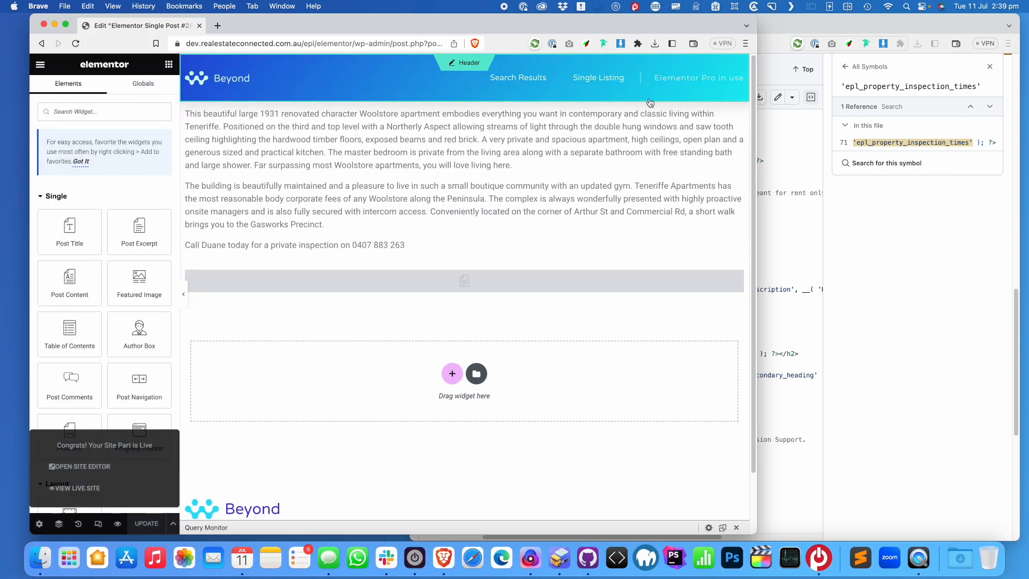
View the published page, then load the /property archive
{"action": "left_click", "coordinate": [41, 64]}
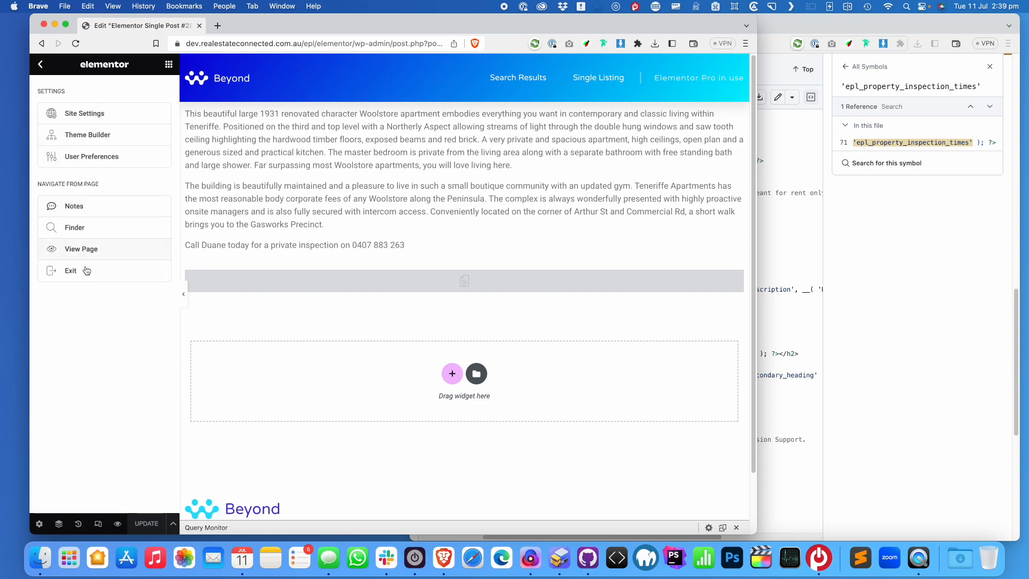
{"action": "left_click", "coordinate": [82, 249]}
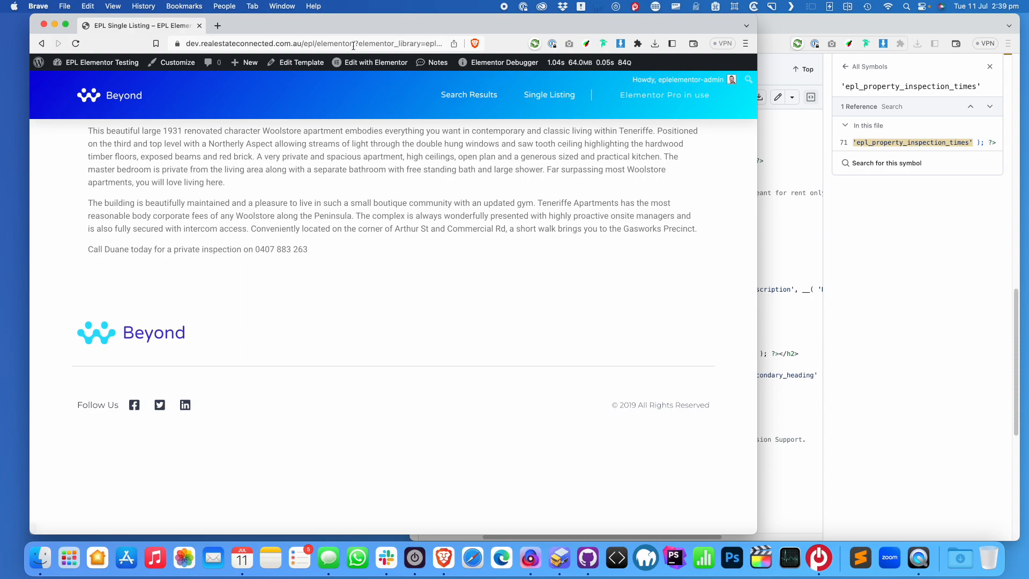
{"action": "left_click_drag", "start_coordinate": [355, 45], "coordinate": [441, 48]}
{"action": "mouse_move", "coordinate": [551, 63]}
{"action": "type", "text": "property"}
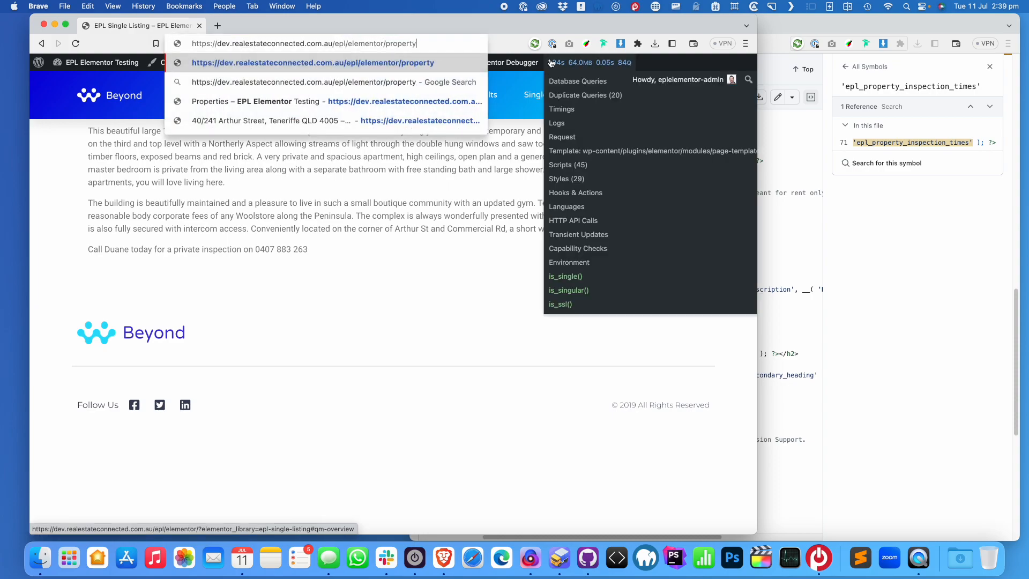
{"action": "key", "text": "Return"}
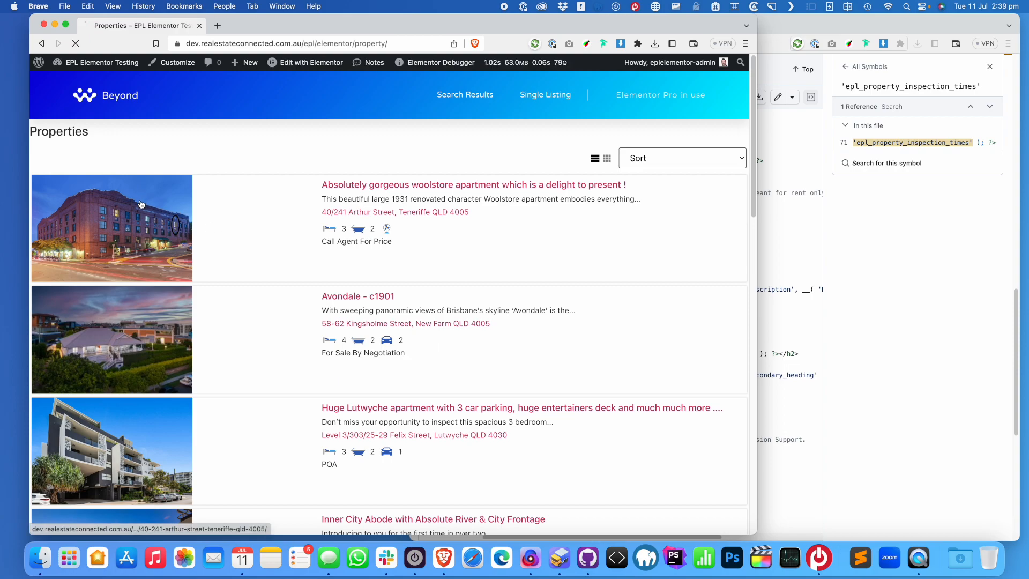
{"action": "left_click", "coordinate": [348, 194]}
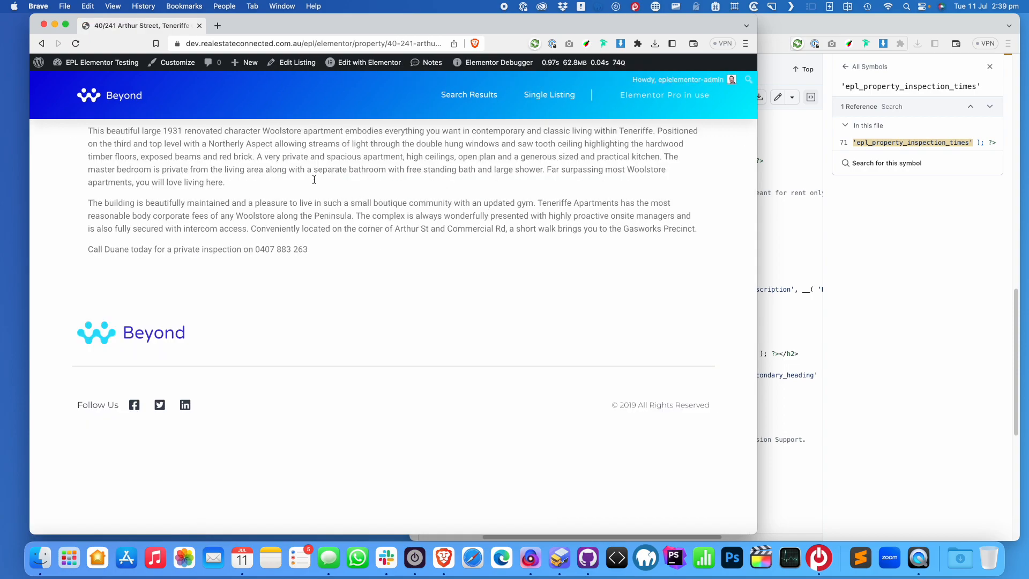
{"action": "left_click_drag", "start_coordinate": [757, 289], "coordinate": [785, 295]}
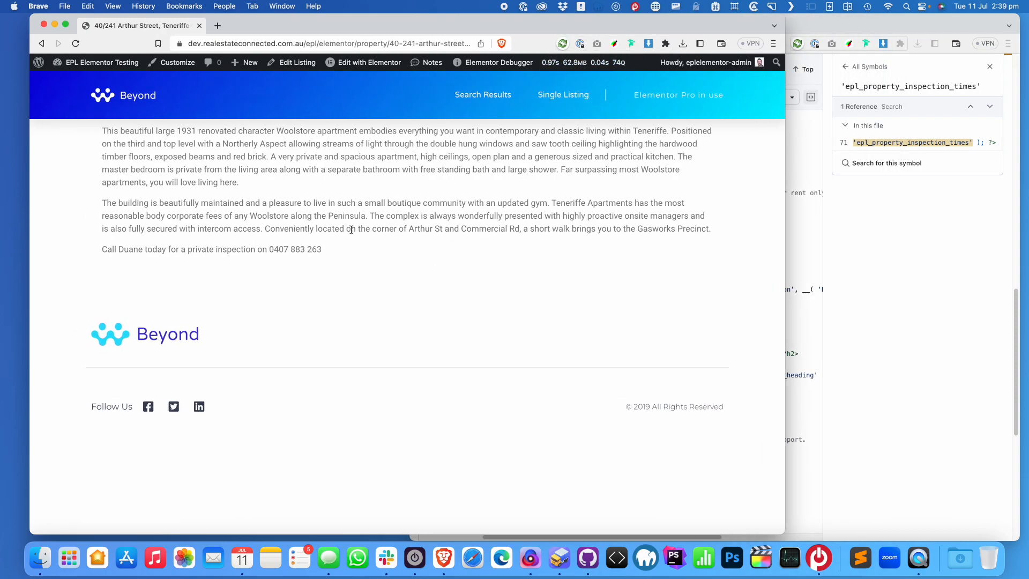
{"action": "left_click", "coordinate": [41, 43]}
{"action": "left_click", "coordinate": [368, 298]}
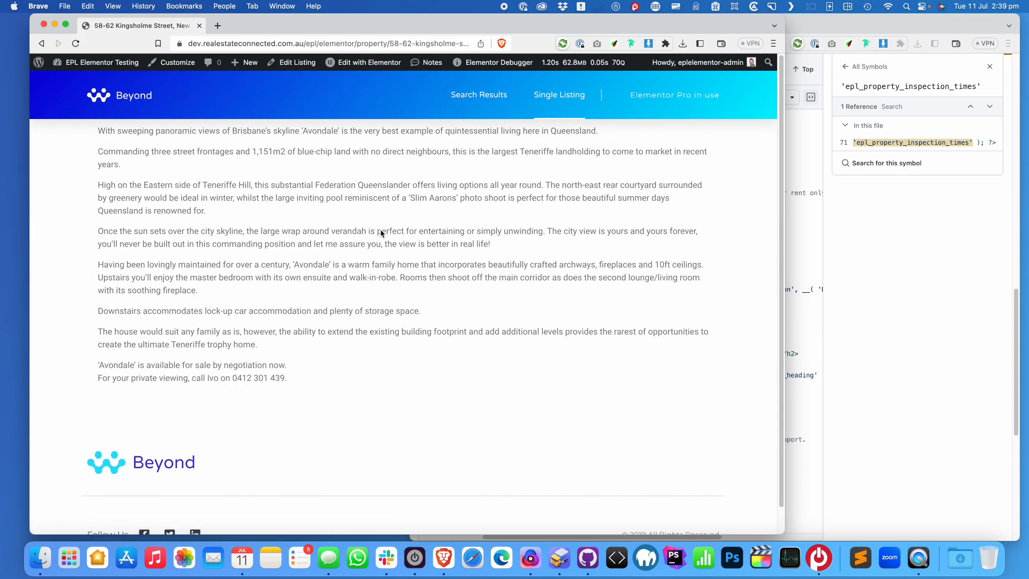
{"action": "left_click", "coordinate": [41, 43]}
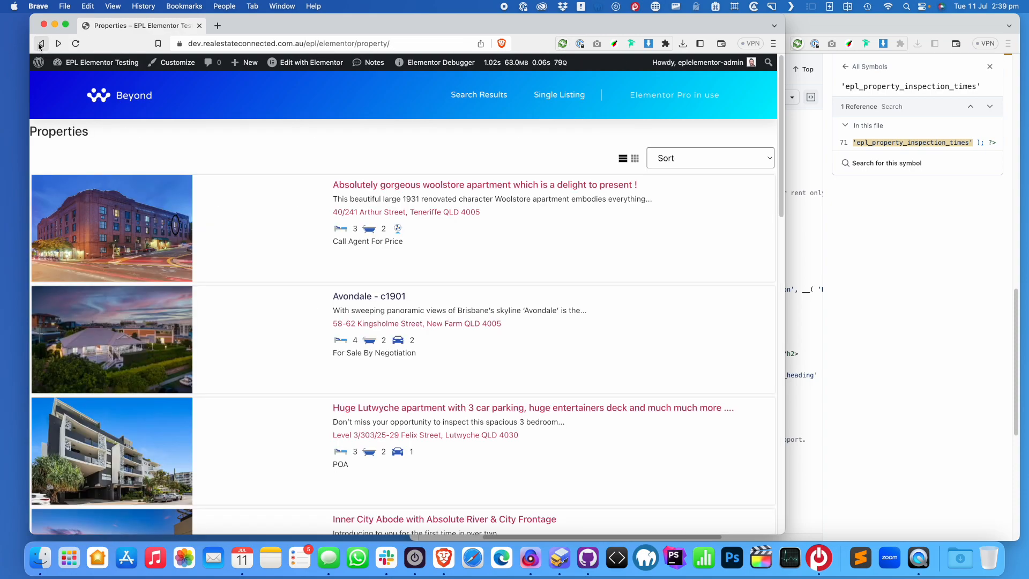
{"action": "left_click", "coordinate": [170, 222]}
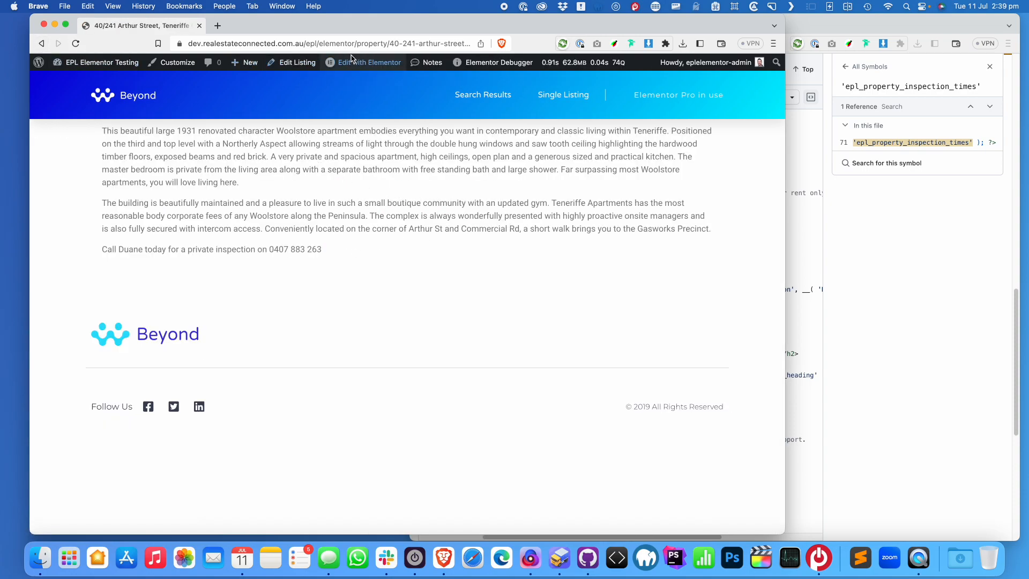
Reopen the EPL Single Listing template in Elementor with the GitHub code alongside
{"action": "mouse_move", "coordinate": [353, 62]}
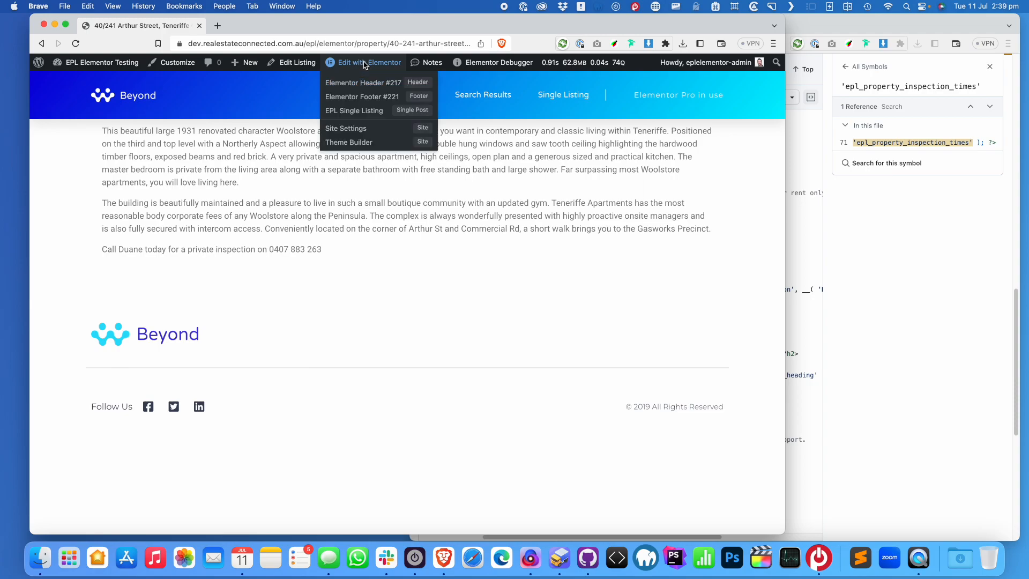
{"action": "left_click", "coordinate": [370, 112]}
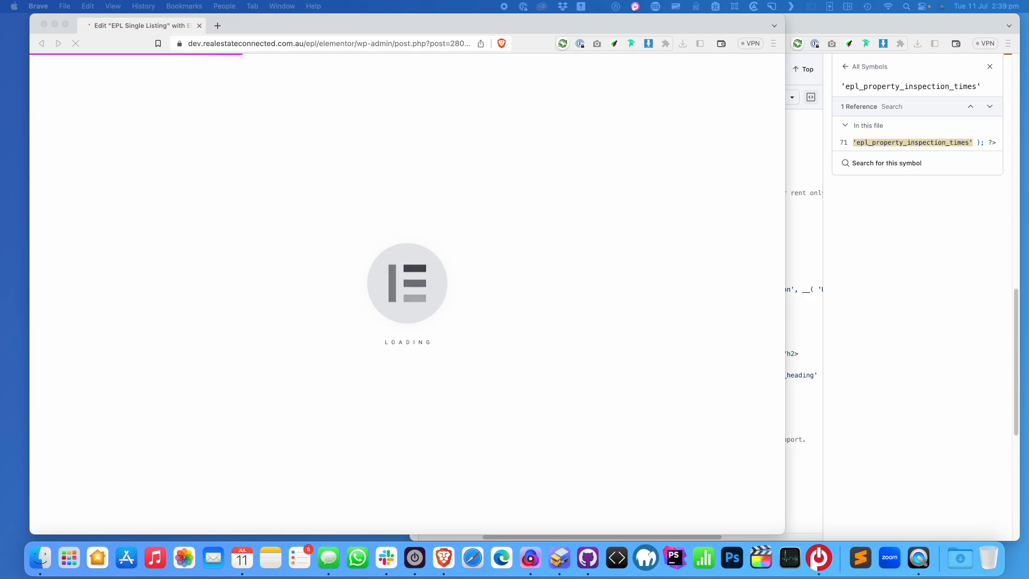
{"action": "left_click", "coordinate": [906, 25]}
Open the Easy Property Listings codex site in a new browser tab
{"action": "left_click", "coordinate": [851, 29]}
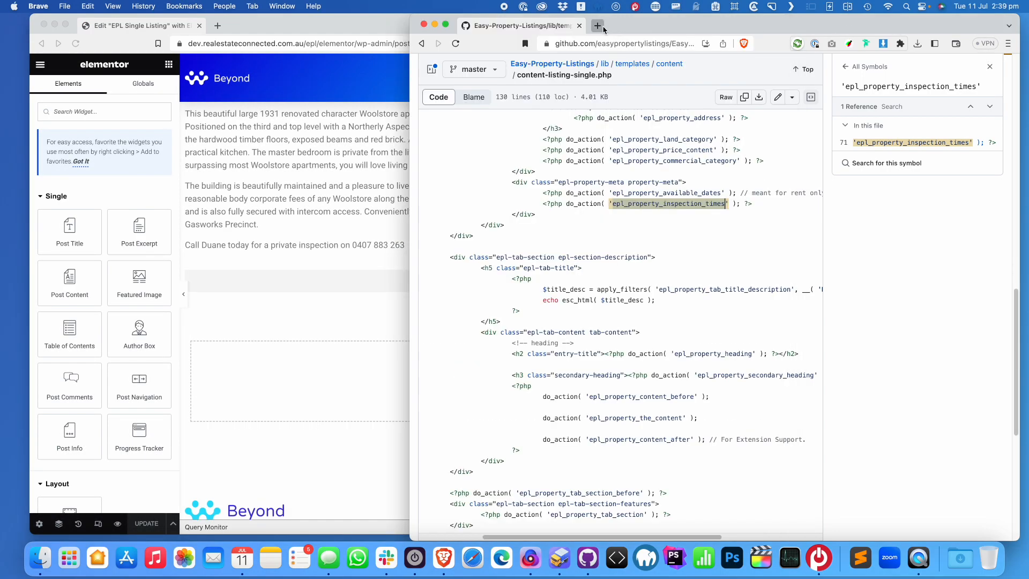
{"action": "left_click", "coordinate": [601, 28]}
{"action": "type", "text": "https://codex.easypropertylistings.com.au/"}
{"action": "key", "text": "Return"}
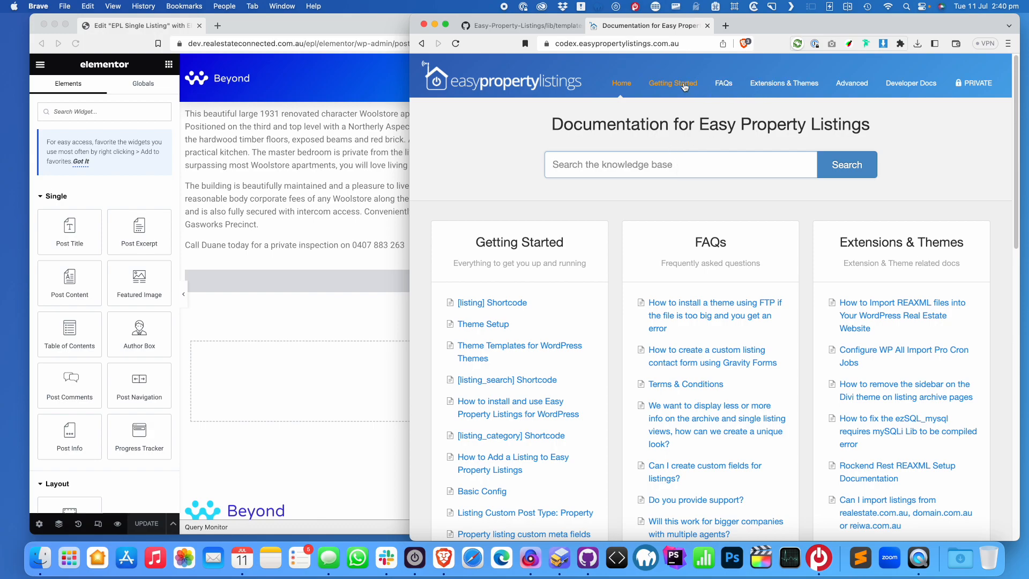
Find the [listing_element] Shortcode article and select its example price shortcode
{"action": "left_click", "coordinate": [634, 162]}
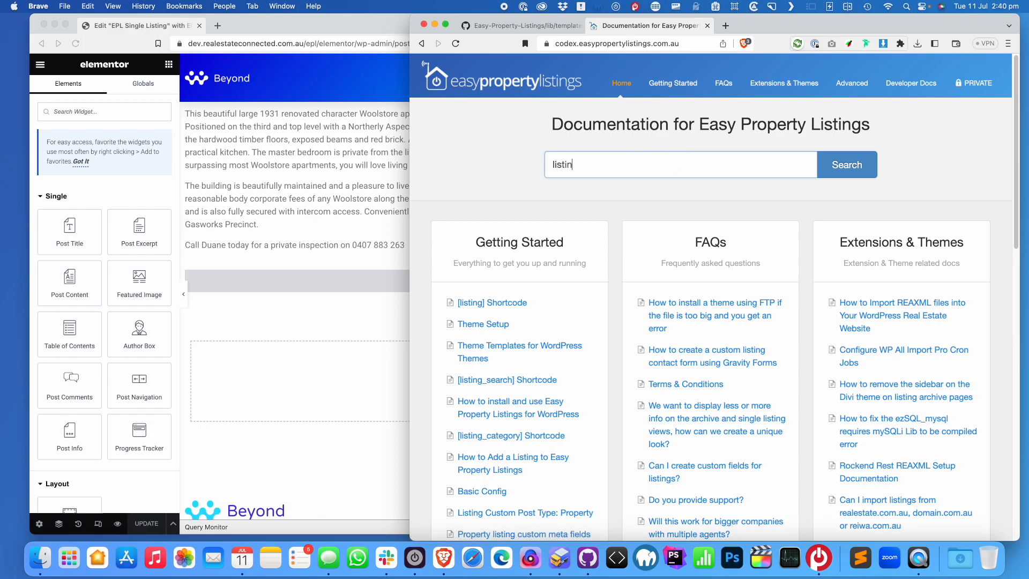
{"action": "type", "text": "listing_element"}
{"action": "left_click", "coordinate": [638, 188]}
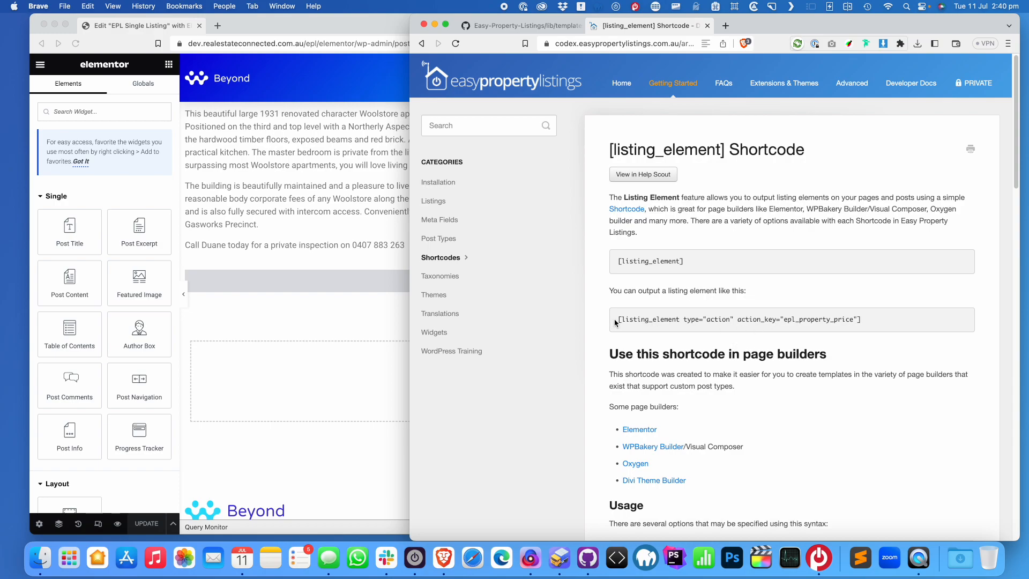
{"action": "left_click_drag", "start_coordinate": [618, 319], "coordinate": [870, 322]}
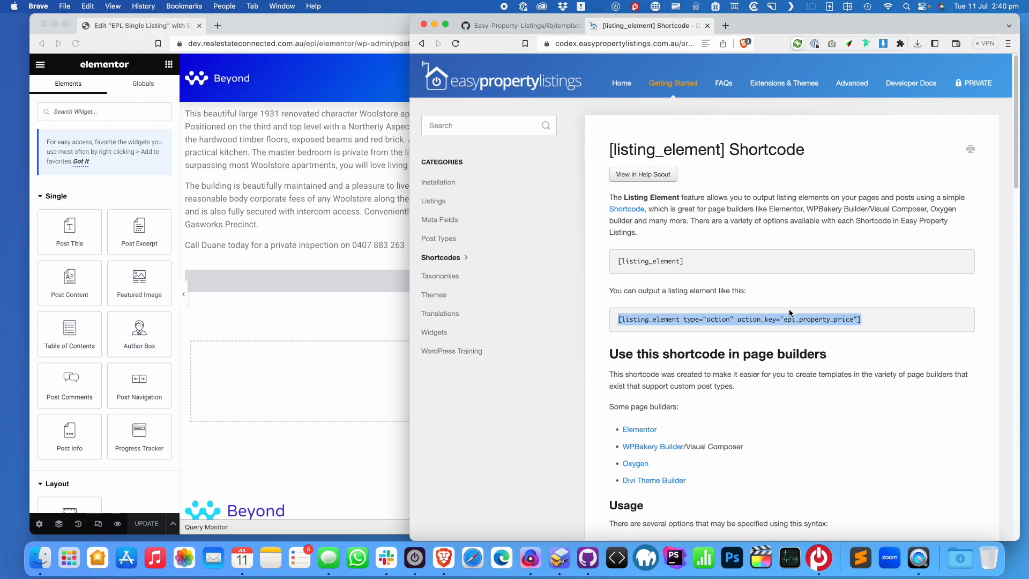
{"action": "right_click", "coordinate": [616, 320]}
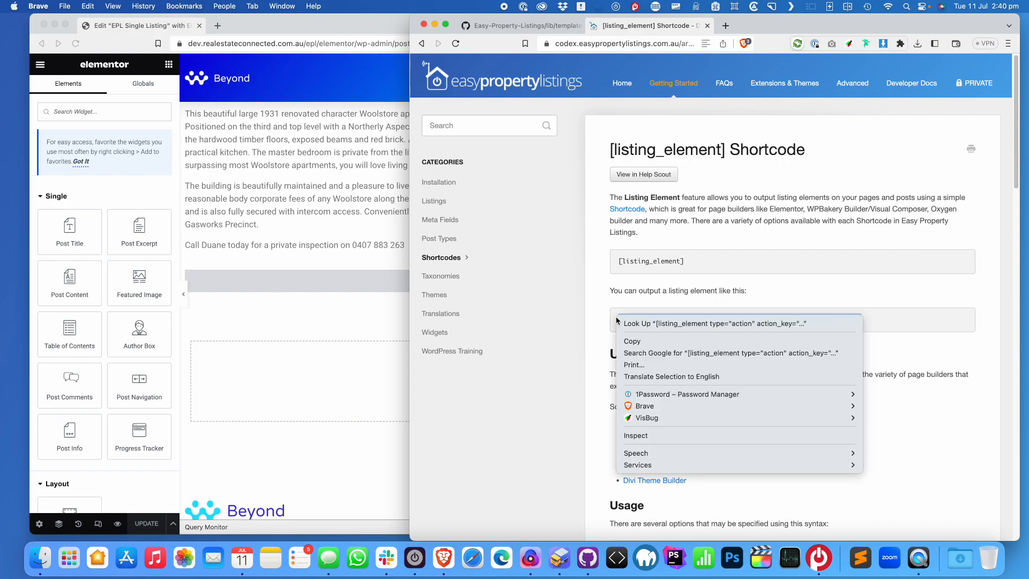
{"action": "left_click", "coordinate": [658, 437]}
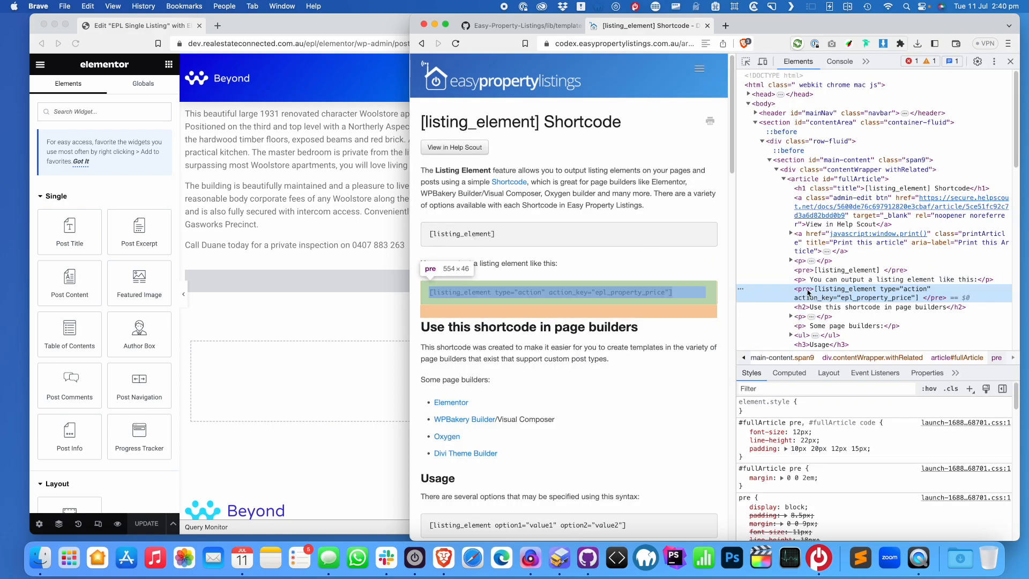
{"action": "left_click", "coordinate": [652, 289]}
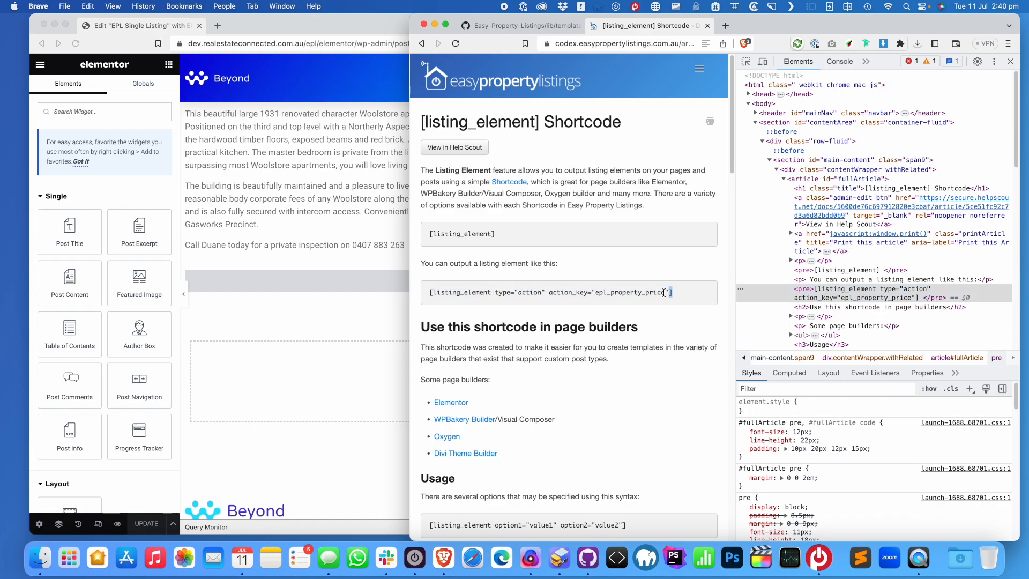
{"action": "left_click_drag", "start_coordinate": [676, 297], "coordinate": [420, 296]}
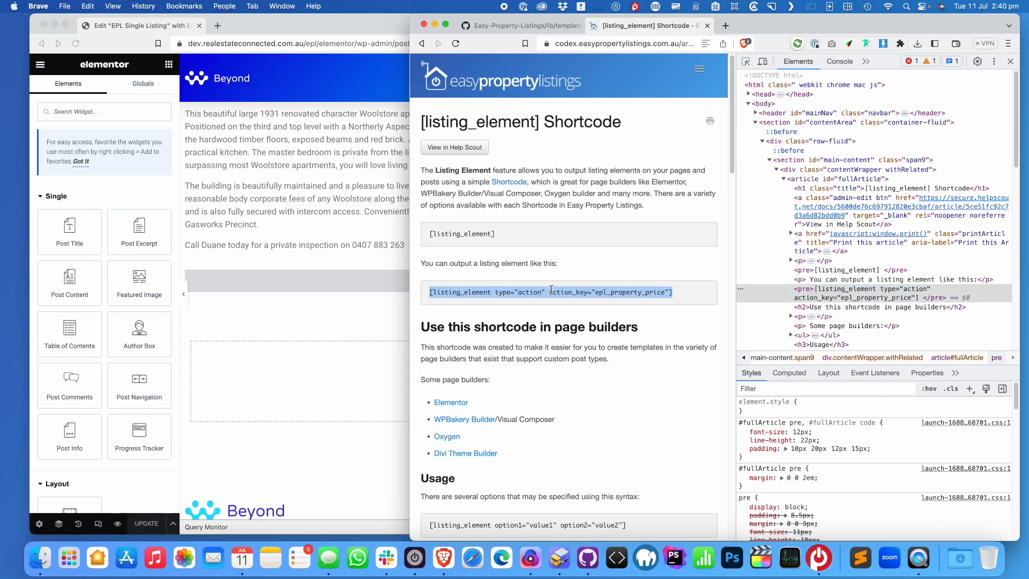
Search Elementor's widgets for 'short'
{"action": "left_click", "coordinate": [373, 237]}
{"action": "left_click", "coordinate": [94, 113]}
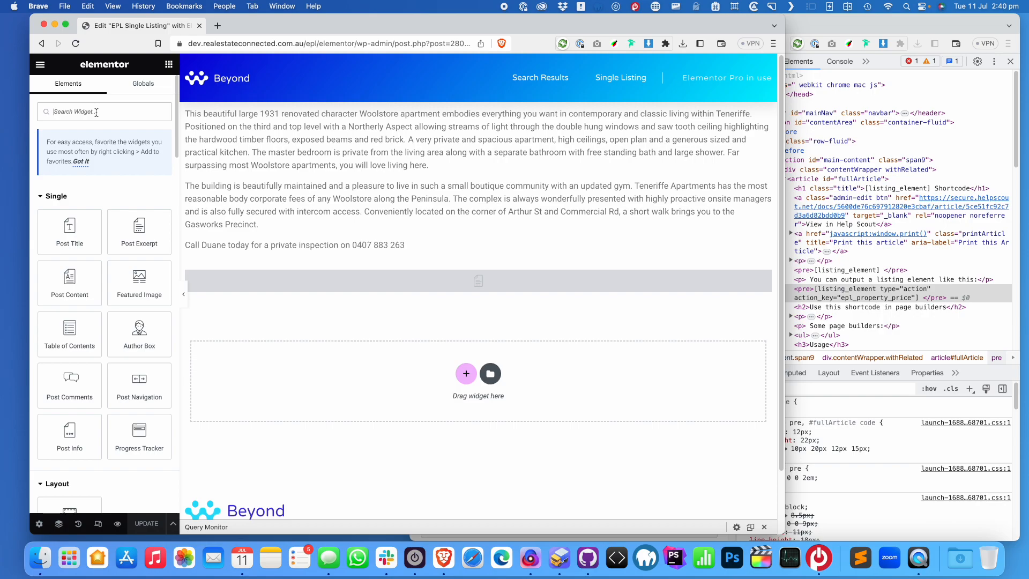
{"action": "type", "text": "short"}
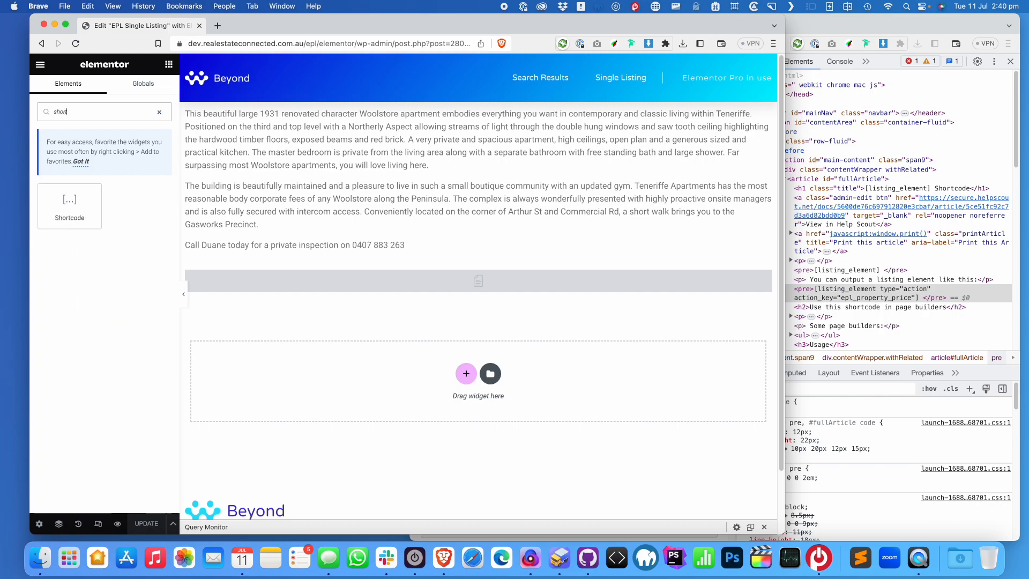
Add a Shortcode widget holding the pasted price shortcode and save the template
{"action": "left_click", "coordinate": [69, 207]}
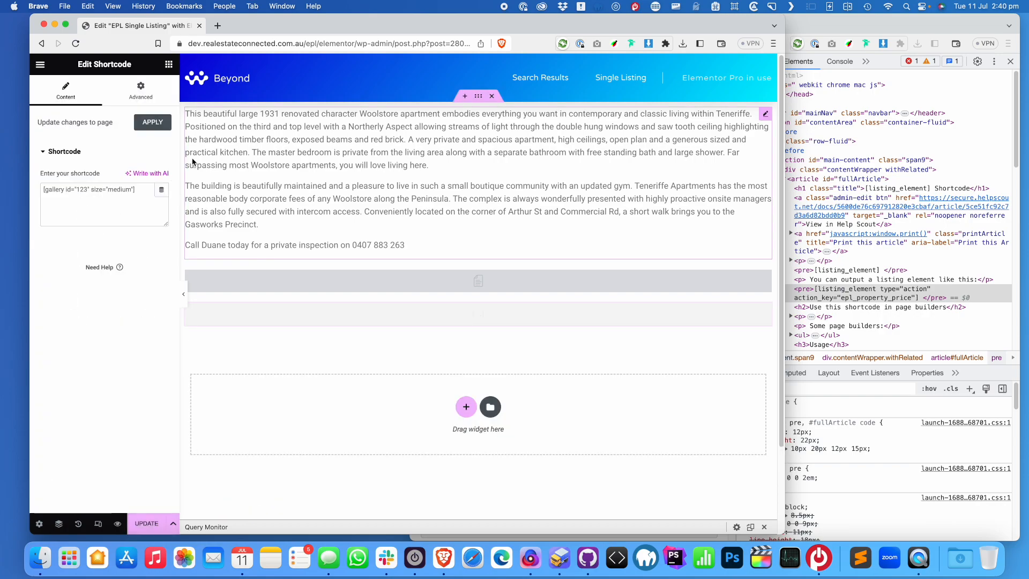
{"action": "key", "text": "super+v"}
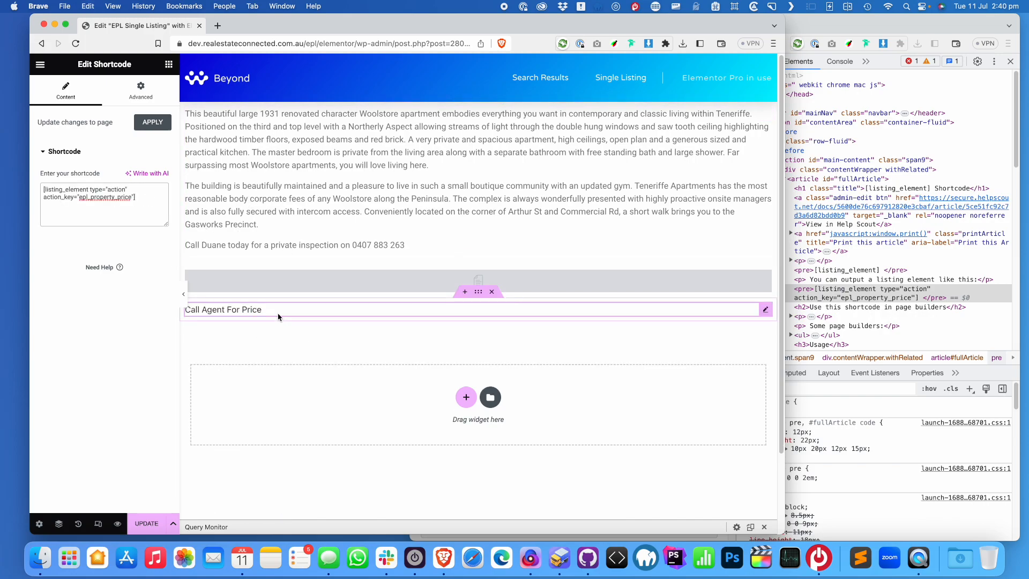
{"action": "left_click", "coordinate": [149, 528]}
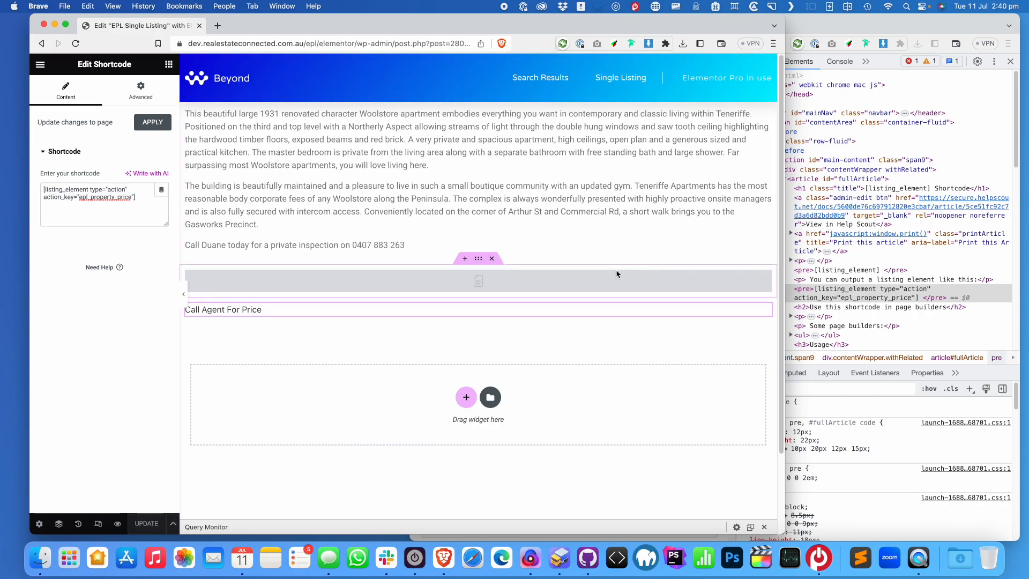
Delete the empty placeholder widget, move Call Agent For Price above the description, and save
{"action": "right_click", "coordinate": [494, 281]}
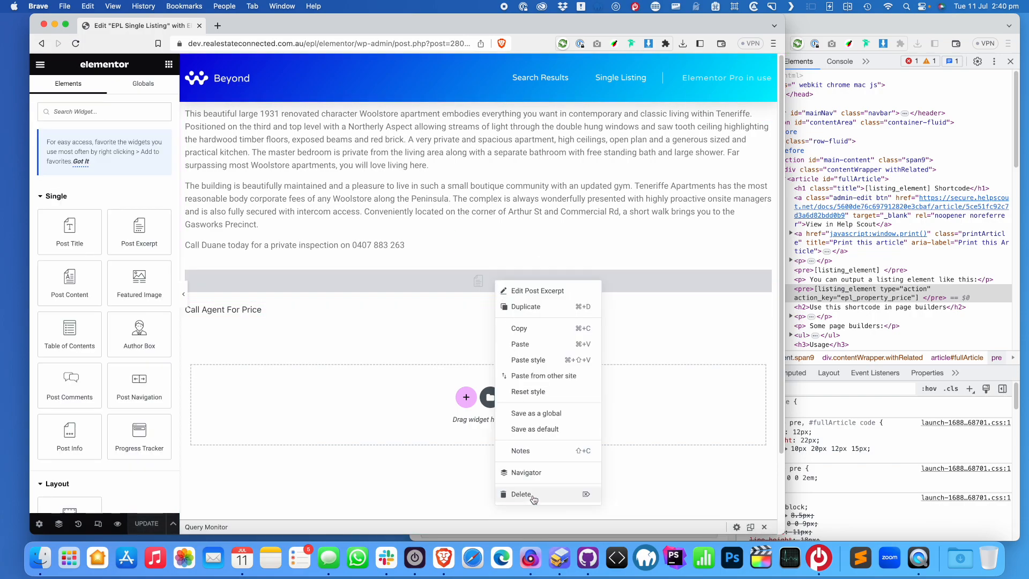
{"action": "left_click", "coordinate": [526, 494]}
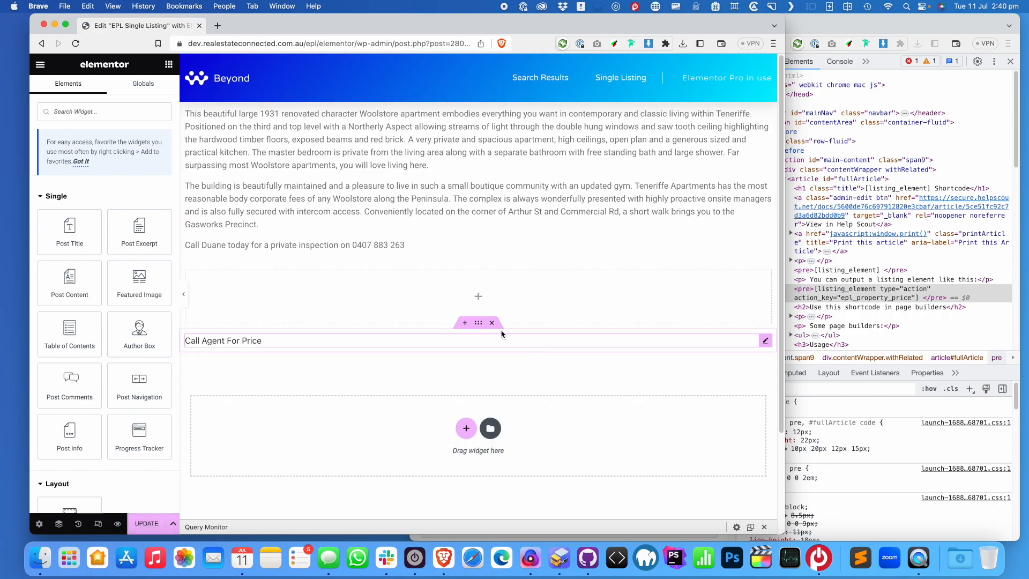
{"action": "left_click_drag", "start_coordinate": [479, 322], "coordinate": [515, 105]}
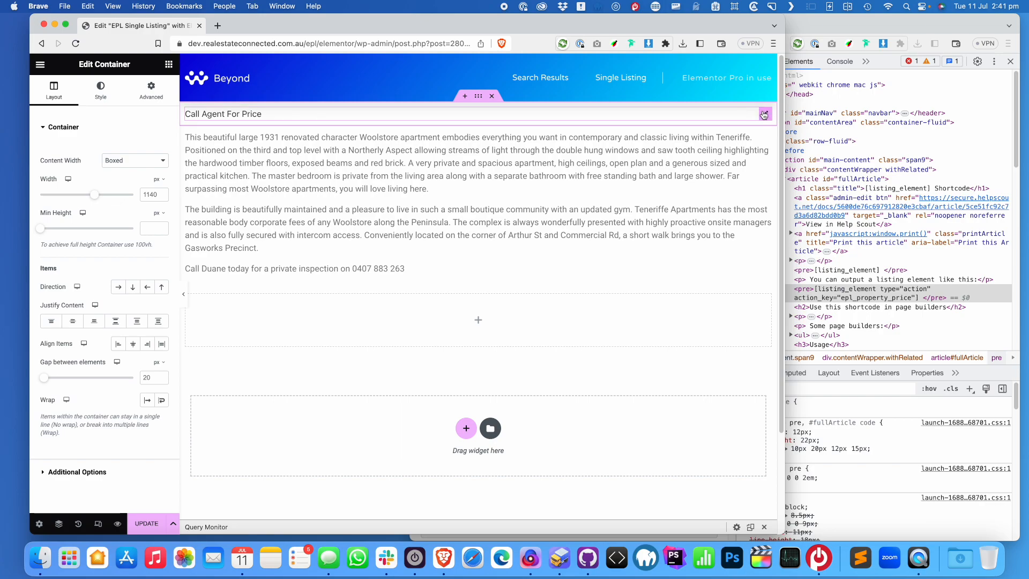
{"action": "key", "text": "super+s"}
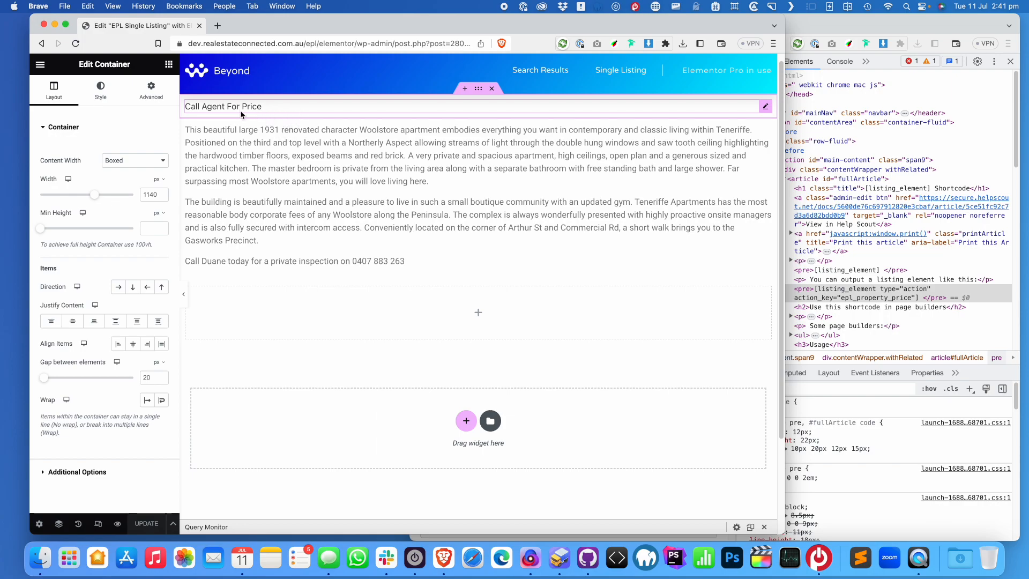
{"action": "left_click", "coordinate": [168, 64]}
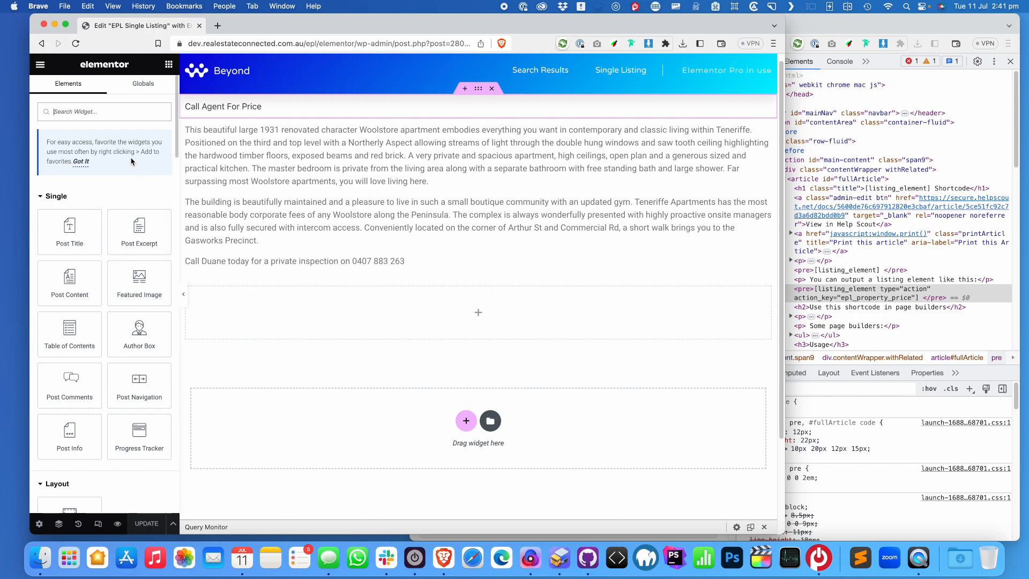
Place an H2 Heading widget below Call Agent For Price
{"action": "type", "text": "heading"}
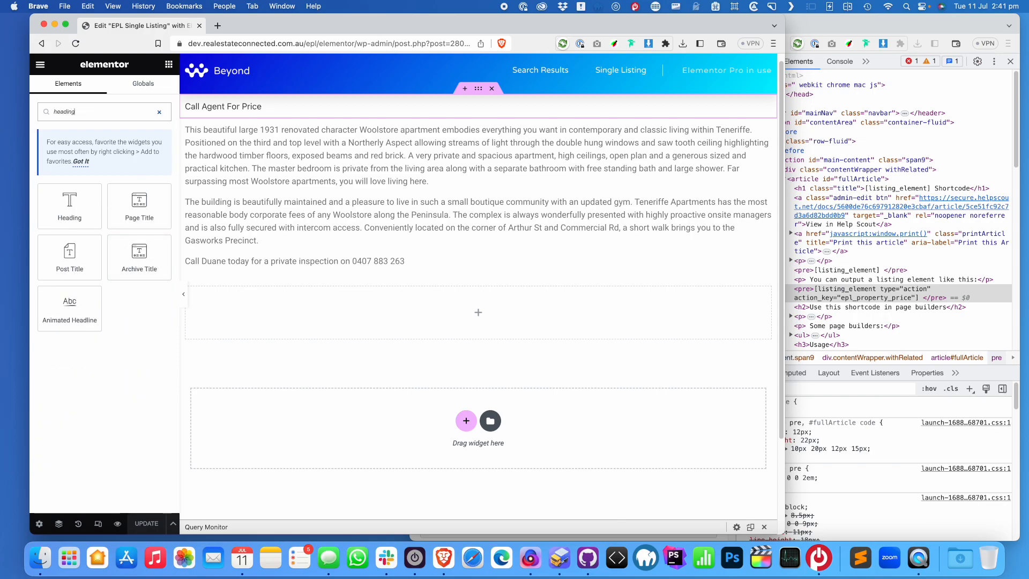
{"action": "left_click_drag", "start_coordinate": [69, 206], "coordinate": [264, 131]}
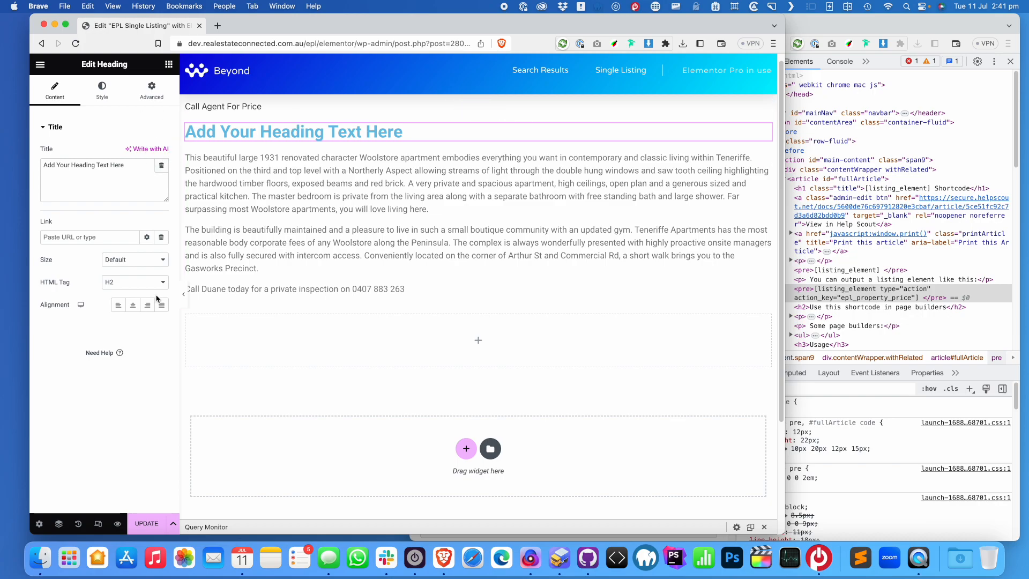
{"action": "left_click", "coordinate": [124, 283]}
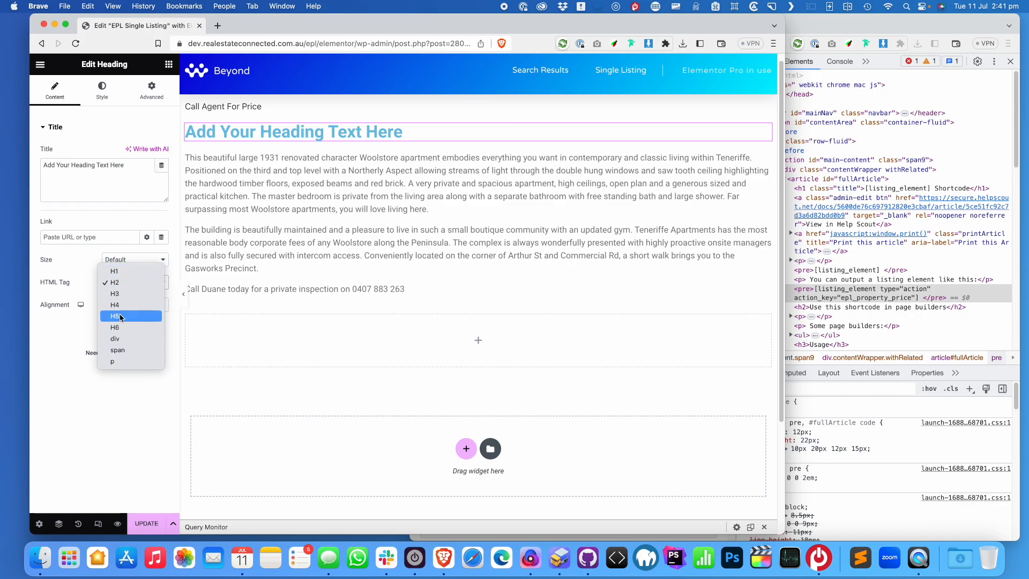
{"action": "left_click", "coordinate": [129, 284]}
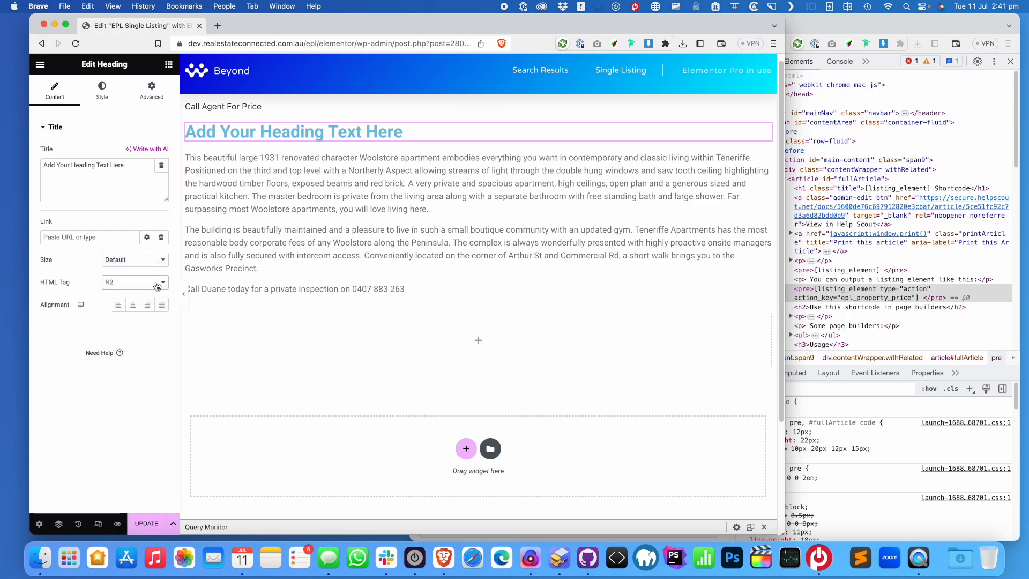
Set the heading title to a Shortcode dynamic tag with the pasted listing_element price shortcode
{"action": "left_click", "coordinate": [160, 170]}
{"action": "scroll", "coordinate": [90, 207], "scroll_direction": "down", "scroll_amount": 2}
{"action": "scroll", "coordinate": [90, 207], "scroll_direction": "down", "scroll_amount": 5}
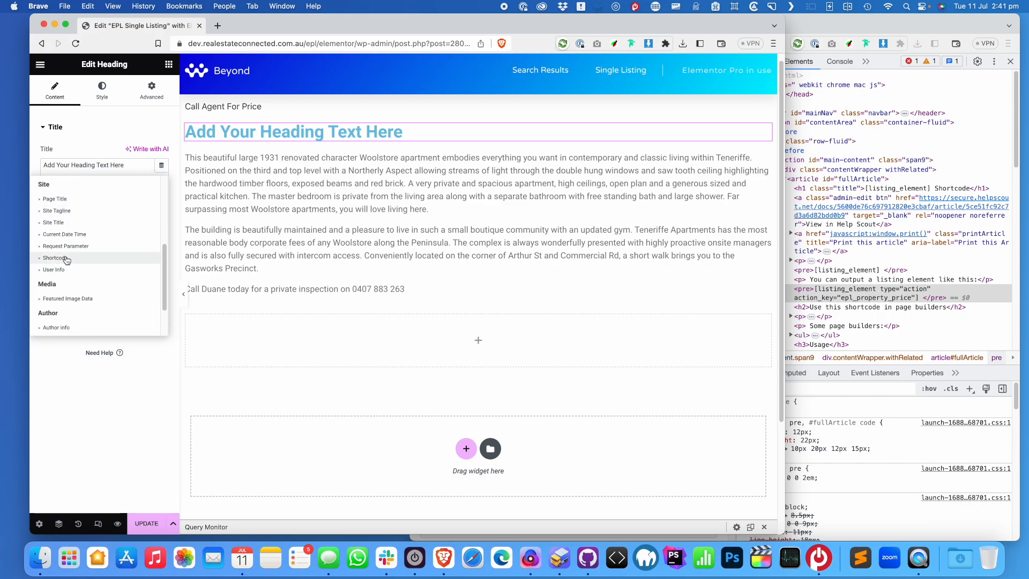
{"action": "left_click", "coordinate": [55, 258]}
{"action": "left_click", "coordinate": [48, 169]}
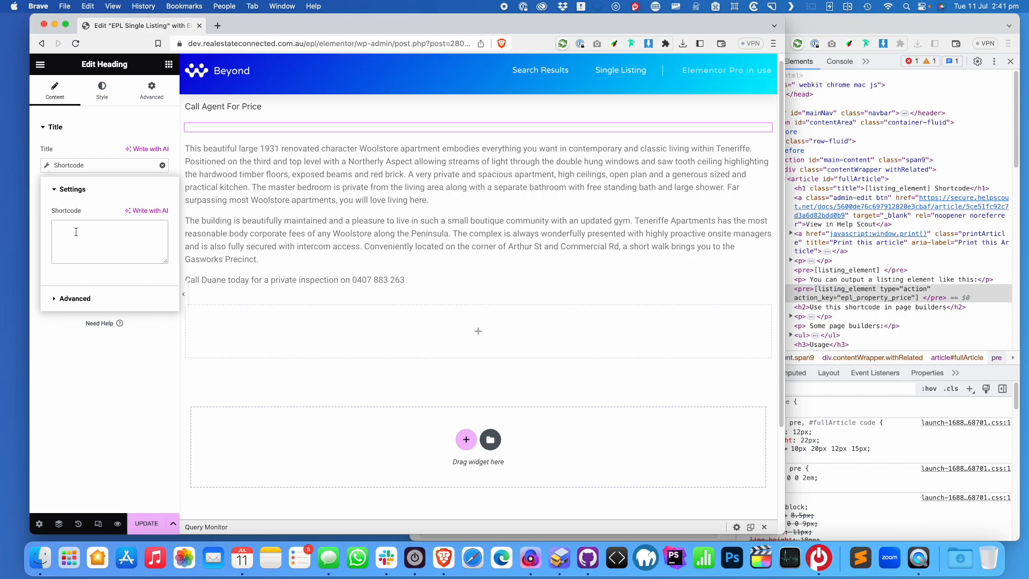
{"action": "left_click", "coordinate": [75, 232]}
{"action": "key", "text": "super+v"}
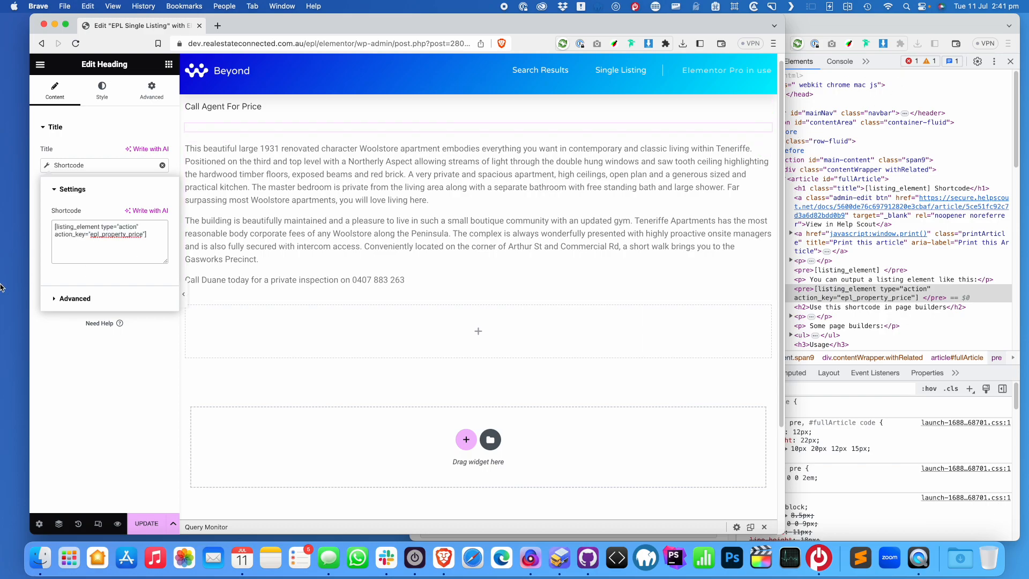
{"action": "left_click", "coordinate": [913, 20]}
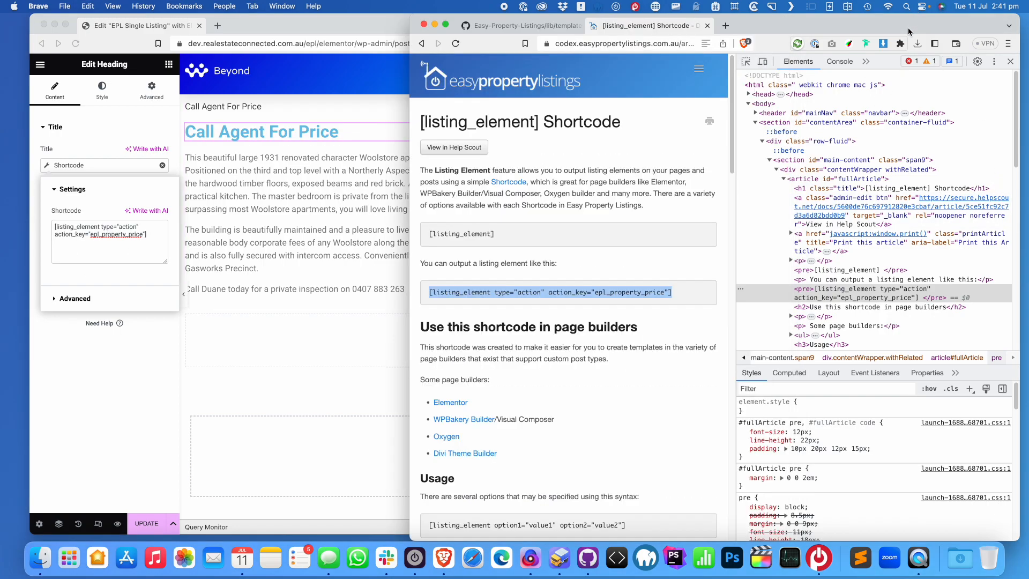
Copy epl_property_heading from content-listing-single.php and paste it over the shortcode's price action key
{"action": "left_click", "coordinate": [1012, 62]}
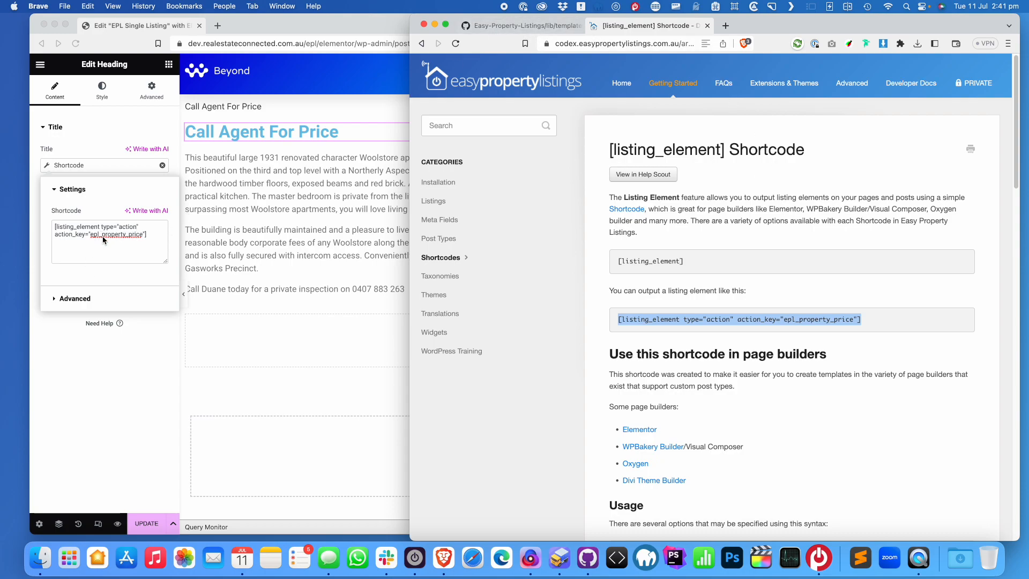
{"action": "left_click", "coordinate": [526, 25]}
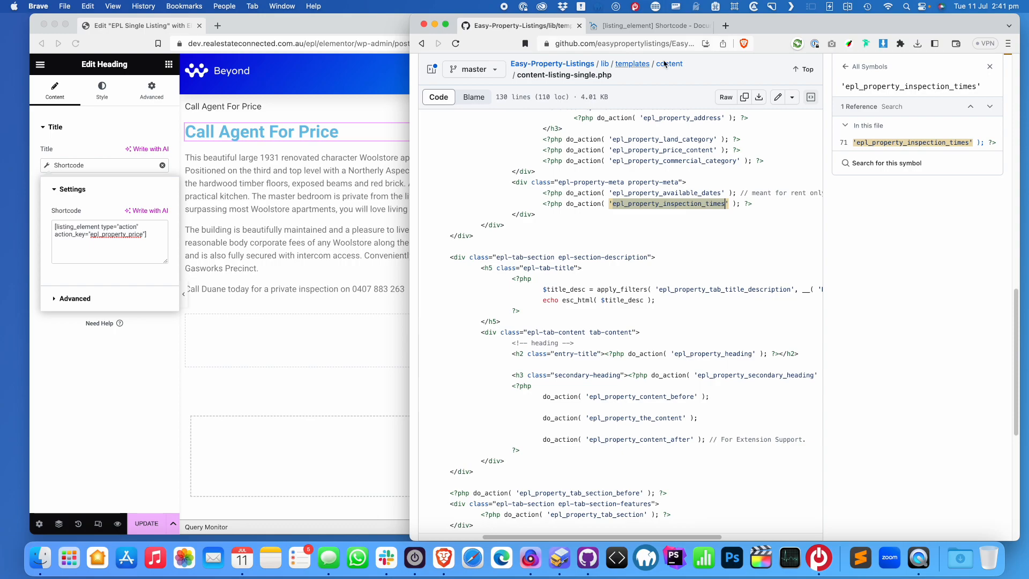
{"action": "scroll", "coordinate": [694, 252], "scroll_direction": "up", "scroll_amount": 4}
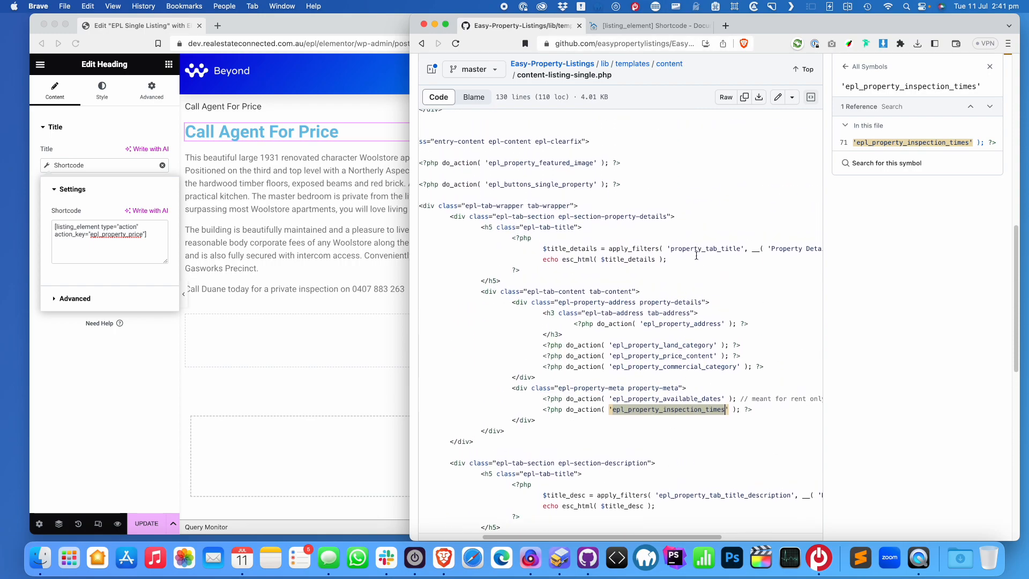
{"action": "scroll", "coordinate": [696, 339], "scroll_direction": "down", "scroll_amount": 1}
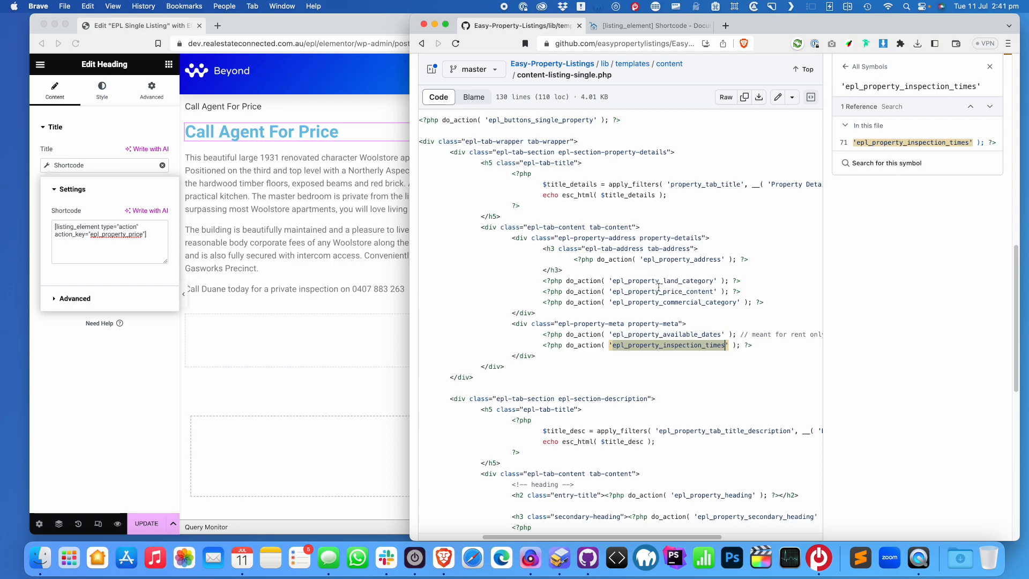
{"action": "scroll", "coordinate": [663, 283], "scroll_direction": "up", "scroll_amount": 1}
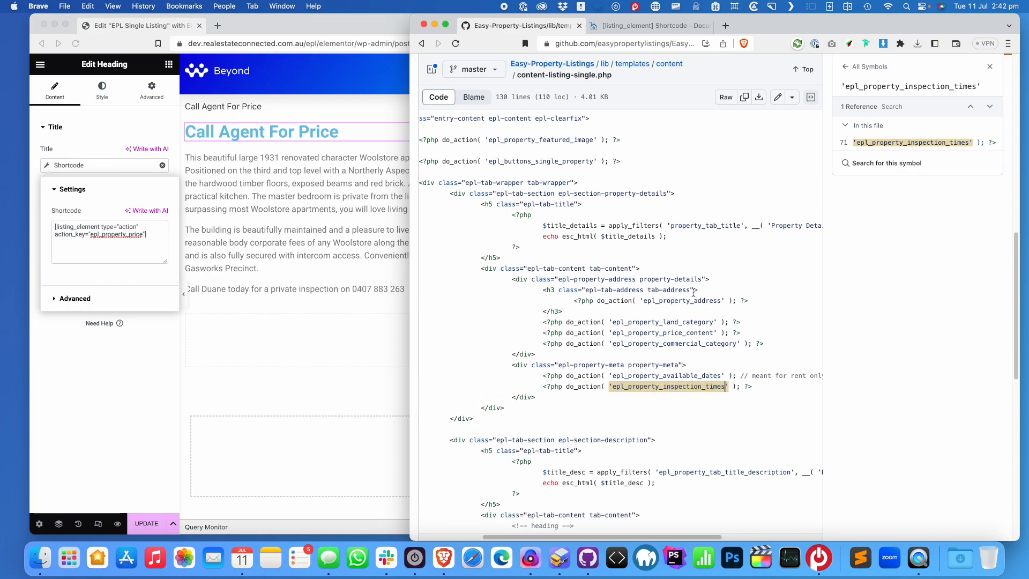
{"action": "double_click", "coordinate": [692, 303]}
{"action": "scroll", "coordinate": [643, 273], "scroll_direction": "up", "scroll_amount": 2}
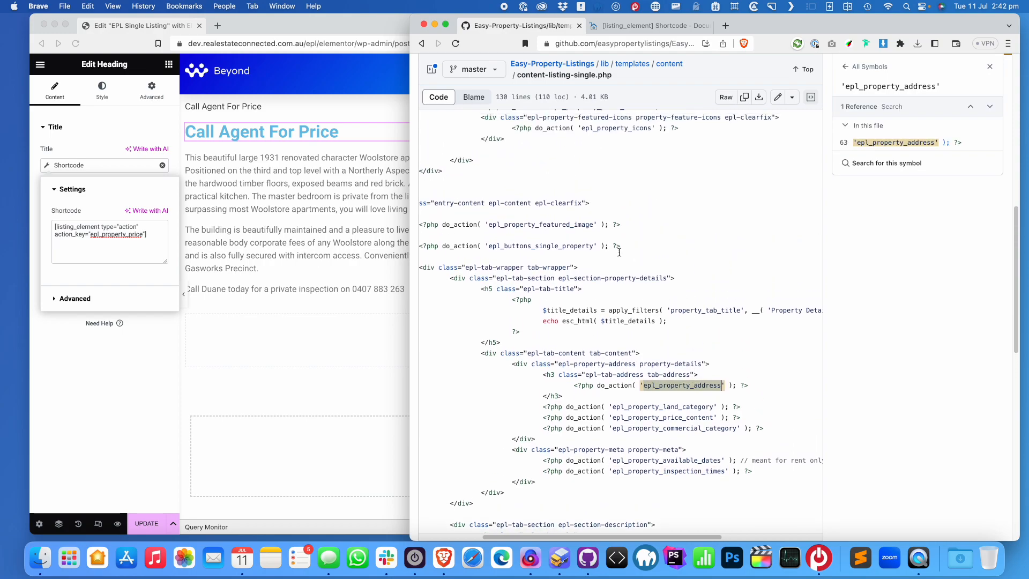
{"action": "scroll", "coordinate": [642, 327], "scroll_direction": "down", "scroll_amount": 5}
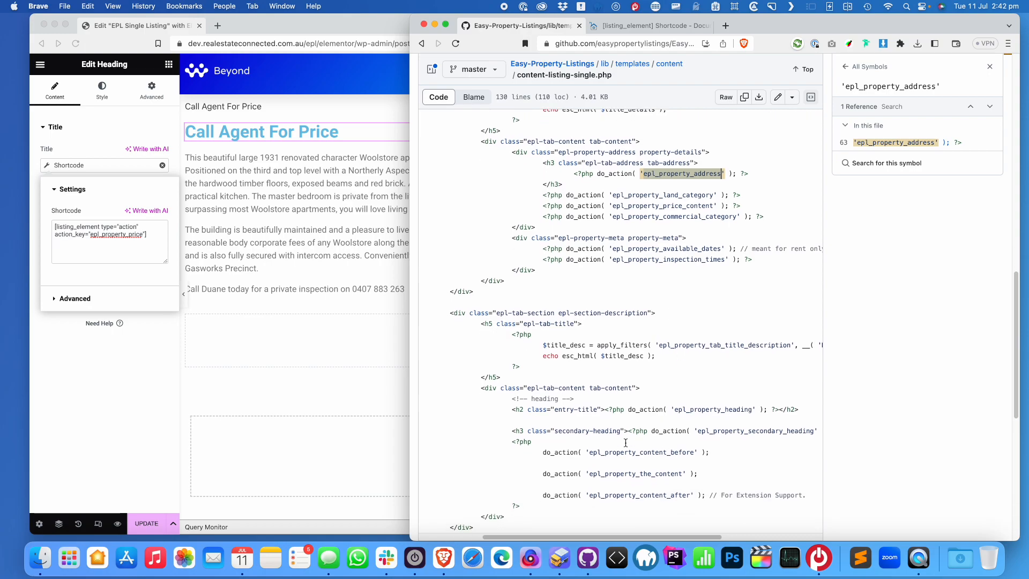
{"action": "double_click", "coordinate": [700, 411]}
{"action": "key", "text": "super+c"}
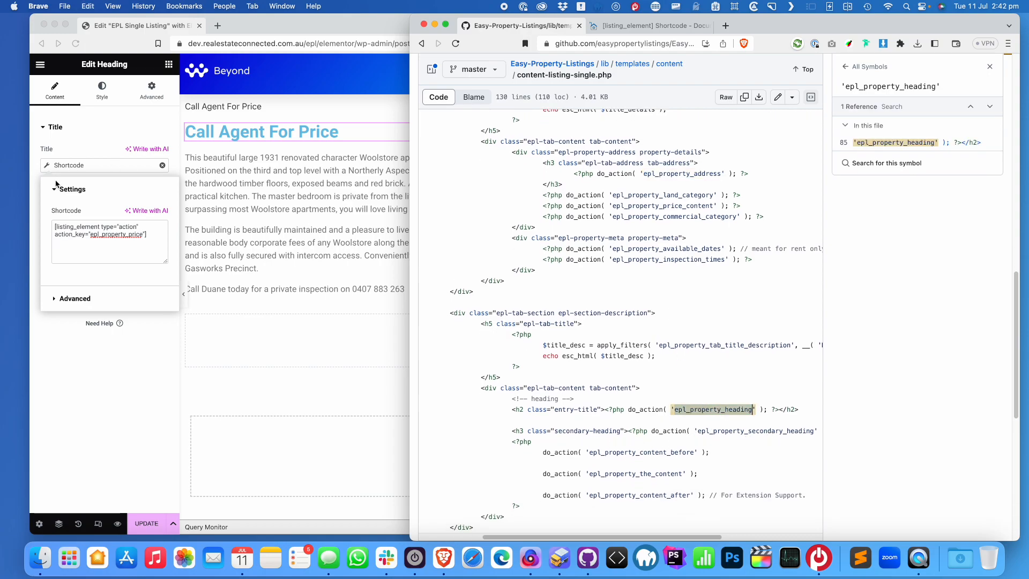
{"action": "double_click", "coordinate": [107, 237]}
{"action": "key", "text": "super+v"}
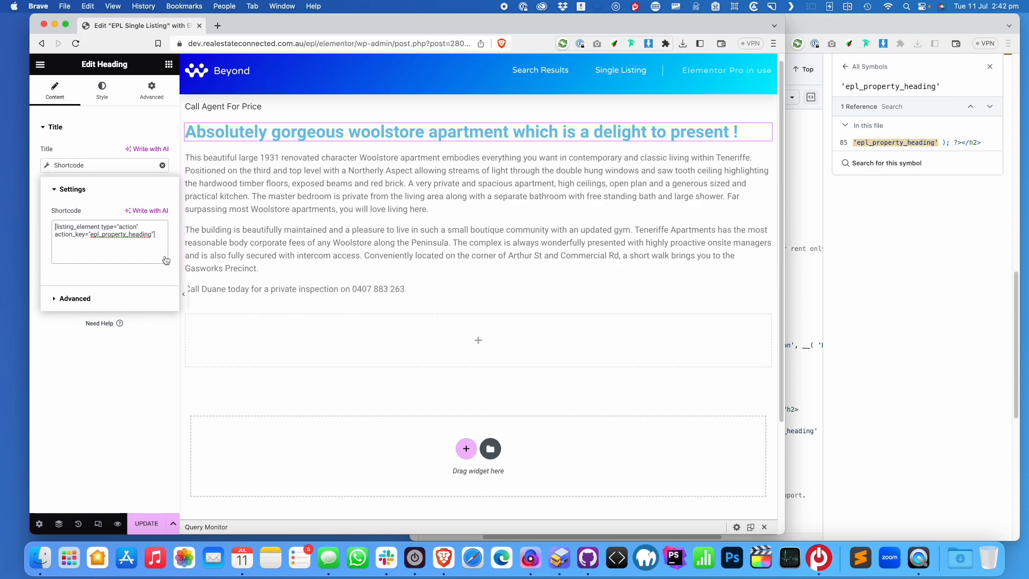
Colour the listing headline with the global Secondary dark grey
{"action": "left_click", "coordinate": [116, 398]}
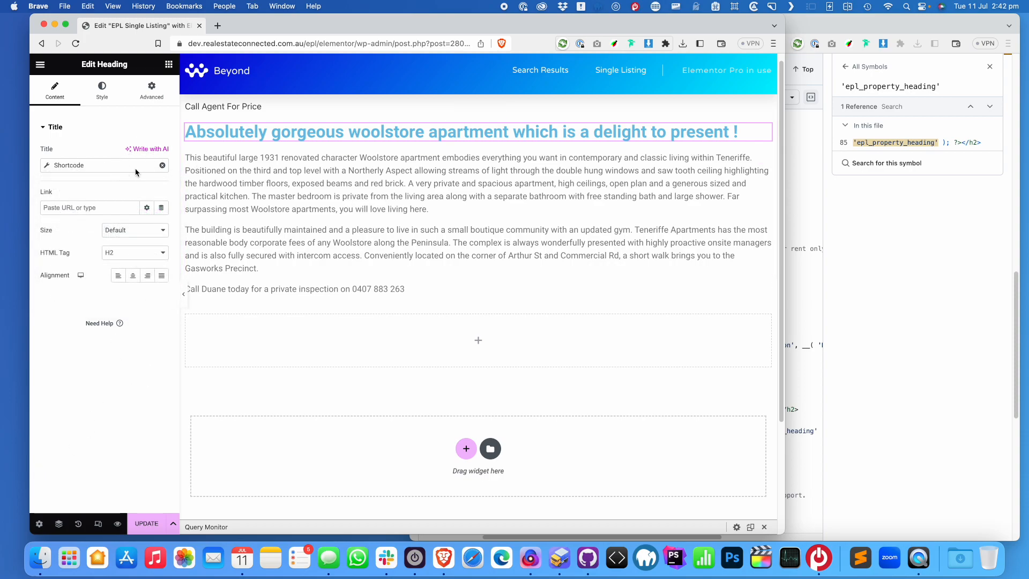
{"action": "left_click", "coordinate": [116, 94]}
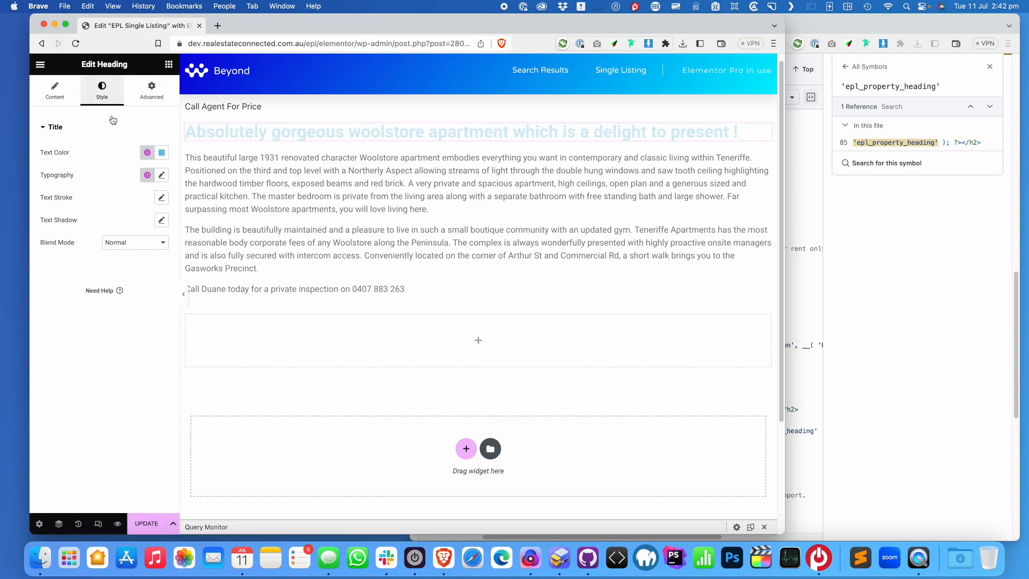
{"action": "left_click", "coordinate": [149, 153]}
{"action": "left_click", "coordinate": [97, 224]}
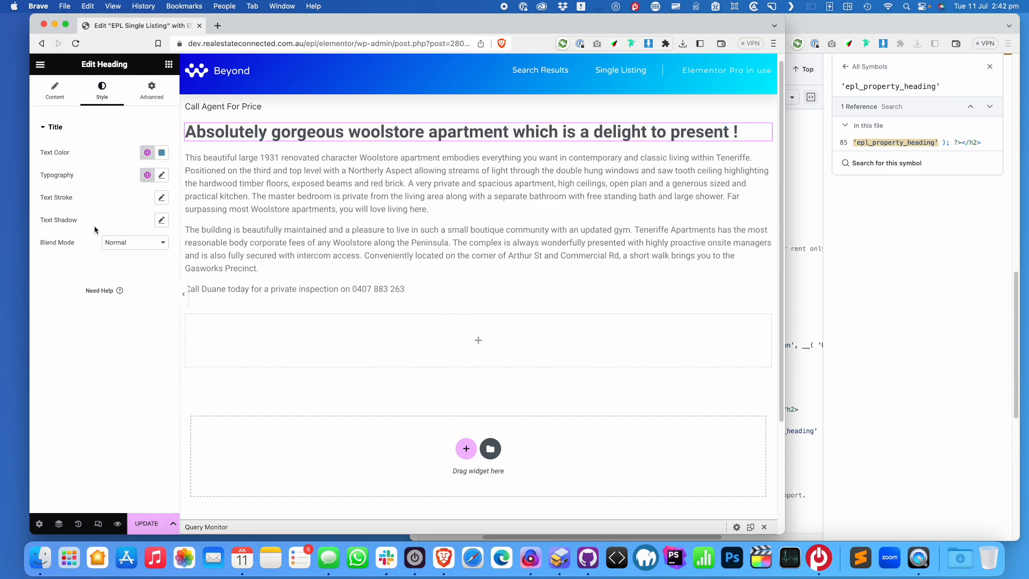
Set the headline font size to 3em and delete the empty section below the description
{"action": "left_click", "coordinate": [162, 175]}
{"action": "left_click", "coordinate": [150, 244]}
{"action": "left_click", "coordinate": [152, 263]}
{"action": "type", "text": "2"}
{"action": "left_click", "coordinate": [157, 257]}
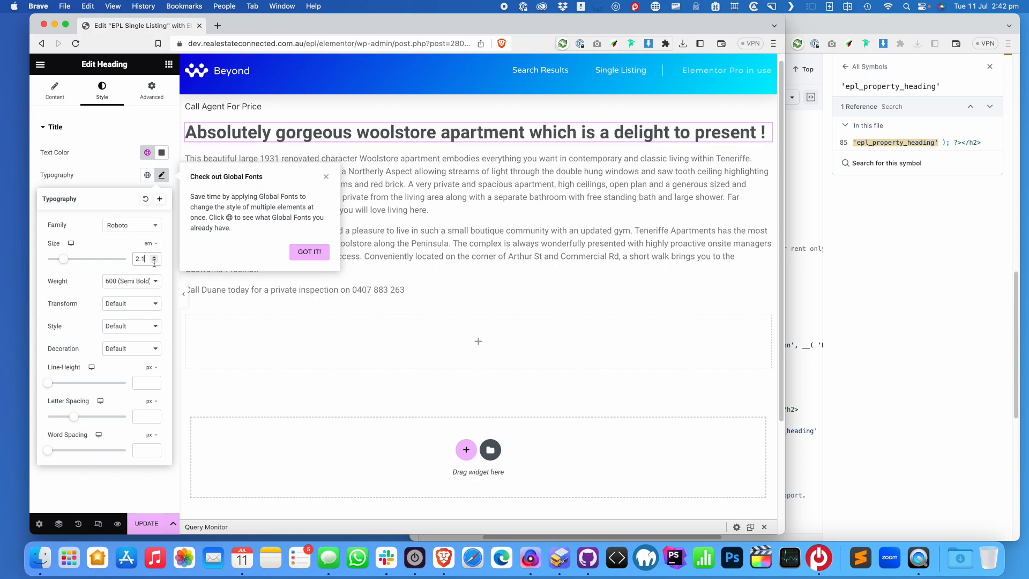
{"action": "left_click", "coordinate": [156, 262]}
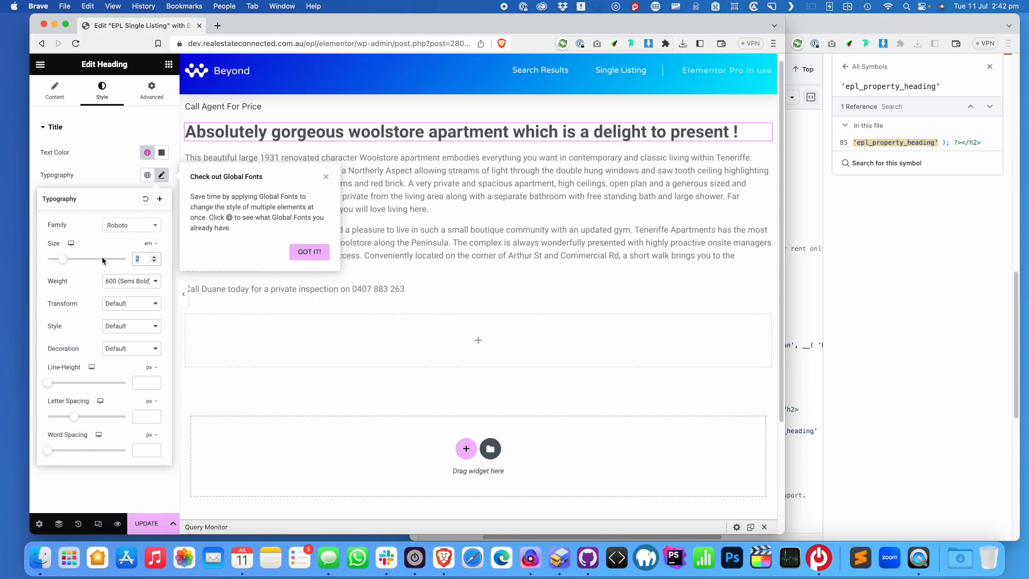
{"action": "type", "text": "3"}
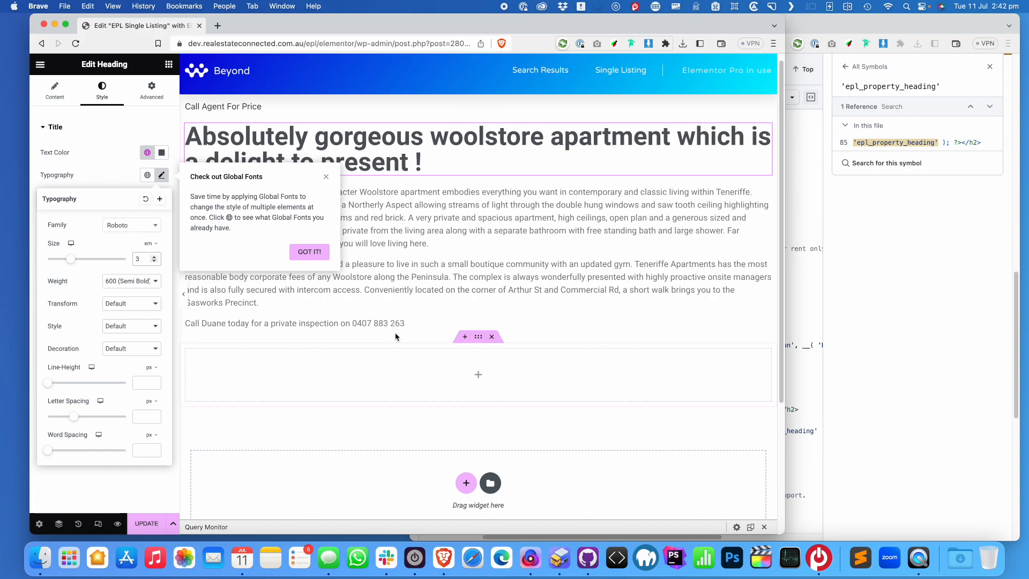
{"action": "left_click", "coordinate": [327, 175]}
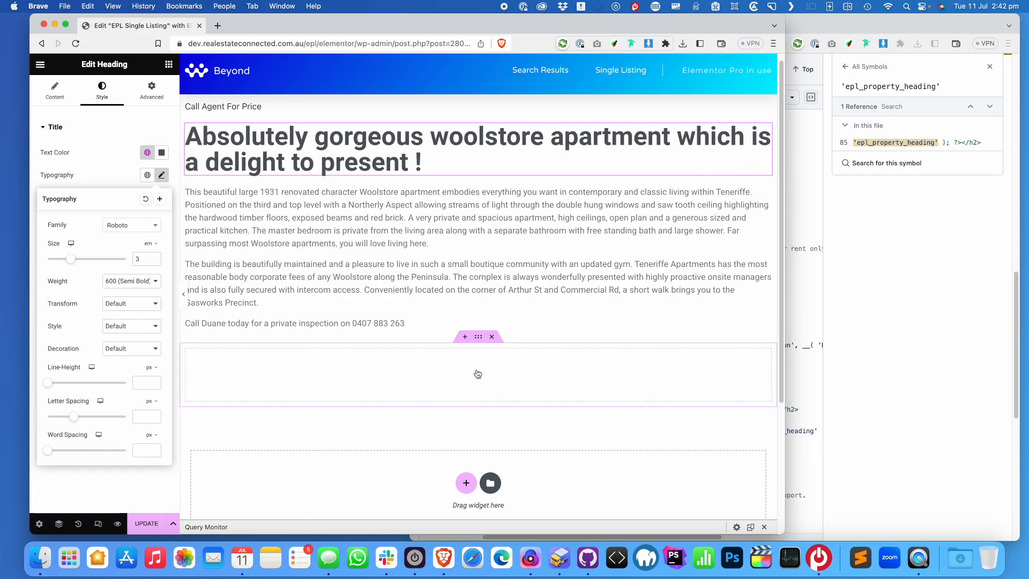
{"action": "left_click", "coordinate": [492, 336]}
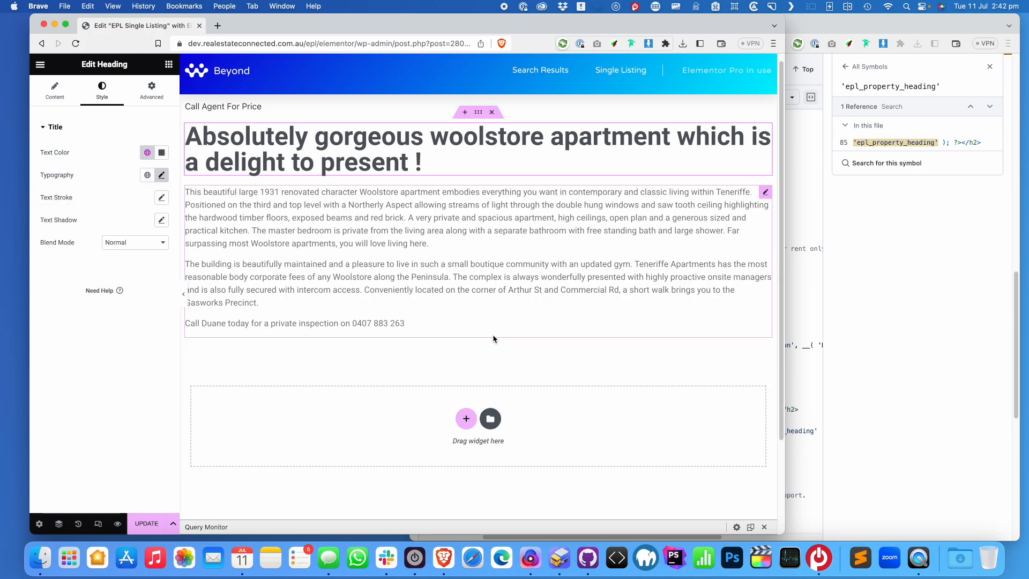
{"action": "left_click", "coordinate": [466, 420]}
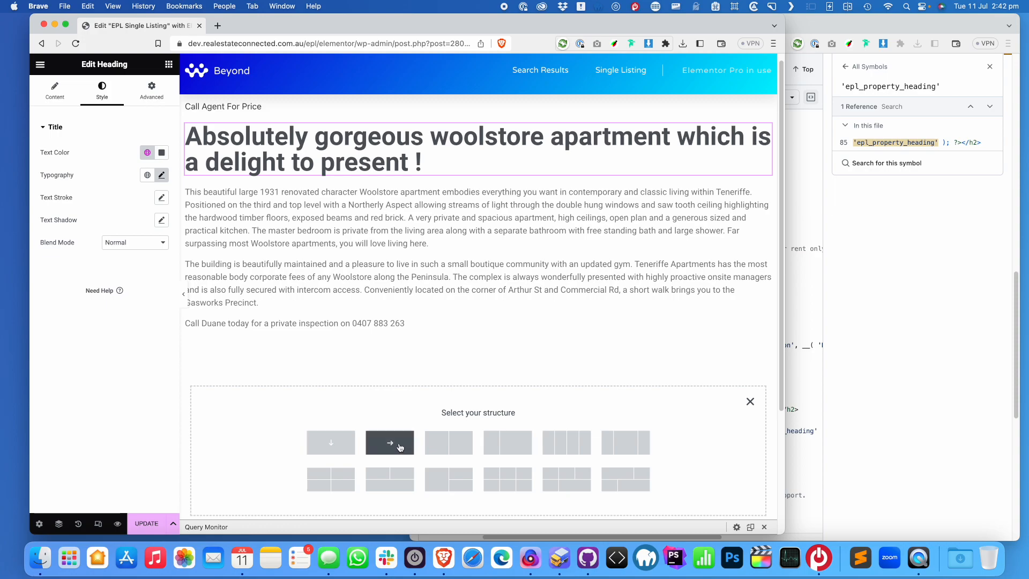
Insert a two-column section and move the post content and listing title into the left column
{"action": "left_click", "coordinate": [450, 448]}
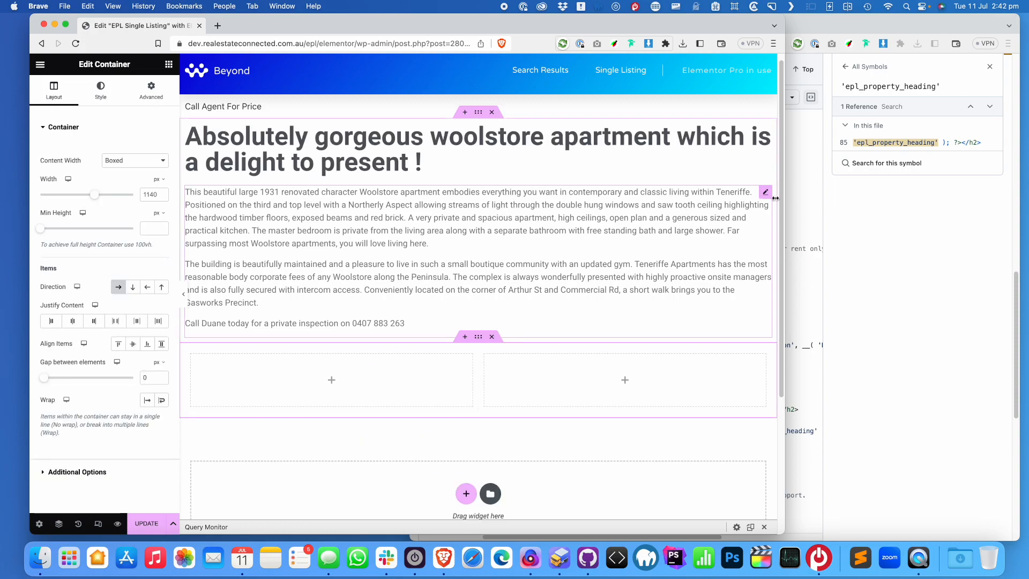
{"action": "left_click_drag", "start_coordinate": [766, 193], "coordinate": [354, 375]}
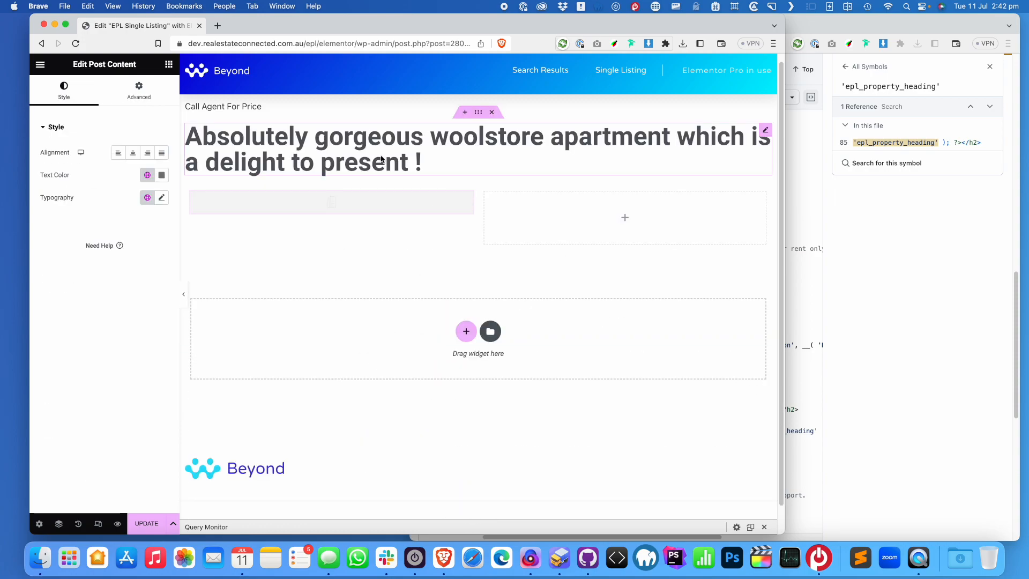
{"action": "left_click_drag", "start_coordinate": [331, 165], "coordinate": [383, 209]}
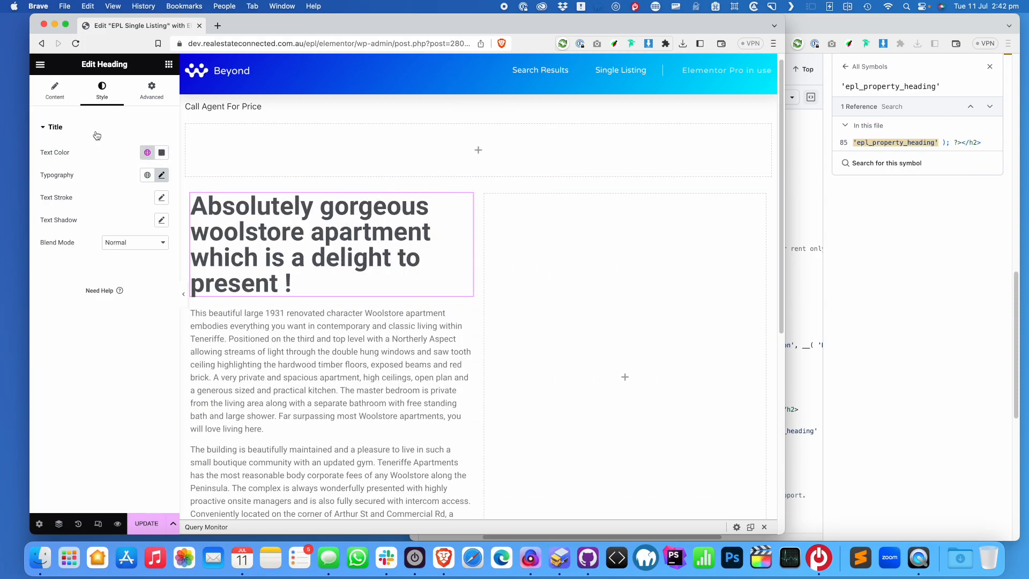
Set the title size to 1.6 em and move Call Agent For Price into the right column
{"action": "left_click", "coordinate": [162, 175]}
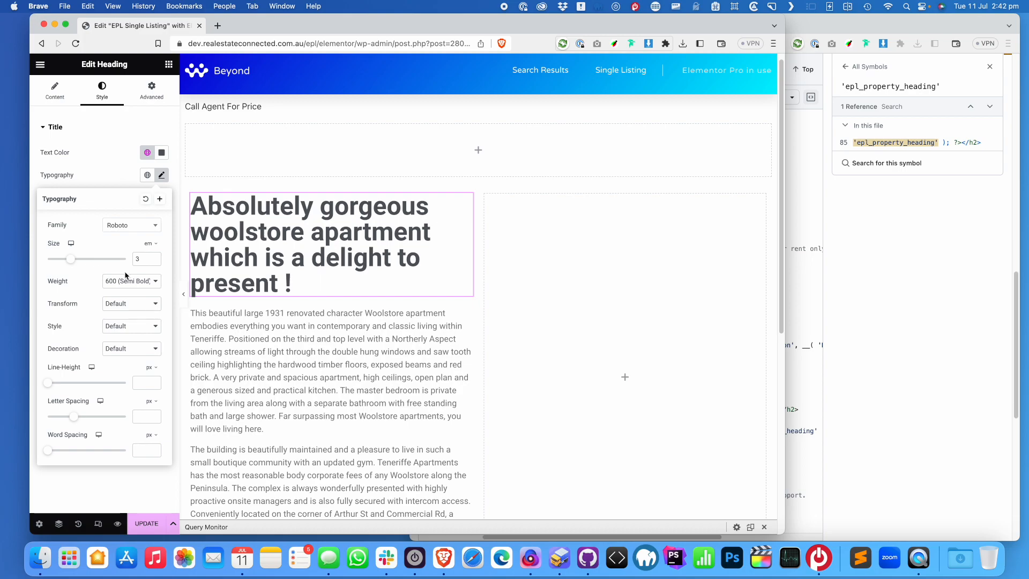
{"action": "double_click", "coordinate": [139, 260]}
{"action": "type", "text": "2"}
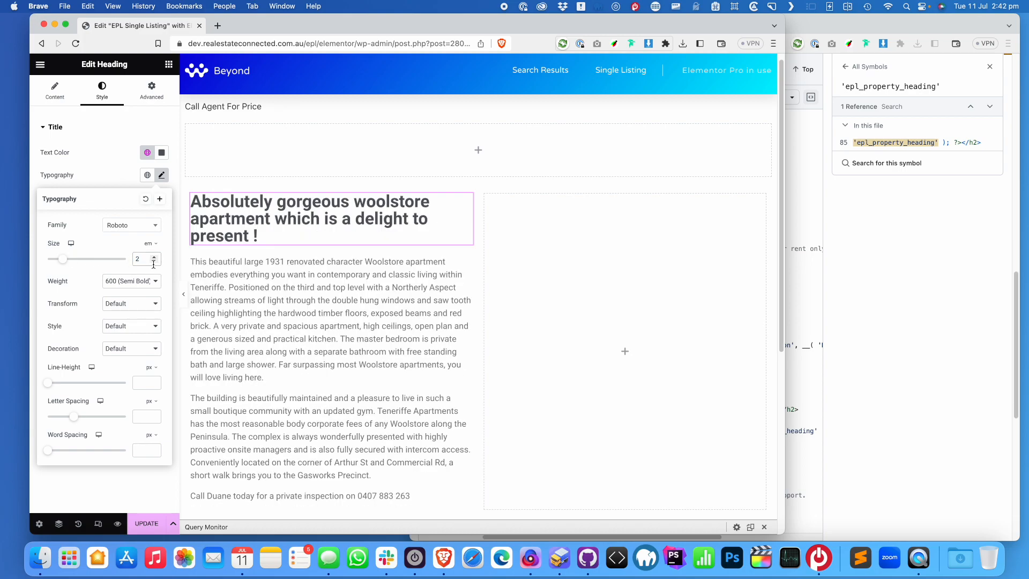
{"action": "type", "text": "1"}
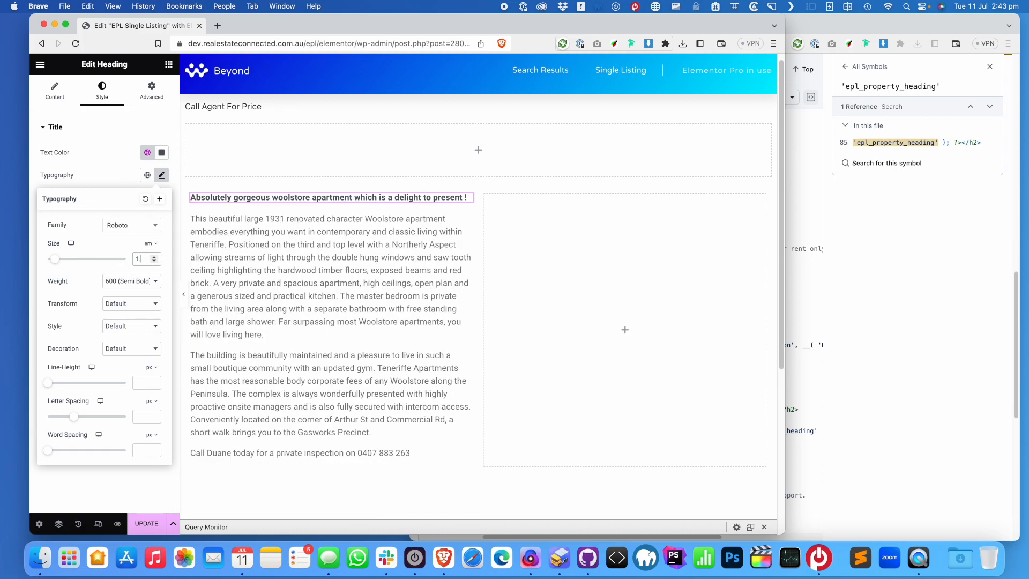
{"action": "type", "text": ".6"}
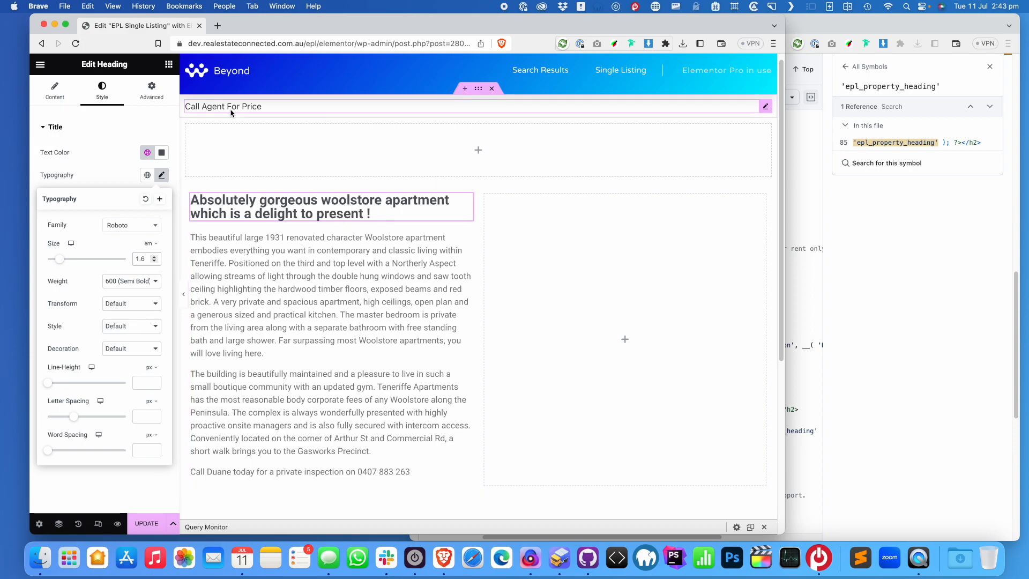
{"action": "left_click_drag", "start_coordinate": [207, 108], "coordinate": [688, 248]}
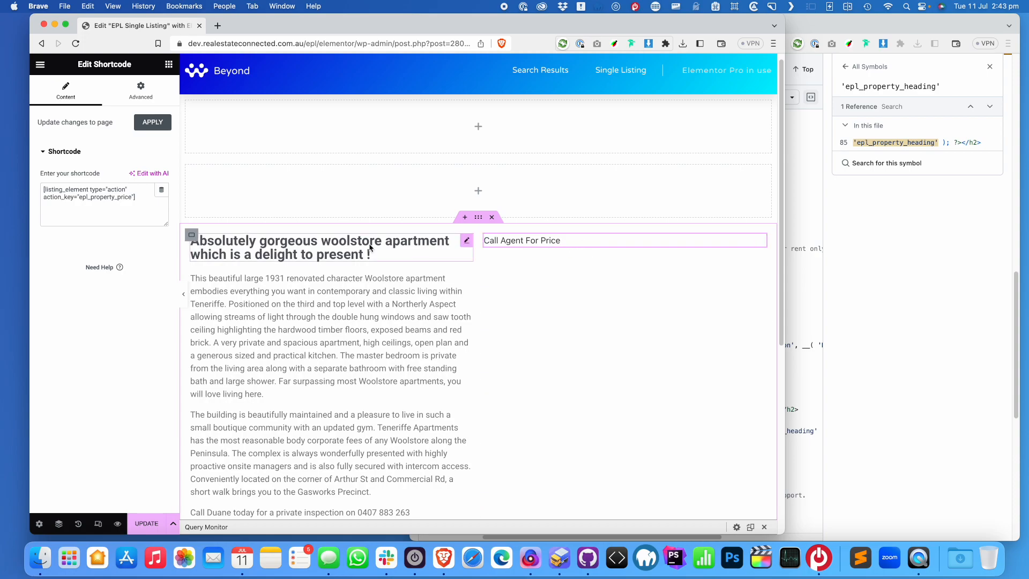
Copy the price shortcode, then drag a Heading widget beneath Call Agent For Price
{"action": "key", "text": "super+a"}
{"action": "key", "text": "super+c"}
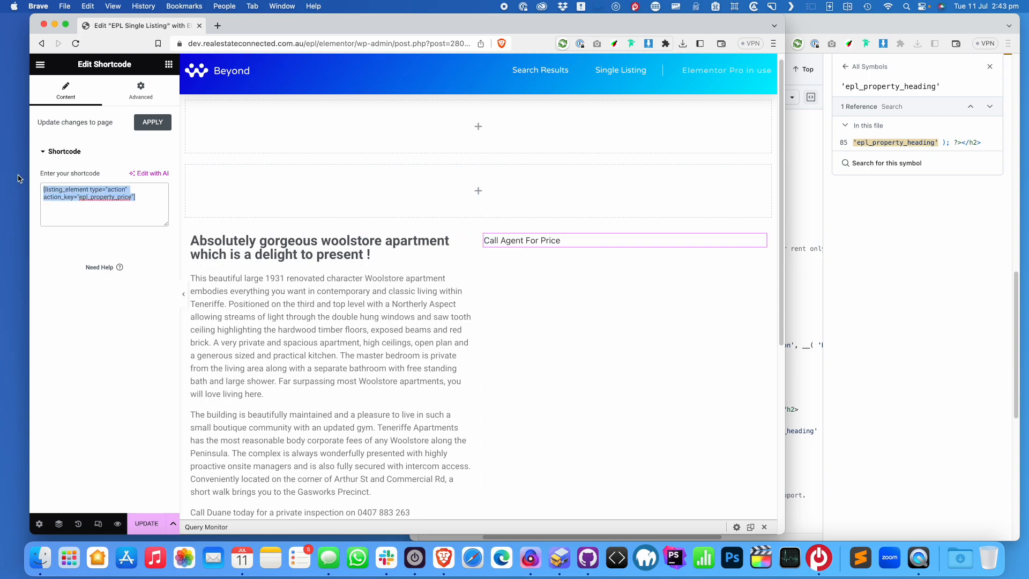
{"action": "left_click", "coordinate": [169, 64]}
{"action": "type", "text": "heading"}
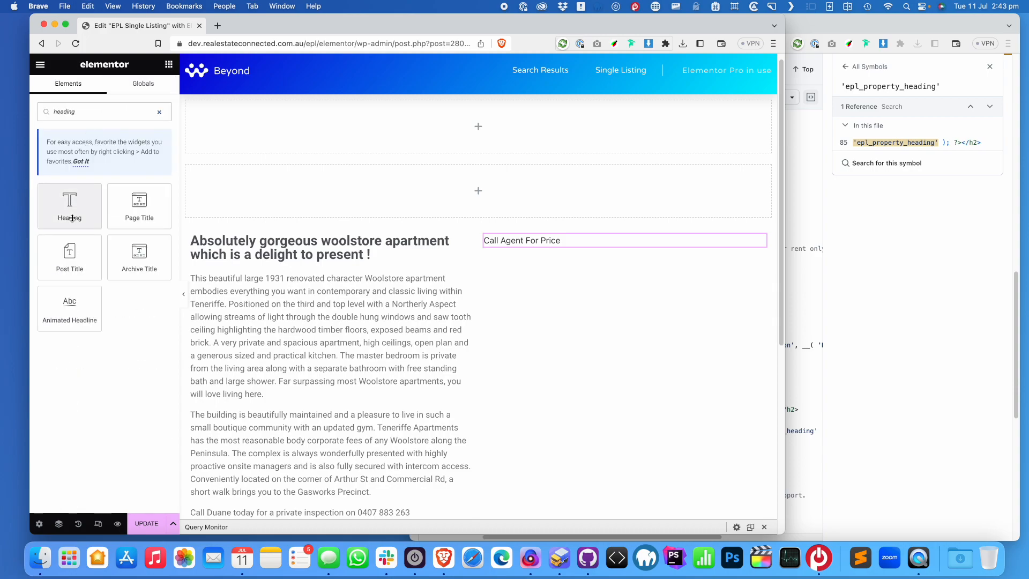
{"action": "left_click_drag", "start_coordinate": [69, 211], "coordinate": [549, 244]}
Give the new heading a Shortcode dynamic title containing the pasted epl_property_price shortcode
{"action": "left_click", "coordinate": [115, 174]}
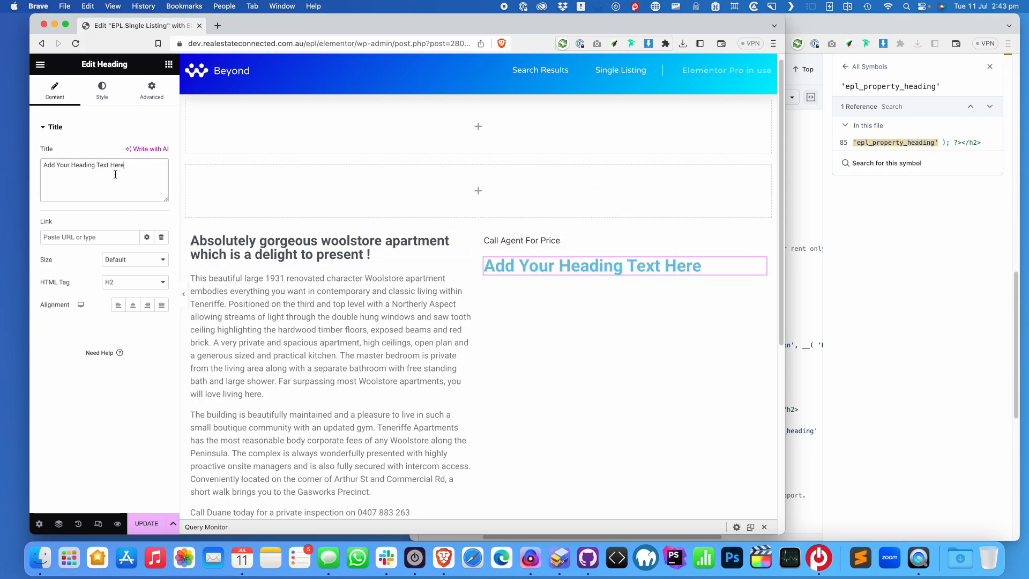
{"action": "left_click", "coordinate": [161, 134]}
{"action": "left_click", "coordinate": [57, 128]}
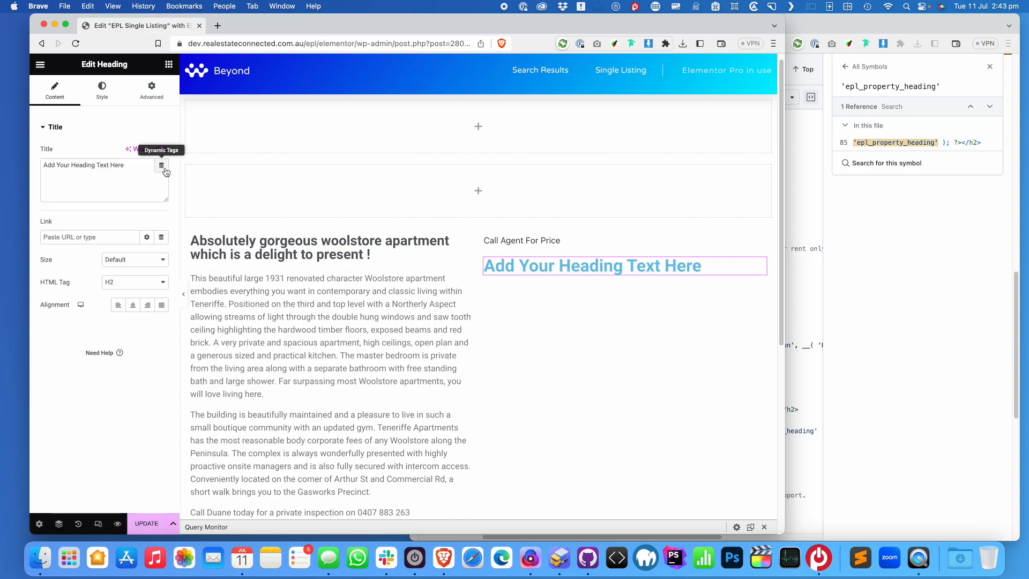
{"action": "left_click", "coordinate": [162, 167]}
{"action": "scroll", "coordinate": [93, 281], "scroll_direction": "down", "scroll_amount": 5}
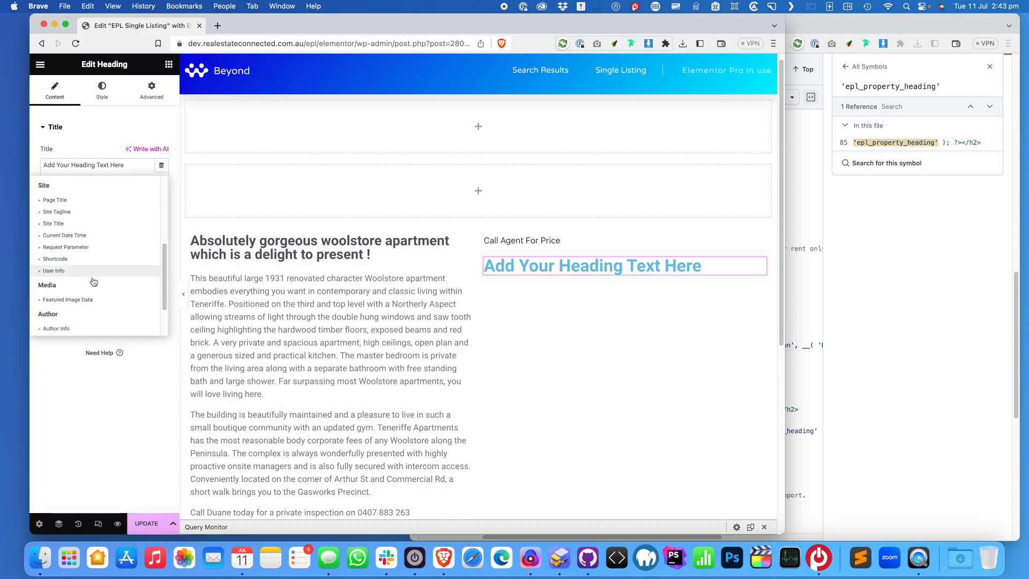
{"action": "left_click", "coordinate": [61, 260]}
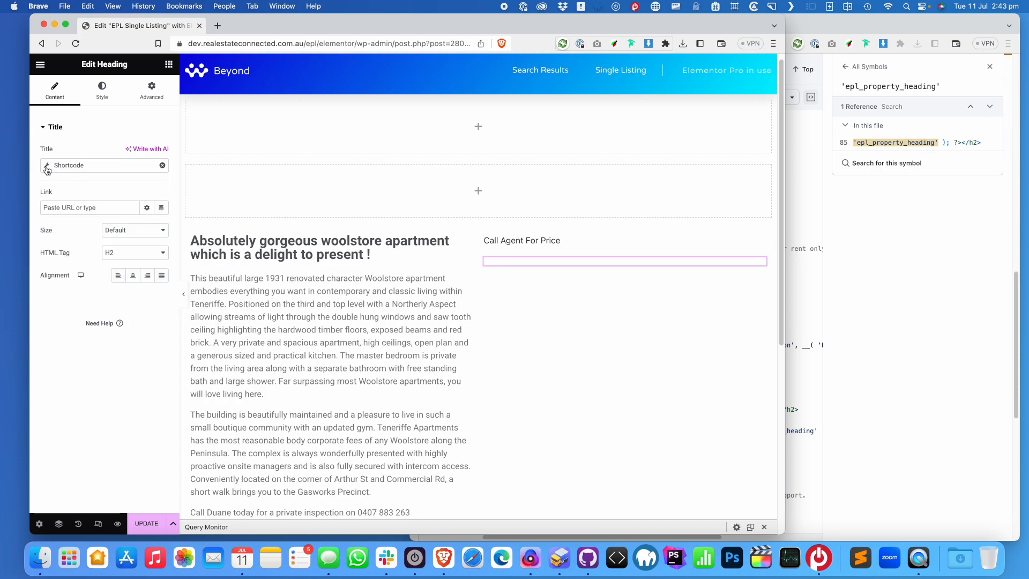
{"action": "left_click", "coordinate": [48, 170]}
{"action": "left_click", "coordinate": [78, 230]}
{"action": "key", "text": "super+v"}
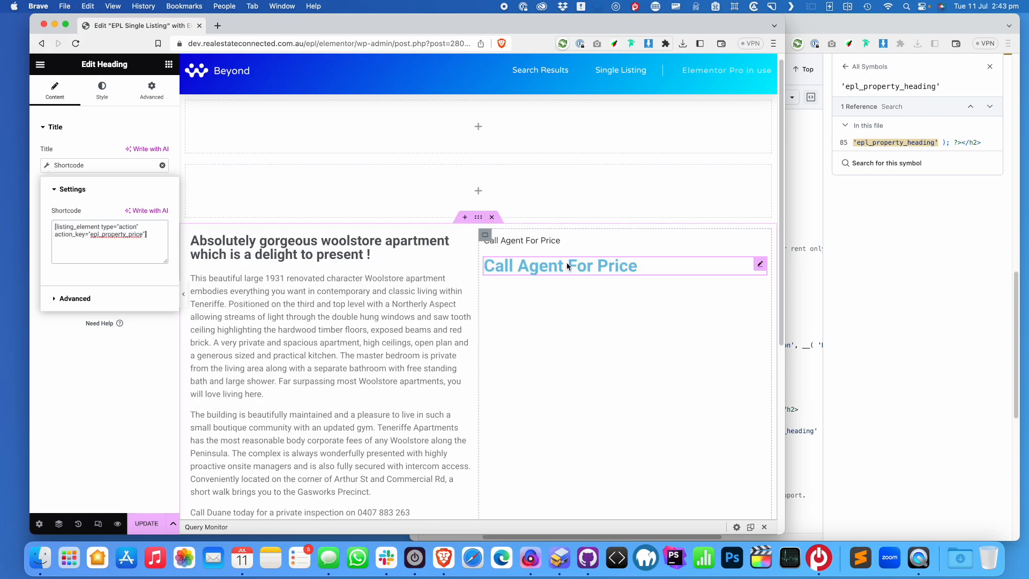
Set the new price heading's HTML tag to div
{"action": "left_click", "coordinate": [546, 244]}
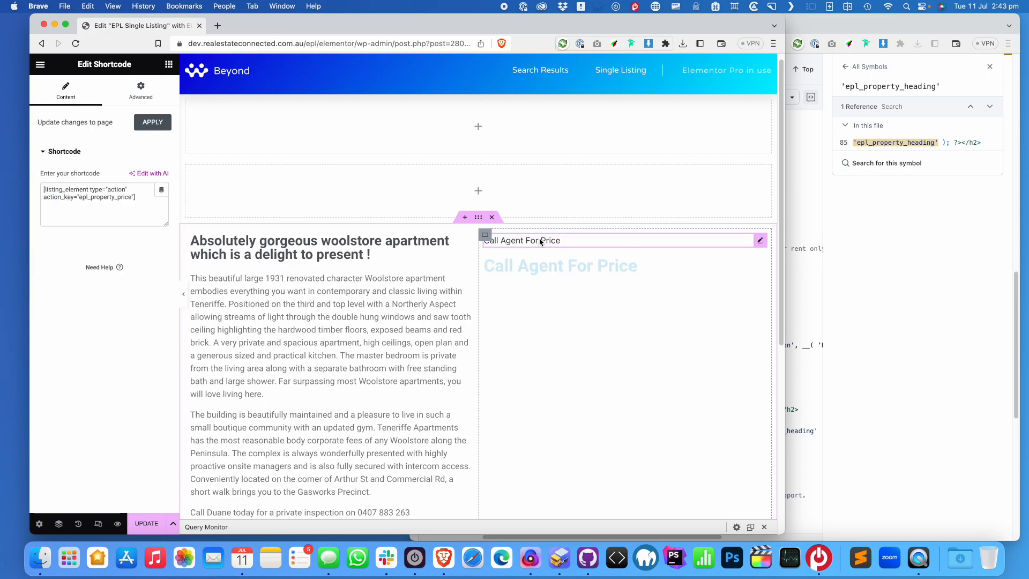
{"action": "left_click", "coordinate": [140, 90]}
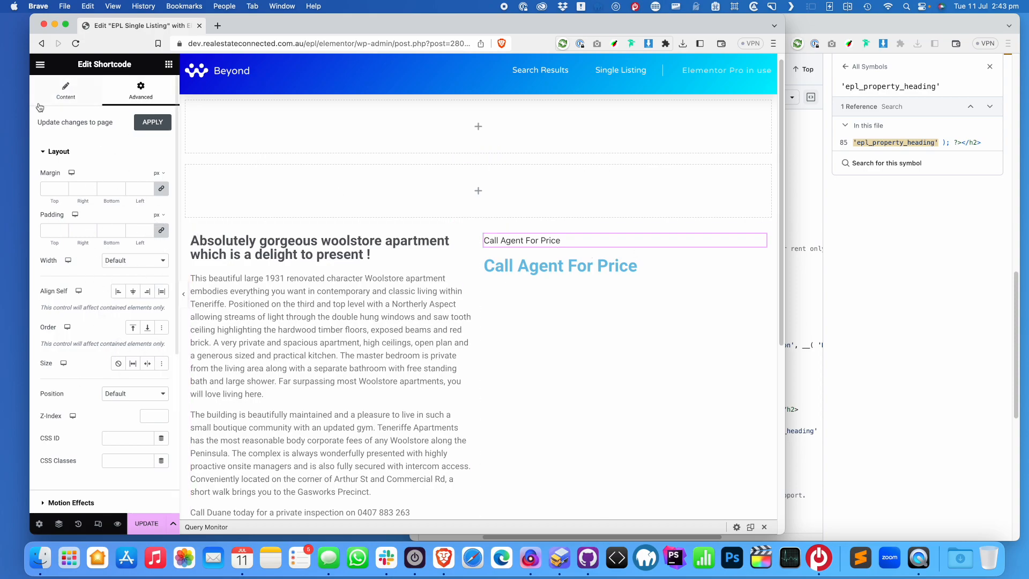
{"action": "left_click", "coordinate": [53, 96]}
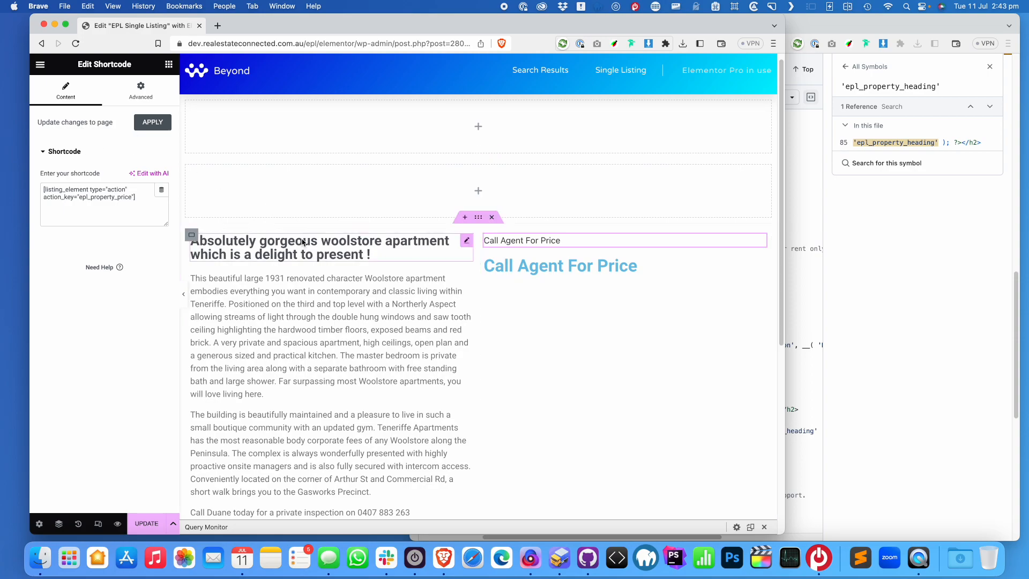
{"action": "left_click", "coordinate": [624, 268]}
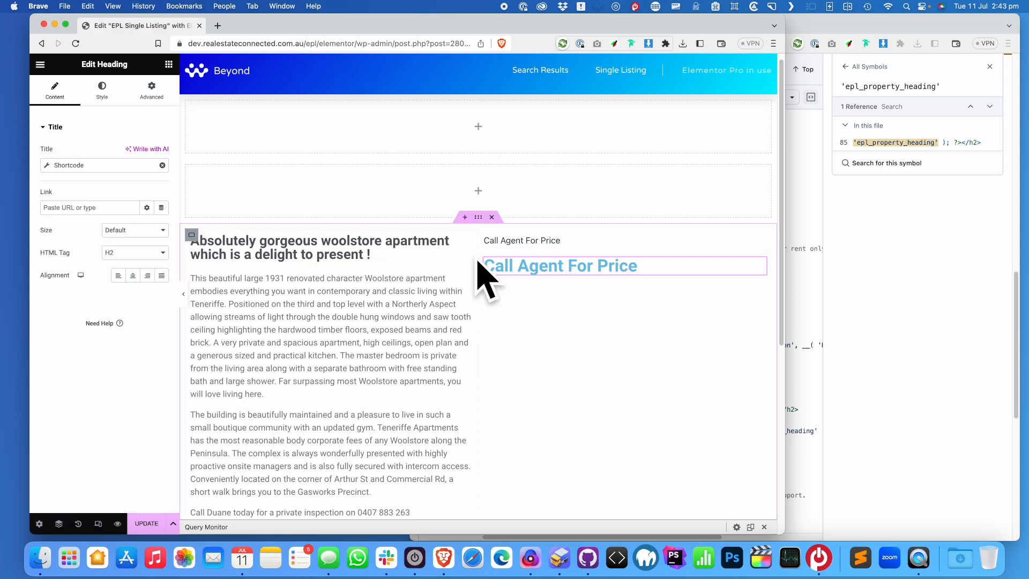
{"action": "left_click", "coordinate": [133, 256]}
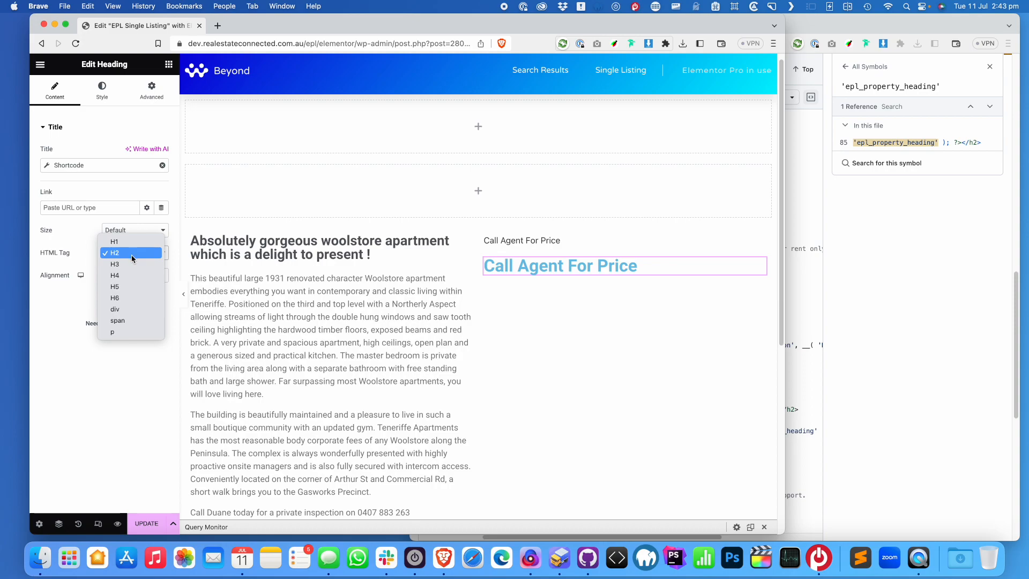
{"action": "left_click", "coordinate": [138, 310]}
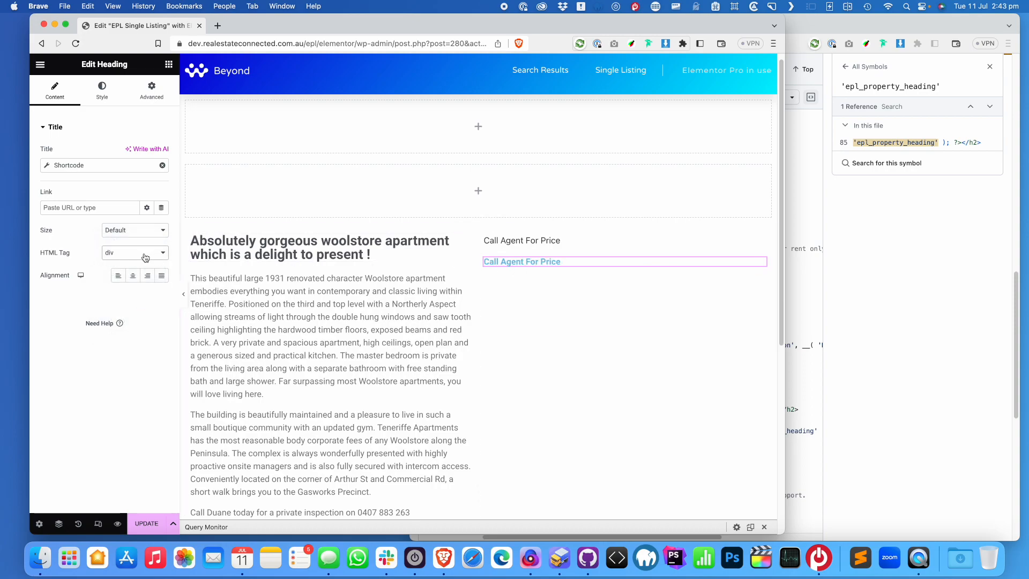
Make the price heading 39 px, Accent green and right-aligned, and delete the old small price text
{"action": "left_click", "coordinate": [101, 90]}
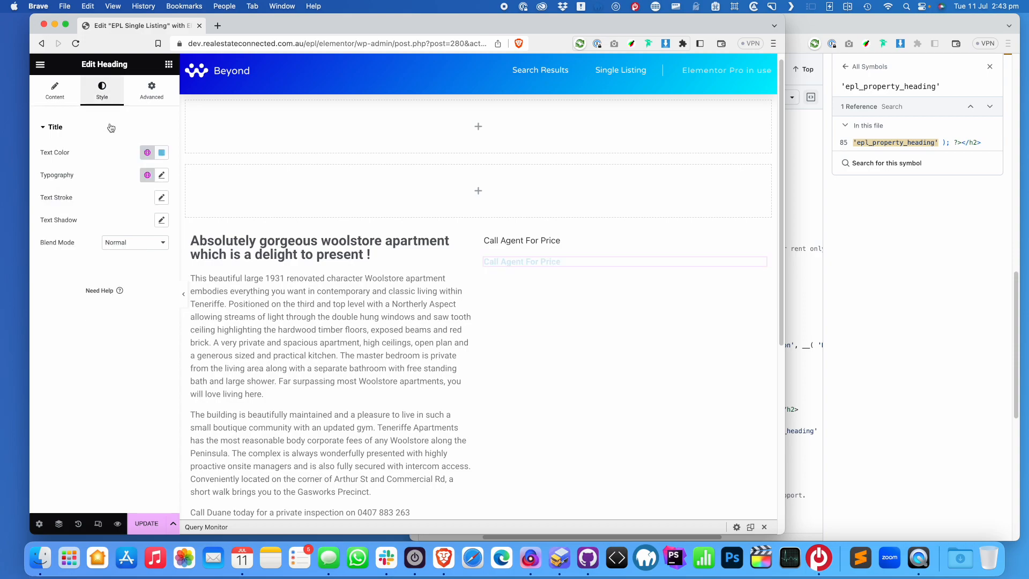
{"action": "left_click", "coordinate": [162, 176]}
{"action": "left_click_drag", "start_coordinate": [49, 260], "coordinate": [66, 263]}
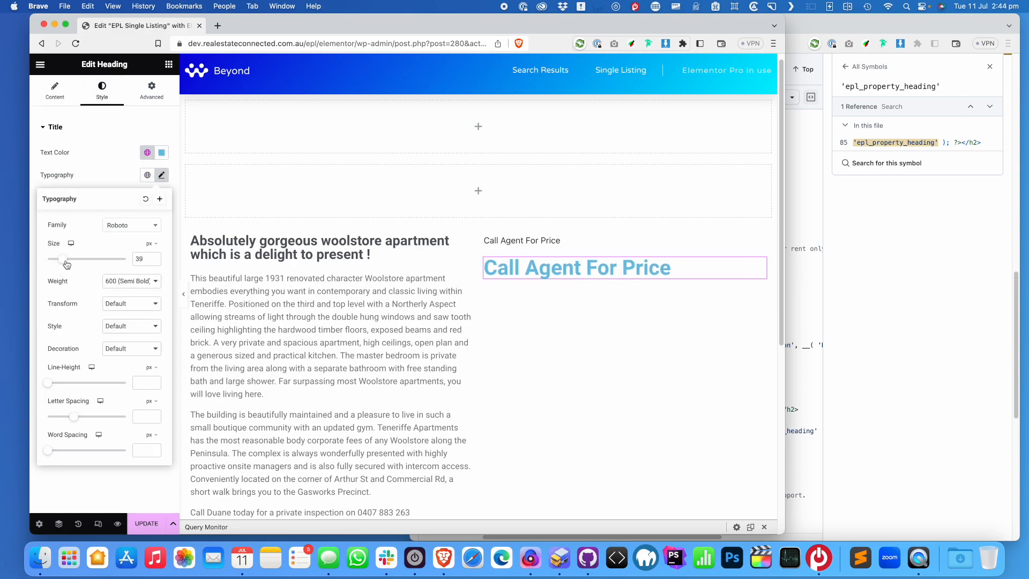
{"action": "left_click", "coordinate": [146, 154]}
{"action": "left_click", "coordinate": [147, 154]}
{"action": "left_click", "coordinate": [70, 258]}
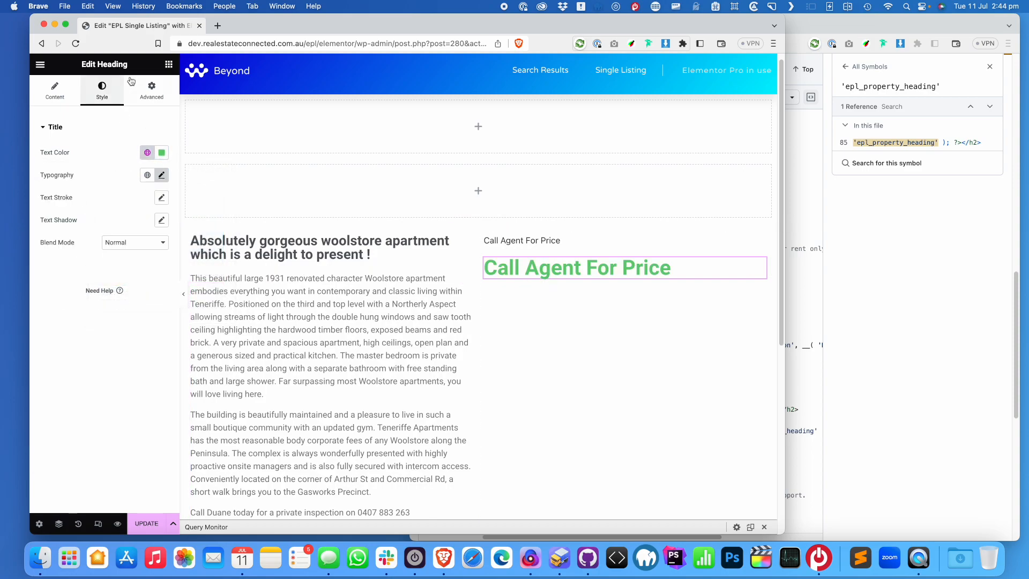
{"action": "left_click", "coordinate": [54, 90]}
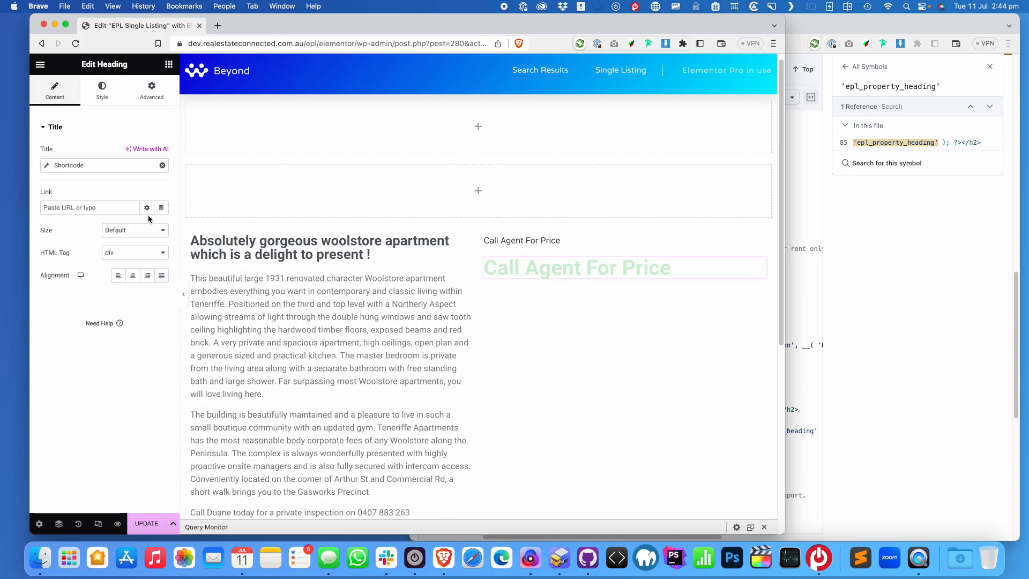
{"action": "left_click", "coordinate": [147, 275]}
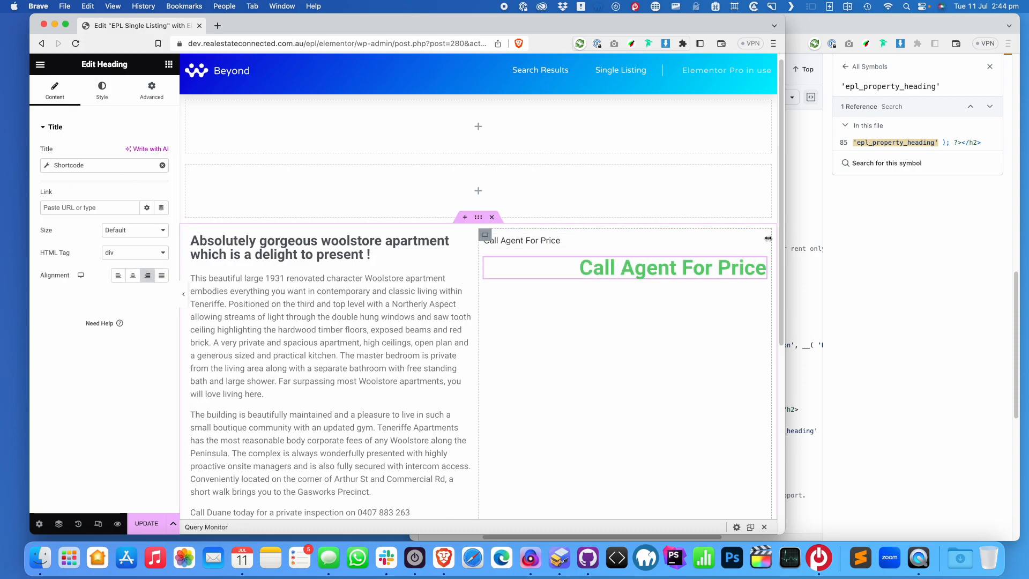
{"action": "right_click", "coordinate": [679, 245]}
{"action": "left_click", "coordinate": [719, 455]}
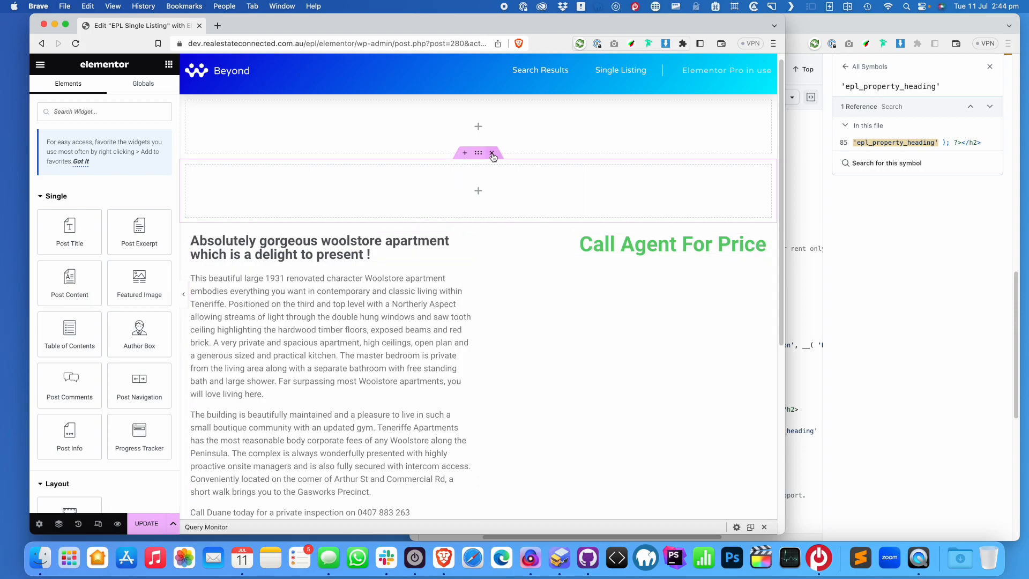
Delete the empty second section and drag the featured image into the top section
{"action": "left_click", "coordinate": [492, 153]}
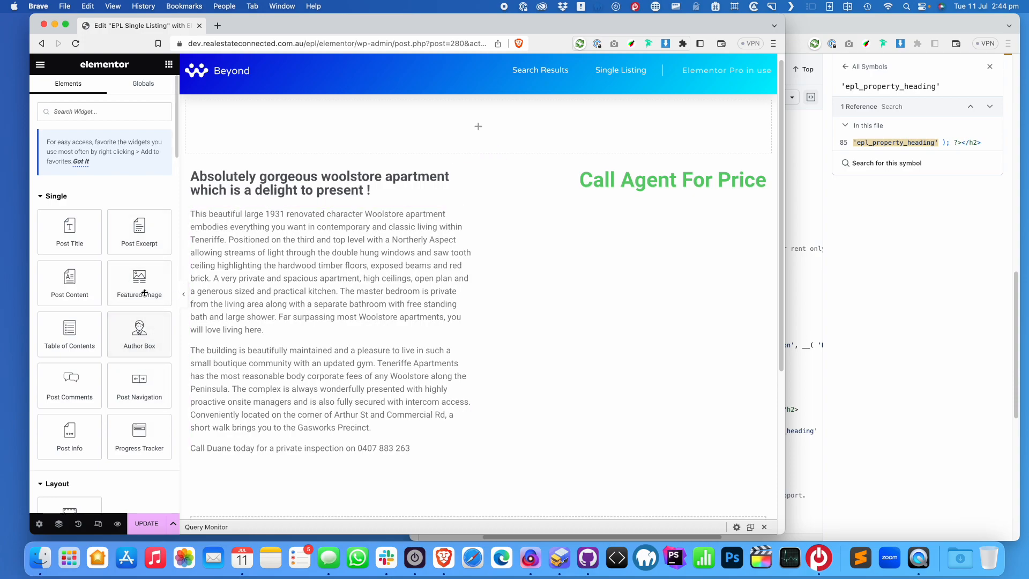
{"action": "left_click_drag", "start_coordinate": [168, 260], "coordinate": [424, 116]}
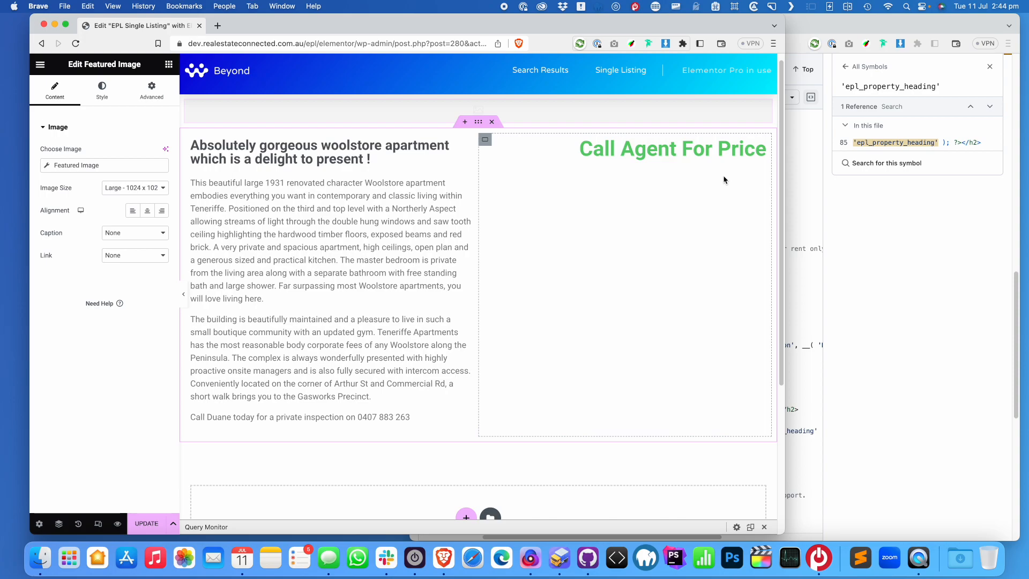
{"action": "scroll", "coordinate": [563, 201], "scroll_direction": "up", "scroll_amount": 1}
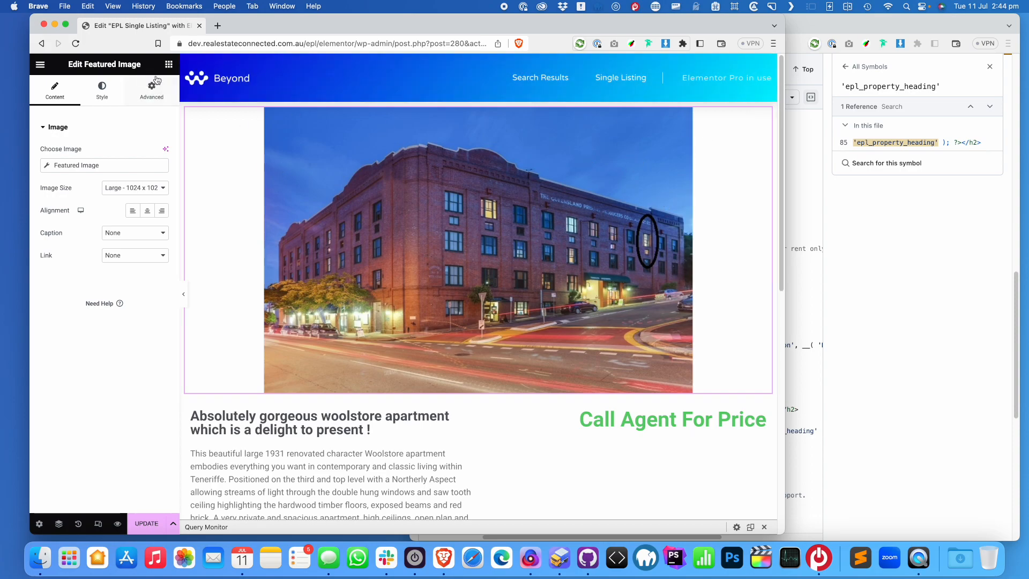
Add a Shortcode widget at the top of the page with the pasted listing_element price shortcode
{"action": "left_click", "coordinate": [168, 63]}
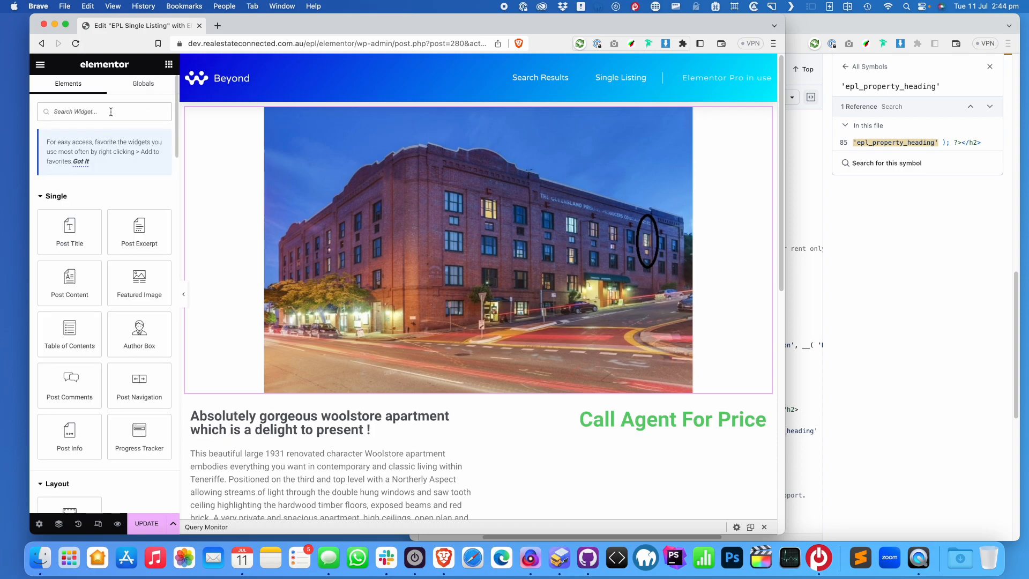
{"action": "type", "text": "short"}
{"action": "left_click_drag", "start_coordinate": [70, 204], "coordinate": [395, 120]}
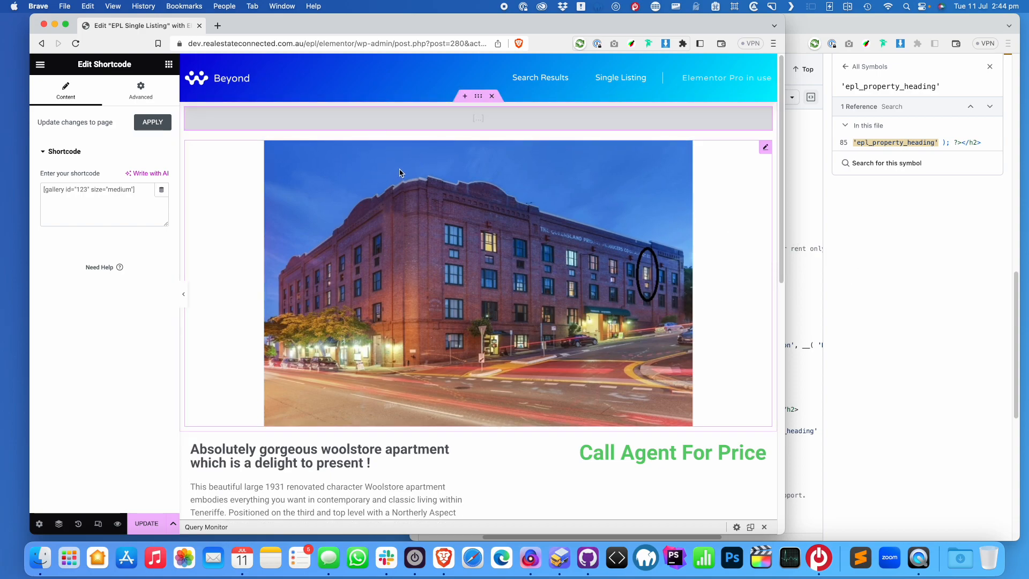
{"action": "left_click", "coordinate": [73, 200]}
{"action": "type", "text": "[listing_element type=\"action\" action_key=\"epl_property_price\"]"}
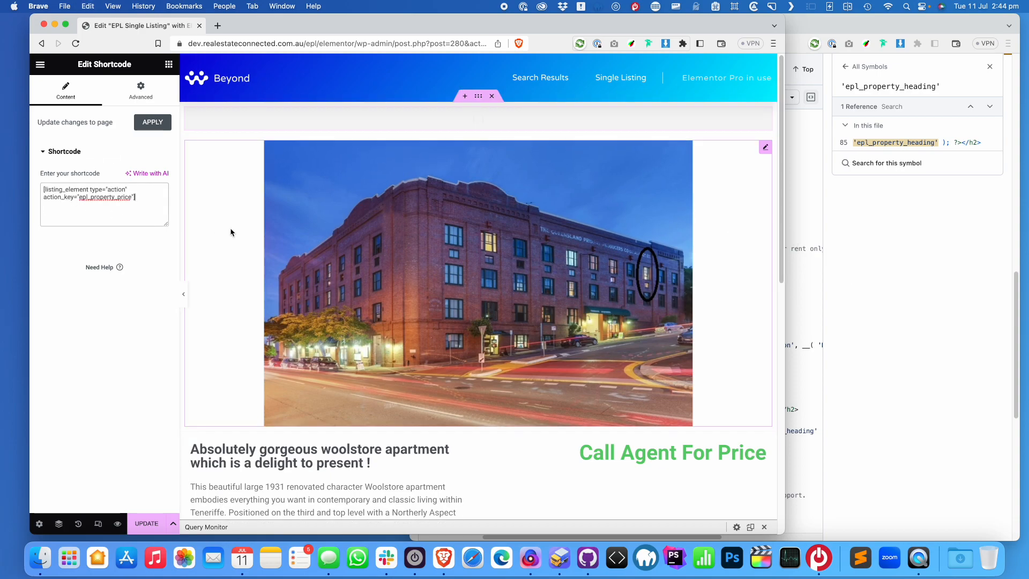
Replace its action key with epl_property_featured_image, copied from the GitHub template code
{"action": "left_click", "coordinate": [812, 195]}
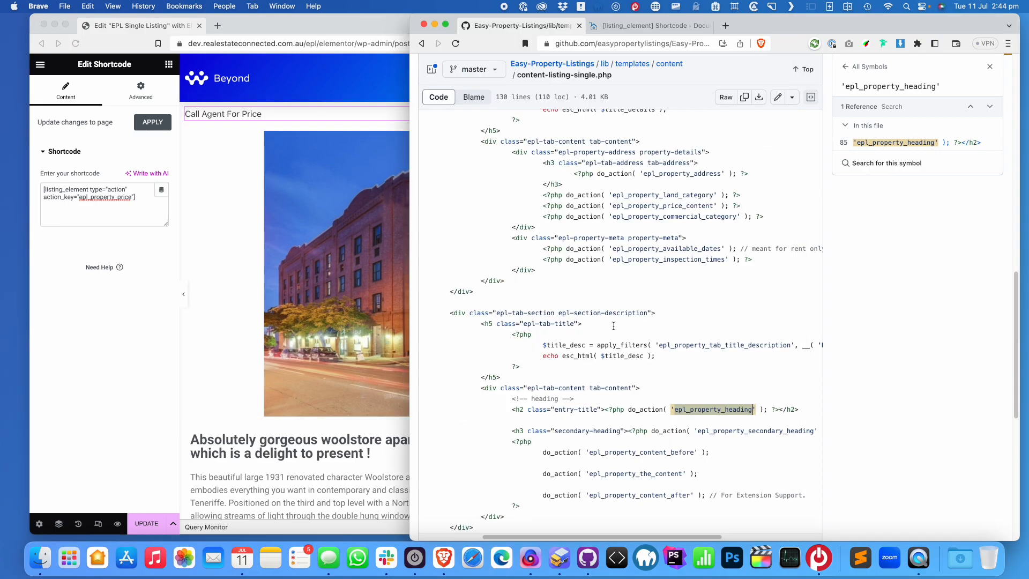
{"action": "scroll", "coordinate": [613, 326], "scroll_direction": "up", "scroll_amount": 5}
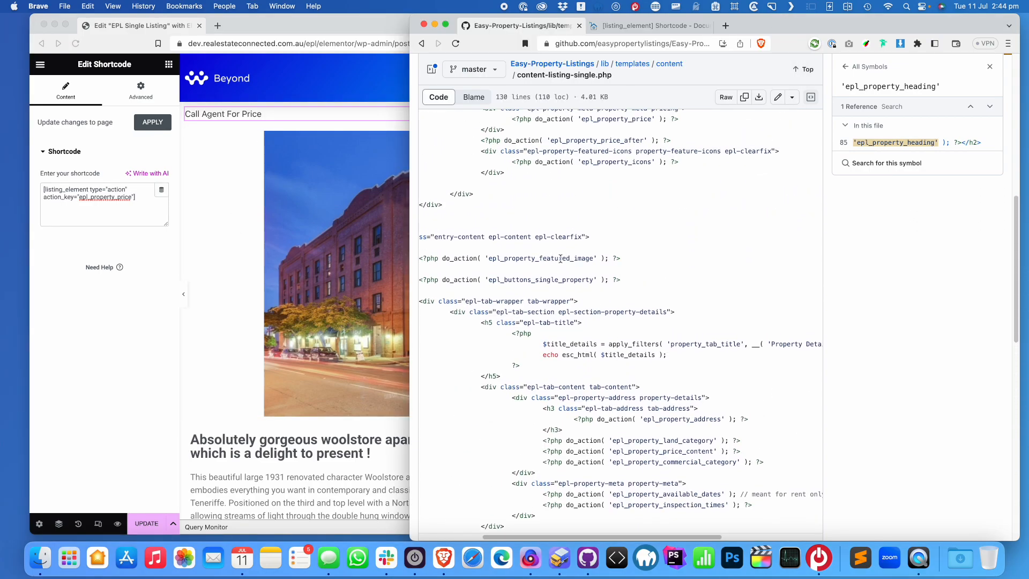
{"action": "double_click", "coordinate": [560, 258]}
{"action": "key", "text": "super+c"}
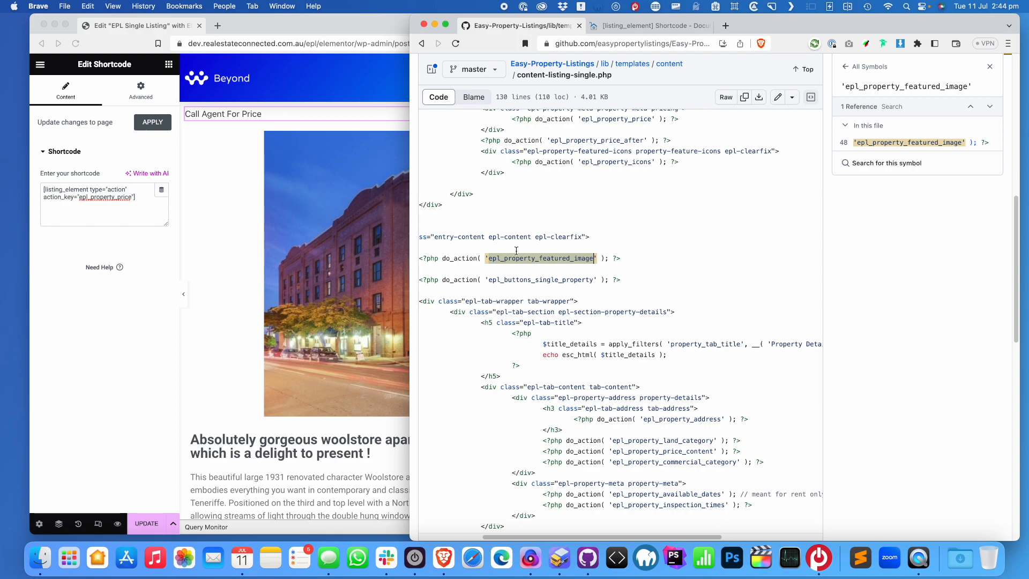
{"action": "left_click", "coordinate": [88, 211]}
{"action": "double_click", "coordinate": [93, 197]}
{"action": "key", "text": "super+v"}
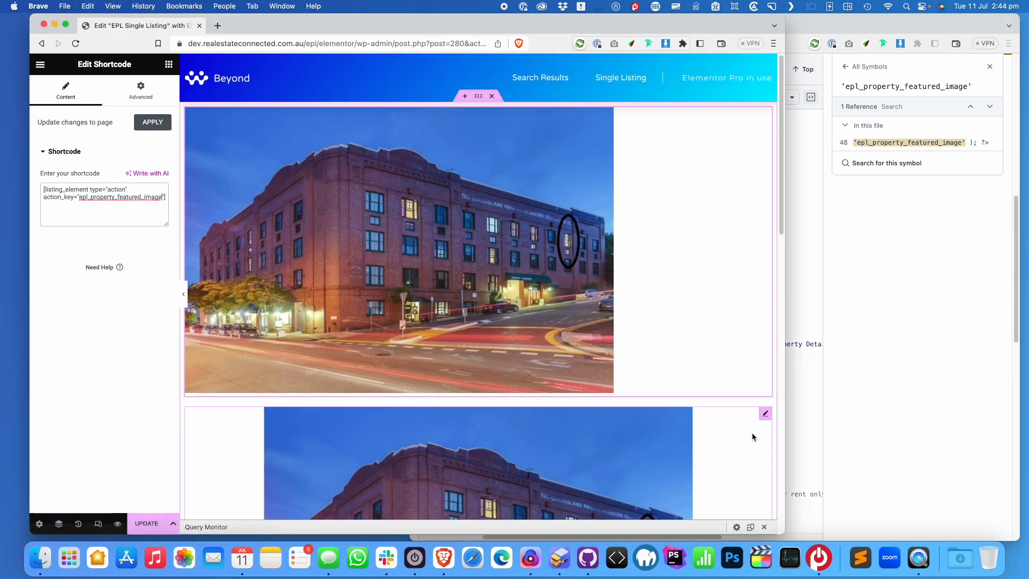
Delete the lower duplicate Featured Image widget and update the page
{"action": "right_click", "coordinate": [764, 417]}
{"action": "left_click", "coordinate": [735, 523]}
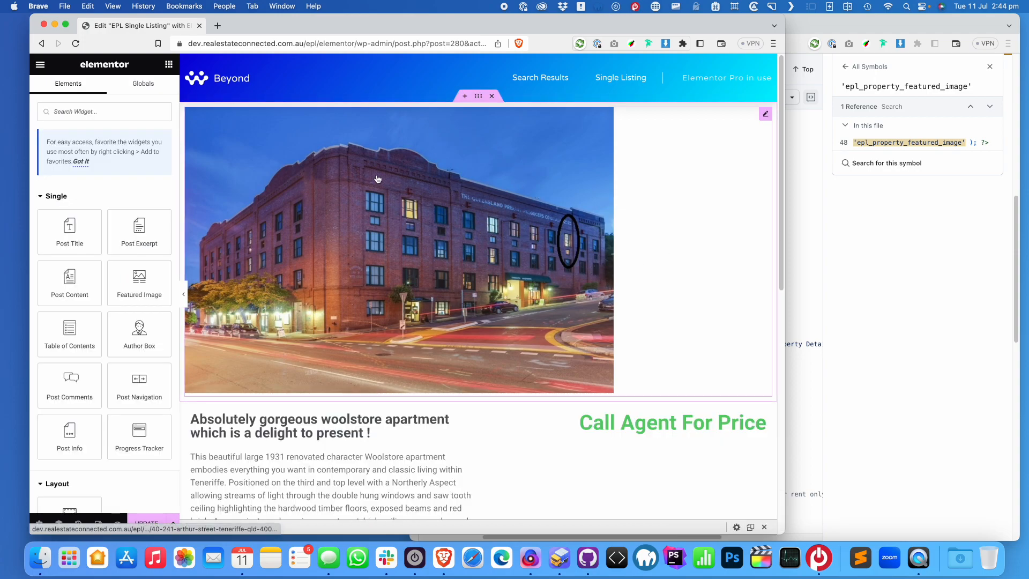
{"action": "scroll", "coordinate": [482, 265], "scroll_direction": "down", "scroll_amount": 3}
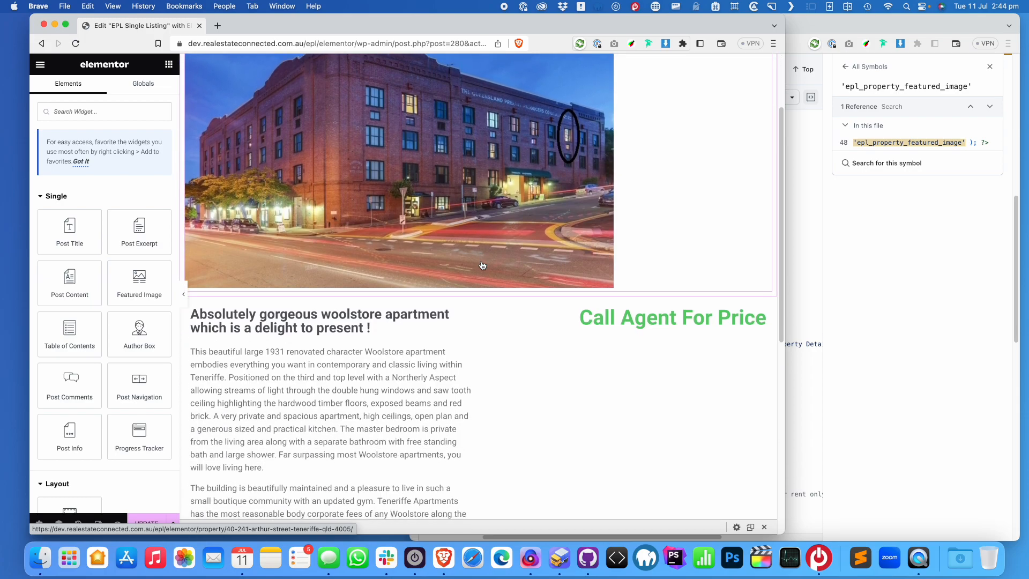
{"action": "scroll", "coordinate": [302, 409], "scroll_direction": "down", "scroll_amount": 3}
{"action": "scroll", "coordinate": [303, 409], "scroll_direction": "down", "scroll_amount": 4}
{"action": "left_click", "coordinate": [146, 523]}
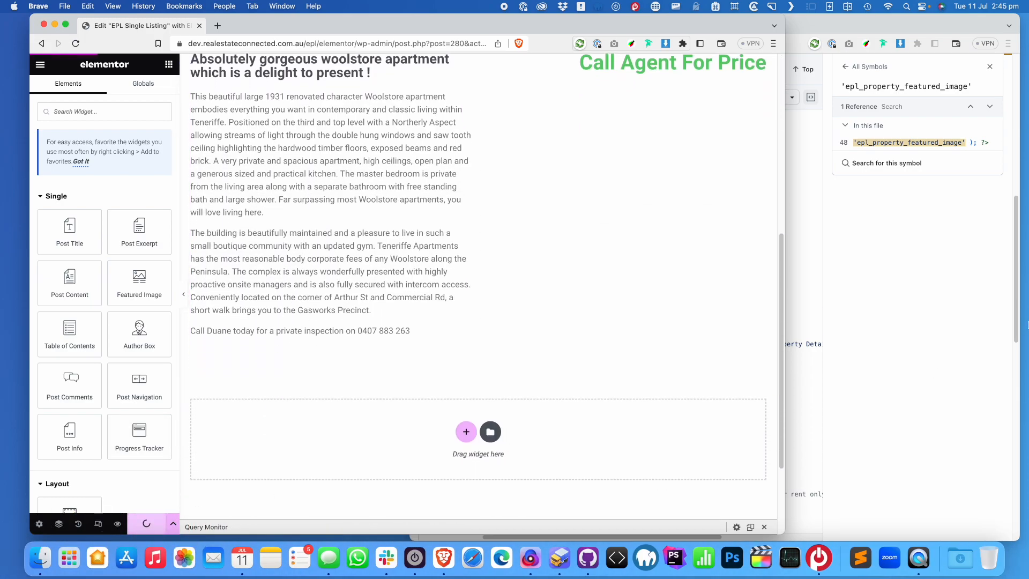
{"action": "left_click", "coordinate": [904, 256]}
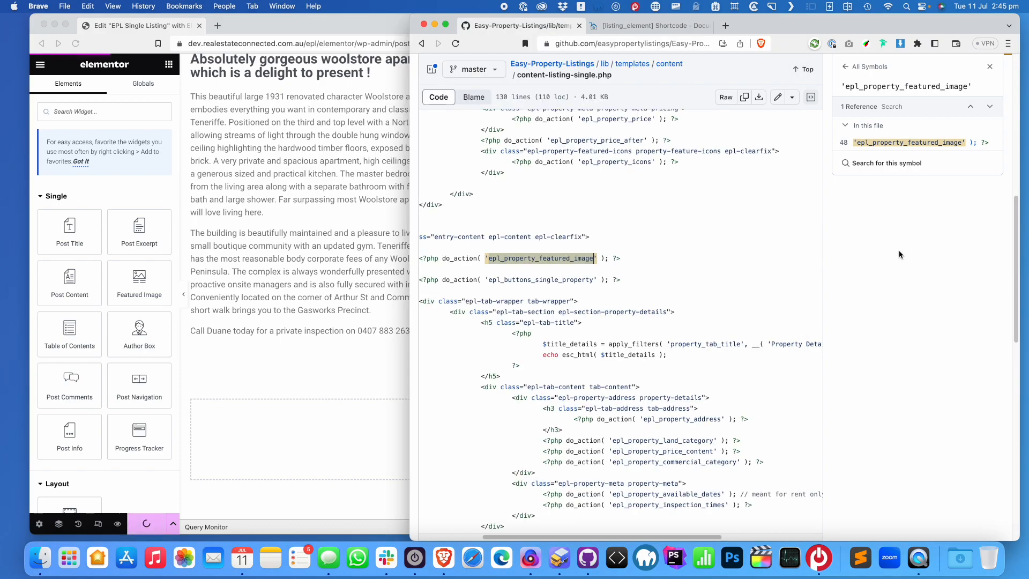
{"action": "scroll", "coordinate": [665, 213], "scroll_direction": "up", "scroll_amount": 5}
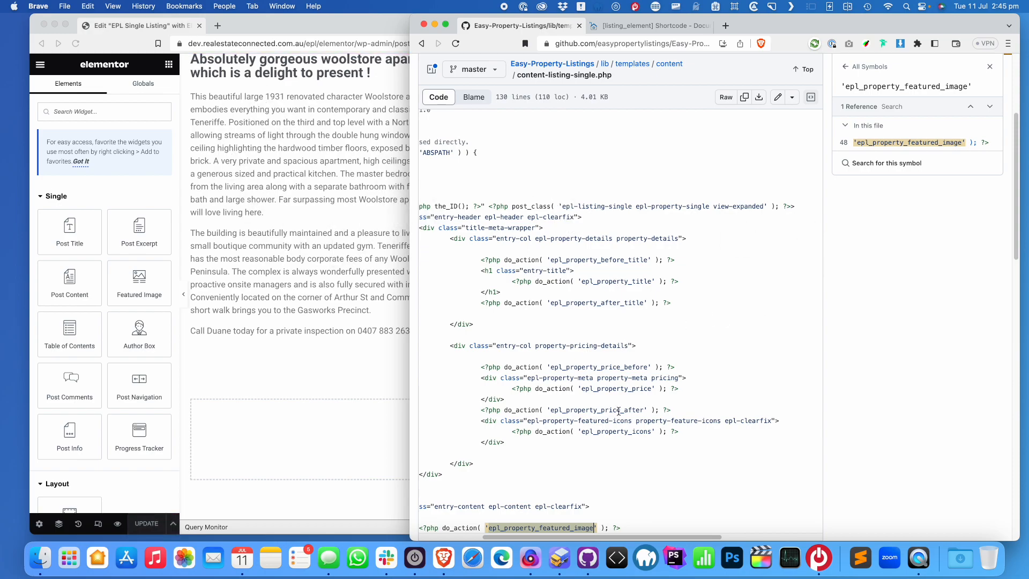
{"action": "scroll", "coordinate": [619, 412], "scroll_direction": "down", "scroll_amount": 3}
{"action": "scroll", "coordinate": [590, 459], "scroll_direction": "down", "scroll_amount": 2}
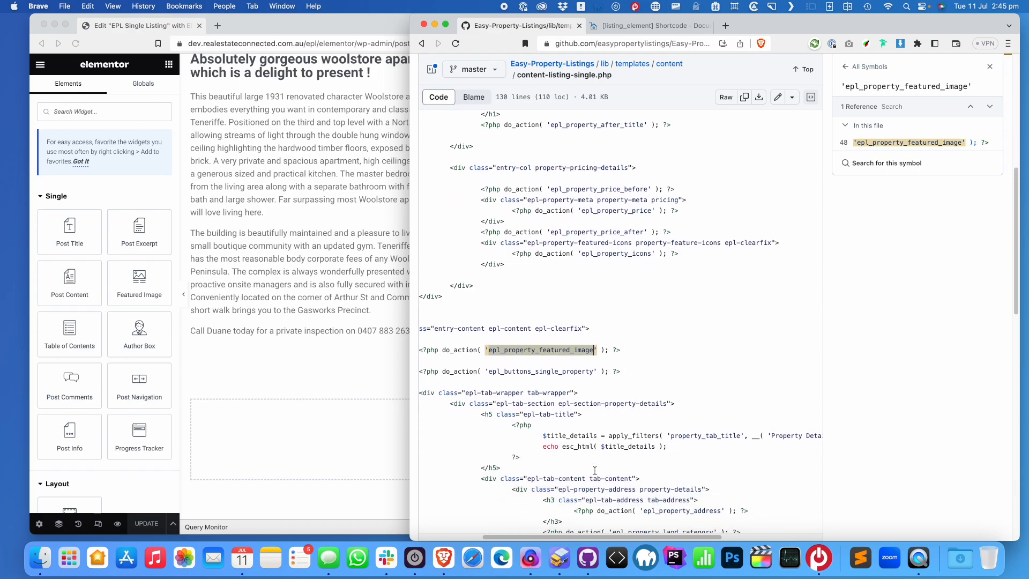
{"action": "left_click", "coordinate": [310, 198]}
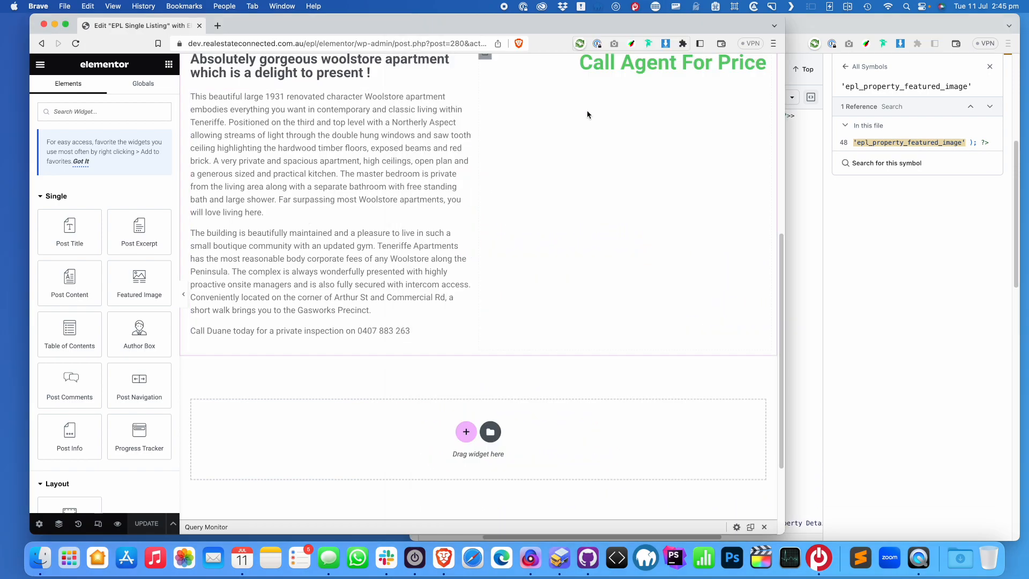
Duplicate the Call Agent For Price heading, undoing an accidental deletion along the way
{"action": "scroll", "coordinate": [600, 129], "scroll_direction": "up", "scroll_amount": 5}
{"action": "right_click", "coordinate": [704, 220]}
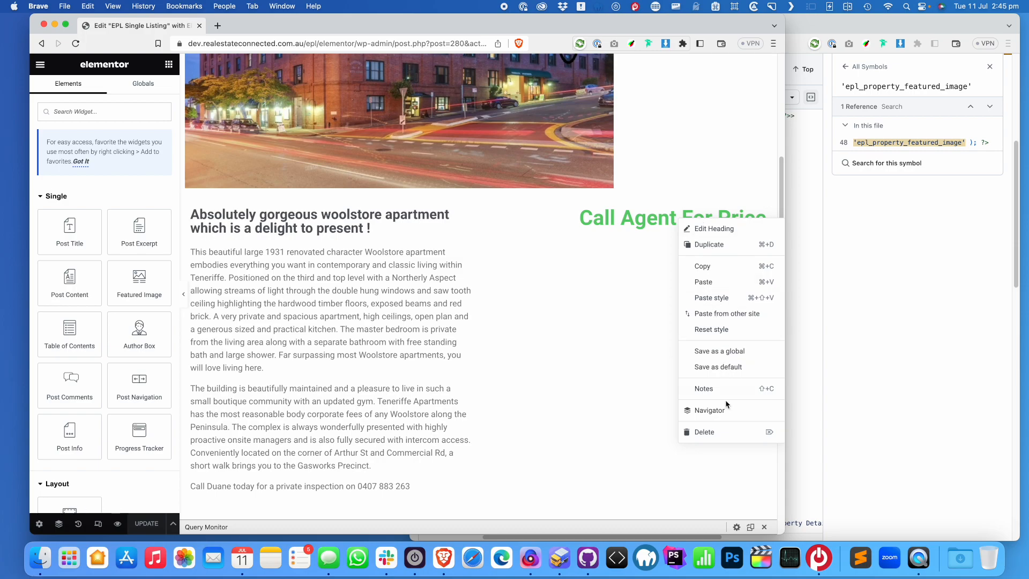
{"action": "left_click", "coordinate": [704, 432]}
{"action": "key", "text": "super+z"}
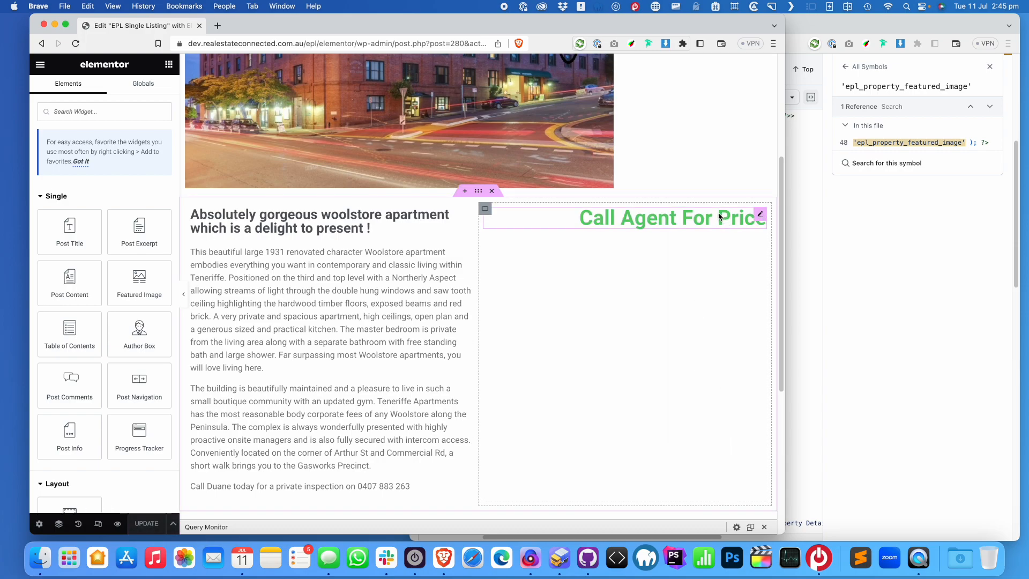
{"action": "right_click", "coordinate": [719, 216]}
{"action": "left_click", "coordinate": [709, 238]}
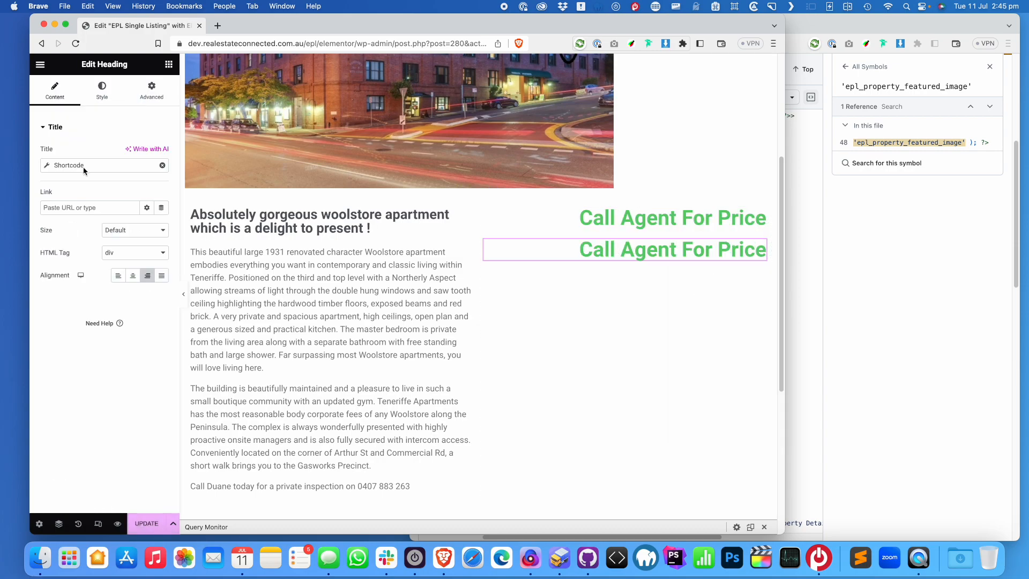
Change the copy's shortcode action_key to epl_property_address
{"action": "left_click", "coordinate": [47, 167]}
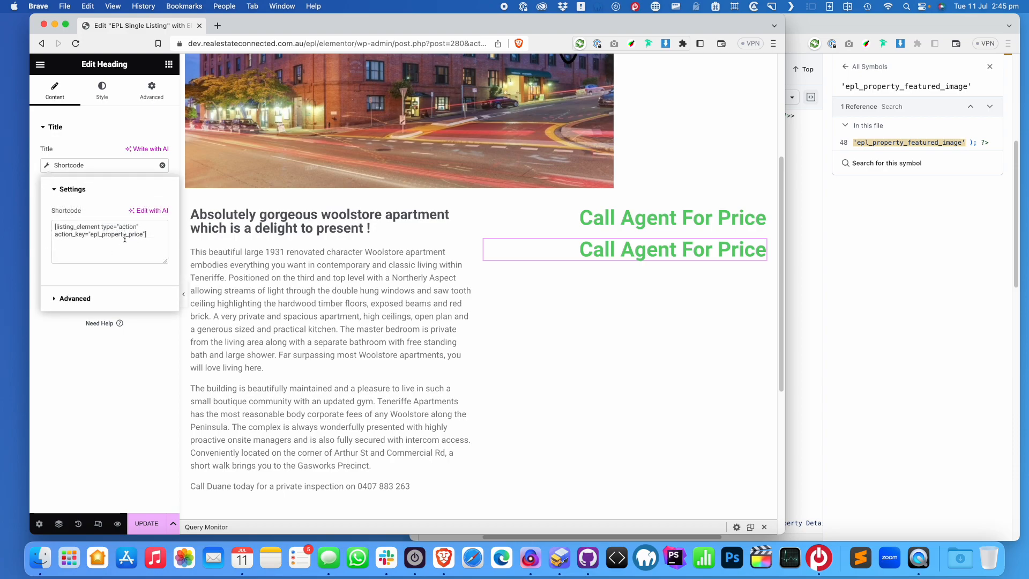
{"action": "left_click_drag", "start_coordinate": [128, 234], "coordinate": [141, 234]}
{"action": "type", "text": "address"}
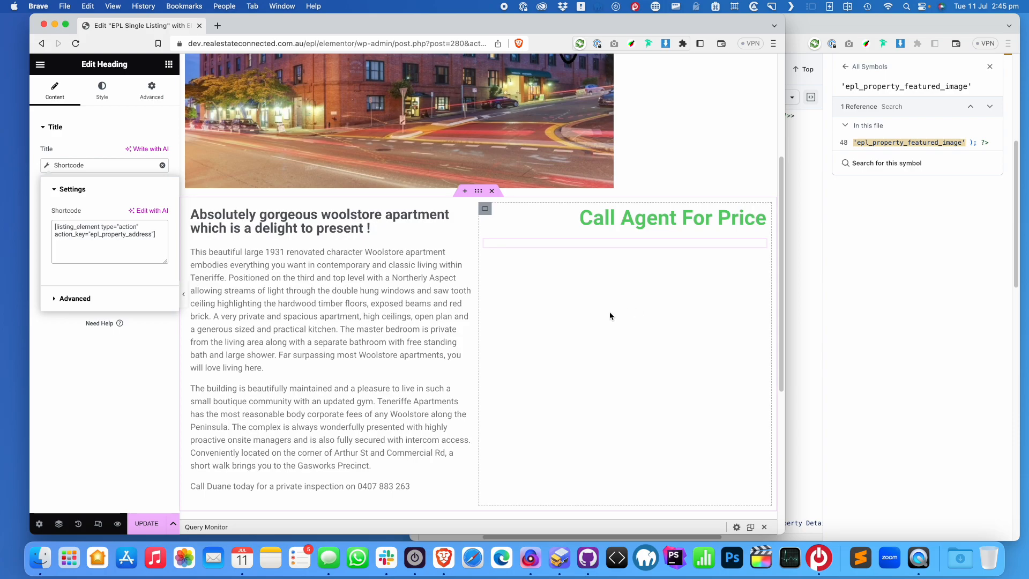
Set the address heading's HTML tag to H1
{"action": "left_click", "coordinate": [103, 89]}
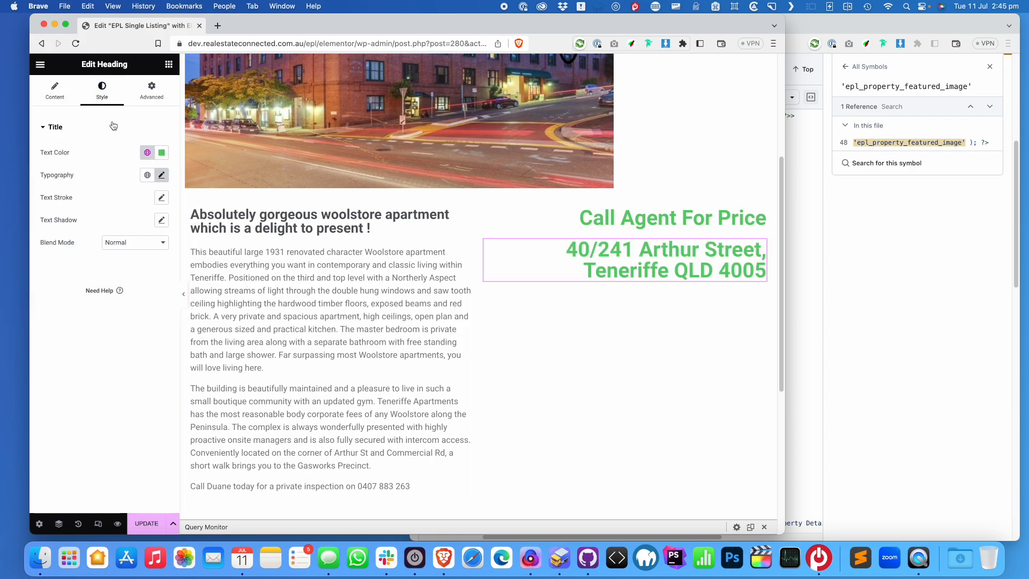
{"action": "left_click", "coordinate": [55, 92]}
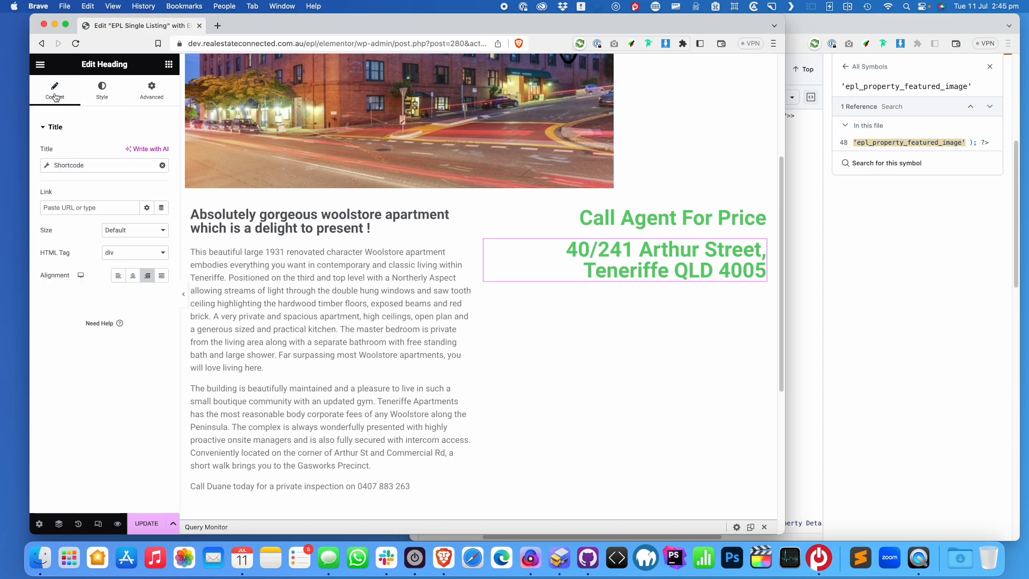
{"action": "left_click", "coordinate": [121, 253]}
{"action": "left_click", "coordinate": [122, 185]}
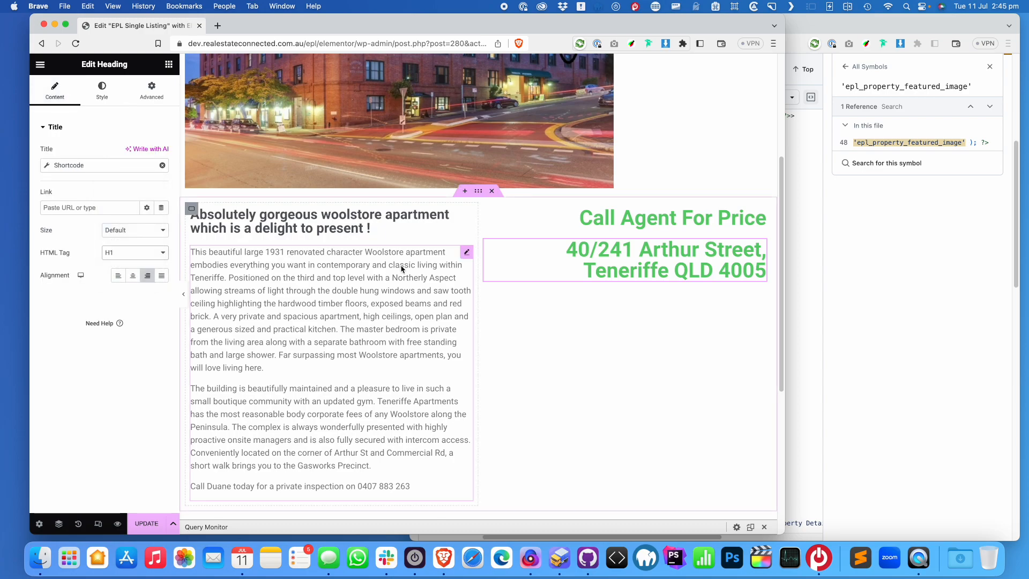
Colour the address text with the Secondary global colour
{"action": "left_click", "coordinate": [102, 90]}
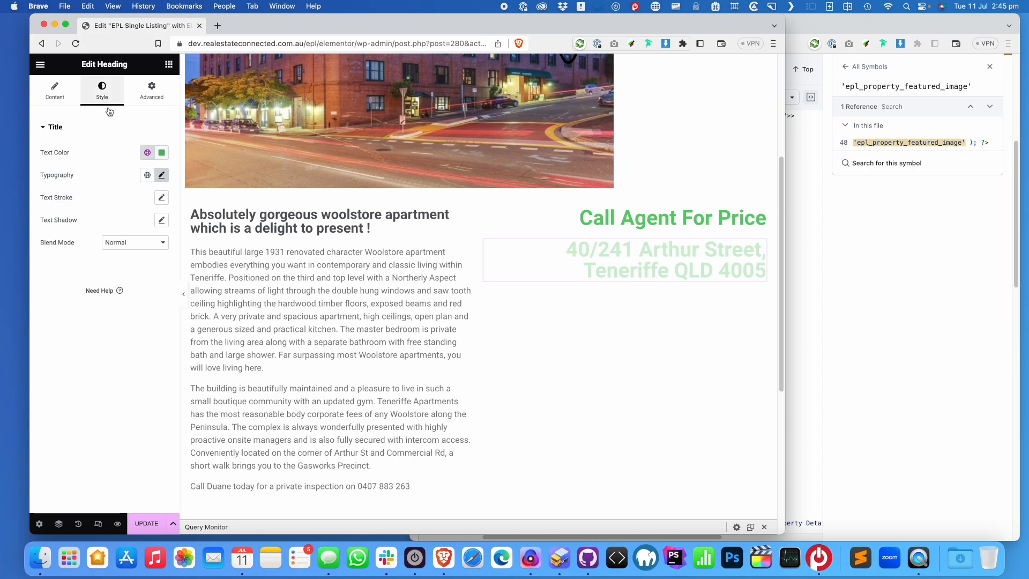
{"action": "left_click", "coordinate": [160, 154]}
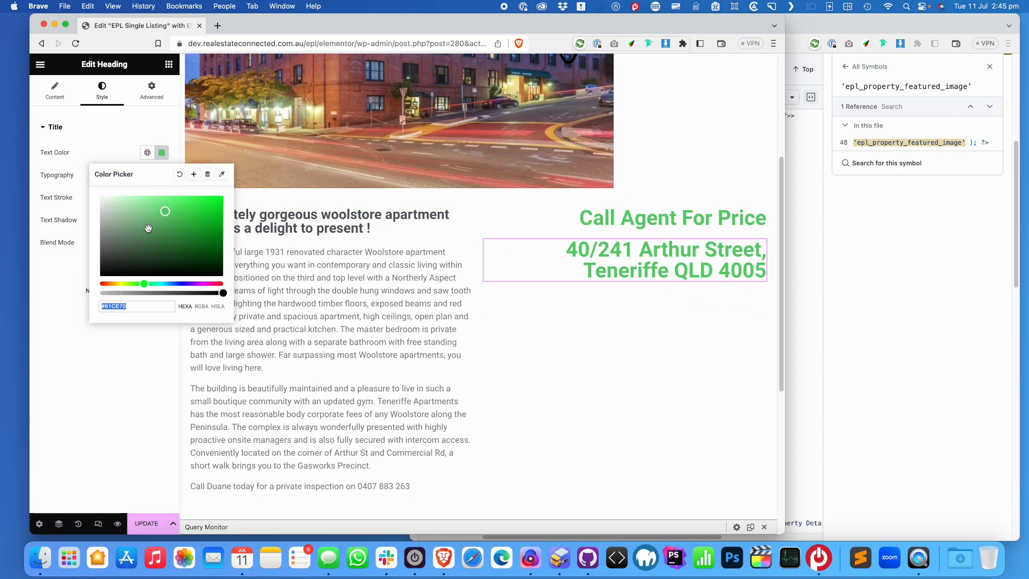
{"action": "left_click", "coordinate": [132, 134]}
{"action": "left_click", "coordinate": [80, 143]}
{"action": "left_click", "coordinate": [86, 144]}
{"action": "left_click", "coordinate": [99, 143]}
{"action": "left_click", "coordinate": [147, 167]}
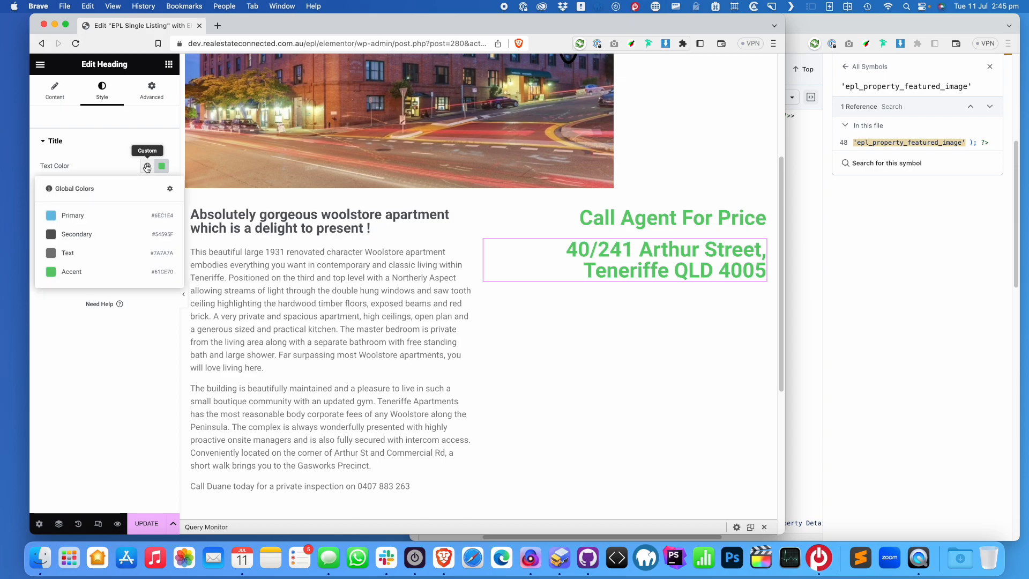
{"action": "left_click", "coordinate": [75, 235]}
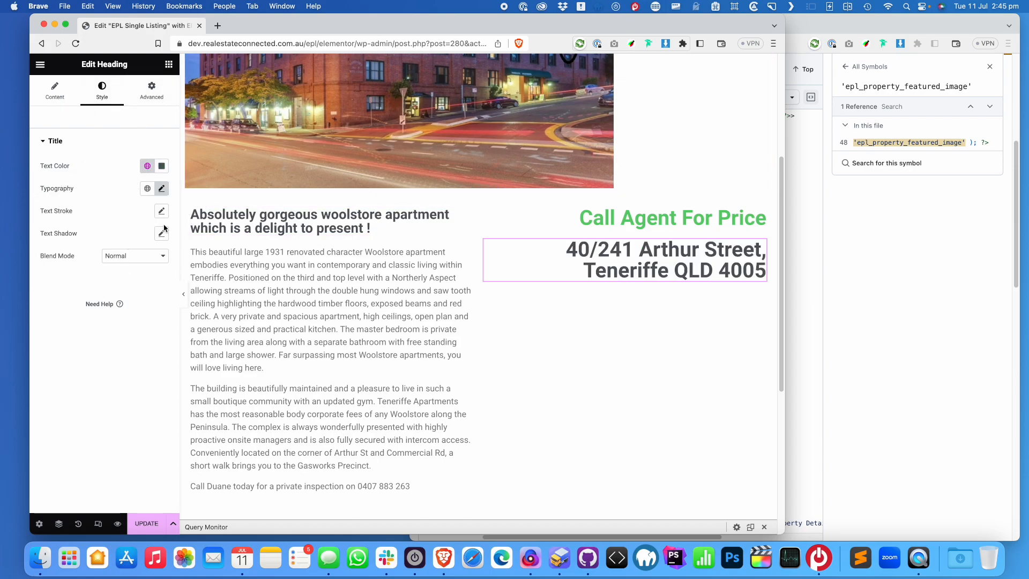
Set the heading's typography font size to 18 px
{"action": "left_click", "coordinate": [162, 189]}
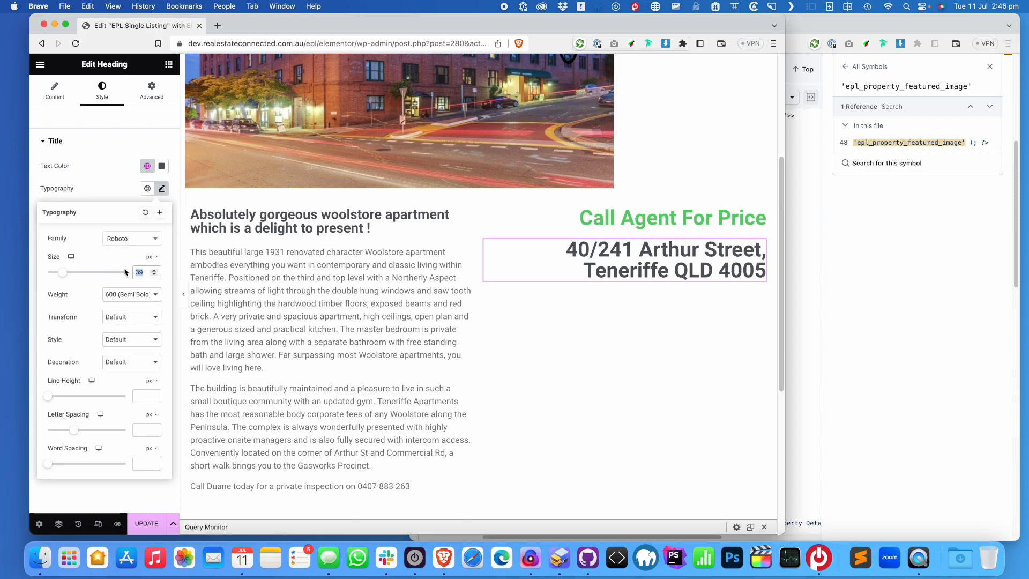
{"action": "type", "text": "12"}
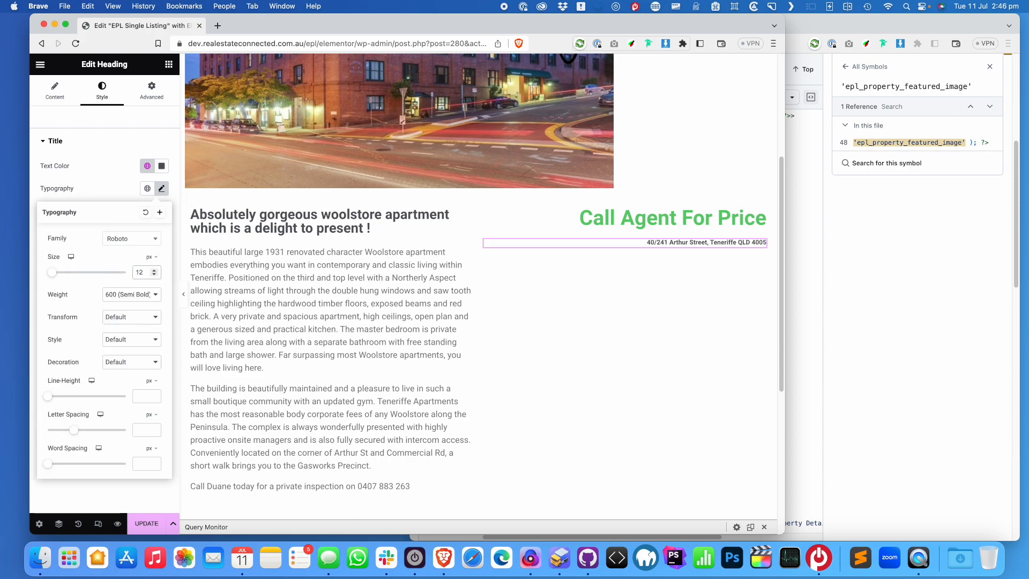
{"action": "key", "text": "BackSpace"}
{"action": "type", "text": "8"}
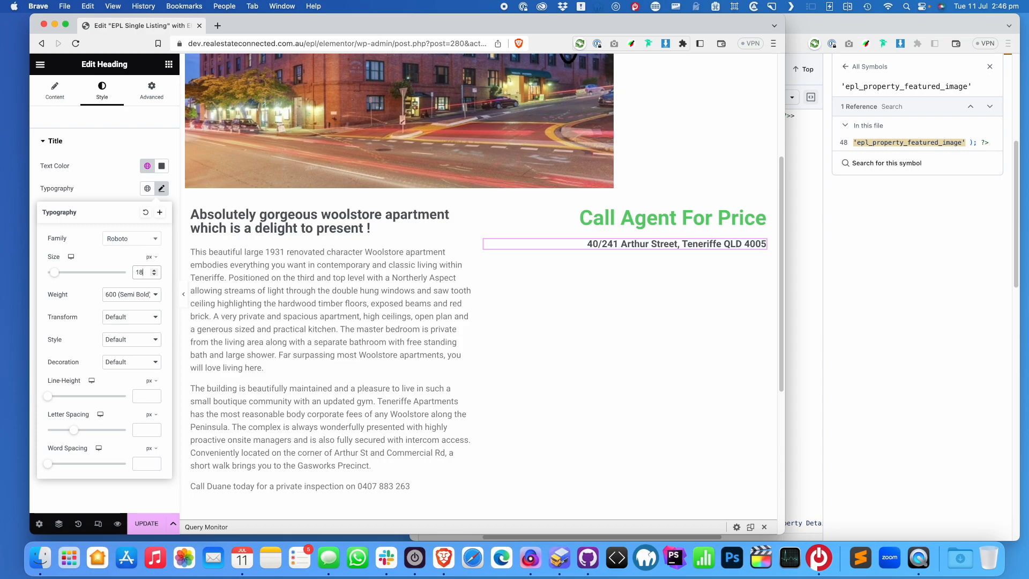
{"action": "left_click", "coordinate": [690, 247]}
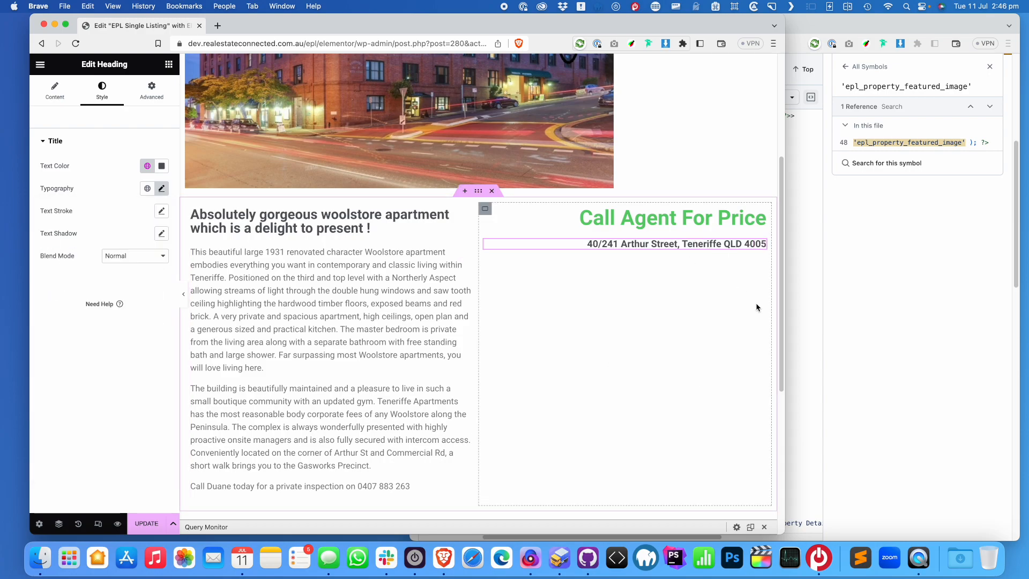
Copy the epl_property_icons hook name from the GitHub template code
{"action": "left_click", "coordinate": [804, 267]}
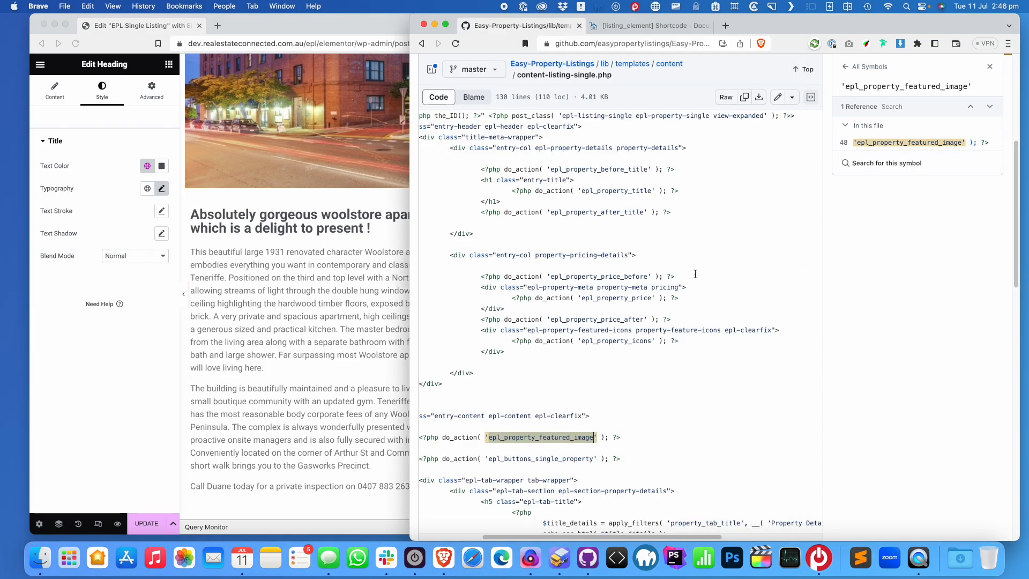
{"action": "left_click", "coordinate": [628, 340]}
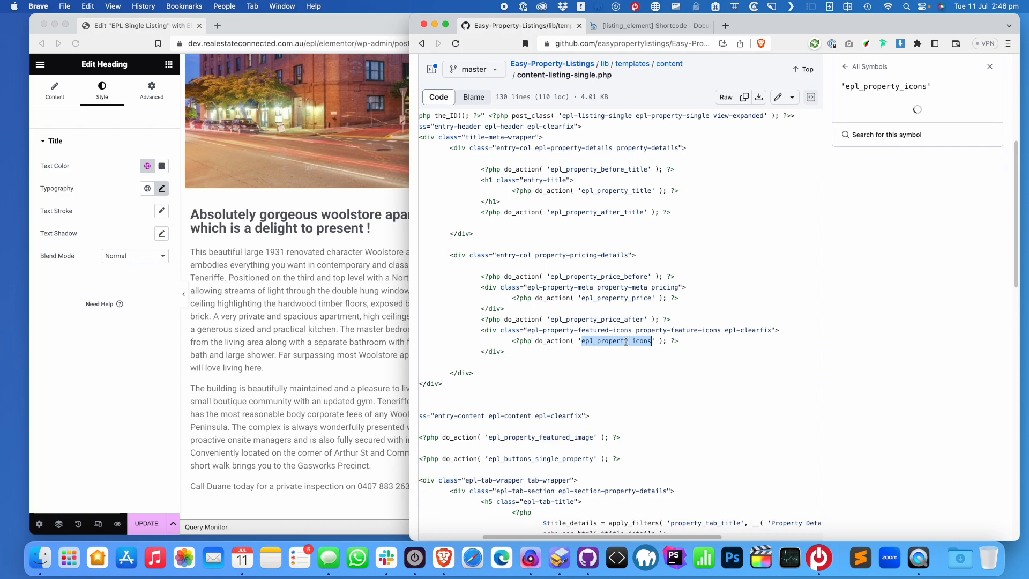
{"action": "key", "text": "super+grave"}
Duplicate the address heading, switch its action_key to epl_property_icons, and save
{"action": "right_click", "coordinate": [679, 248]}
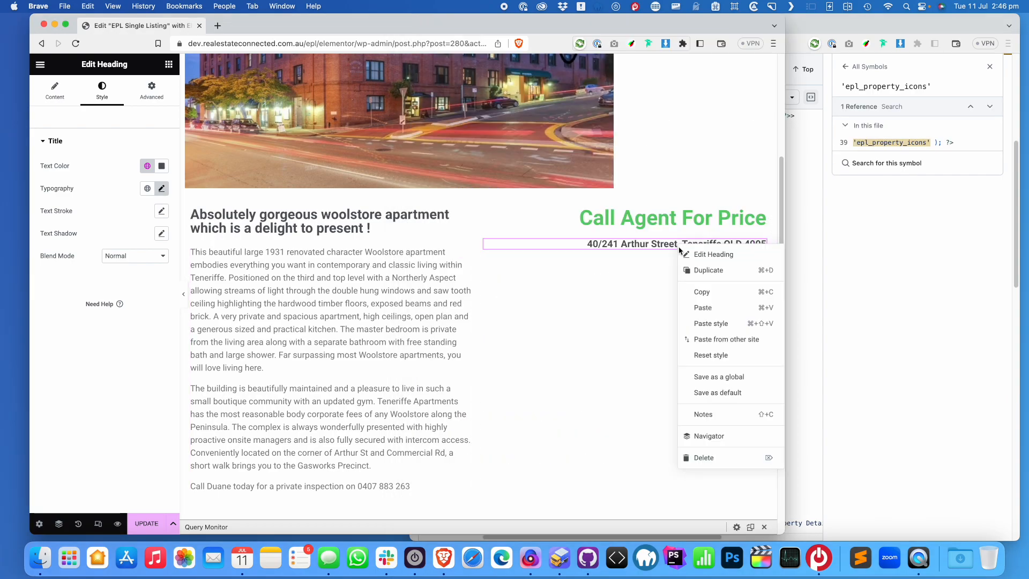
{"action": "left_click", "coordinate": [727, 271]}
{"action": "left_click", "coordinate": [46, 167]}
{"action": "left_click", "coordinate": [125, 239]}
{"action": "double_click", "coordinate": [125, 236]}
{"action": "type", "text": "epl_property_icons"}
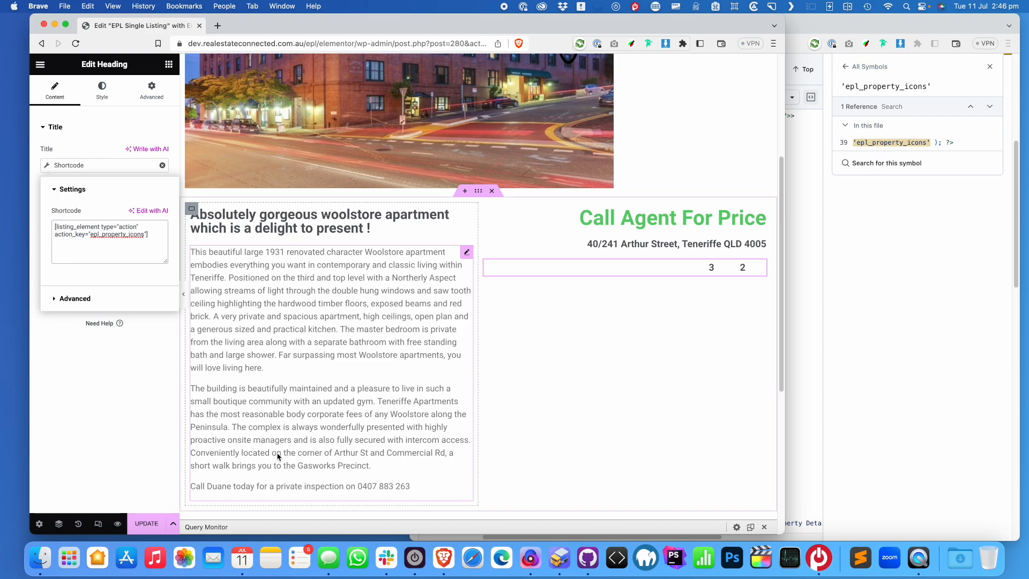
{"action": "key", "text": "super+s"}
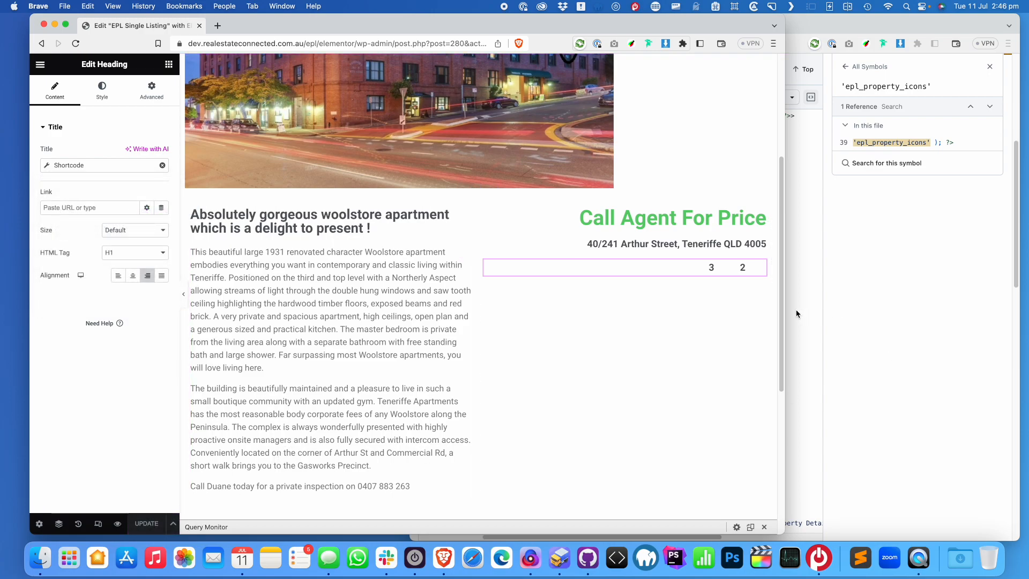
Copy both class names on the featured-icons div in content-listing-single.php, then go back to Elementor
{"action": "left_click", "coordinate": [788, 263]}
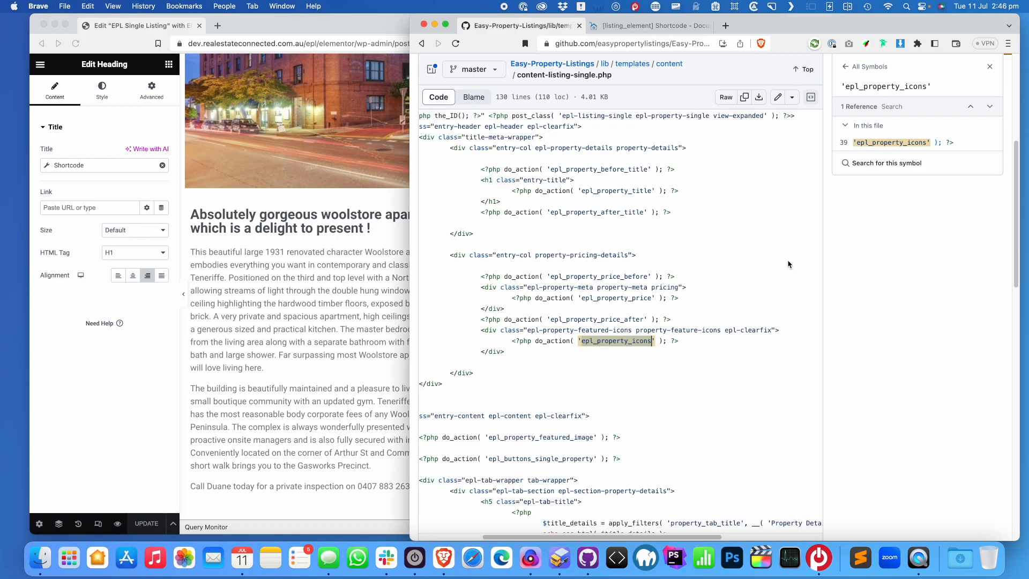
{"action": "left_click", "coordinate": [638, 331]}
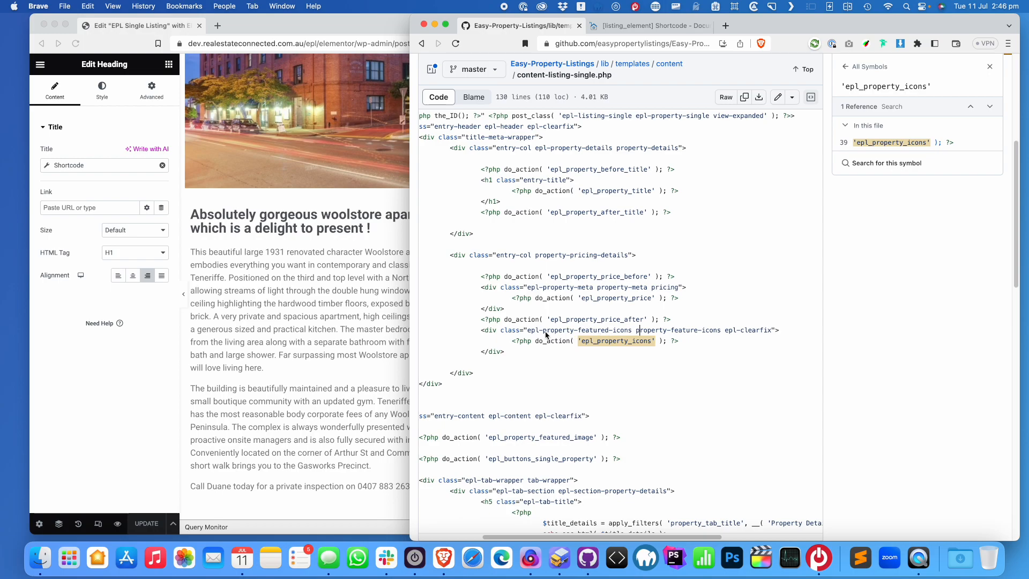
{"action": "left_click_drag", "start_coordinate": [527, 333], "coordinate": [628, 334]}
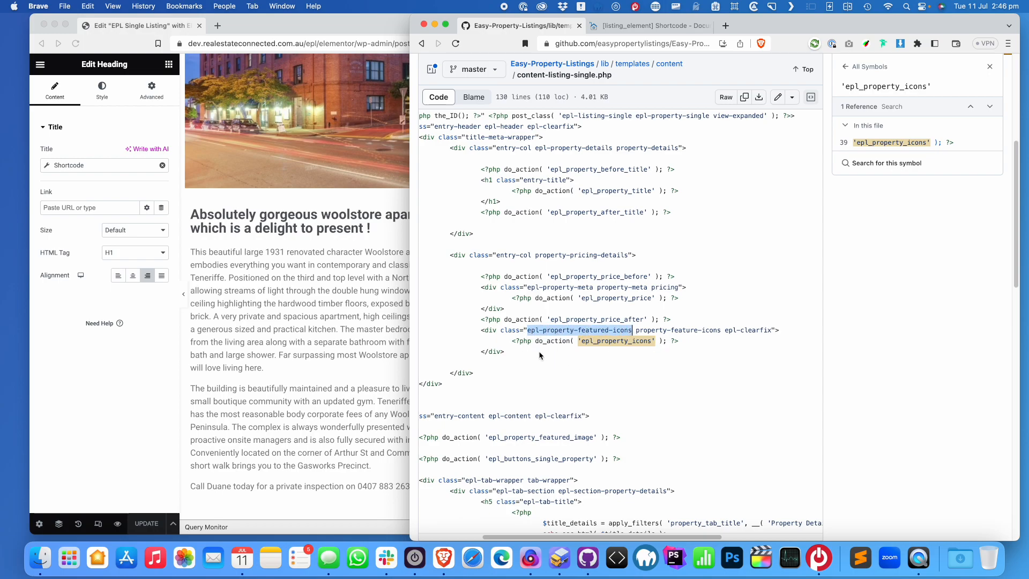
{"action": "left_click_drag", "start_coordinate": [520, 358], "coordinate": [480, 331]}
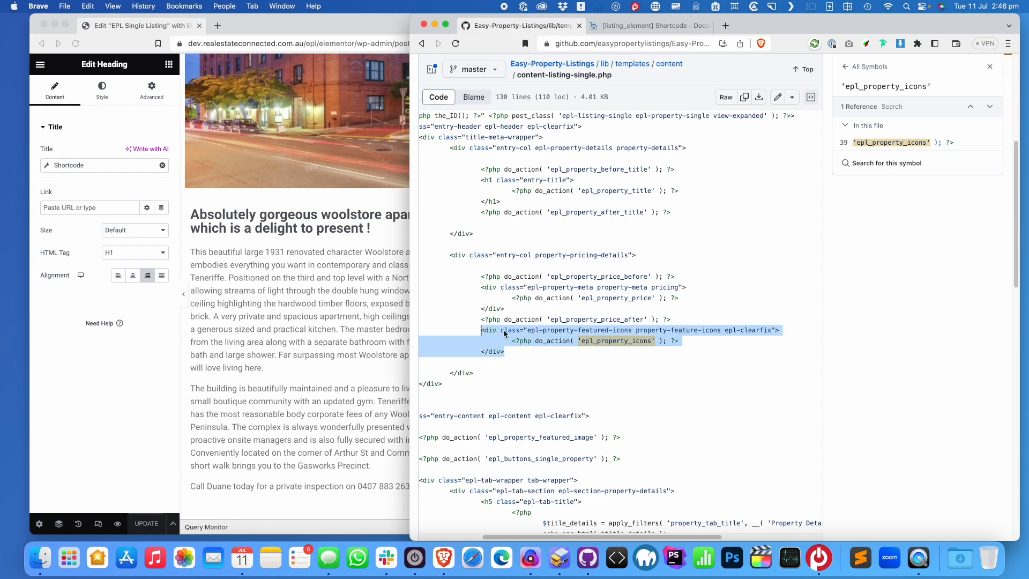
{"action": "left_click", "coordinate": [505, 332]}
{"action": "left_click_drag", "start_coordinate": [632, 334], "coordinate": [528, 335]}
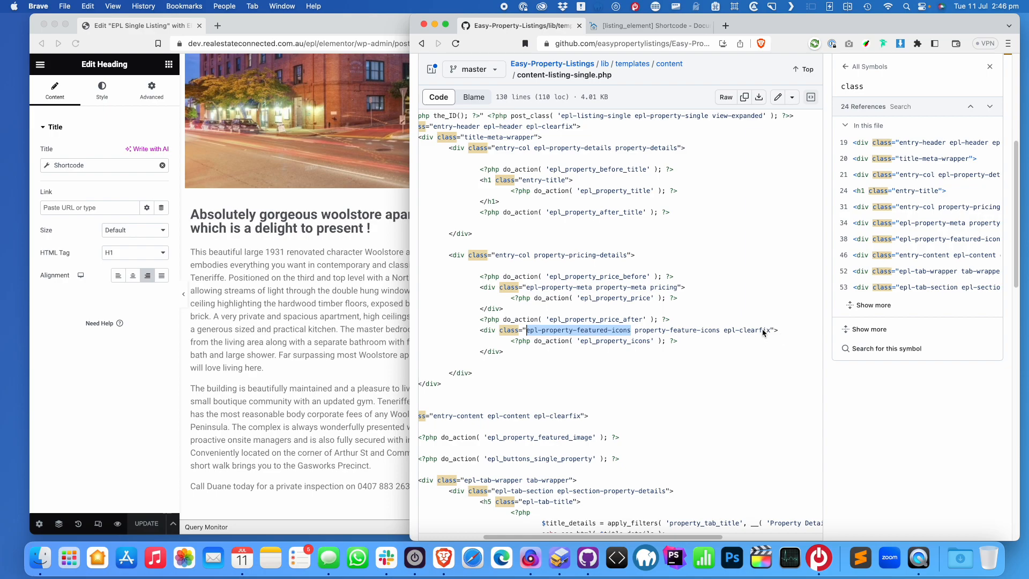
{"action": "left_click_drag", "start_coordinate": [721, 333], "coordinate": [532, 334]}
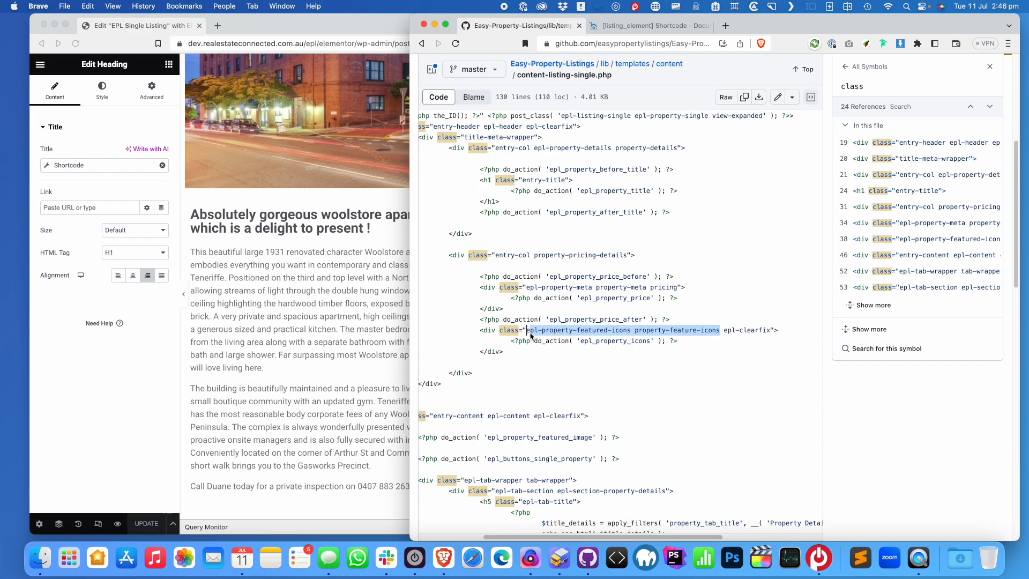
{"action": "key", "text": "super+c"}
{"action": "left_click", "coordinate": [252, 349]}
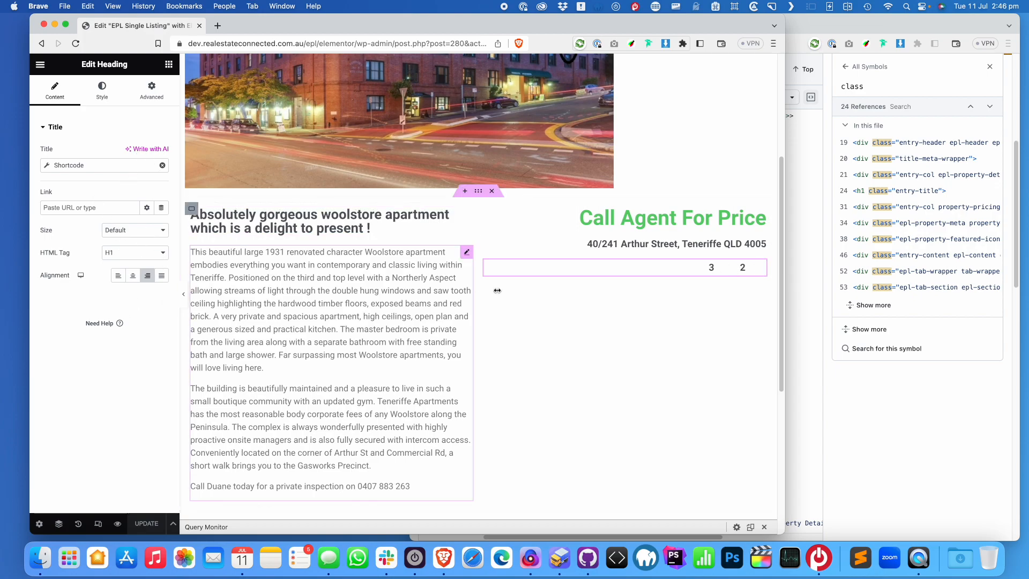
Make the icons heading a div and paste the feature-icon classes into Advanced > CSS Classes
{"action": "left_click", "coordinate": [133, 255]}
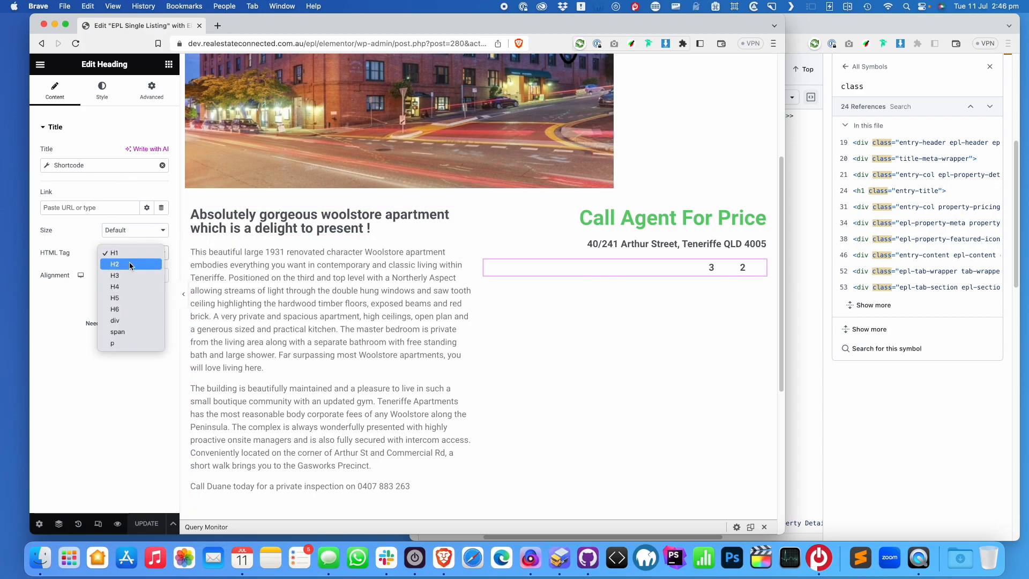
{"action": "left_click", "coordinate": [122, 322]}
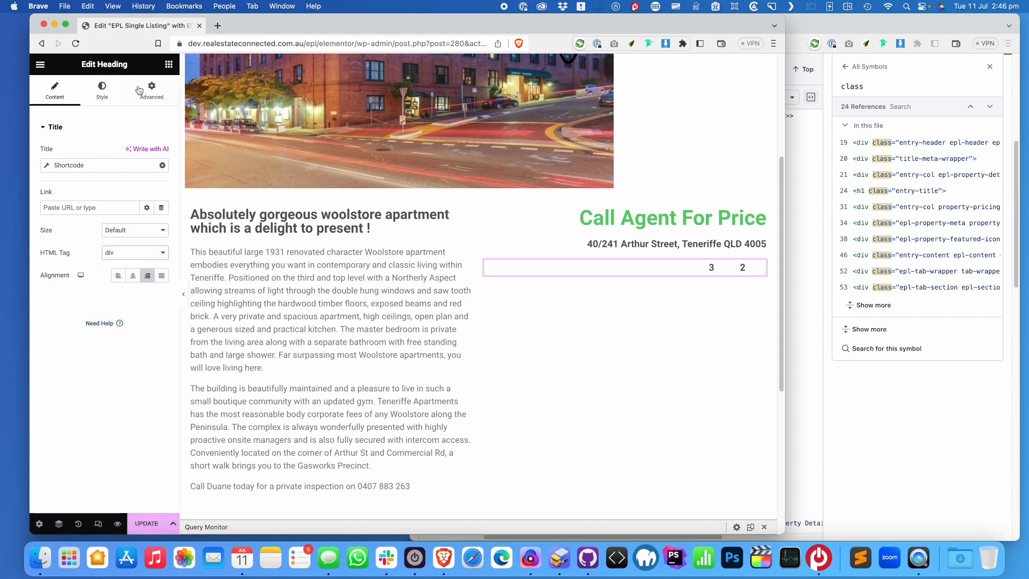
{"action": "left_click", "coordinate": [167, 95]}
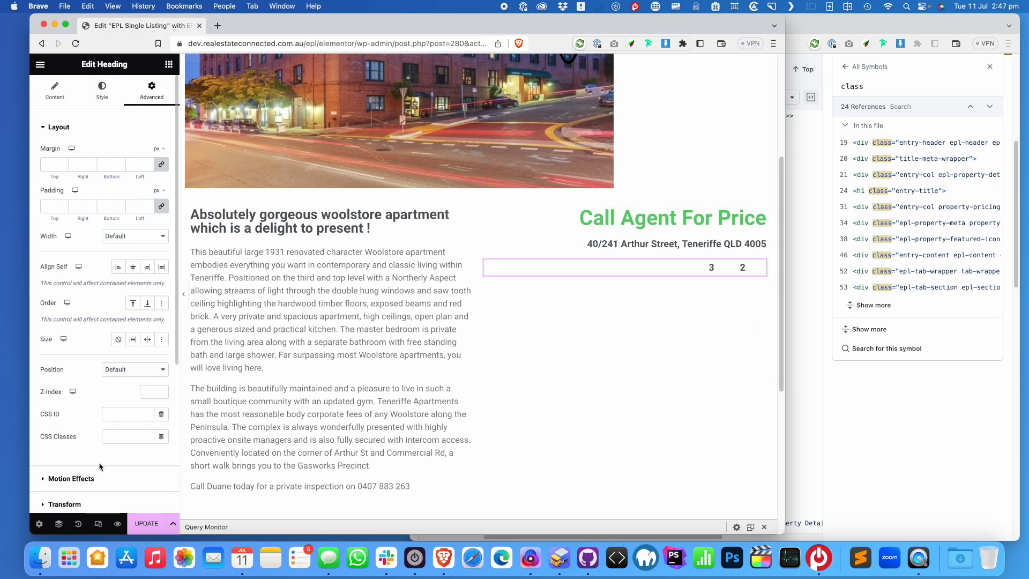
{"action": "left_click", "coordinate": [117, 439]}
{"action": "key", "text": "super+v"}
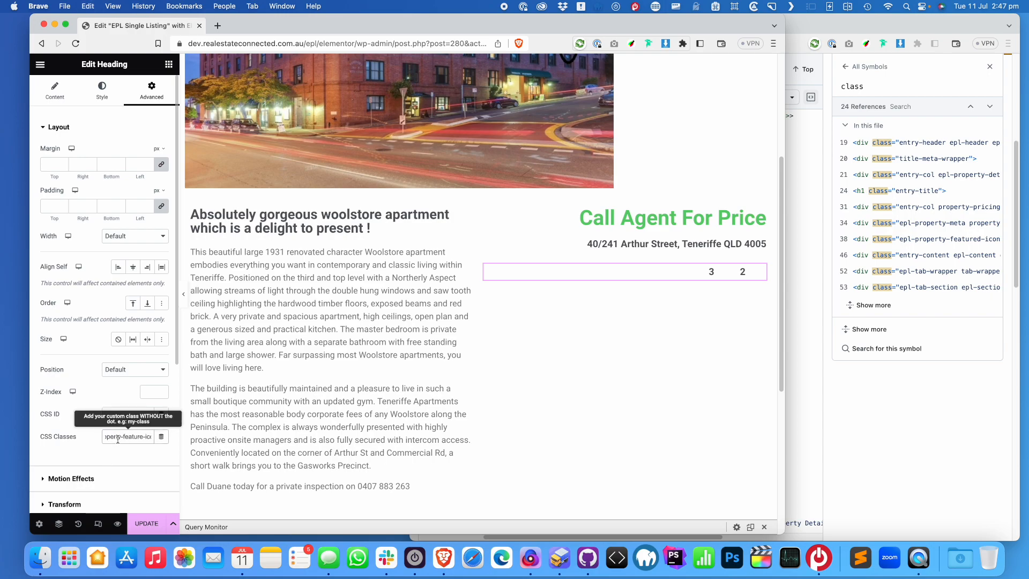
Save the template with UPDATE and view the live single listing page
{"action": "left_click", "coordinate": [146, 523]}
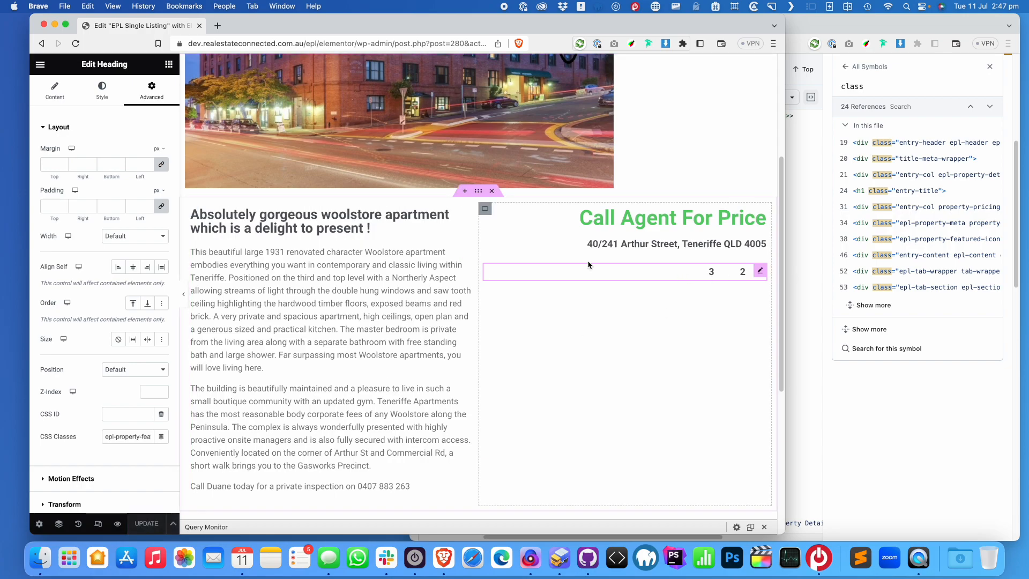
{"action": "left_click", "coordinate": [40, 64]}
{"action": "left_click", "coordinate": [83, 251]}
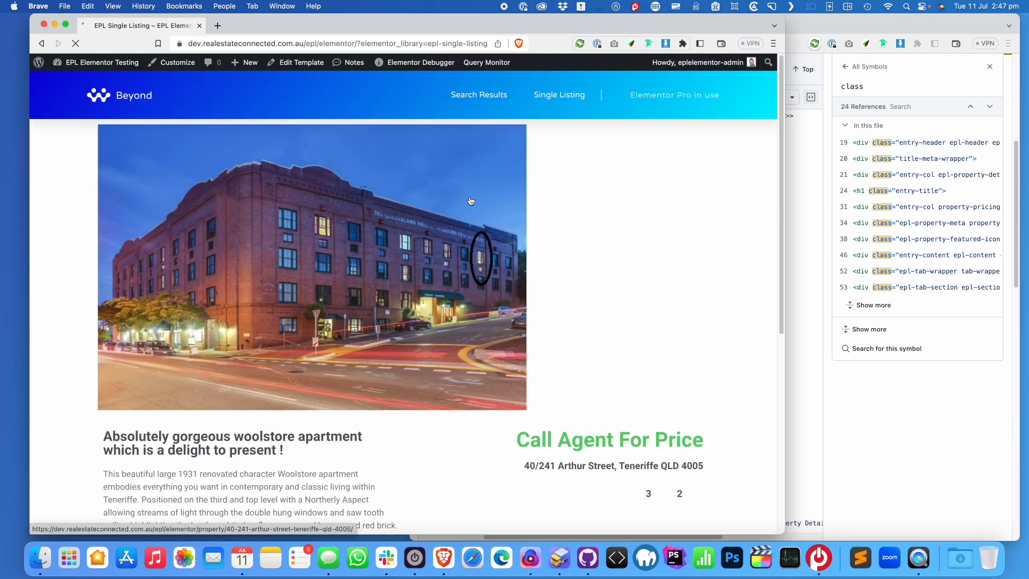
Inspect the faed4e7 icons widget div in DevTools, then close DevTools and open the Dashboard in a new tab
{"action": "right_click", "coordinate": [639, 304]}
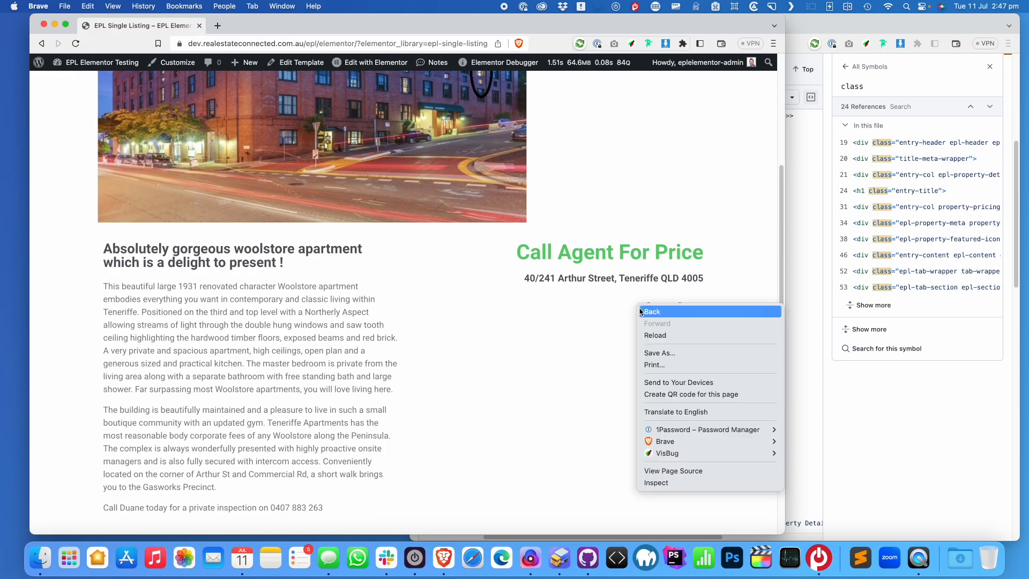
{"action": "left_click", "coordinate": [659, 483]}
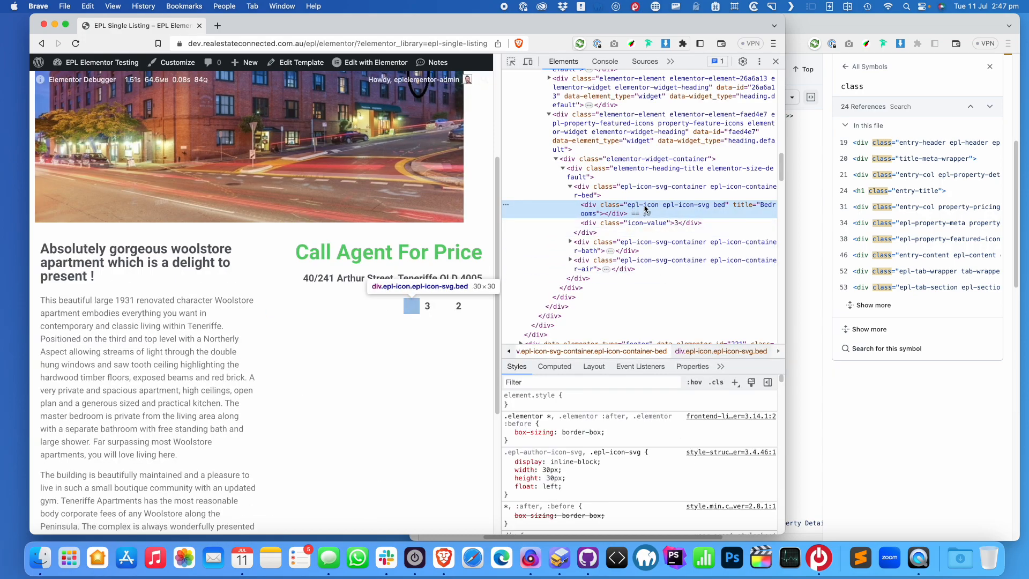
{"action": "left_click", "coordinate": [686, 125]}
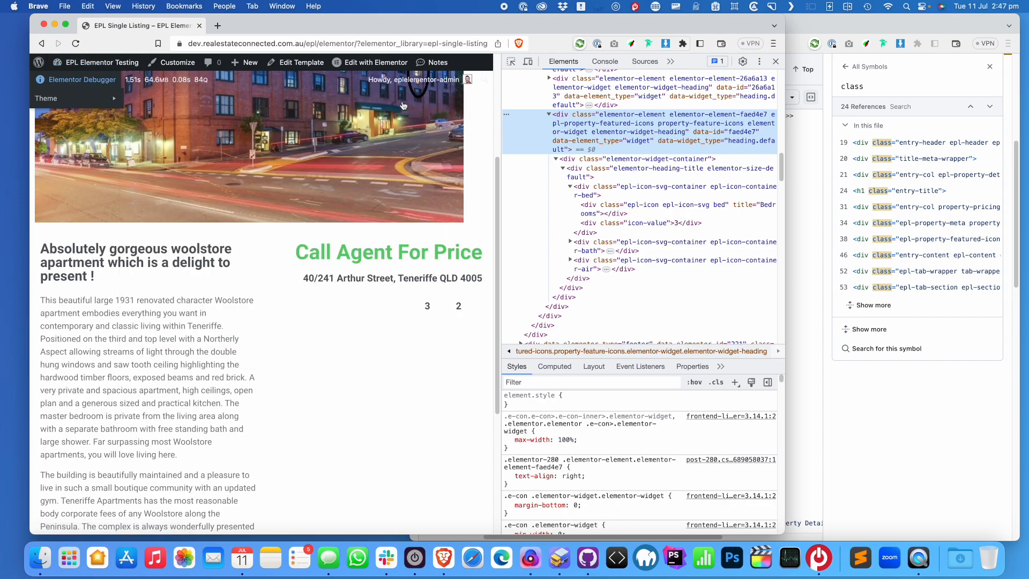
{"action": "left_click", "coordinate": [775, 61]}
{"action": "left_click", "coordinate": [118, 78], "text": "super"}
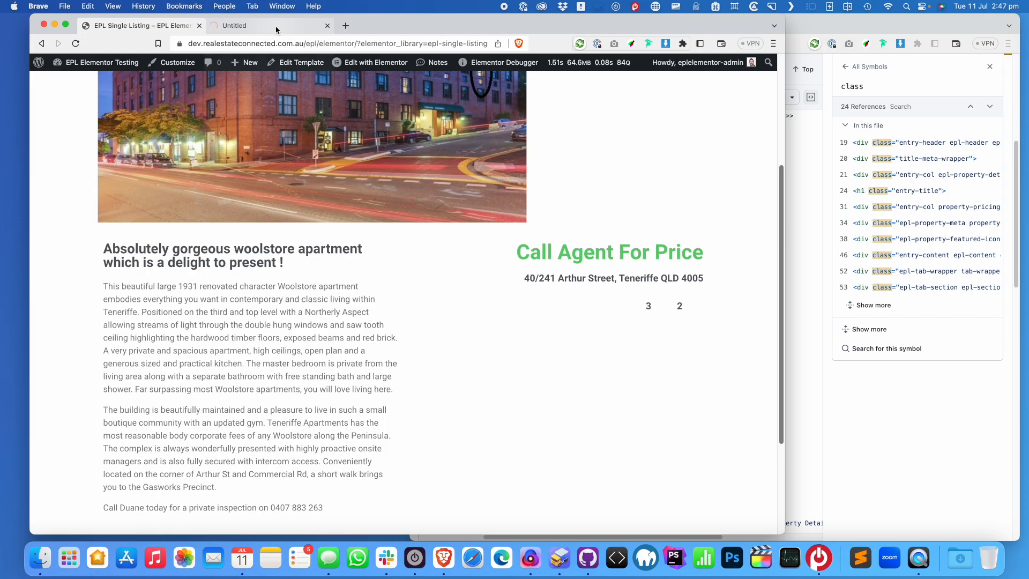
Uncheck SVG Icons for Listings in Easy Property Listings settings, save, and reload the listing tab
{"action": "left_click", "coordinate": [276, 27]}
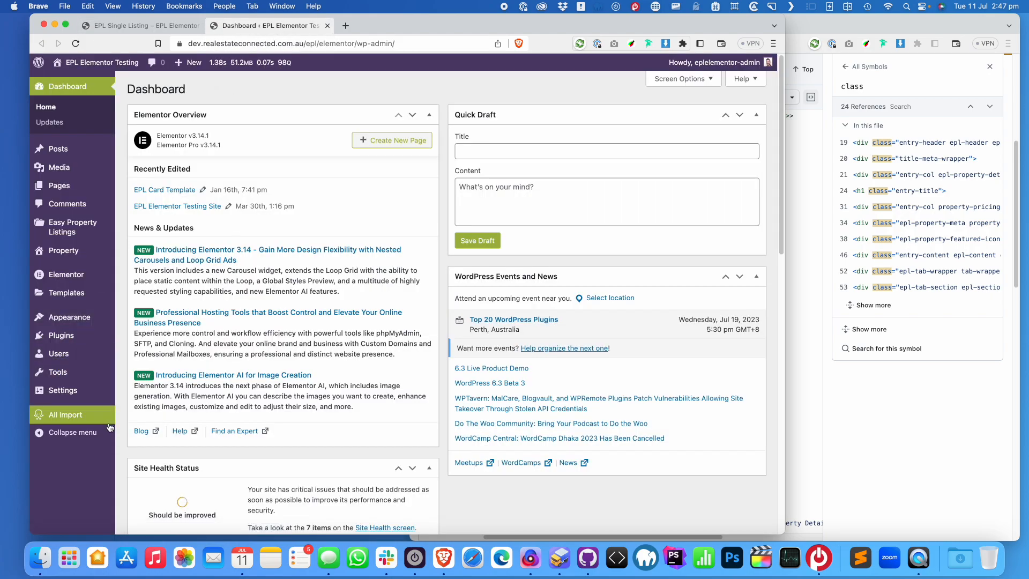
{"action": "mouse_move", "coordinate": [101, 423]}
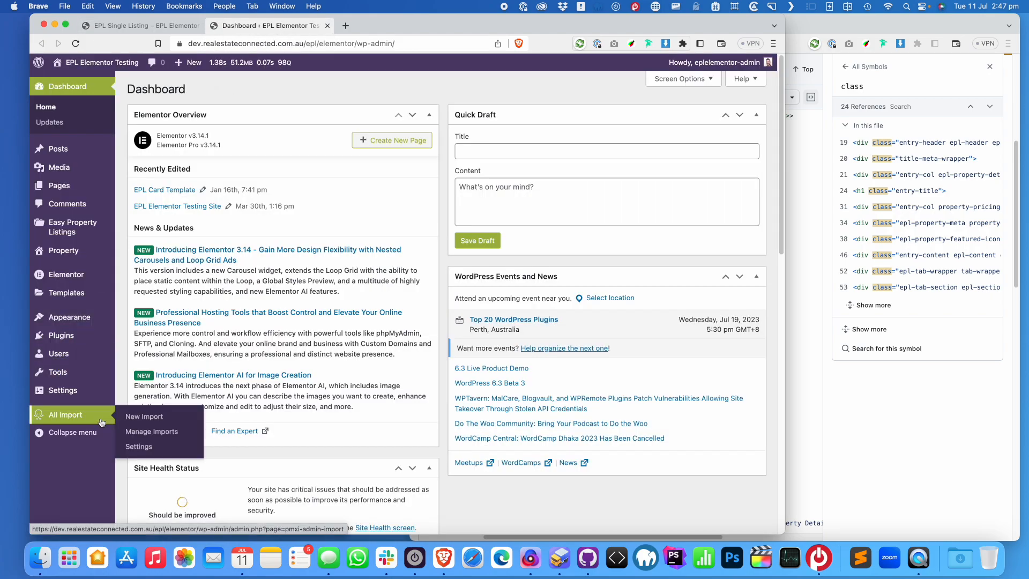
{"action": "mouse_move", "coordinate": [75, 229]}
{"action": "left_click", "coordinate": [151, 240]}
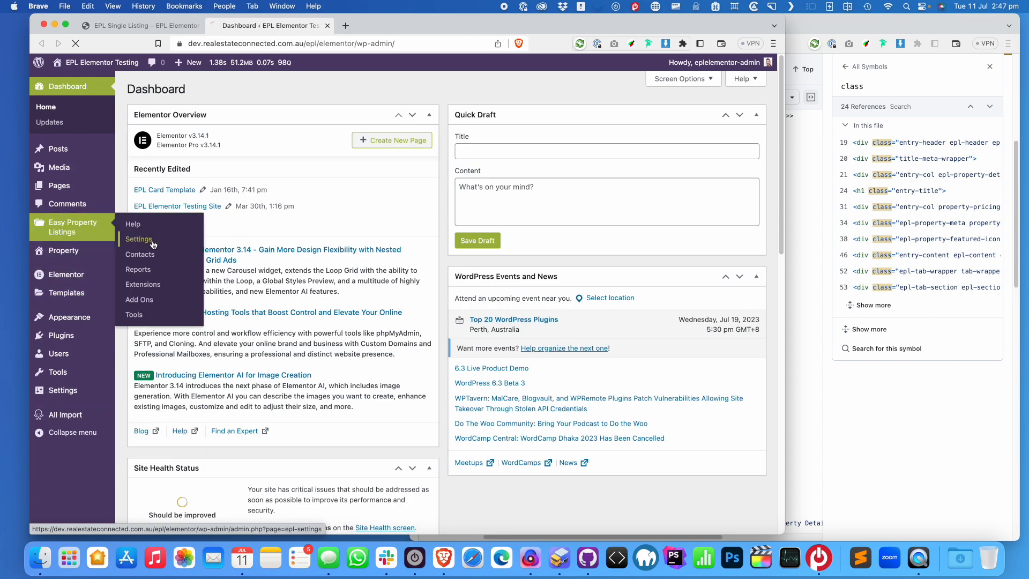
{"action": "scroll", "coordinate": [321, 284], "scroll_direction": "down", "scroll_amount": 20}
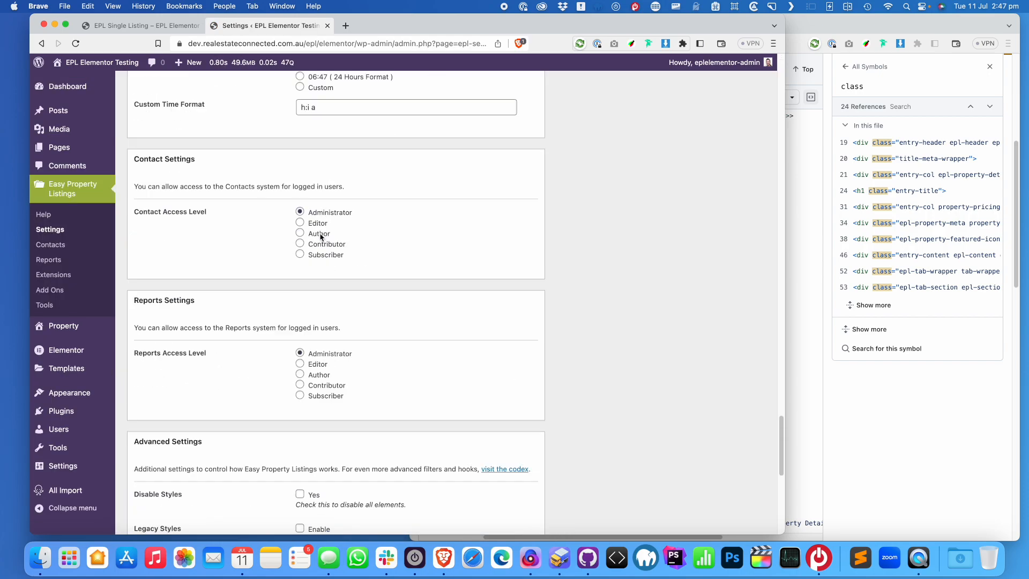
{"action": "left_click", "coordinate": [300, 170]}
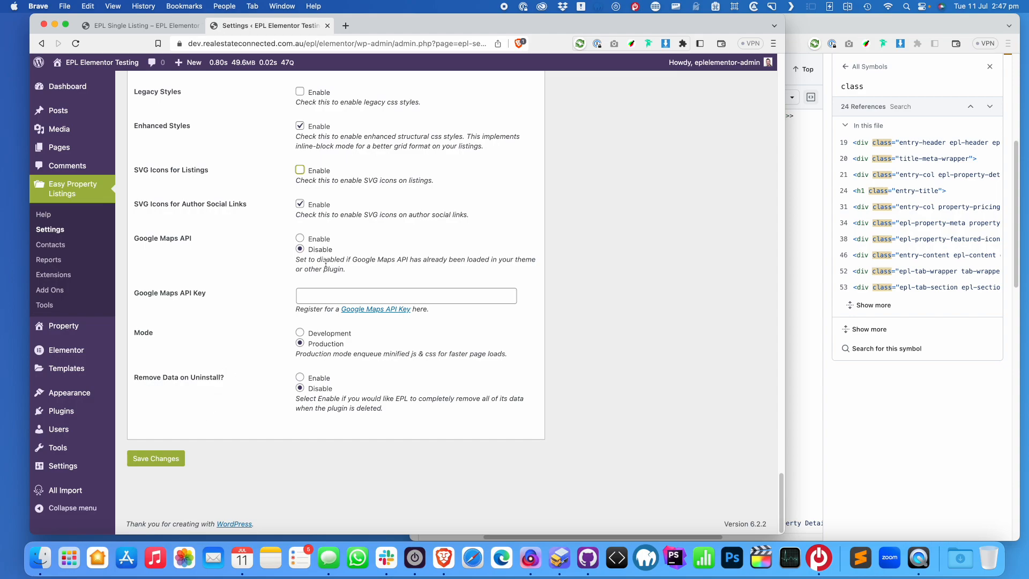
{"action": "left_click", "coordinate": [155, 458]}
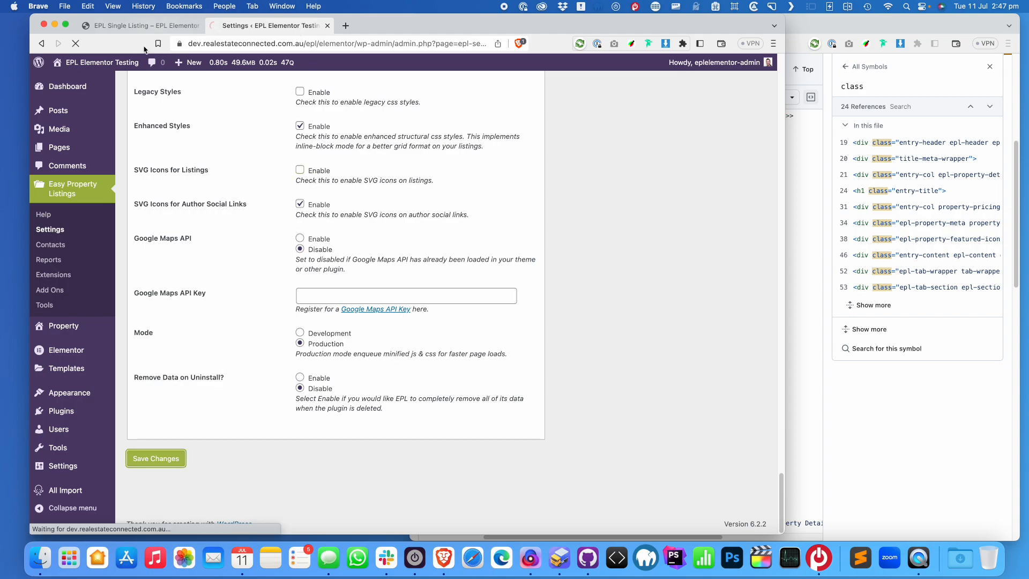
{"action": "left_click", "coordinate": [150, 31]}
{"action": "left_click", "coordinate": [76, 44]}
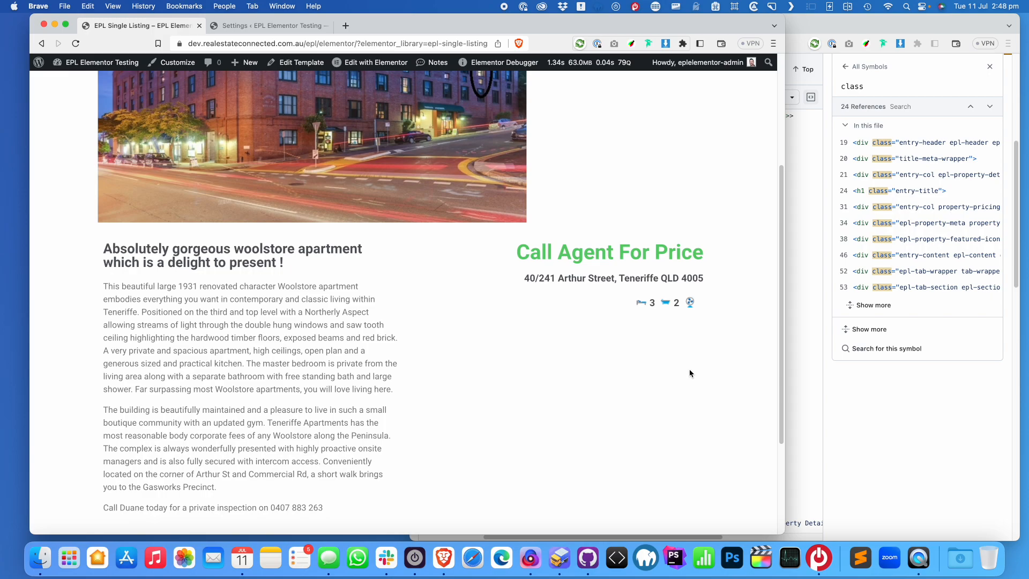
Inspect the bed icon, then select epl-property-featured-icons in the faed4e7 div's class attribute
{"action": "right_click", "coordinate": [643, 306]}
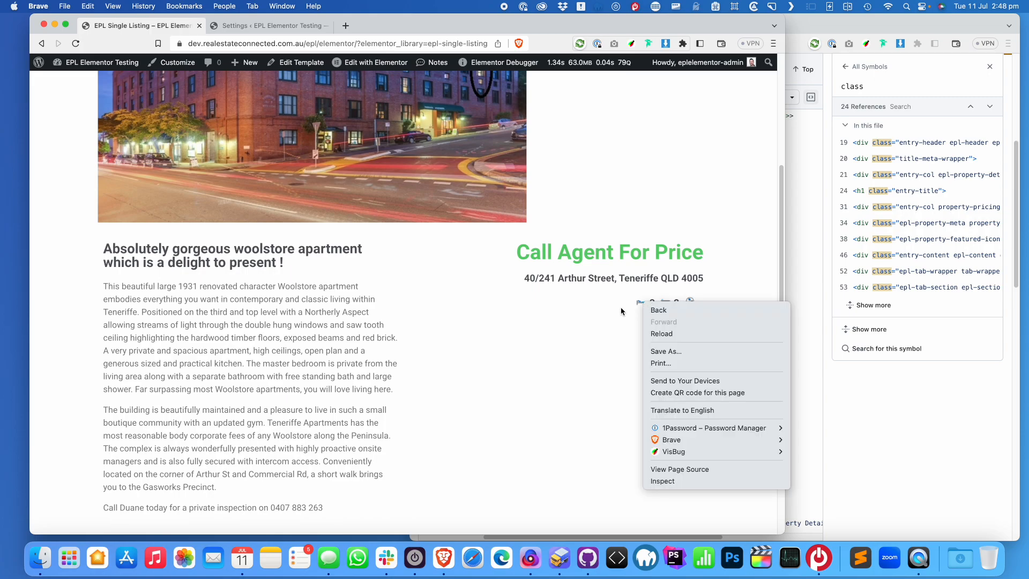
{"action": "left_click", "coordinate": [716, 485]}
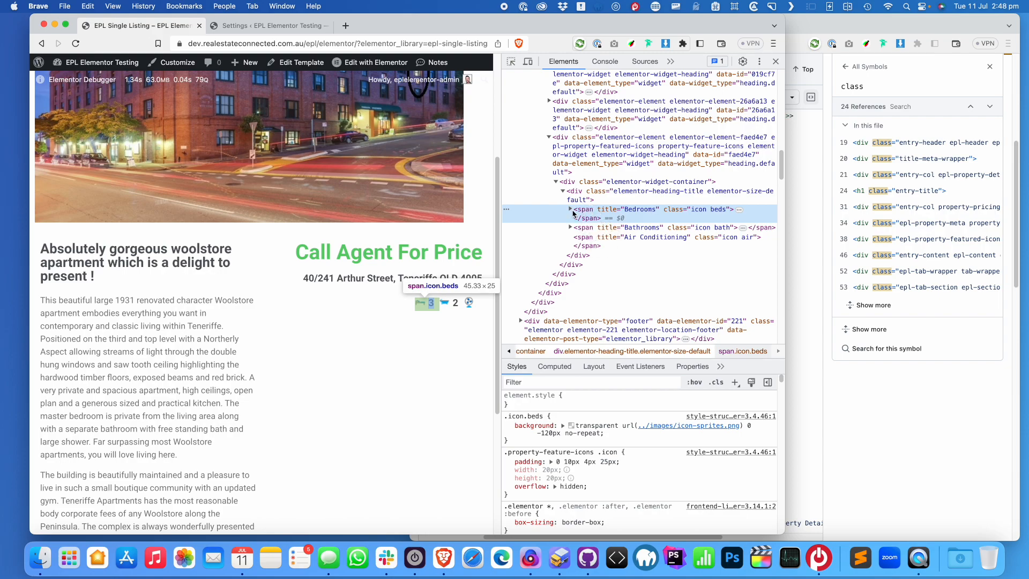
{"action": "left_click", "coordinate": [629, 149]}
{"action": "double_click", "coordinate": [718, 145]}
{"action": "left_click_drag", "start_coordinate": [772, 141], "coordinate": [655, 149]}
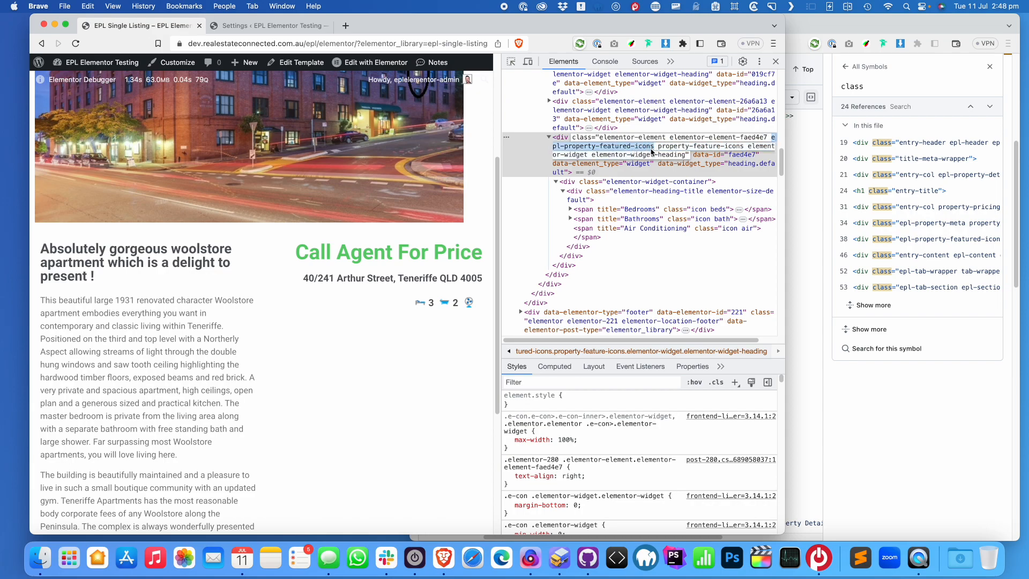
Close DevTools, open Customize from the admin bar, and widen the browser window
{"action": "left_click", "coordinate": [776, 61]}
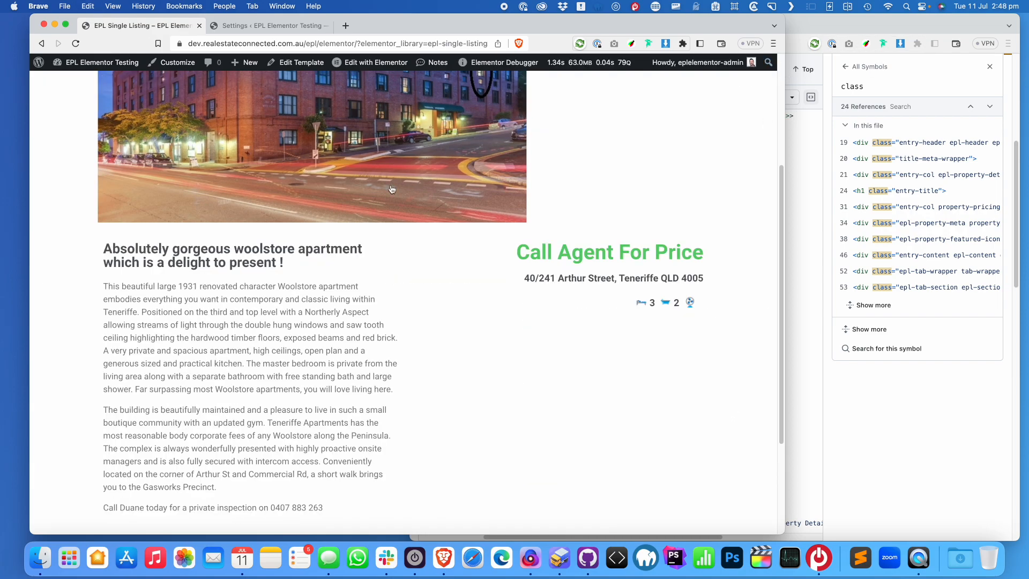
{"action": "mouse_move", "coordinate": [110, 66]}
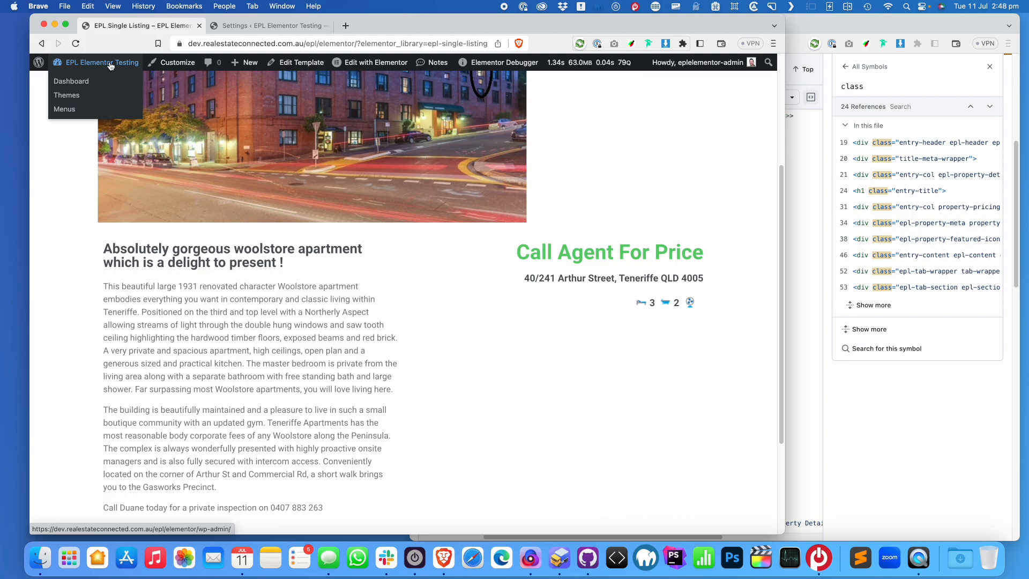
{"action": "left_click", "coordinate": [179, 63]}
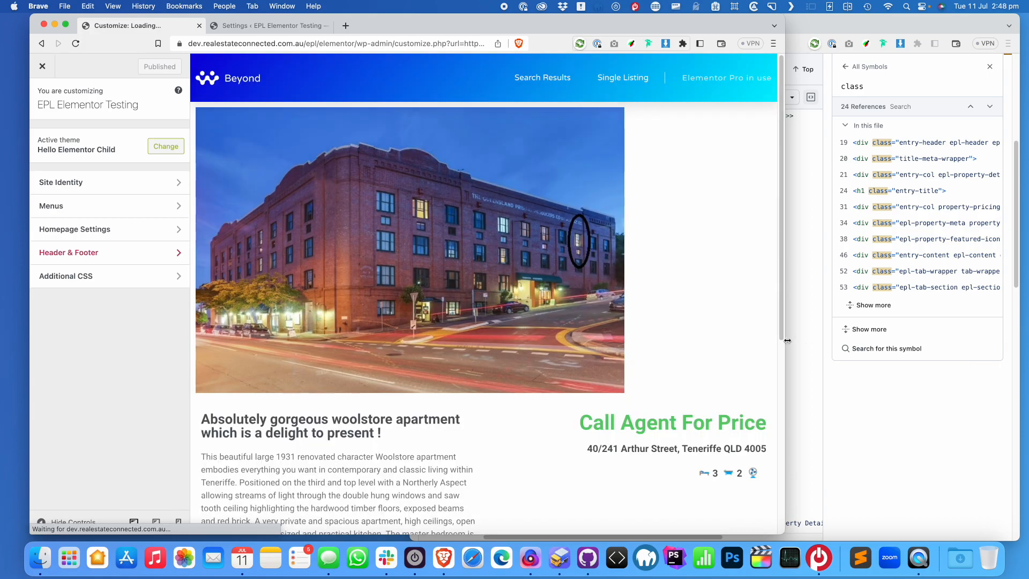
{"action": "left_click_drag", "start_coordinate": [785, 342], "coordinate": [912, 343]}
Paste the featured-icons selector with an opening brace into Additional CSS, and inspect the Bedrooms icon markup
{"action": "left_click", "coordinate": [160, 285]}
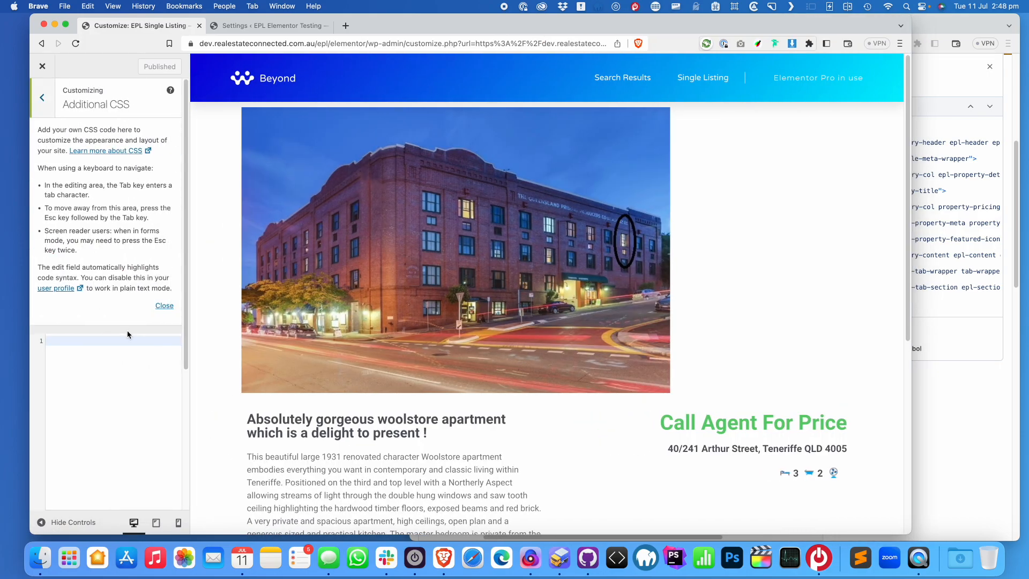
{"action": "left_click", "coordinate": [125, 400]}
{"action": "type", "text": ".epl-property-featured-icons"}
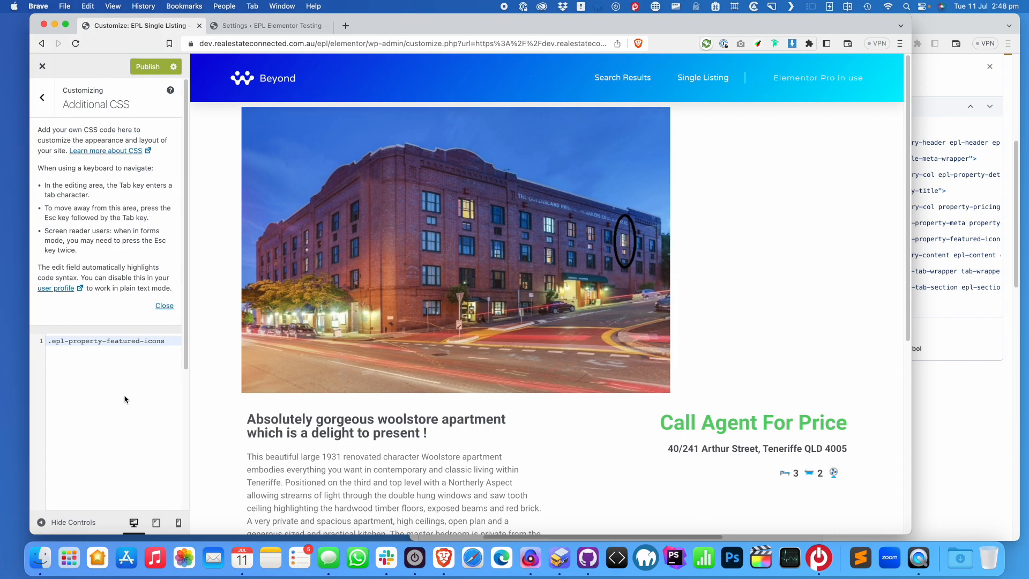
{"action": "type", "text": "{"}
{"action": "key", "text": "Return"}
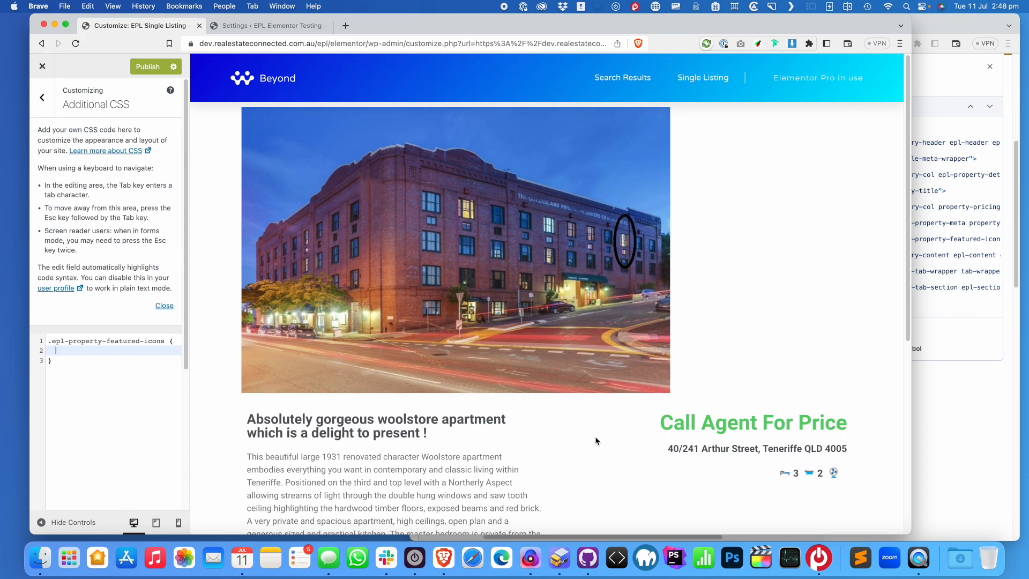
{"action": "left_click", "coordinate": [172, 346]}
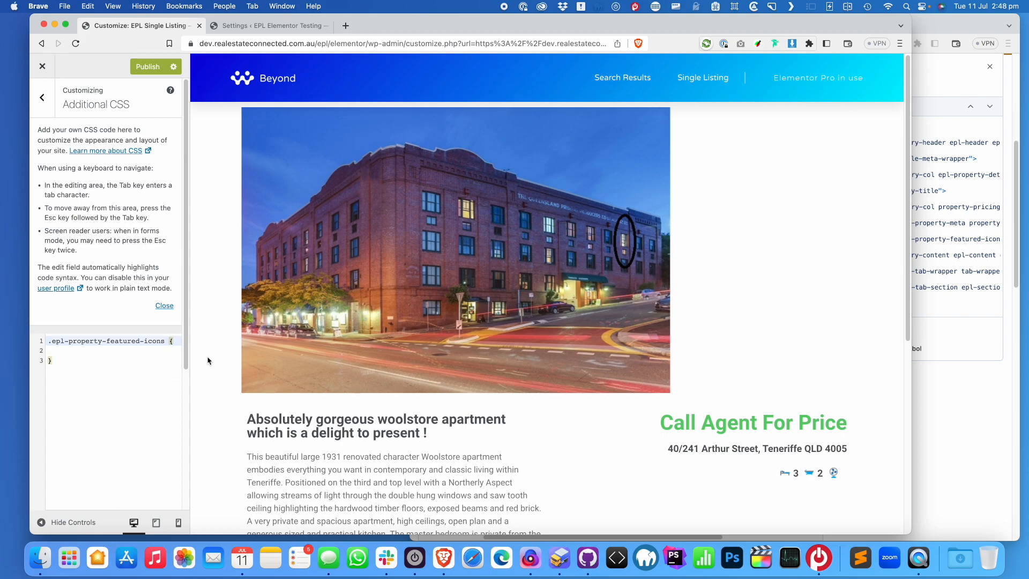
{"action": "right_click", "coordinate": [787, 474]}
{"action": "left_click", "coordinate": [809, 529]}
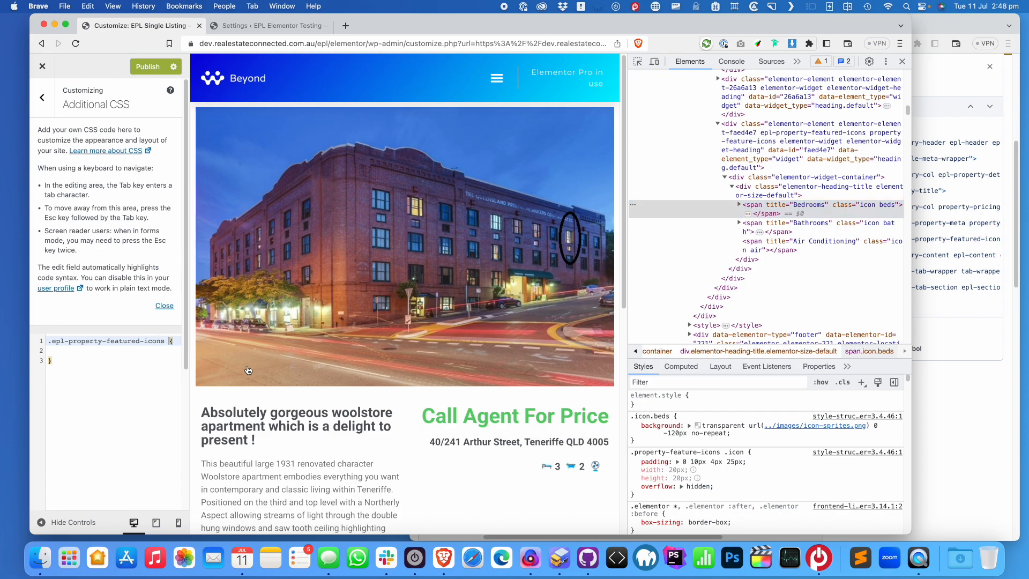
Extend the selector with .icon::before and add content: ''; inside the rule
{"action": "type", "text": ".icon:: before"}
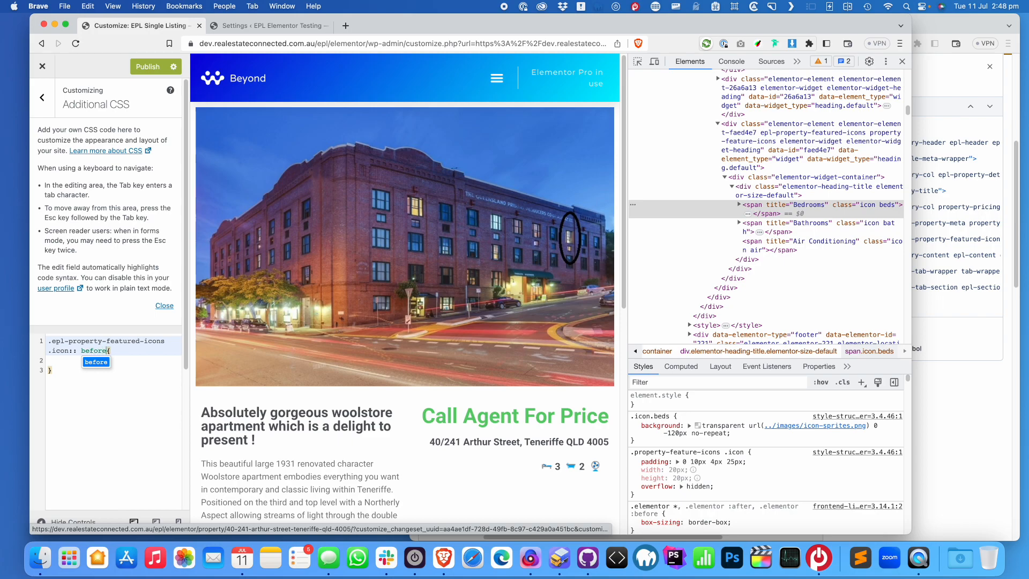
{"action": "left_click", "coordinate": [81, 353]}
{"action": "key", "text": "BackSpace"}
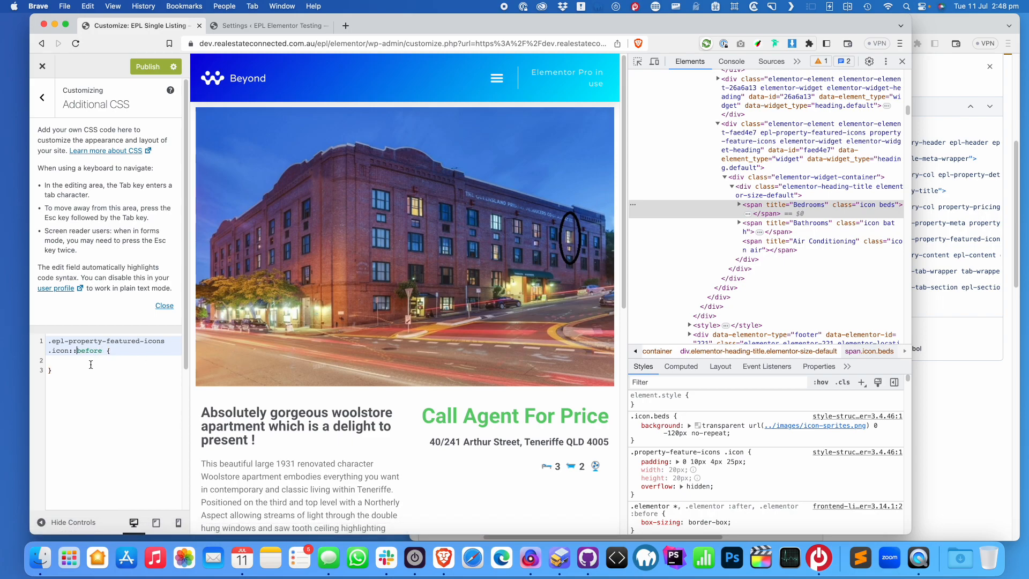
{"action": "left_click", "coordinate": [91, 364]}
{"action": "type", "text": "content: '';"}
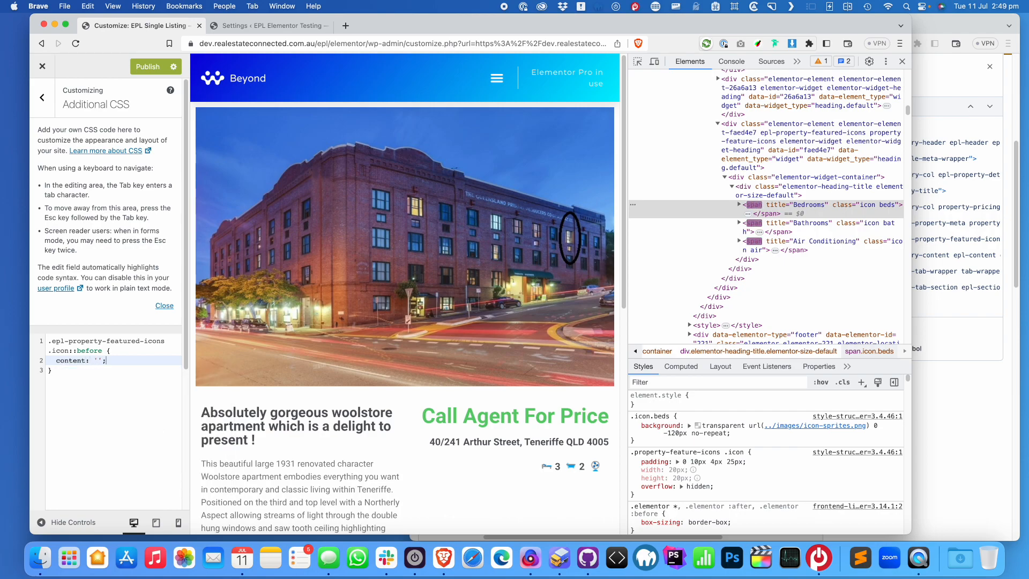
{"action": "type", "text": "fff"}
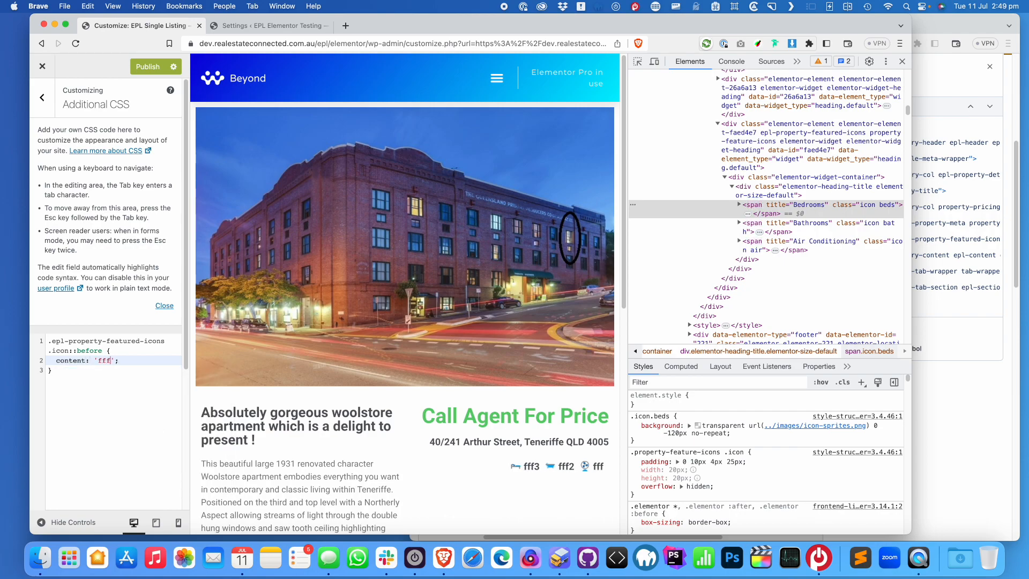
{"action": "key", "text": "BackSpace"}
{"action": "key", "text": "BackSpace"}
{"action": "key", "text": "BackSpace"}
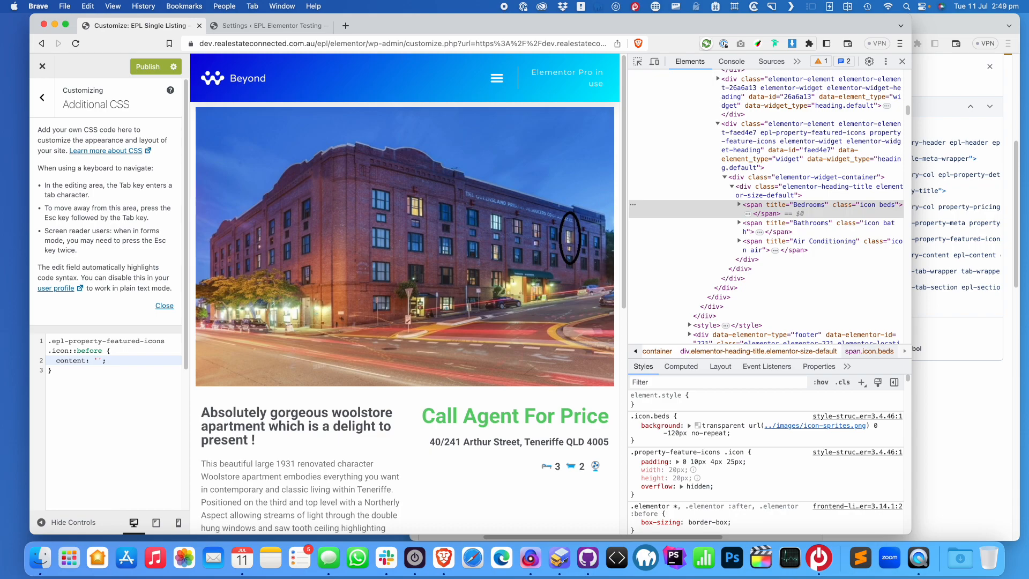
{"action": "left_click", "coordinate": [347, 30]}
On fontawesome.com, search the icons for 'bed' and open the solid bed icon showing Unicode f236
{"action": "type", "text": "fontawesome"}
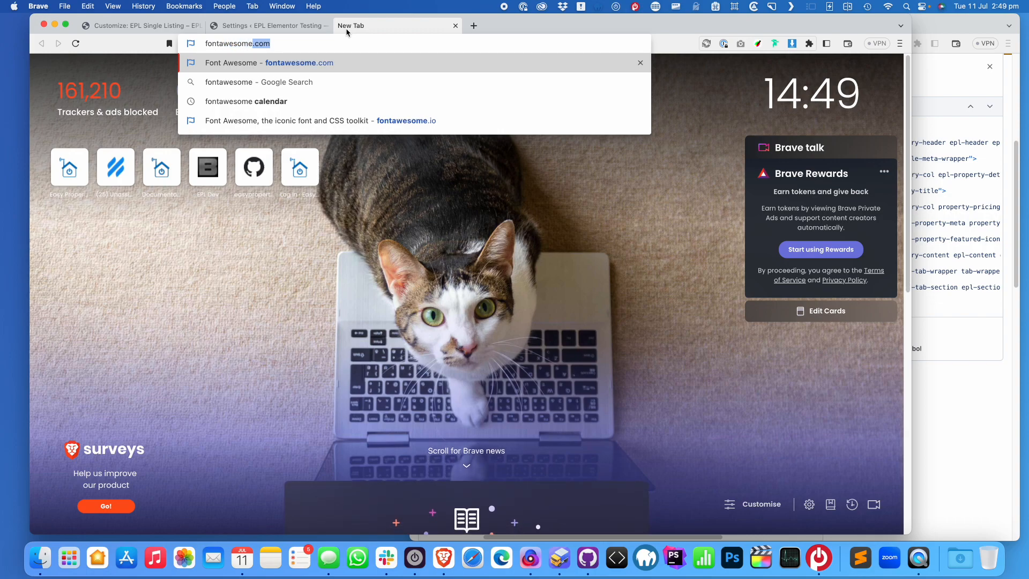
{"action": "key", "text": "Return"}
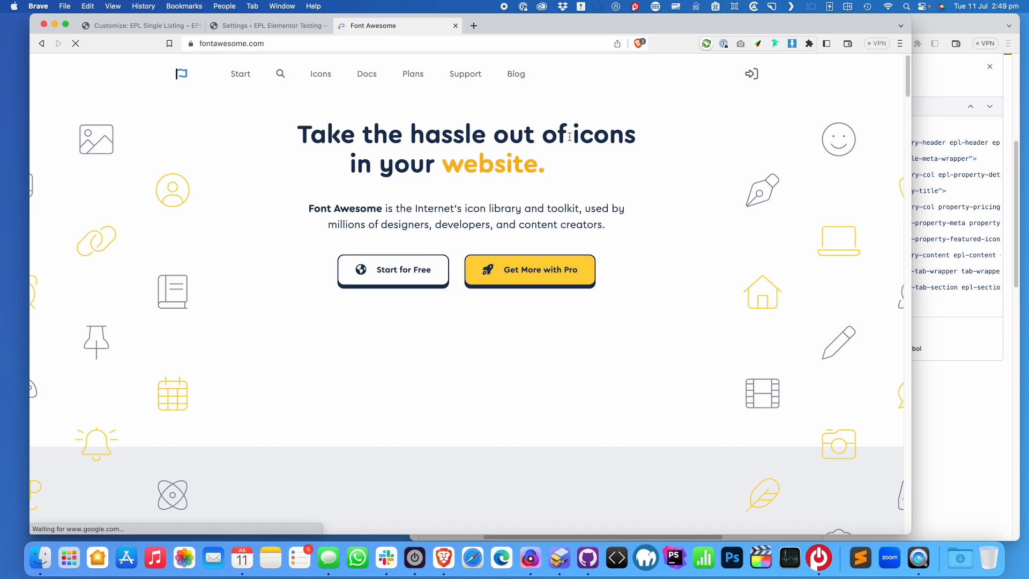
{"action": "left_click", "coordinate": [321, 75]}
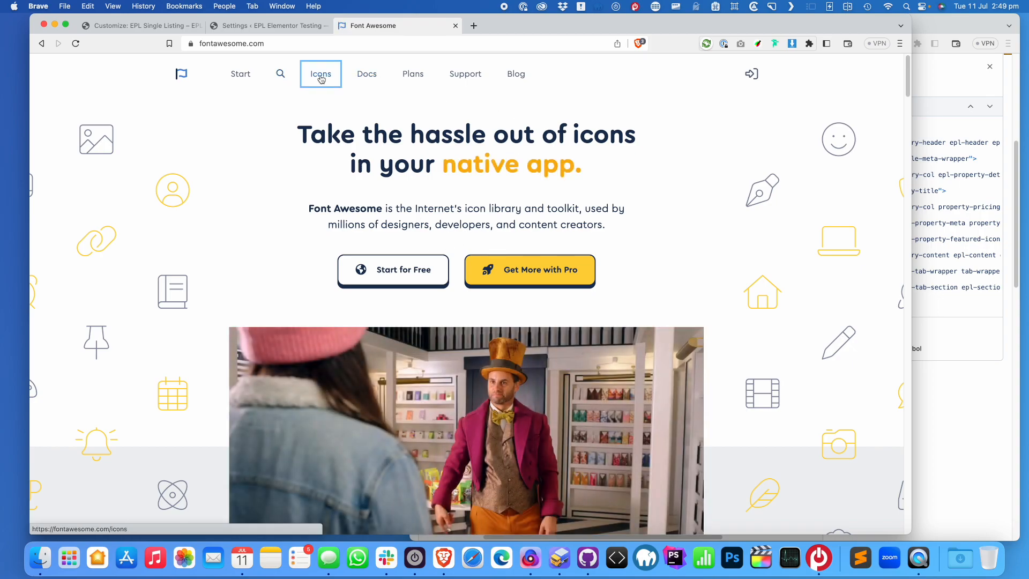
{"action": "type", "text": "bewd"}
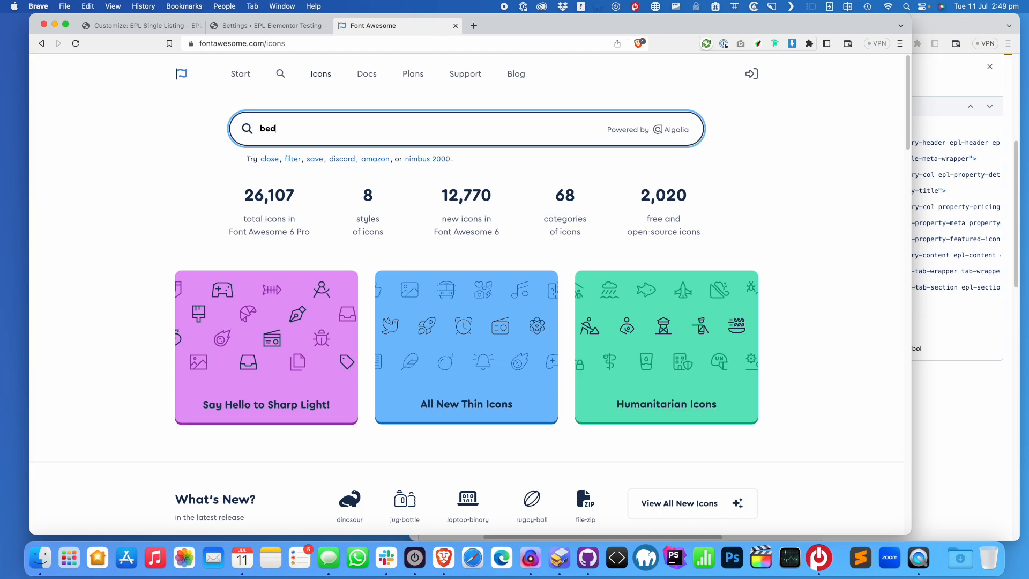
{"action": "key", "text": "Return"}
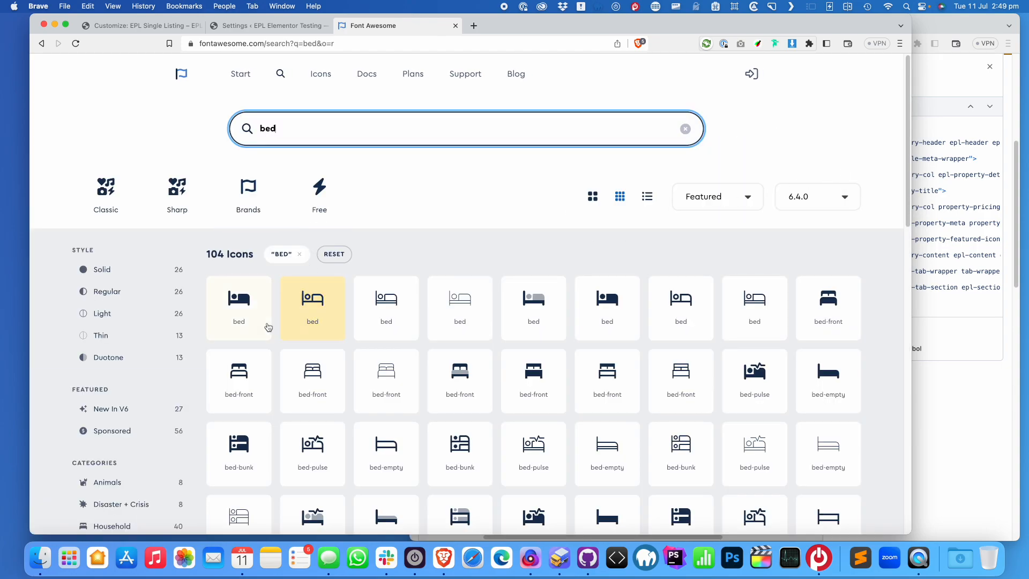
{"action": "left_click", "coordinate": [267, 324]}
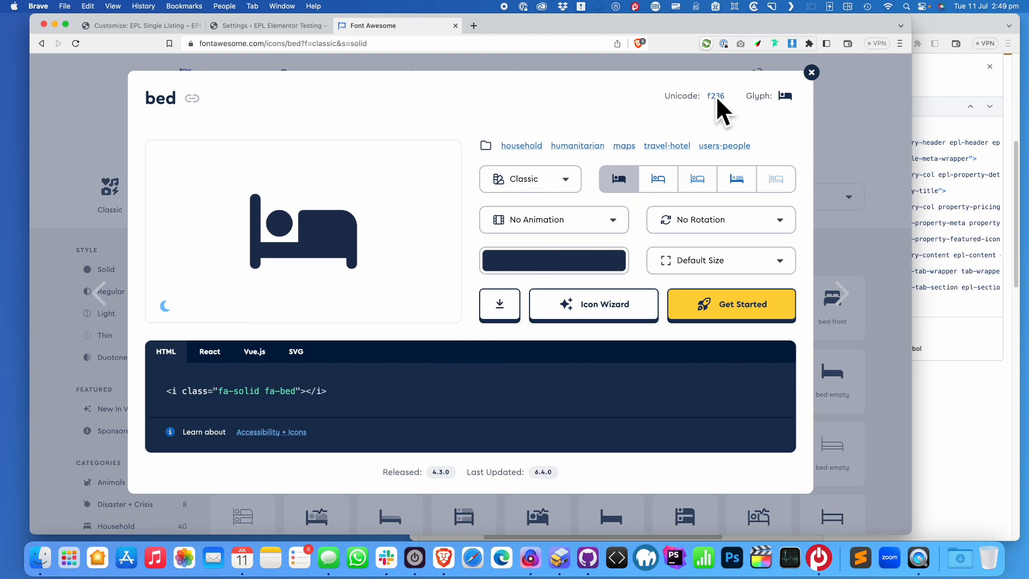
Set the icon rule's content to '\f236' and add a font-family declaration for Font Awesome
{"action": "left_click", "coordinate": [157, 28]}
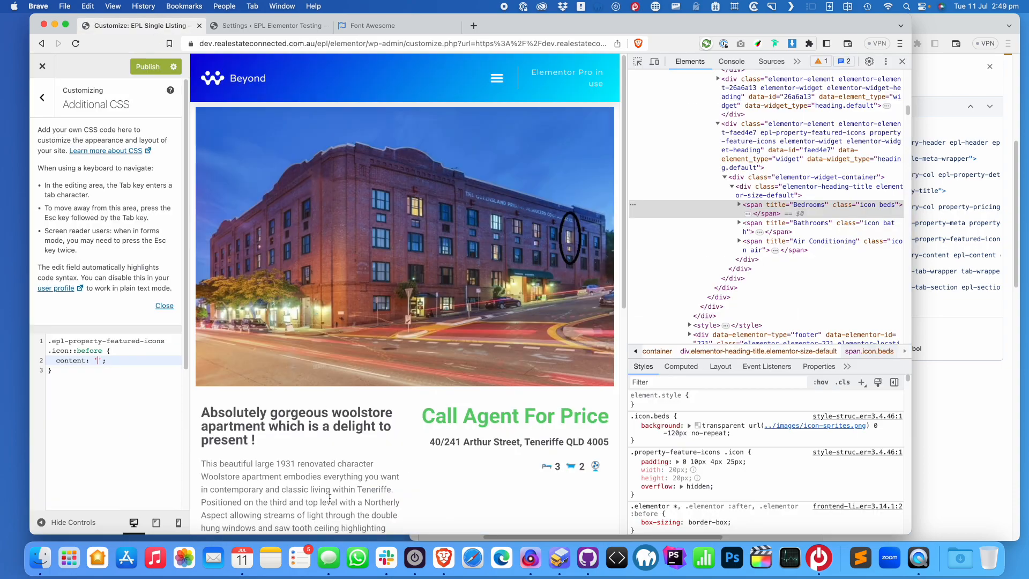
{"action": "type", "text": "/f236"}
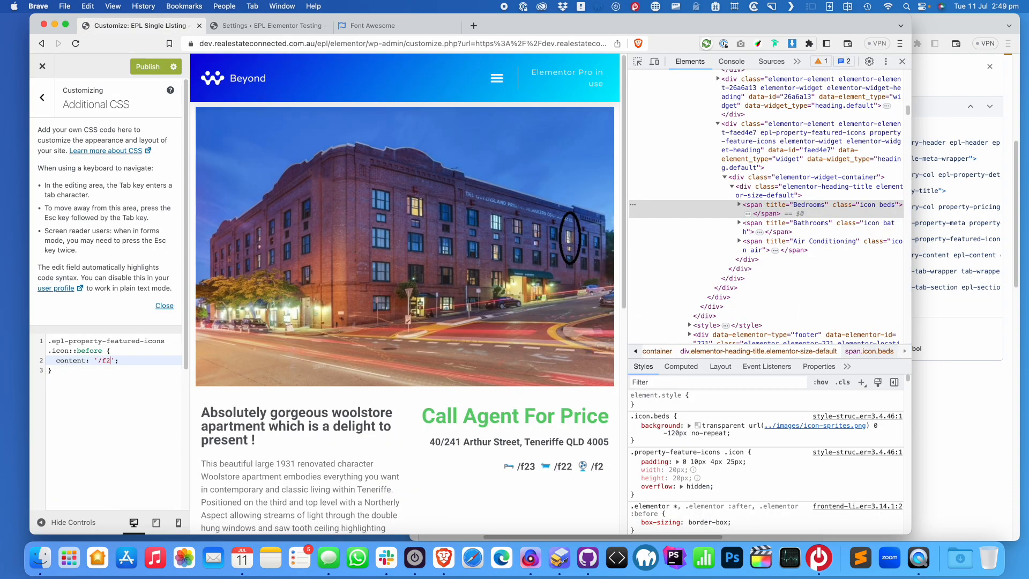
{"action": "key", "text": "BackSpace"}
{"action": "key", "text": "BackSpace"}
{"action": "key", "text": "BackSpace"}
{"action": "key", "text": "BackSpace"}
{"action": "key", "text": "BackSpace"}
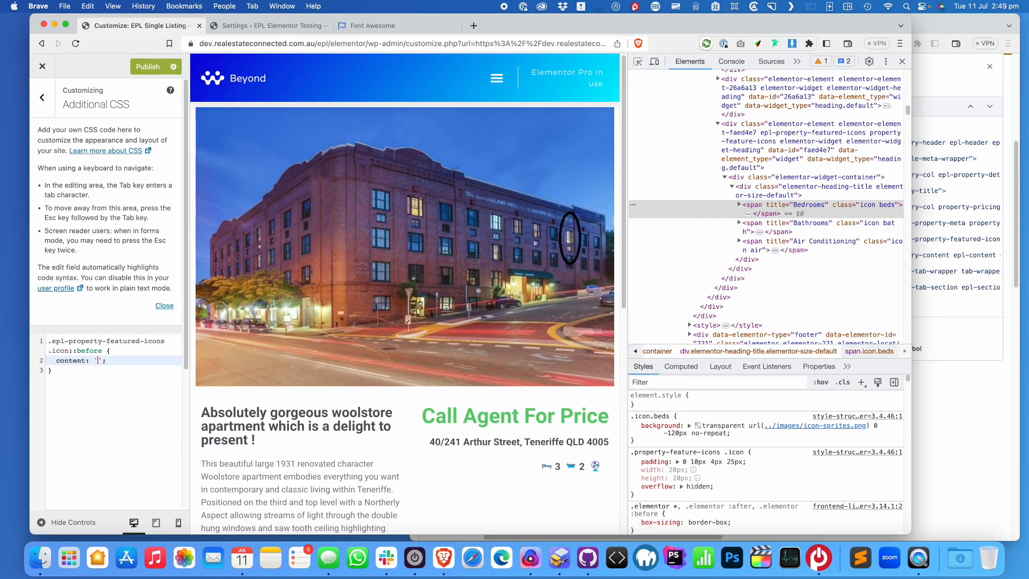
{"action": "type", "text": "\\f236"}
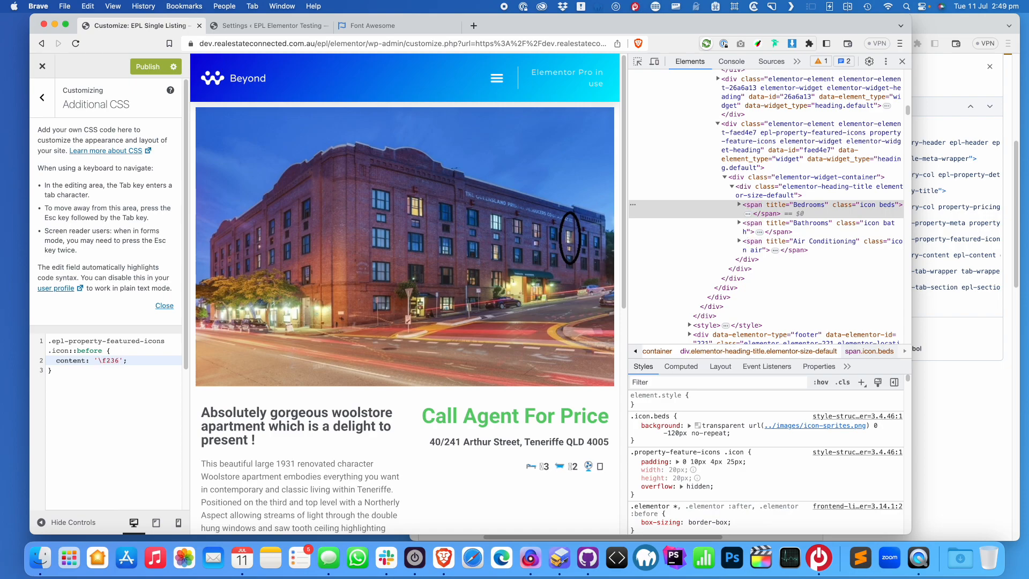
{"action": "key", "text": "End"}
{"action": "key", "text": "Return"}
{"action": "type", "text": "fot"}
{"action": "key", "text": "BackSpace"}
{"action": "type", "text": "t"}
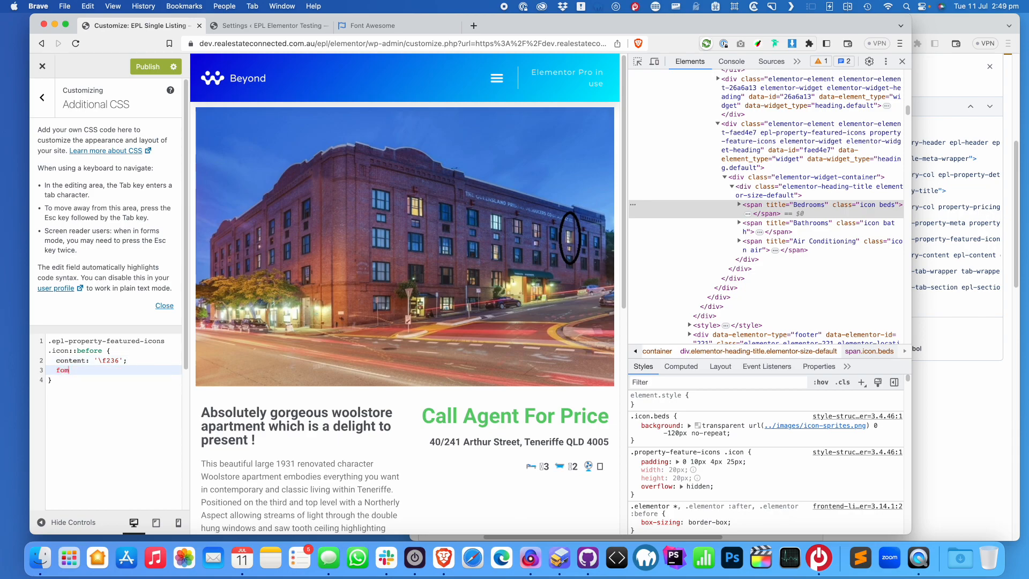
{"action": "key", "text": "BackSpace"}
{"action": "type", "text": "nt-f"}
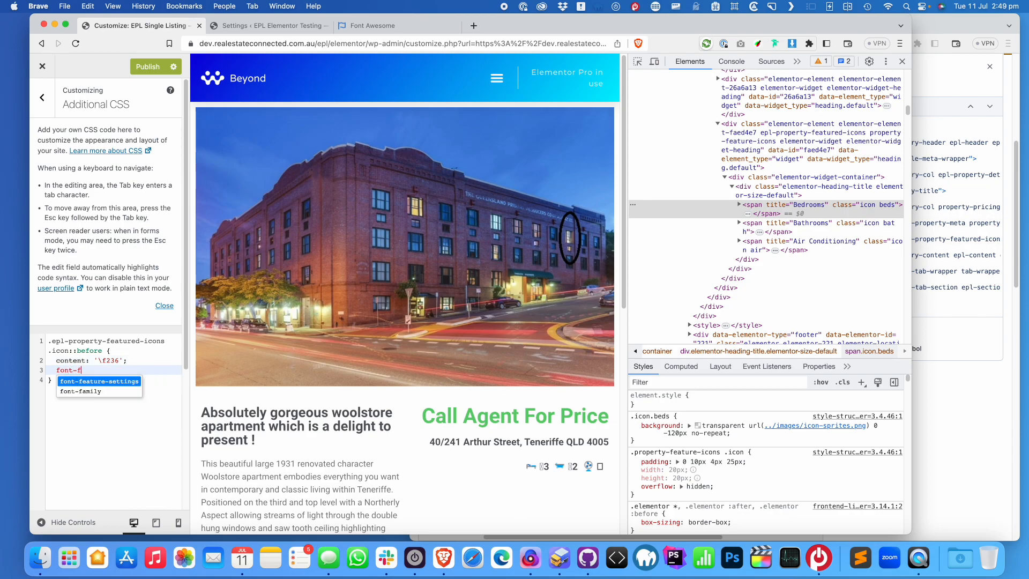
{"action": "type", "text": "amily: ''"}
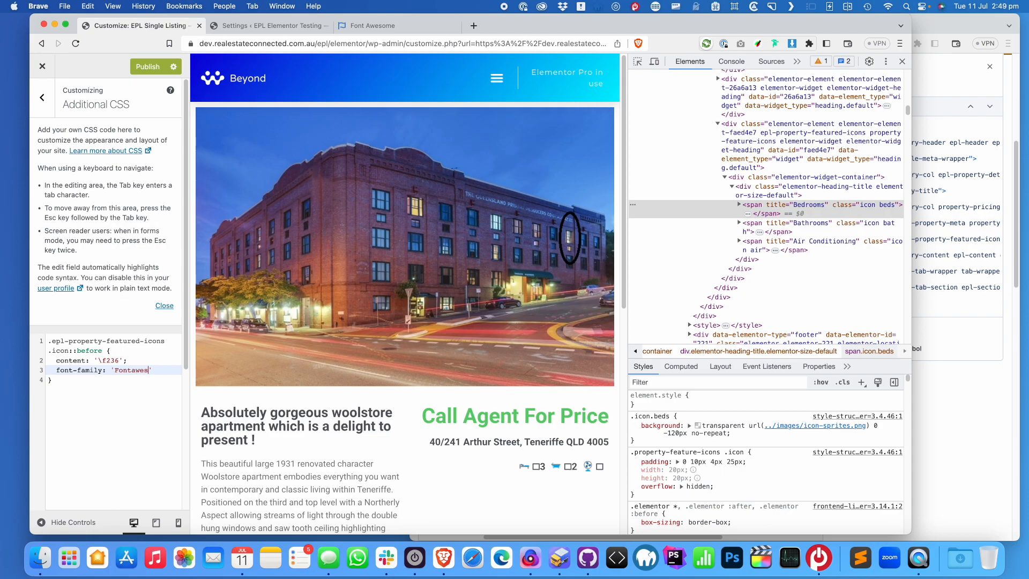
{"action": "type", "text": "Fontawesome Free"}
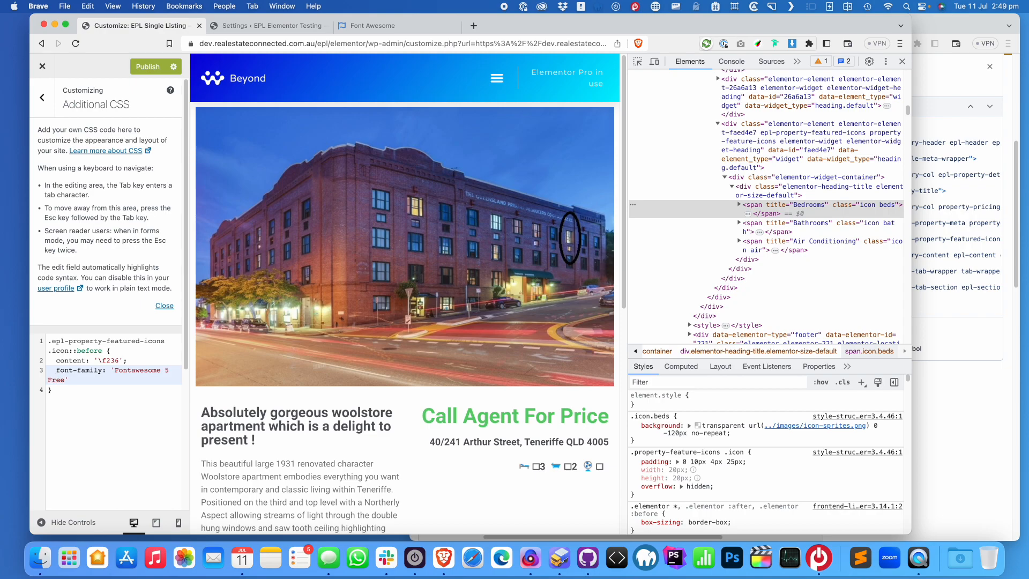
Publish the CSS, add font-weight: 900, and correct the Font Awesome font name's spelling
{"action": "scroll", "coordinate": [499, 273], "scroll_direction": "down", "scroll_amount": 3}
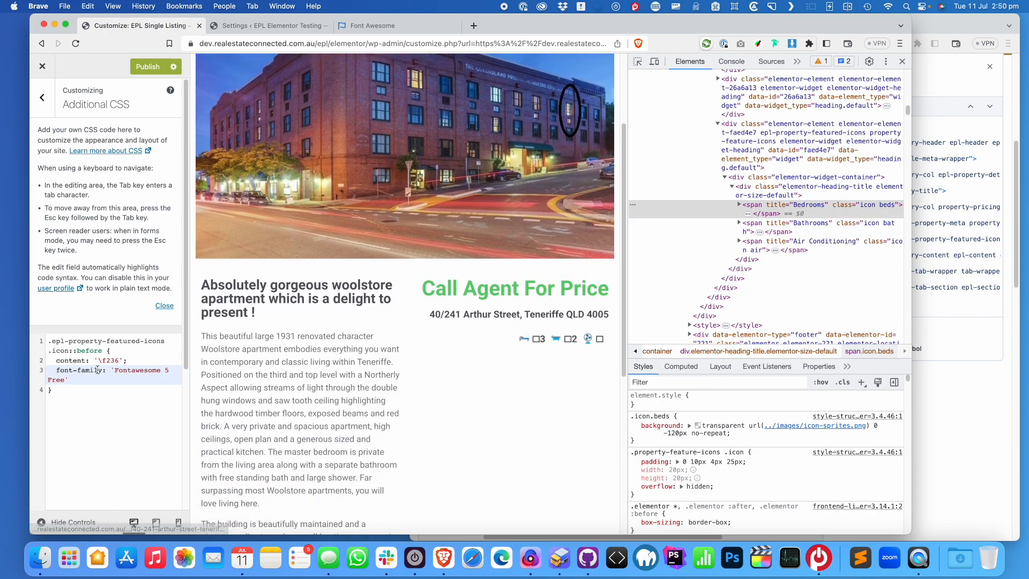
{"action": "left_click", "coordinate": [151, 70]}
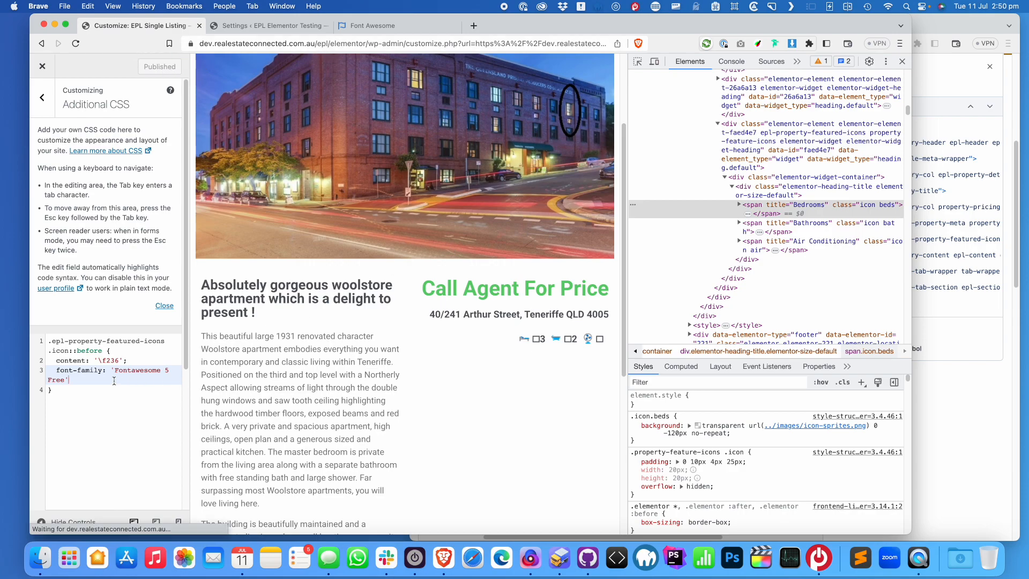
{"action": "type", "text": ";"}
{"action": "key", "text": "Return"}
{"action": "type", "text": "font-weight: 900"}
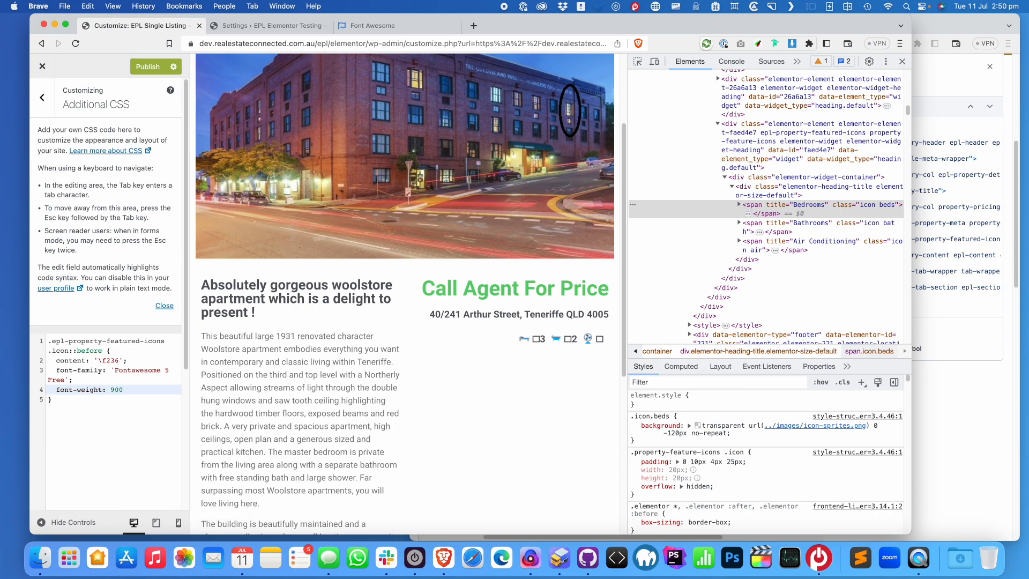
{"action": "left_click", "coordinate": [136, 371]}
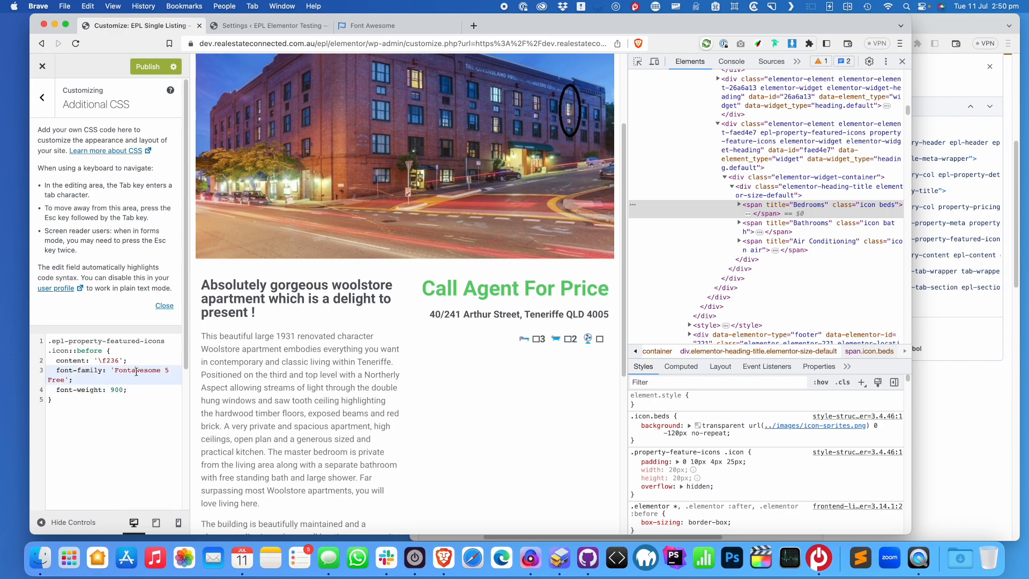
{"action": "type", "text": "A"}
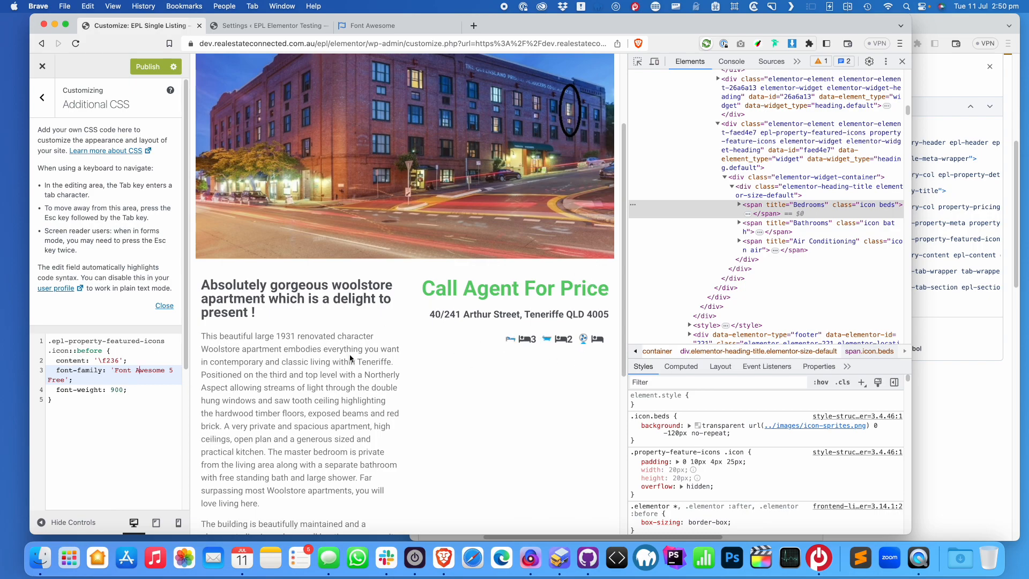
Duplicate the icon rule, drop the copy's font lines, and rename its selector to .icon.bath::before
{"action": "left_click_drag", "start_coordinate": [57, 418], "coordinate": [38, 337]}
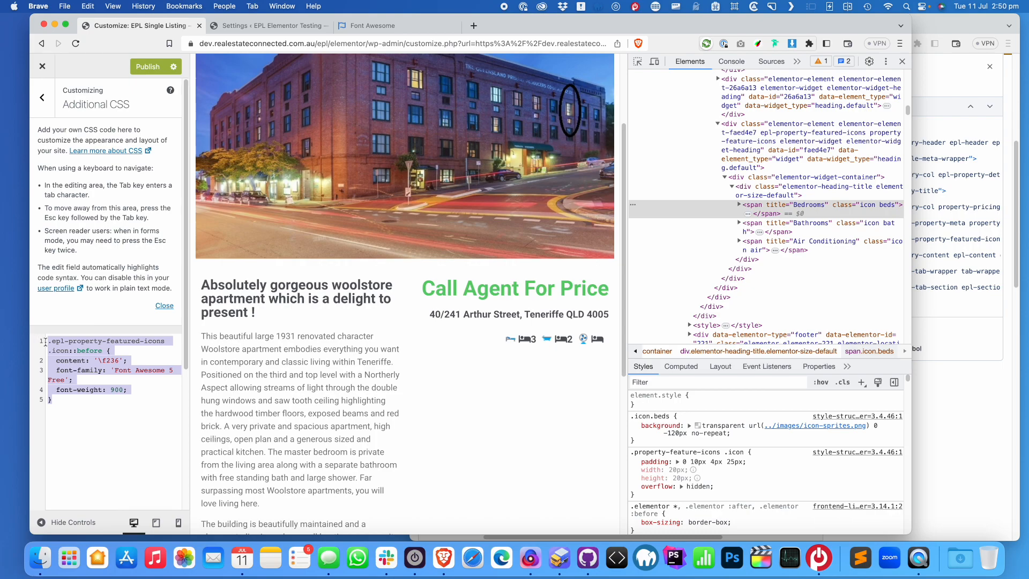
{"action": "left_click", "coordinate": [82, 384]}
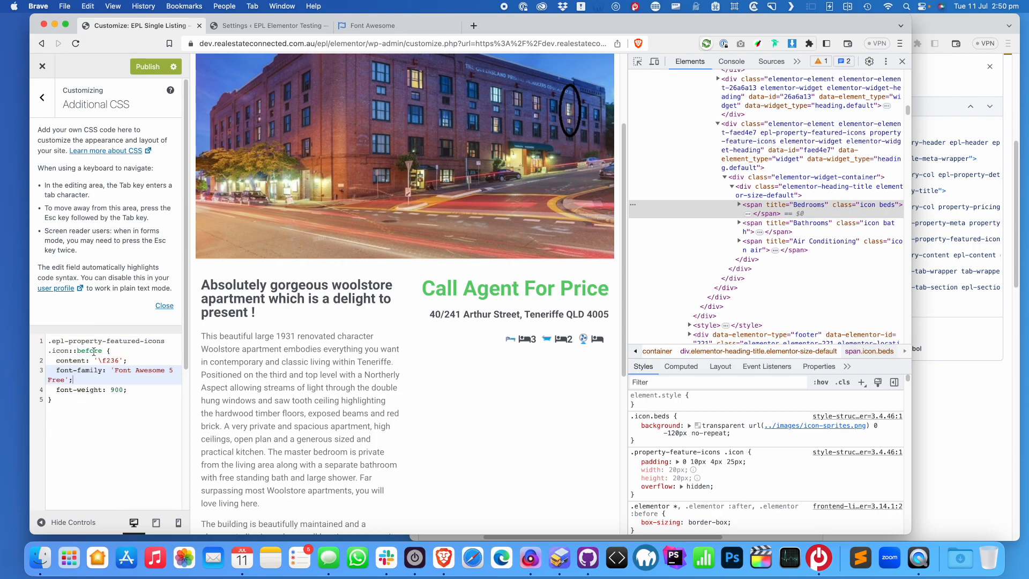
{"action": "key", "text": "super+a"}
{"action": "key", "text": "super+c"}
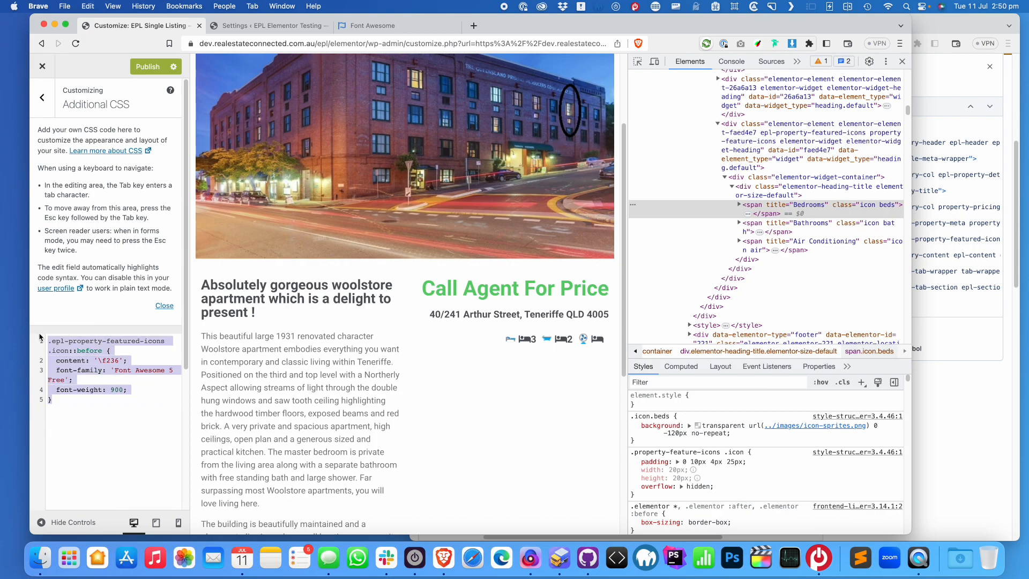
{"action": "left_click", "coordinate": [75, 406]}
{"action": "key", "text": "Return"}
{"action": "key", "text": "super+v"}
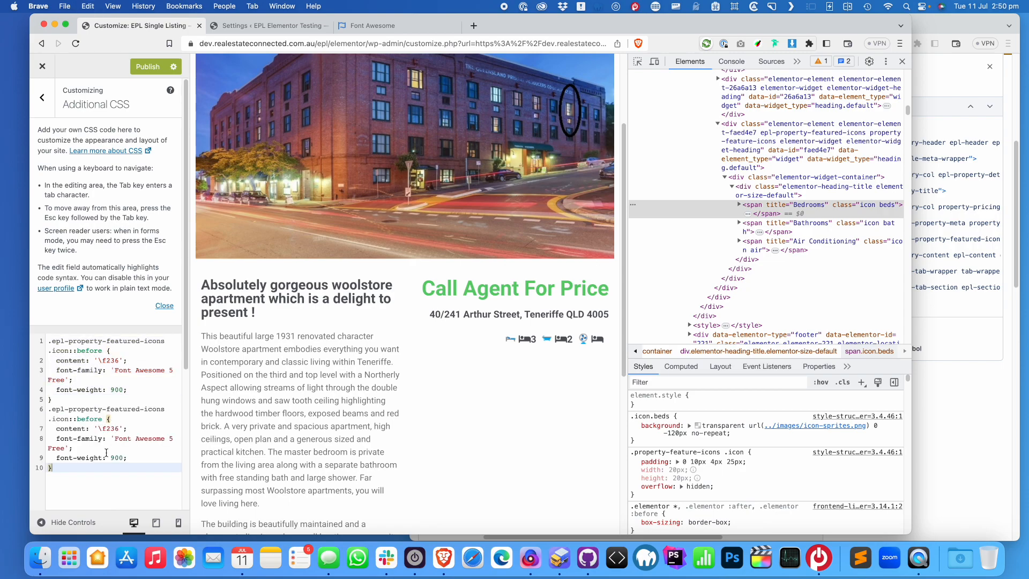
{"action": "left_click_drag", "start_coordinate": [126, 458], "coordinate": [128, 429]}
{"action": "key", "text": "BackSpace"}
{"action": "left_click", "coordinate": [68, 420]}
{"action": "type", "text": ".bath"}
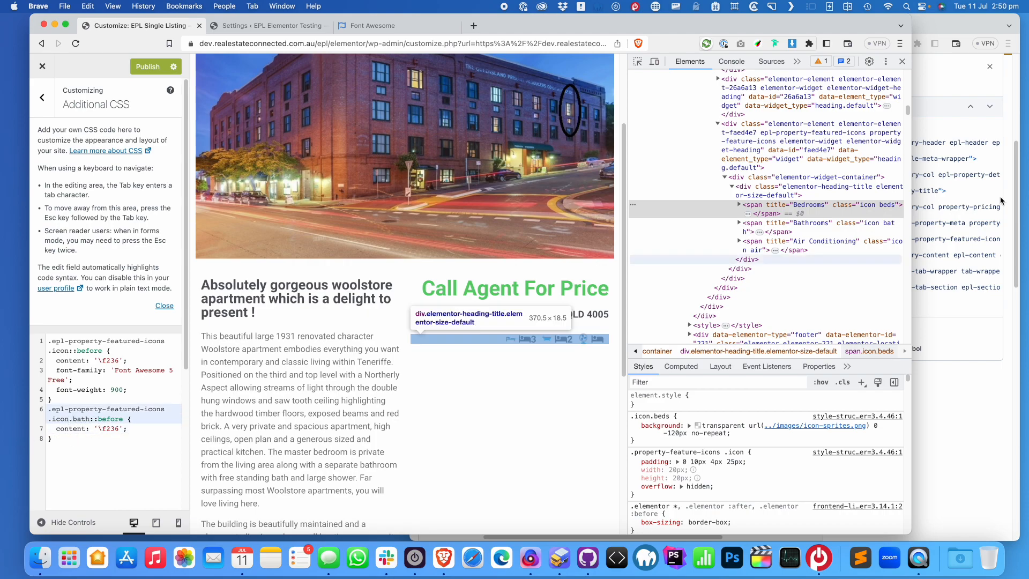
{"action": "left_click", "coordinate": [376, 25]}
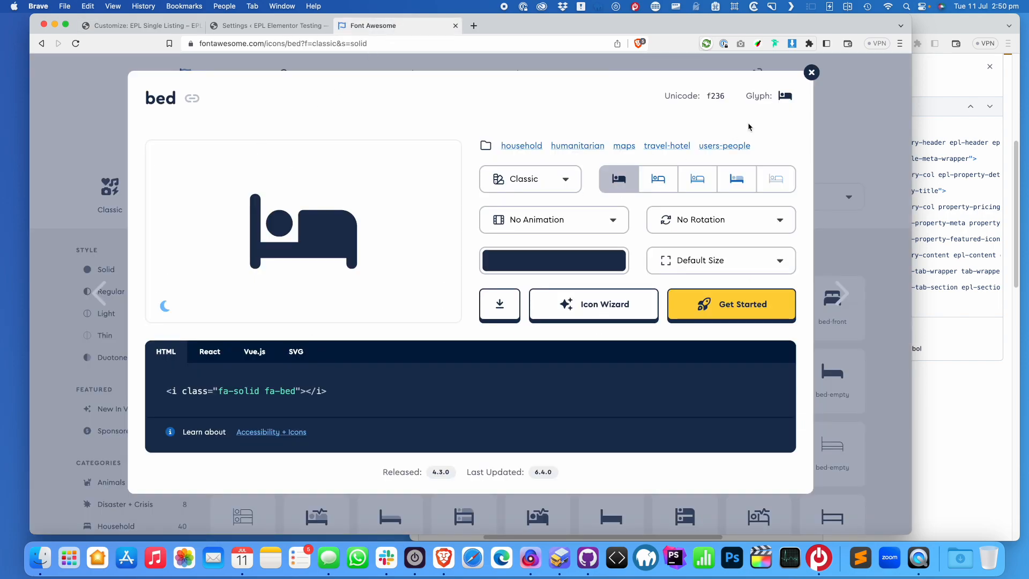
Search Font Awesome for 'bath', open the solid bath icon, and copy its Unicode f2cd
{"action": "left_click", "coordinate": [811, 72]}
{"action": "double_click", "coordinate": [330, 130]}
{"action": "type", "text": "bath"}
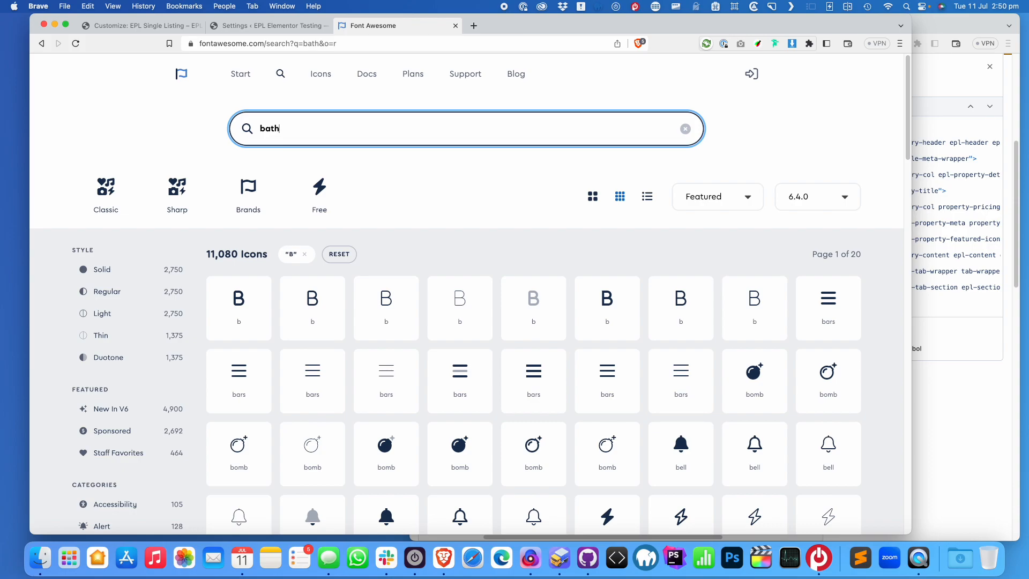
{"action": "left_click", "coordinate": [239, 300]}
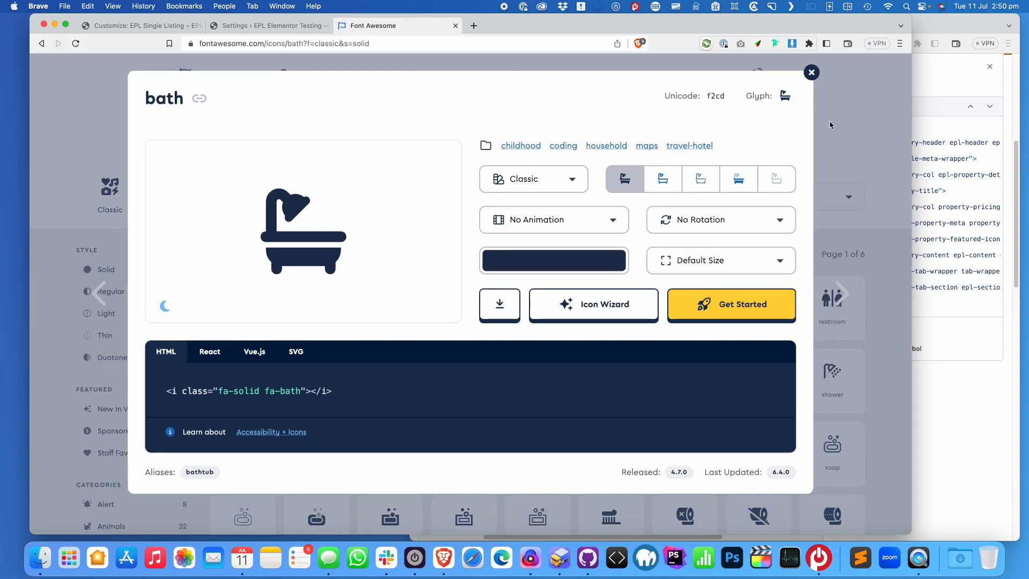
{"action": "left_click", "coordinate": [715, 97]}
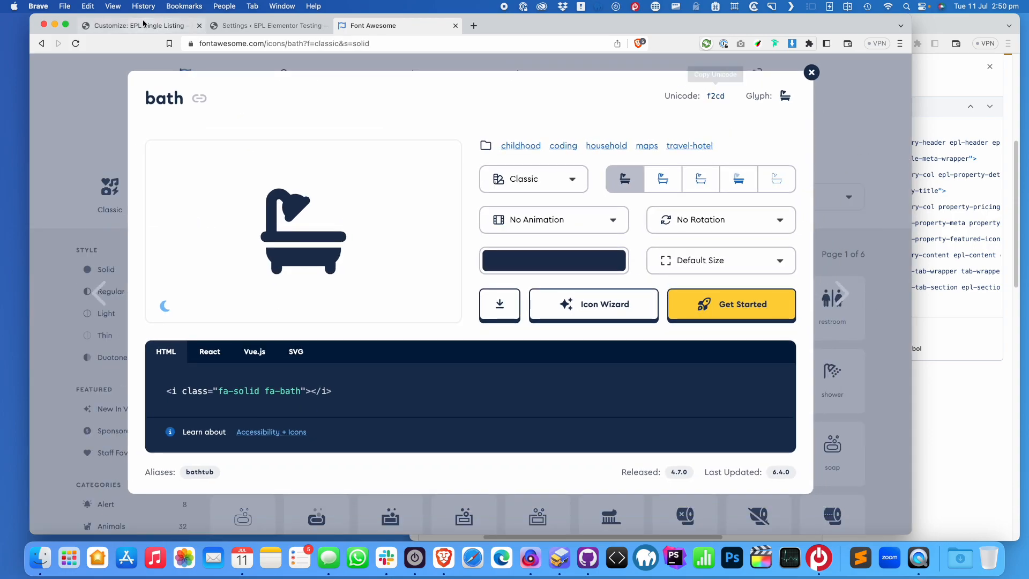
{"action": "left_click", "coordinate": [140, 25]}
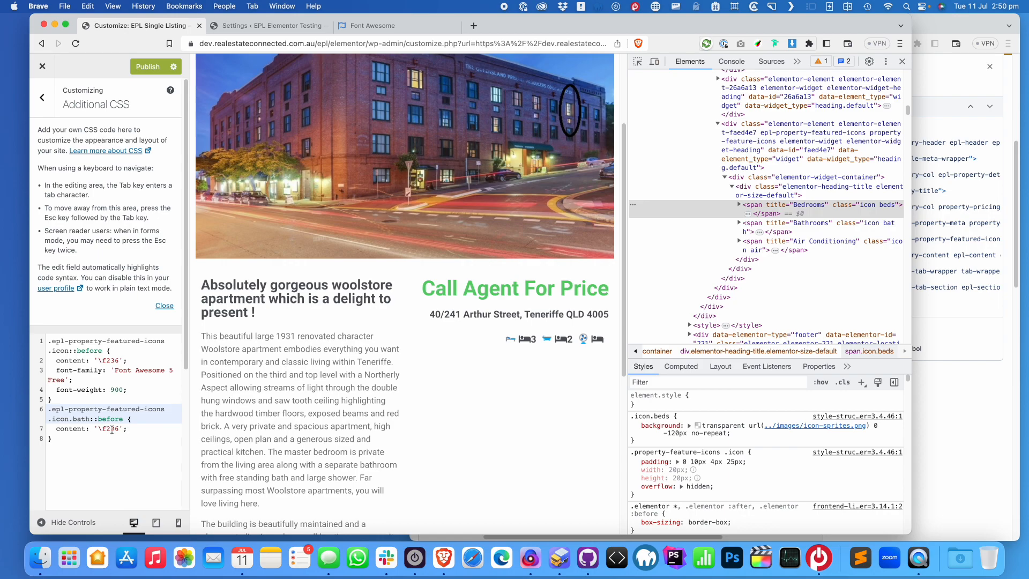
Change the .icon.bath::before content code from '\f236' to '\f2cd'
{"action": "left_click_drag", "start_coordinate": [111, 430], "coordinate": [118, 430]}
{"action": "type", "text": "cd"}
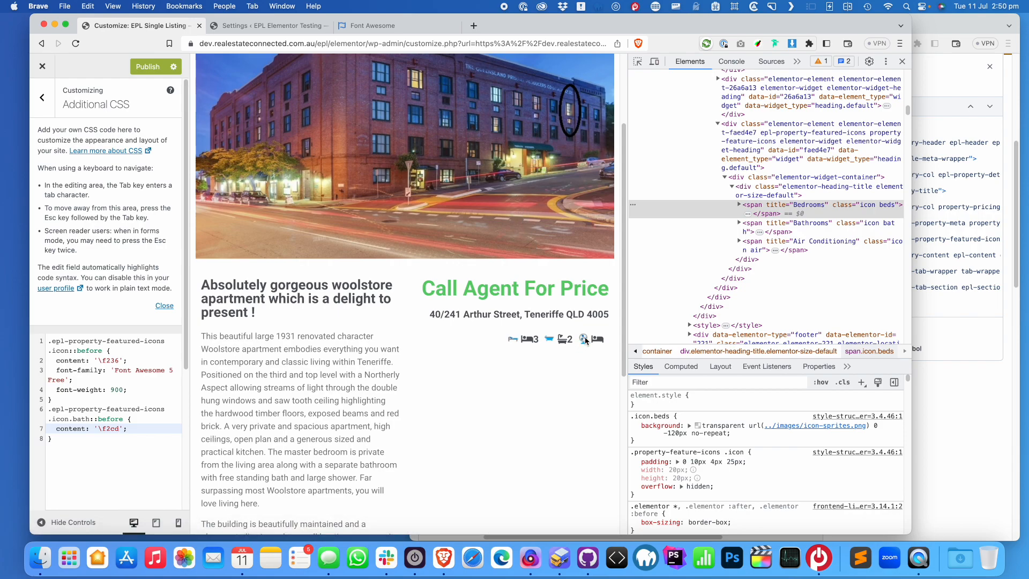
{"action": "left_click", "coordinate": [381, 25]}
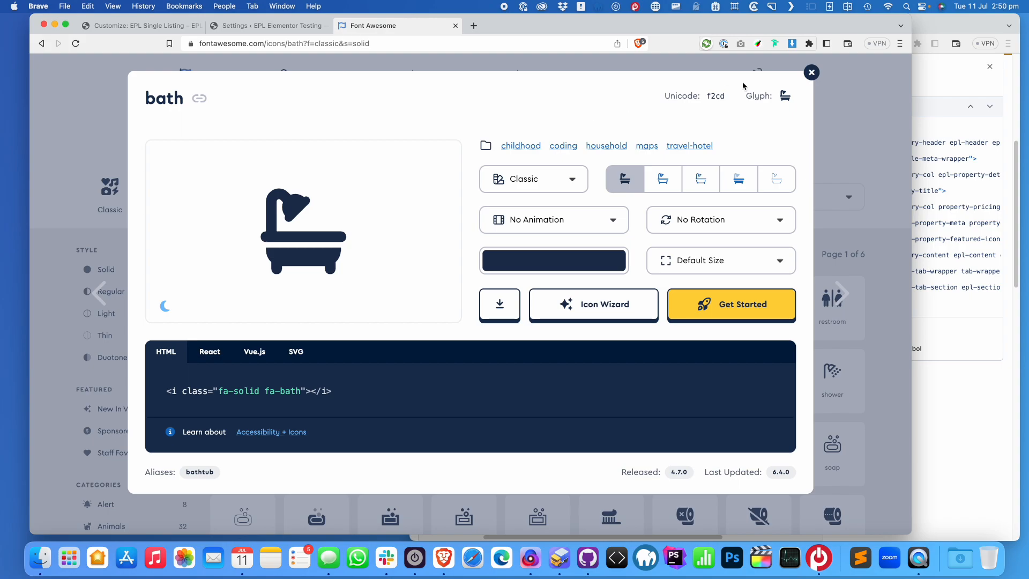
Search Font Awesome for 'fan' and open the solid fan icon showing Unicode f863
{"action": "left_click", "coordinate": [811, 72]}
{"action": "double_click", "coordinate": [279, 125]}
{"action": "type", "text": "fan"}
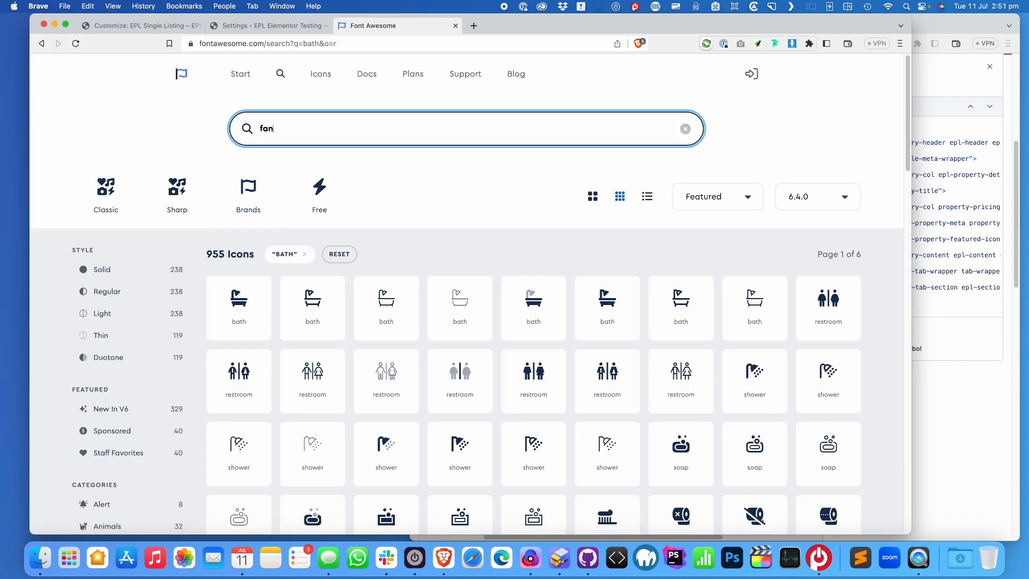
{"action": "left_click", "coordinate": [255, 308]}
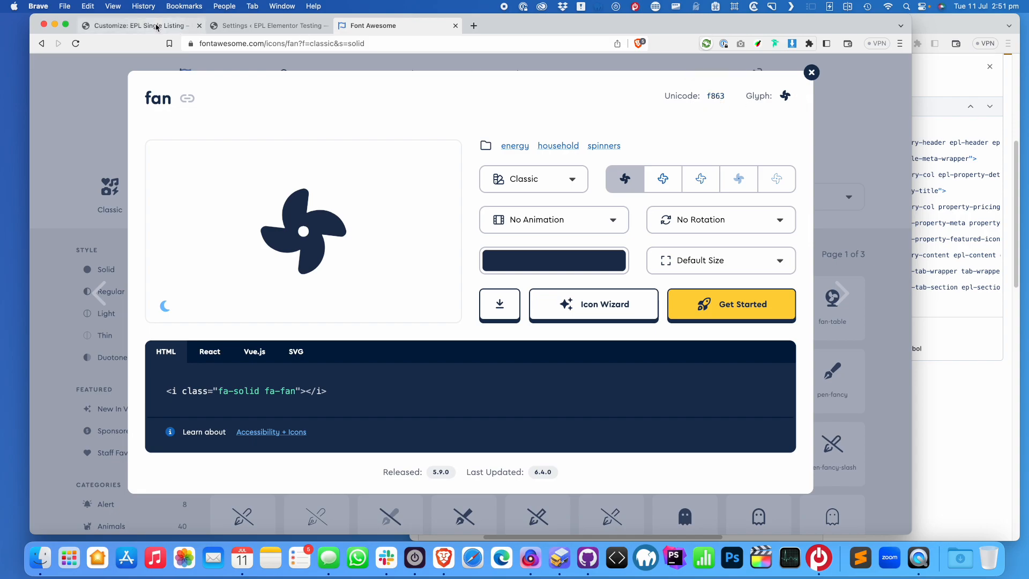
{"action": "left_click", "coordinate": [179, 29]}
{"action": "left_click_drag", "start_coordinate": [54, 438], "coordinate": [47, 413]}
{"action": "key", "text": "super+c"}
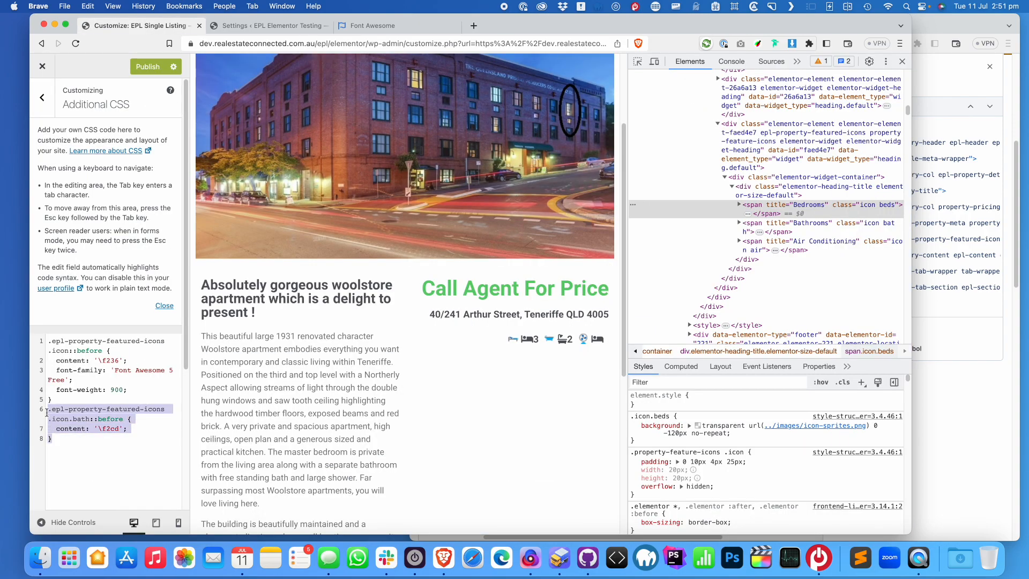
Paste a copy of the bath rule, rename it .icon.air::before, and begin replacing its code with '\f863'
{"action": "left_click", "coordinate": [64, 441]}
{"action": "key", "text": "Return"}
{"action": "key", "text": "super+v"}
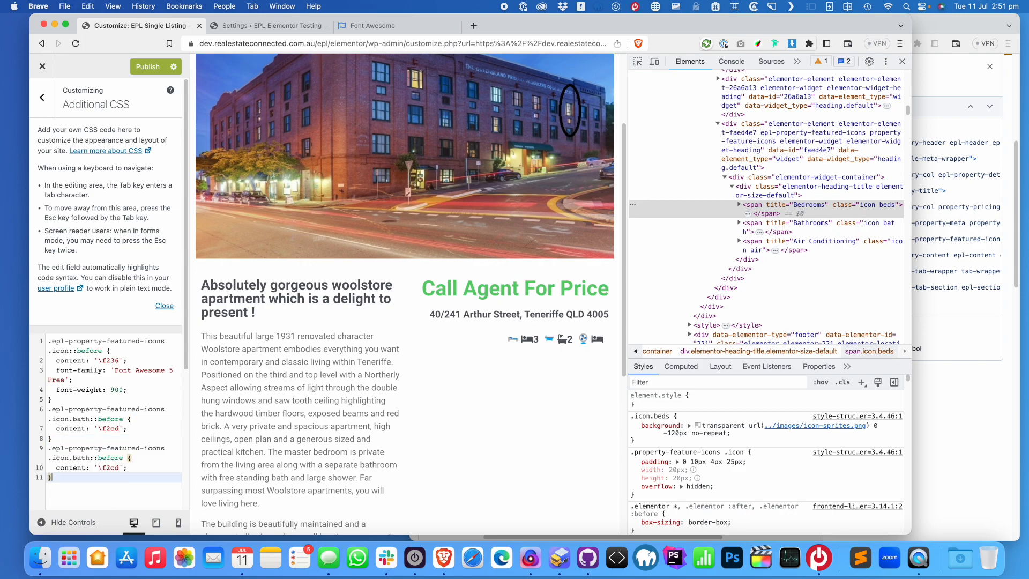
{"action": "double_click", "coordinate": [83, 458]}
{"action": "type", "text": "air"}
{"action": "double_click", "coordinate": [105, 468]}
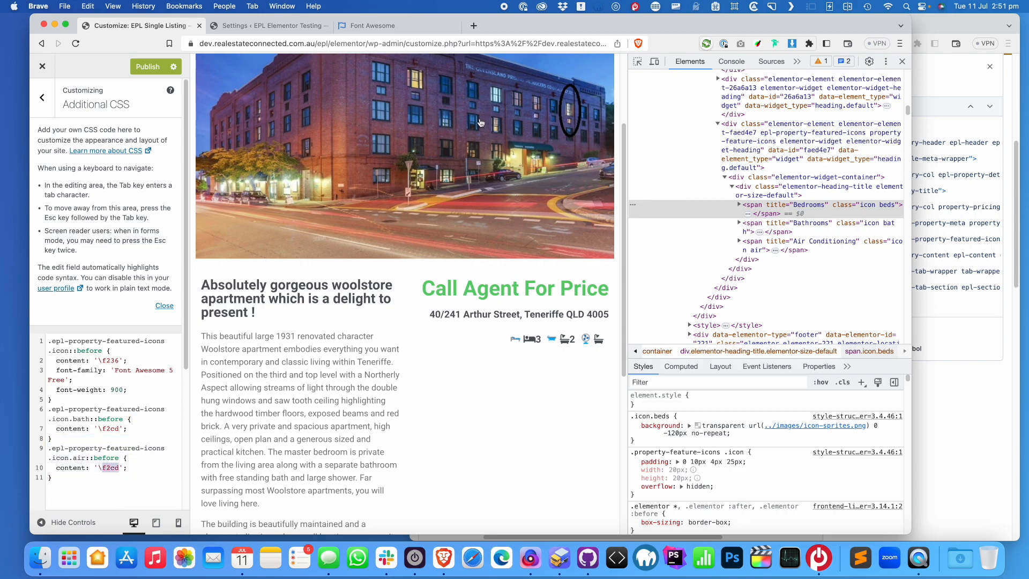
{"action": "type", "text": "f8"}
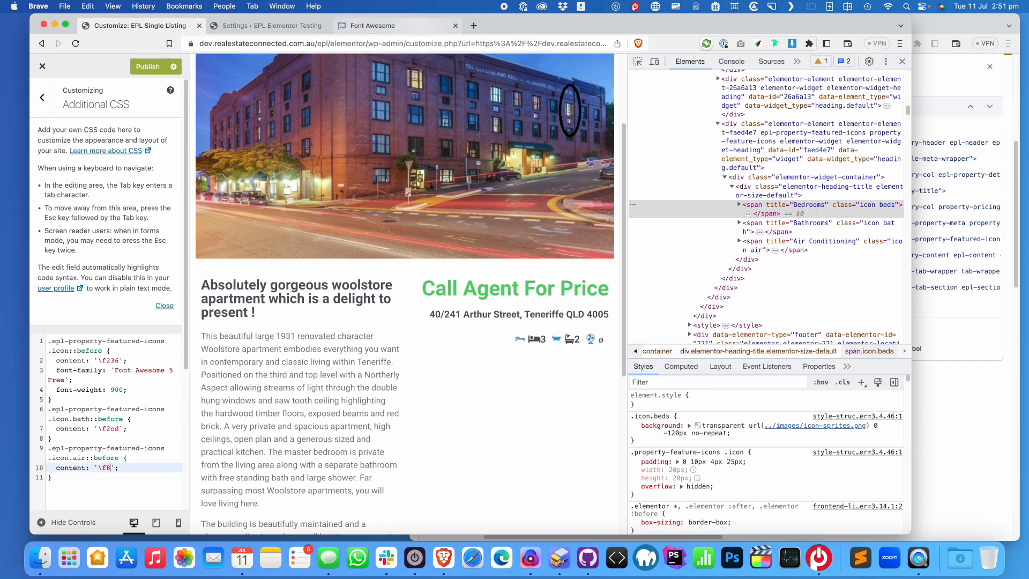
{"action": "type", "text": "63"}
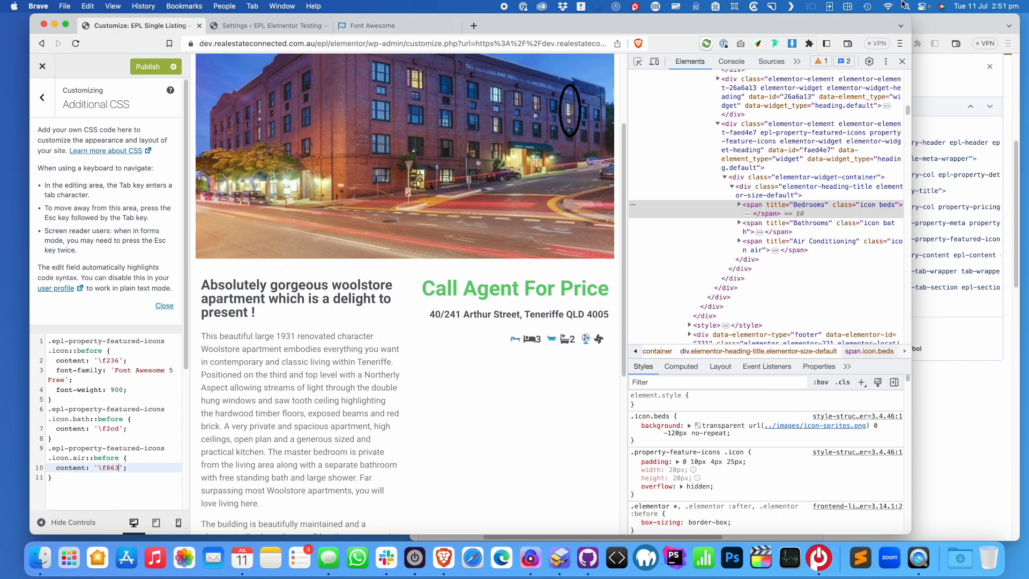
Inspect the Bathrooms and Bedrooms feature spans and their count values in DevTools
{"action": "left_click", "coordinate": [739, 223]}
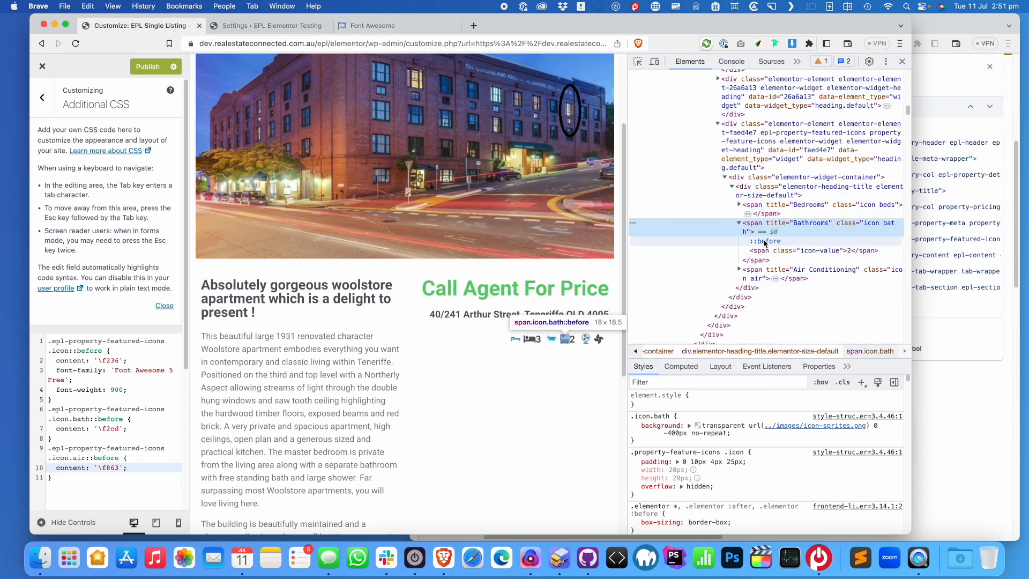
{"action": "left_click", "coordinate": [836, 250]}
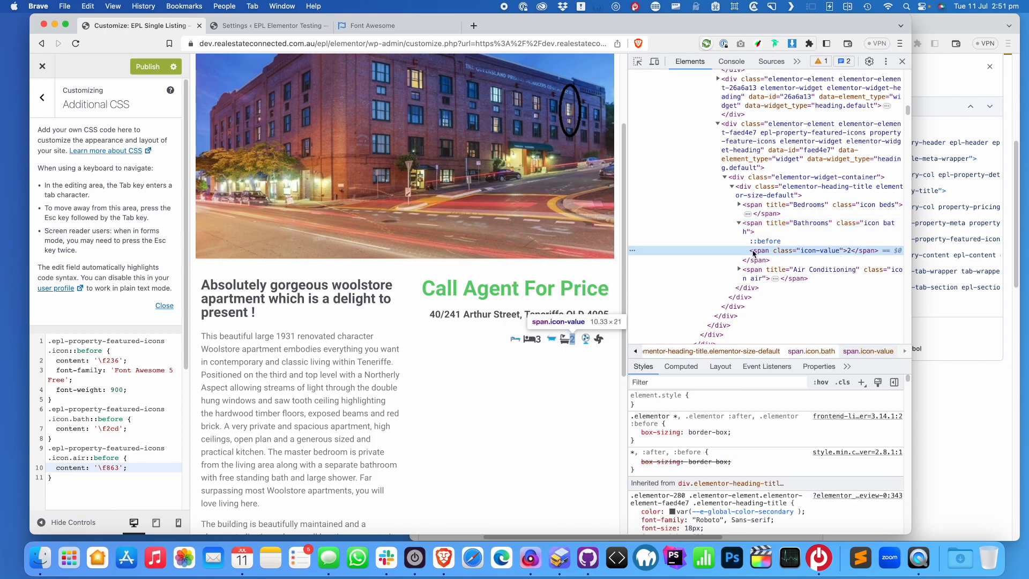
{"action": "left_click", "coordinate": [739, 204]}
{"action": "left_click", "coordinate": [756, 208]}
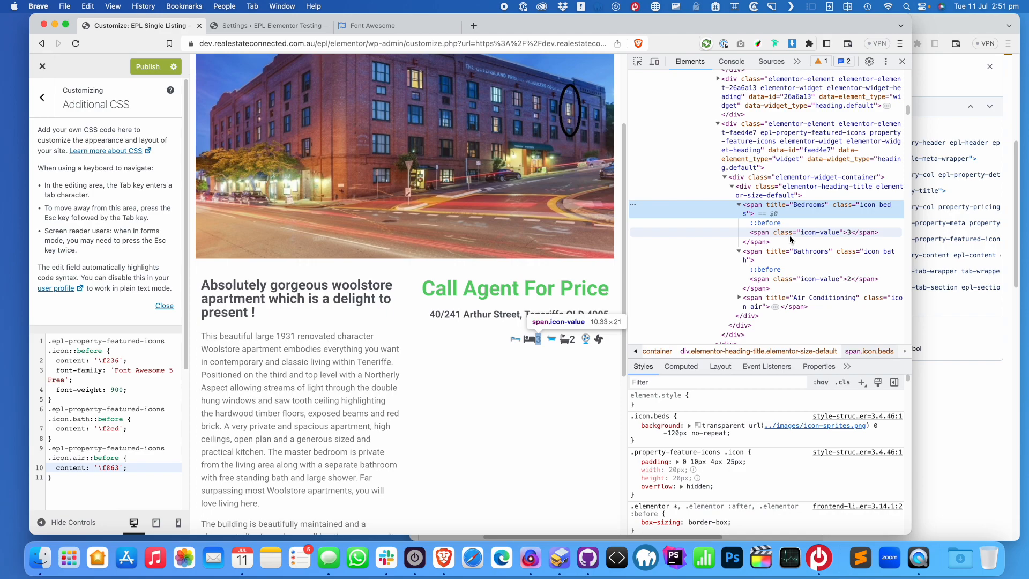
{"action": "left_click", "coordinate": [791, 235]}
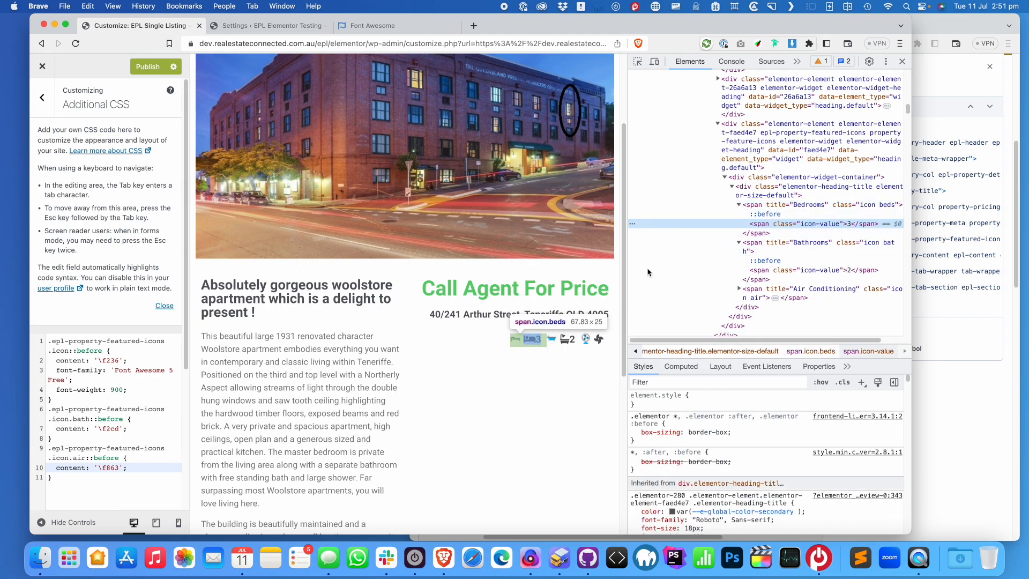
Copy the first .icon::before rule and paste a duplicate directly beneath it
{"action": "left_click", "coordinate": [65, 499]}
{"action": "left_click_drag", "start_coordinate": [52, 399], "coordinate": [48, 341]}
{"action": "key", "text": "cmd+c"}
{"action": "key", "text": "Right"}
{"action": "key", "text": "Return"}
{"action": "key", "text": "cmd+v"}
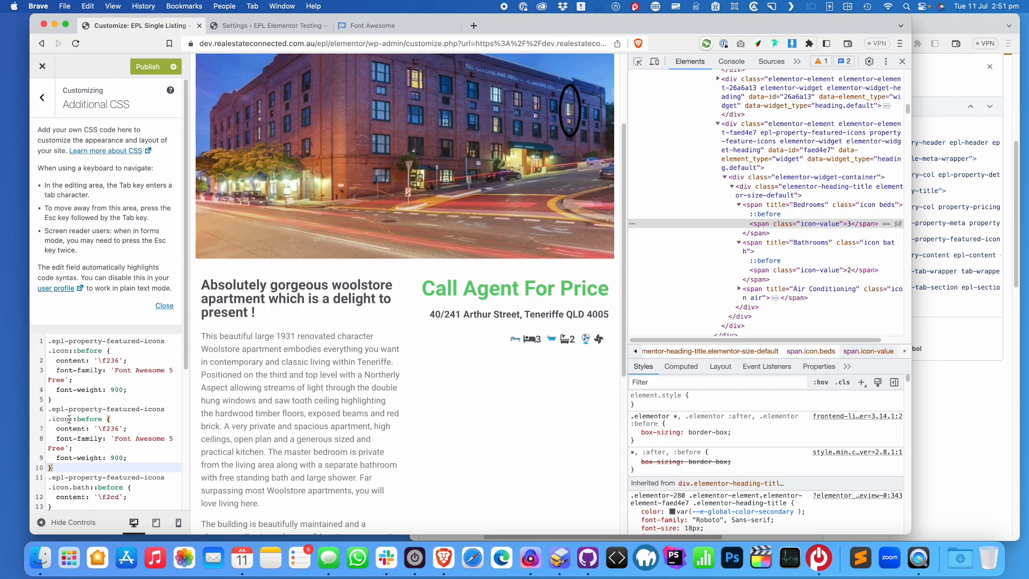
Turn the duplicate into an .epl-property-featured-icons .icon-value rule with padding: 0
{"action": "left_click", "coordinate": [70, 419]}
{"action": "type", "text": "-val"}
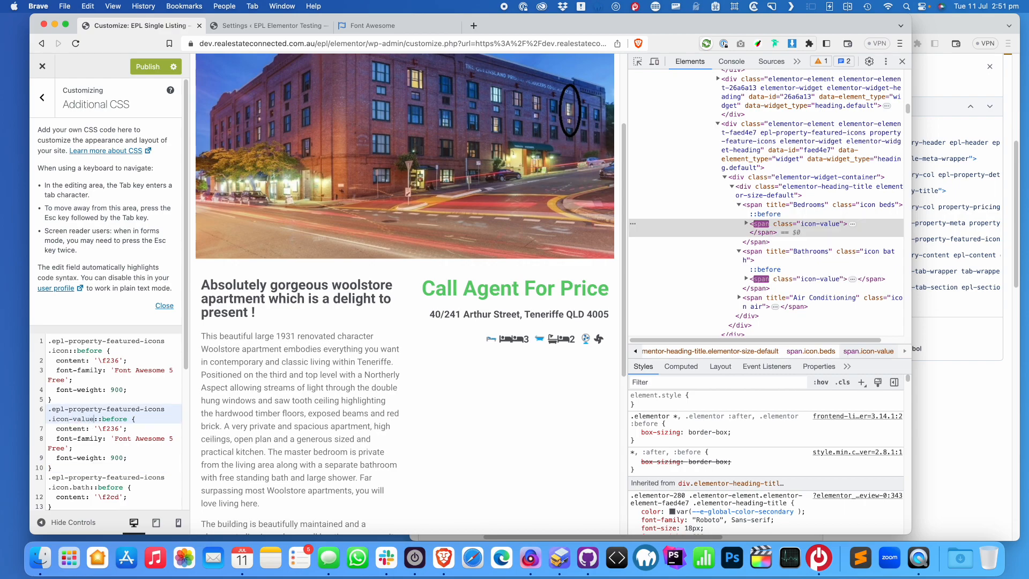
{"action": "type", "text": "ue"}
{"action": "key", "text": "BackSpace"}
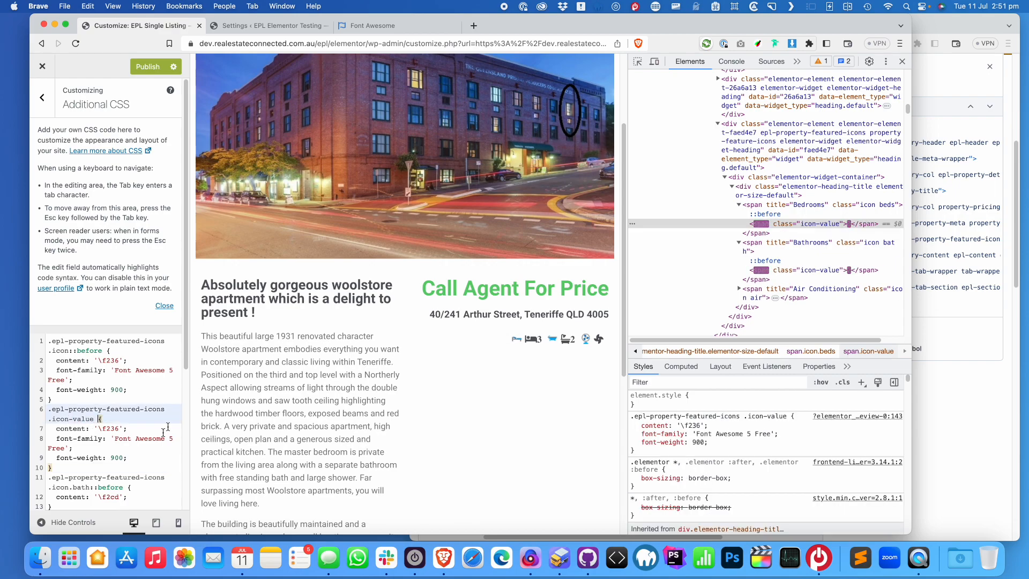
{"action": "left_click_drag", "start_coordinate": [136, 459], "coordinate": [16, 427]}
{"action": "key", "text": "BackSpace"}
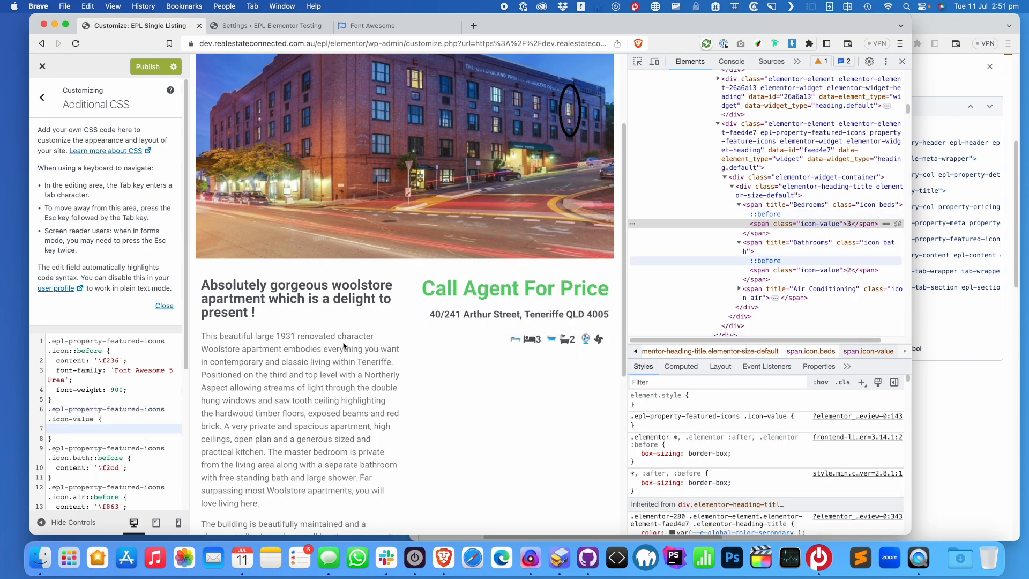
{"action": "type", "text": "padding :01"}
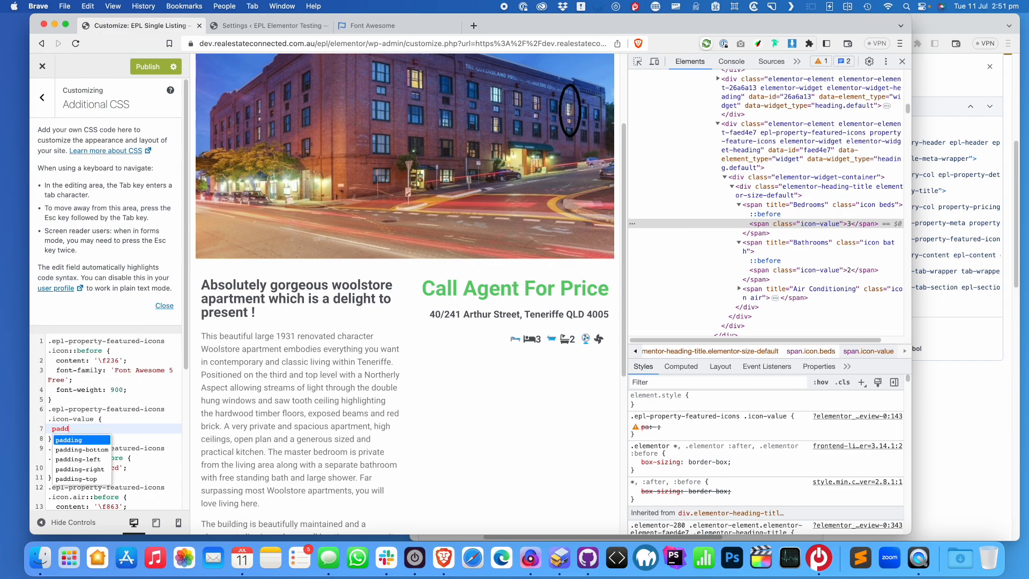
{"action": "key", "text": "BackSpace"}
{"action": "key", "text": "BackSpace"}
{"action": "key", "text": "BackSpace"}
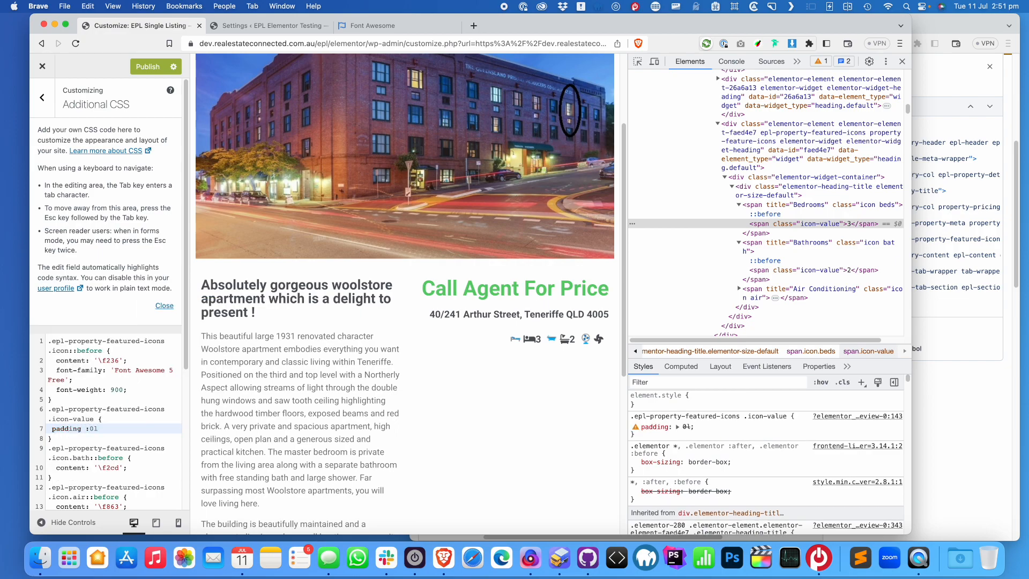
{"action": "type", "text": ":0;"}
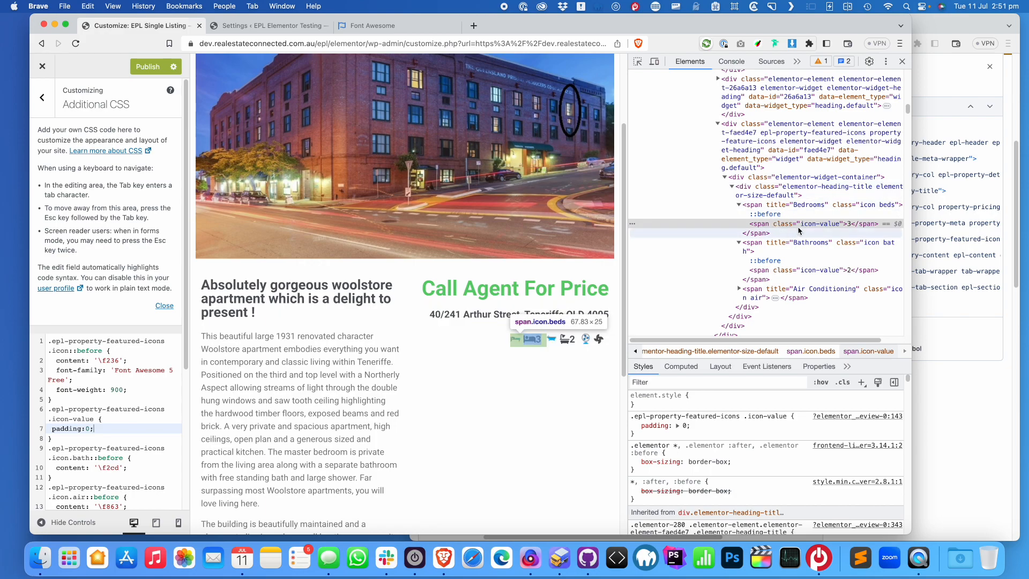
Paste two copies of the padding rule at the top and retarget the first to .icon
{"action": "left_click", "coordinate": [805, 204]}
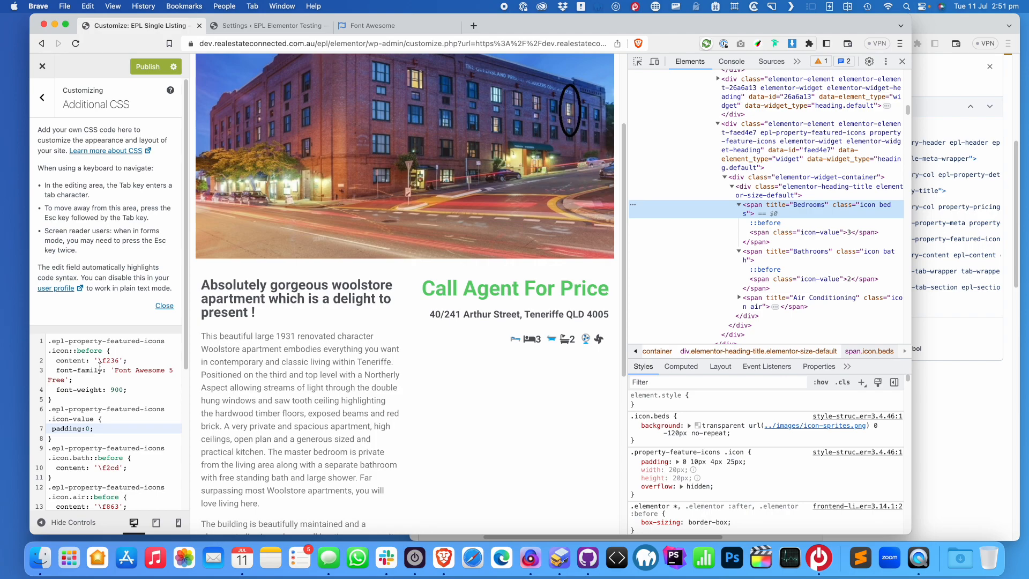
{"action": "left_click_drag", "start_coordinate": [62, 442], "coordinate": [34, 410]}
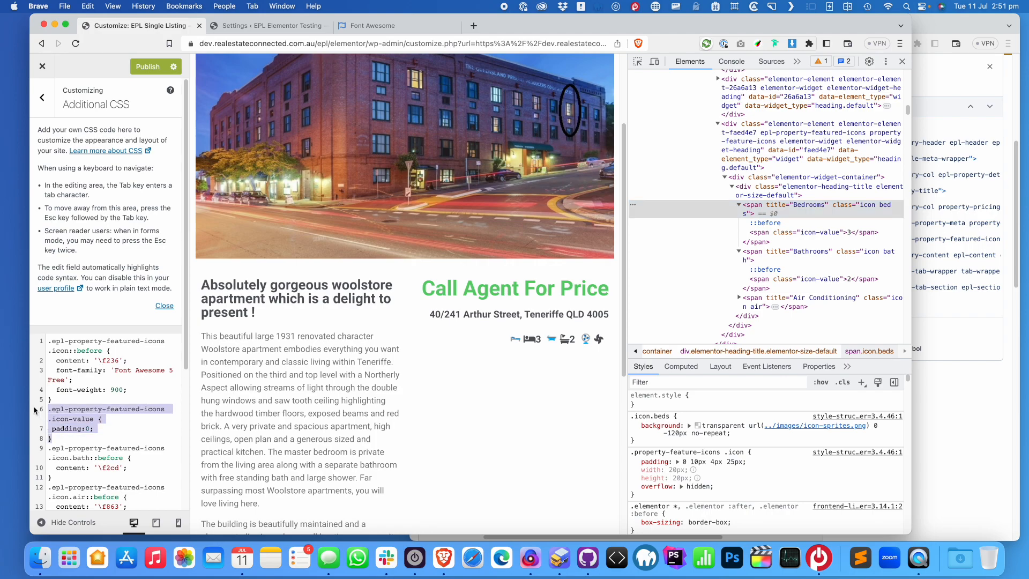
{"action": "left_click", "coordinate": [49, 342]}
{"action": "key", "text": "Return"}
{"action": "key", "text": "Up"}
{"action": "key", "text": "super+v"}
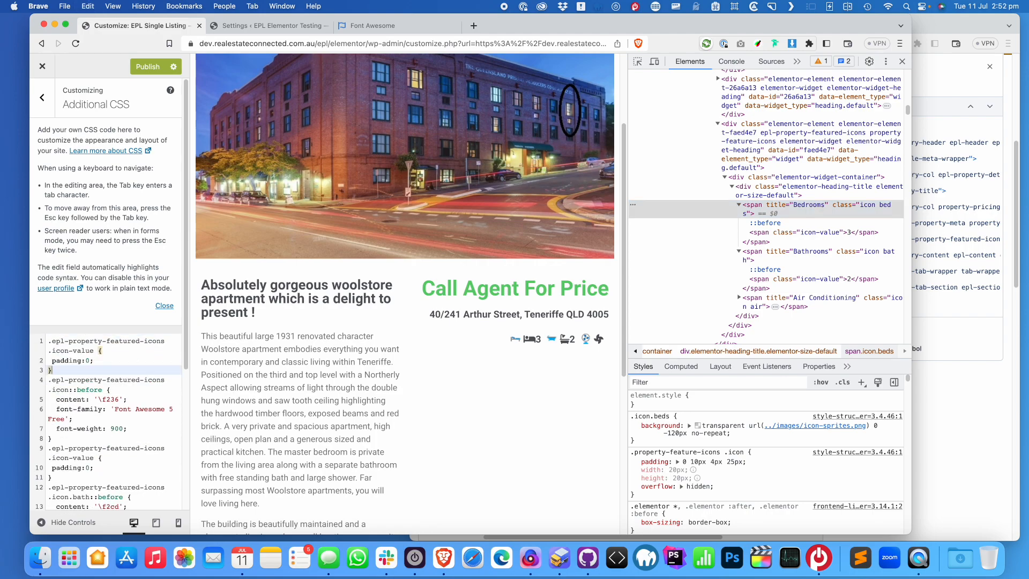
{"action": "key", "text": "Return"}
{"action": "key", "text": "super+v"}
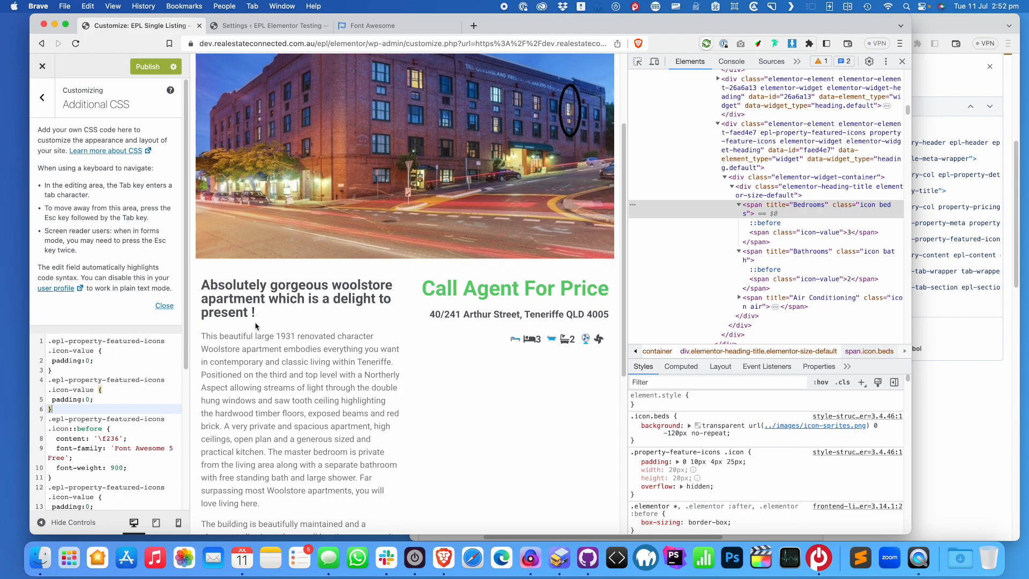
{"action": "double_click", "coordinate": [88, 351]}
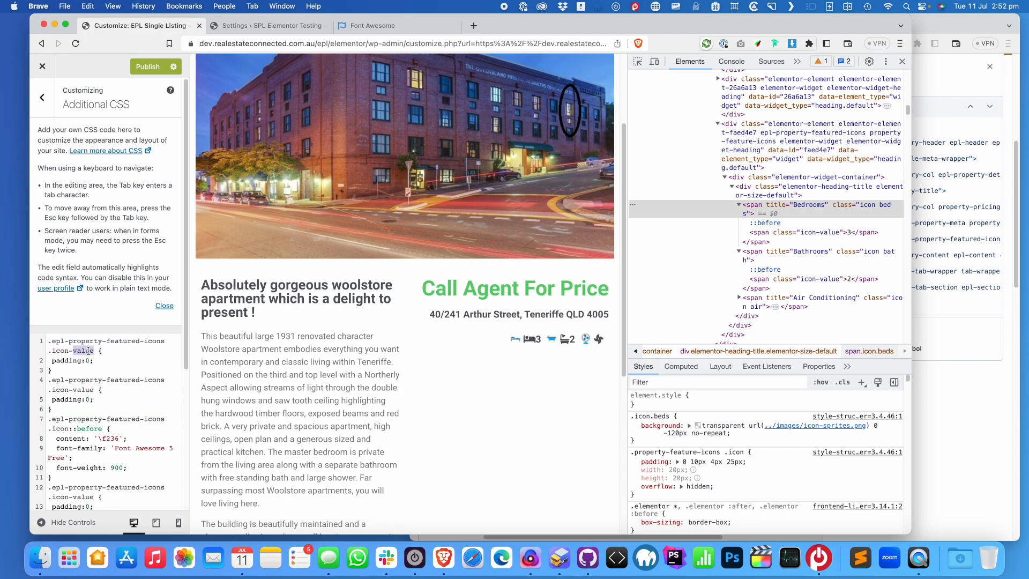
{"action": "key", "text": "BackSpace"}
{"action": "key", "text": "BackSpace"}
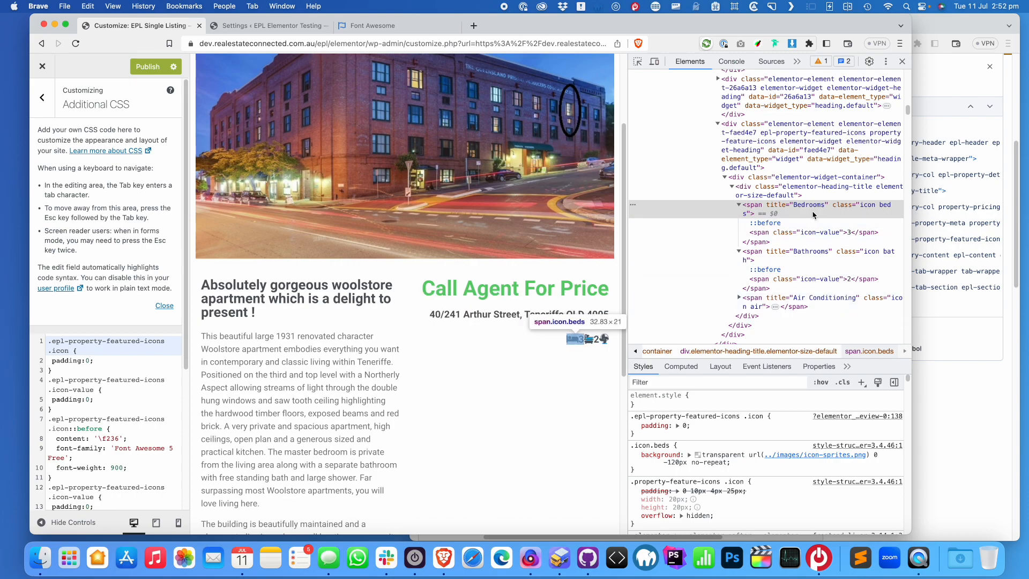
Replace padding: 0 in the top .icon rule with background: transparent
{"action": "left_click_drag", "start_coordinate": [95, 361], "coordinate": [51, 361]}
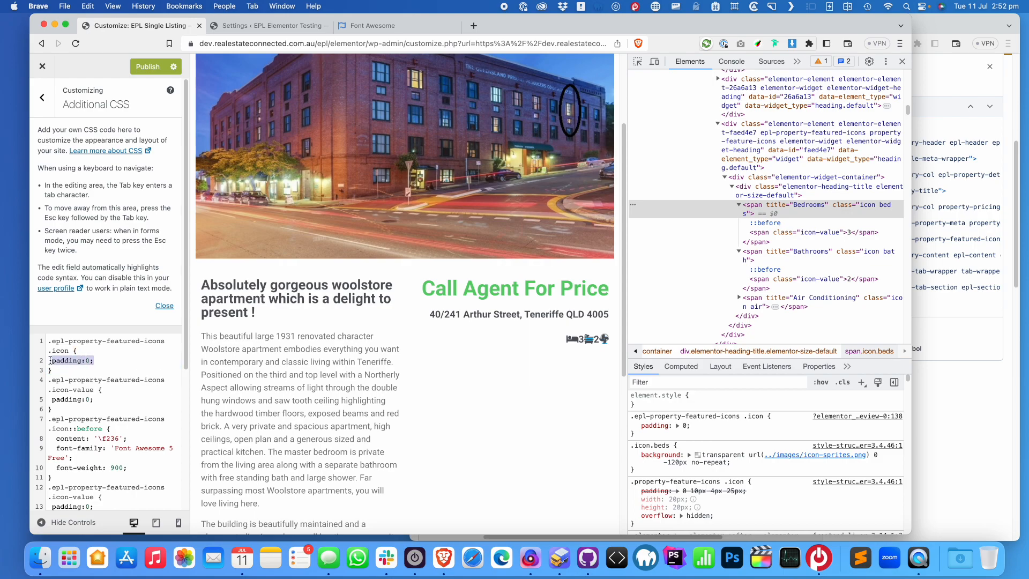
{"action": "type", "text": "bac"}
{"action": "key", "text": "Down"}
{"action": "key", "text": "Return"}
{"action": "type", "text": "tr"}
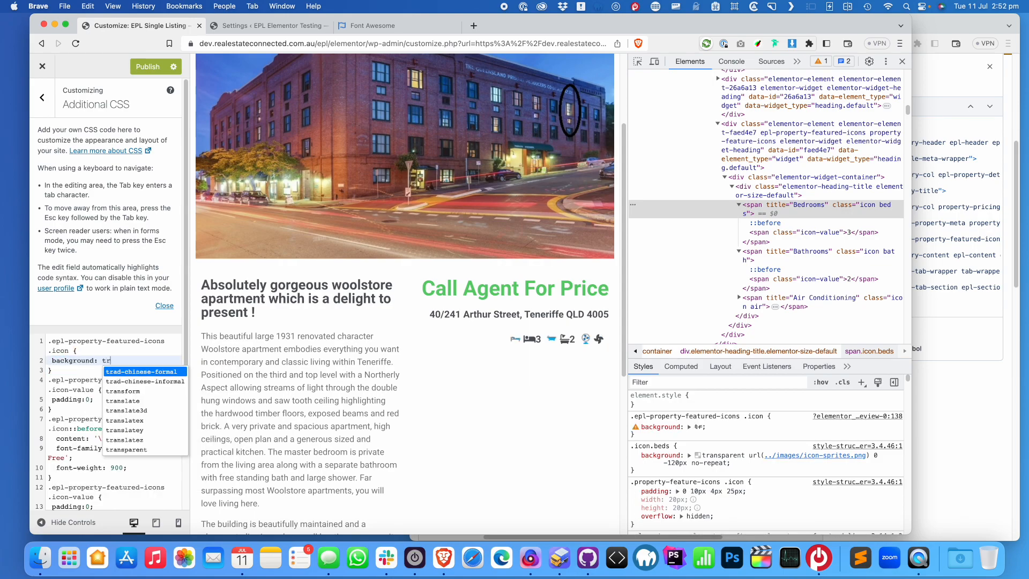
{"action": "key", "text": "Down"}
{"action": "key", "text": "Down"}
{"action": "key", "text": "Down"}
{"action": "key", "text": "Down"}
{"action": "key", "text": "Down"}
{"action": "key", "text": "Down"}
{"action": "key", "text": "Down"}
{"action": "key", "text": "Down"}
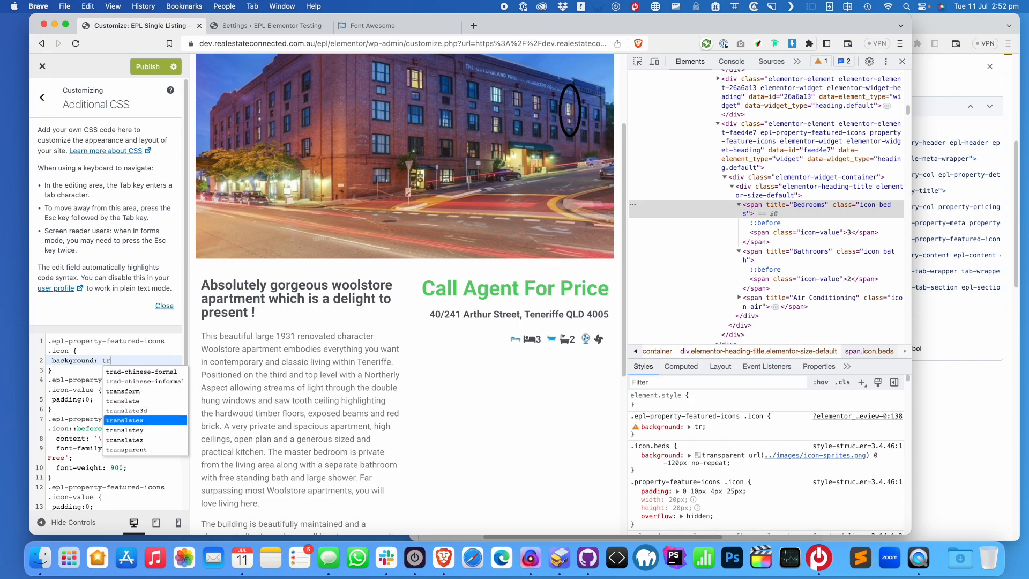
{"action": "key", "text": "Return"}
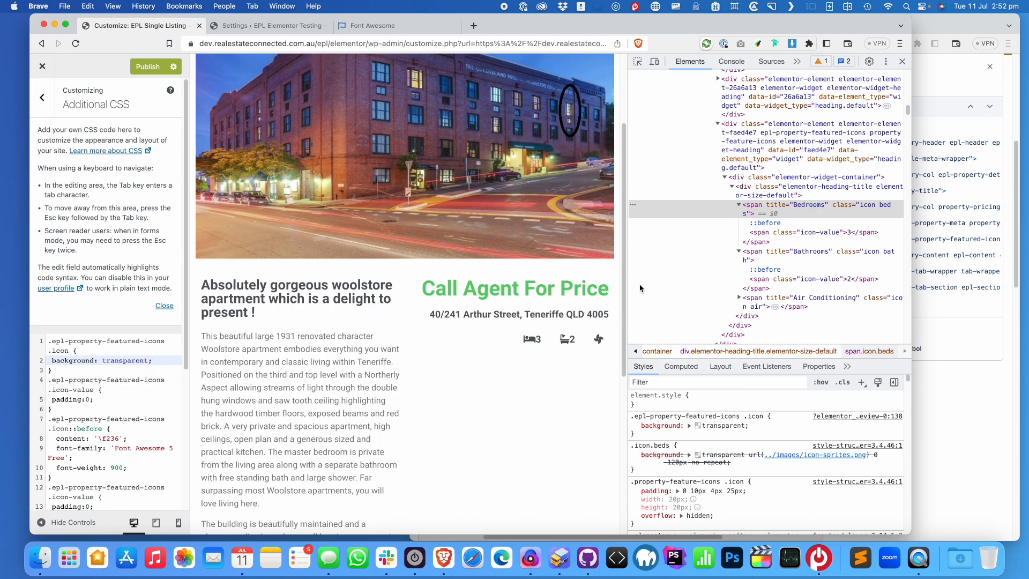
Inspect the Bedrooms icon and its glyph pseudo-element styles in DevTools
{"action": "left_click", "coordinate": [768, 223]}
{"action": "left_click", "coordinate": [772, 211]}
{"action": "left_click", "coordinate": [767, 223]}
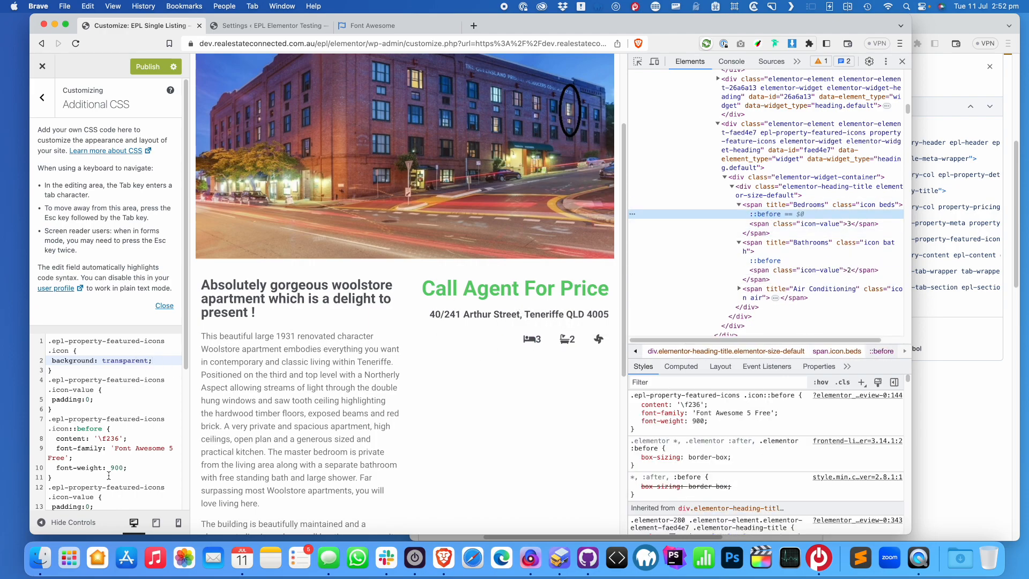
{"action": "scroll", "coordinate": [109, 476], "scroll_direction": "down", "scroll_amount": 2}
Add display: flex and gap: 1em to the top .icon rule, then check the Bedrooms icon in DevTools
{"action": "left_click", "coordinate": [132, 424]}
{"action": "key", "text": "Return"}
{"action": "type", "text": ",aring"}
{"action": "key", "text": "BackSpace"}
{"action": "key", "text": "BackSpace"}
{"action": "key", "text": "BackSpace"}
{"action": "key", "text": "BackSpace"}
{"action": "key", "text": "BackSpace"}
{"action": "key", "text": "BackSpace"}
{"action": "type", "text": "margin"}
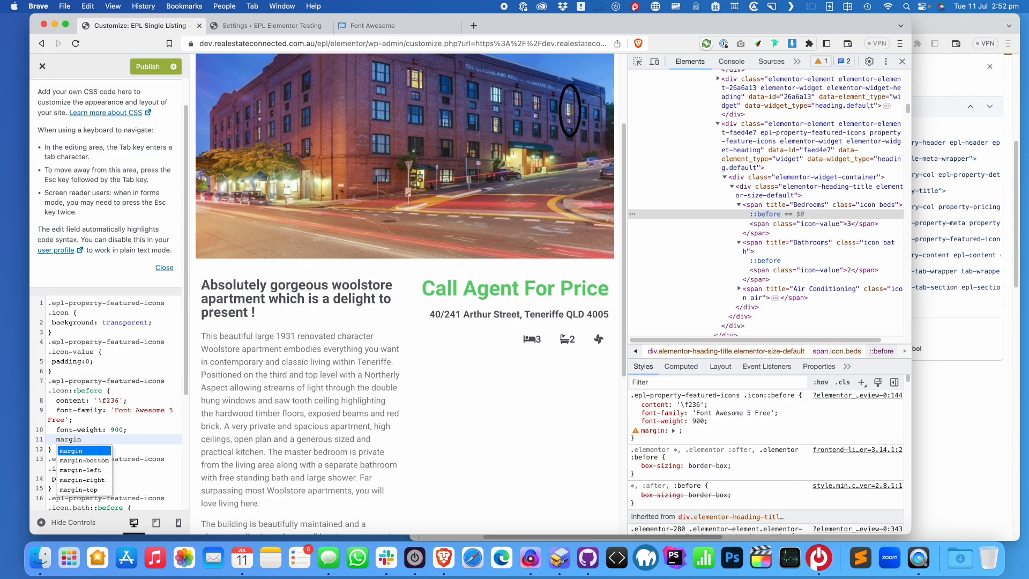
{"action": "key", "text": "alt+BackSpace"}
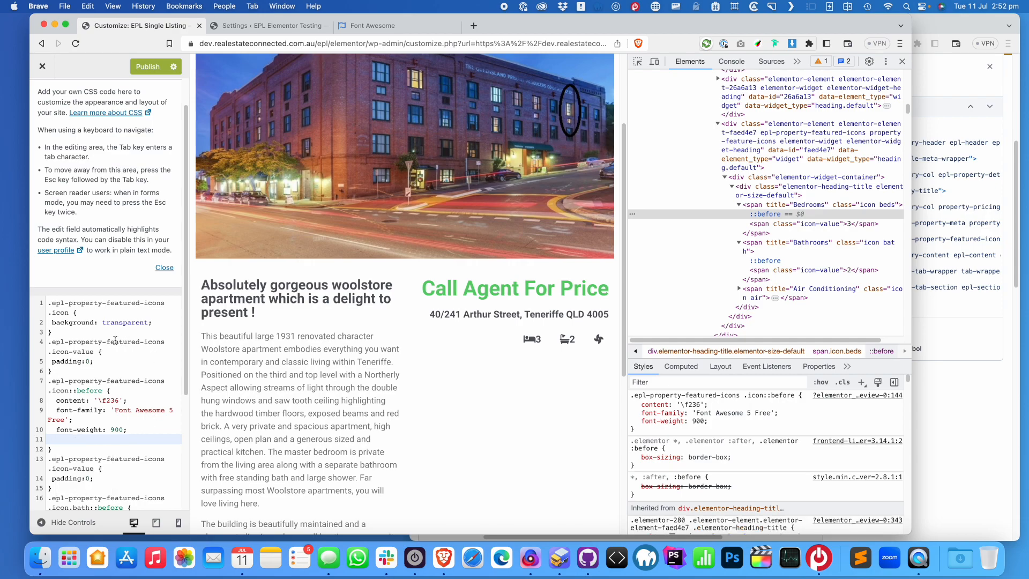
{"action": "left_click", "coordinate": [164, 320]}
{"action": "key", "text": "Return"}
{"action": "type", "text": "dis"}
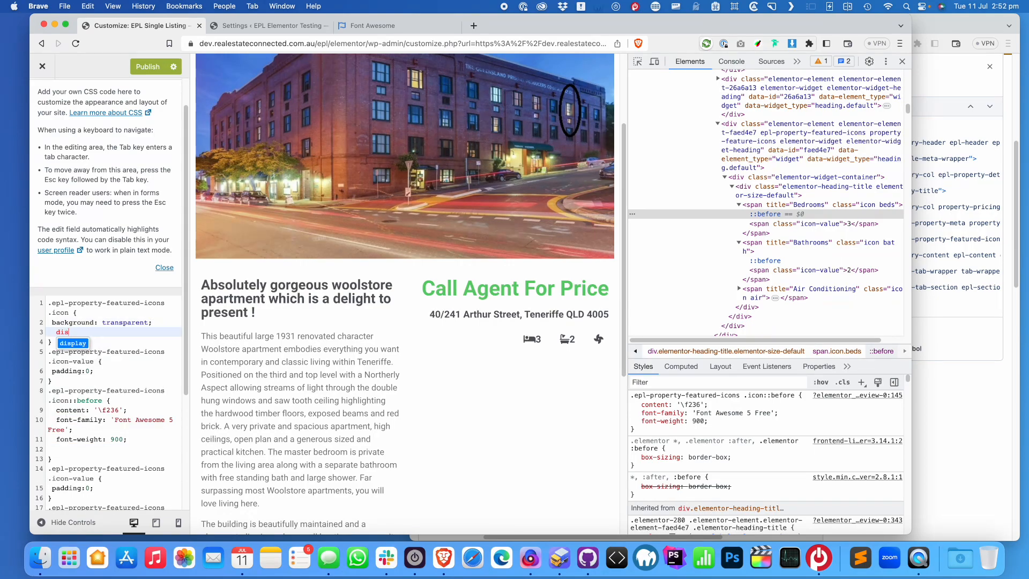
{"action": "type", "text": "play: flex;"}
{"action": "key", "text": "Return"}
{"action": "type", "text": "ga"}
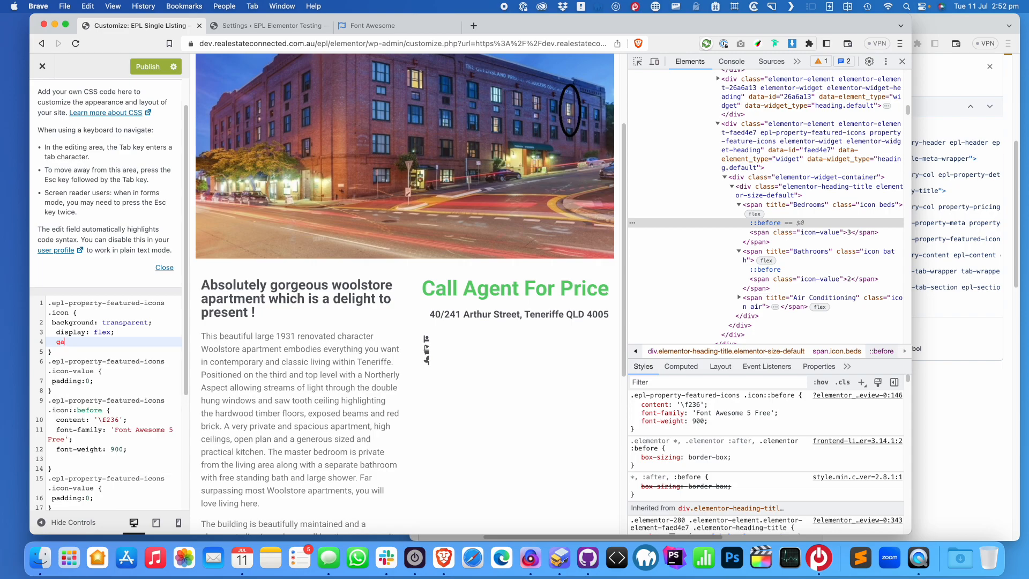
{"action": "type", "text": "p: "}
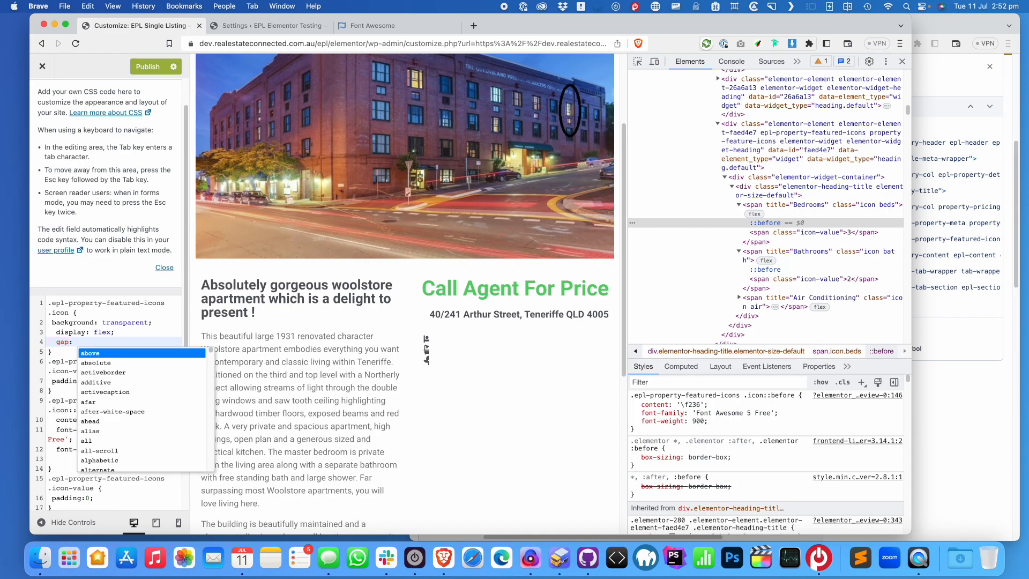
{"action": "type", "text": "1em;"}
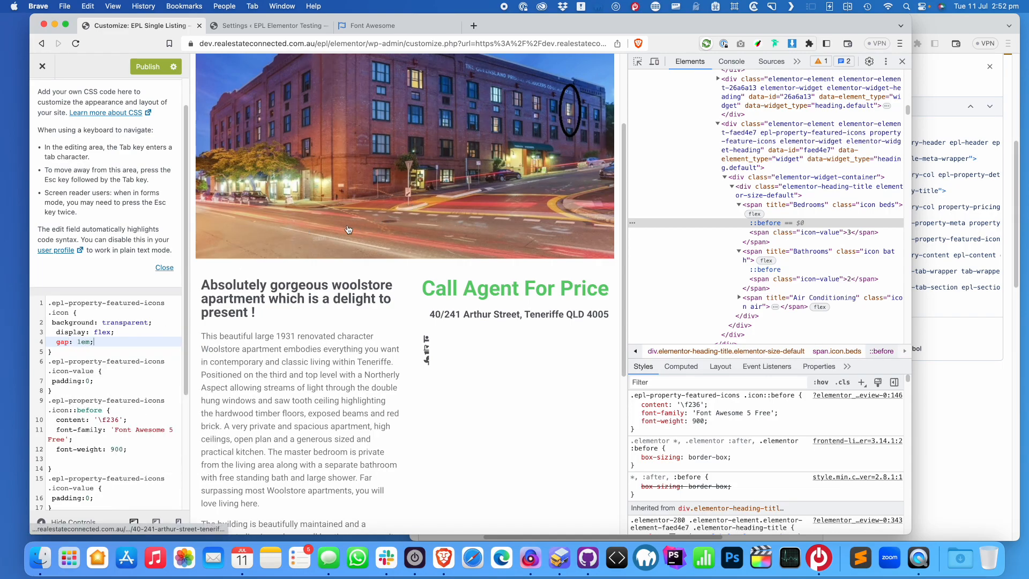
{"action": "left_click", "coordinate": [805, 208]}
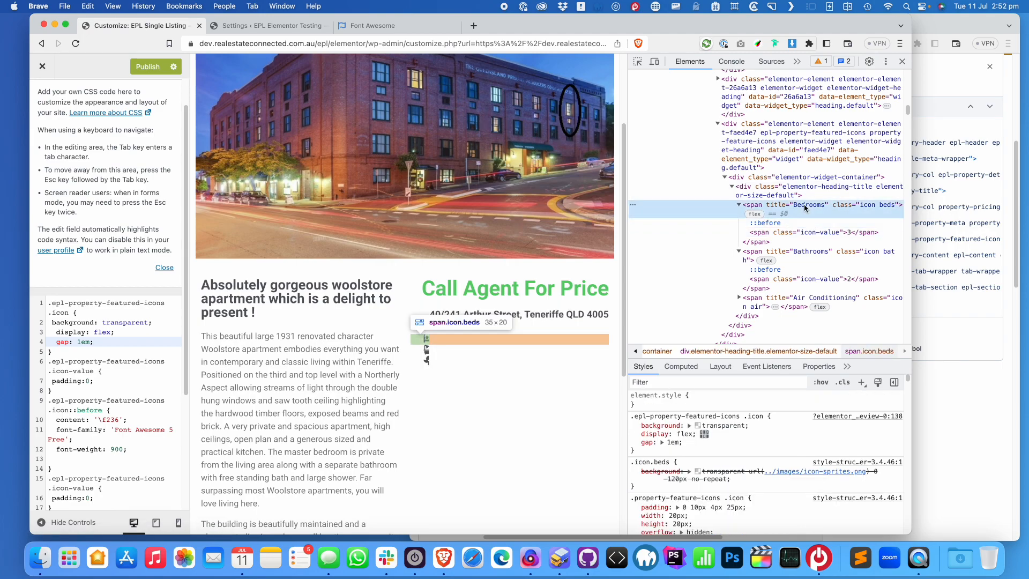
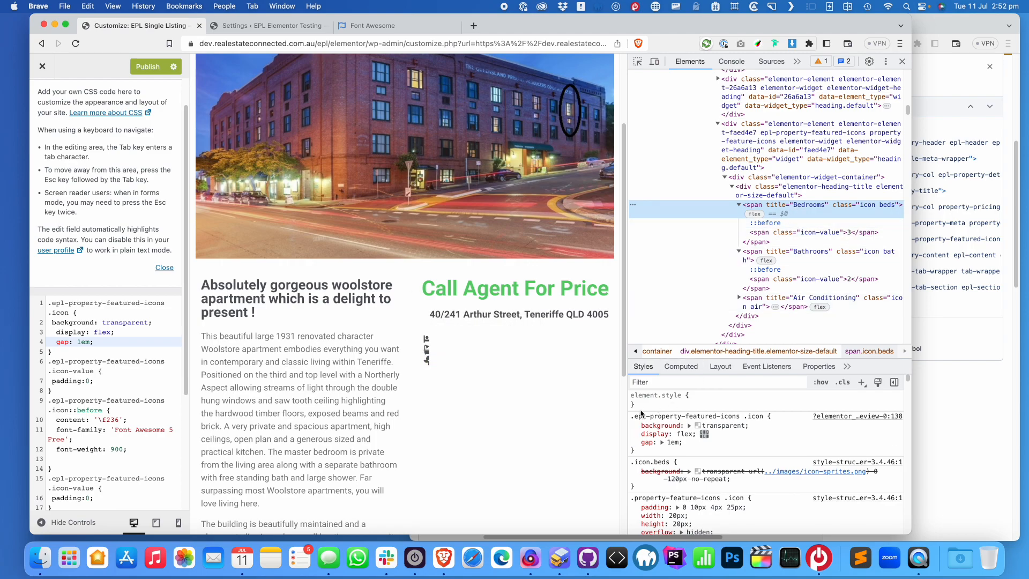
Remove display: flex and gap: 1em from the .icon rule and move padding: 0 into it from .icon-value
{"action": "key", "text": "BackSpace"}
{"action": "key", "text": "BackSpace"}
{"action": "key", "text": "BackSpace"}
{"action": "key", "text": "BackSpace"}
{"action": "key", "text": "BackSpace"}
{"action": "key", "text": "BackSpace"}
{"action": "key", "text": "BackSpace"}
{"action": "key", "text": "BackSpace"}
{"action": "key", "text": "BackSpace"}
{"action": "key", "text": "BackSpace"}
{"action": "key", "text": "BackSpace"}
{"action": "key", "text": "BackSpace"}
{"action": "key", "text": "BackSpace"}
{"action": "key", "text": "BackSpace"}
{"action": "key", "text": "BackSpace"}
{"action": "key", "text": "BackSpace"}
{"action": "key", "text": "BackSpace"}
{"action": "key", "text": "BackSpace"}
{"action": "key", "text": "BackSpace"}
{"action": "key", "text": "BackSpace"}
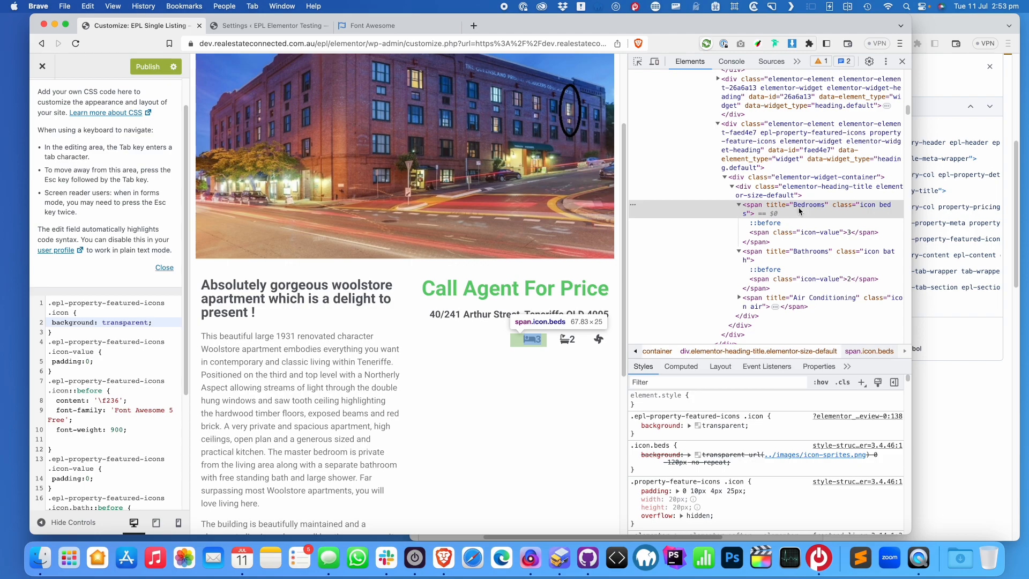
{"action": "left_click_drag", "start_coordinate": [104, 366], "coordinate": [46, 363]}
{"action": "key", "text": "super+x"}
{"action": "left_click", "coordinate": [158, 322]}
{"action": "key", "text": "Return"}
{"action": "key", "text": "super+v"}
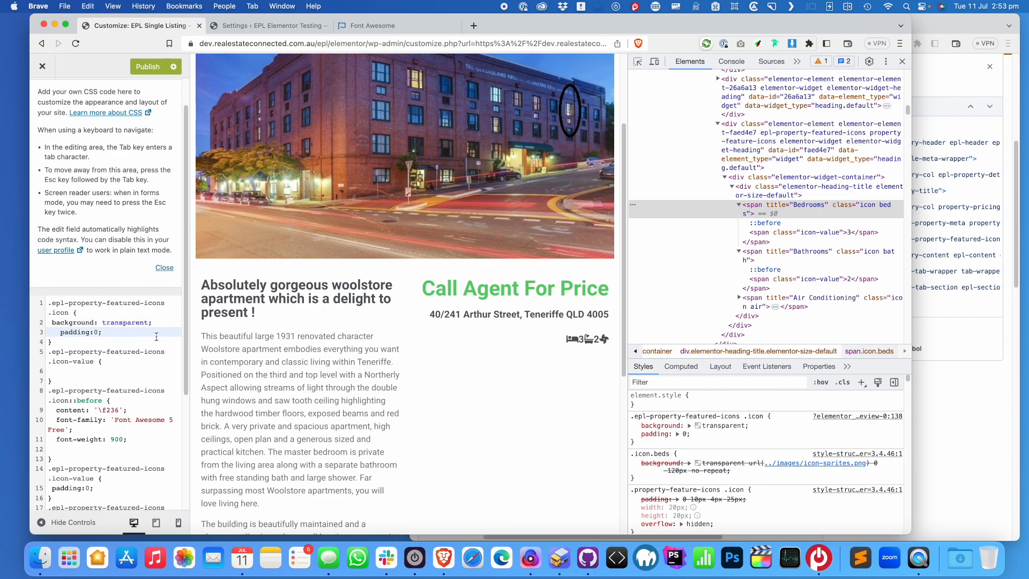
{"action": "left_click", "coordinate": [739, 206]}
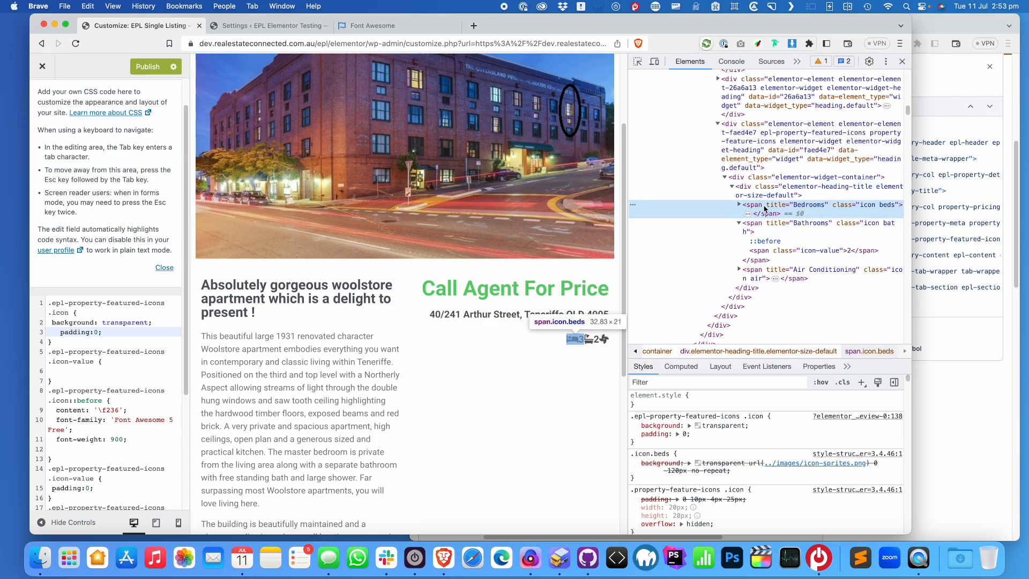
Add a margin-right declaration to the .icon::before rule, trying 0.3em and then 3em
{"action": "left_click", "coordinate": [133, 439]}
{"action": "key", "text": "Return"}
{"action": "type", "text": "margin"}
{"action": "key", "text": "Down"}
{"action": "key", "text": "Down"}
{"action": "key", "text": "Down"}
{"action": "key", "text": "Return"}
{"action": "type", "text": ": 0.3em"}
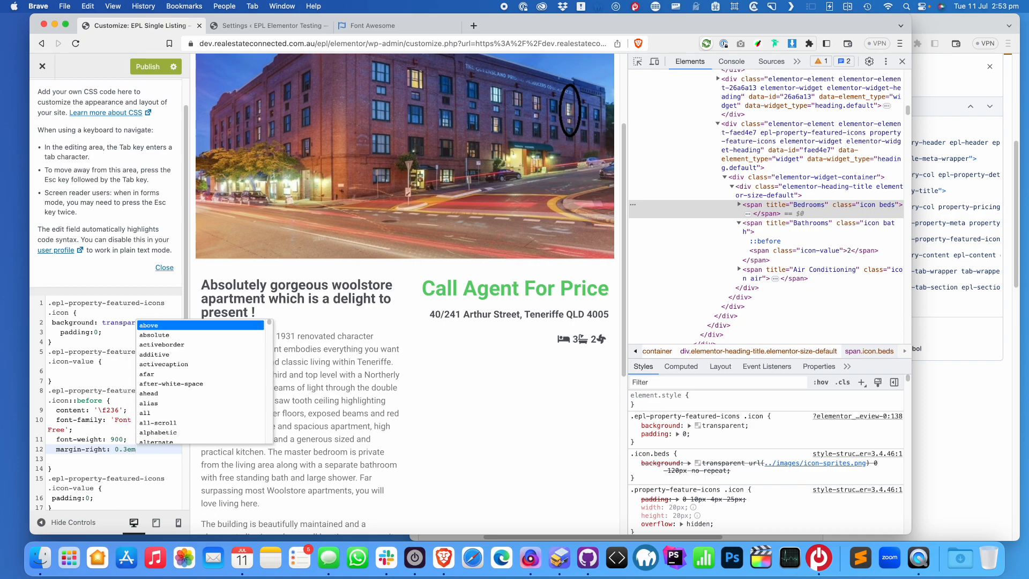
{"action": "key", "text": "Left"}
{"action": "key", "text": "Left"}
{"action": "key", "text": "BackSpace"}
{"action": "key", "text": "BackSpace"}
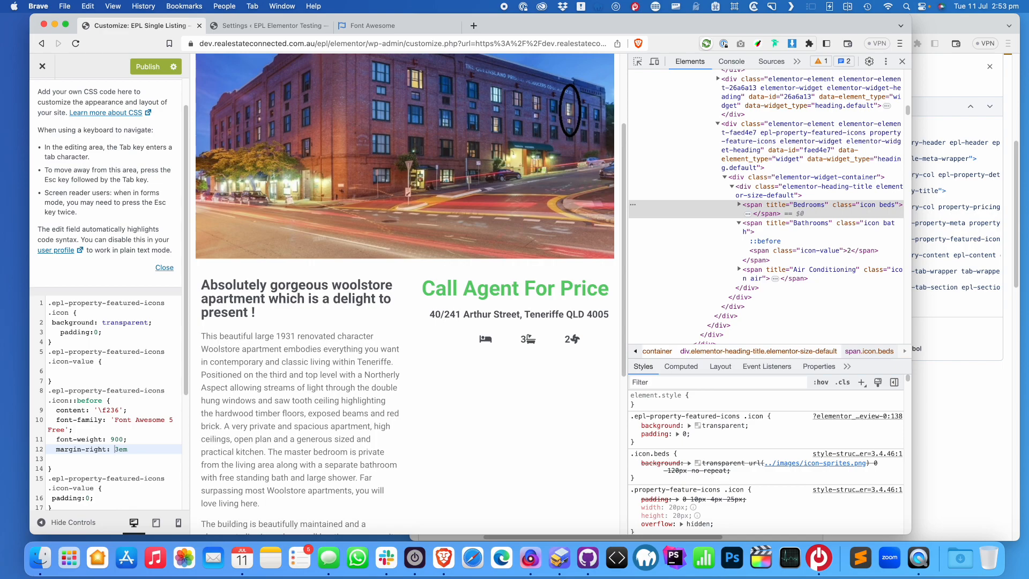
{"action": "type", "text": "0."}
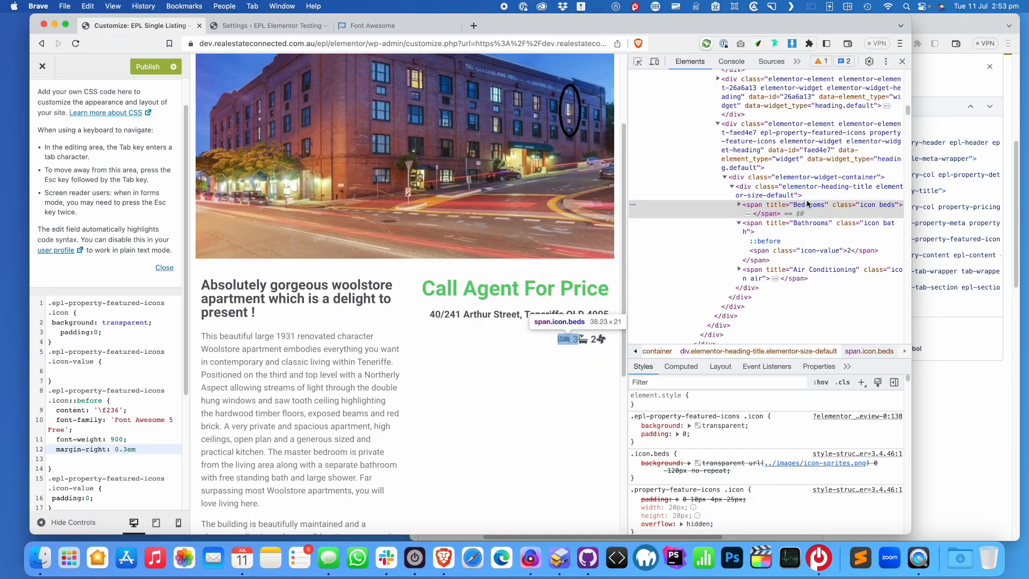
Inspect the Bedrooms icon glyph and settle the ::before margin-right at 0.5em
{"action": "left_click", "coordinate": [739, 205]}
{"action": "left_click", "coordinate": [762, 215]}
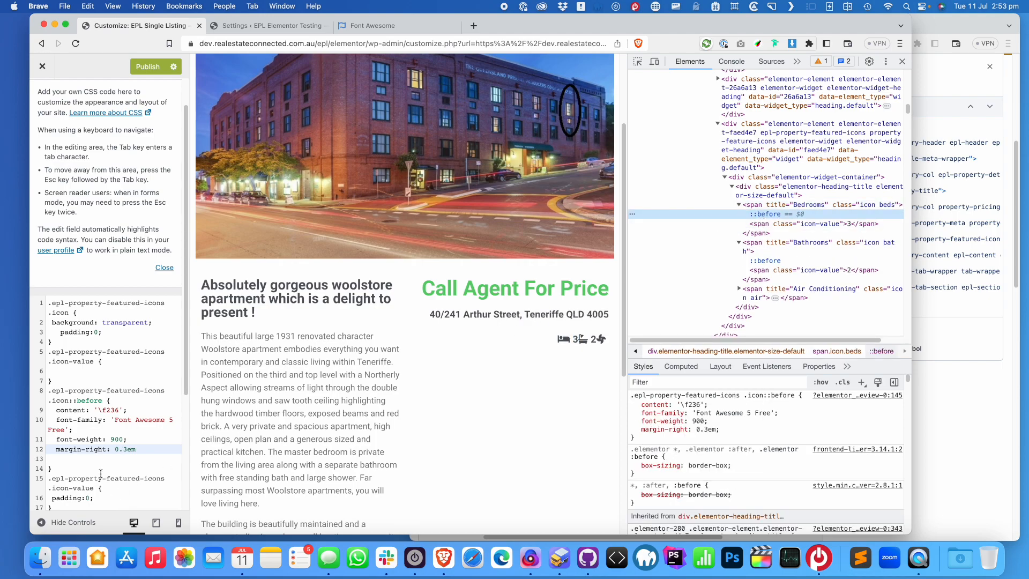
{"action": "left_click_drag", "start_coordinate": [128, 451], "coordinate": [115, 452]}
{"action": "type", "text": "1"}
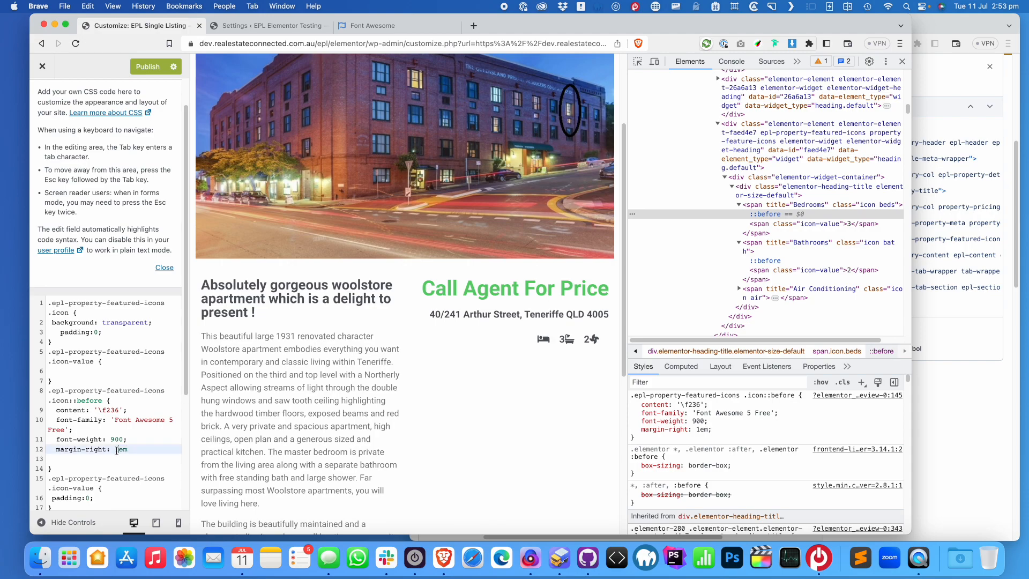
{"action": "type", "text": "0"}
{"action": "type", "text": "5"}
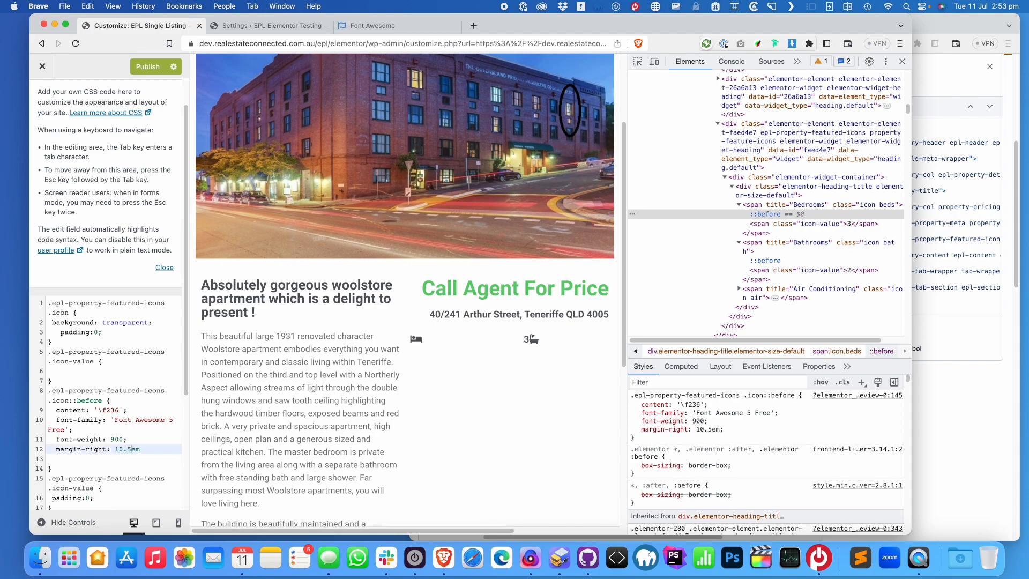
{"action": "key", "text": "BackSpace"}
{"action": "key", "text": "BackSpace"}
{"action": "key", "text": "BackSpace"}
{"action": "key", "text": "BackSpace"}
{"action": "type", "text": "0.5"}
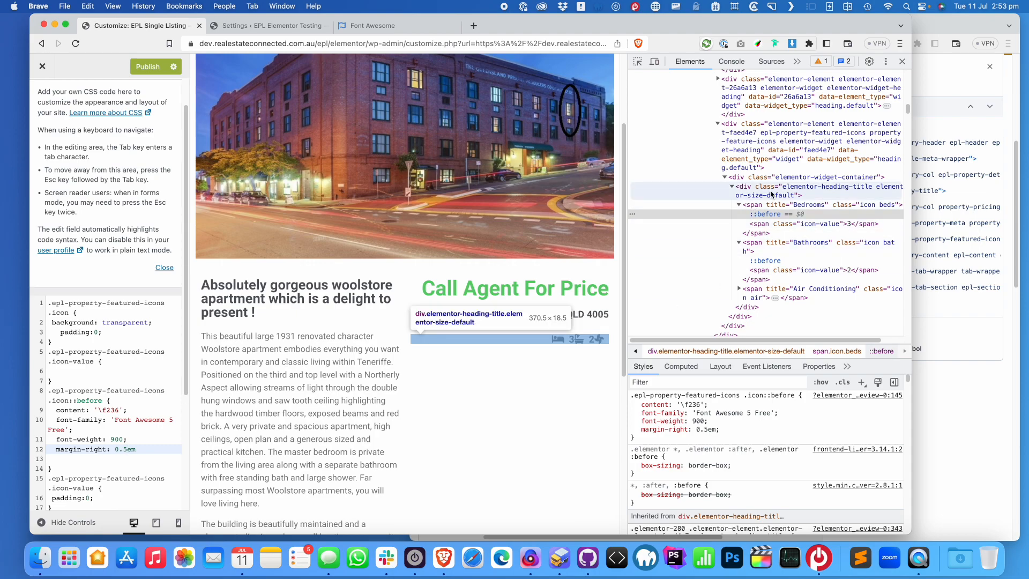
{"action": "left_click", "coordinate": [770, 206]}
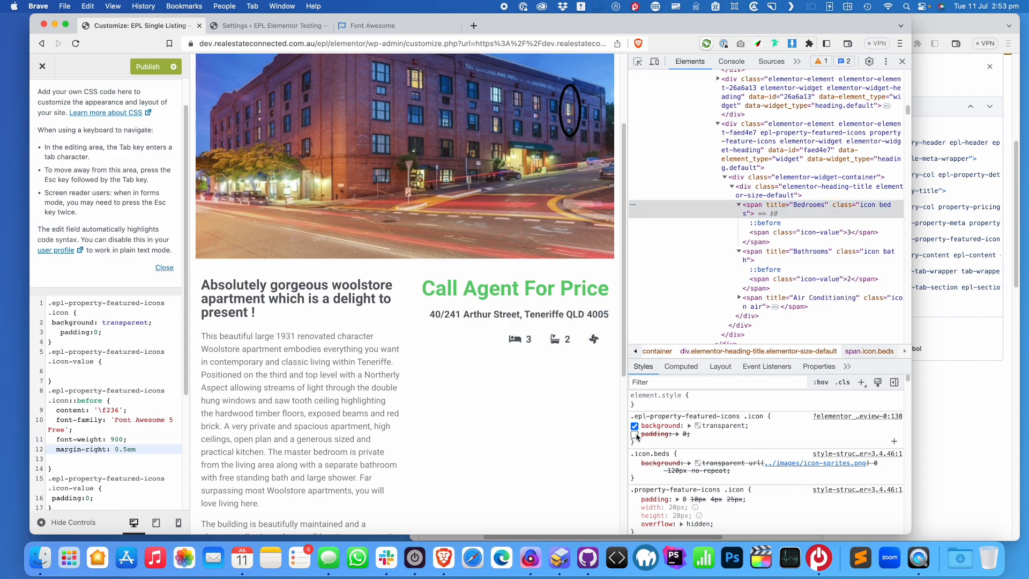
{"action": "scroll", "coordinate": [638, 431], "scroll_direction": "down", "scroll_amount": 1}
{"action": "left_click", "coordinate": [114, 332]}
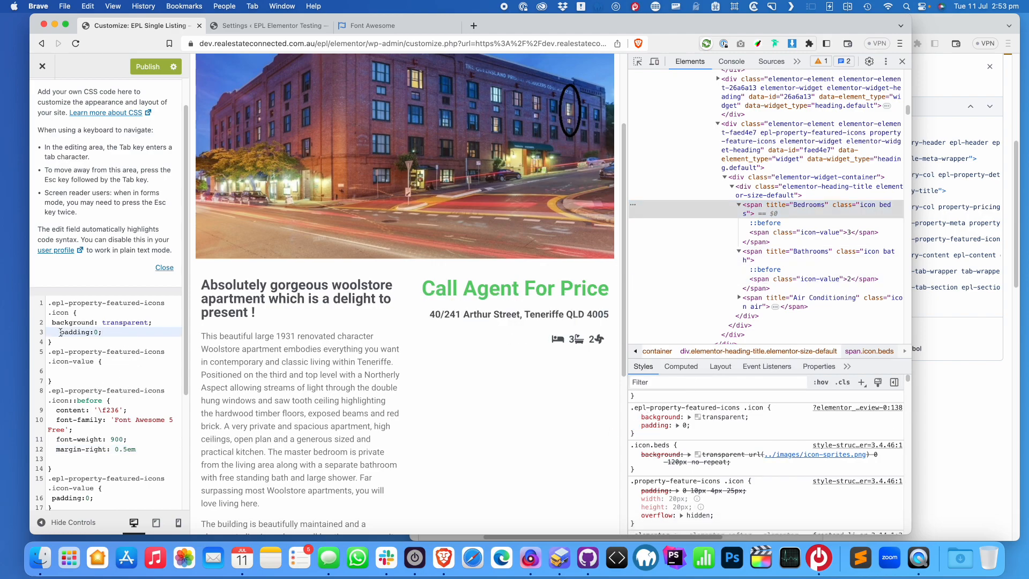
Delete the padding declaration from the .icon rule and inspect the Bedrooms and Bathrooms elements
{"action": "key", "text": "super+BackSpace"}
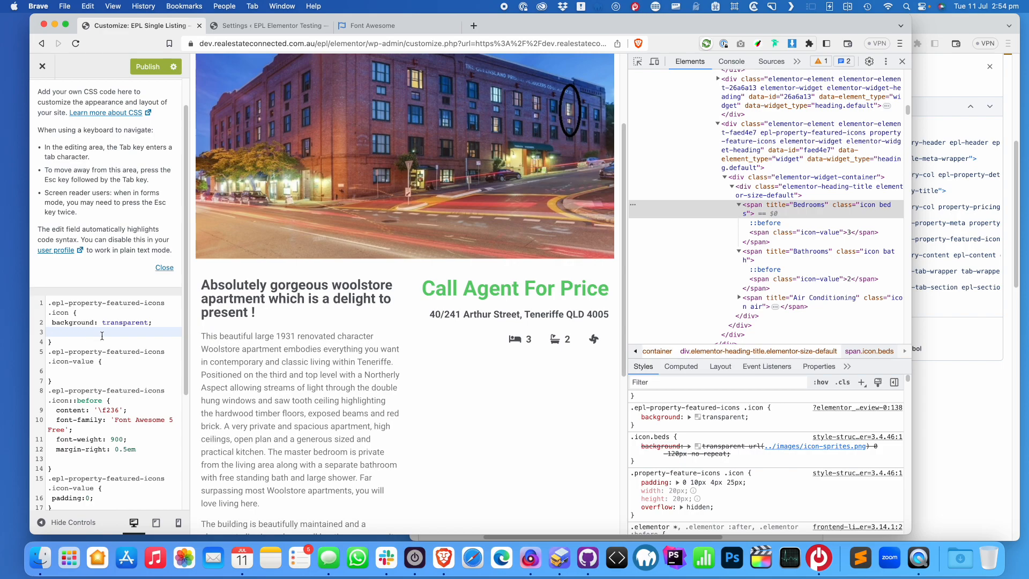
{"action": "left_click", "coordinate": [166, 321]}
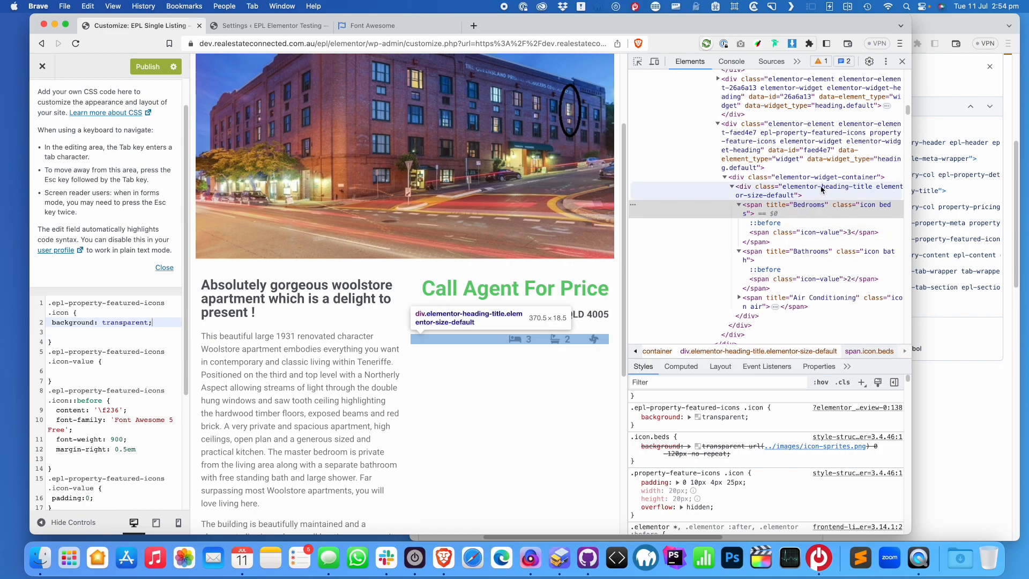
{"action": "left_click", "coordinate": [740, 205]}
{"action": "left_click", "coordinate": [739, 223]}
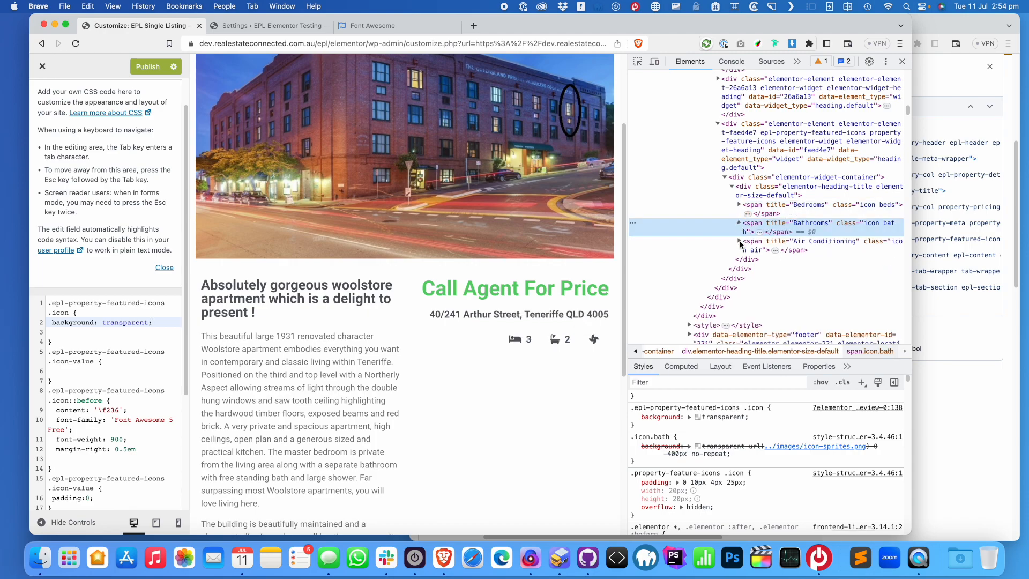
Copy the elementor-heading-title class from DevTools and start a new rule for it atop the CSS
{"action": "double_click", "coordinate": [829, 187]}
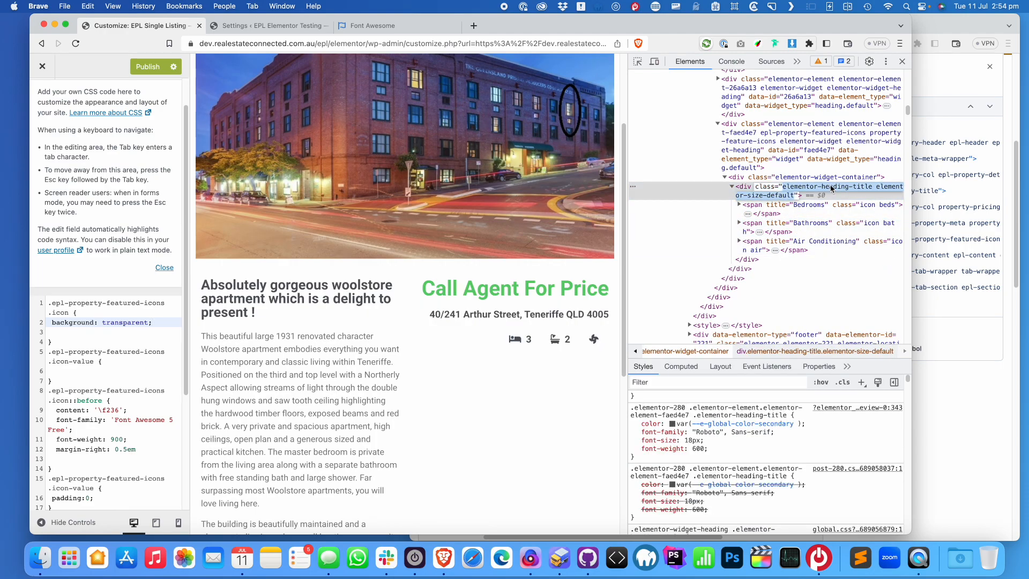
{"action": "left_click", "coordinate": [847, 188]}
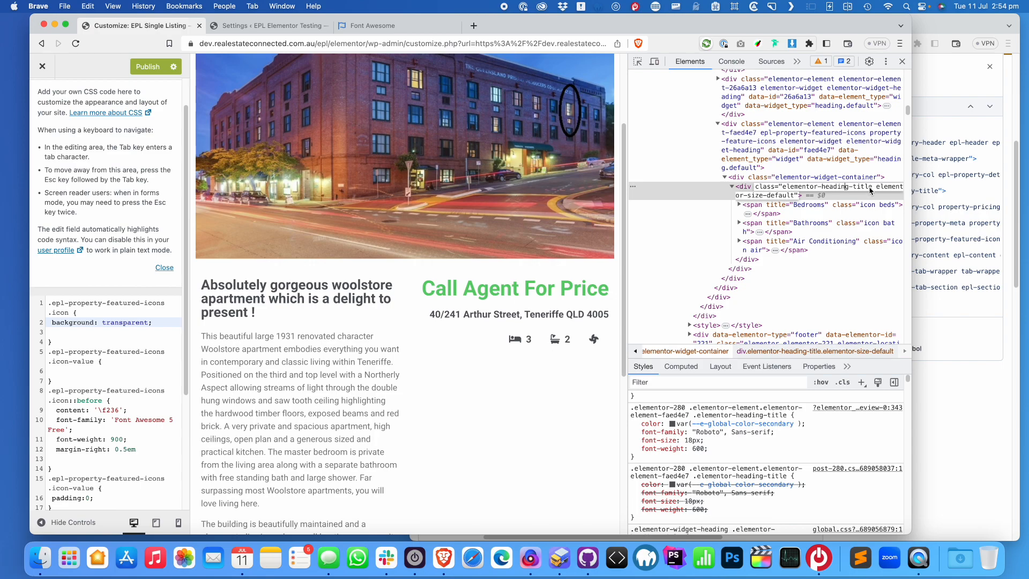
{"action": "left_click_drag", "start_coordinate": [873, 190], "coordinate": [782, 190]}
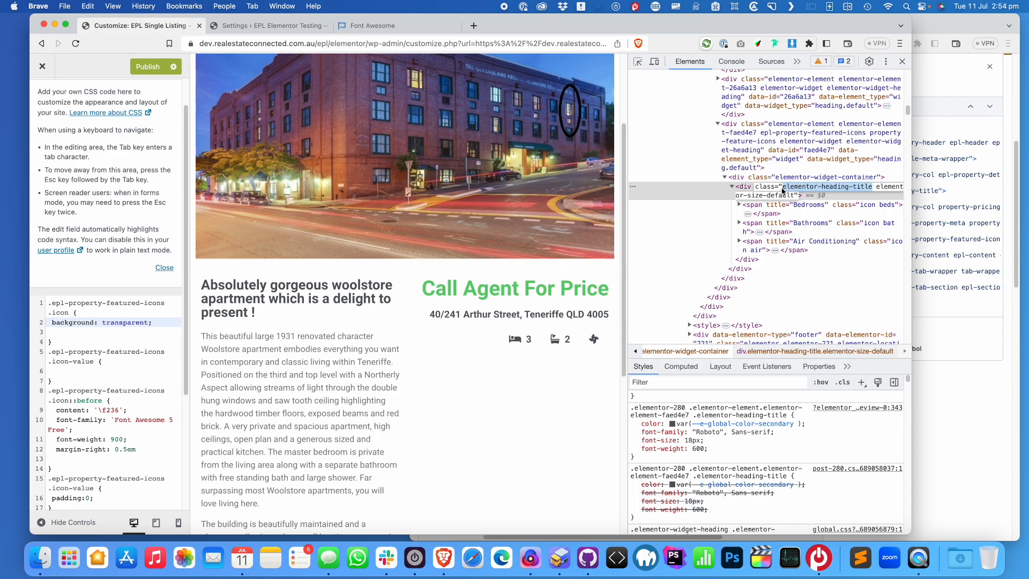
{"action": "left_click", "coordinate": [48, 306]}
{"action": "key", "text": "Return"}
{"action": "key", "text": "Return"}
{"action": "key", "text": "Up"}
{"action": "key", "text": "Up"}
{"action": "type", "text": "."}
{"action": "key", "text": "super+v"}
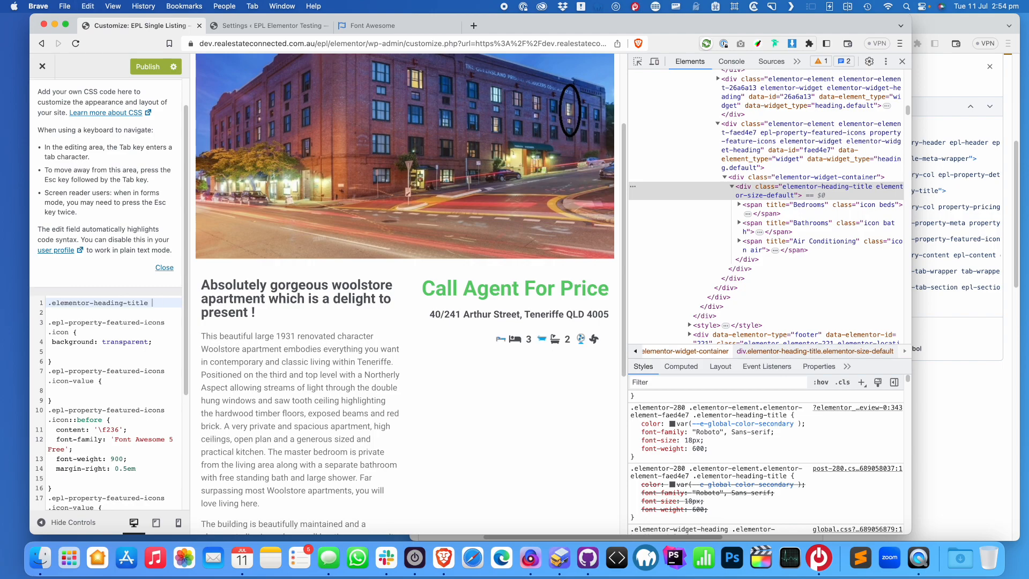
{"action": "type", "text": "{"}
{"action": "key", "text": "Return"}
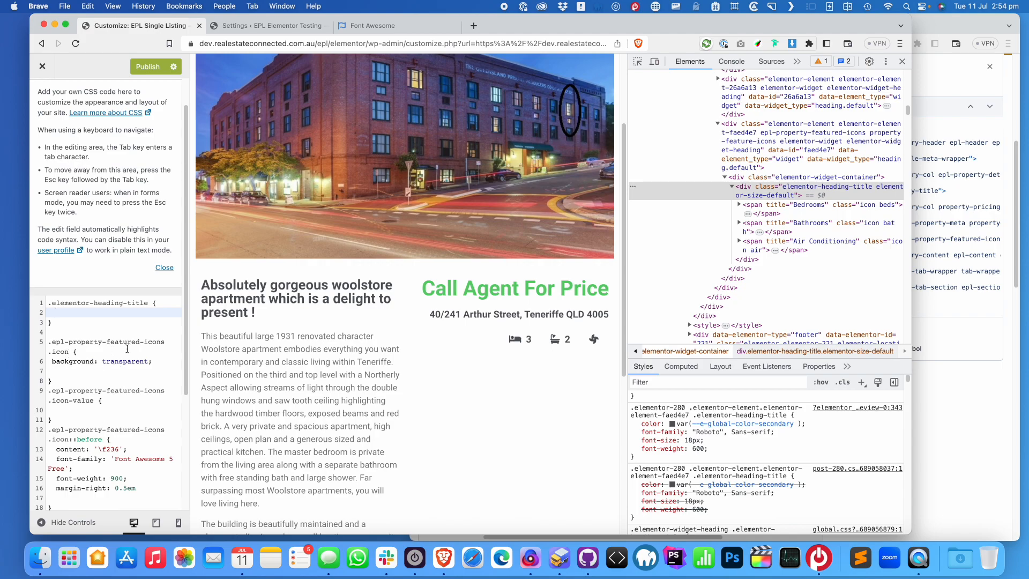
Scope the rule to .epl-property-featured-icons .elementor-heading-title and give it display: flex
{"action": "left_click_drag", "start_coordinate": [166, 345], "coordinate": [42, 345]}
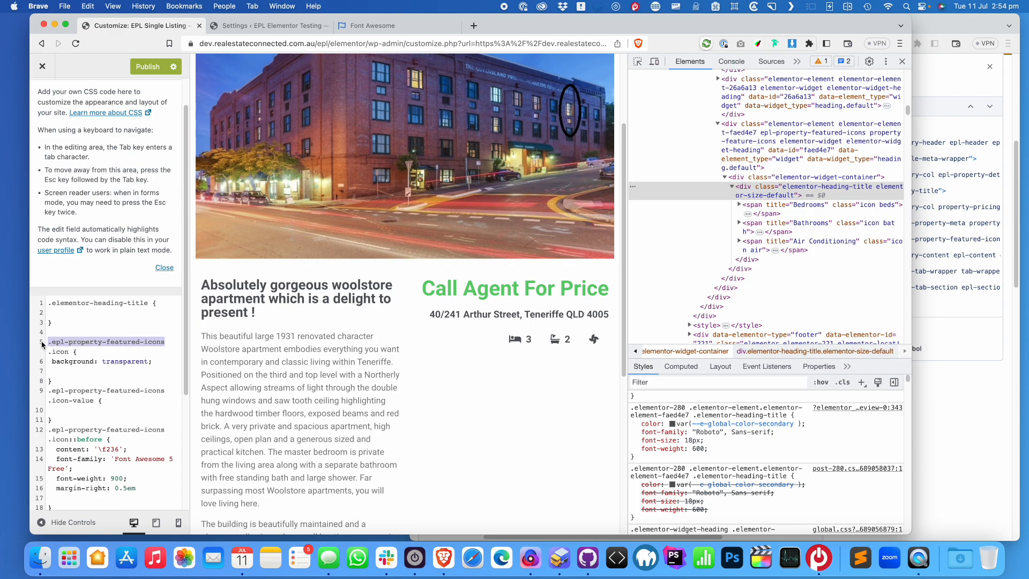
{"action": "key", "text": "super+c"}
{"action": "left_click", "coordinate": [49, 303]}
{"action": "key", "text": "super+v"}
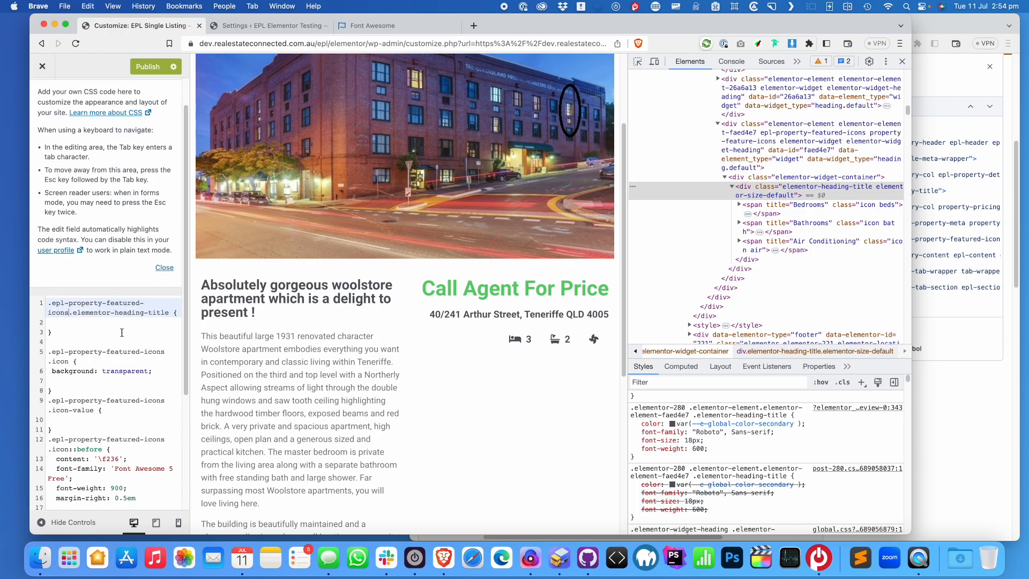
{"action": "key", "text": "Down"}
{"action": "type", "text": "dis"}
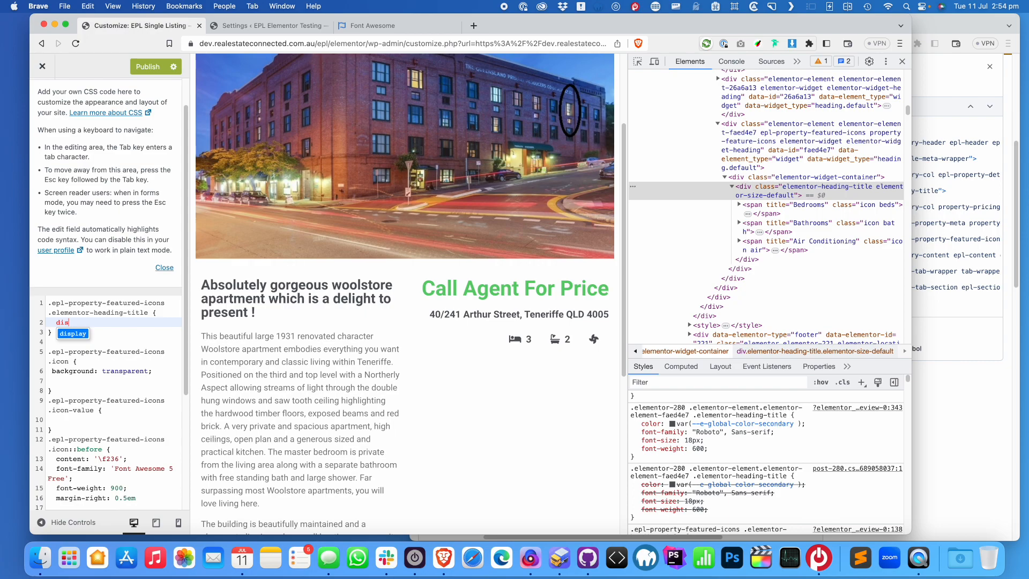
{"action": "type", "text": "play: flex;"}
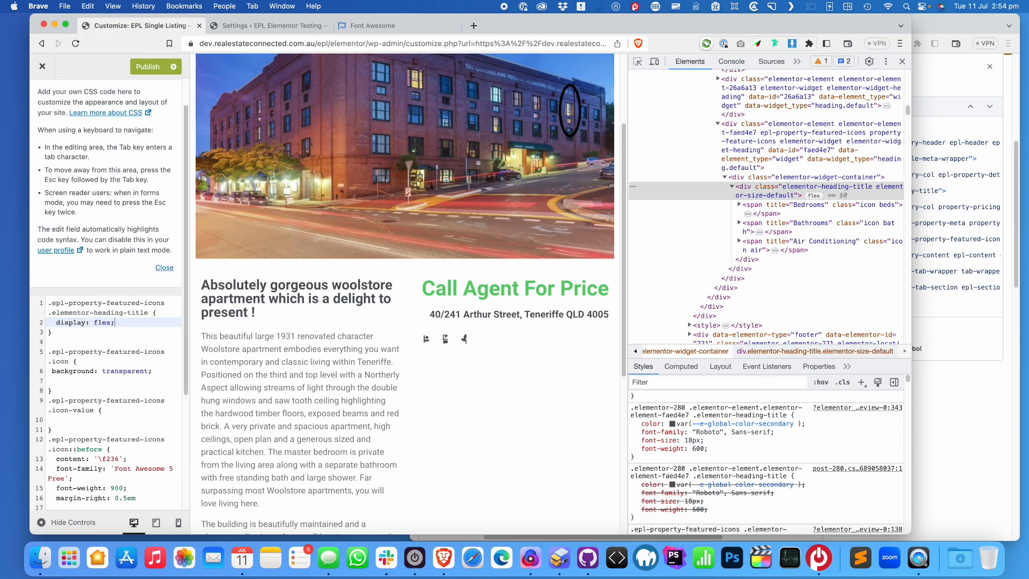
{"action": "key", "text": "Return"}
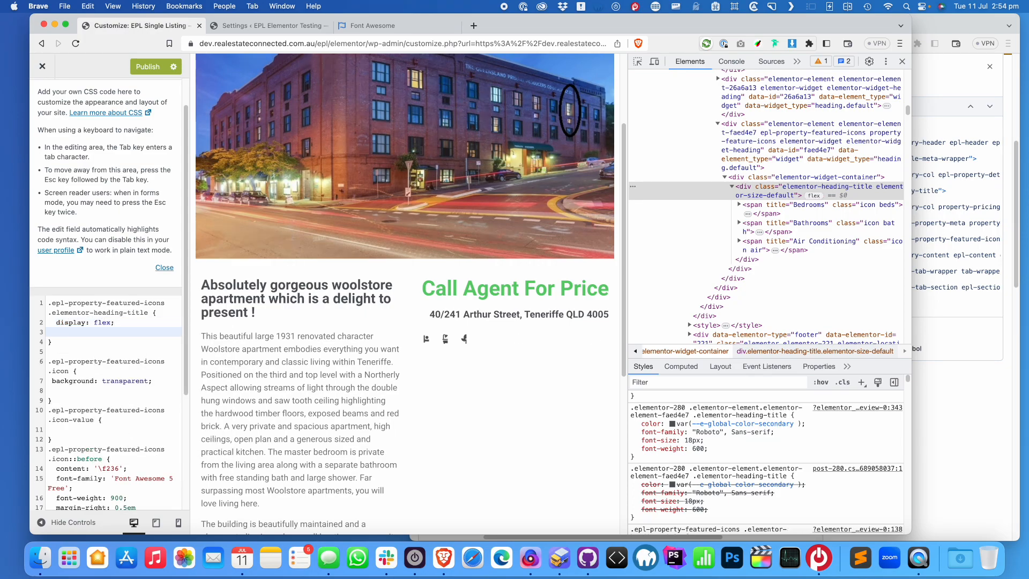
Restore padding: 0 in the .icon rule and check the Bedrooms element's styles
{"action": "left_click", "coordinate": [843, 206]}
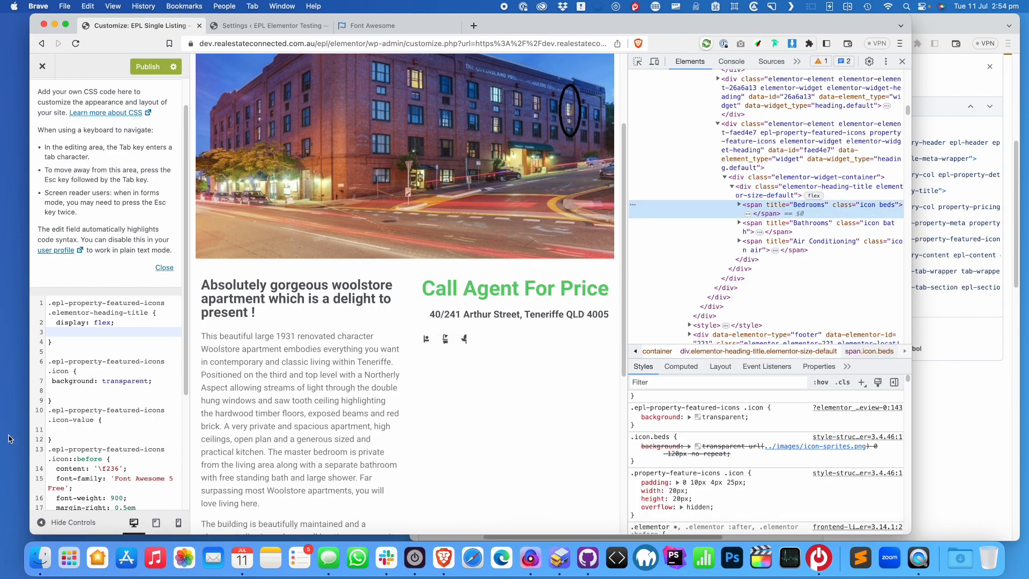
{"action": "left_click", "coordinate": [157, 390]}
{"action": "type", "text": "padding: 0;"}
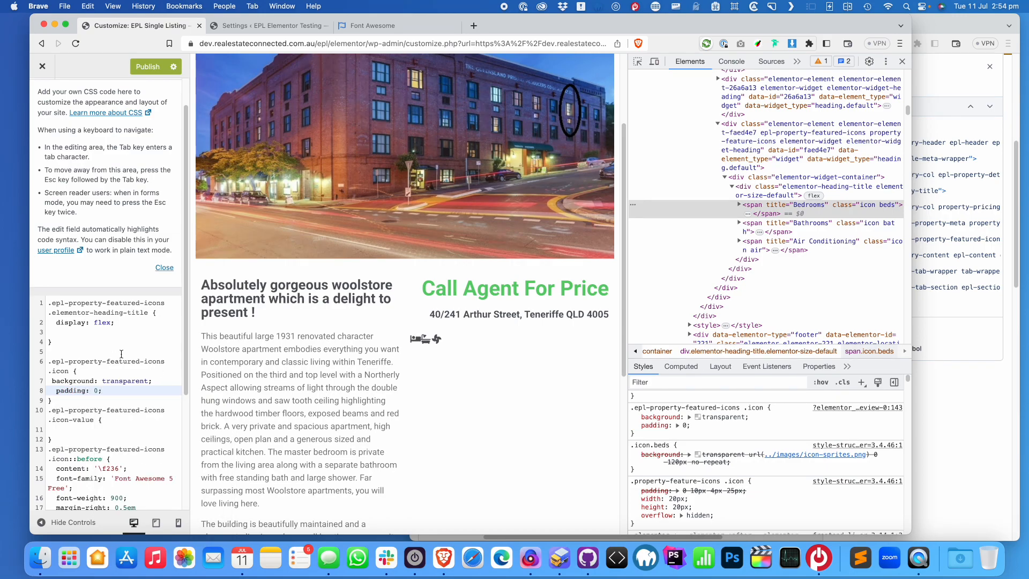
{"action": "left_click", "coordinate": [760, 207]}
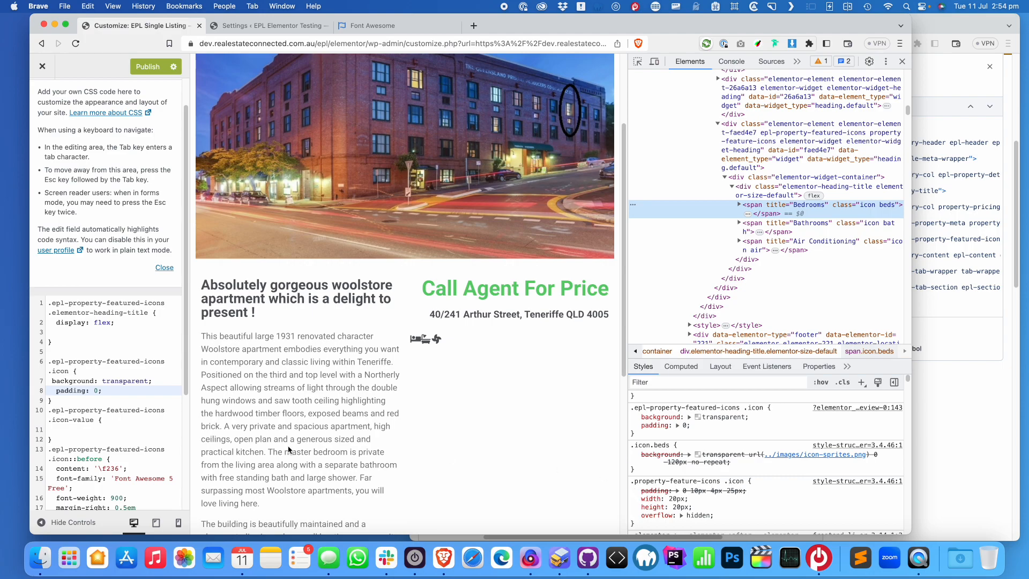
{"action": "scroll", "coordinate": [112, 442], "scroll_direction": "down", "scroll_amount": 2}
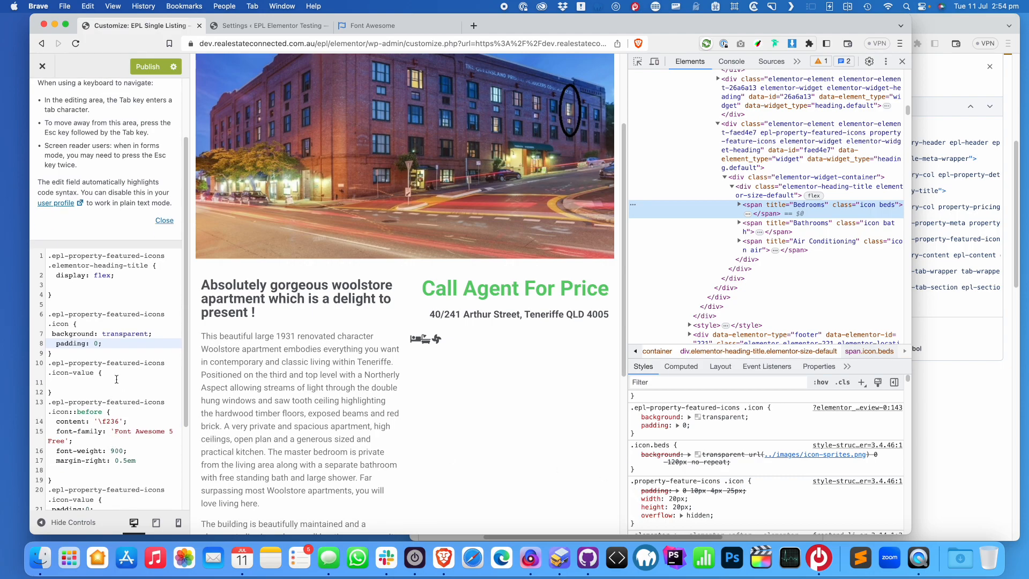
Add width: auto and height: auto to the .icon rule
{"action": "key", "text": "Return"}
{"action": "type", "text": "width: "}
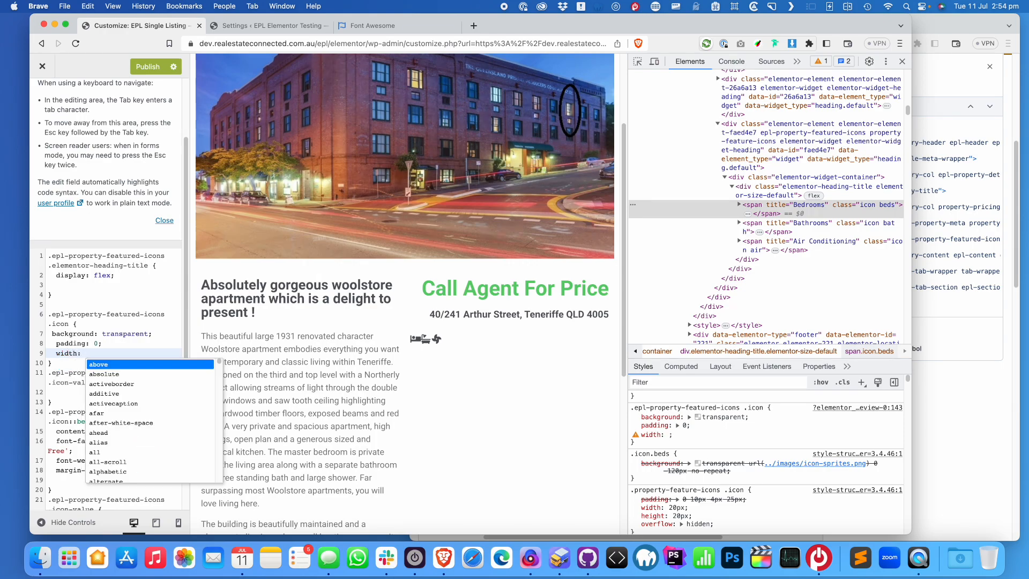
{"action": "type", "text": "auto;"}
{"action": "key", "text": "Return"}
{"action": "type", "text": "height"}
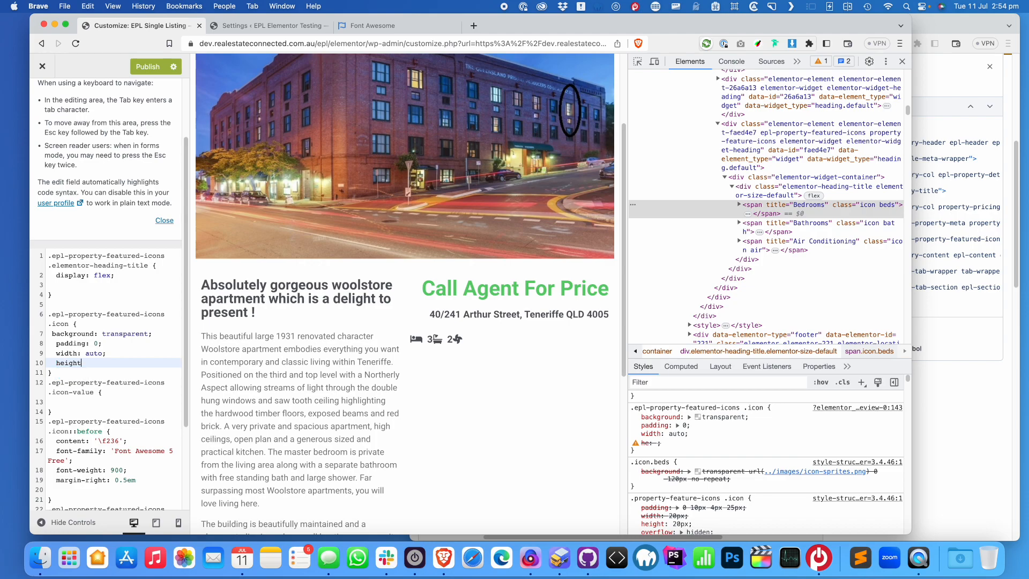
{"action": "type", "text": ": auto;"}
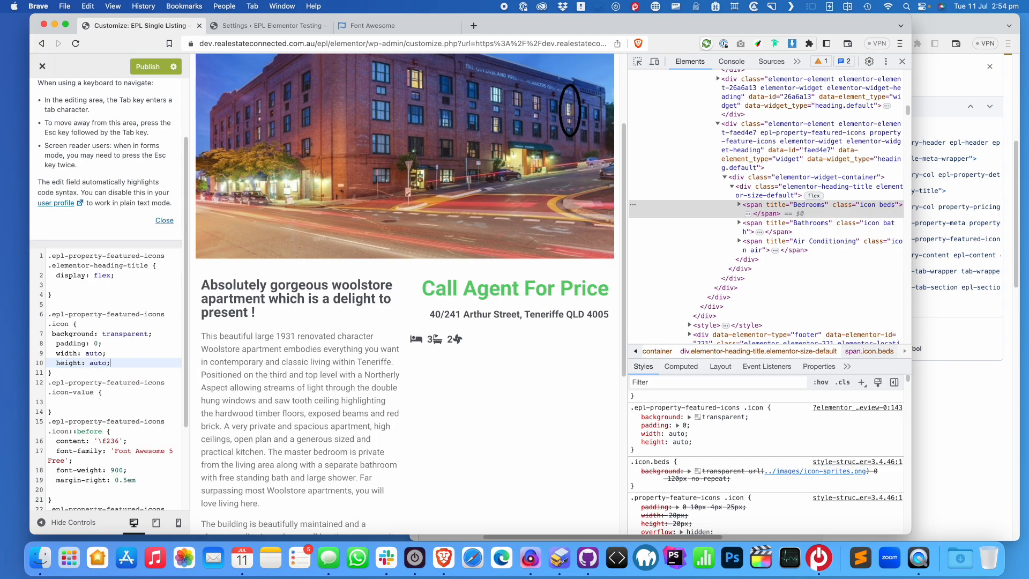
Add gap: 1em and justify-content: flex-end to the heading-title flex rule
{"action": "left_click", "coordinate": [110, 284]}
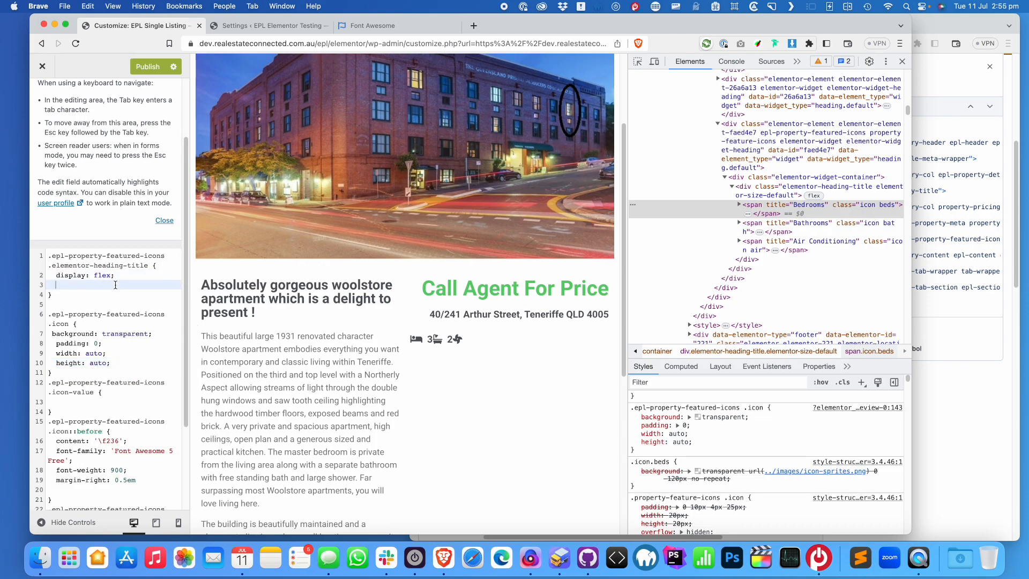
{"action": "type", "text": "gap: 1em"}
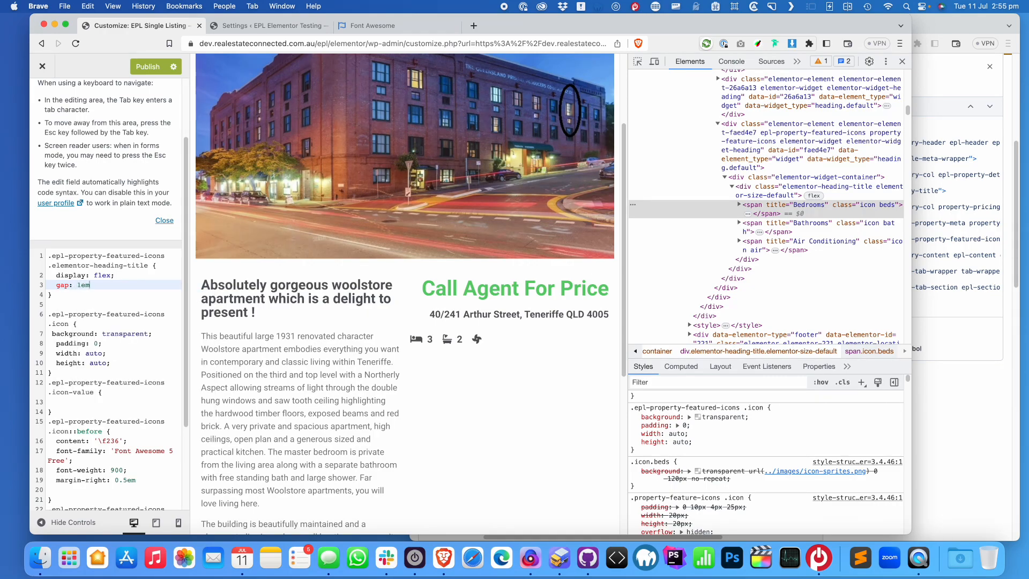
{"action": "type", "text": ";"}
{"action": "key", "text": "Return"}
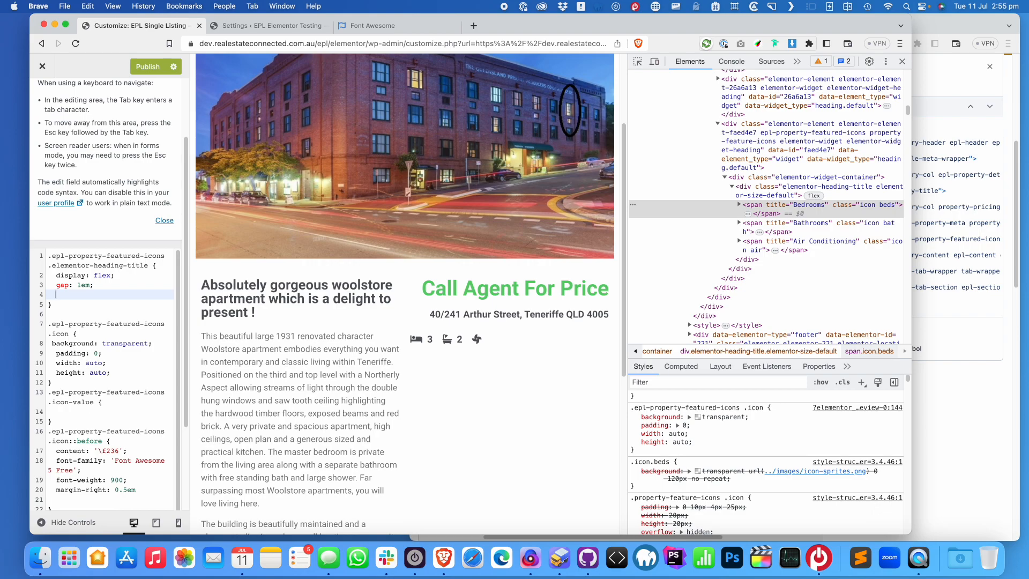
{"action": "type", "text": "justify-content"}
{"action": "type", "text": ": flex-edn"}
{"action": "type", "text": "nd"}
{"action": "type", "text": ";"}
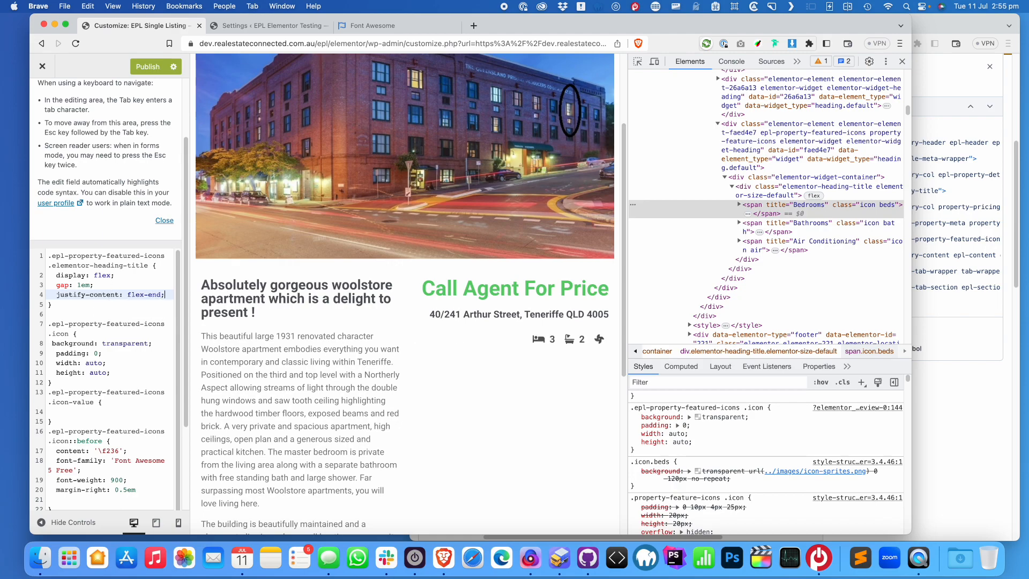
{"action": "scroll", "coordinate": [146, 80], "scroll_direction": "up", "scroll_amount": 3}
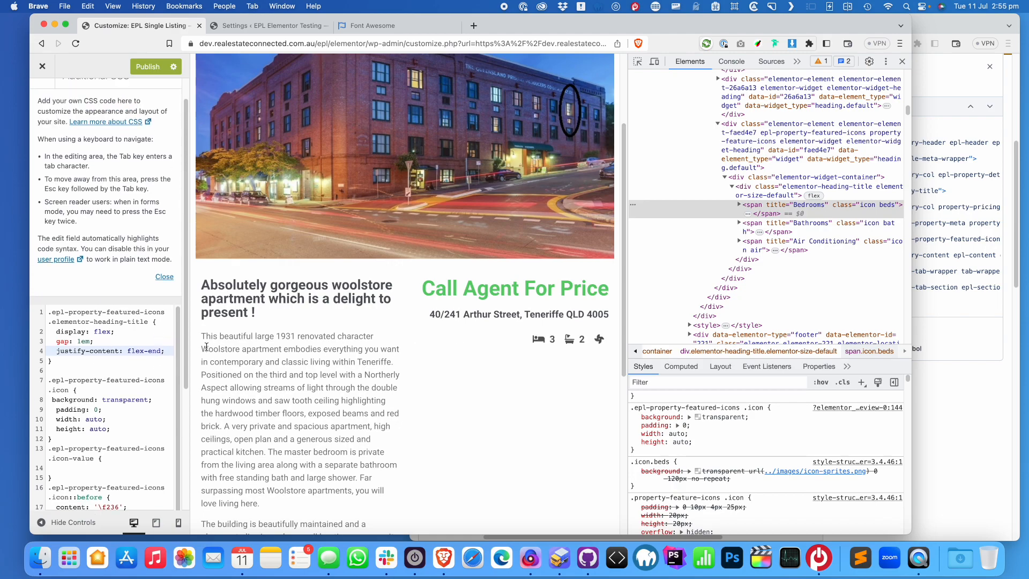
Publish the Additional CSS changes and close the Customizer to reload the template page
{"action": "left_click", "coordinate": [148, 67]}
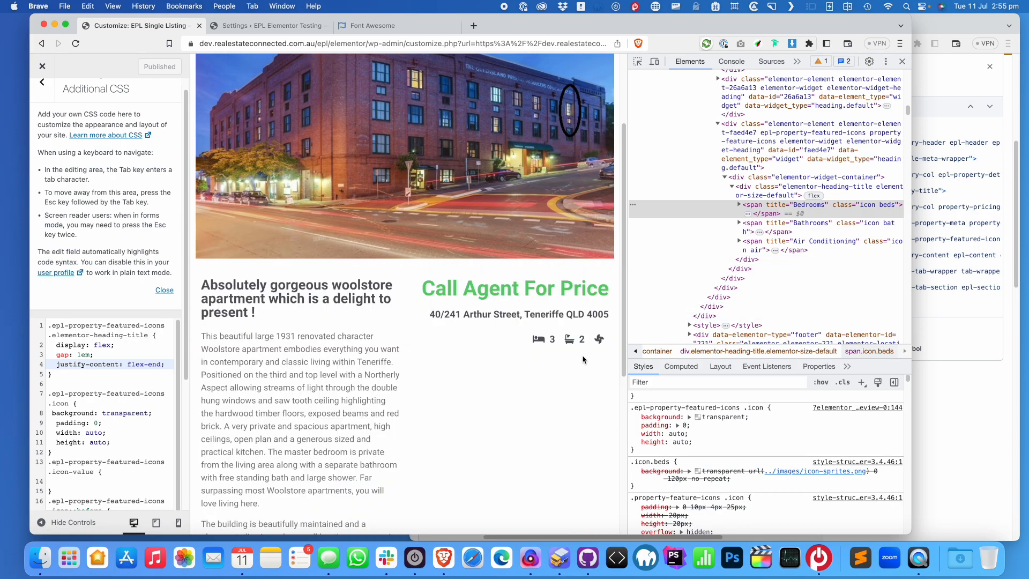
{"action": "key", "text": "super+grave"}
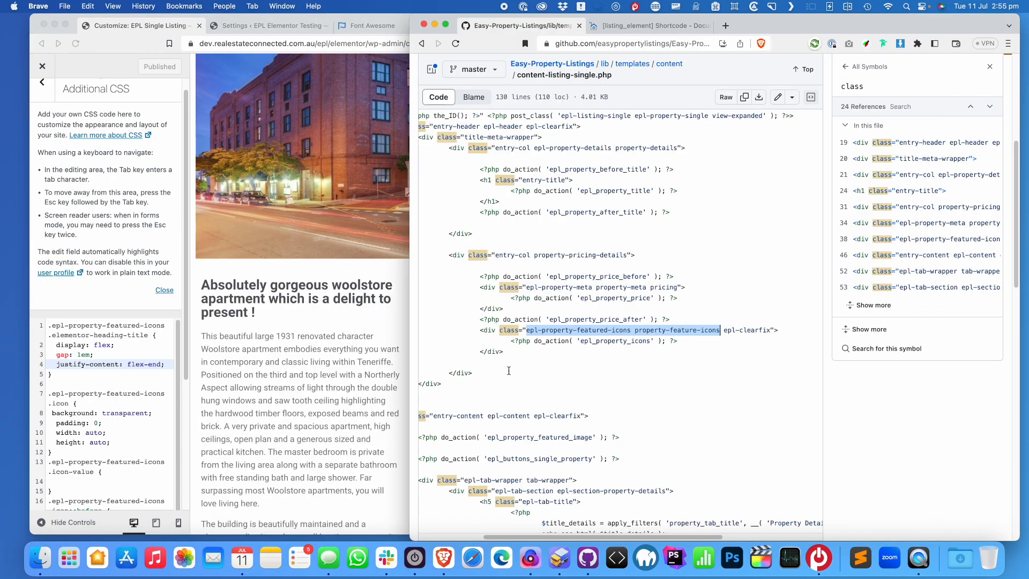
{"action": "key", "text": "super+grave"}
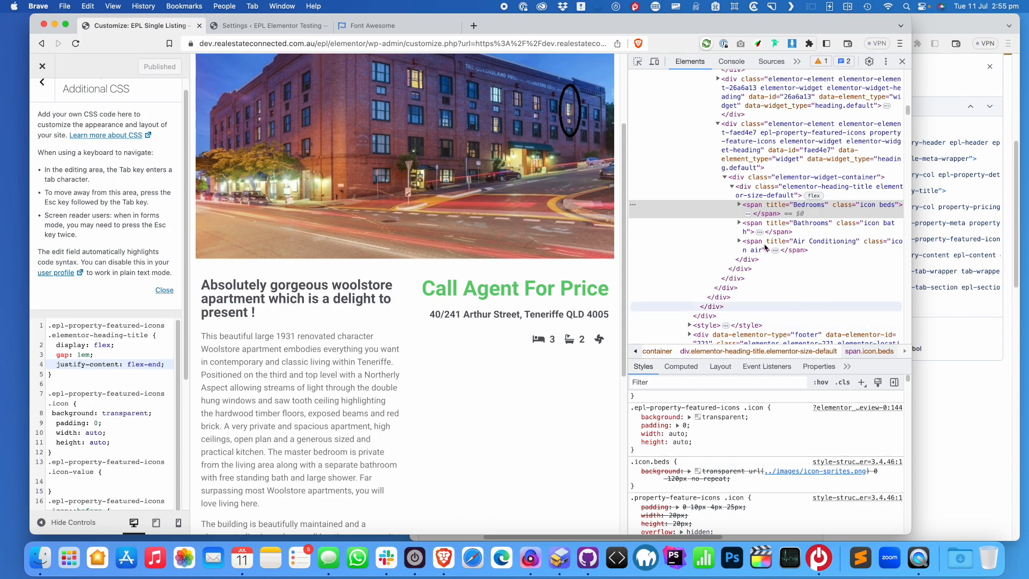
{"action": "left_click", "coordinate": [45, 71]}
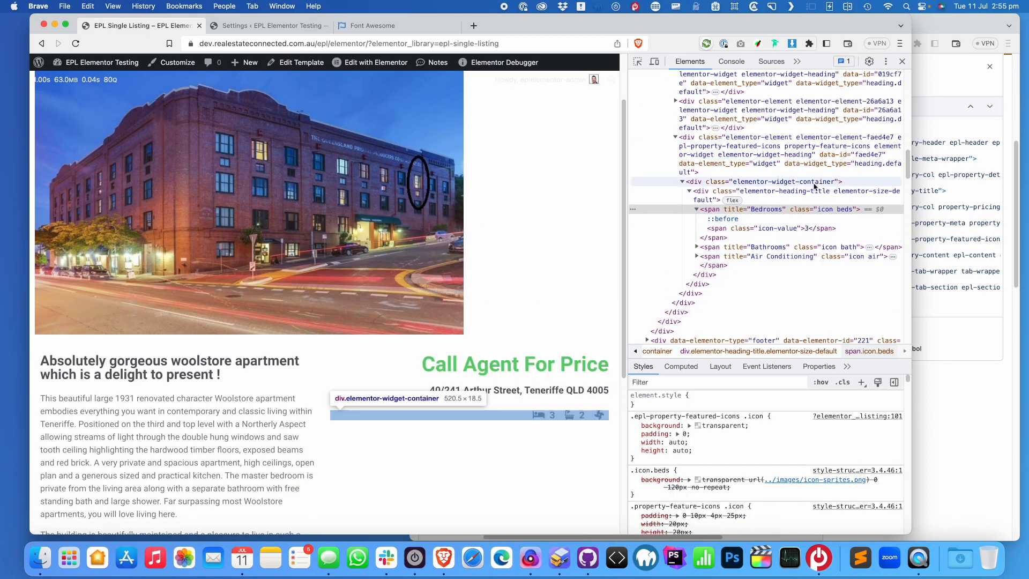
{"action": "scroll", "coordinate": [474, 225], "scroll_direction": "down", "scroll_amount": 5}
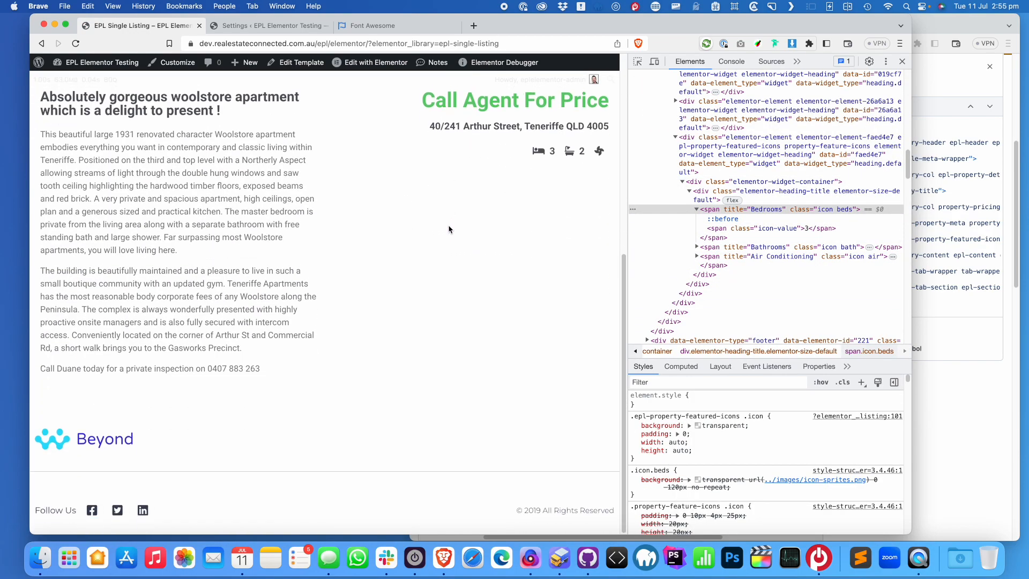
Look up epl_property_title in the GitHub template code, then close DevTools on the listing page
{"action": "left_click", "coordinate": [920, 112]}
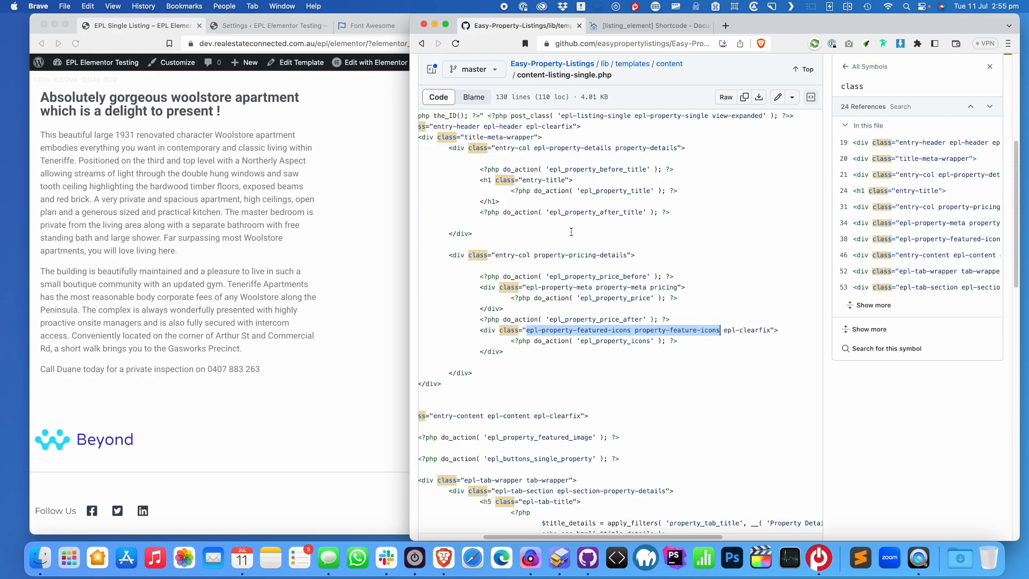
{"action": "double_click", "coordinate": [620, 191]}
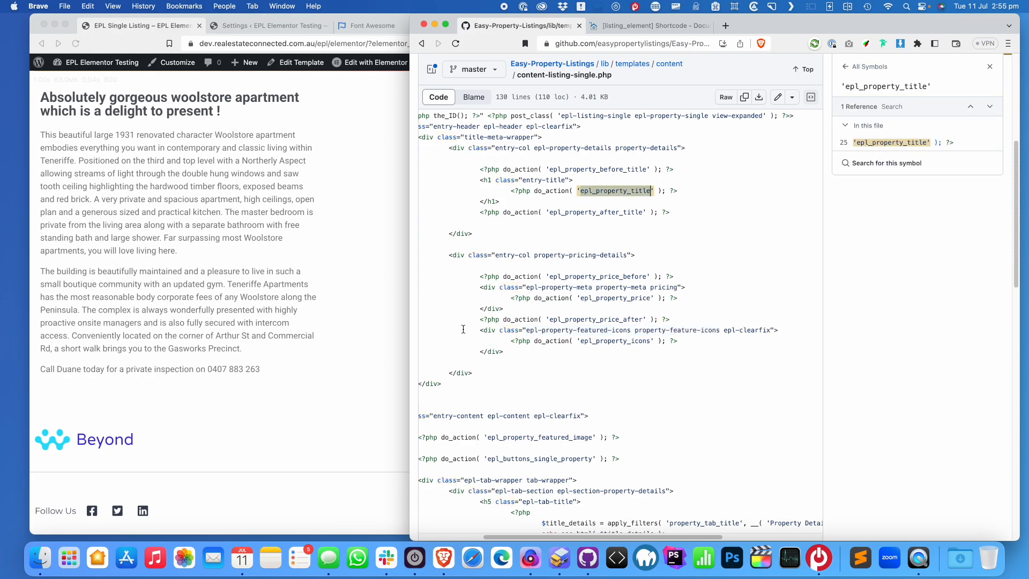
{"action": "scroll", "coordinate": [722, 334], "scroll_direction": "down", "scroll_amount": 8}
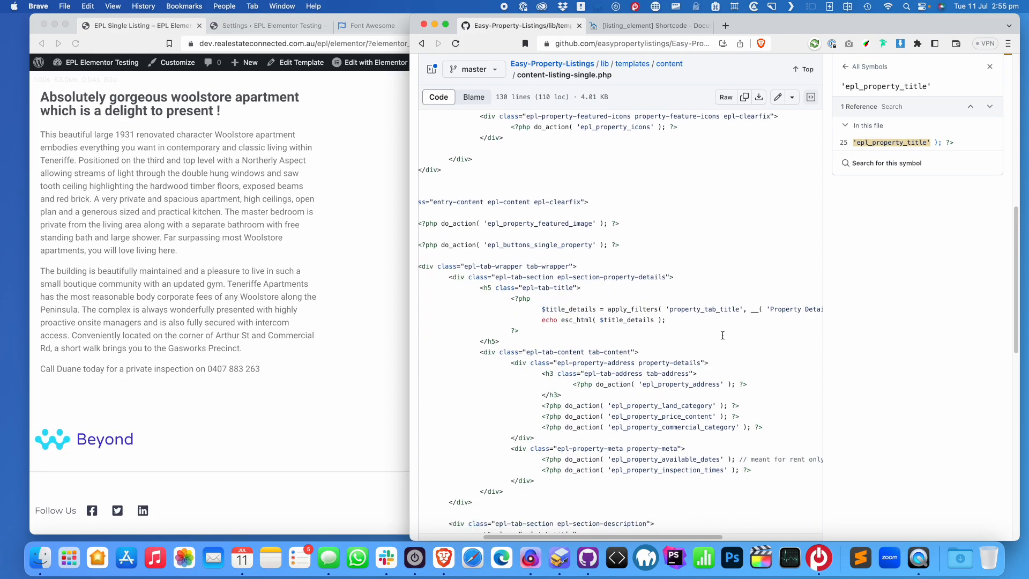
{"action": "left_click", "coordinate": [259, 323]}
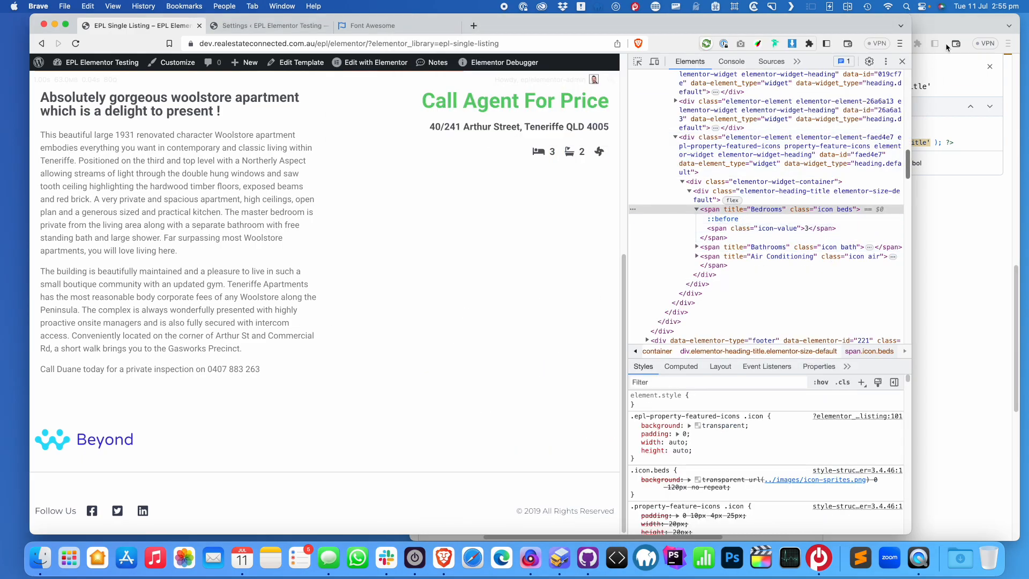
{"action": "left_click", "coordinate": [904, 63]}
{"action": "scroll", "coordinate": [504, 286], "scroll_direction": "up", "scroll_amount": 10}
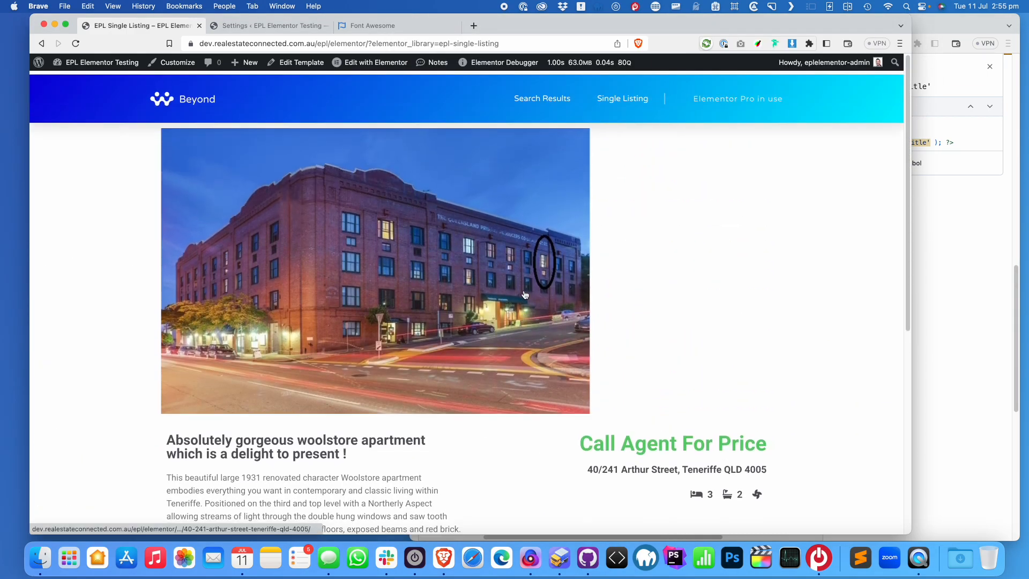
{"action": "scroll", "coordinate": [489, 284], "scroll_direction": "down", "scroll_amount": 3}
{"action": "scroll", "coordinate": [489, 284], "scroll_direction": "down", "scroll_amount": 5}
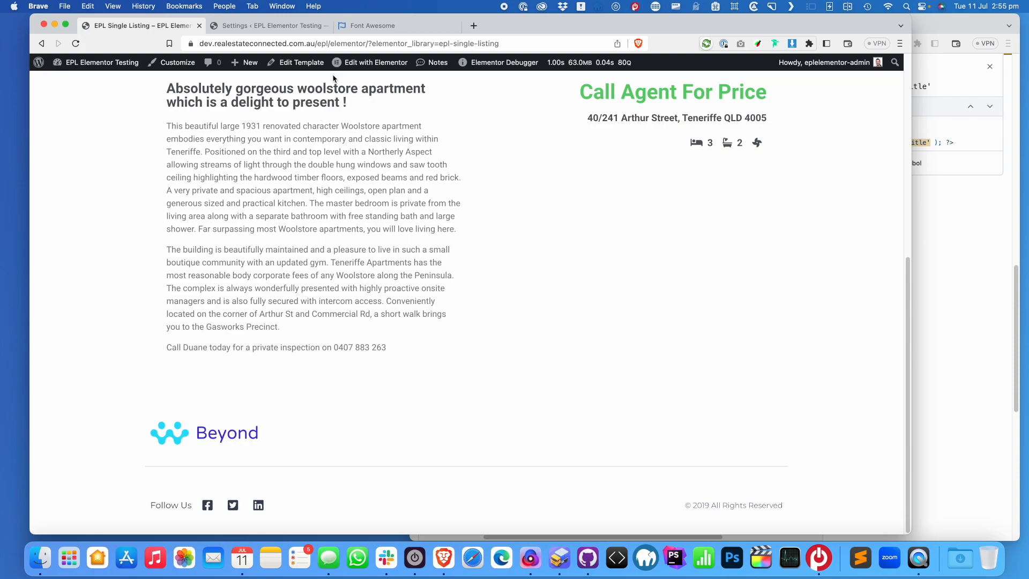
Review the template's hooks on GitHub: map, gallery, single author, tab section, content, inspection times, land category
{"action": "left_click", "coordinate": [934, 296]}
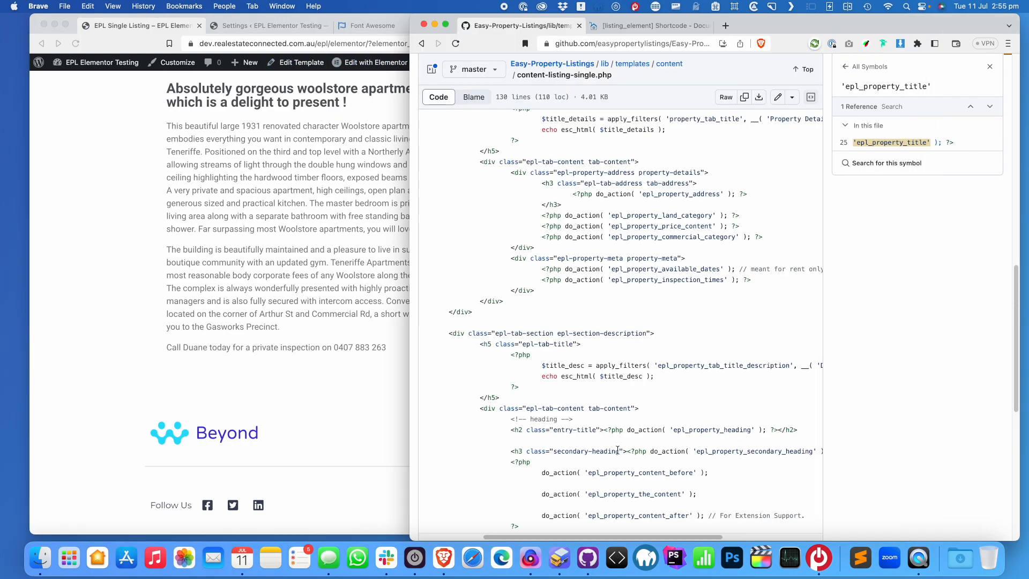
{"action": "scroll", "coordinate": [618, 451], "scroll_direction": "down", "scroll_amount": 10}
{"action": "left_click", "coordinate": [562, 279]}
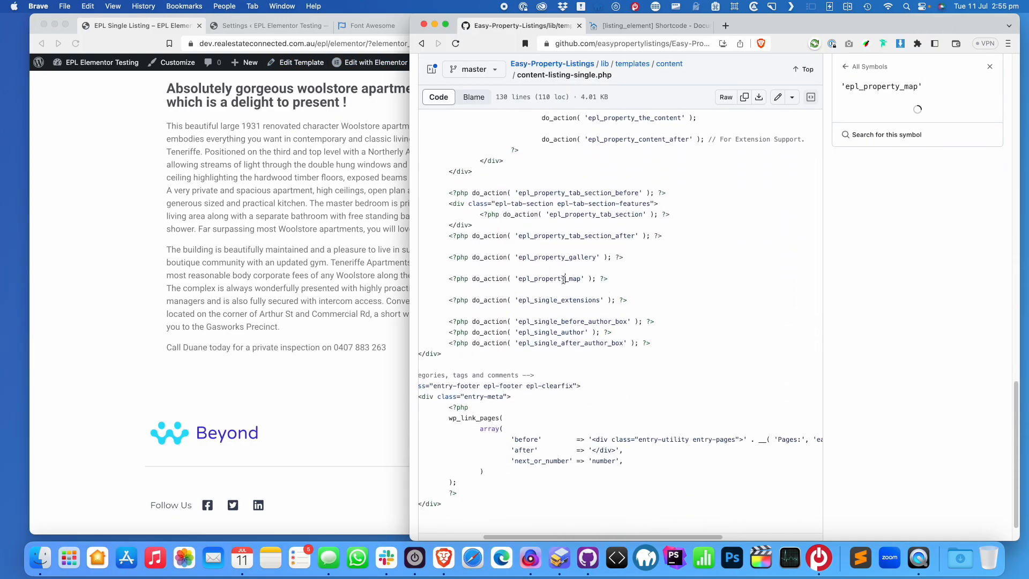
{"action": "left_click", "coordinate": [587, 257]}
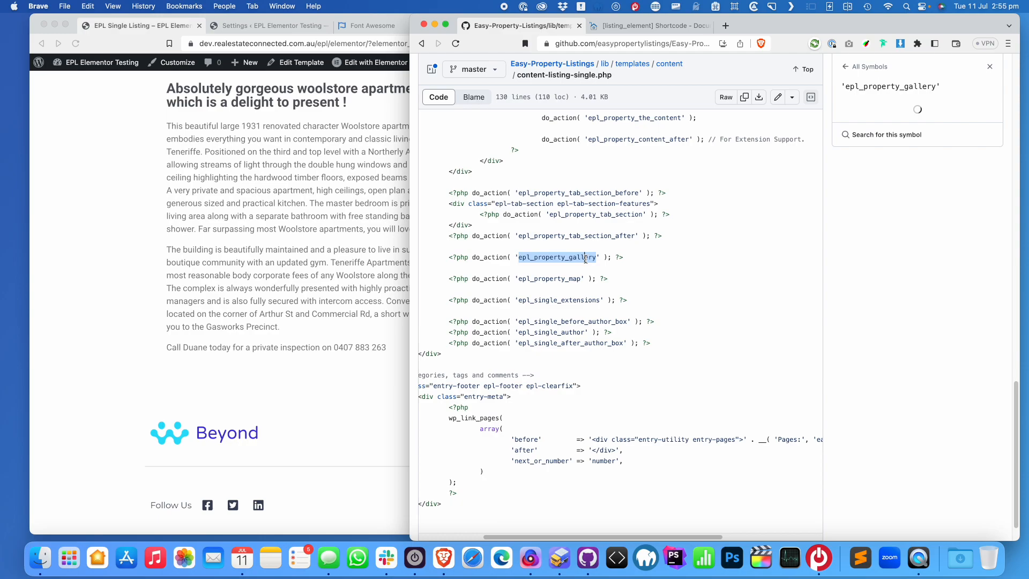
{"action": "left_click", "coordinate": [561, 332]}
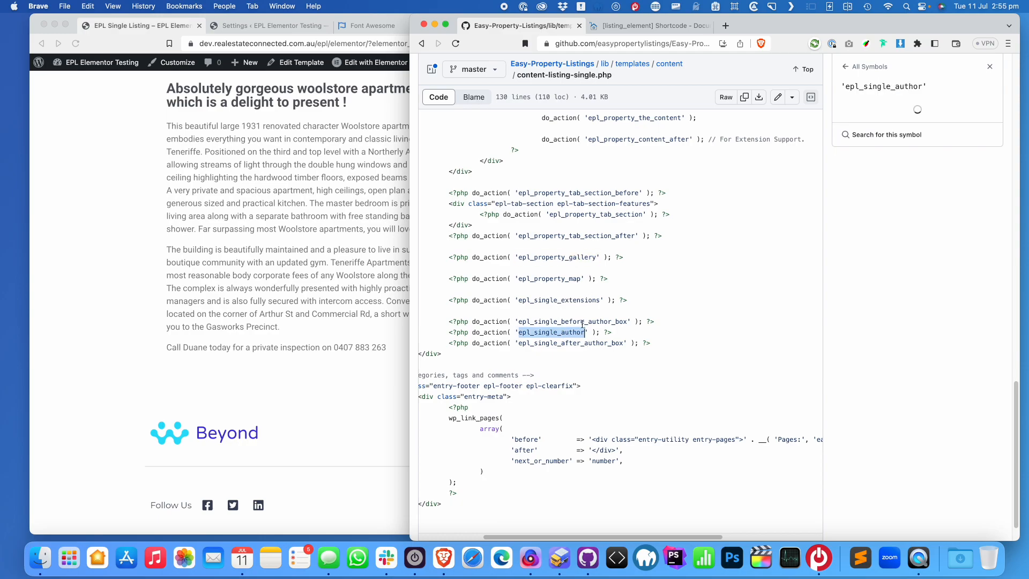
{"action": "left_click", "coordinate": [609, 214]}
{"action": "scroll", "coordinate": [622, 227], "scroll_direction": "up", "scroll_amount": 3}
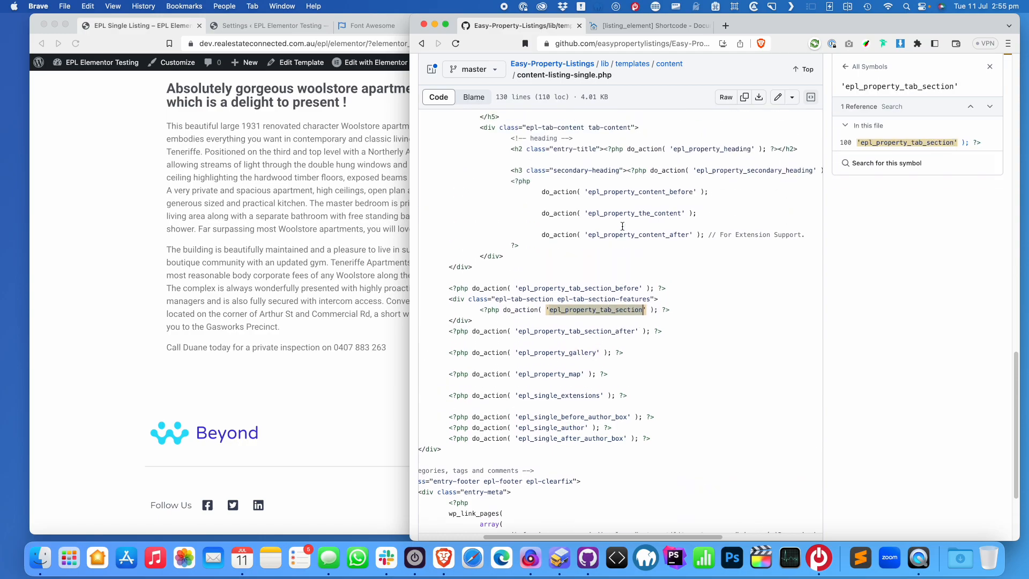
{"action": "scroll", "coordinate": [623, 227], "scroll_direction": "up", "scroll_amount": 1}
{"action": "left_click", "coordinate": [646, 231]}
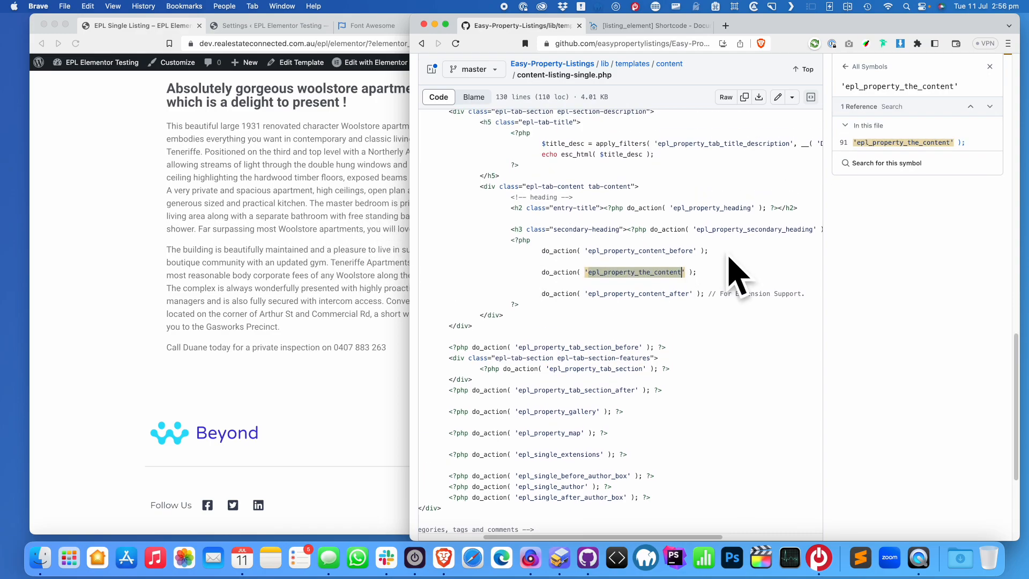
{"action": "scroll", "coordinate": [714, 259], "scroll_direction": "up", "scroll_amount": 1}
{"action": "scroll", "coordinate": [714, 260], "scroll_direction": "up", "scroll_amount": 6}
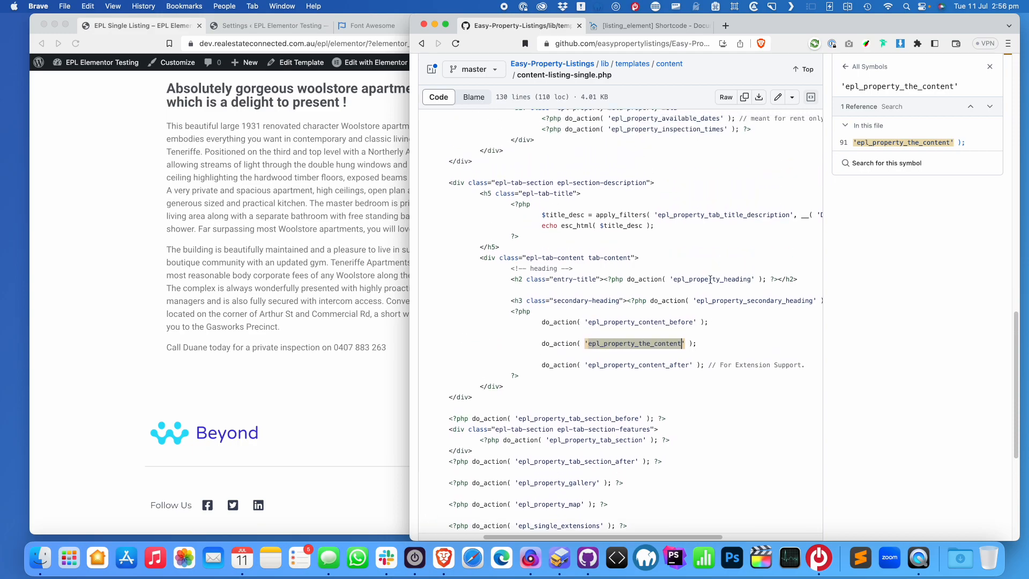
{"action": "scroll", "coordinate": [697, 247], "scroll_direction": "up", "scroll_amount": 1}
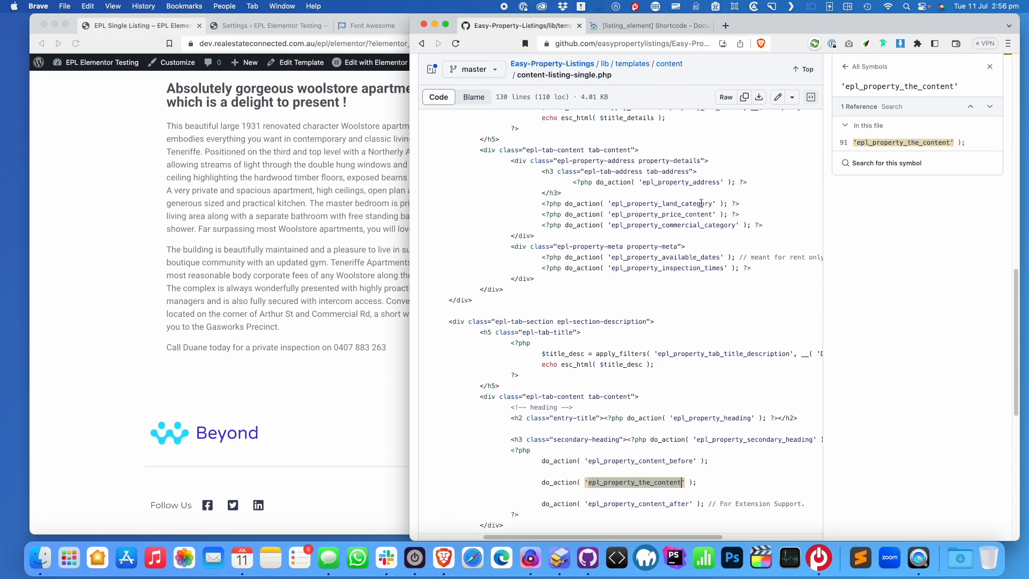
{"action": "left_click", "coordinate": [690, 267]}
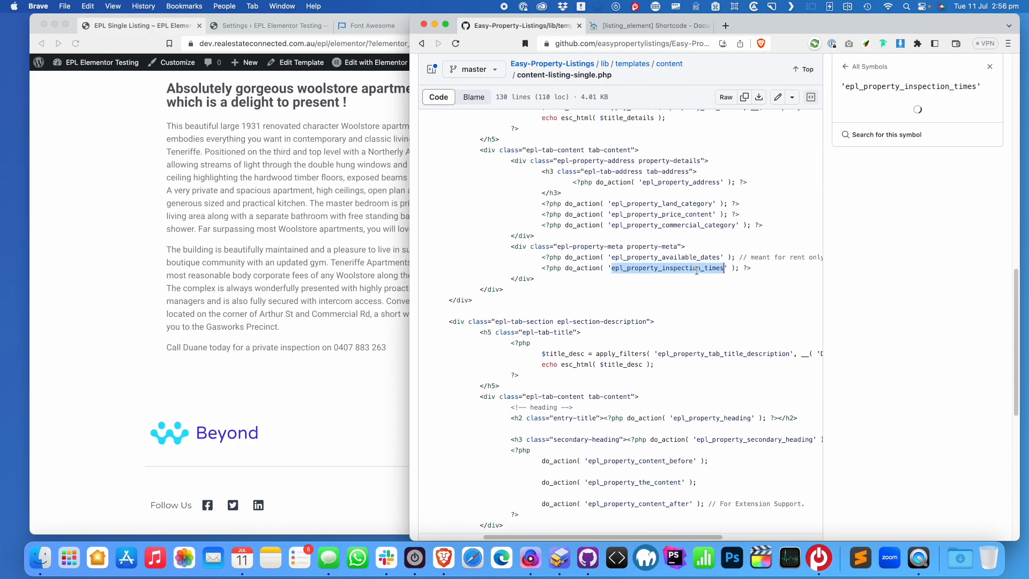
{"action": "left_click", "coordinate": [681, 204]}
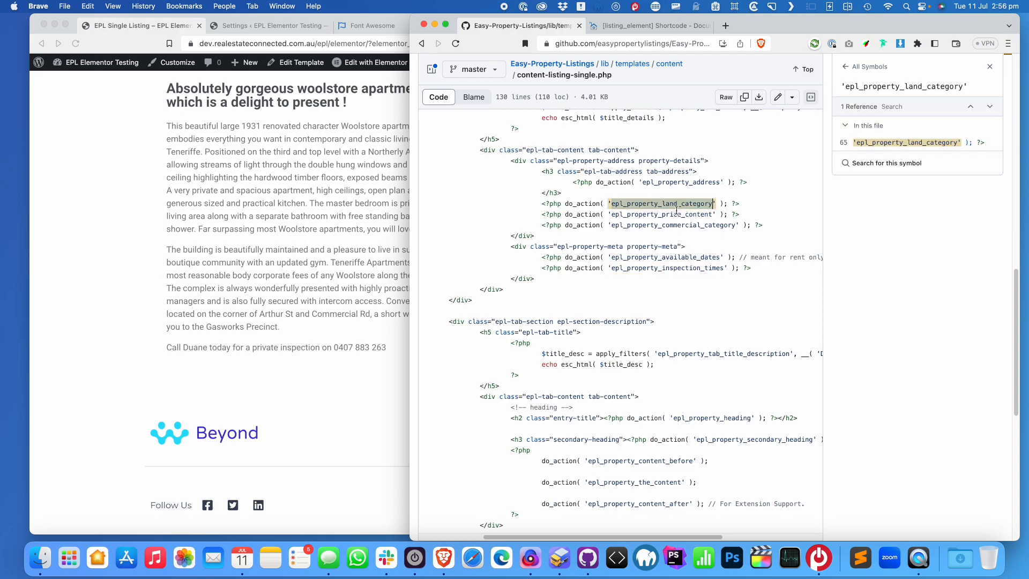
{"action": "scroll", "coordinate": [679, 225], "scroll_direction": "up", "scroll_amount": 10}
Return to the single-listing preview and scroll back to the top
{"action": "left_click", "coordinate": [377, 288]}
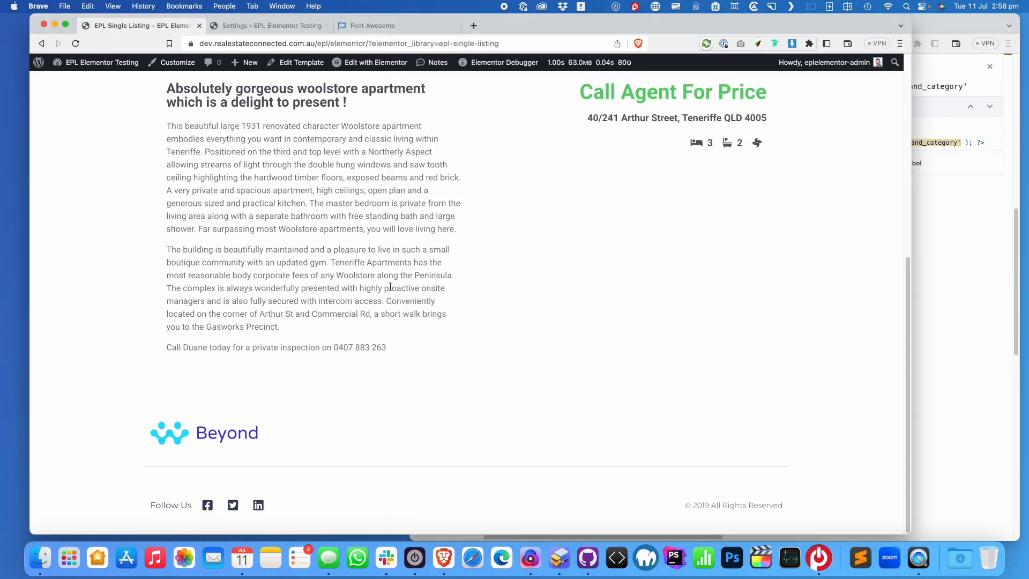
{"action": "scroll", "coordinate": [709, 247], "scroll_direction": "up", "scroll_amount": 5}
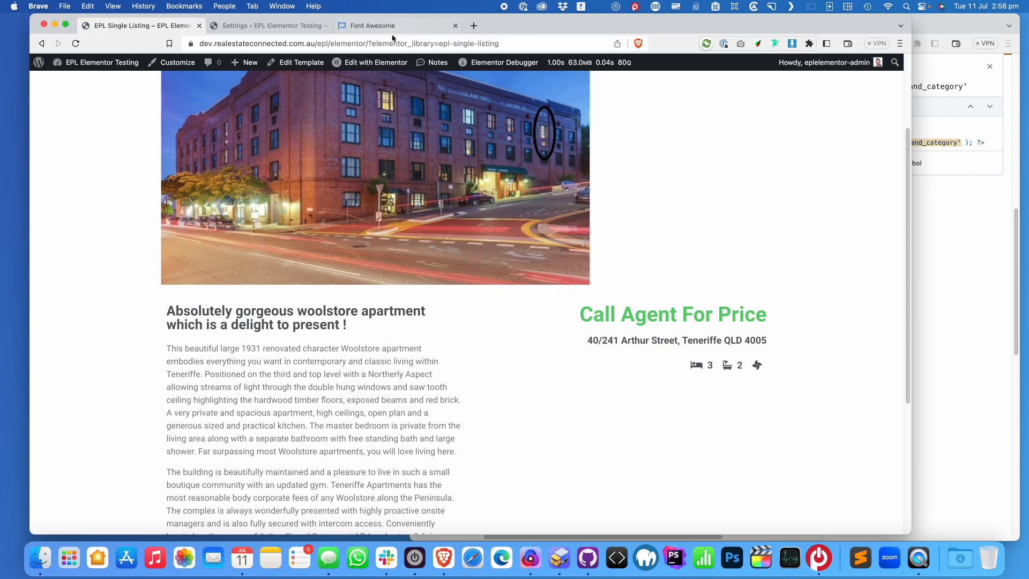
{"action": "scroll", "coordinate": [525, 177], "scroll_direction": "up", "scroll_amount": 3}
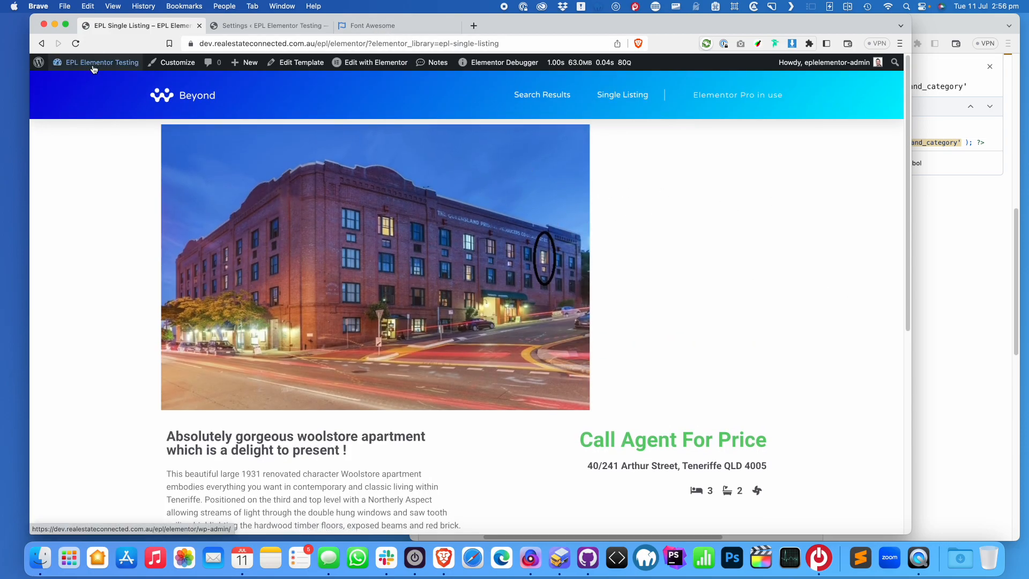
Upload and install epl-carousel-1.99.44.zip from the Extensions BETA folder via Plugins > Add New
{"action": "left_click", "coordinate": [99, 84], "text": "super"}
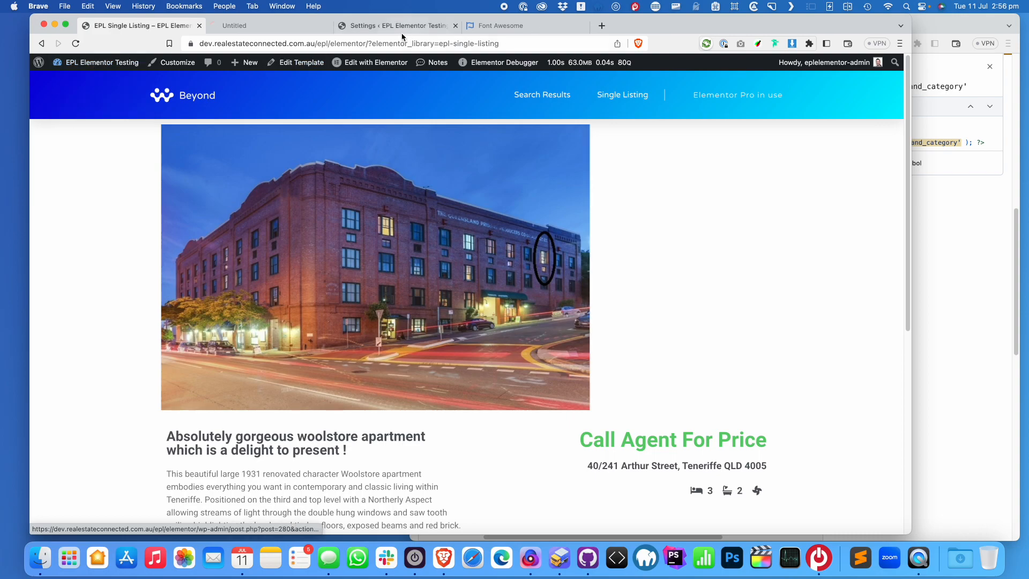
{"action": "left_click", "coordinate": [276, 28]}
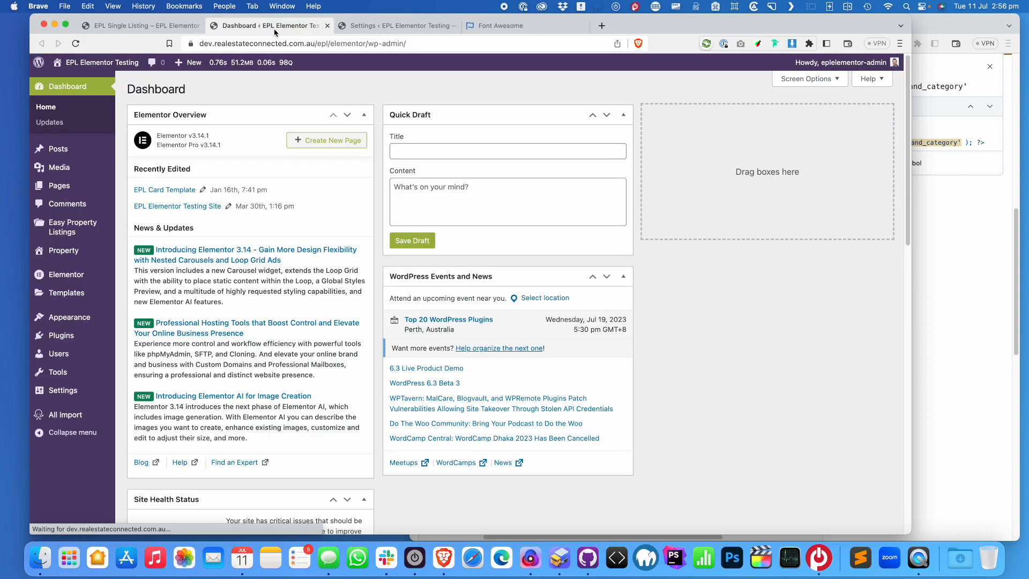
{"action": "left_click", "coordinate": [153, 352]}
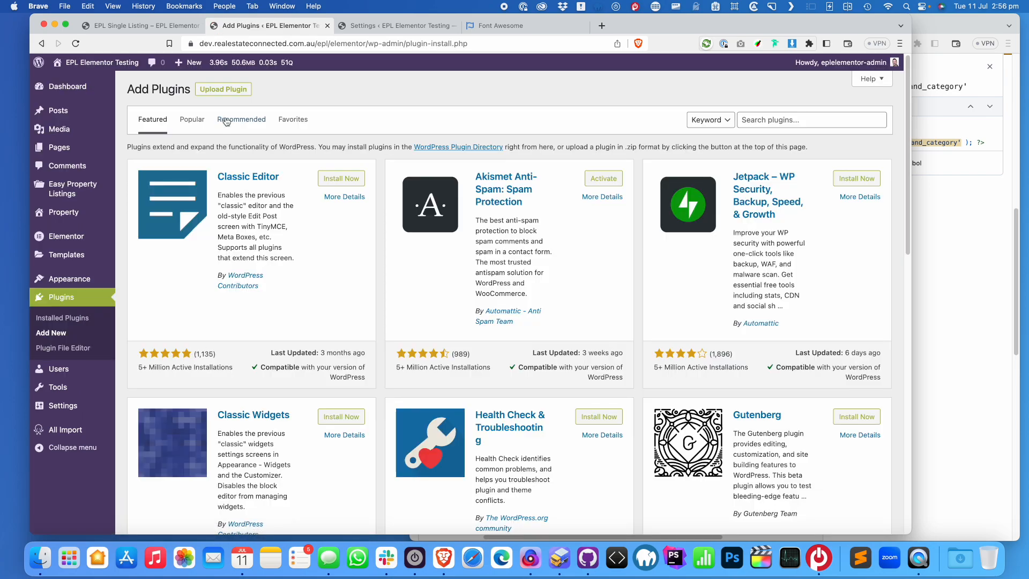
{"action": "left_click", "coordinate": [224, 91]}
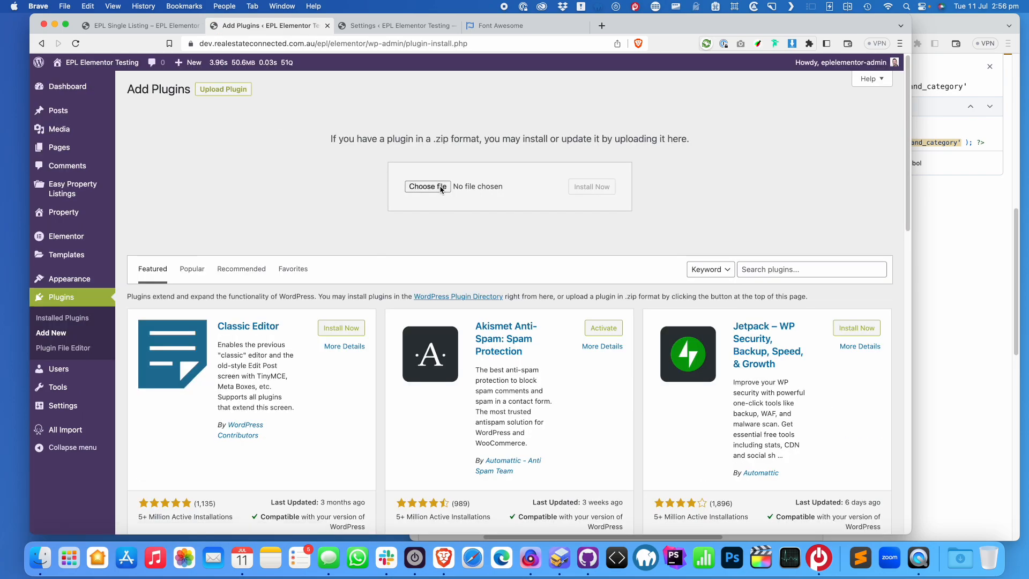
{"action": "left_click", "coordinate": [440, 188]}
{"action": "left_click", "coordinate": [172, 290]}
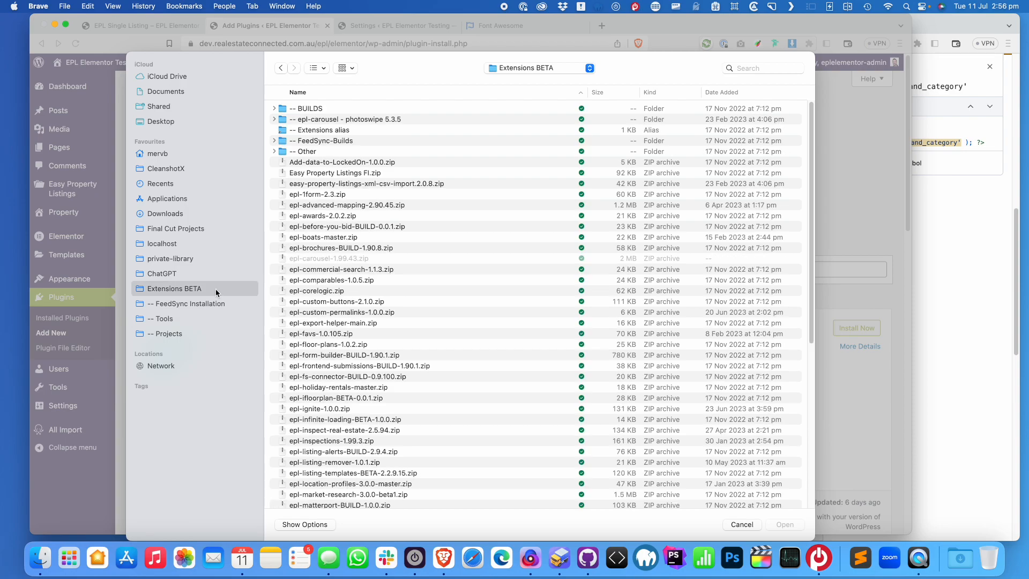
{"action": "double_click", "coordinate": [343, 260]}
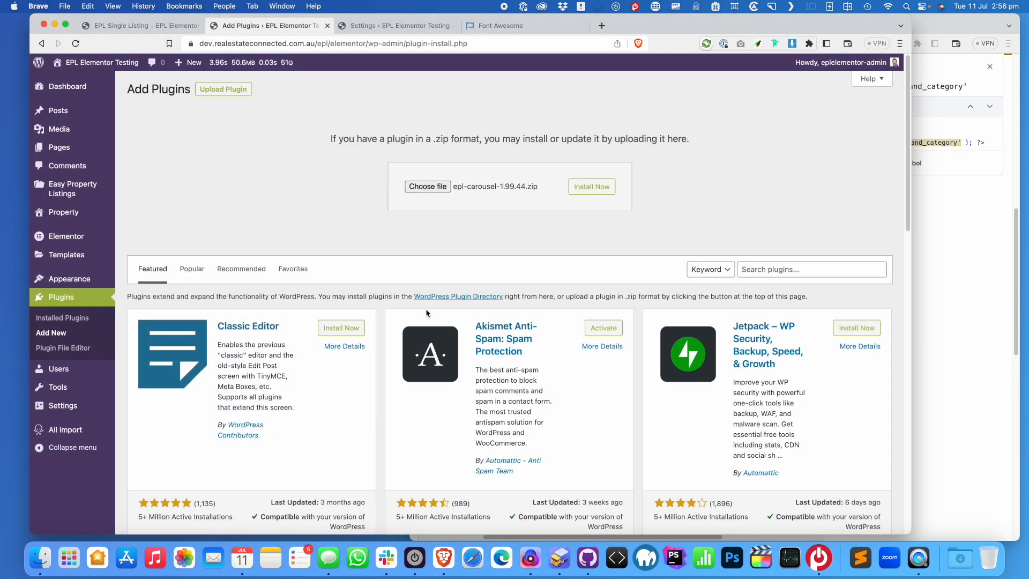
{"action": "left_click", "coordinate": [590, 192]}
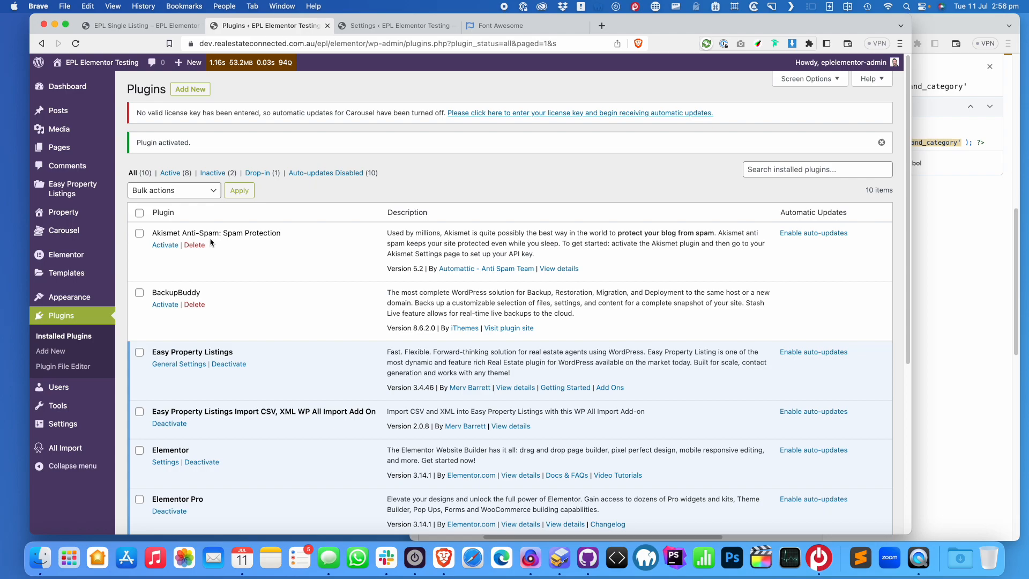
Create a new carousel titled 'Single Listing' with Carousel Type set to Single
{"action": "left_click", "coordinate": [140, 235]}
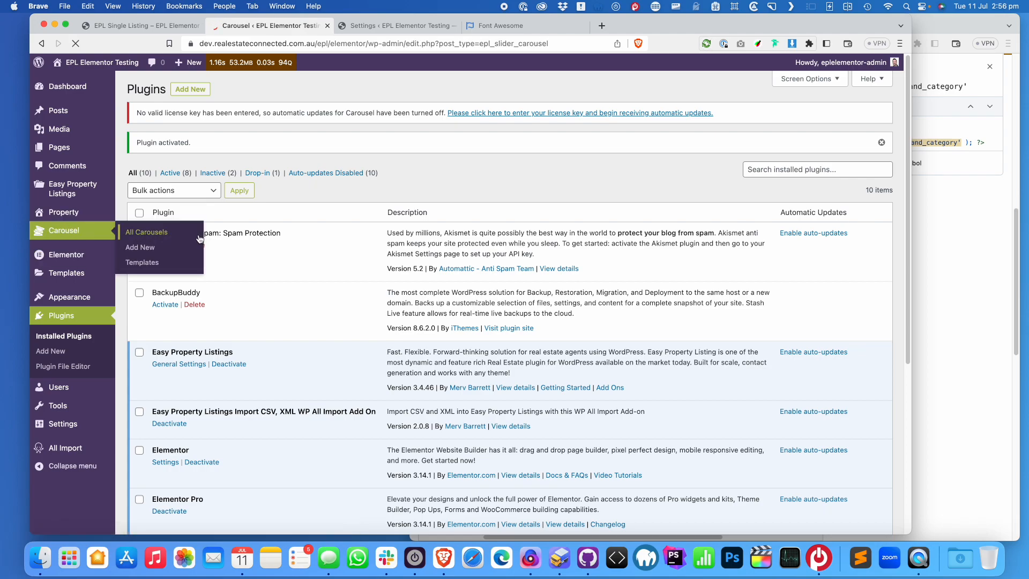
{"action": "left_click", "coordinate": [198, 89]}
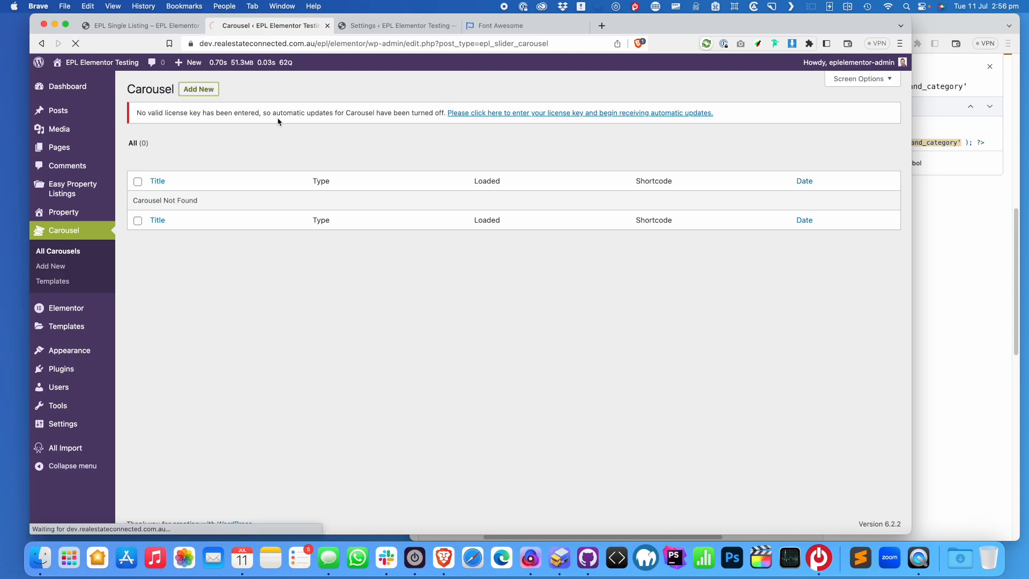
{"action": "type", "text": "Single Listing"}
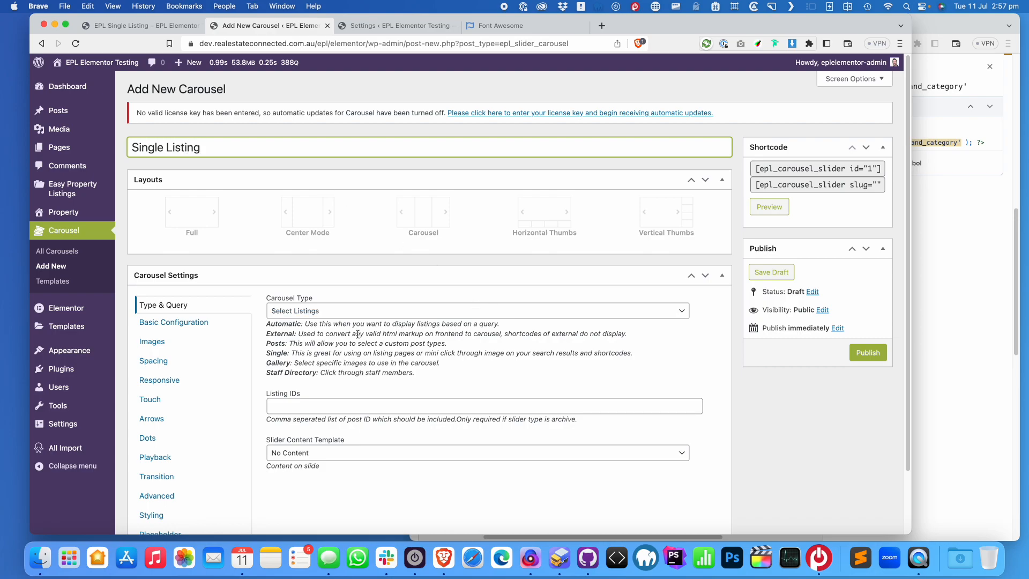
{"action": "left_click", "coordinate": [362, 315]}
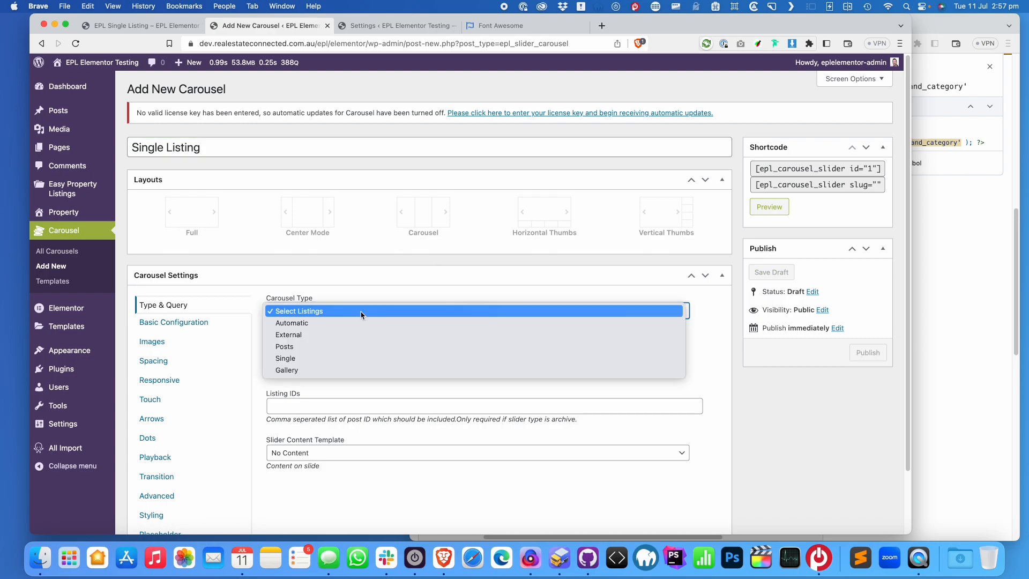
{"action": "left_click", "coordinate": [331, 359]}
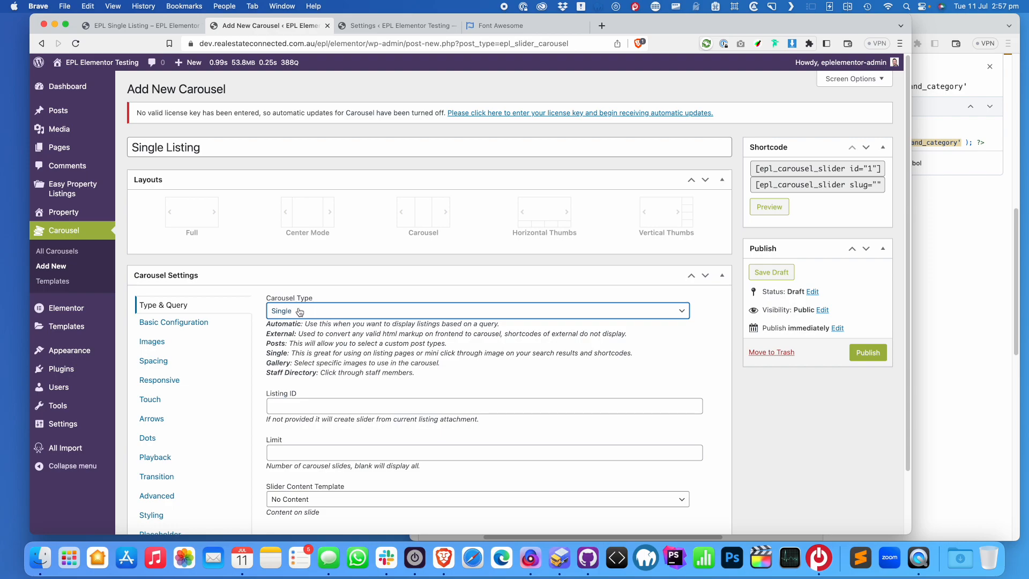
Choose the Full layout and set Lazy Loading Type to Progressive
{"action": "left_click", "coordinate": [175, 217]}
{"action": "scroll", "coordinate": [282, 335], "scroll_direction": "down", "scroll_amount": 3}
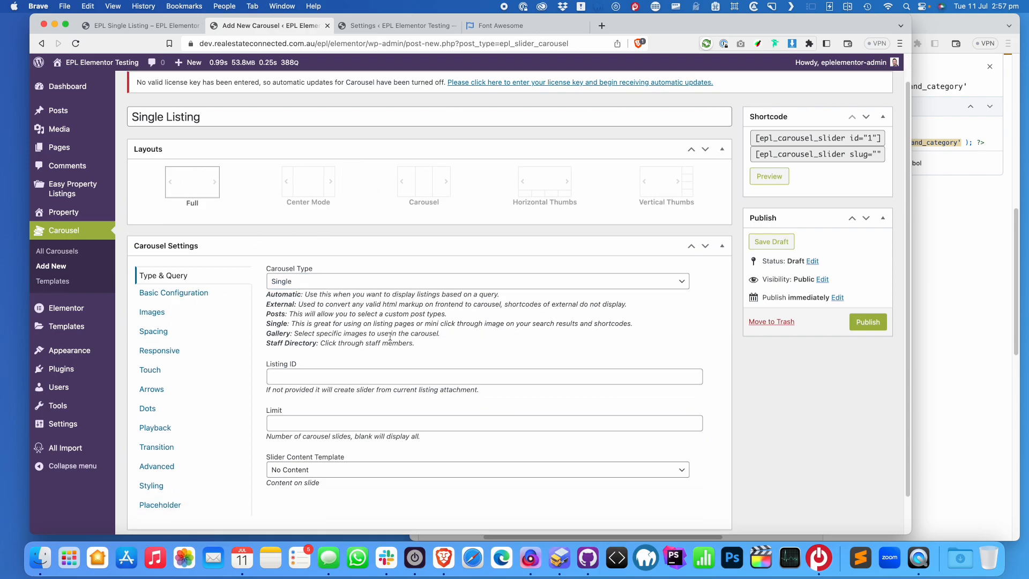
{"action": "left_click", "coordinate": [192, 255]}
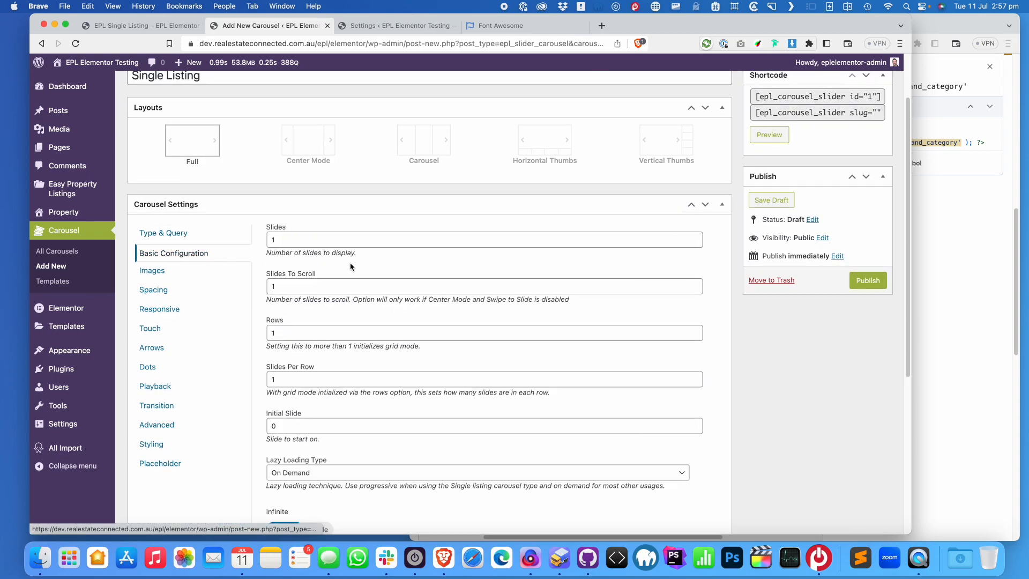
{"action": "scroll", "coordinate": [309, 447], "scroll_direction": "down", "scroll_amount": 4}
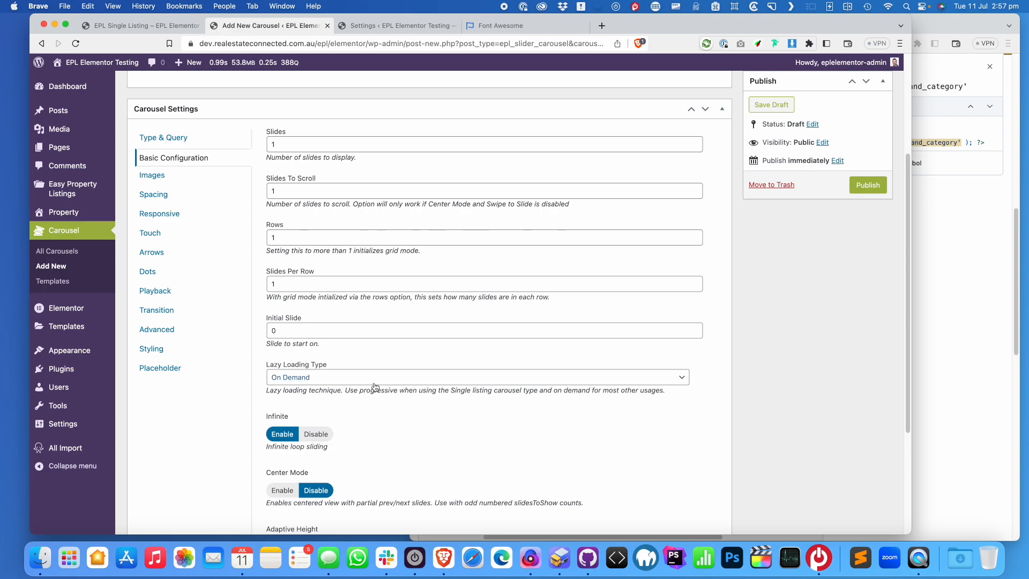
{"action": "left_click", "coordinate": [409, 379]}
{"action": "left_click", "coordinate": [403, 389]}
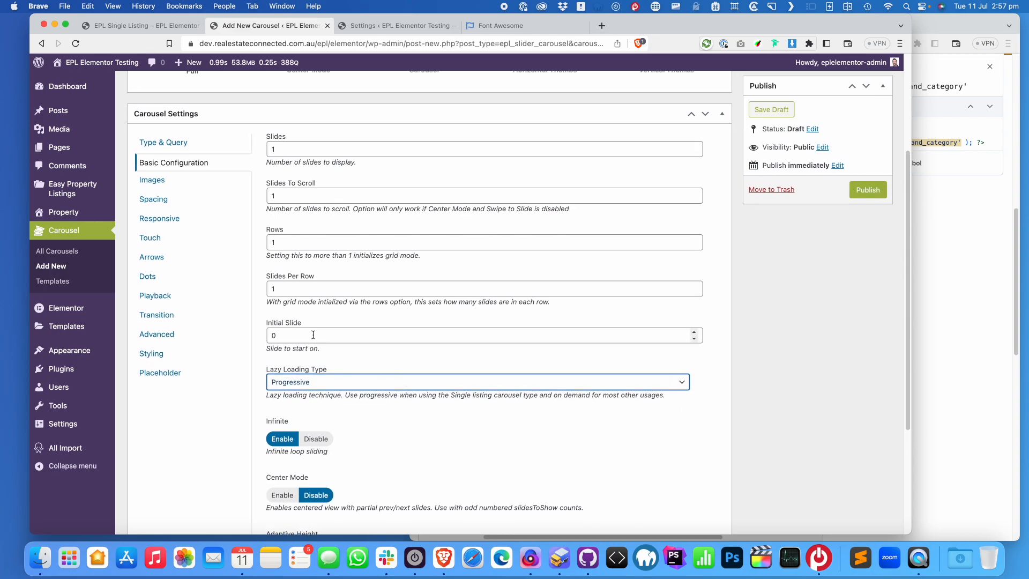
{"action": "scroll", "coordinate": [325, 348], "scroll_direction": "down", "scroll_amount": 5}
{"action": "scroll", "coordinate": [209, 211], "scroll_direction": "up", "scroll_amount": 9}
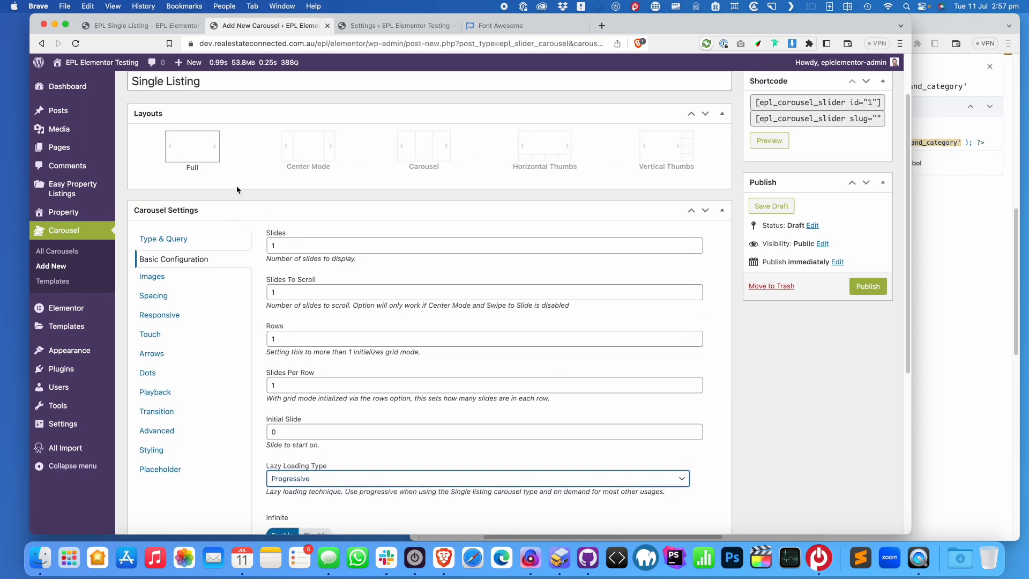
Keep Full image size, set Slides on Click to Show Lightbox, and publish the carousel
{"action": "left_click", "coordinate": [169, 281]}
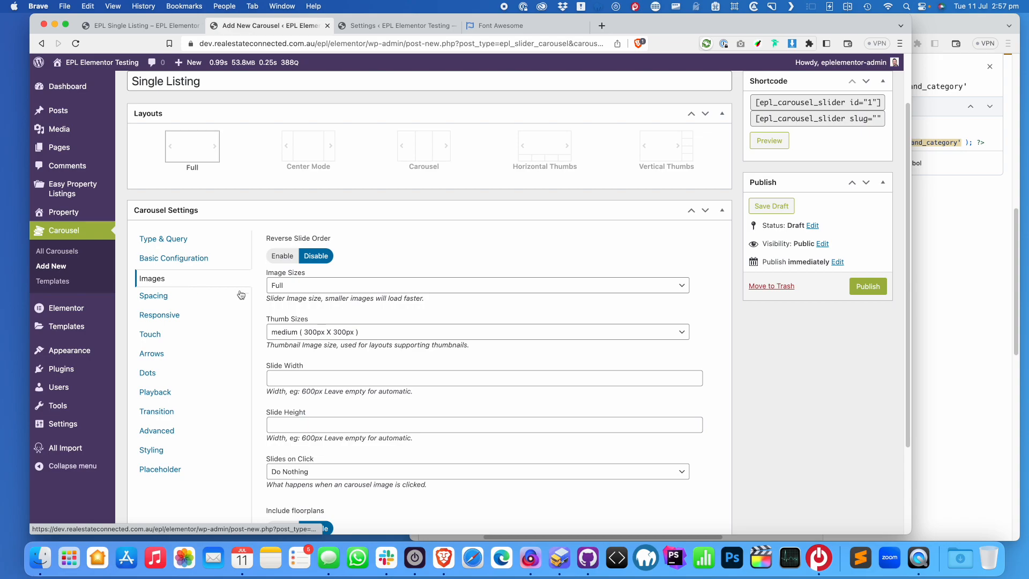
{"action": "left_click", "coordinate": [332, 289]}
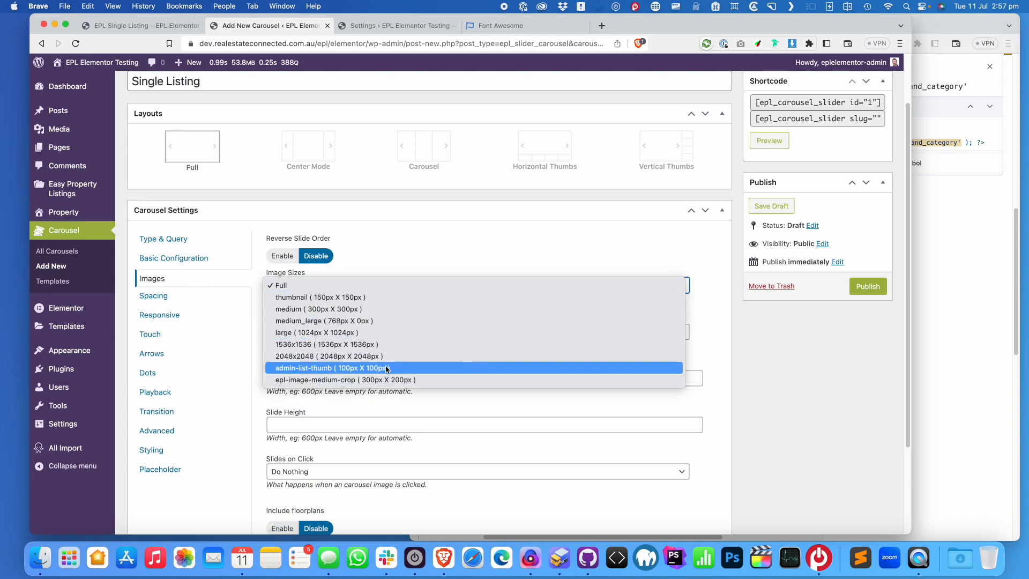
{"action": "left_click", "coordinate": [363, 198]}
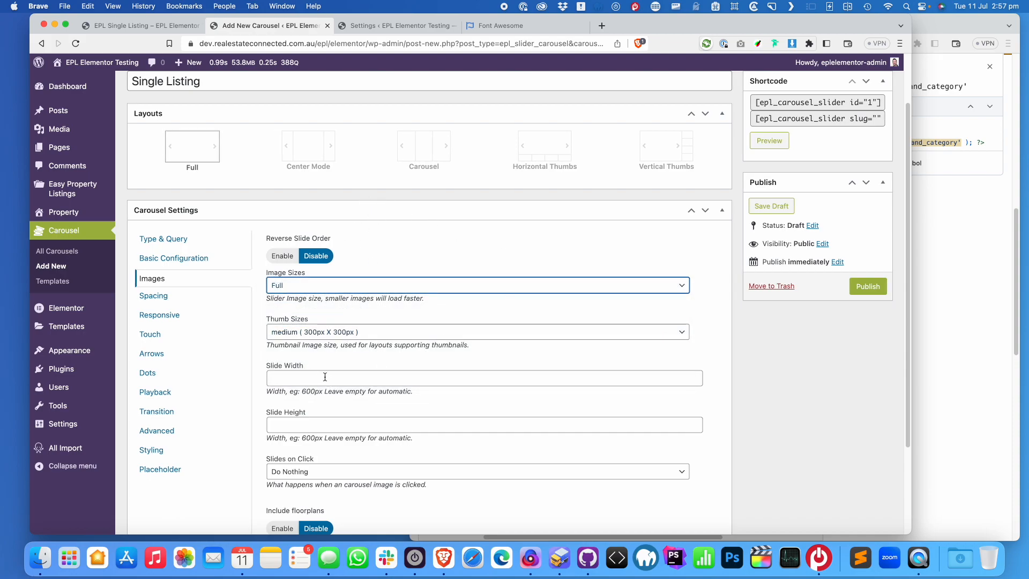
{"action": "left_click", "coordinate": [340, 474]}
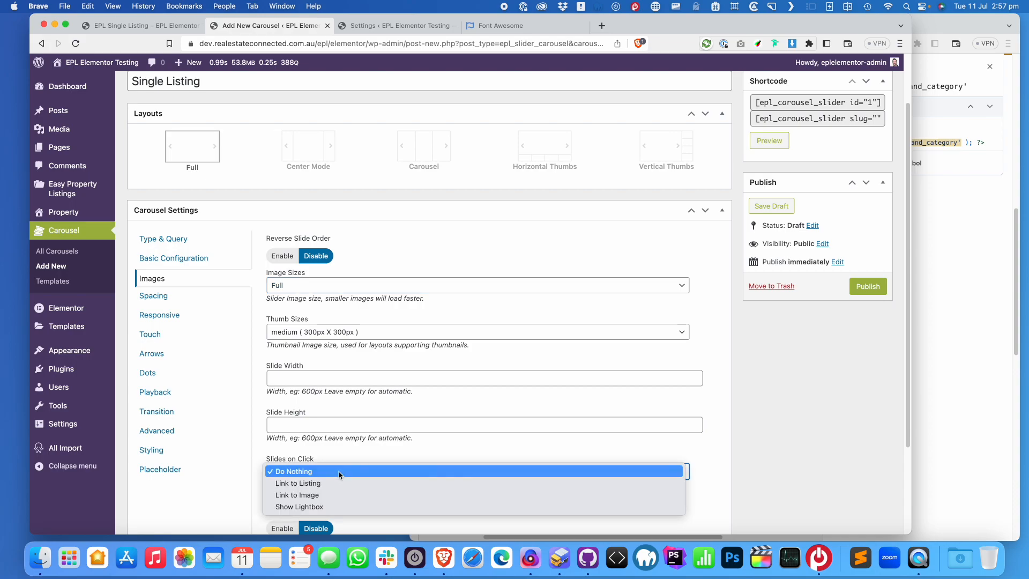
{"action": "left_click", "coordinate": [339, 507]}
{"action": "scroll", "coordinate": [529, 329], "scroll_direction": "down", "scroll_amount": 5}
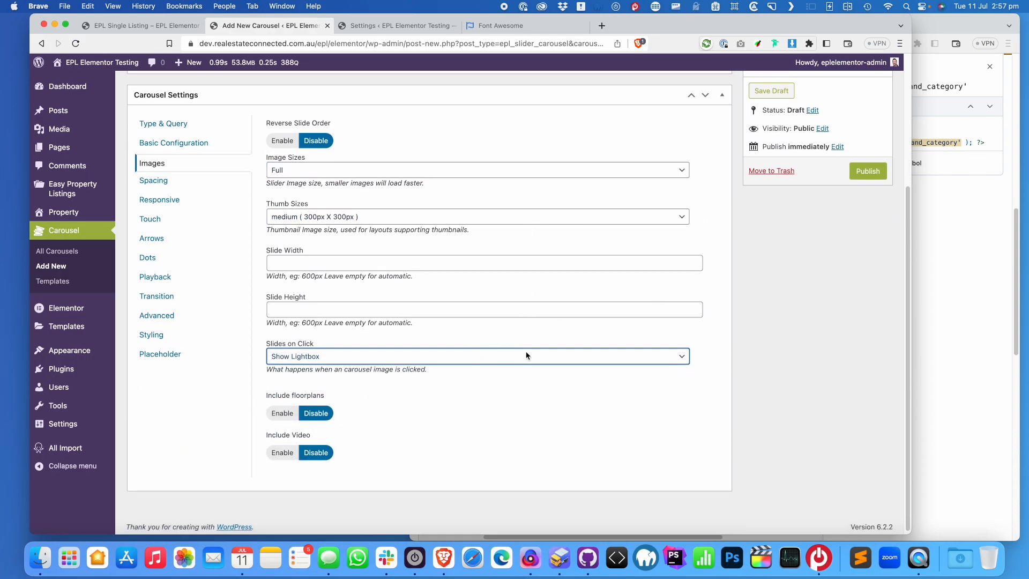
{"action": "left_click", "coordinate": [879, 172]}
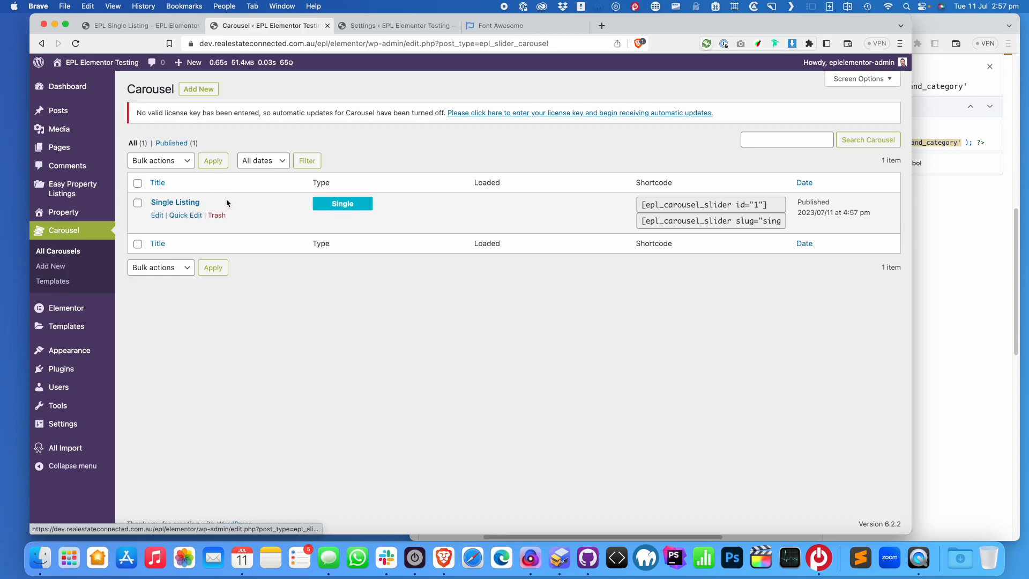
Open the EPL Extensions settings, then select the Single Listing carousel's shortcode in the carousels list
{"action": "mouse_move", "coordinate": [102, 199]}
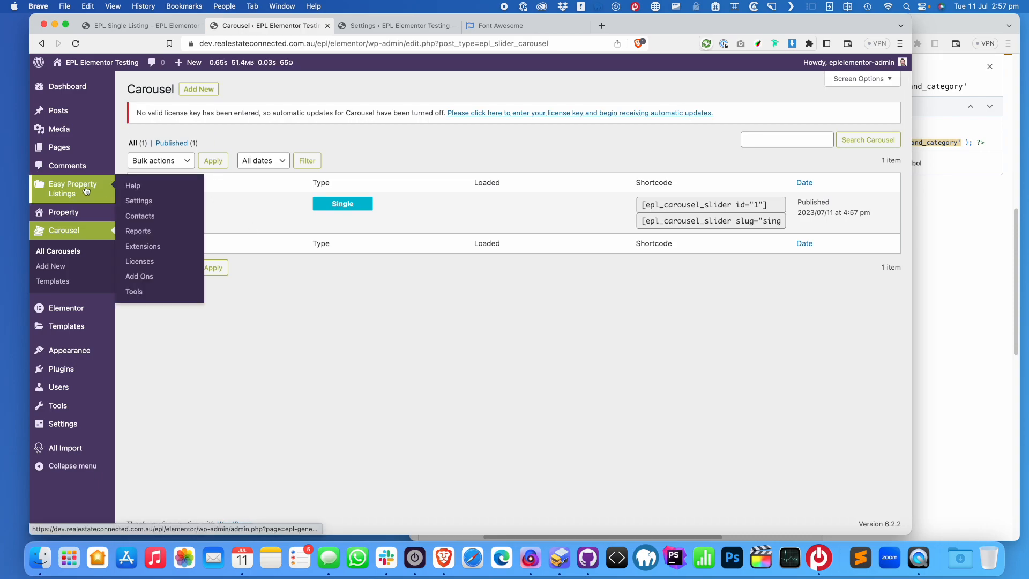
{"action": "left_click", "coordinate": [145, 246]}
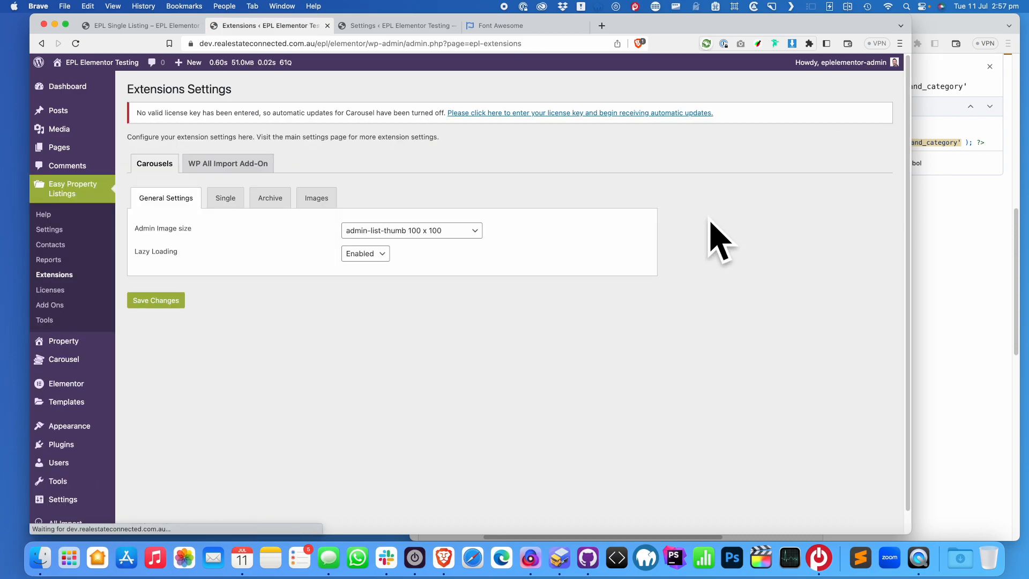
{"action": "left_click", "coordinate": [41, 43]}
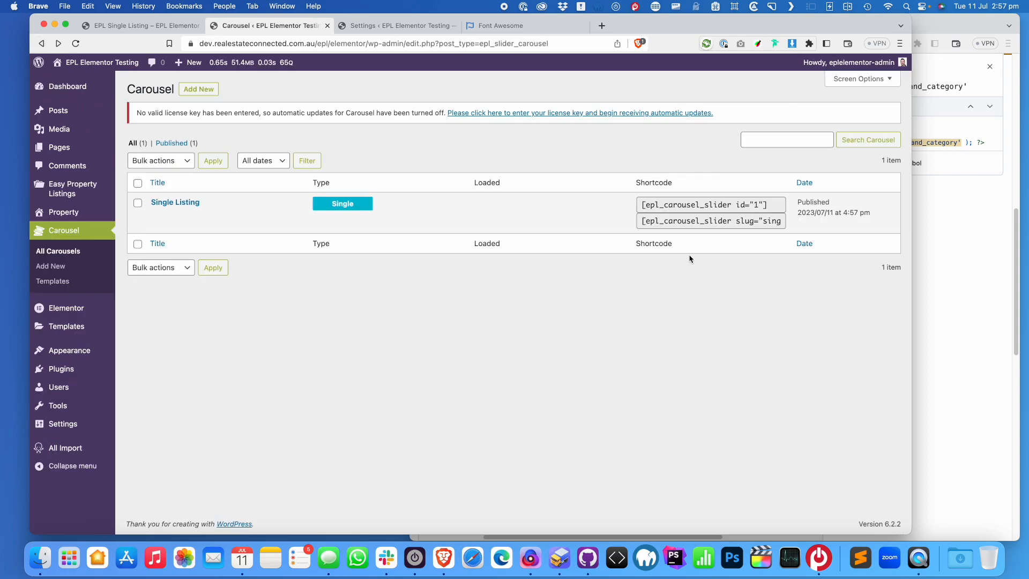
{"action": "left_click_drag", "start_coordinate": [648, 222], "coordinate": [799, 225]}
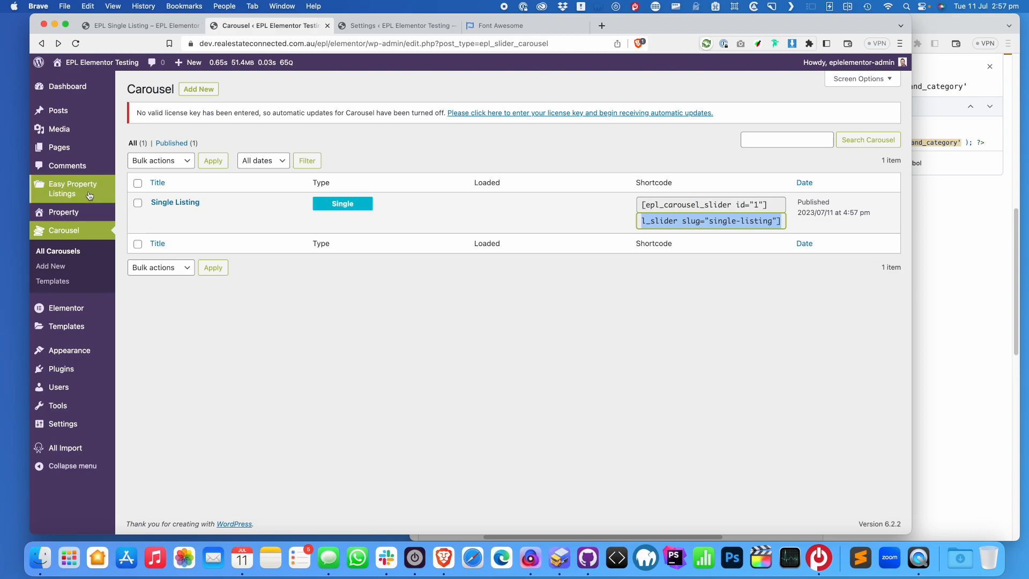
Set the Single Carousel option to 'Single Listing' under Extensions > Carousels and save
{"action": "mouse_move", "coordinate": [88, 195]}
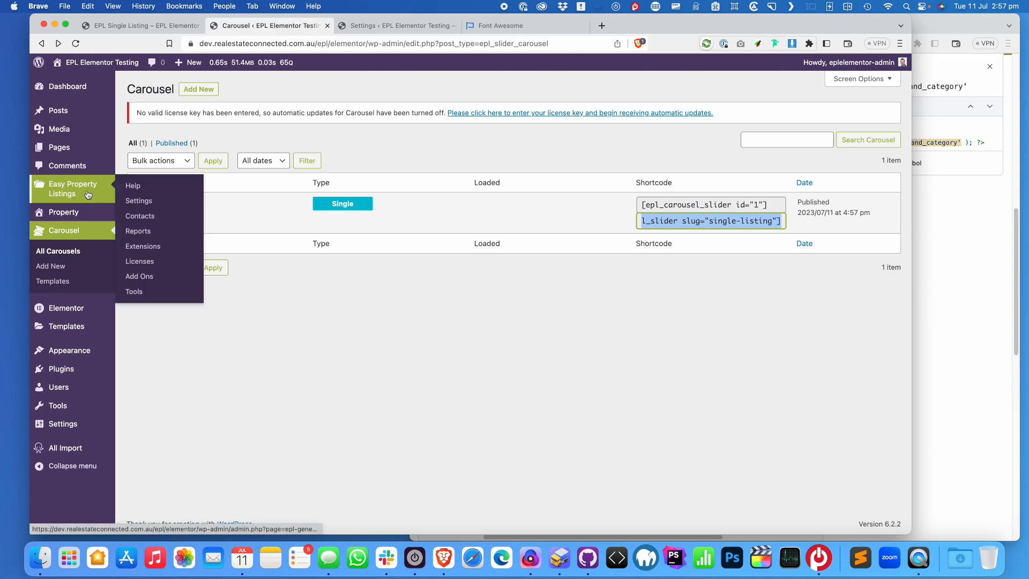
{"action": "left_click", "coordinate": [153, 248]}
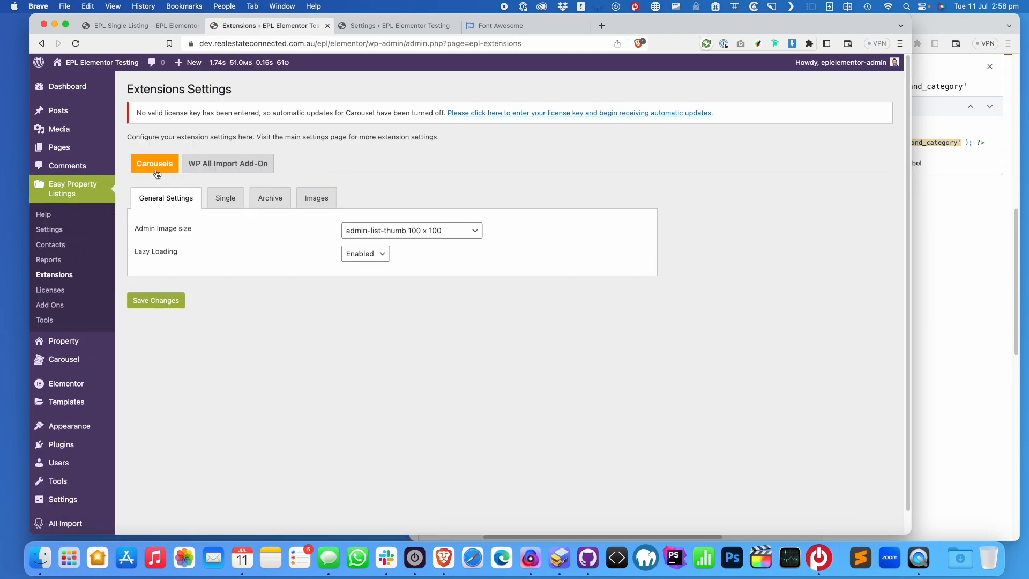
{"action": "left_click", "coordinate": [226, 199]}
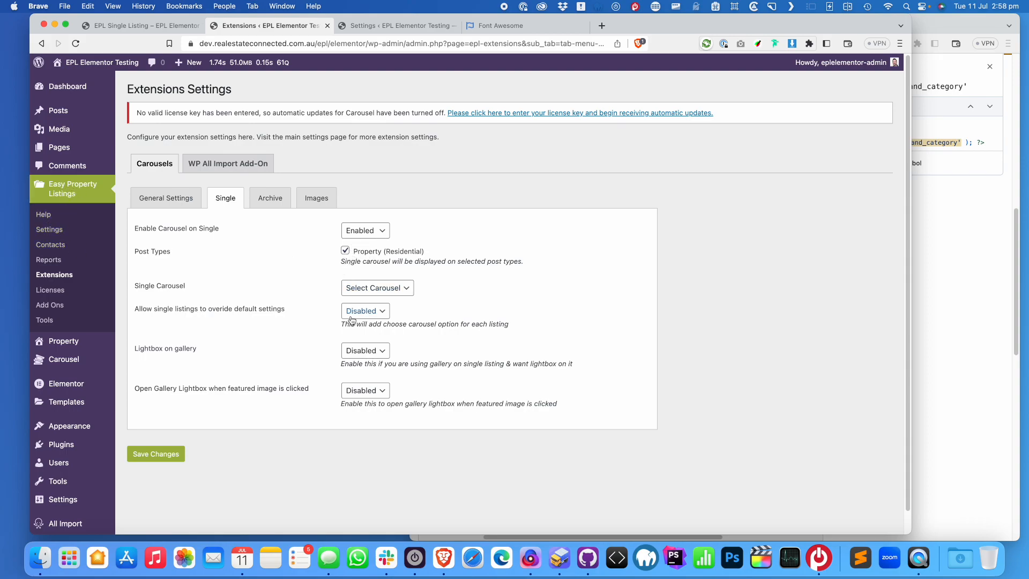
{"action": "left_click", "coordinate": [378, 288]}
{"action": "left_click", "coordinate": [394, 300]}
{"action": "left_click", "coordinate": [171, 456]}
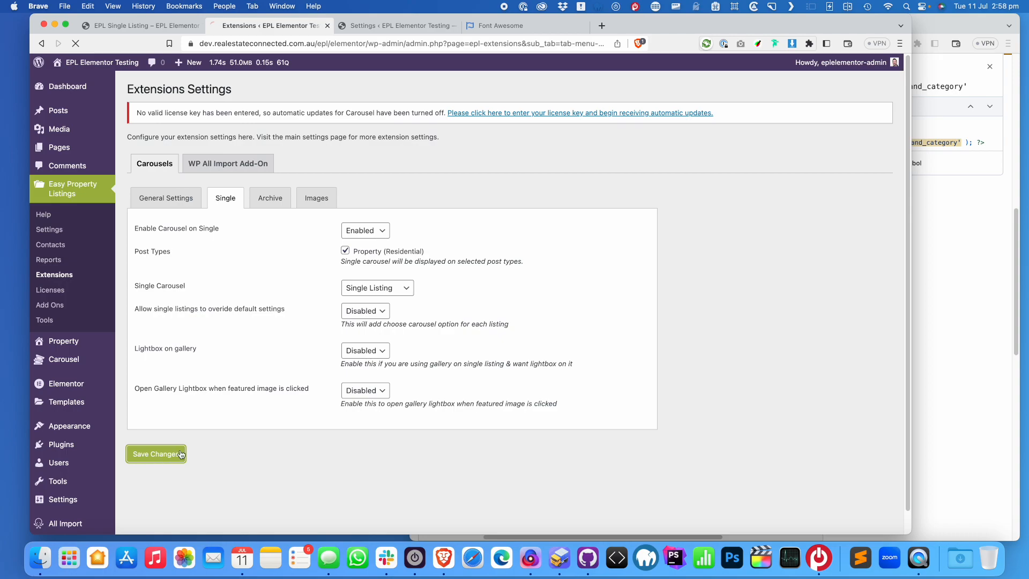
{"action": "left_click", "coordinate": [146, 24]}
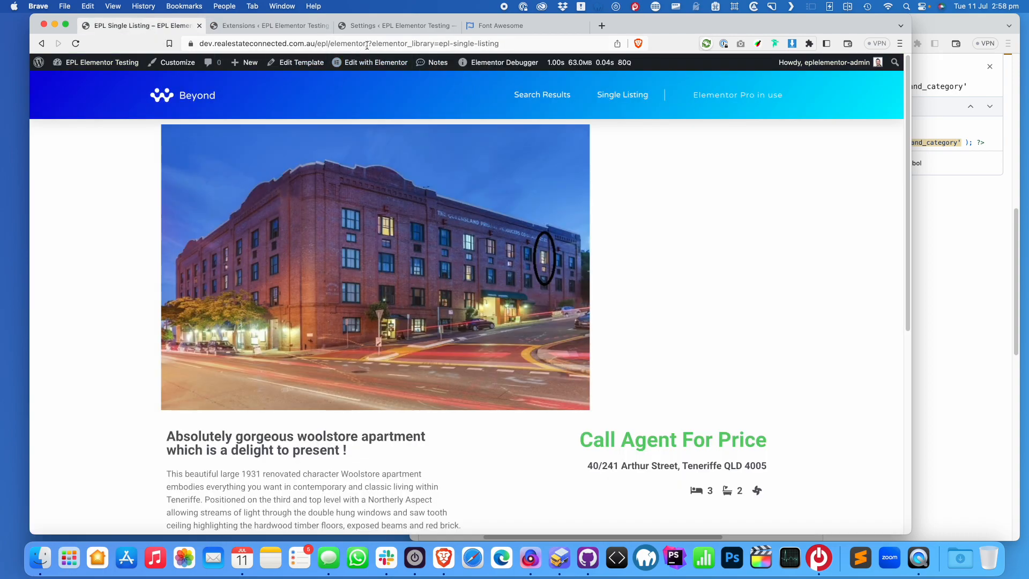
{"action": "left_click_drag", "start_coordinate": [375, 47], "coordinate": [531, 46]}
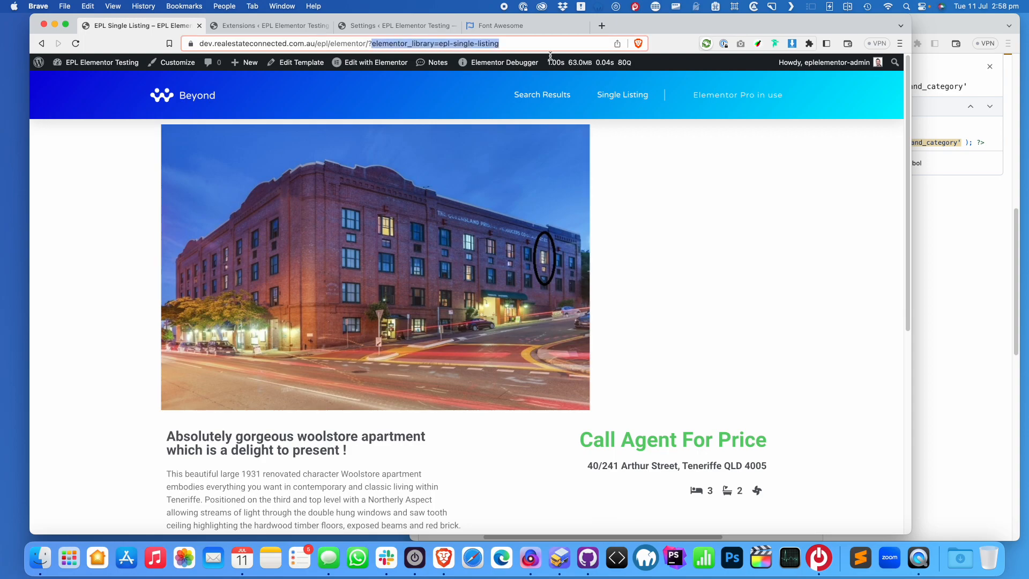
{"action": "type", "text": "p"}
{"action": "key", "text": "Down"}
{"action": "key", "text": "Down"}
{"action": "key", "text": "Return"}
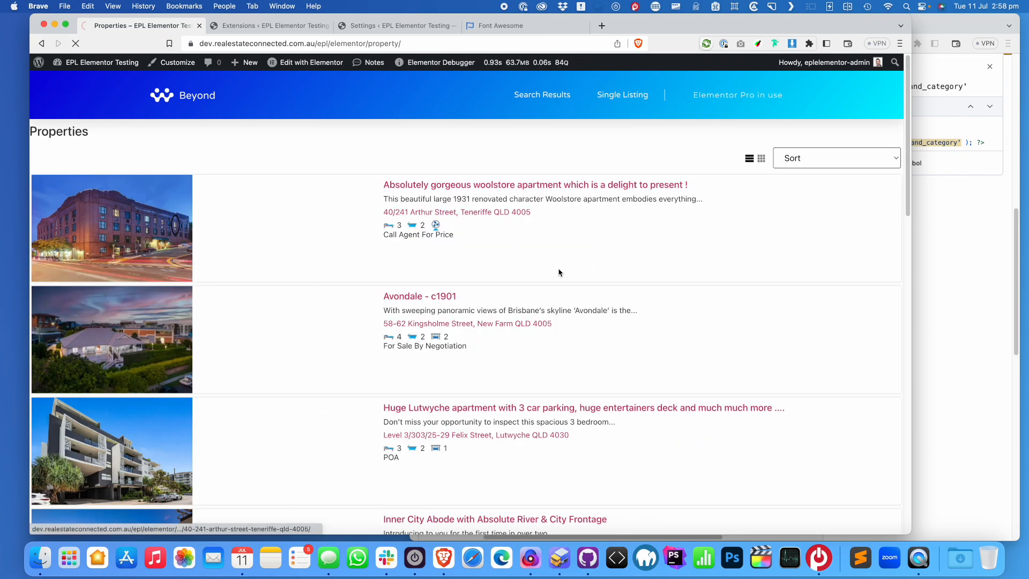
{"action": "left_click", "coordinate": [560, 272]}
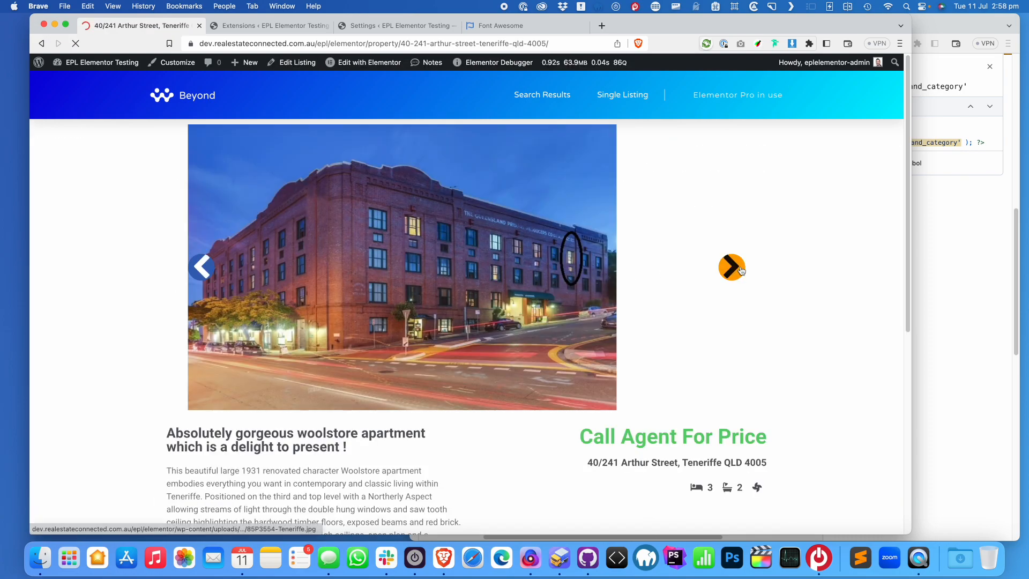
Test the listing's full-screen photo view and carousel arrows, then return to the Extensions settings
{"action": "left_click", "coordinate": [740, 270]}
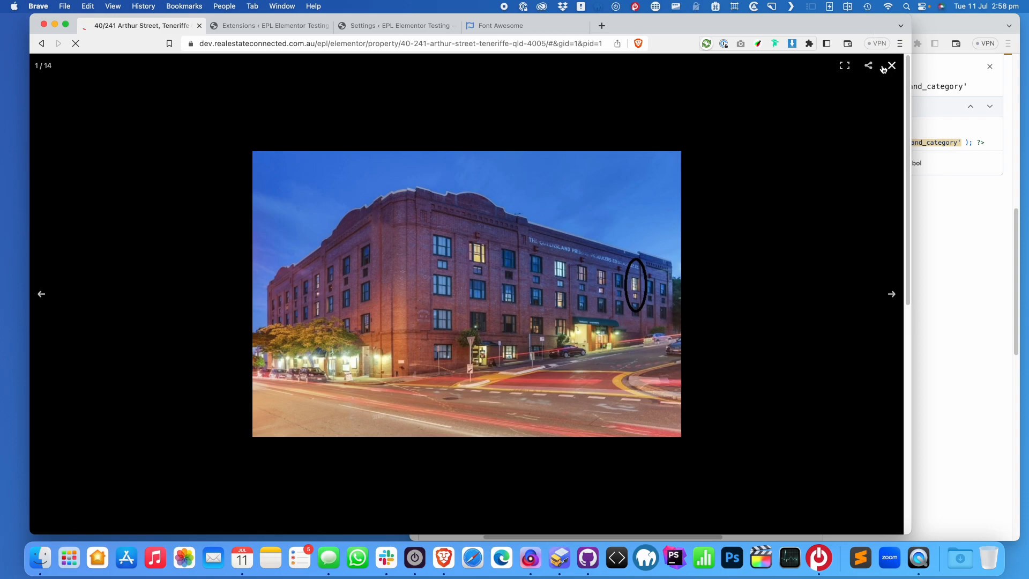
{"action": "left_click", "coordinate": [884, 66]}
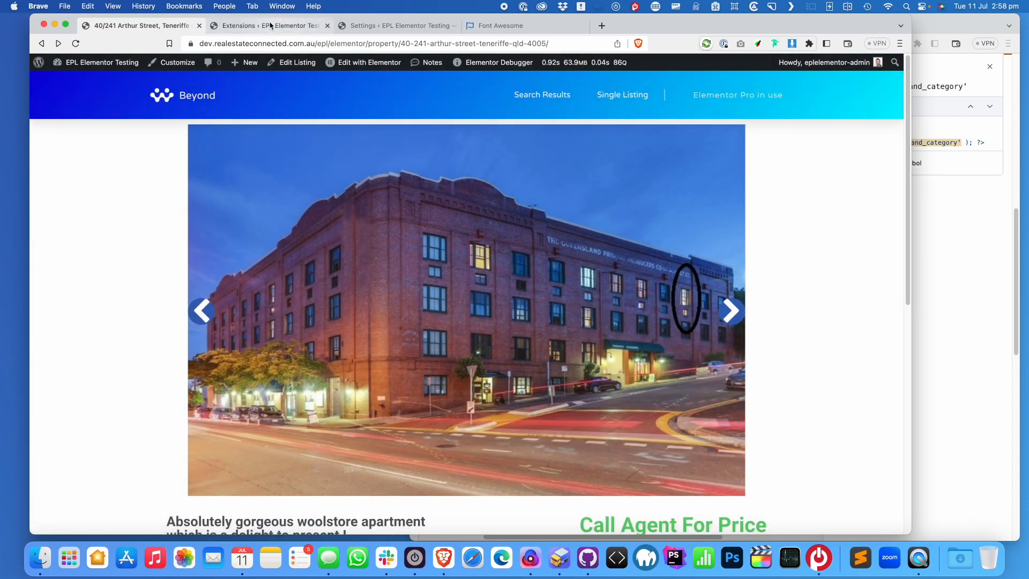
{"action": "mouse_move", "coordinate": [272, 27]}
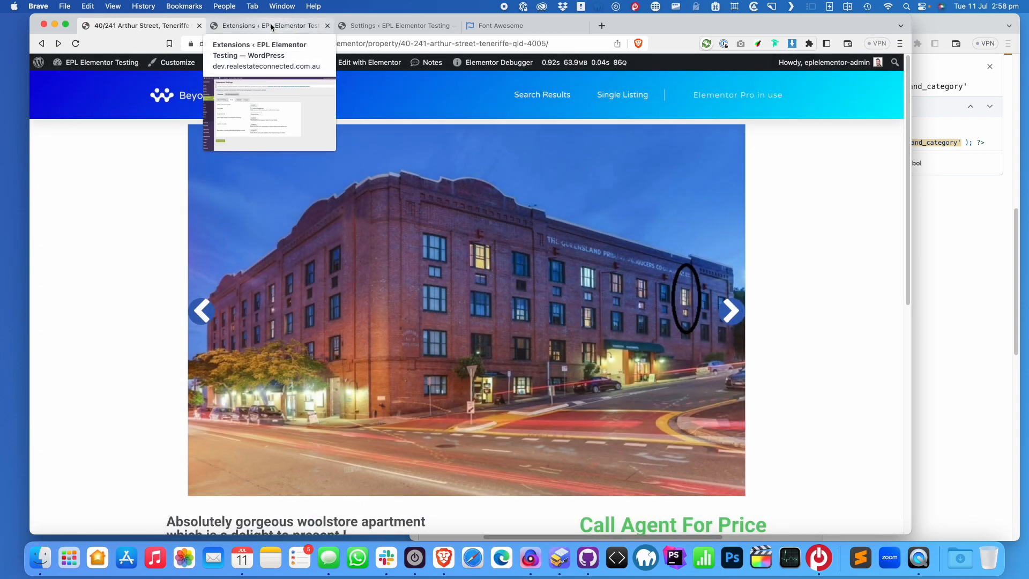
{"action": "left_click", "coordinate": [732, 312]}
{"action": "left_click", "coordinate": [732, 312]}
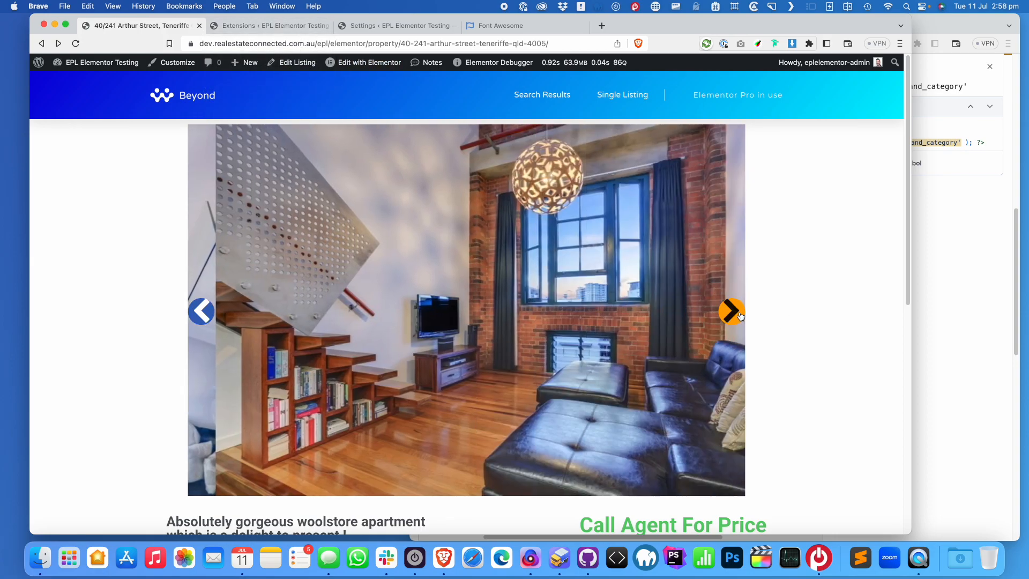
{"action": "left_click", "coordinate": [235, 27]}
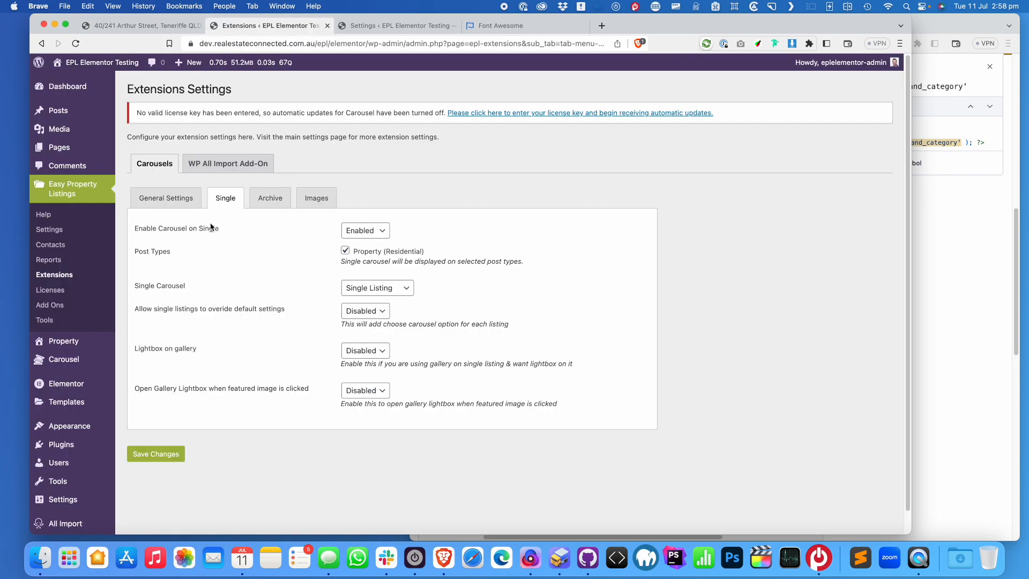
Open the Single Listing carousel's arrow settings and change the arrow colour value
{"action": "mouse_move", "coordinate": [73, 366]}
{"action": "left_click", "coordinate": [147, 365]}
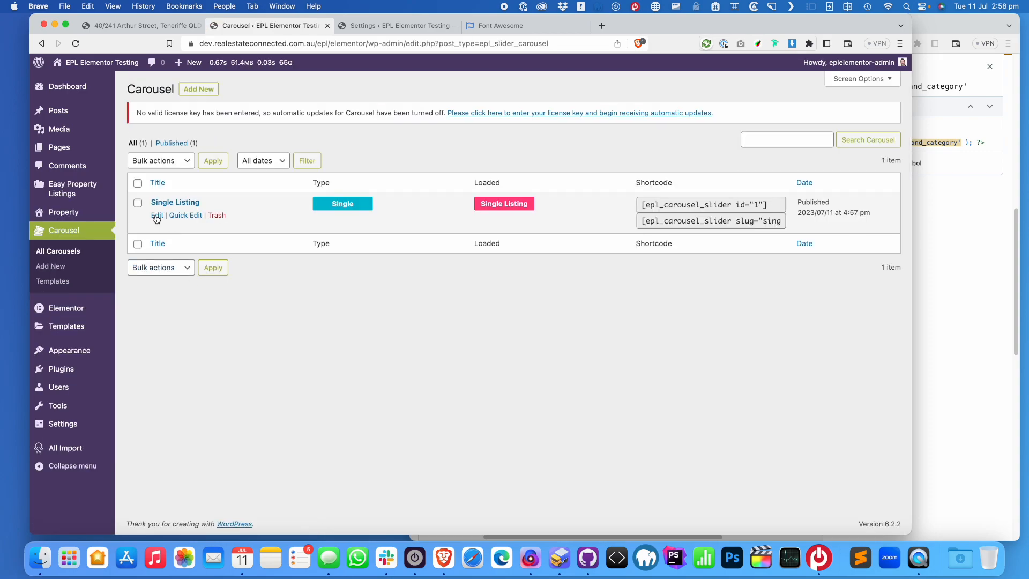
{"action": "left_click", "coordinate": [157, 216]}
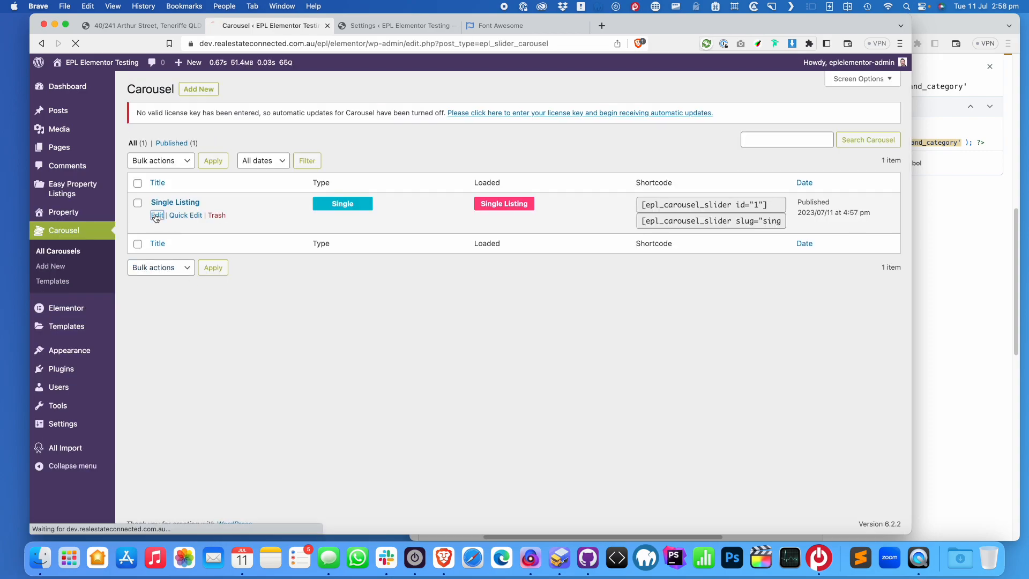
{"action": "scroll", "coordinate": [177, 349], "scroll_direction": "down", "scroll_amount": 3}
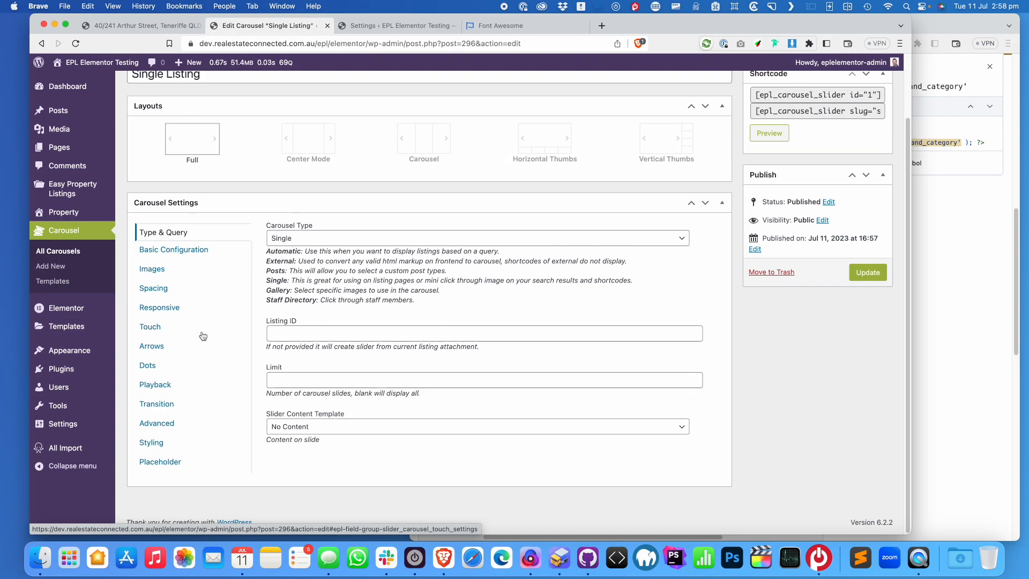
{"action": "left_click", "coordinate": [162, 347]}
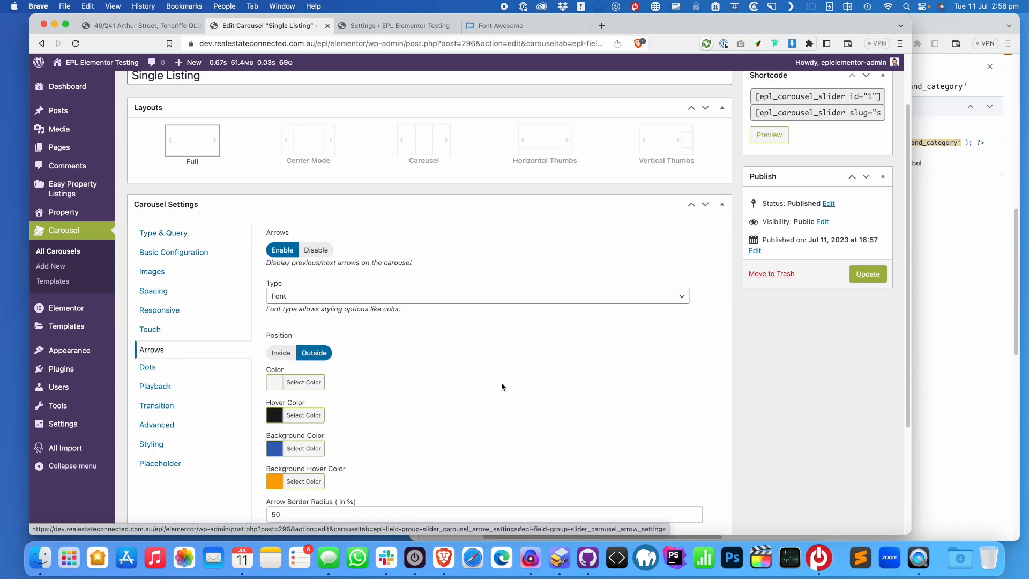
{"action": "scroll", "coordinate": [483, 389], "scroll_direction": "down", "scroll_amount": 3}
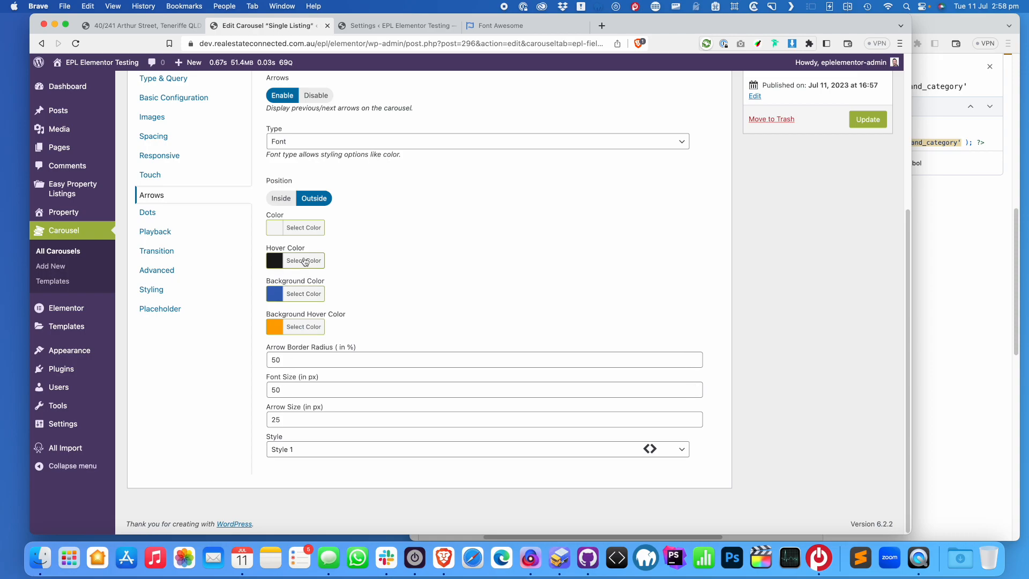
{"action": "left_click", "coordinate": [302, 228]}
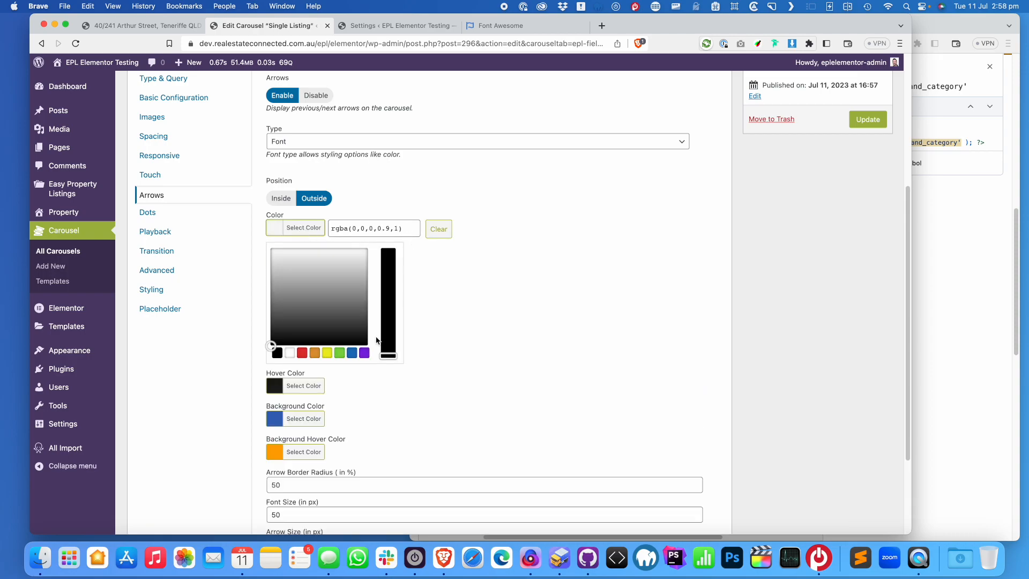
{"action": "left_click_drag", "start_coordinate": [395, 232], "coordinate": [305, 223]}
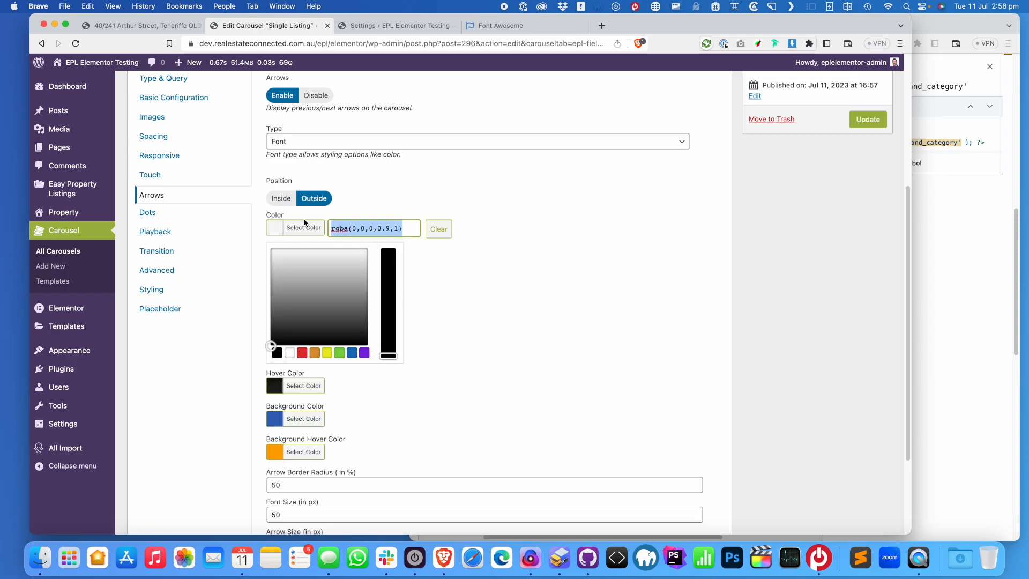
{"action": "type", "text": "transparent"}
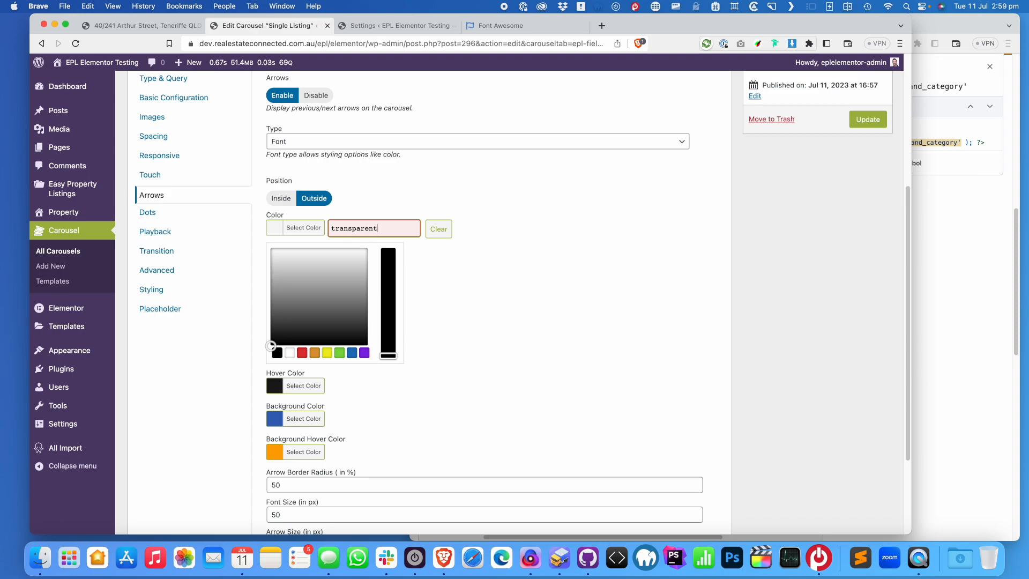
{"action": "left_click", "coordinate": [614, 371]}
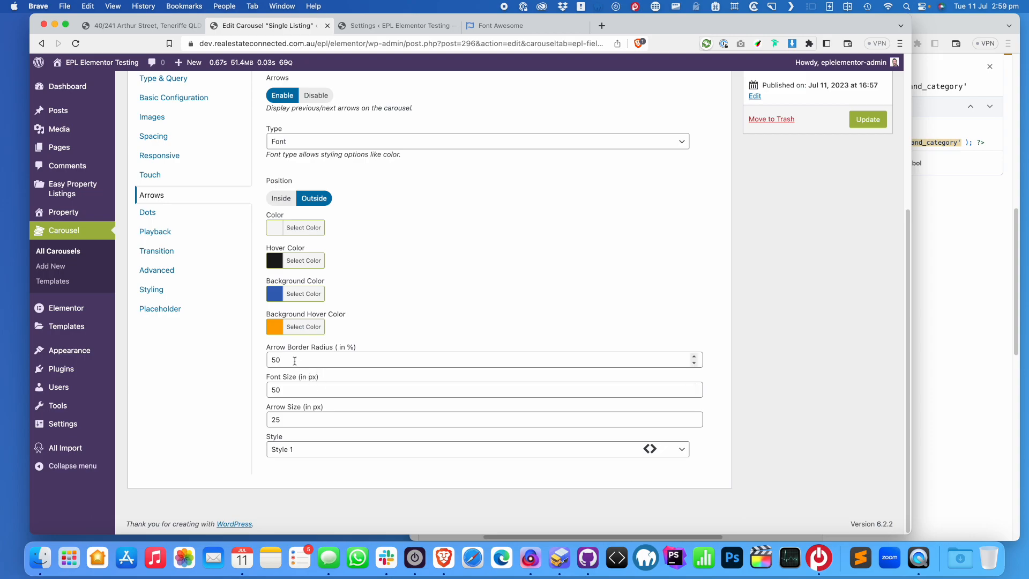
Set arrow font size 40 and arrow Style 9, save, and reload the listing to check
{"action": "left_click_drag", "start_coordinate": [297, 391], "coordinate": [255, 393]}
{"action": "type", "text": "40"}
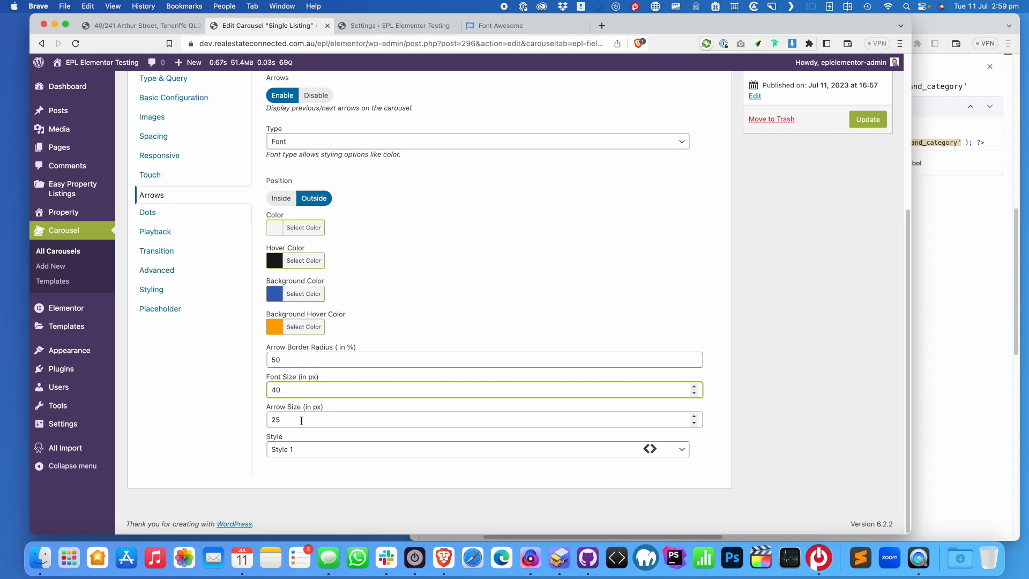
{"action": "left_click", "coordinate": [684, 451]}
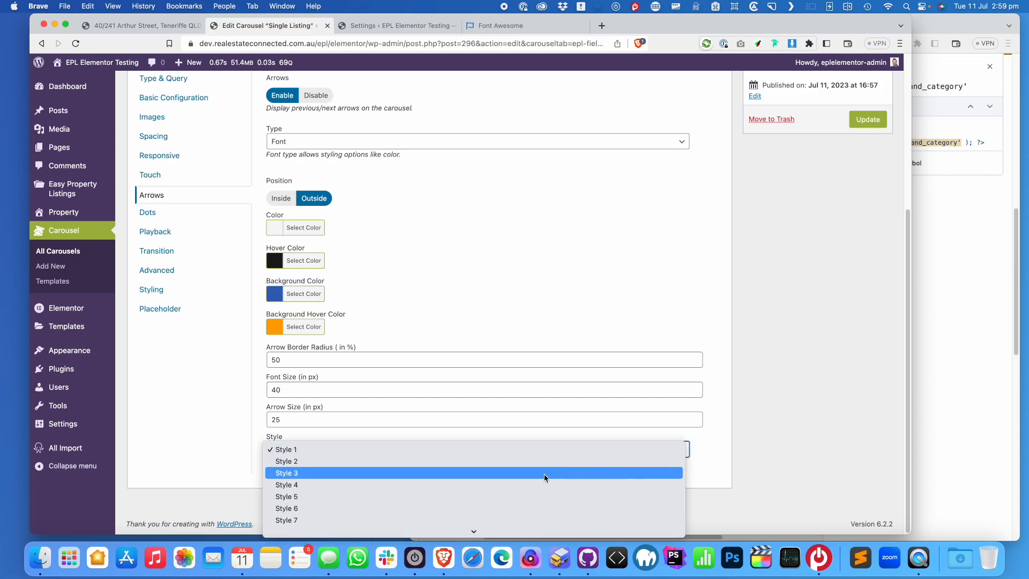
{"action": "left_click", "coordinate": [483, 519]}
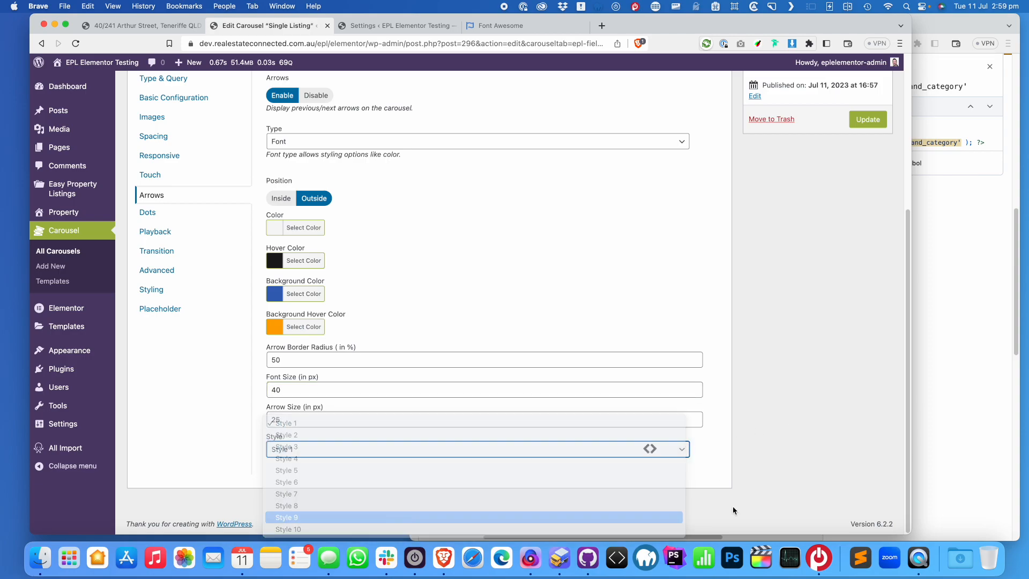
{"action": "left_click", "coordinate": [886, 124]}
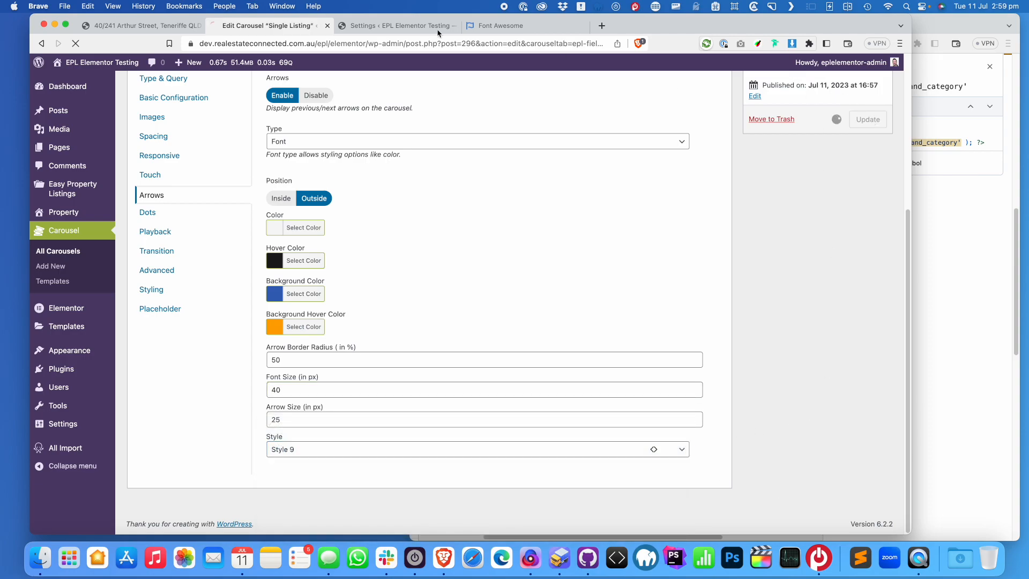
{"action": "left_click", "coordinate": [124, 28]}
{"action": "left_click", "coordinate": [76, 43]}
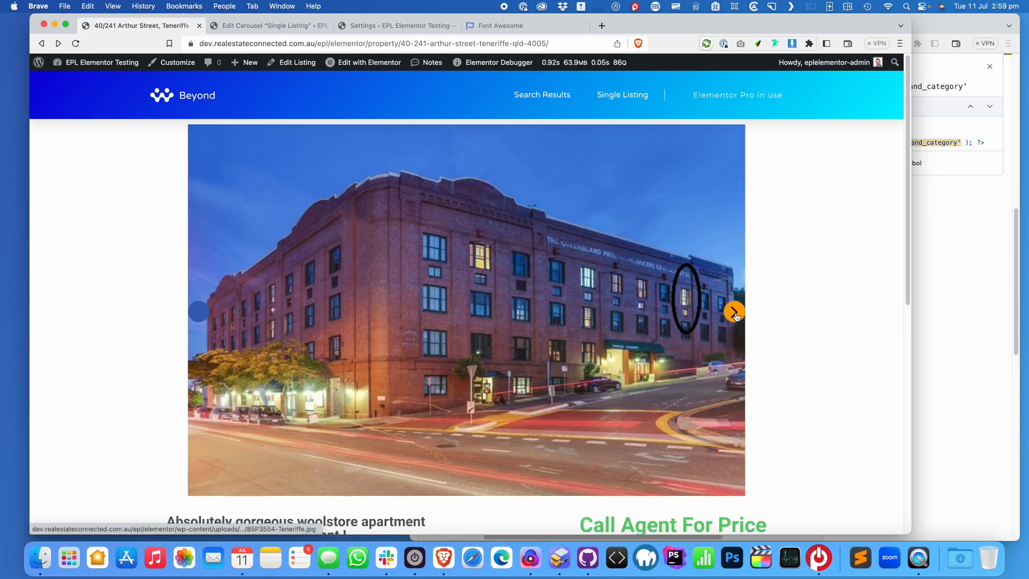
Change the carousel arrow colour to orange (#dd9933), save, and return to the listing
{"action": "left_click", "coordinate": [241, 31]}
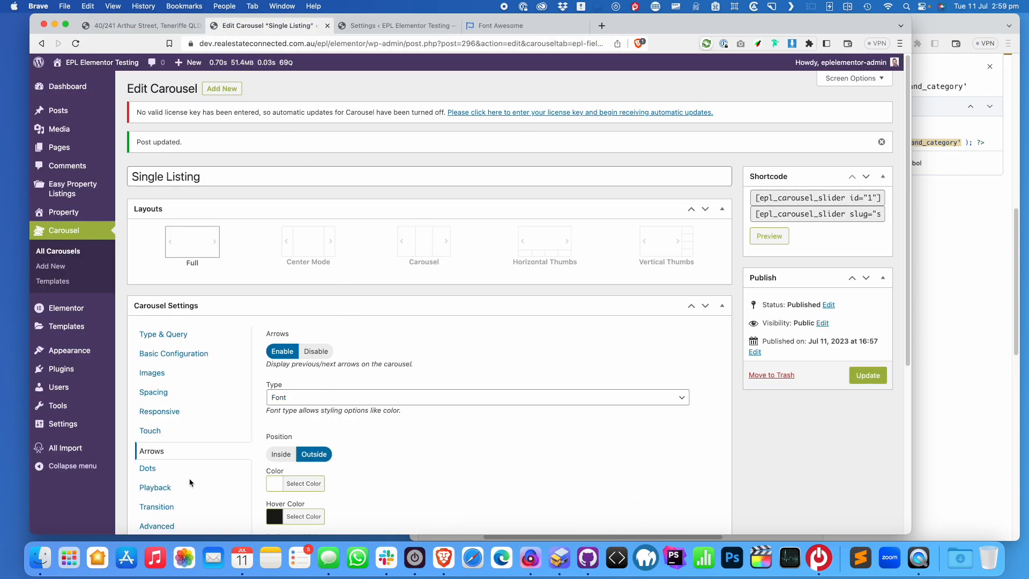
{"action": "scroll", "coordinate": [189, 483], "scroll_direction": "down", "scroll_amount": 3}
{"action": "left_click", "coordinate": [306, 380]}
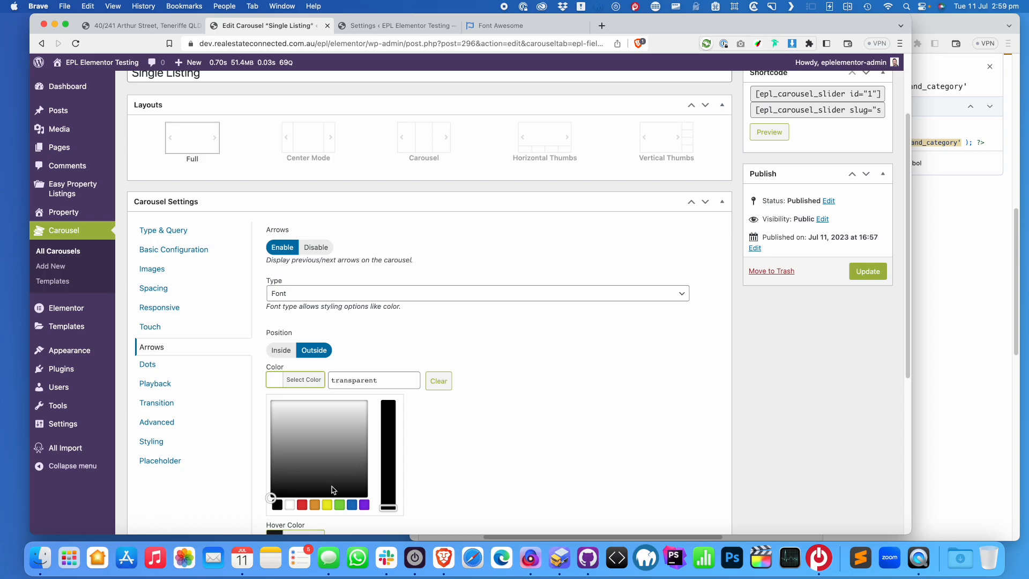
{"action": "left_click", "coordinate": [302, 506]}
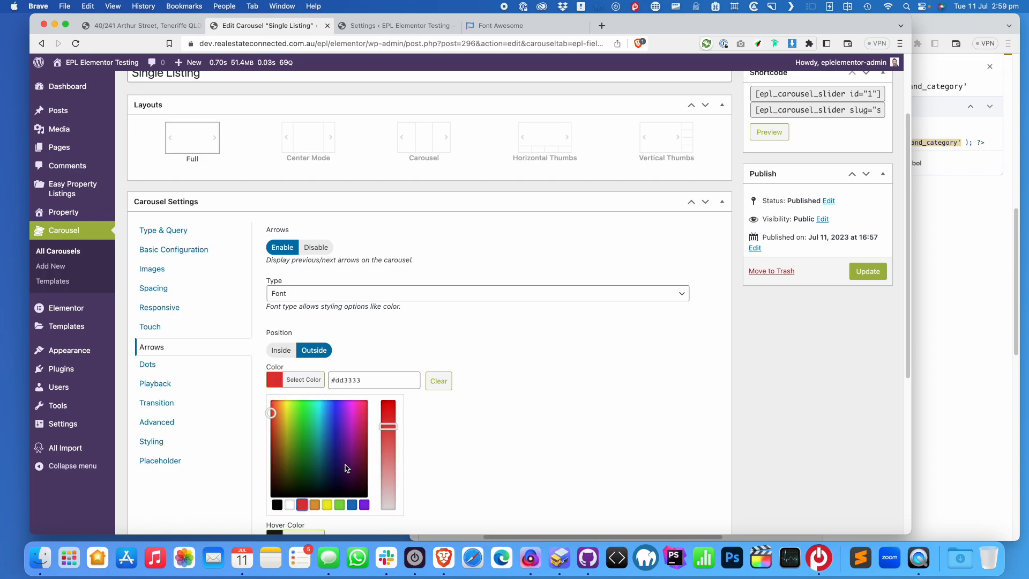
{"action": "left_click", "coordinate": [315, 505]}
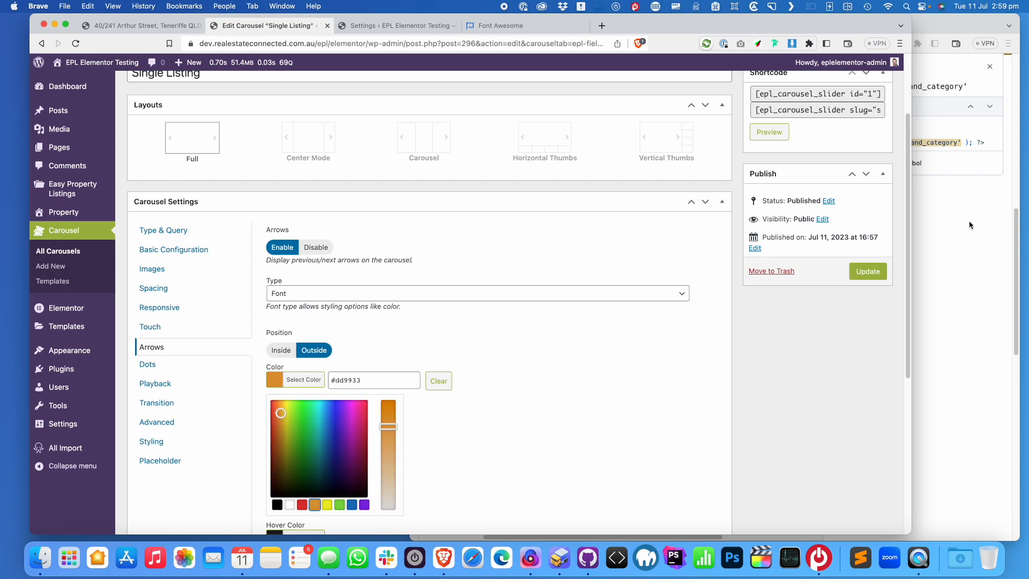
{"action": "left_click", "coordinate": [869, 272]}
{"action": "left_click", "coordinate": [160, 27]}
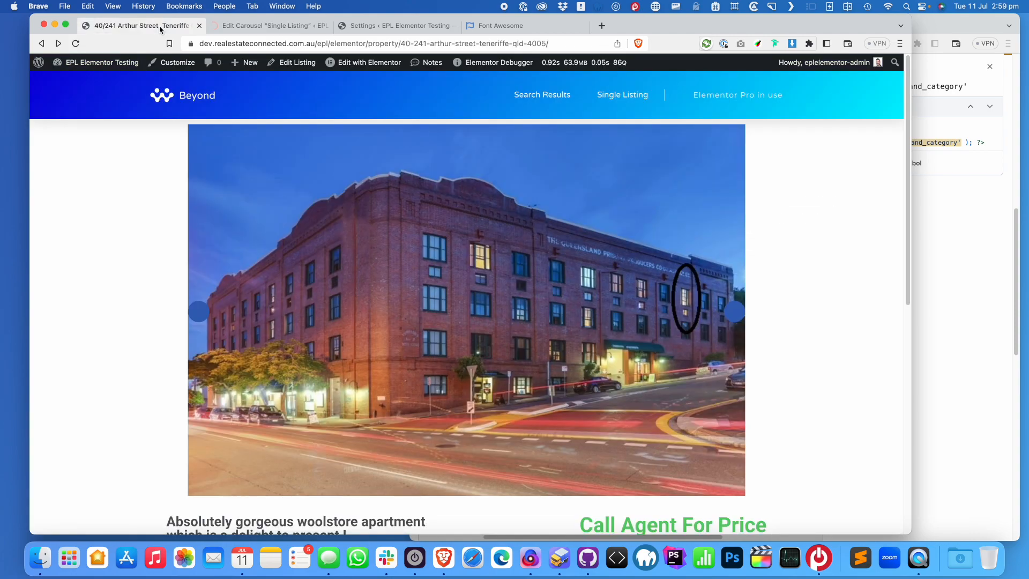
Reload the Arthur Street listing and step through the carousel to check the orange arrows
{"action": "left_click", "coordinate": [77, 43]}
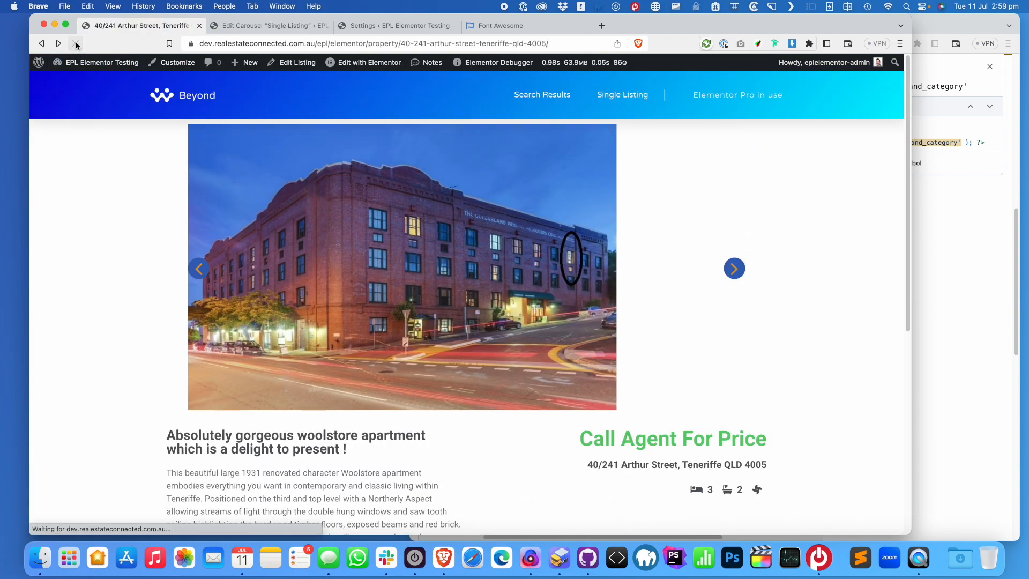
{"action": "left_click", "coordinate": [735, 312]}
{"action": "left_click", "coordinate": [735, 312]}
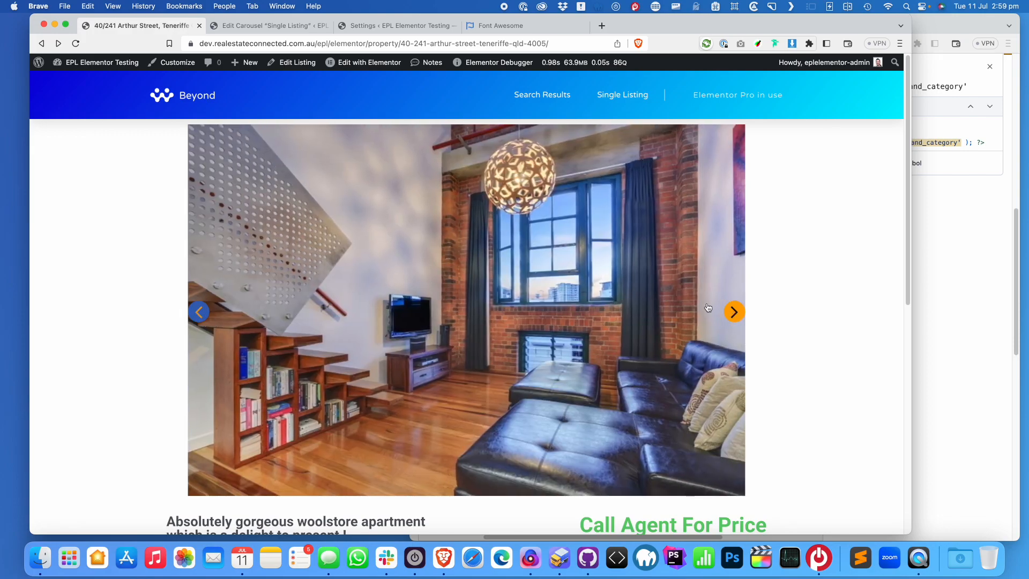
{"action": "scroll", "coordinate": [280, 156], "scroll_direction": "down", "scroll_amount": 5}
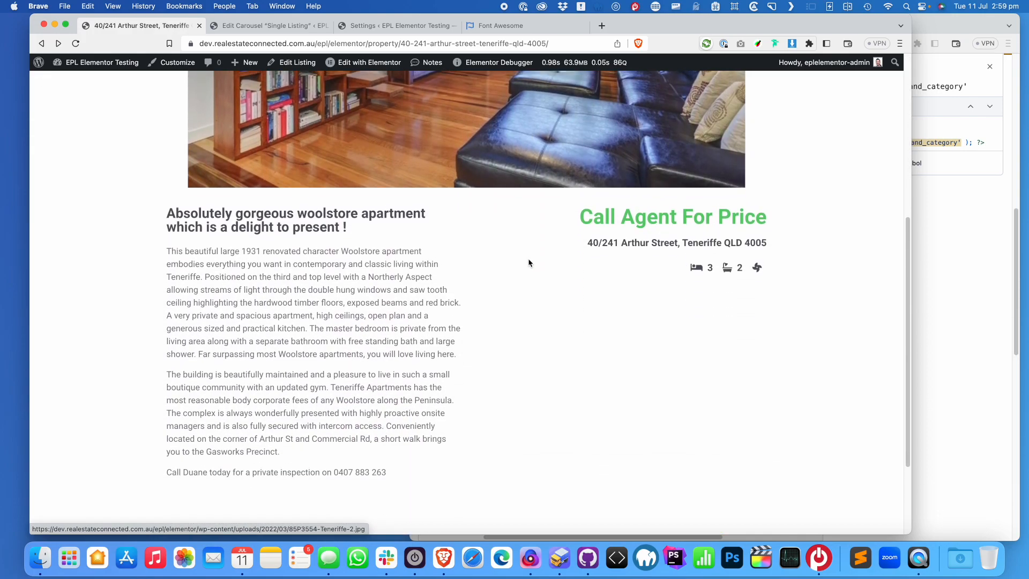
{"action": "scroll", "coordinate": [560, 244], "scroll_direction": "up", "scroll_amount": 5}
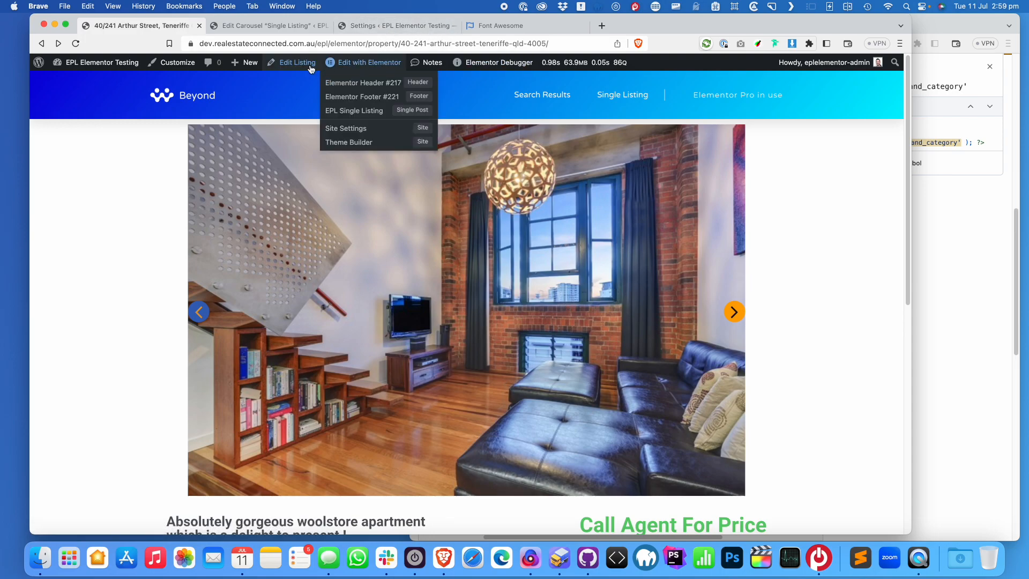
{"action": "mouse_move", "coordinate": [335, 64]}
{"action": "scroll", "coordinate": [451, 264], "scroll_direction": "down", "scroll_amount": 5}
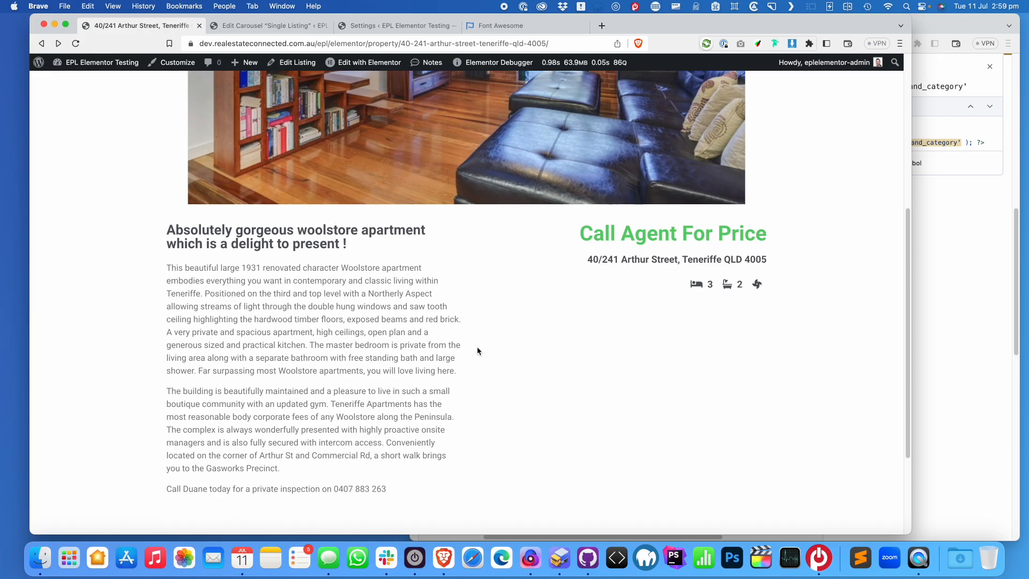
{"action": "scroll", "coordinate": [477, 351], "scroll_direction": "down", "scroll_amount": 1}
{"action": "scroll", "coordinate": [481, 344], "scroll_direction": "up", "scroll_amount": 3}
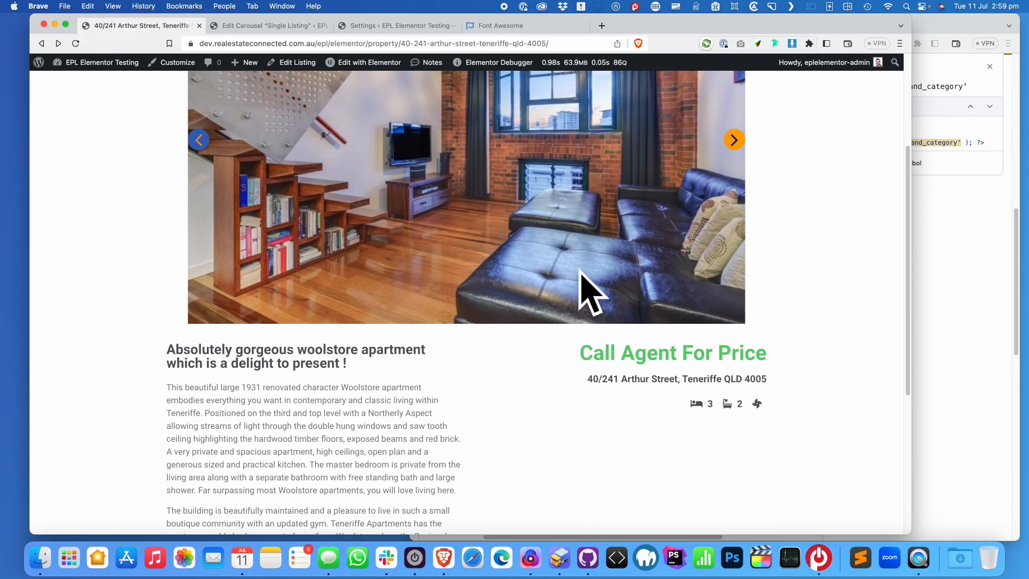
{"action": "scroll", "coordinate": [576, 271], "scroll_direction": "down", "scroll_amount": 5}
{"action": "mouse_move", "coordinate": [912, 259]}
{"action": "left_mouse_down"}
{"action": "mouse_move", "coordinate": [197, 267]}
{"action": "mouse_move", "coordinate": [917, 261]}
{"action": "left_mouse_up"}
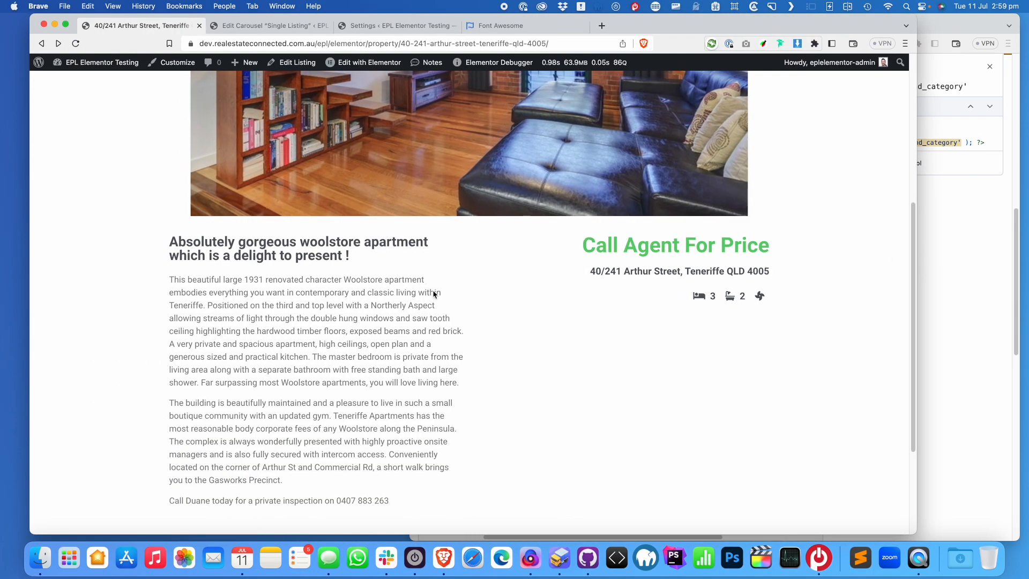
{"action": "scroll", "coordinate": [433, 291], "scroll_direction": "up", "scroll_amount": 3}
{"action": "scroll", "coordinate": [439, 276], "scroll_direction": "up", "scroll_amount": 2}
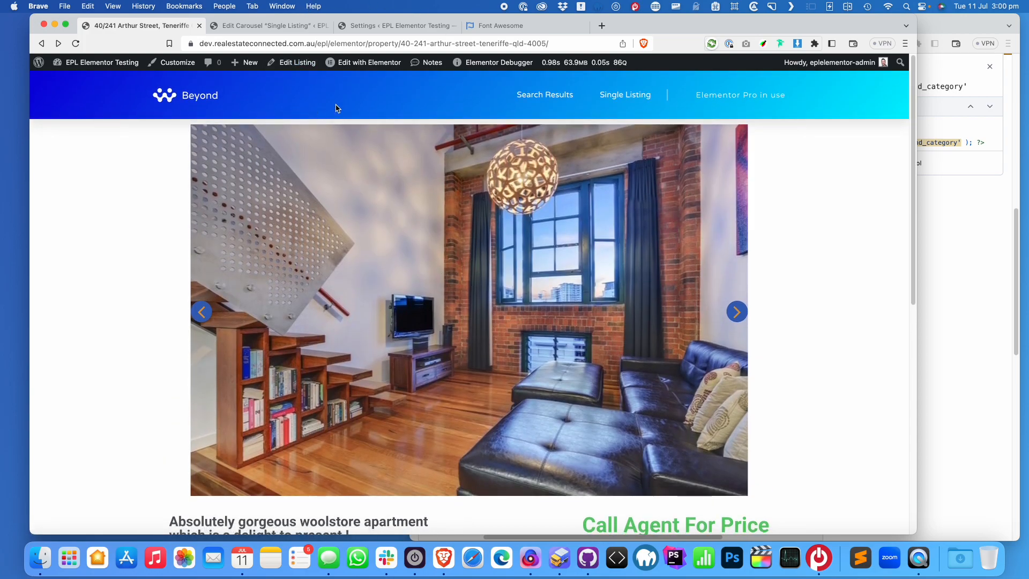
Remove the property slug from the address to load the /property/ archive
{"action": "left_click_drag", "start_coordinate": [403, 43], "coordinate": [549, 44]}
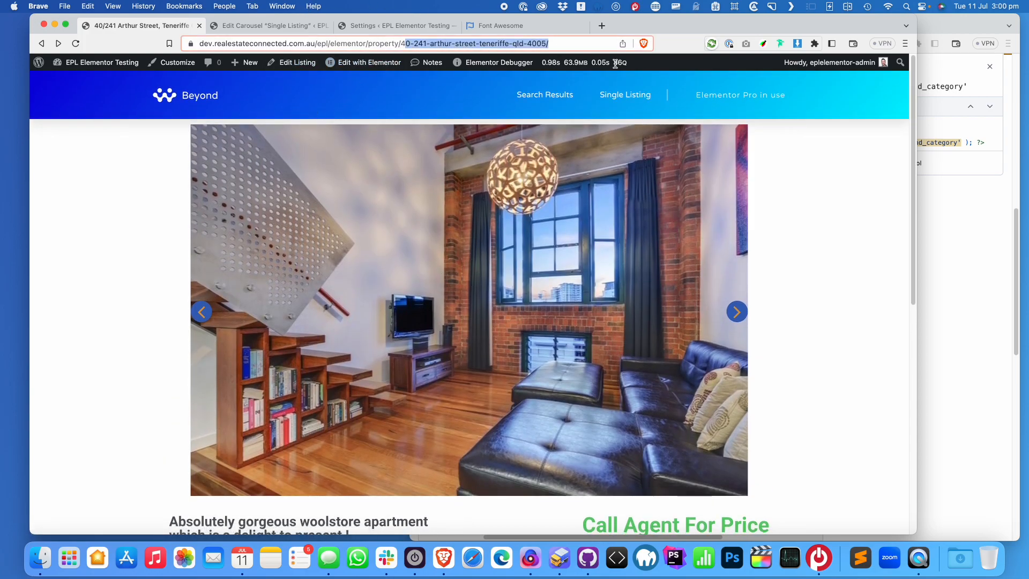
{"action": "mouse_move", "coordinate": [617, 65]}
{"action": "key", "text": "BackSpace"}
{"action": "key", "text": "Return"}
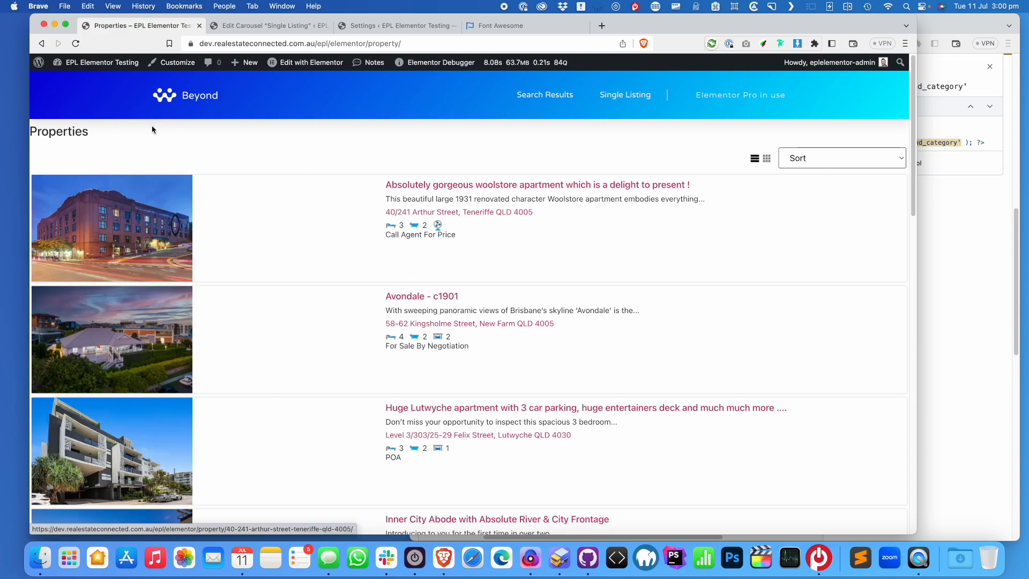
Open the dashboard in a new tab and add a new Loop Item template in Theme Builder
{"action": "mouse_move", "coordinate": [80, 64]}
{"action": "left_click", "coordinate": [70, 81], "text": "super"}
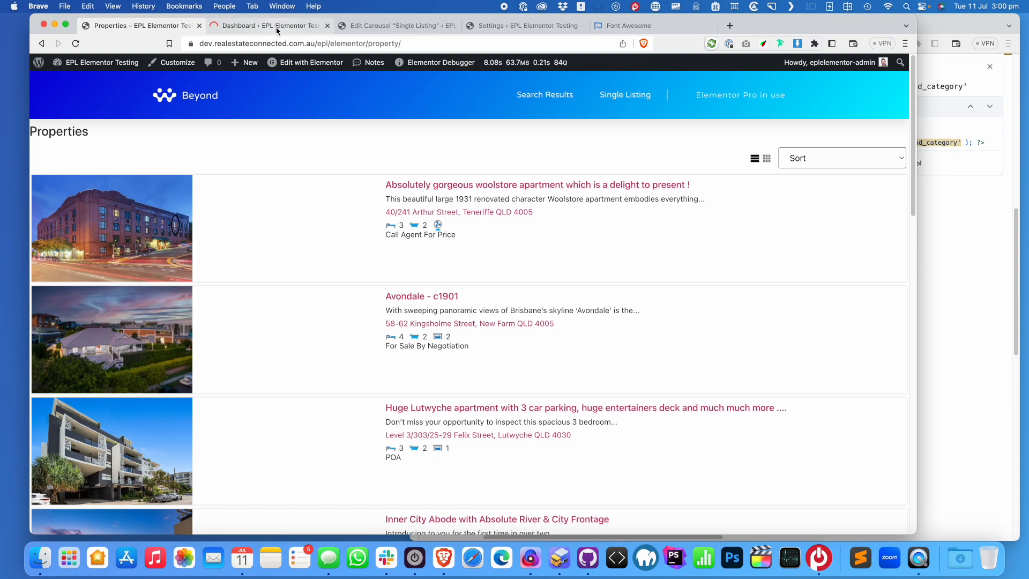
{"action": "left_click", "coordinate": [276, 30]}
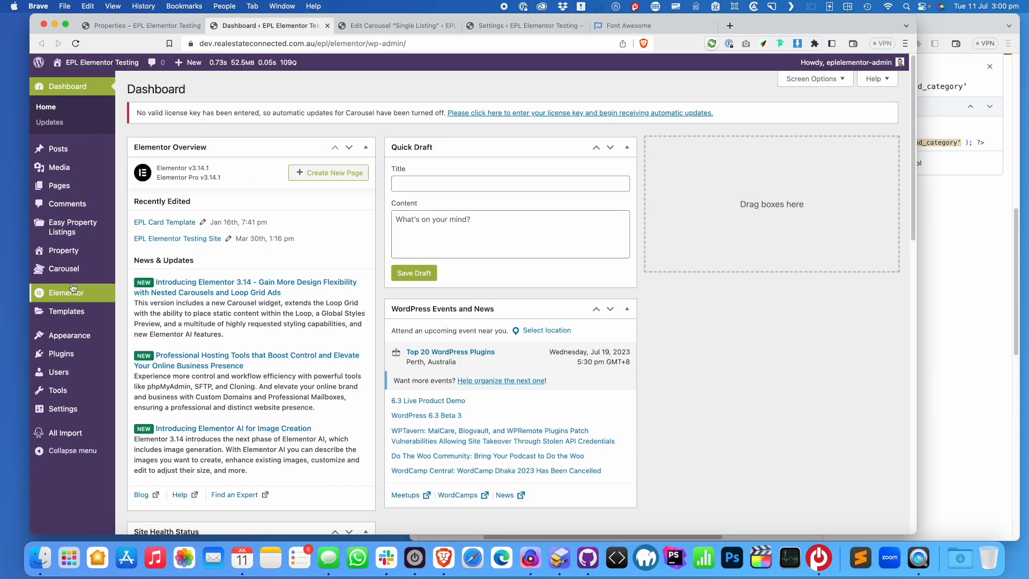
{"action": "mouse_move", "coordinate": [73, 289]}
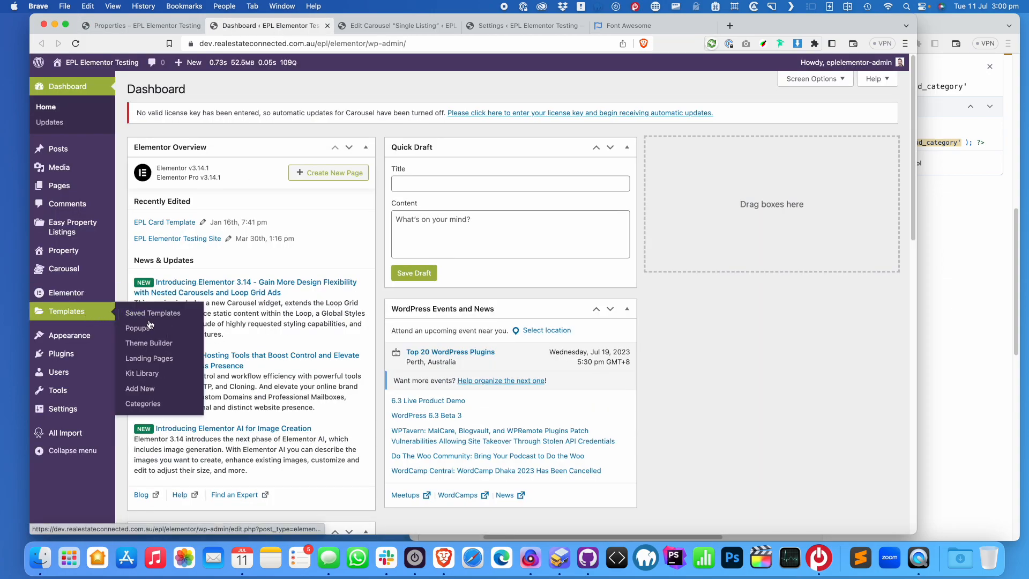
{"action": "left_click", "coordinate": [148, 344]}
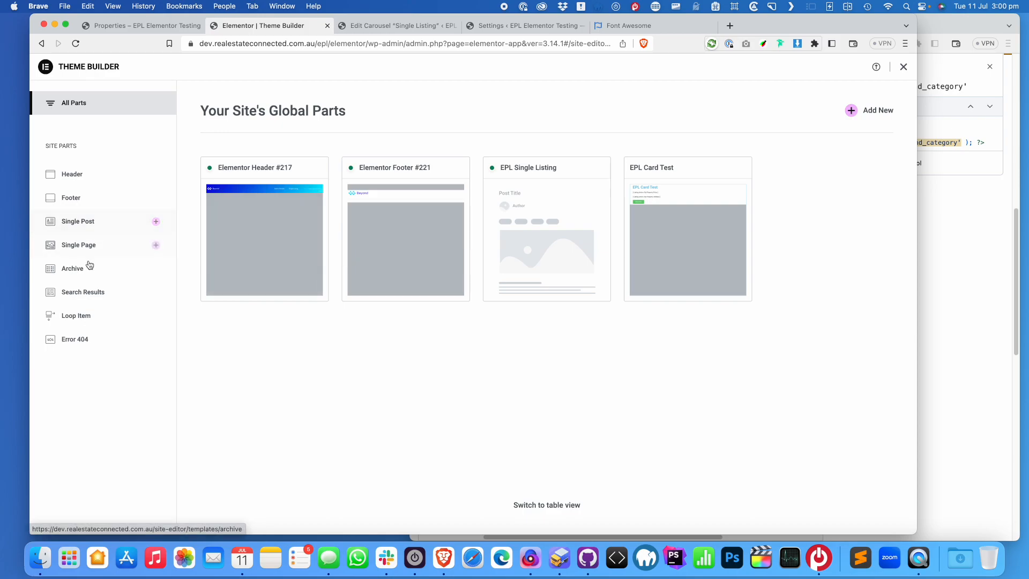
{"action": "left_click", "coordinate": [95, 321]}
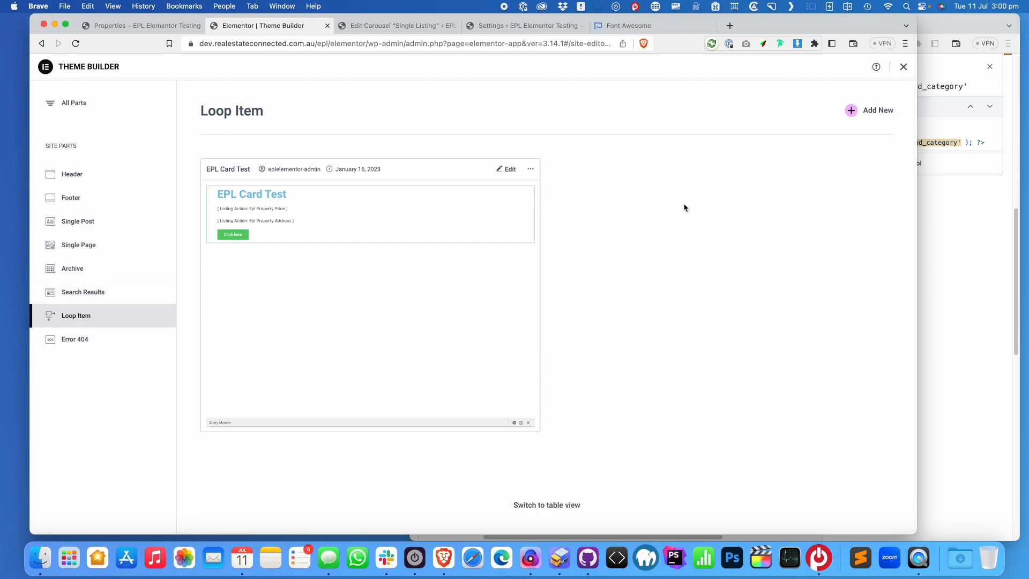
{"action": "left_click", "coordinate": [868, 112]}
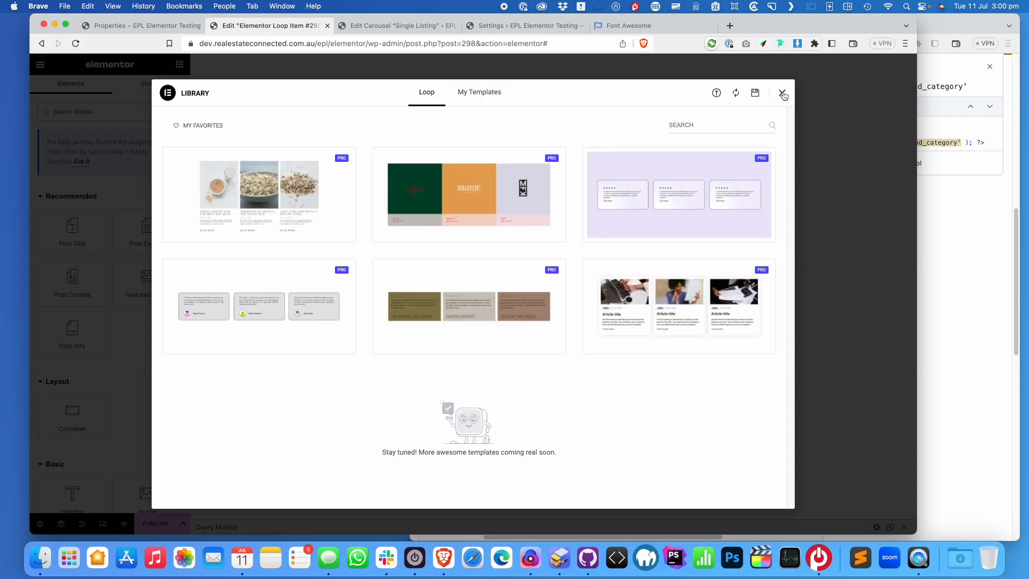
Start blank with a post field widget, keep Posts as query source, and retitle the template EPL
{"action": "left_click", "coordinate": [782, 93]}
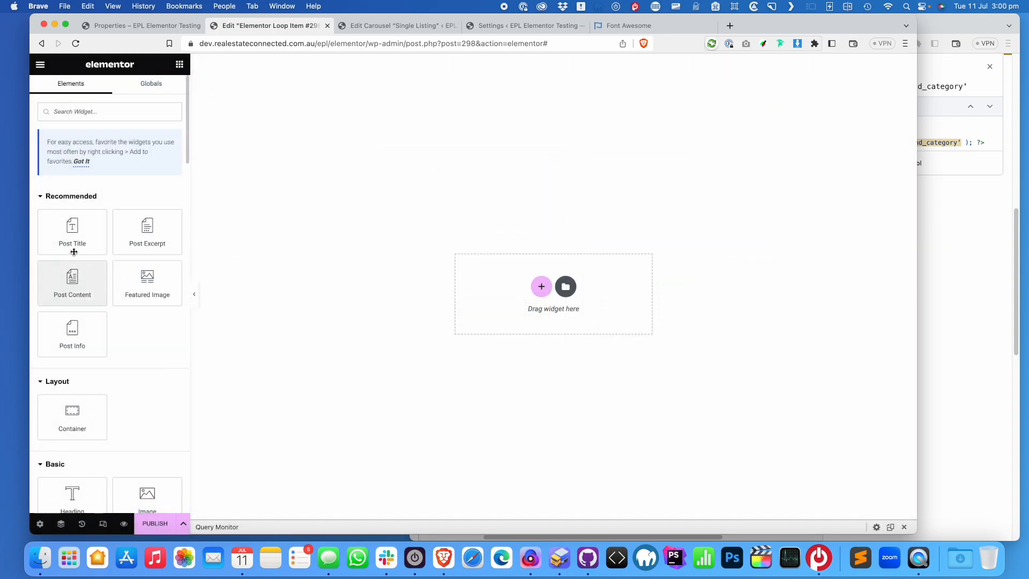
{"action": "left_click_drag", "start_coordinate": [77, 290], "coordinate": [581, 297]}
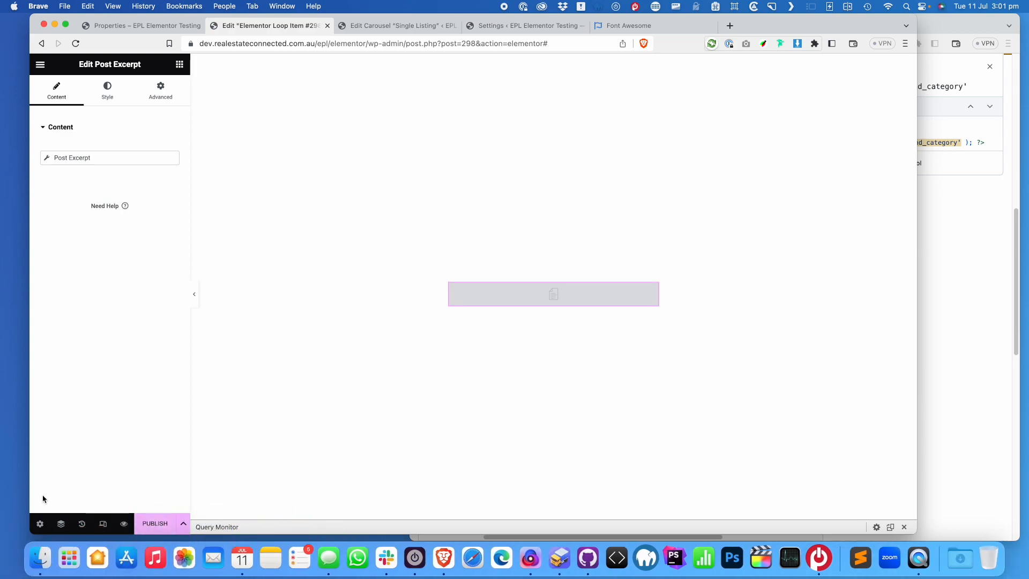
{"action": "left_click", "coordinate": [39, 524]}
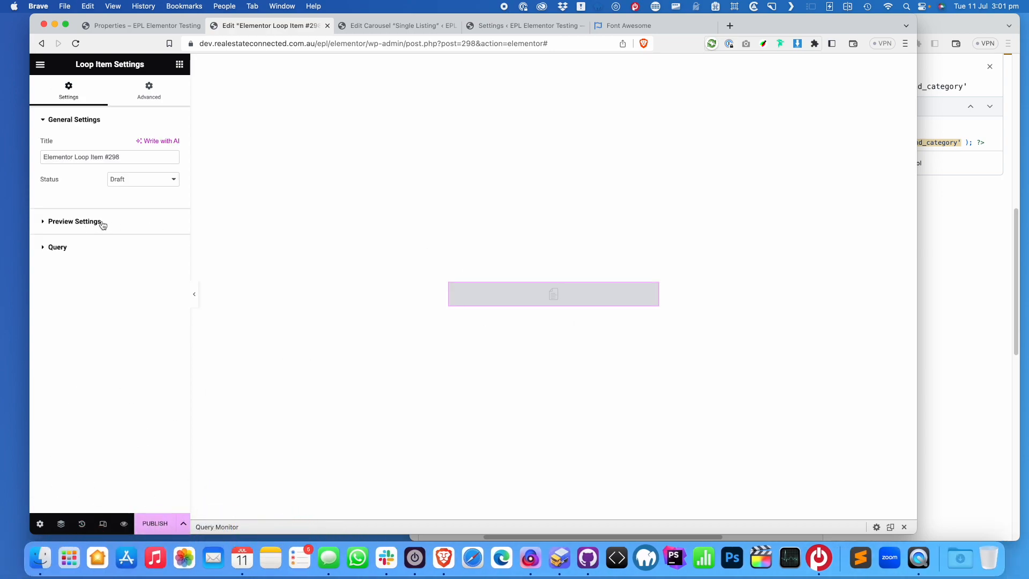
{"action": "left_click", "coordinate": [110, 247]}
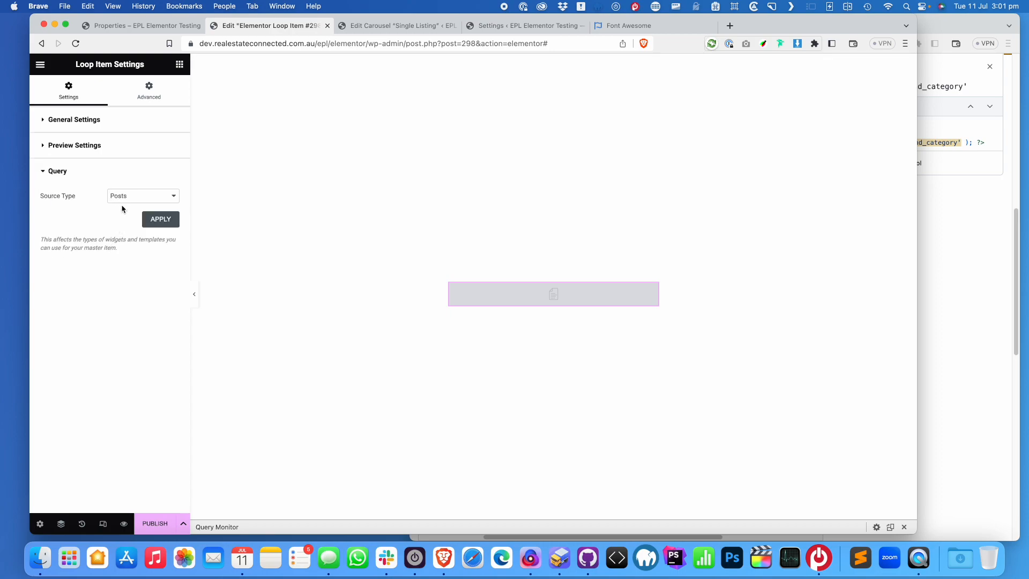
{"action": "left_click", "coordinate": [126, 196]}
{"action": "left_click", "coordinate": [143, 192]}
{"action": "left_click", "coordinate": [112, 123]}
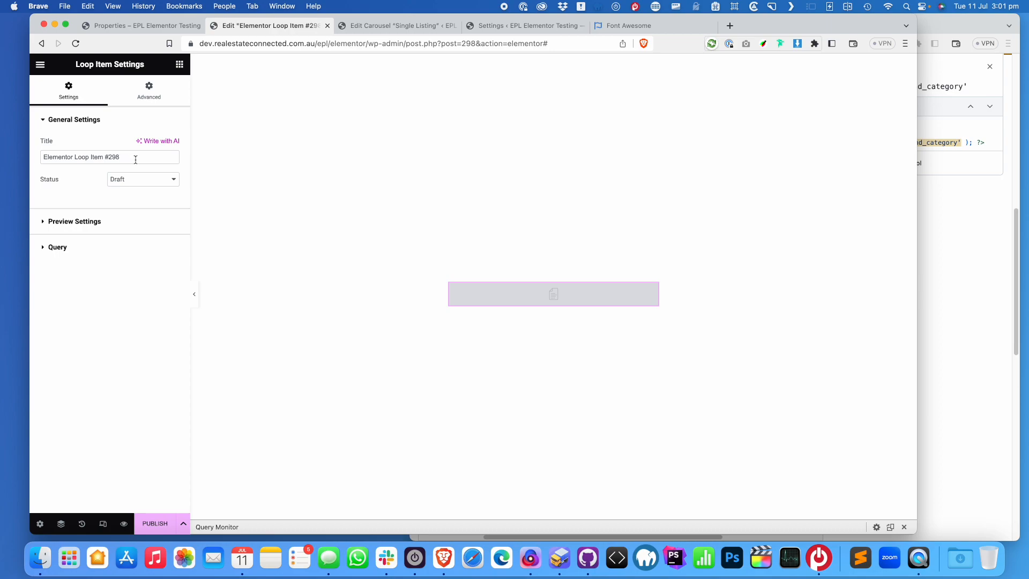
{"action": "left_click_drag", "start_coordinate": [136, 160], "coordinate": [1, 149]}
{"action": "type", "text": "EPL"}
{"action": "left_click", "coordinate": [122, 223]}
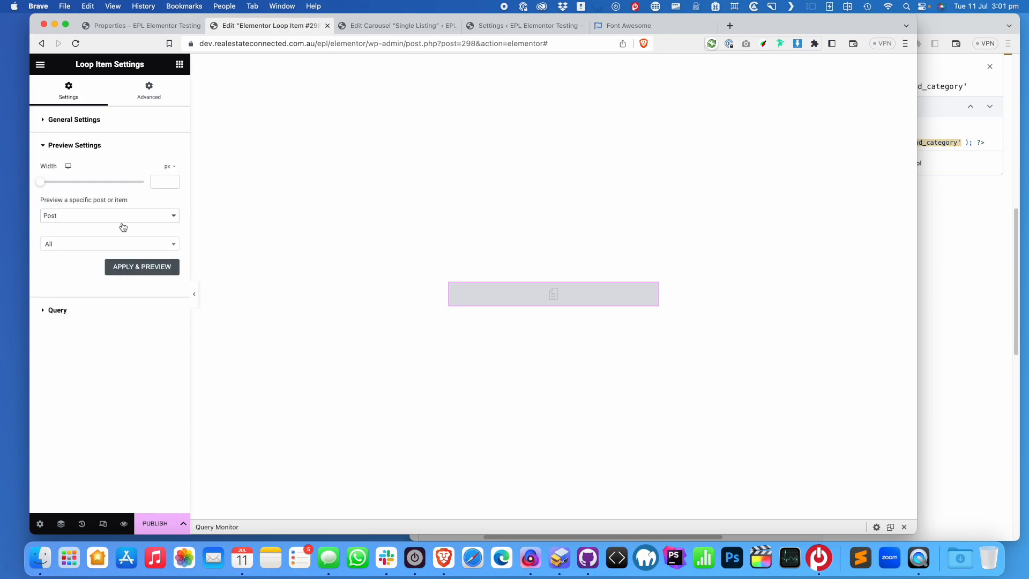
{"action": "left_click", "coordinate": [124, 217]}
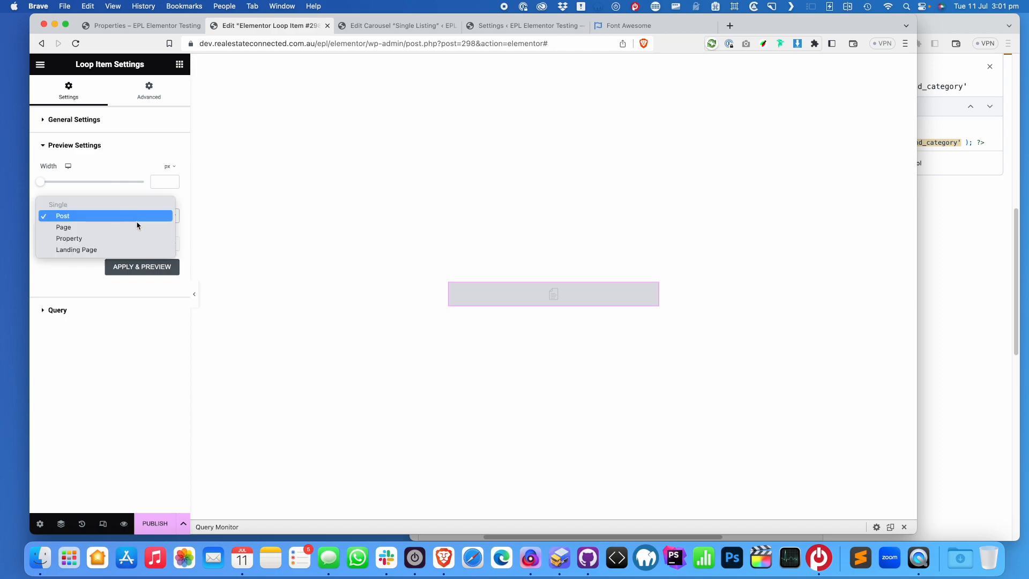
{"action": "left_click", "coordinate": [134, 239]}
{"action": "left_click", "coordinate": [138, 244]}
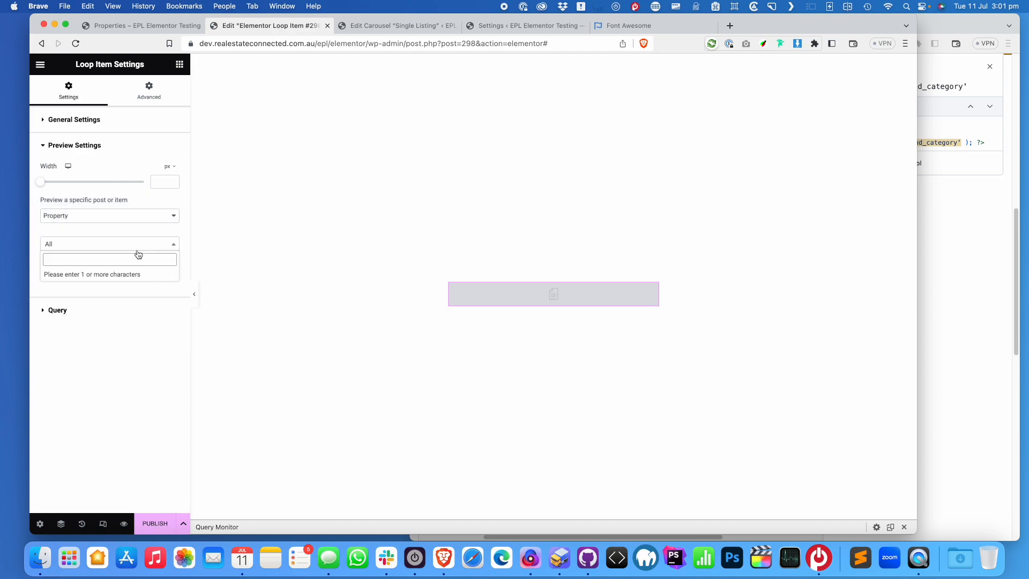
{"action": "type", "text": "1"}
{"action": "left_click", "coordinate": [103, 275]}
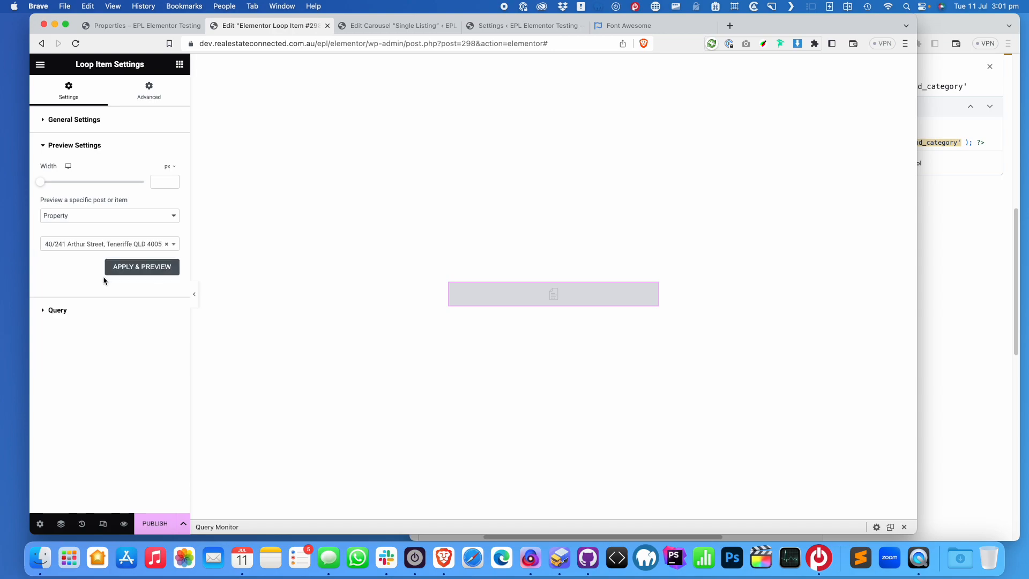
{"action": "left_click", "coordinate": [150, 270]}
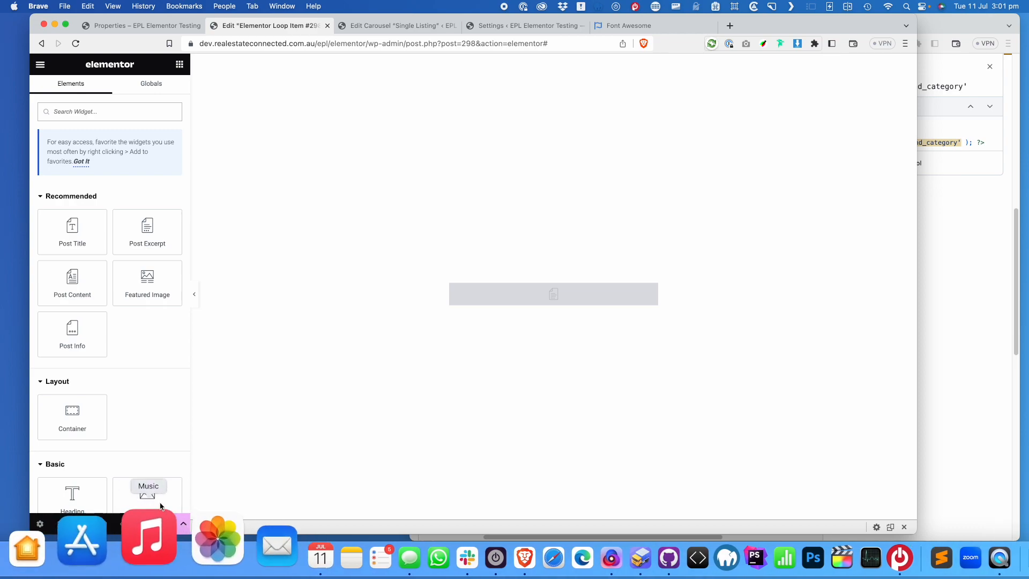
{"action": "left_click", "coordinate": [161, 533]}
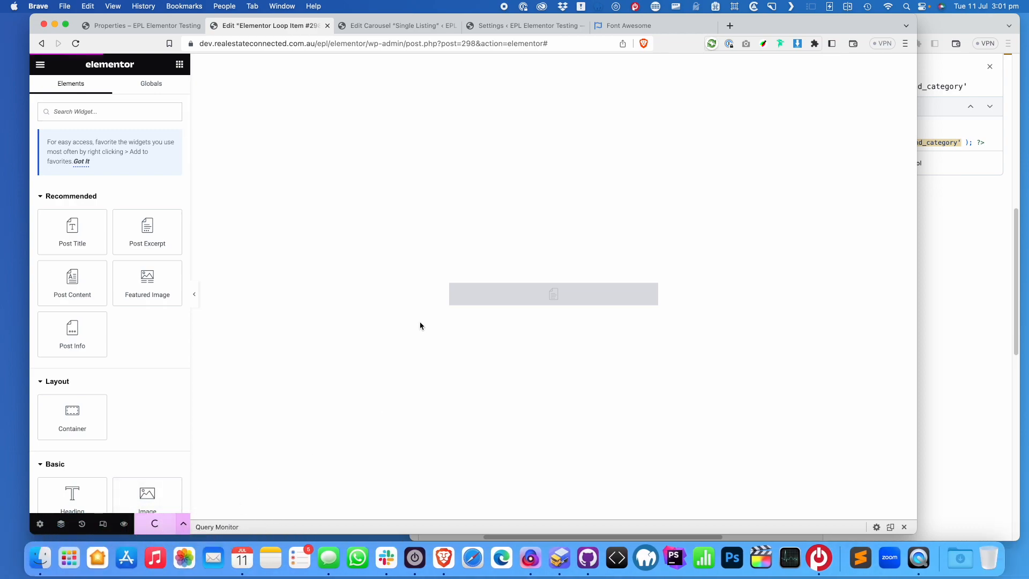
Add a Heading widget whose title comes from a Shortcode dynamic tag
{"action": "left_click", "coordinate": [183, 523]}
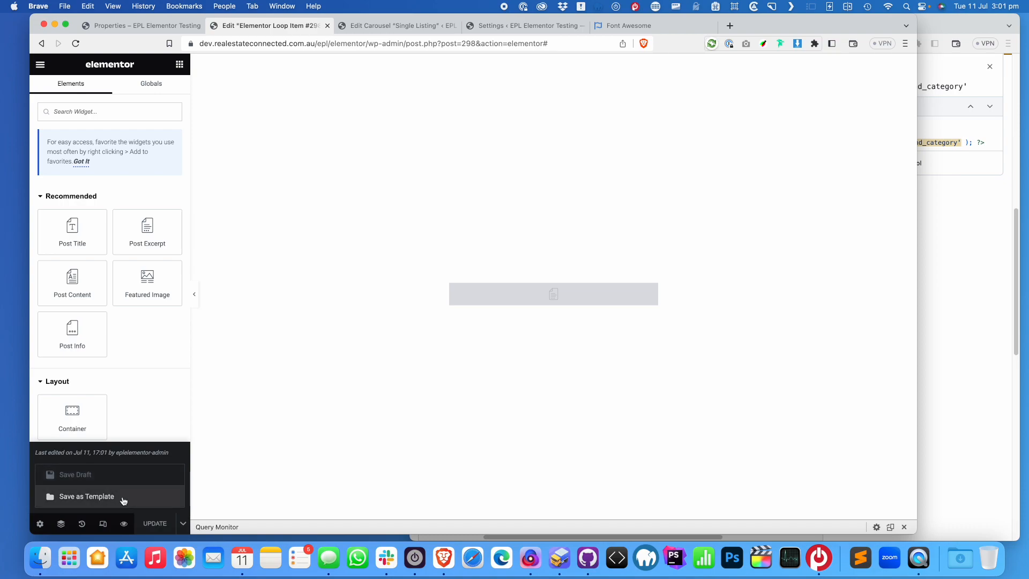
{"action": "left_click", "coordinate": [392, 357]}
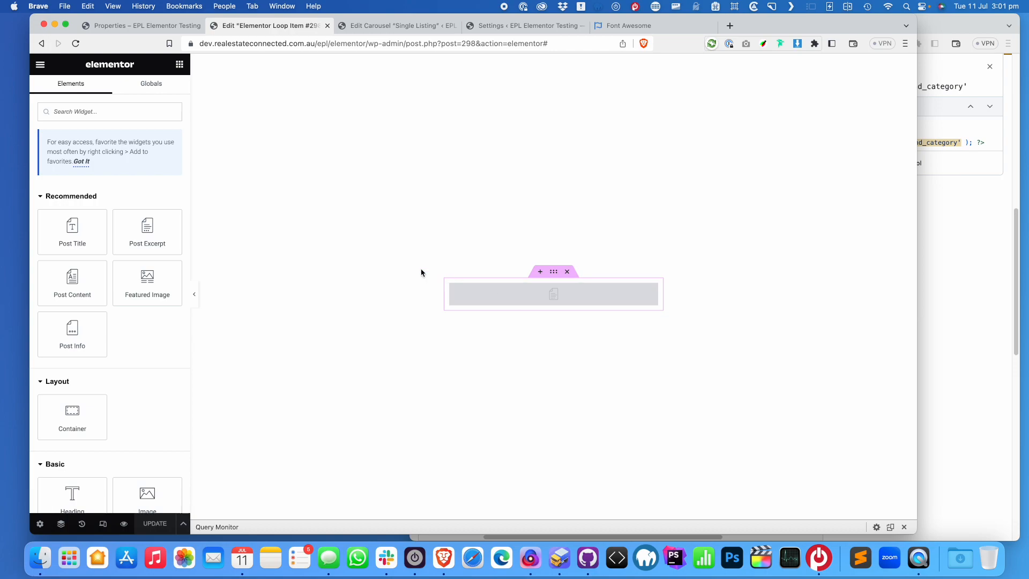
{"action": "left_click_drag", "start_coordinate": [72, 494], "coordinate": [518, 294]}
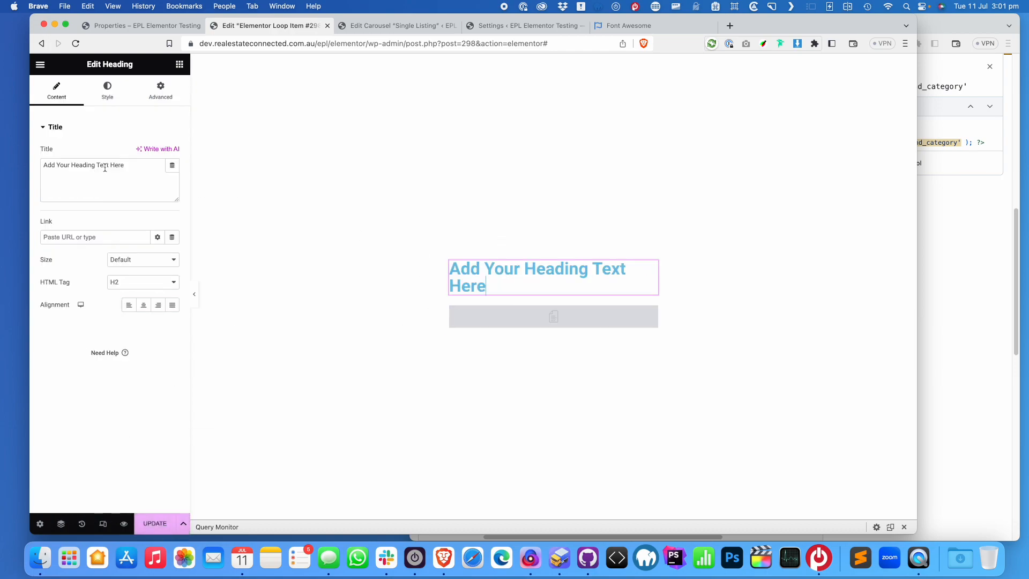
{"action": "left_click_drag", "start_coordinate": [143, 165], "coordinate": [45, 165]}
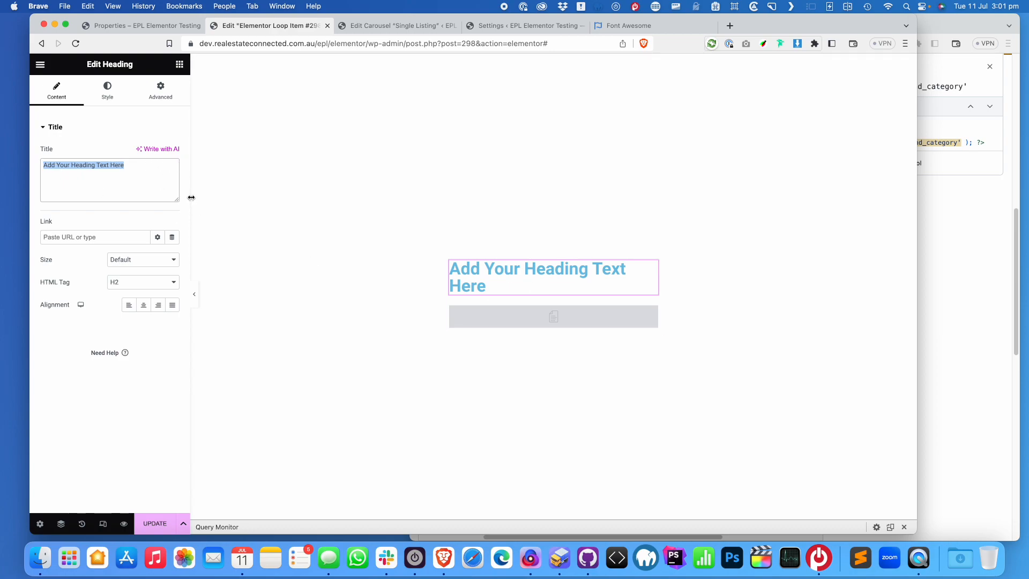
{"action": "left_click", "coordinate": [172, 165]}
{"action": "scroll", "coordinate": [87, 279], "scroll_direction": "down", "scroll_amount": 5}
{"action": "left_click", "coordinate": [80, 295]}
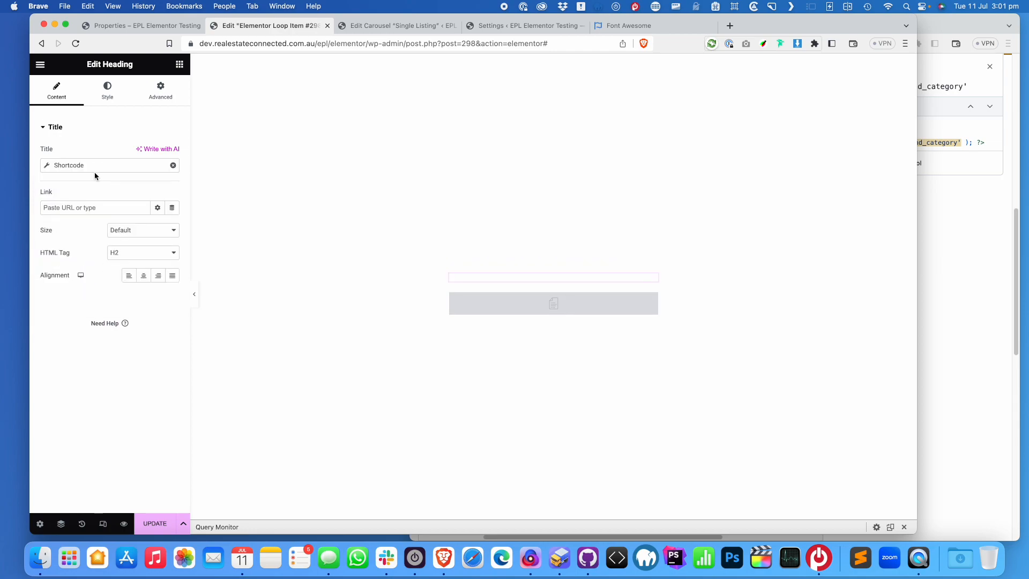
Set the tag to the listing_element price shortcode copied from the docs, and save
{"action": "left_click", "coordinate": [45, 167]}
{"action": "type", "text": "epl-property-featured-icons"}
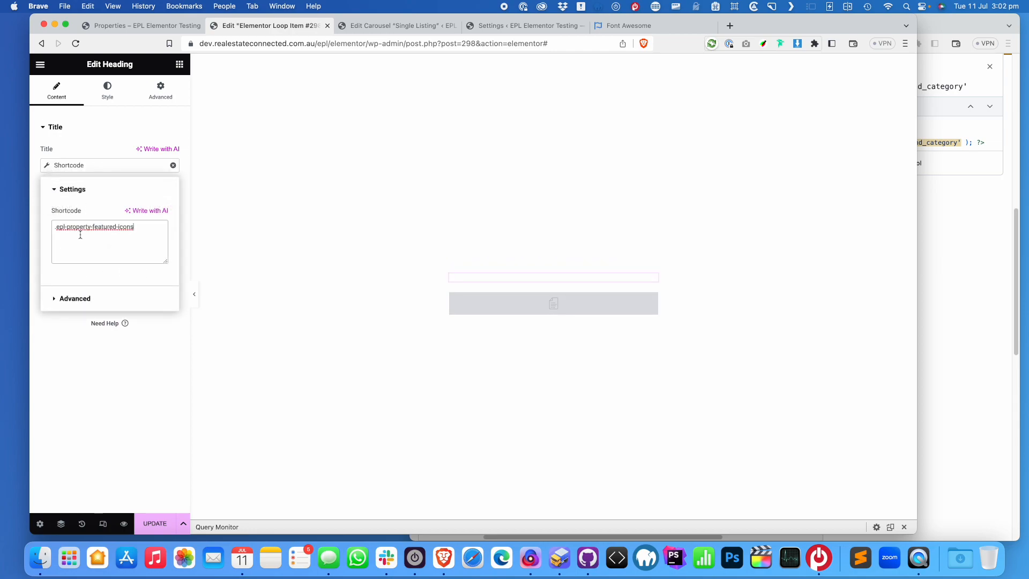
{"action": "left_click", "coordinate": [943, 31]}
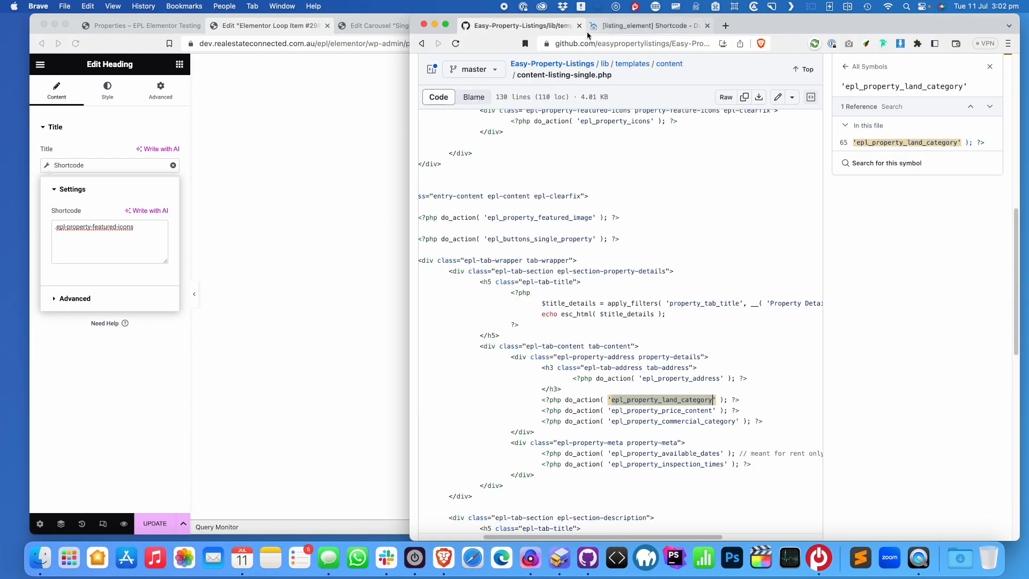
{"action": "left_click", "coordinate": [622, 30]}
{"action": "left_click_drag", "start_coordinate": [869, 319], "coordinate": [602, 323]}
{"action": "key", "text": "super+c"}
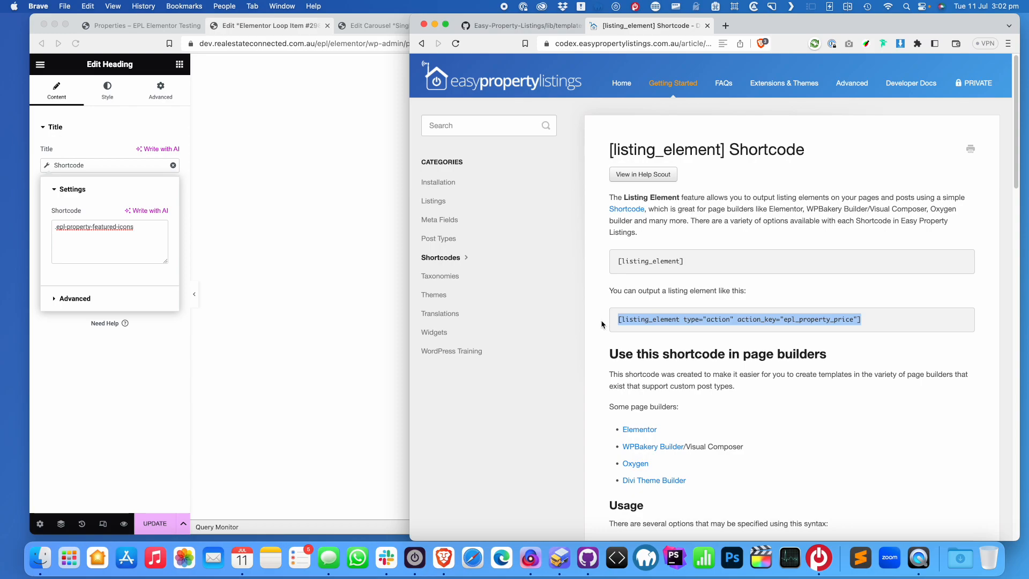
{"action": "left_click", "coordinate": [162, 247]}
{"action": "key", "text": "super+a"}
{"action": "key", "text": "super+v"}
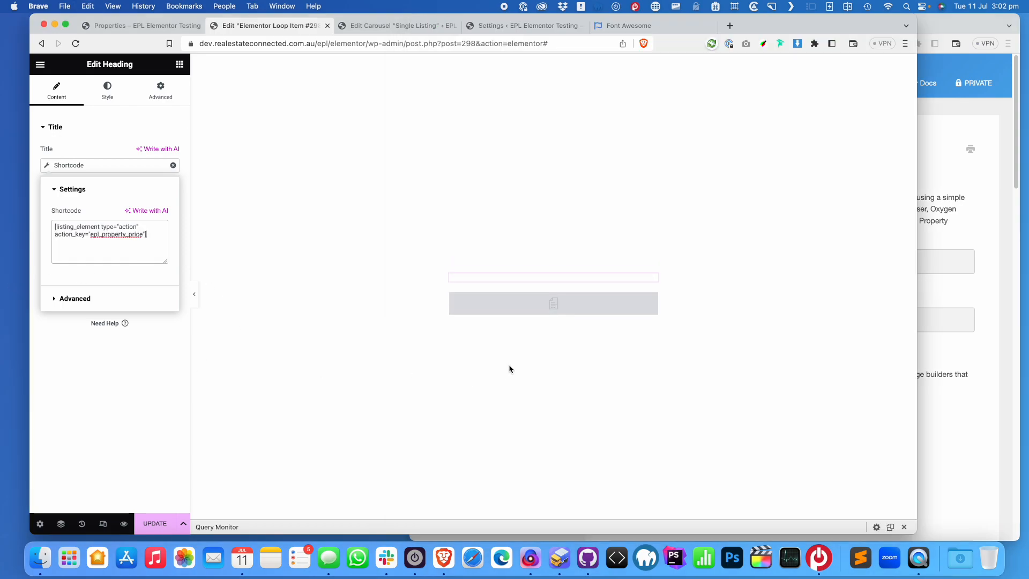
{"action": "left_click", "coordinate": [155, 520]}
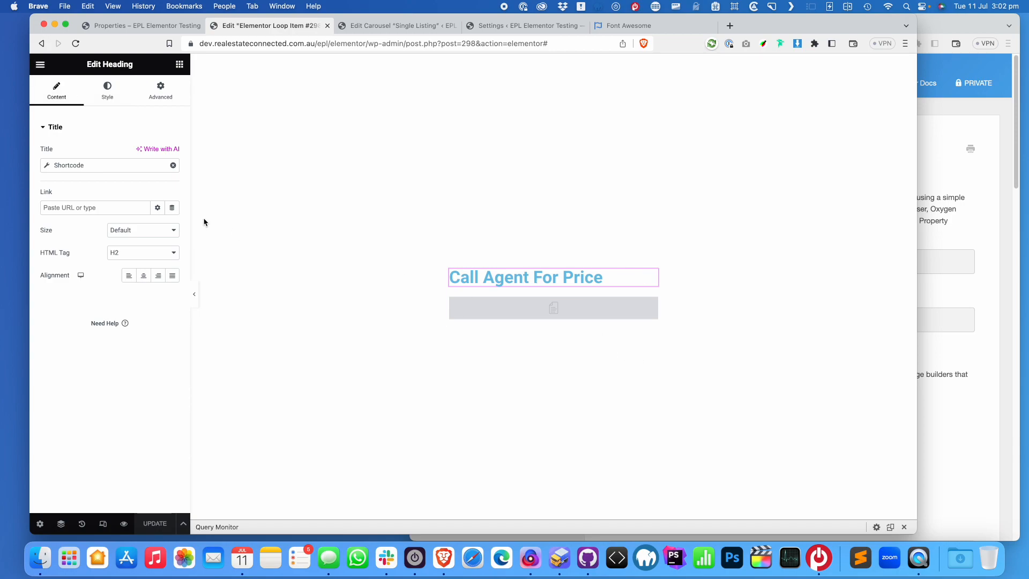
Duplicate the price heading, switch its shortcode from price to address, and save
{"action": "right_click", "coordinate": [656, 279]}
{"action": "left_click", "coordinate": [697, 304]}
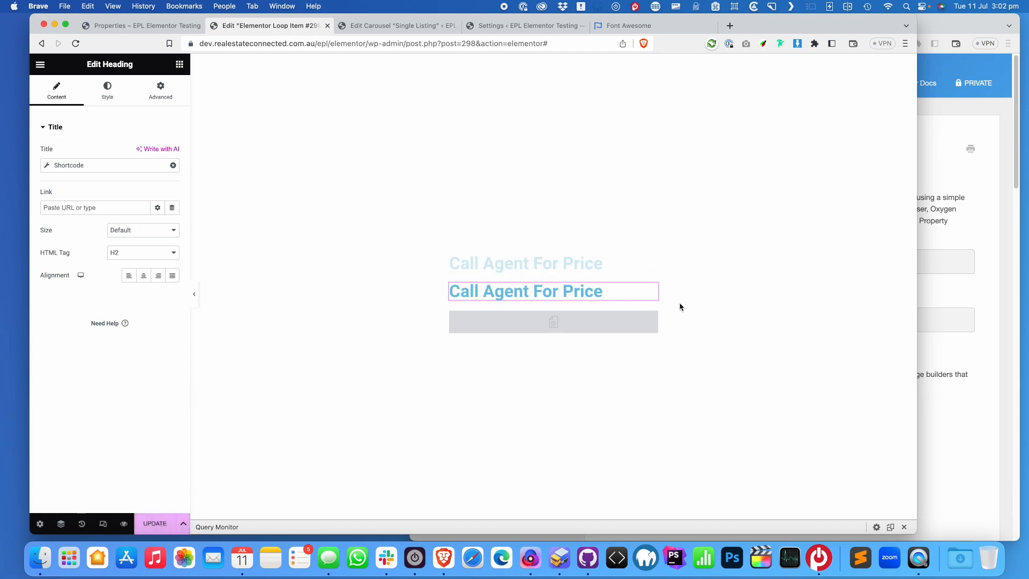
{"action": "left_click", "coordinate": [46, 166]}
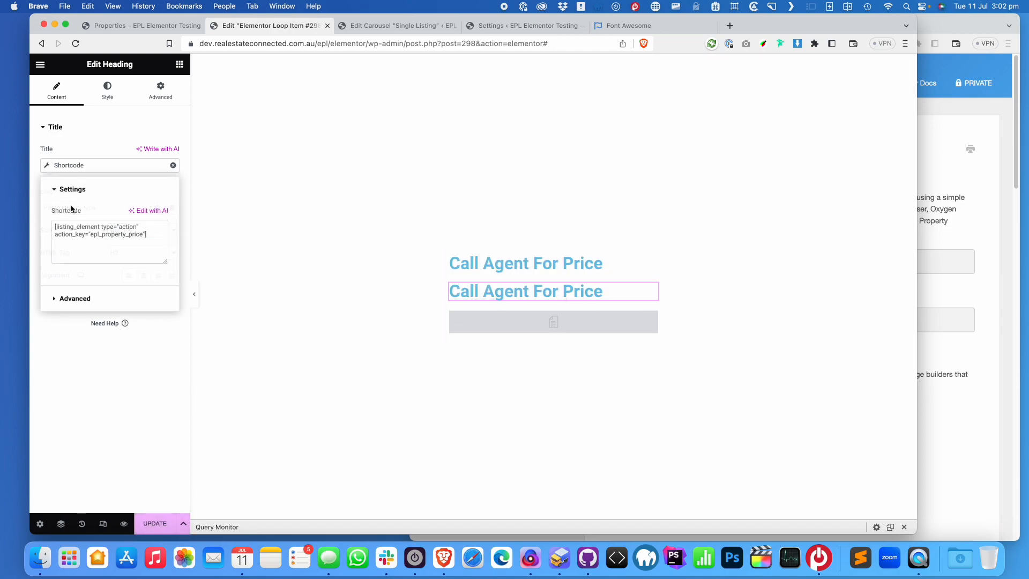
{"action": "left_click_drag", "start_coordinate": [129, 236], "coordinate": [146, 235]}
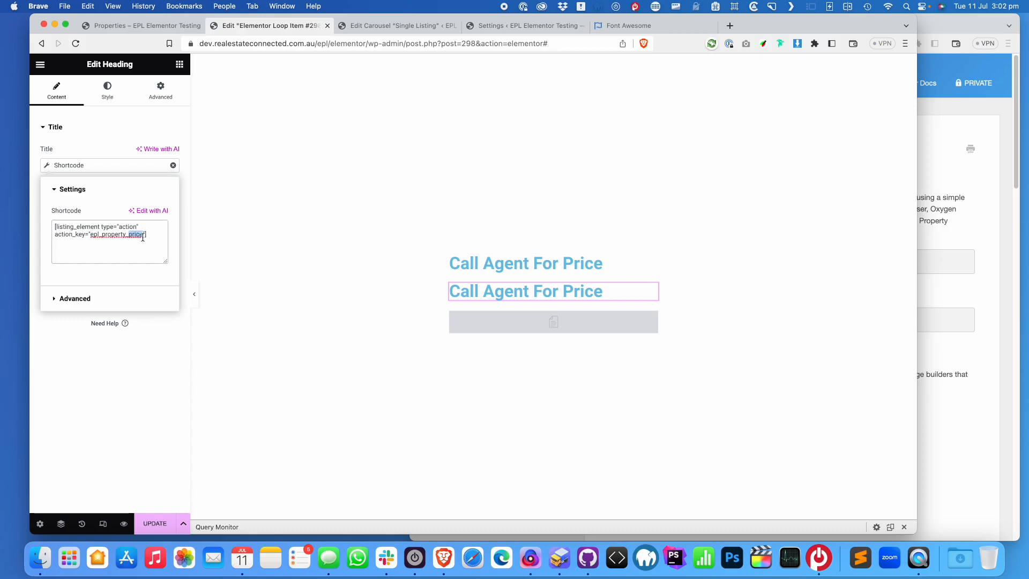
{"action": "type", "text": "address"}
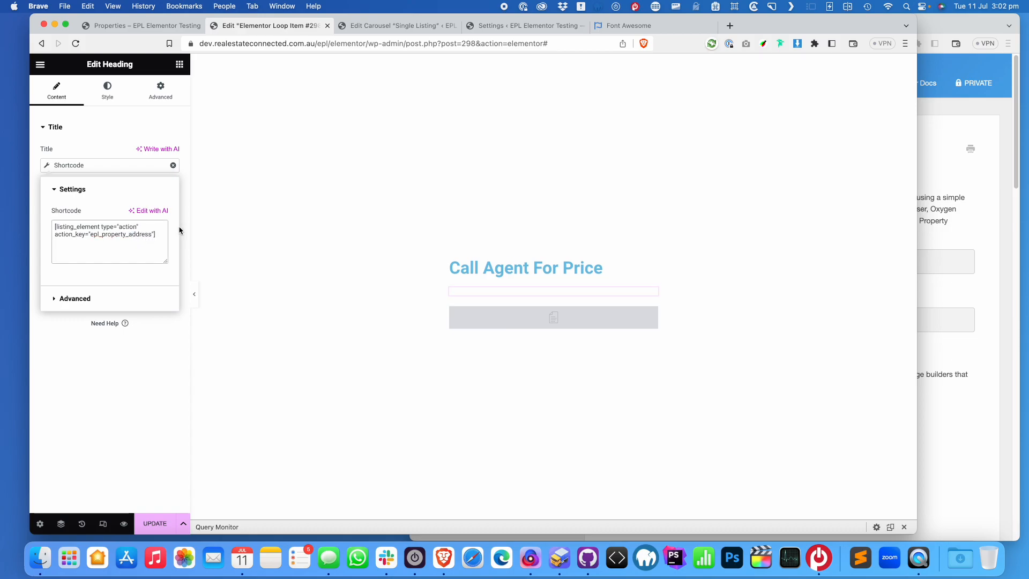
{"action": "left_click", "coordinate": [162, 527]}
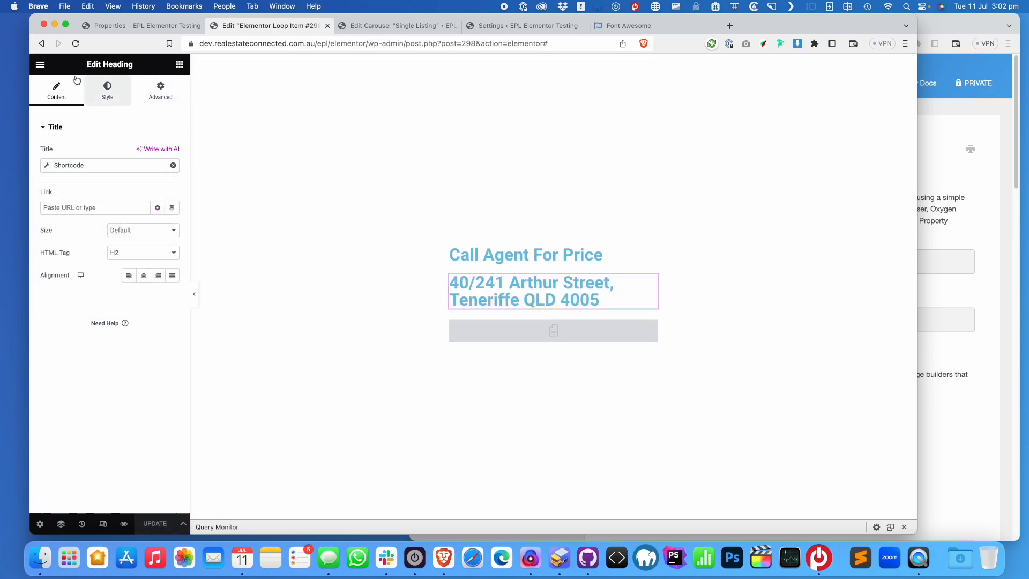
{"action": "left_click", "coordinate": [40, 65]}
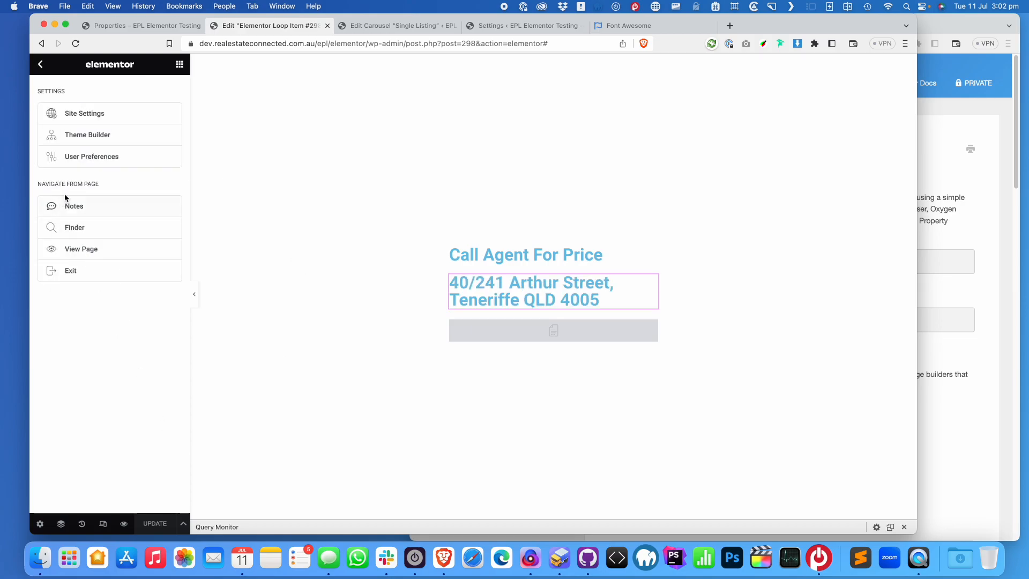
{"action": "left_click", "coordinate": [41, 64]}
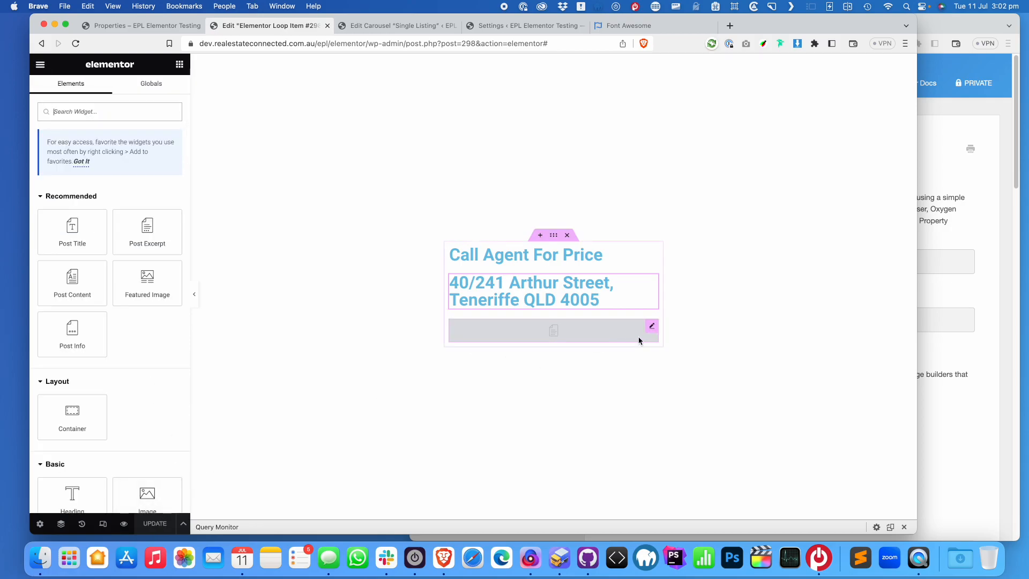
{"action": "left_click", "coordinate": [39, 65]}
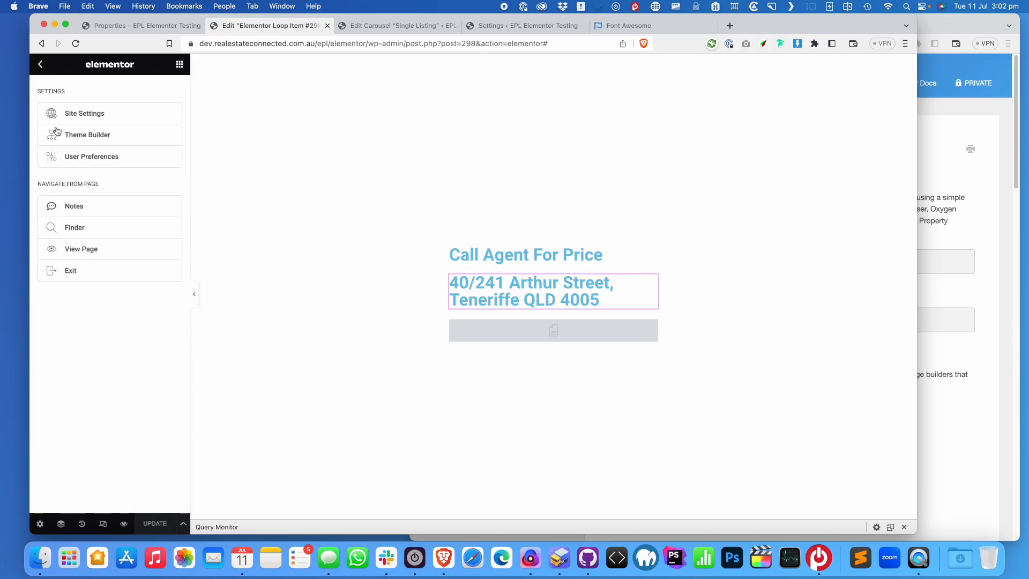
{"action": "left_click", "coordinate": [118, 250]}
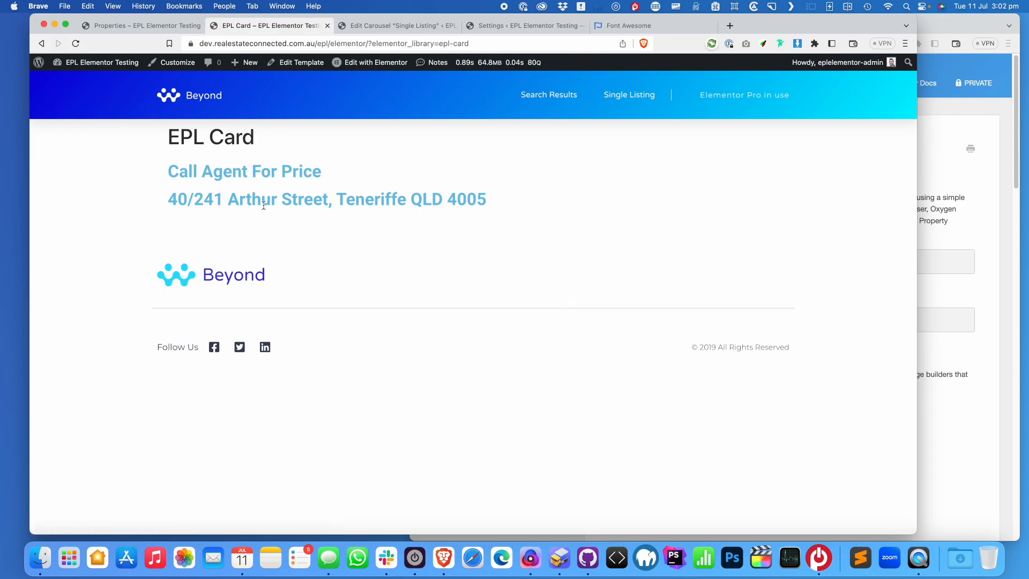
{"action": "left_click", "coordinate": [310, 64]}
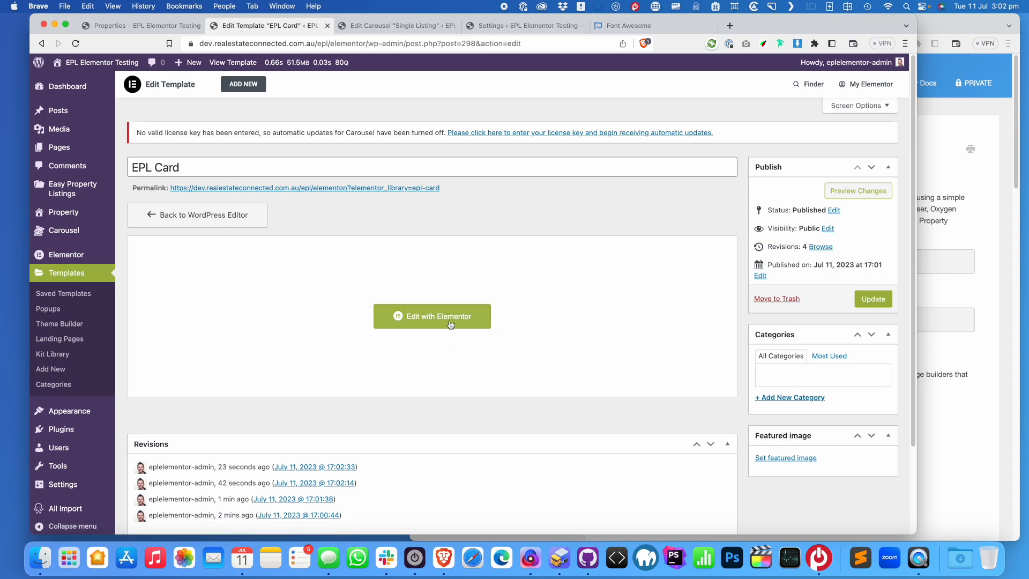
{"action": "left_click", "coordinate": [450, 324]}
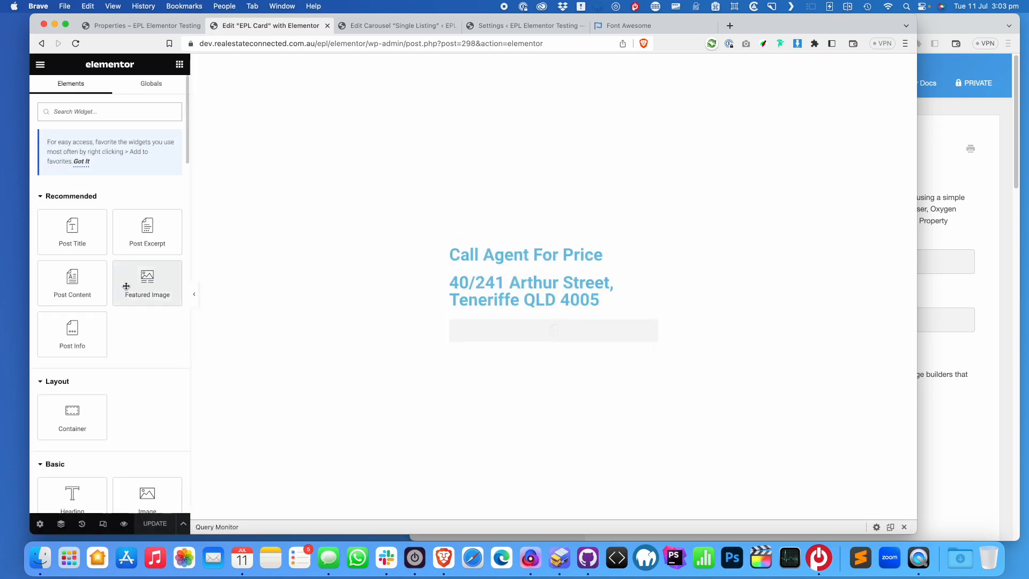
Add a Featured Image widget above the price using Epl-image-medium-crop size, and save
{"action": "left_click_drag", "start_coordinate": [150, 287], "coordinate": [563, 252]}
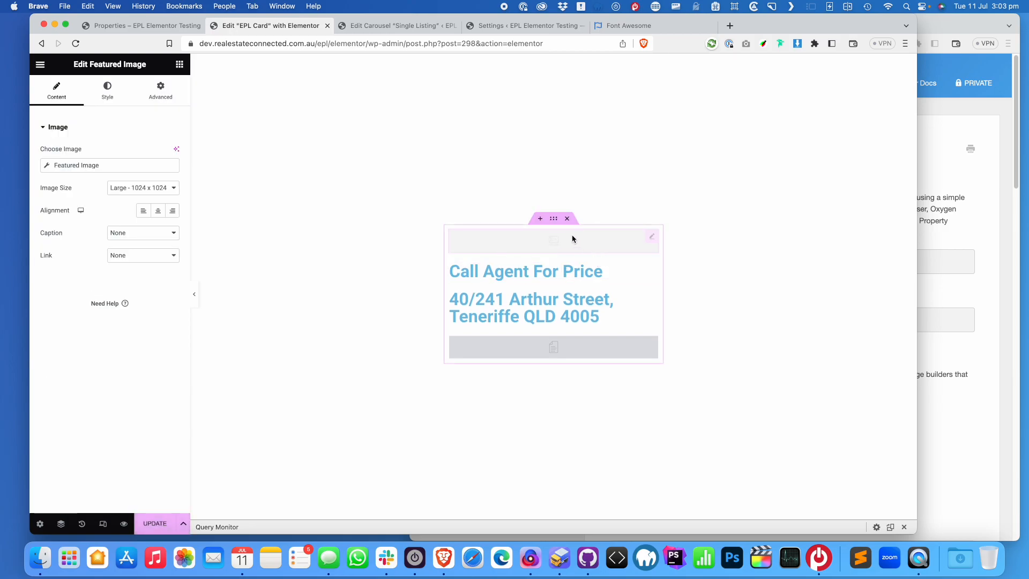
{"action": "left_click", "coordinate": [168, 188]}
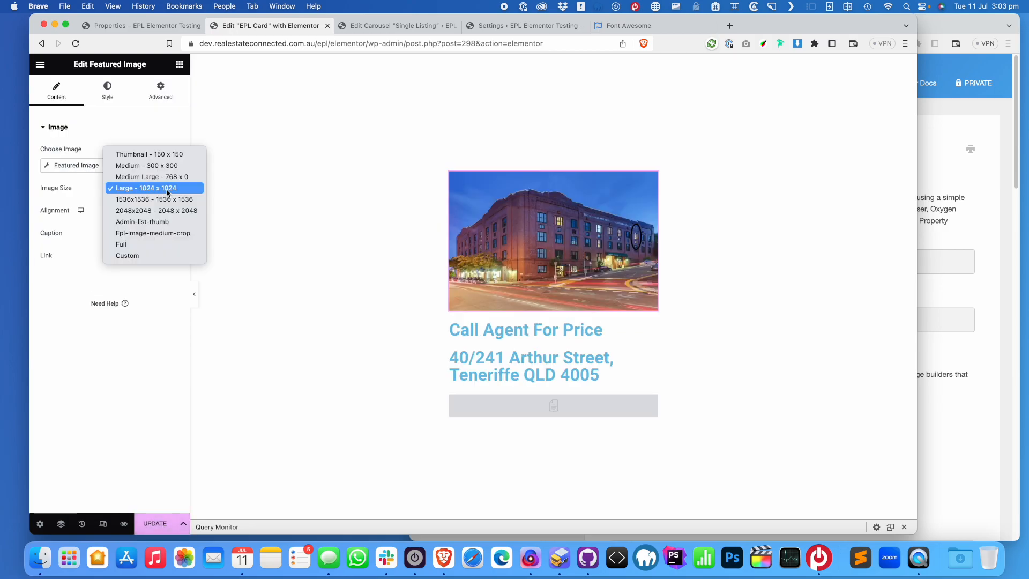
{"action": "left_click", "coordinate": [168, 233]}
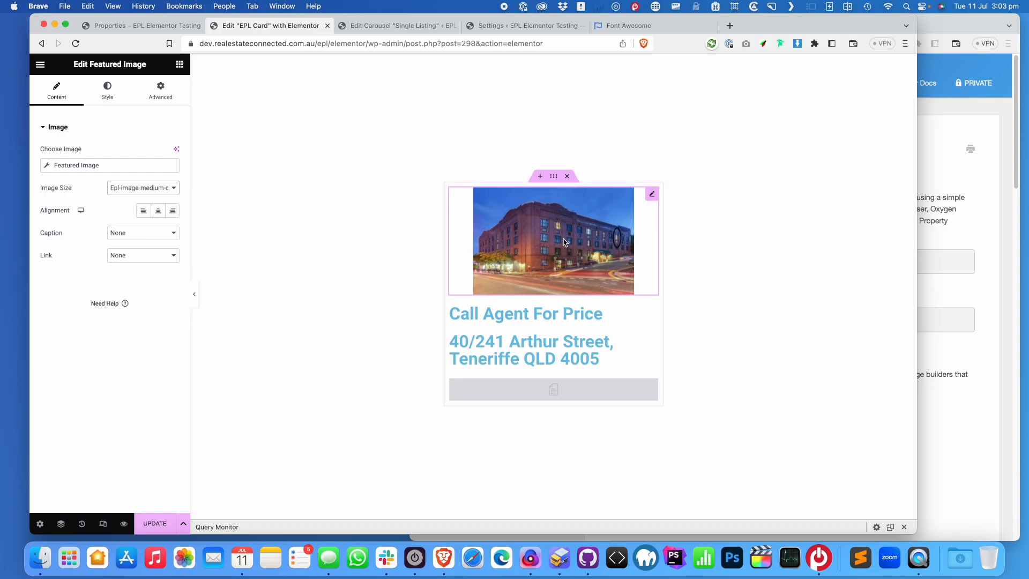
{"action": "left_click", "coordinate": [154, 523]}
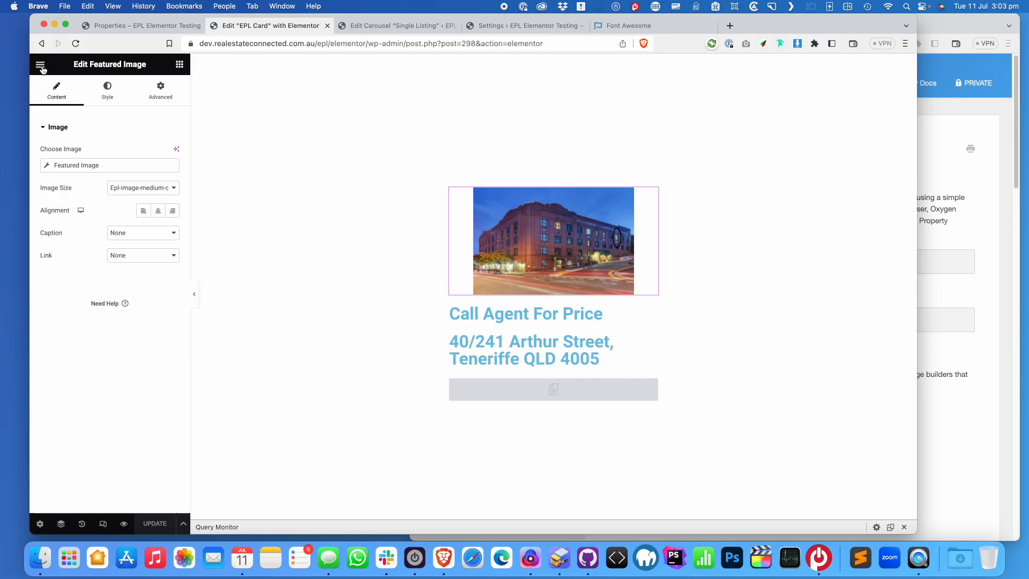
Back out of the widget settings to the editor's main menu
{"action": "left_click", "coordinate": [41, 66]}
{"action": "left_click", "coordinate": [42, 65]}
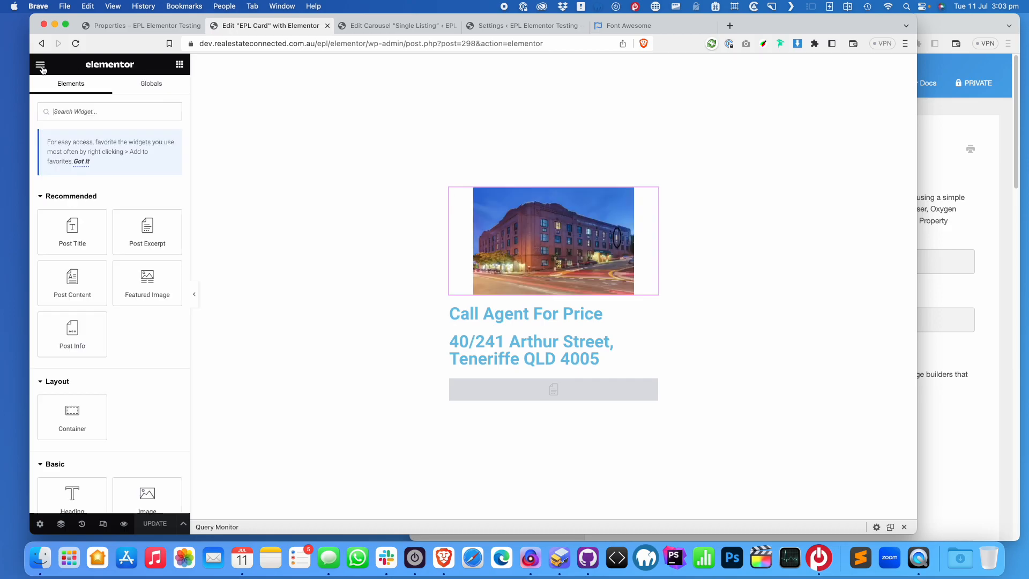
{"action": "left_click", "coordinate": [41, 64]}
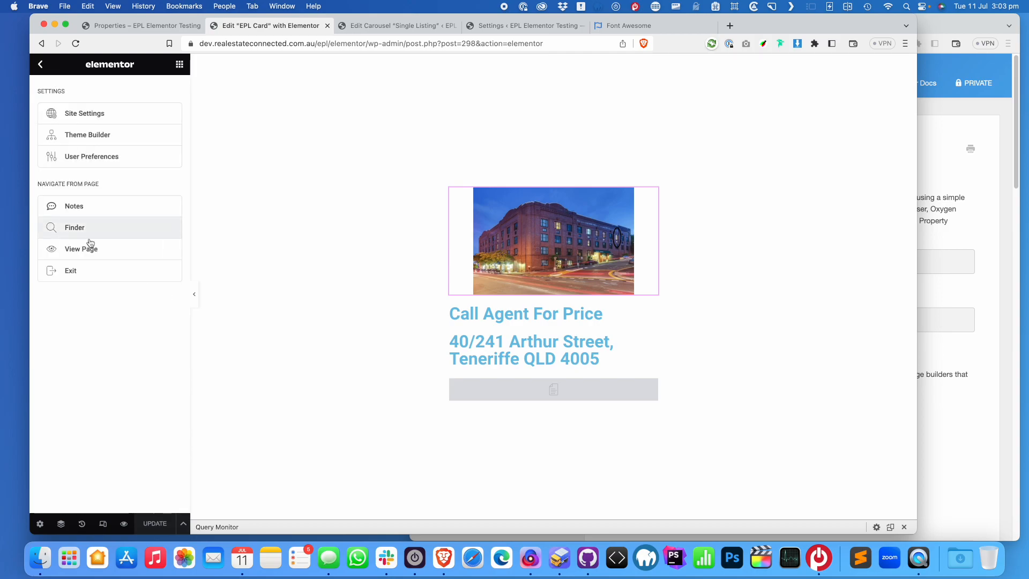
Go to wp-admin and create a new Archive template, Elementor Archive #304, in Theme Builder
{"action": "left_click_drag", "start_coordinate": [410, 47], "coordinate": [722, 50]}
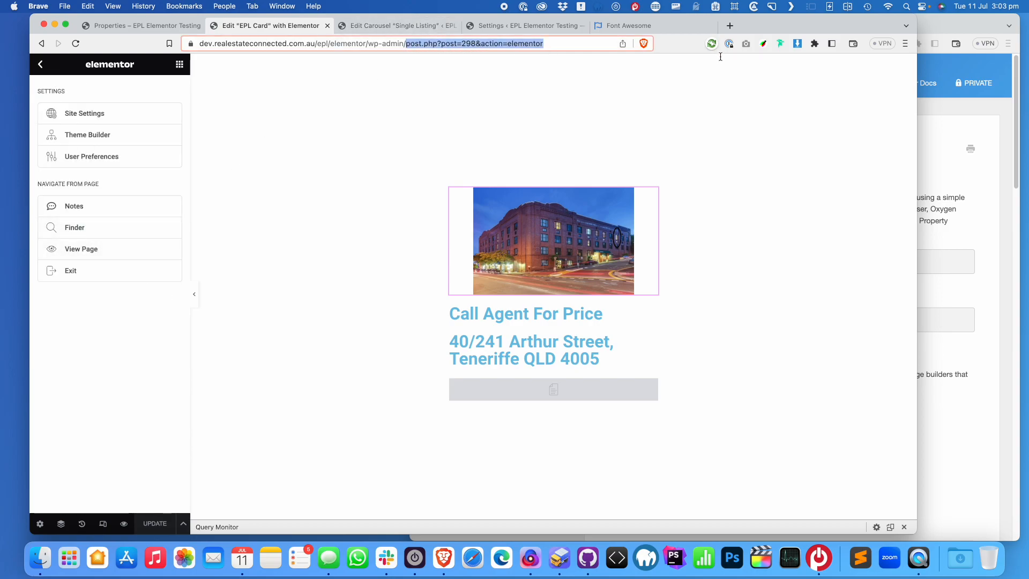
{"action": "key", "text": "BackSpace"}
{"action": "key", "text": "Return"}
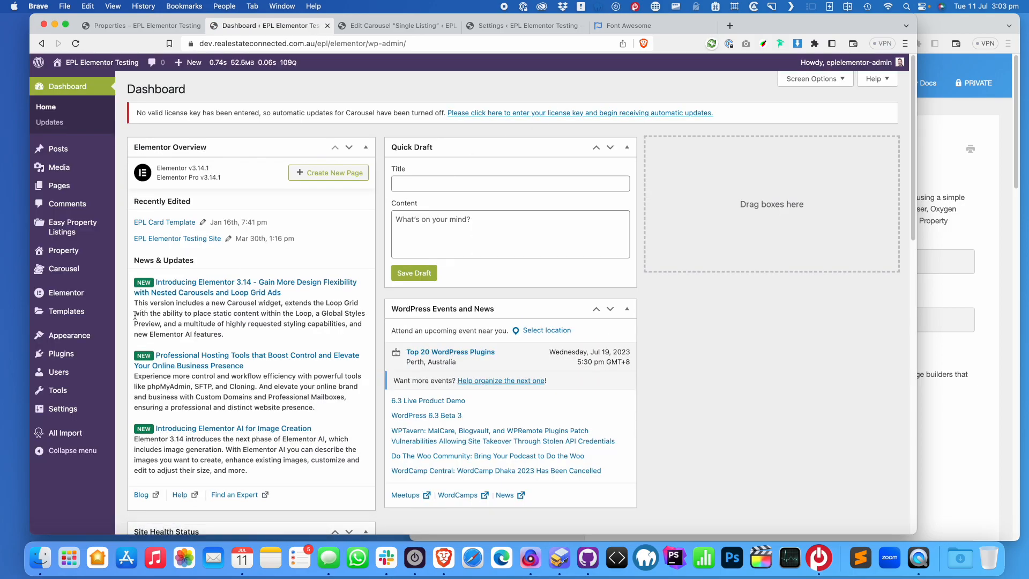
{"action": "mouse_move", "coordinate": [93, 311]}
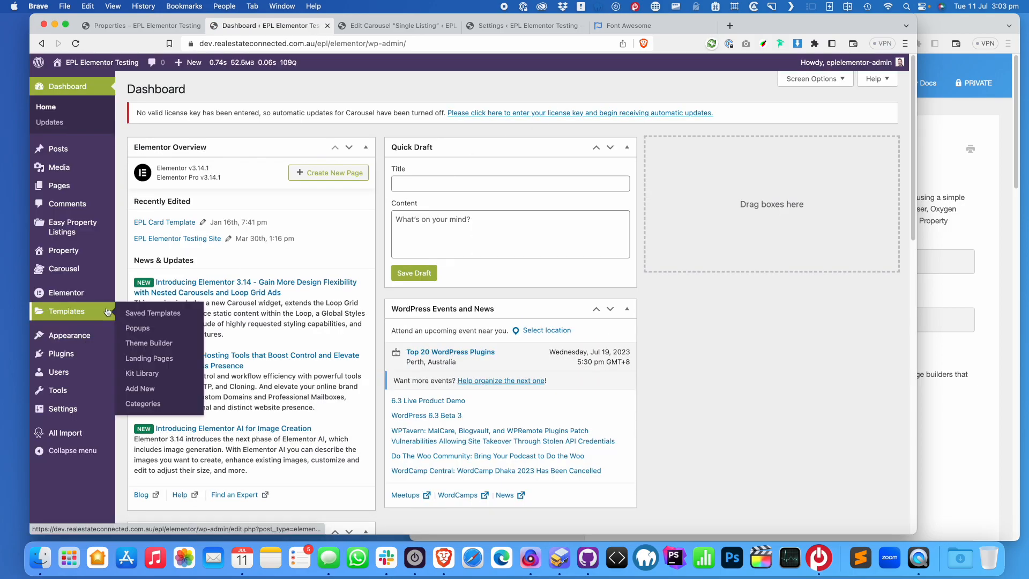
{"action": "left_click", "coordinate": [169, 348]}
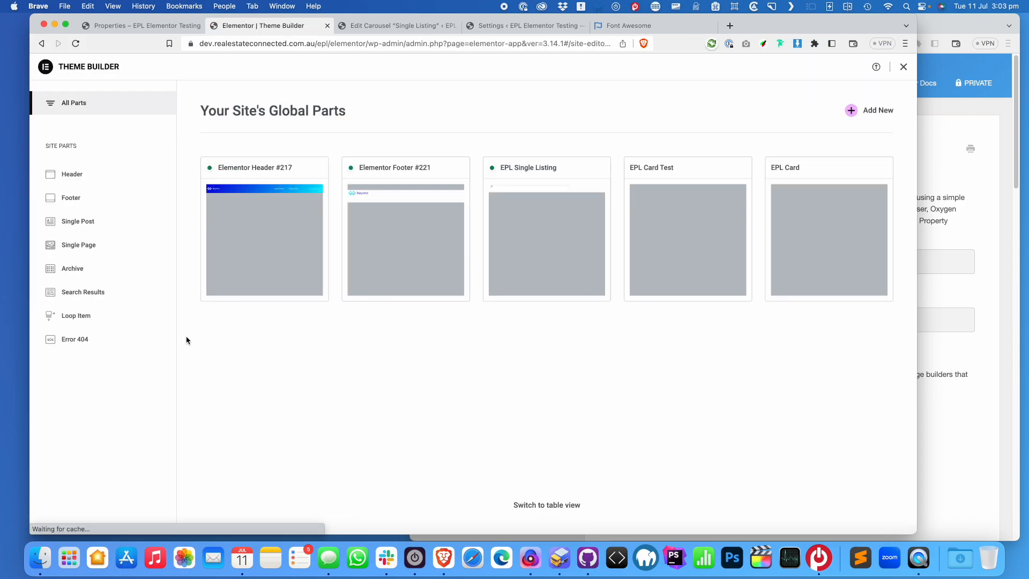
{"action": "left_click", "coordinate": [94, 271]}
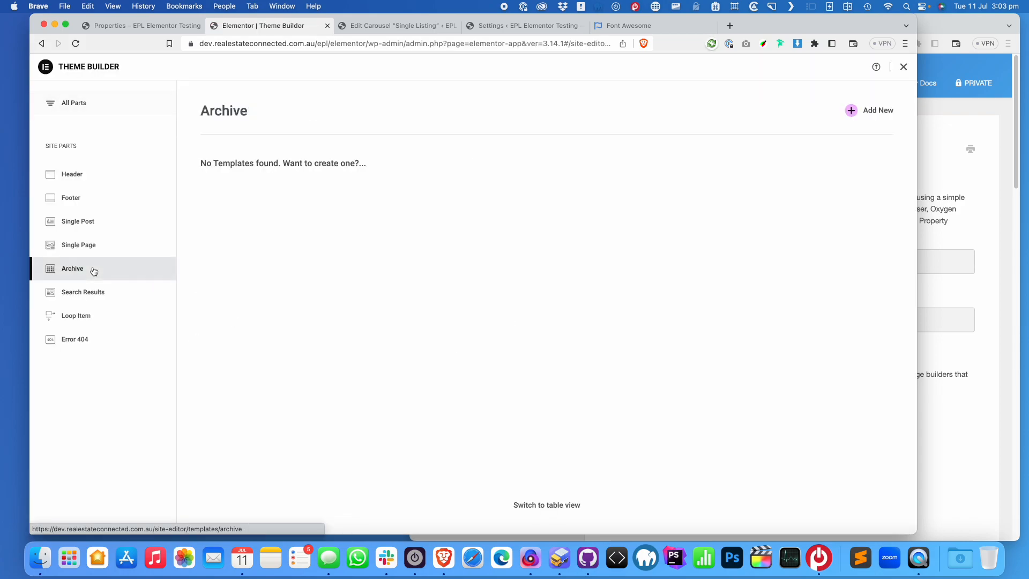
{"action": "left_click", "coordinate": [884, 112]}
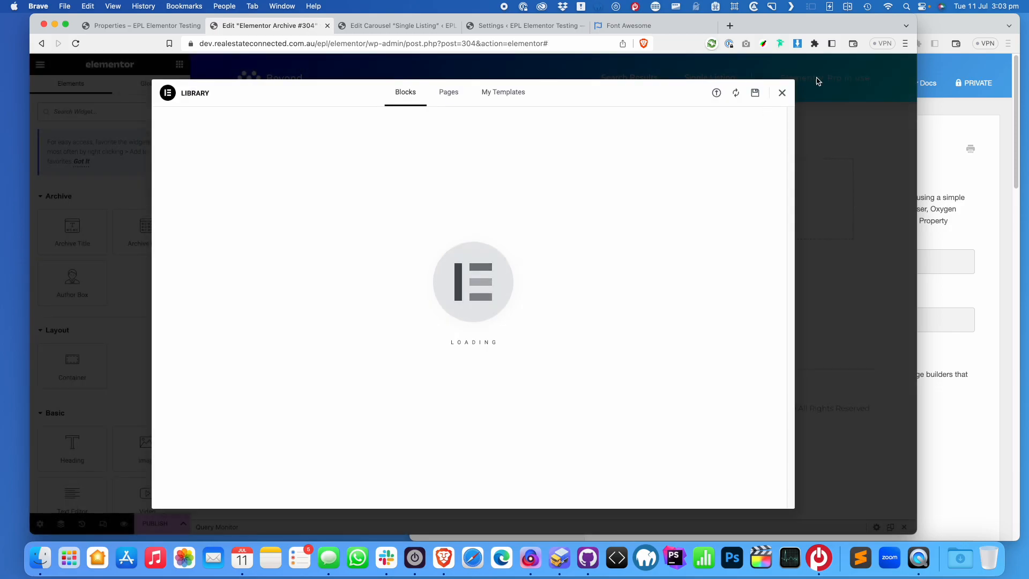
Close the library and add a Heading widget titled 'Search Results' to the archive
{"action": "left_click", "coordinate": [782, 92]}
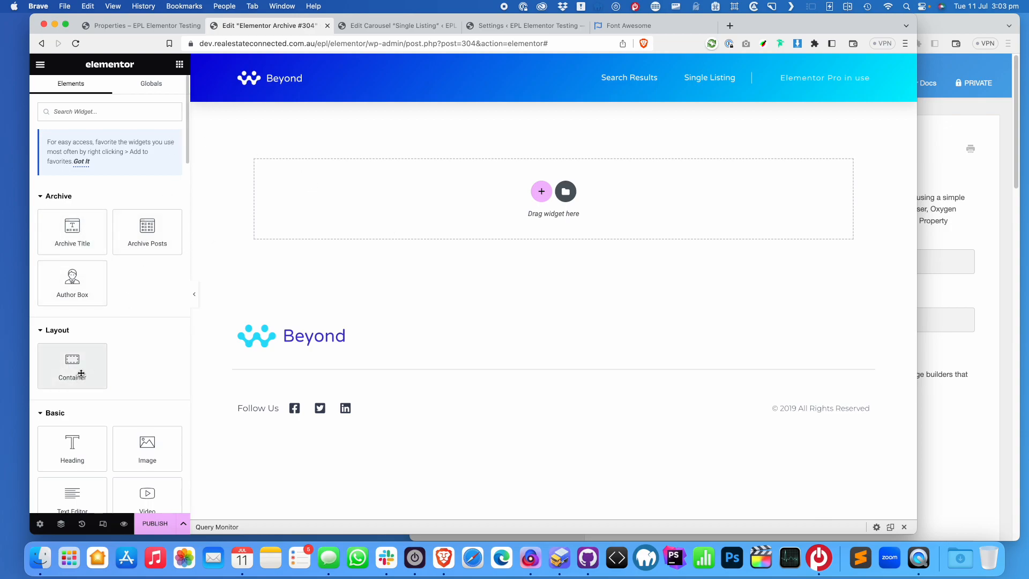
{"action": "left_click_drag", "start_coordinate": [79, 371], "coordinate": [80, 343]}
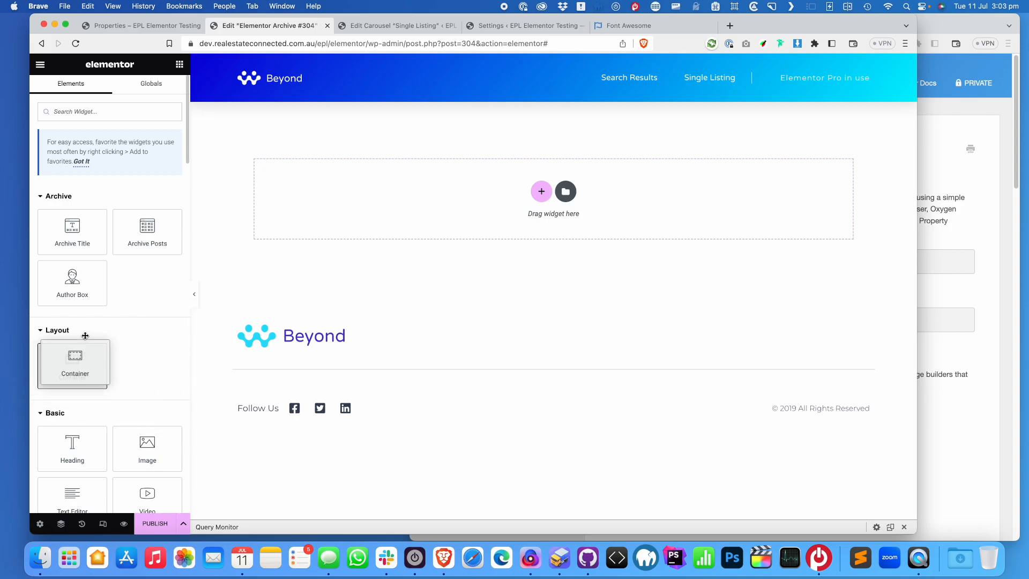
{"action": "left_click_drag", "start_coordinate": [69, 470], "coordinate": [548, 225]}
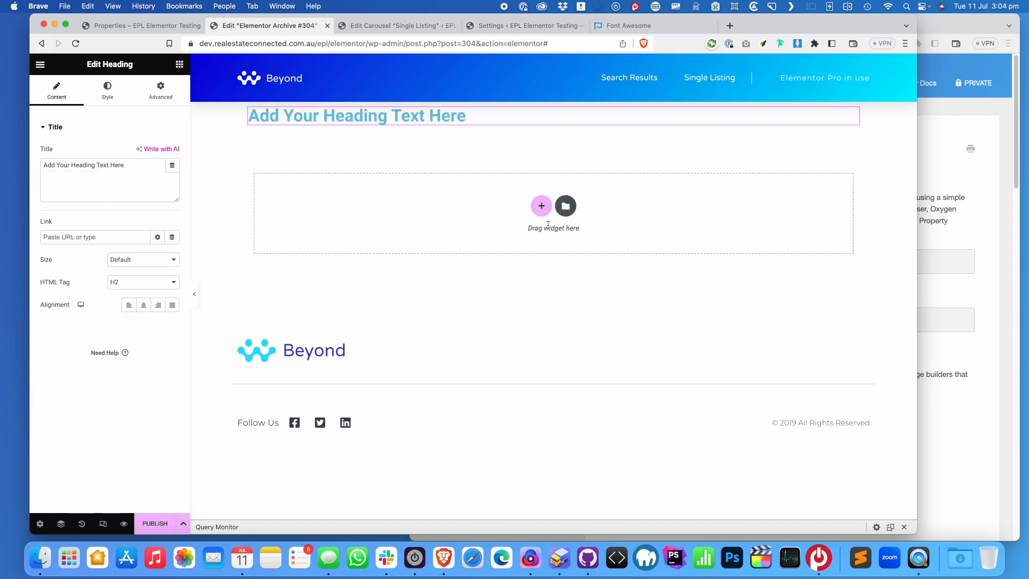
{"action": "double_click", "coordinate": [122, 166]}
{"action": "key", "text": "super+a"}
{"action": "type", "text": "S"}
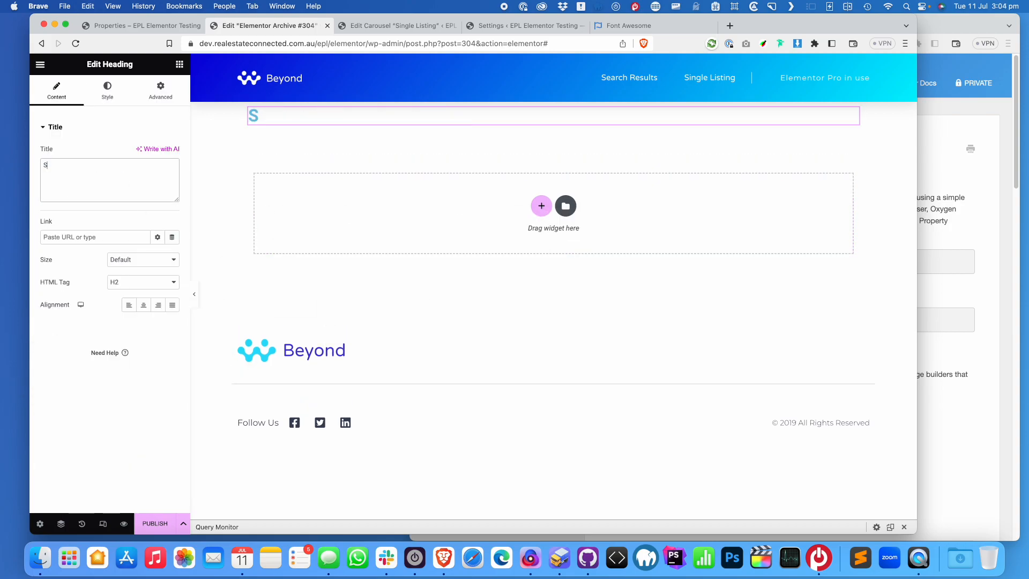
{"action": "type", "text": "earch Resutls"}
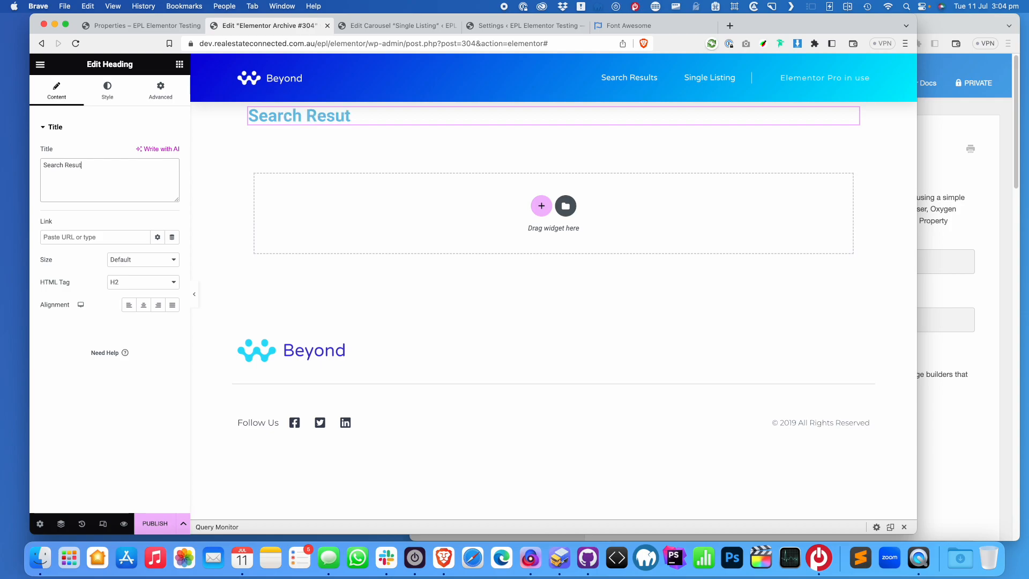
{"action": "key", "text": "BackSpace"}
{"action": "key", "text": "BackSpace"}
{"action": "key", "text": "BackSpace"}
{"action": "key", "text": "BackSpace"}
{"action": "key", "text": "BackSpace"}
{"action": "key", "text": "BackSpace"}
{"action": "key", "text": "BackSpace"}
{"action": "type", "text": "Results"}
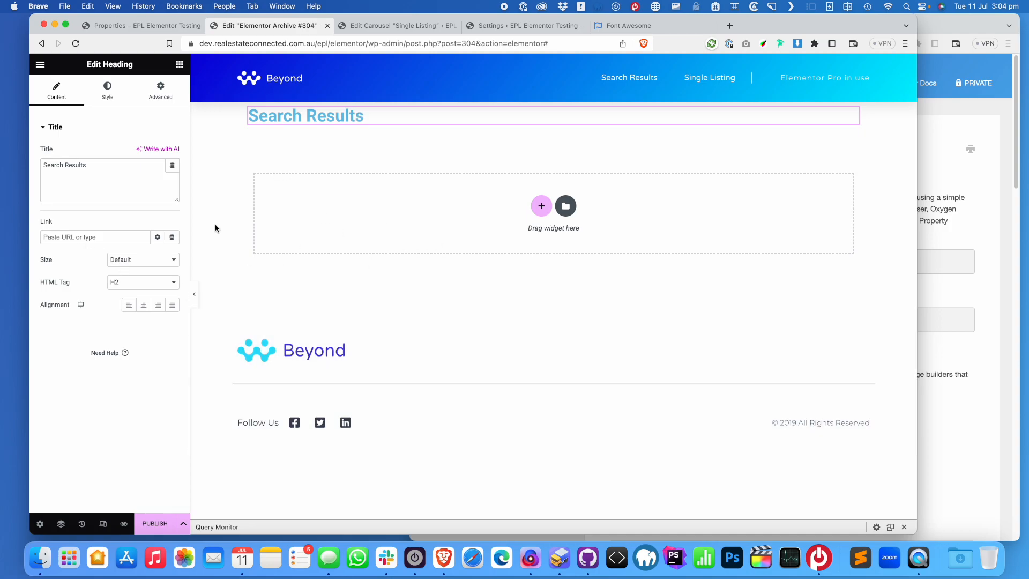
{"action": "left_click", "coordinate": [180, 65]}
Add a Loop Grid below the heading using the EPL Card loop item template
{"action": "scroll", "coordinate": [138, 316], "scroll_direction": "down", "scroll_amount": 6}
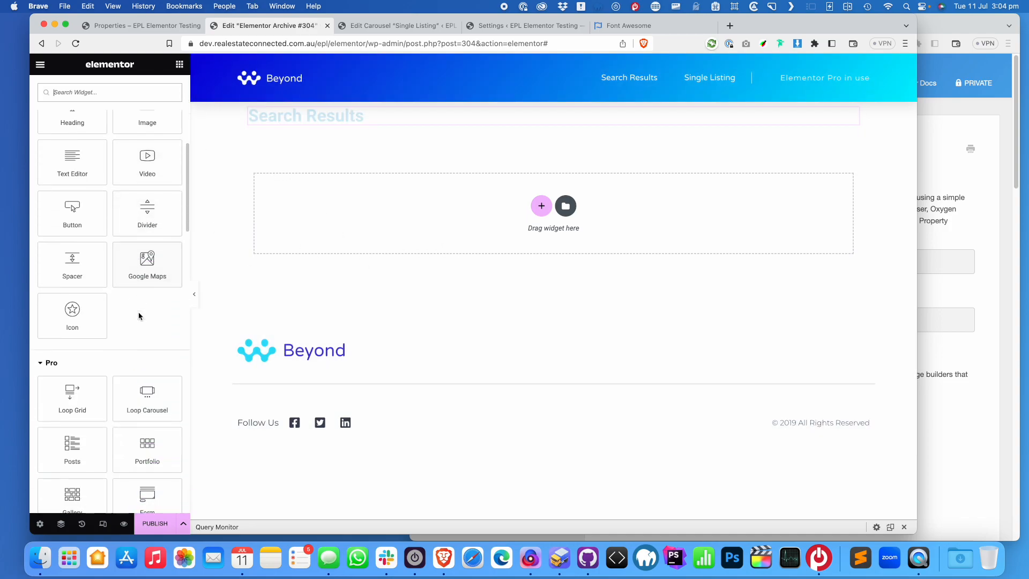
{"action": "left_click_drag", "start_coordinate": [81, 381], "coordinate": [549, 197]}
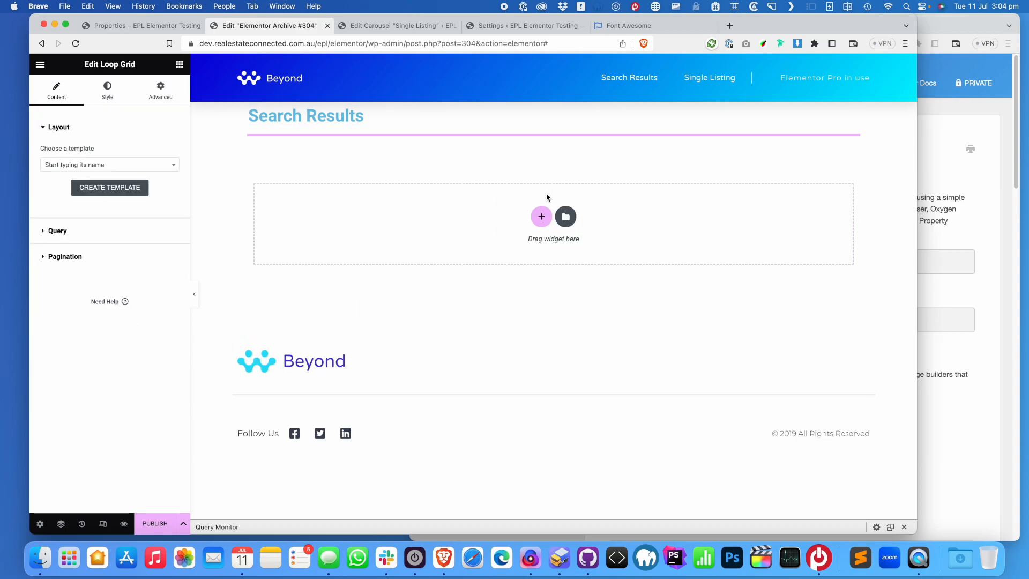
{"action": "left_click", "coordinate": [122, 165]}
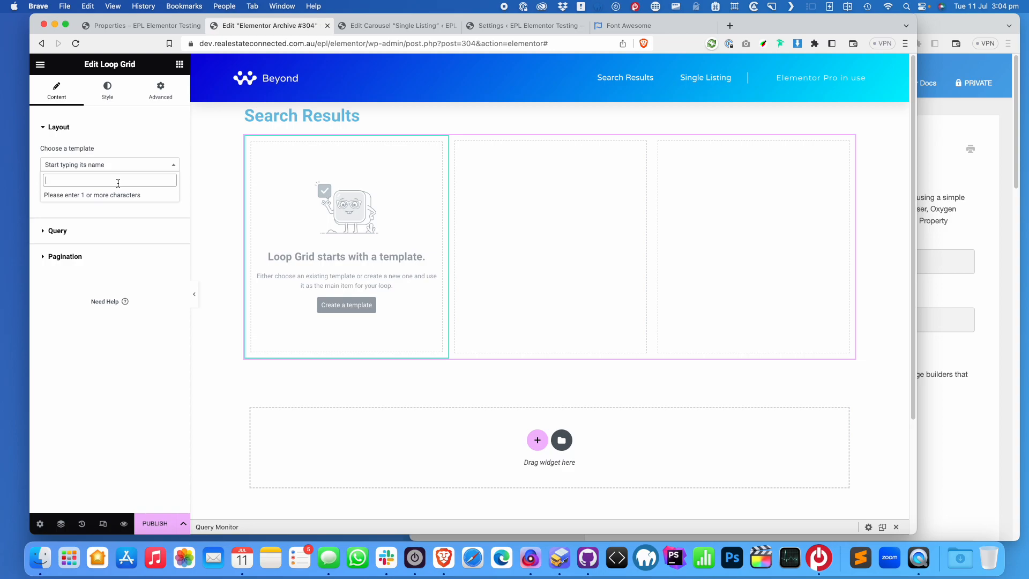
{"action": "type", "text": "e"}
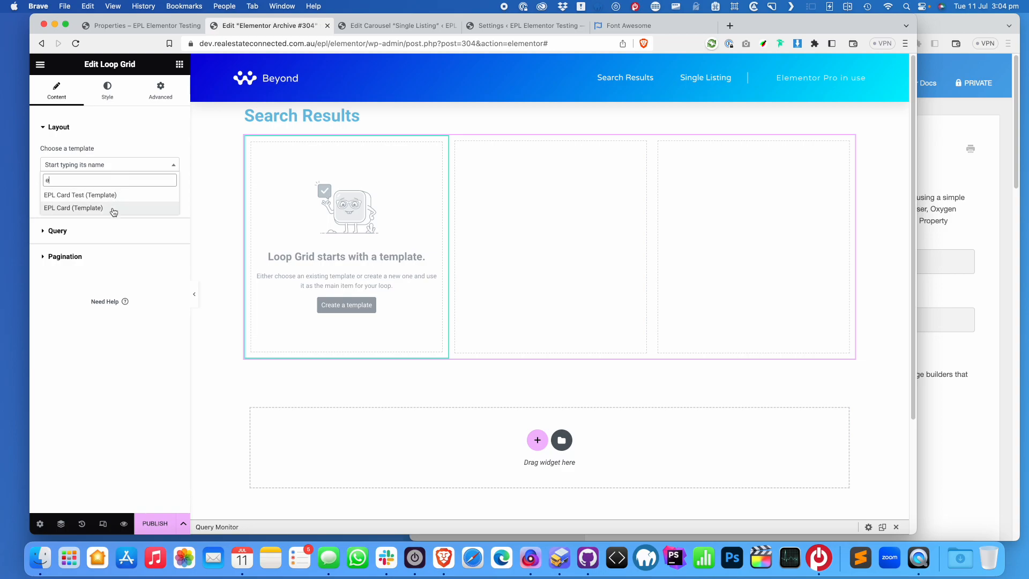
{"action": "left_click", "coordinate": [111, 208]}
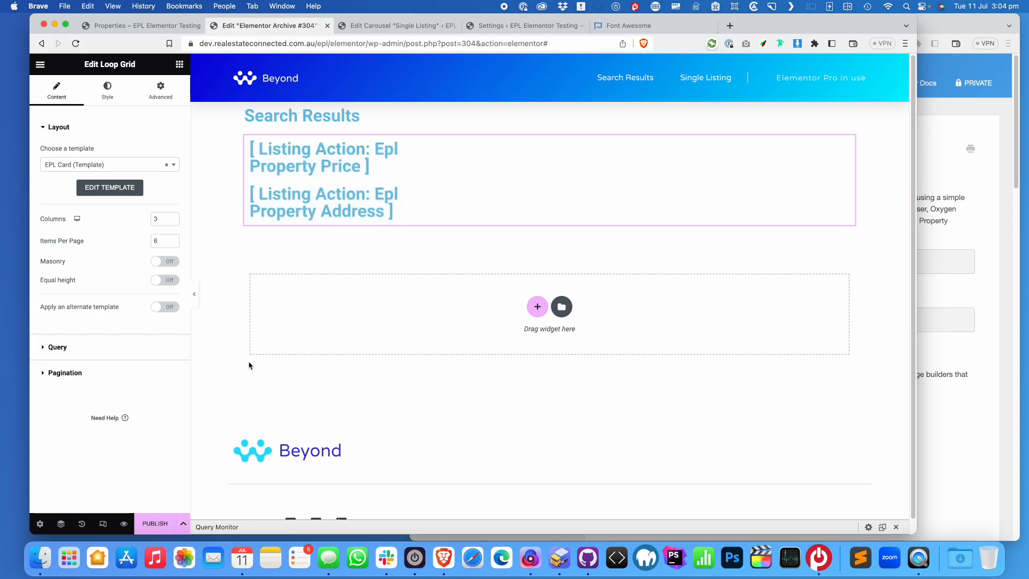
Set the grid's query source to Properties and start publishing the archive
{"action": "left_click", "coordinate": [93, 355]}
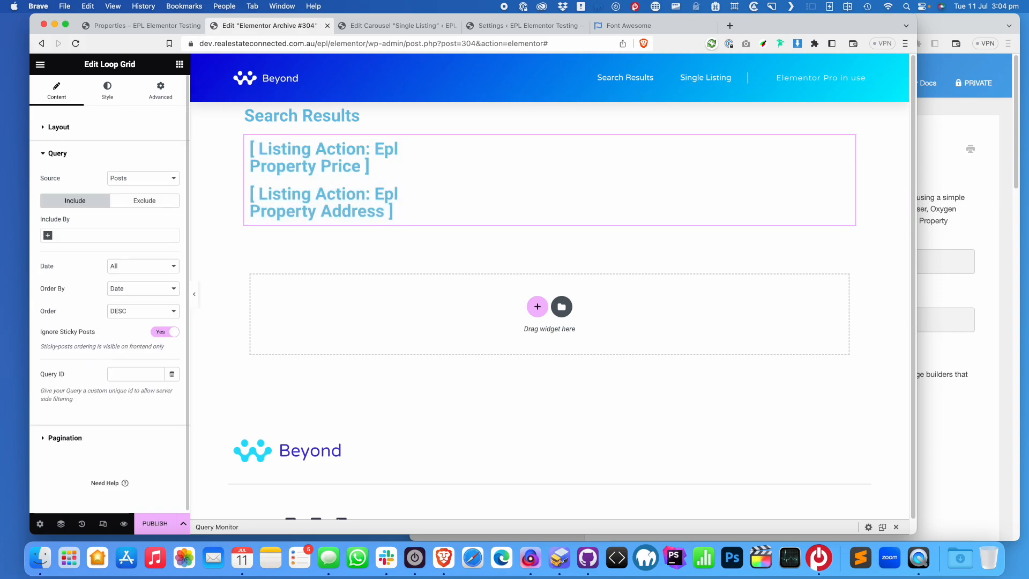
{"action": "left_click", "coordinate": [142, 179]}
{"action": "left_click", "coordinate": [140, 203]}
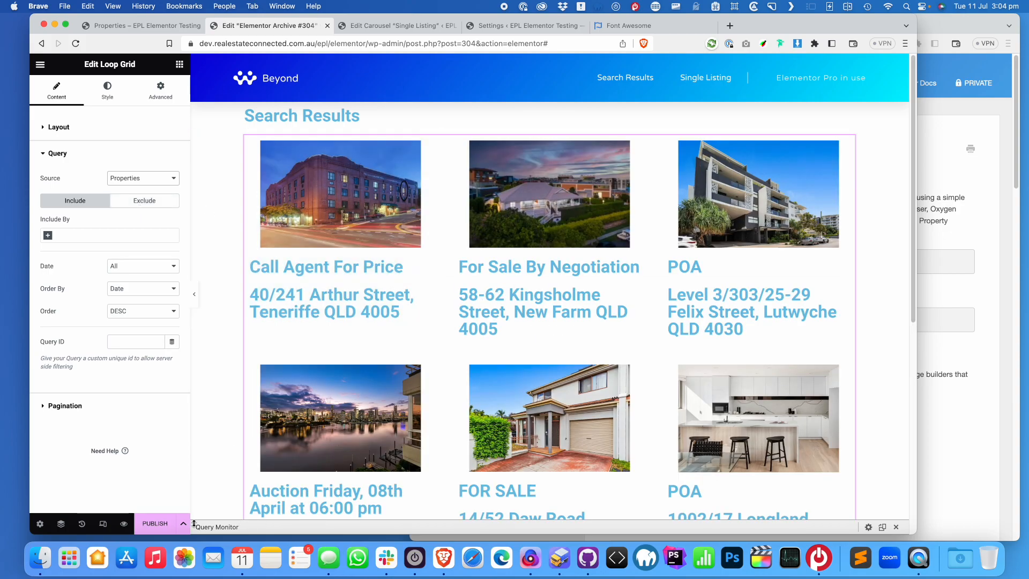
{"action": "left_click", "coordinate": [164, 526]}
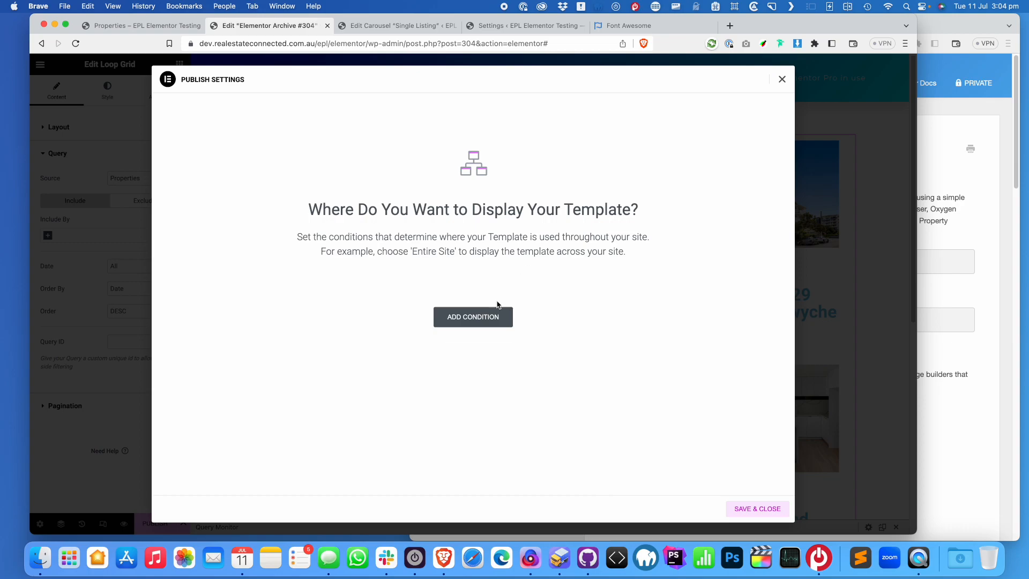
Add an Include display condition for Properties Archive to the archive template and save it
{"action": "left_click", "coordinate": [482, 320]}
{"action": "left_click", "coordinate": [465, 295]}
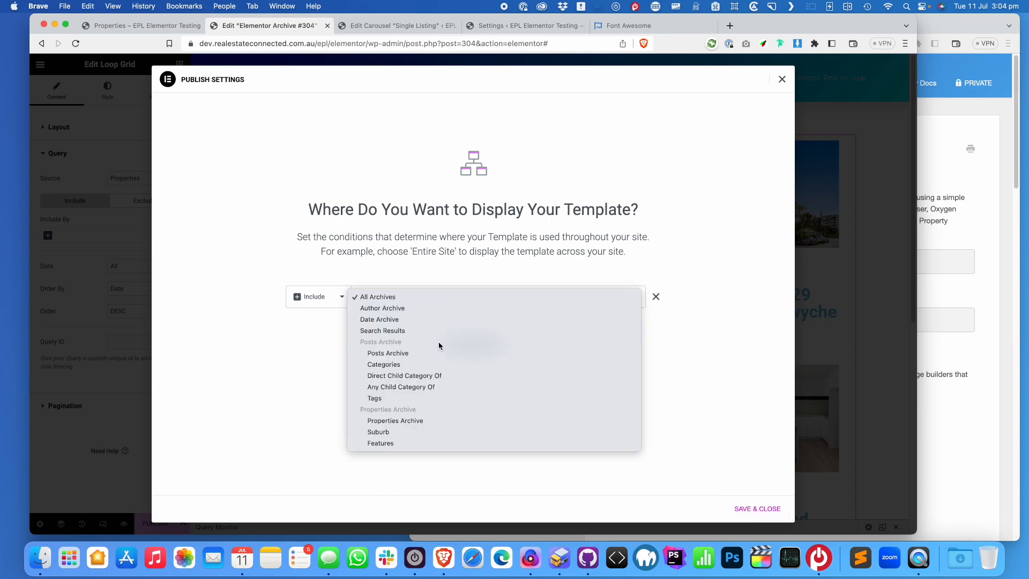
{"action": "left_click", "coordinate": [423, 420]}
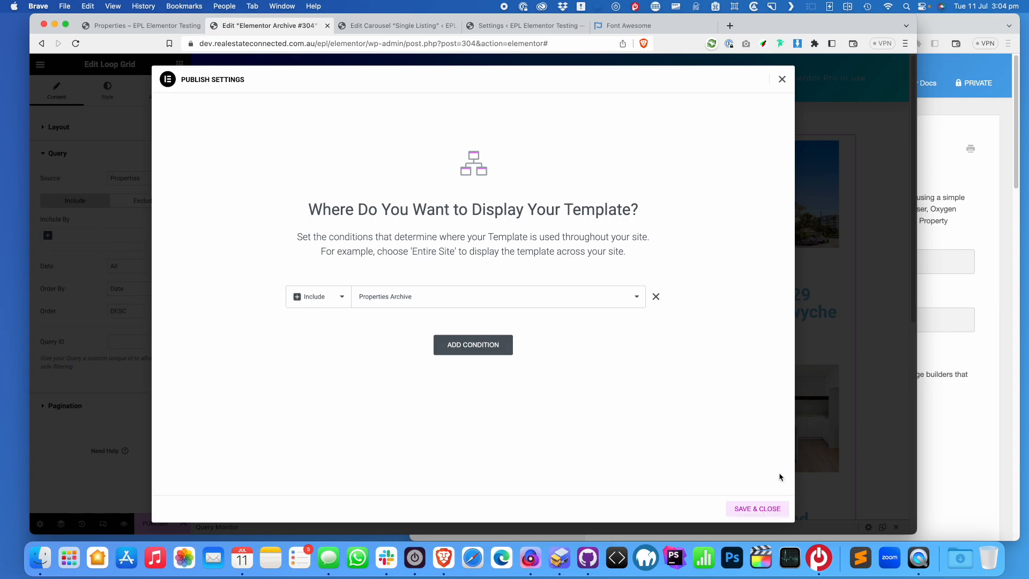
{"action": "left_click", "coordinate": [782, 80]}
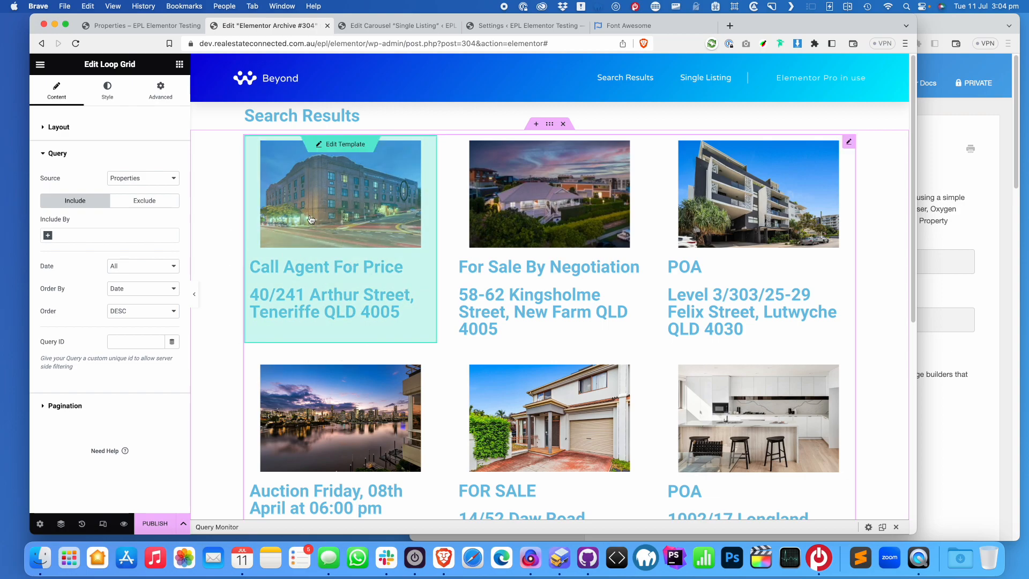
Check the Loop Grid's Include By and Source options, then delete the Loop Grid widget
{"action": "left_click", "coordinate": [99, 235]}
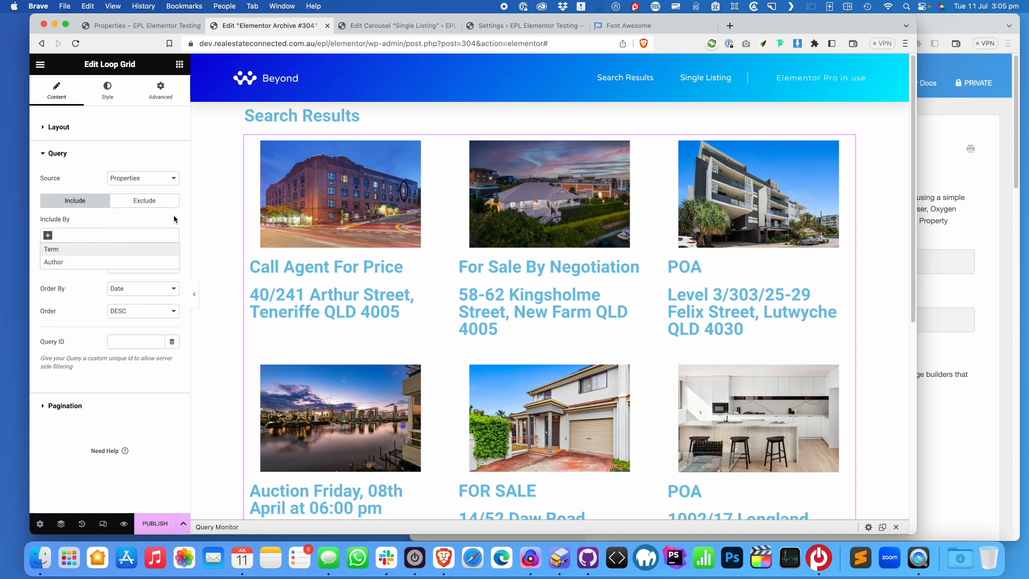
{"action": "left_click", "coordinate": [145, 181]}
{"action": "left_click", "coordinate": [145, 183]}
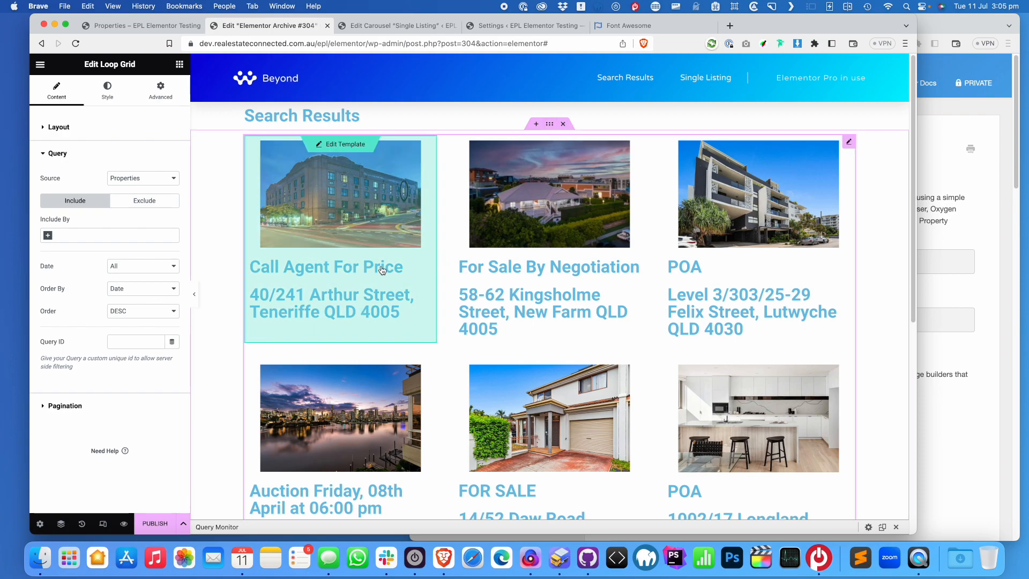
{"action": "left_click", "coordinate": [563, 124]}
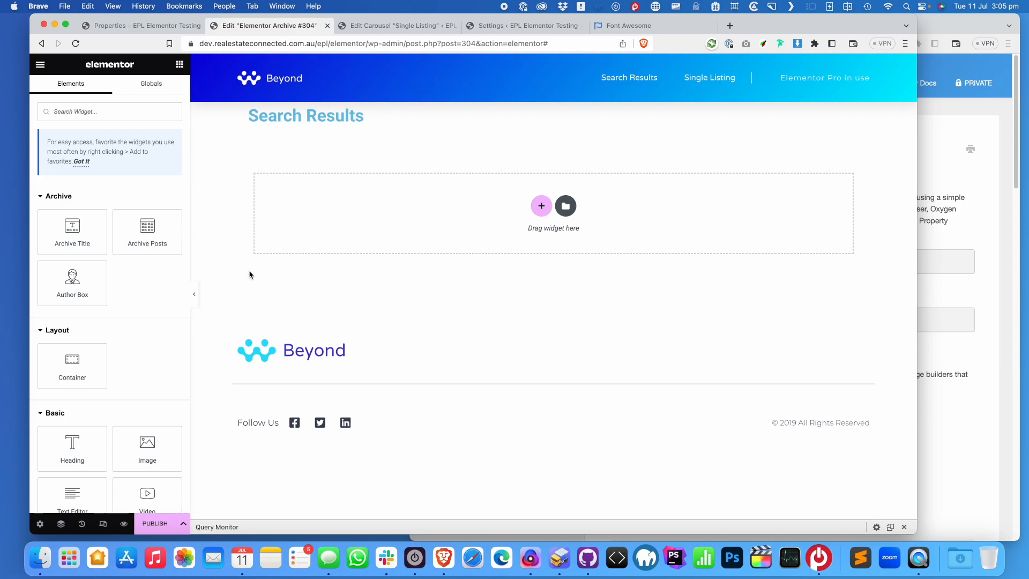
Add a Shortcode widget below Search Results containing [listing status=current limit=6]
{"action": "left_click", "coordinate": [129, 112]}
{"action": "type", "text": "short"}
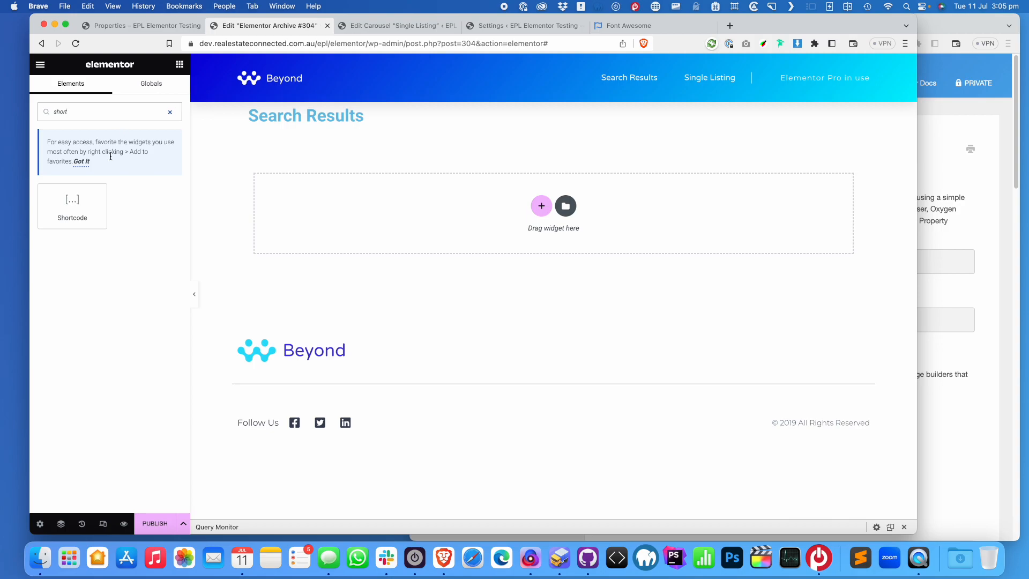
{"action": "left_click_drag", "start_coordinate": [74, 219], "coordinate": [538, 231]}
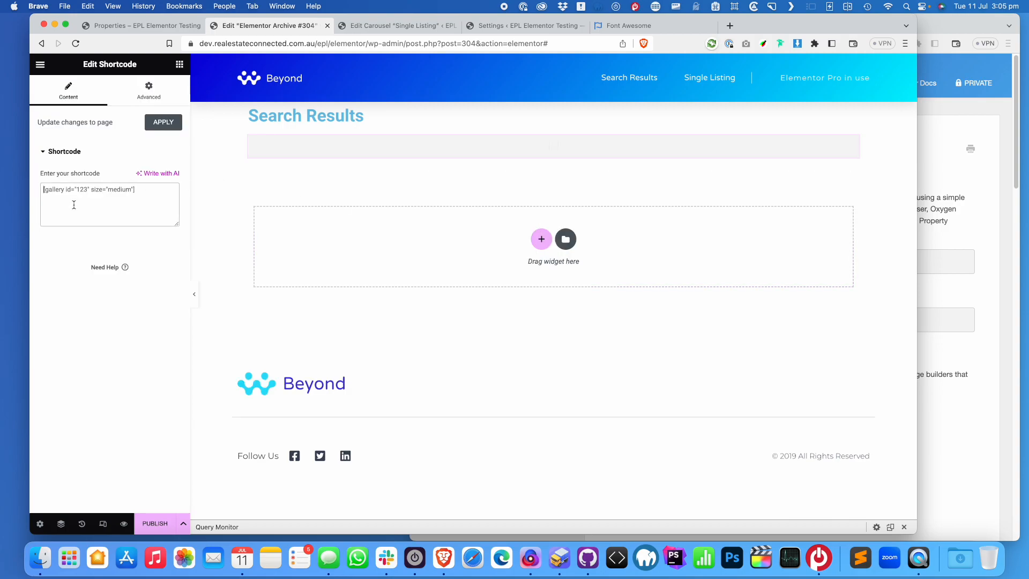
{"action": "type", "text": "[listing status=current lini"}
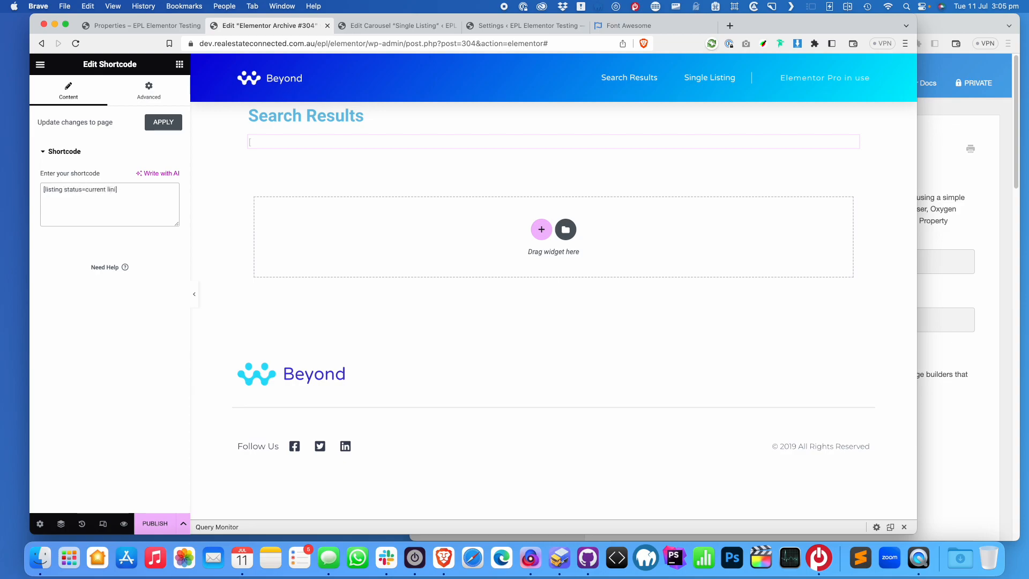
{"action": "key", "text": "BackSpace"}
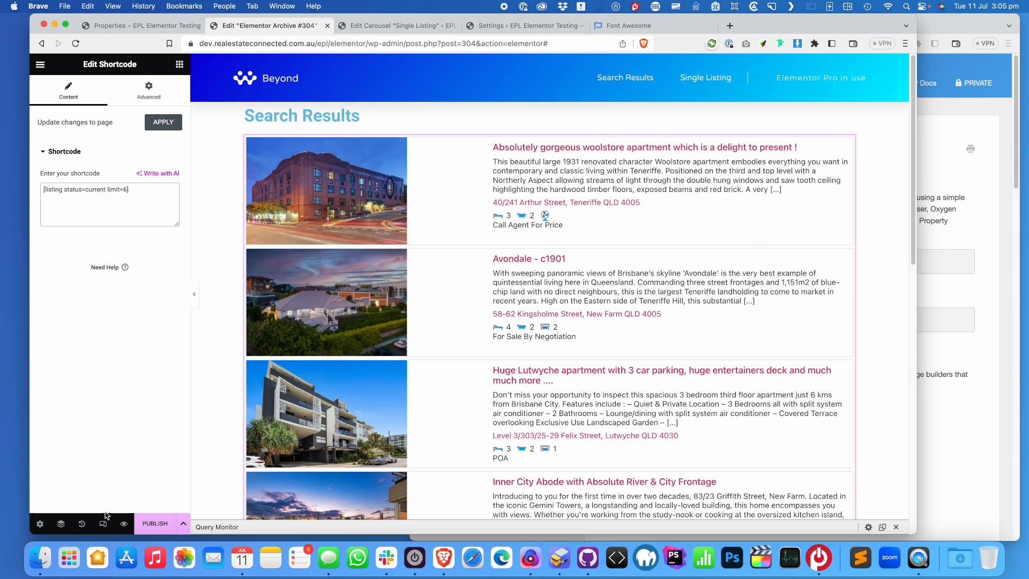
Remove the Properties Archive display condition and save the template
{"action": "left_click", "coordinate": [156, 523]}
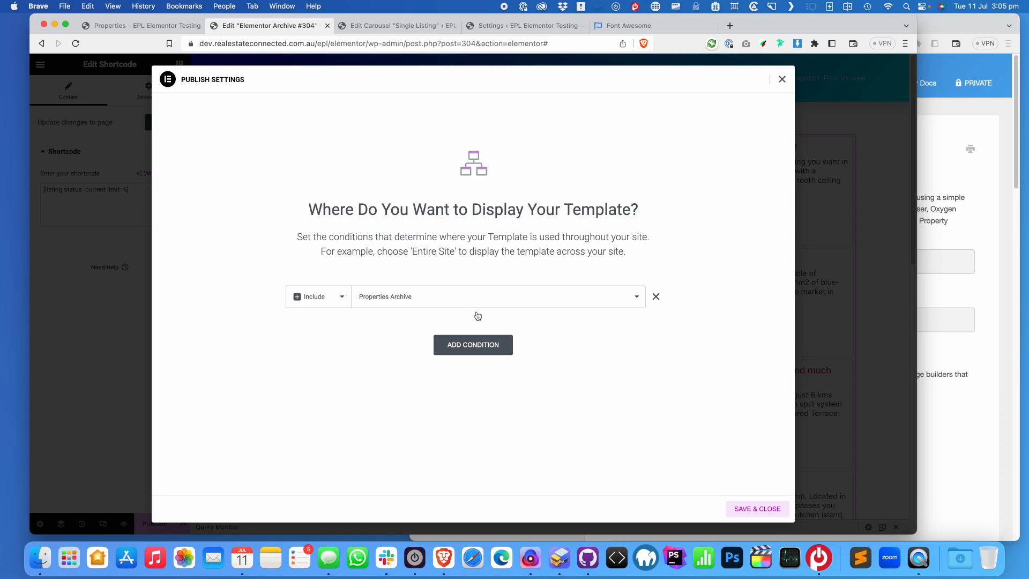
{"action": "left_click", "coordinate": [657, 297]}
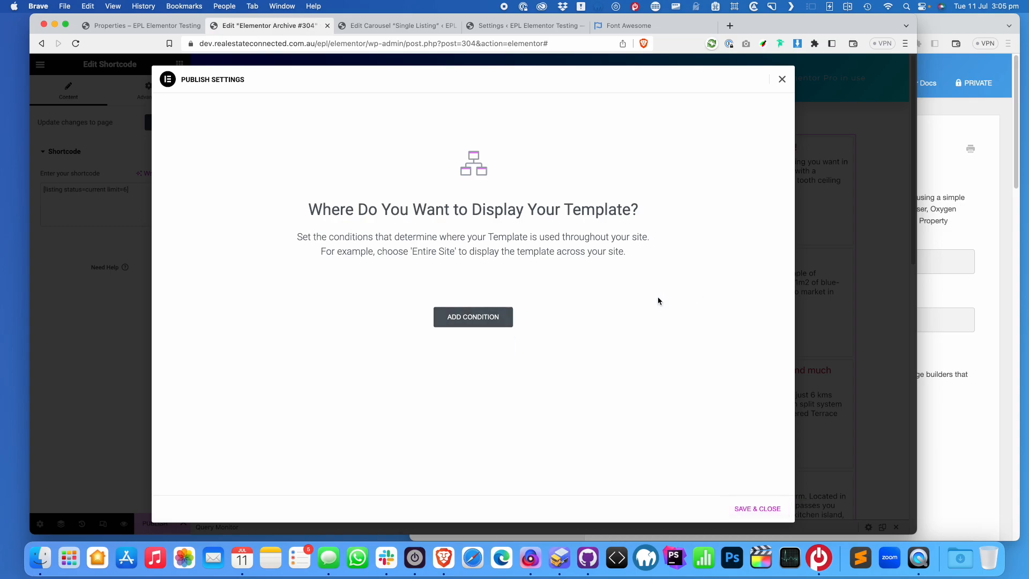
{"action": "left_click", "coordinate": [783, 80]}
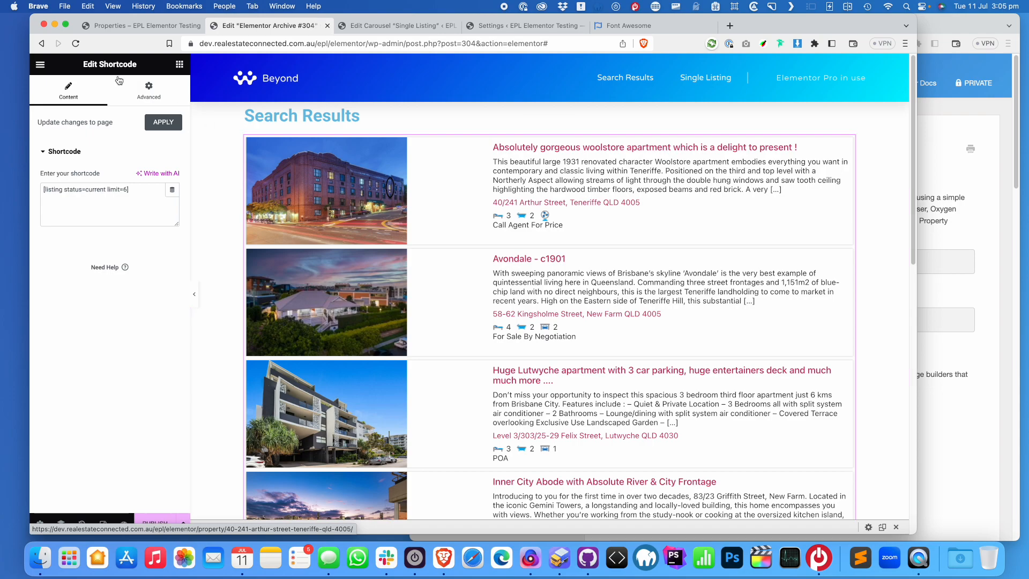
Exit the Elementor editor, confirming Leave, and start a new page via Pages > Add New
{"action": "left_click", "coordinate": [39, 64]}
{"action": "left_click", "coordinate": [75, 271]}
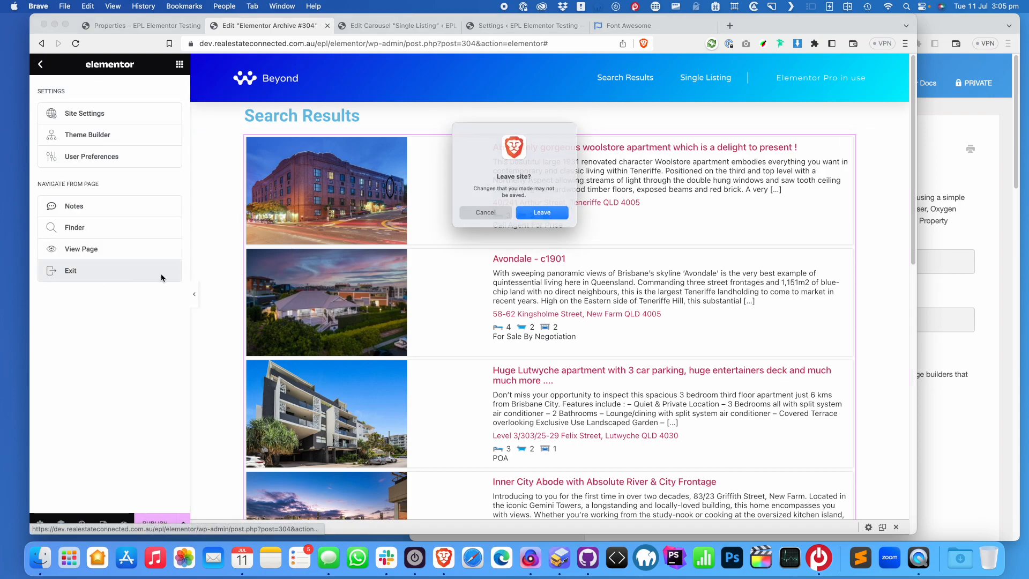
{"action": "left_click", "coordinate": [555, 215]}
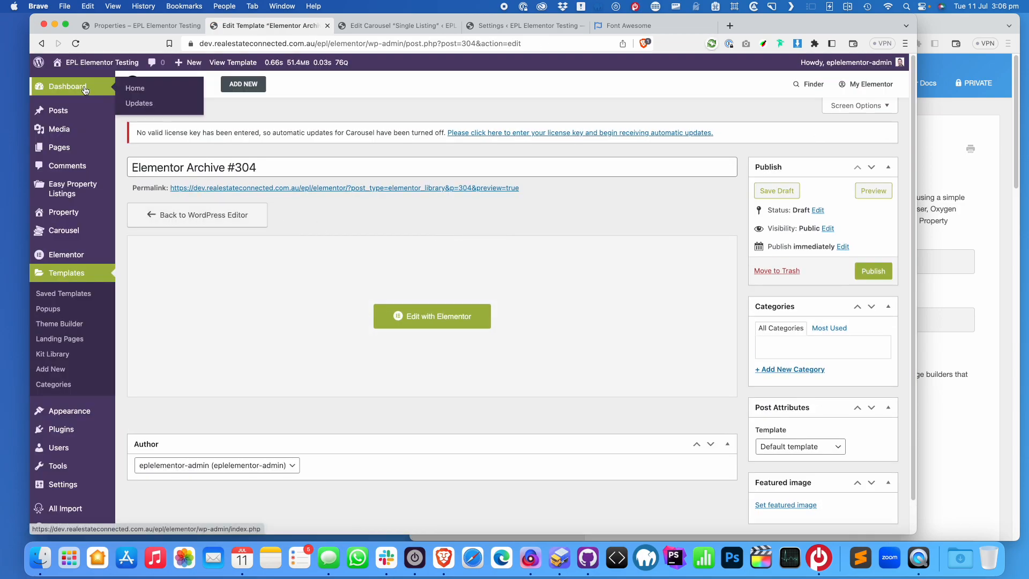
{"action": "left_click", "coordinate": [79, 149]}
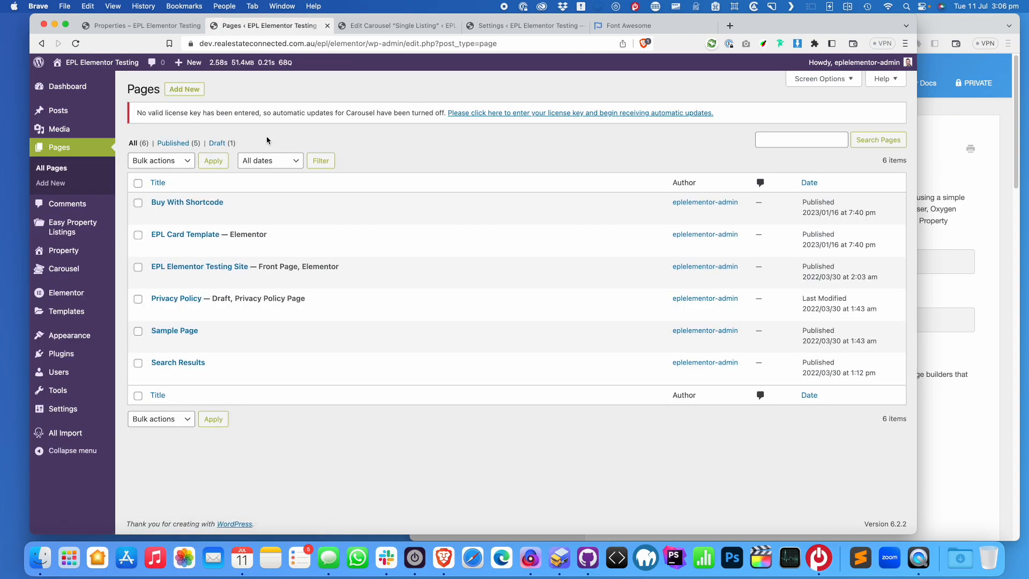
{"action": "left_click", "coordinate": [184, 88]}
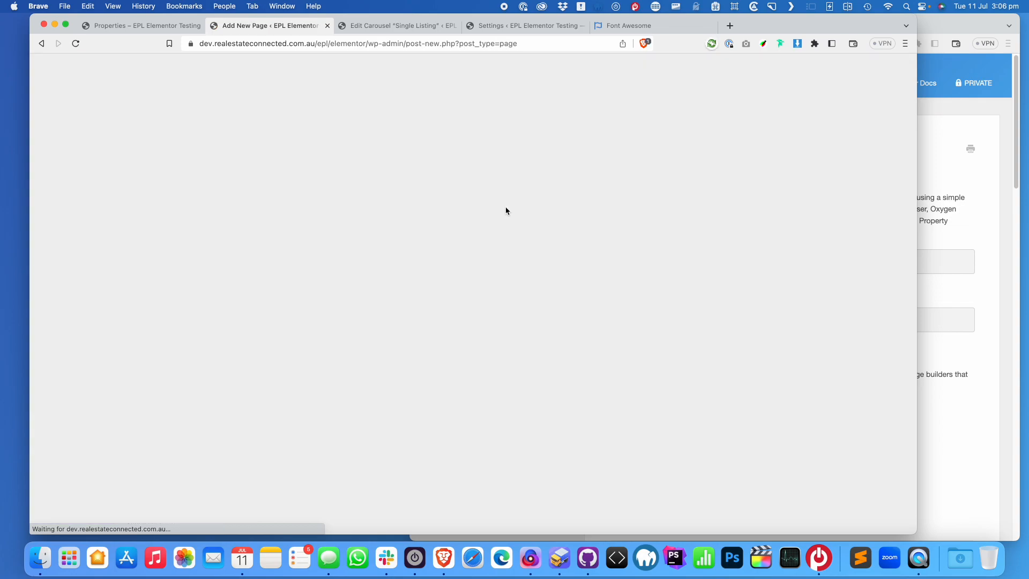
Title the new page 'For Sale' and publish it
{"action": "type", "text": "For Sale"}
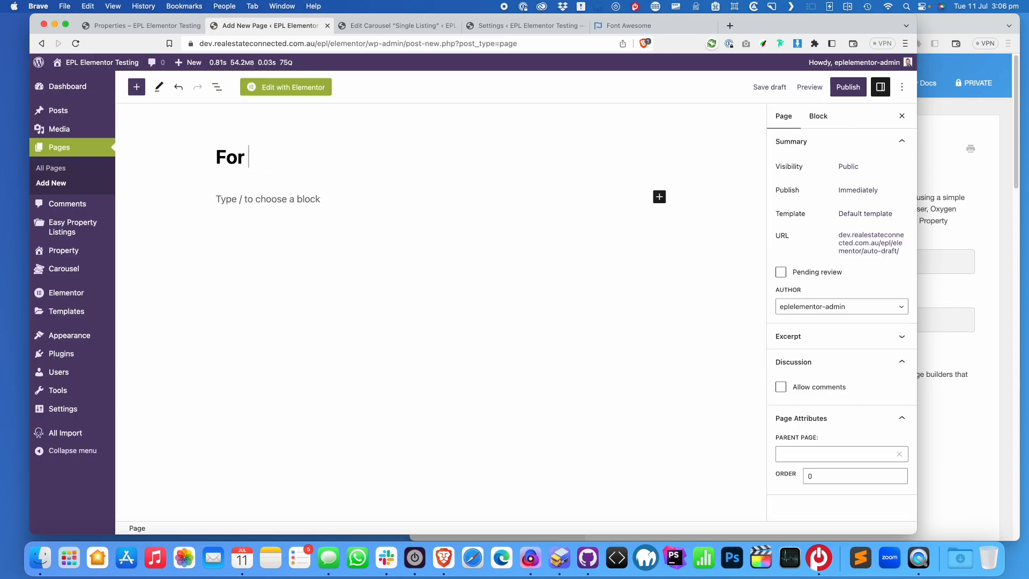
{"action": "left_click", "coordinate": [848, 87]}
{"action": "left_click", "coordinate": [809, 88]}
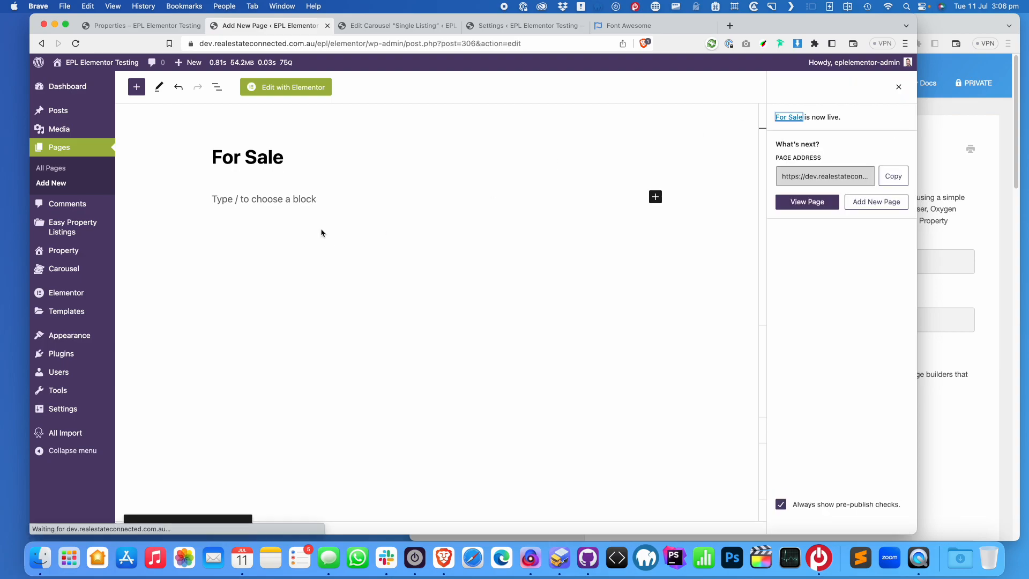
Add a paragraph with the shortcode [listing status=current tools_top=on limit=6]
{"action": "left_click", "coordinate": [314, 198]}
{"action": "type", "text": "[]"}
{"action": "key", "text": "Left"}
{"action": "type", "text": "listing template"}
{"action": "key", "text": "alt+BackSpace"}
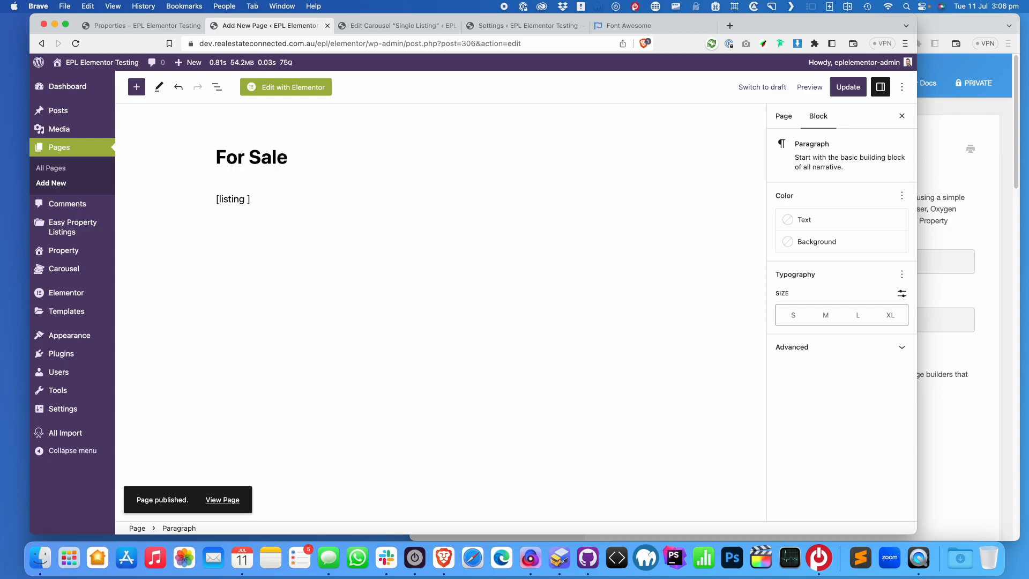
{"action": "type", "text": "status=current"}
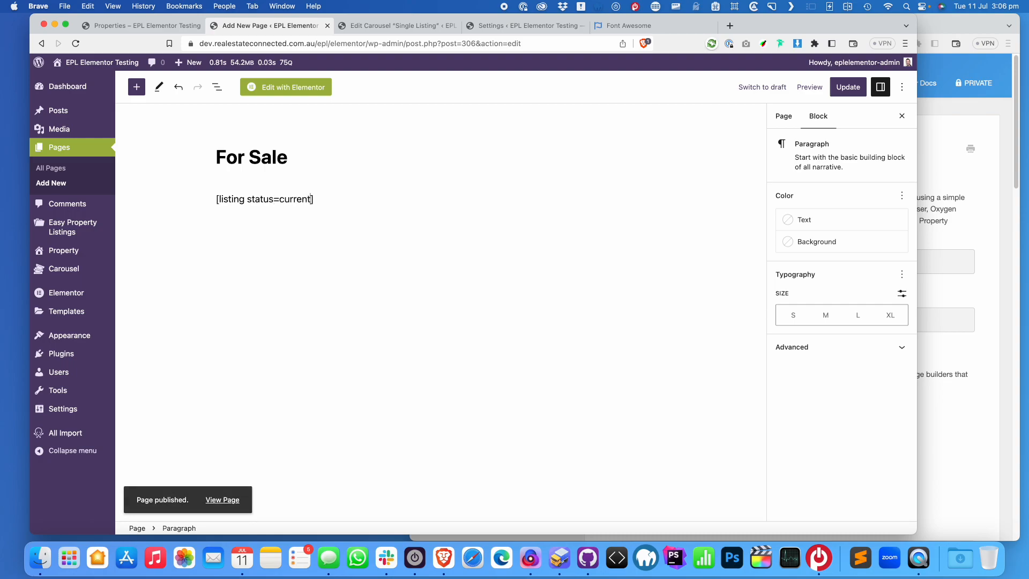
{"action": "type", "text": " tools_top=on limit=6"}
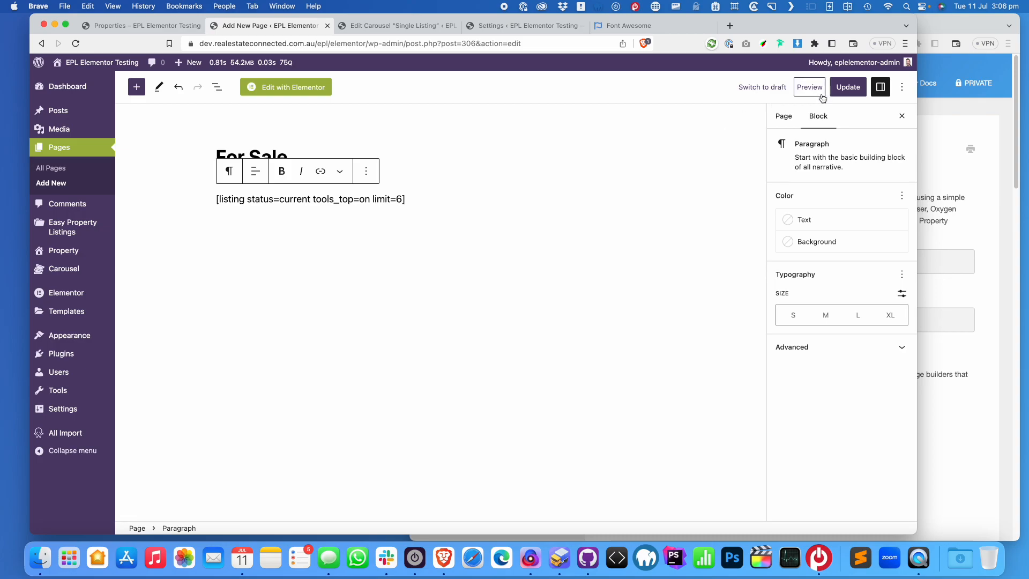
Update the For Sale page, view it live, and switch listings to list view
{"action": "left_click", "coordinate": [847, 88]}
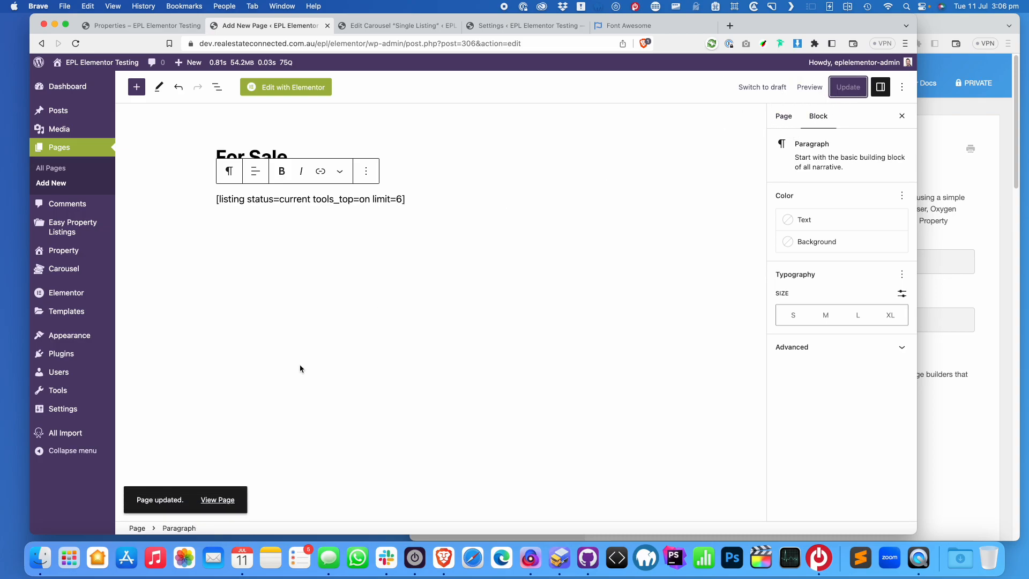
{"action": "left_click", "coordinate": [230, 497]}
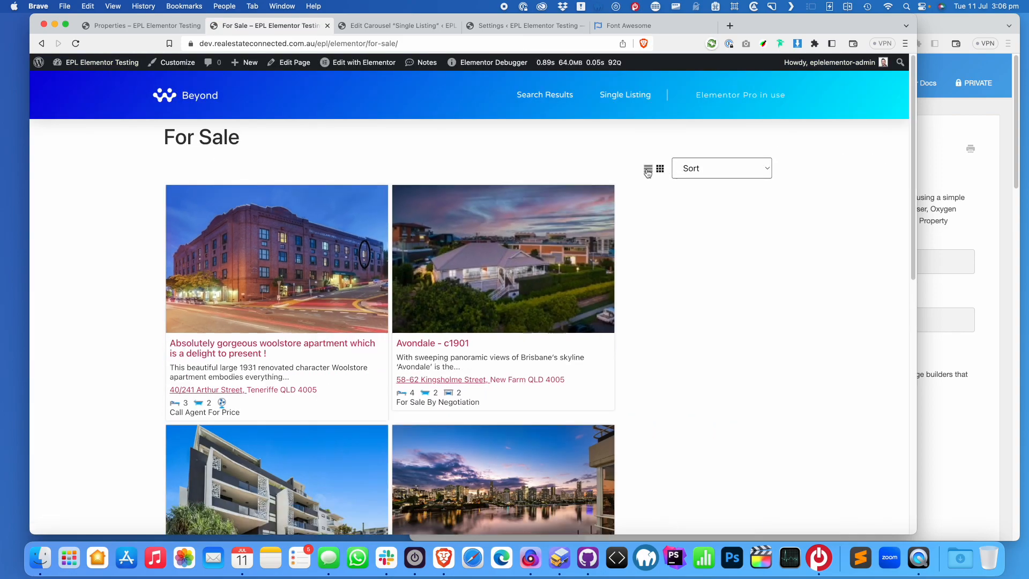
{"action": "left_click", "coordinate": [648, 170]}
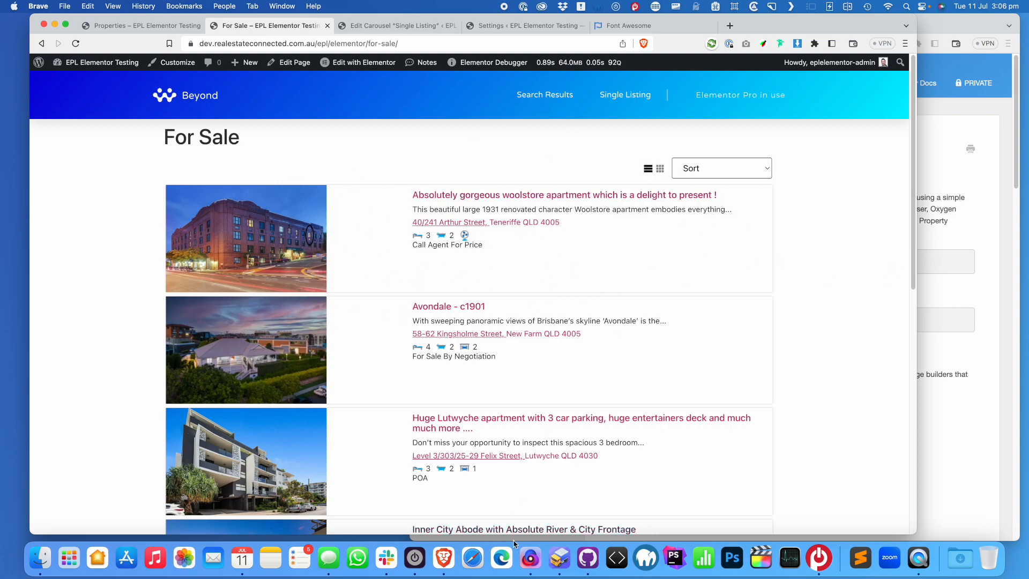
Go from the live page to the admin Dashboard, then to Appearance > Themes
{"action": "left_click", "coordinate": [563, 550]}
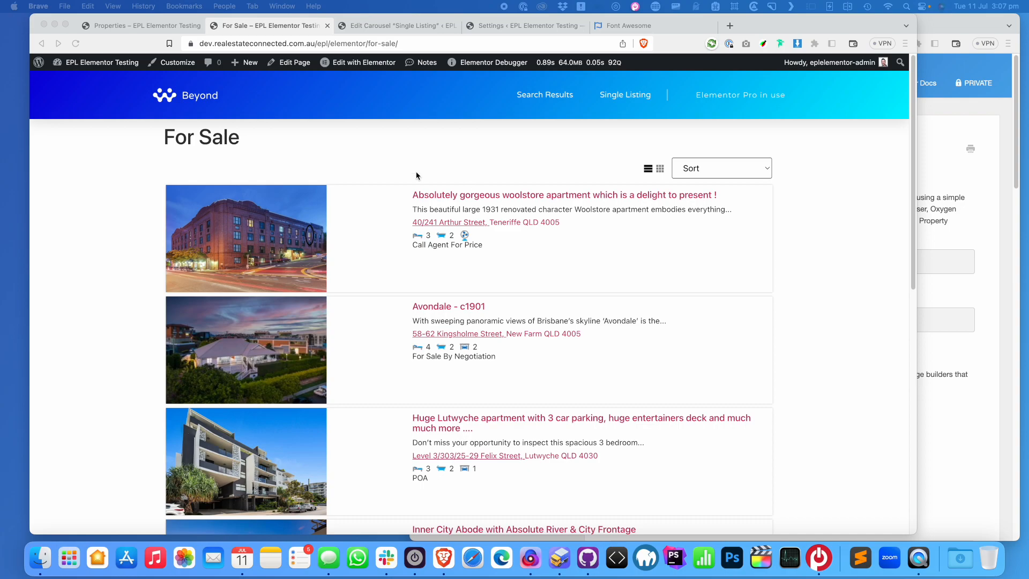
{"action": "left_click", "coordinate": [336, 172]}
{"action": "mouse_move", "coordinate": [85, 70]}
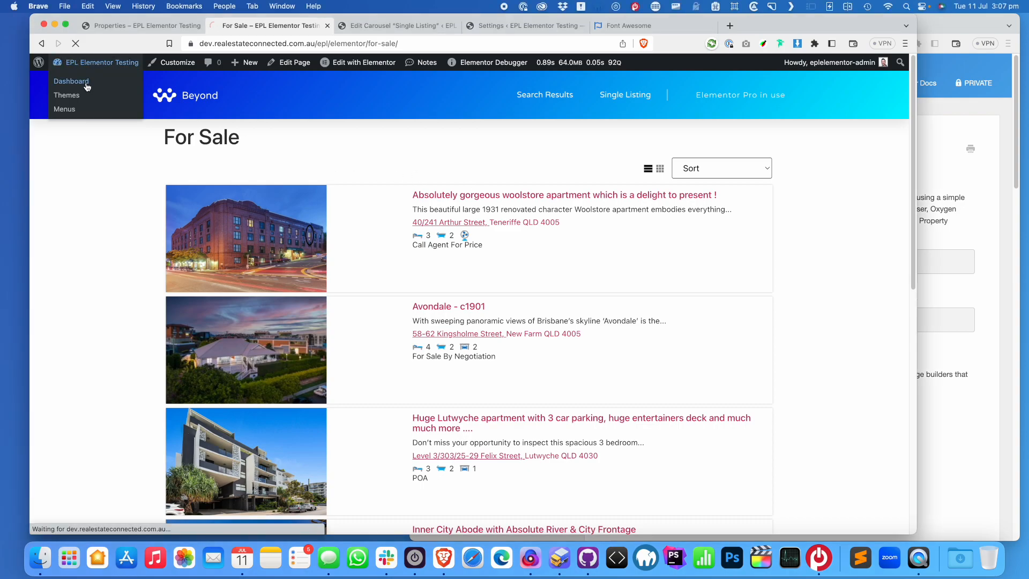
{"action": "left_click", "coordinate": [87, 83]}
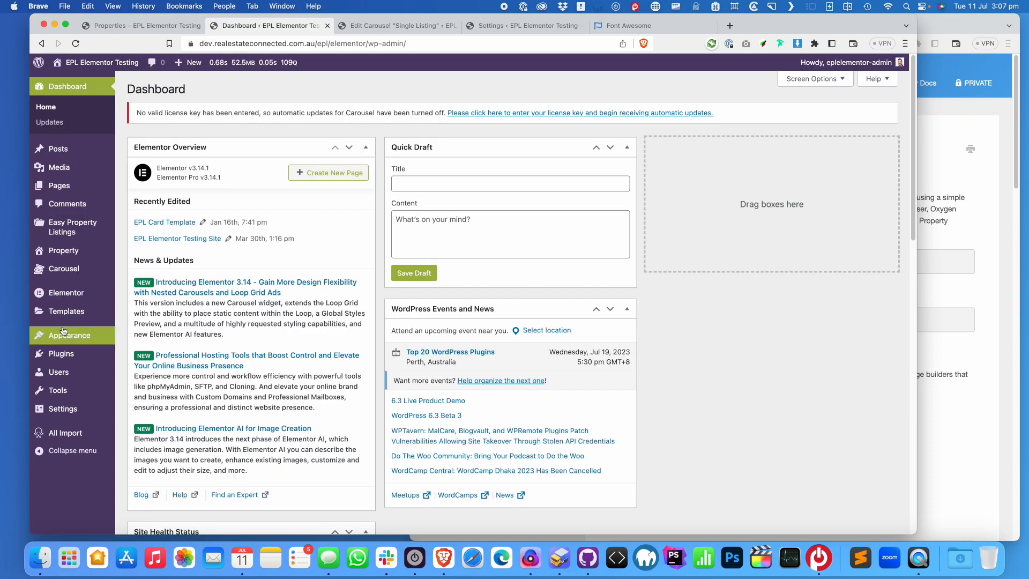
{"action": "mouse_move", "coordinate": [82, 320]}
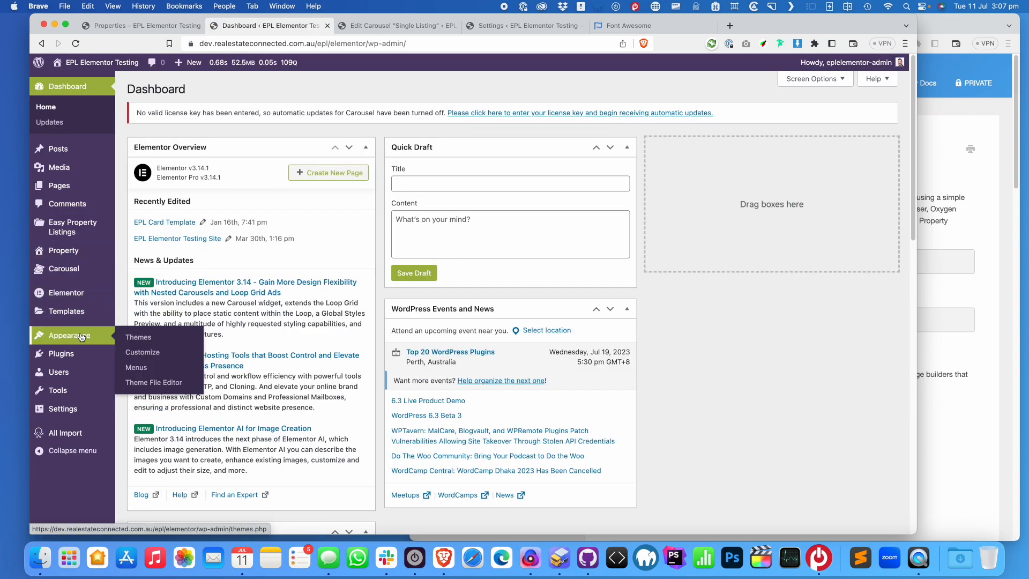
{"action": "left_click", "coordinate": [135, 340]}
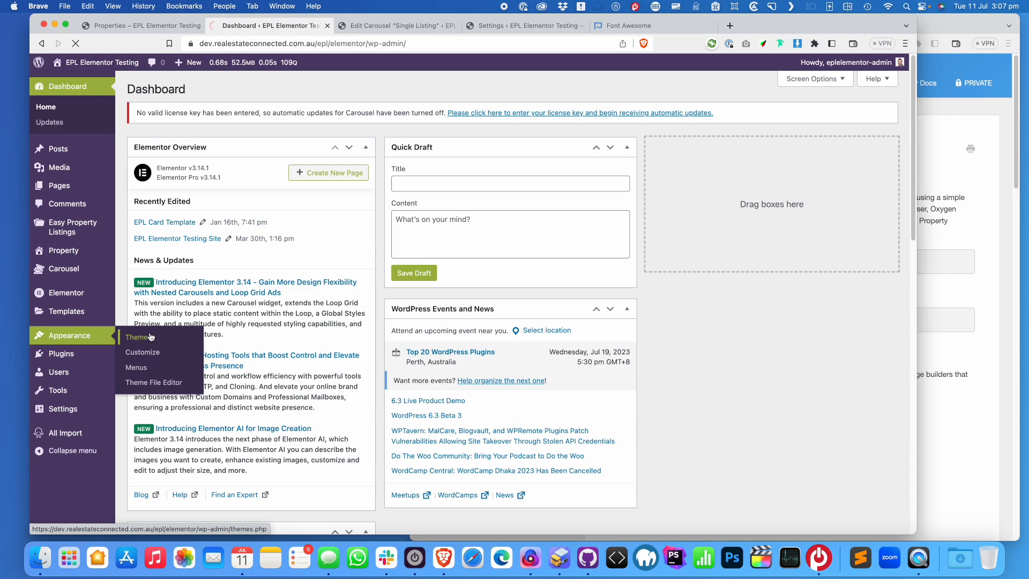
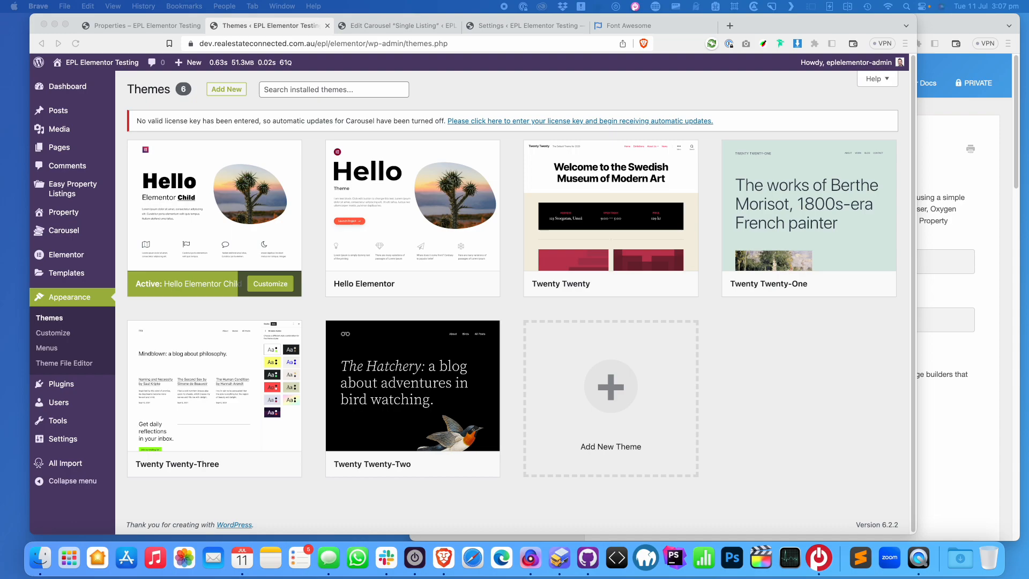
Open the remote hello-theme-child theme folder in Transmit
{"action": "left_click_drag", "start_coordinate": [1028, 283], "coordinate": [668, 92]}
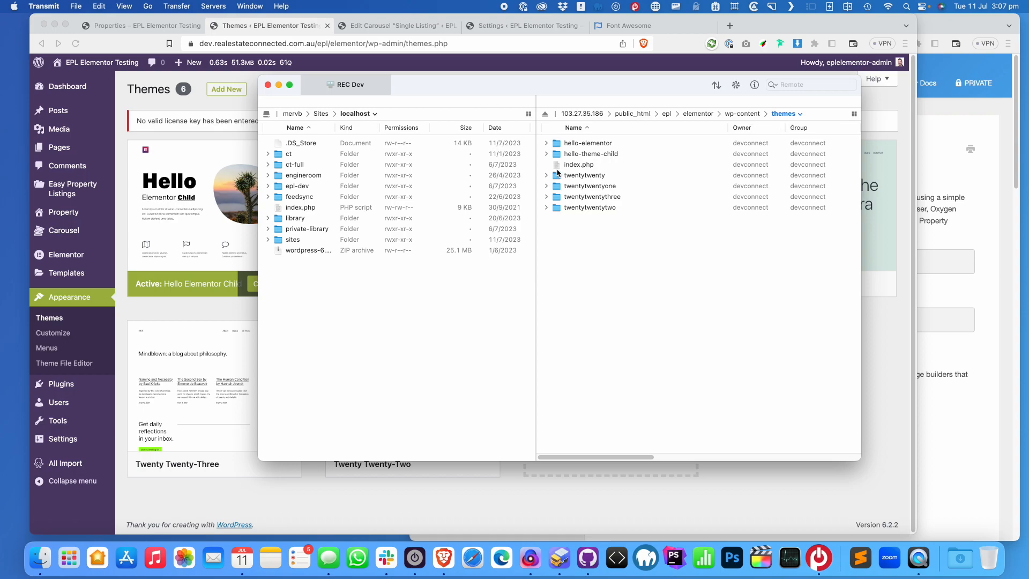
{"action": "left_click_drag", "start_coordinate": [574, 81], "coordinate": [782, 77]}
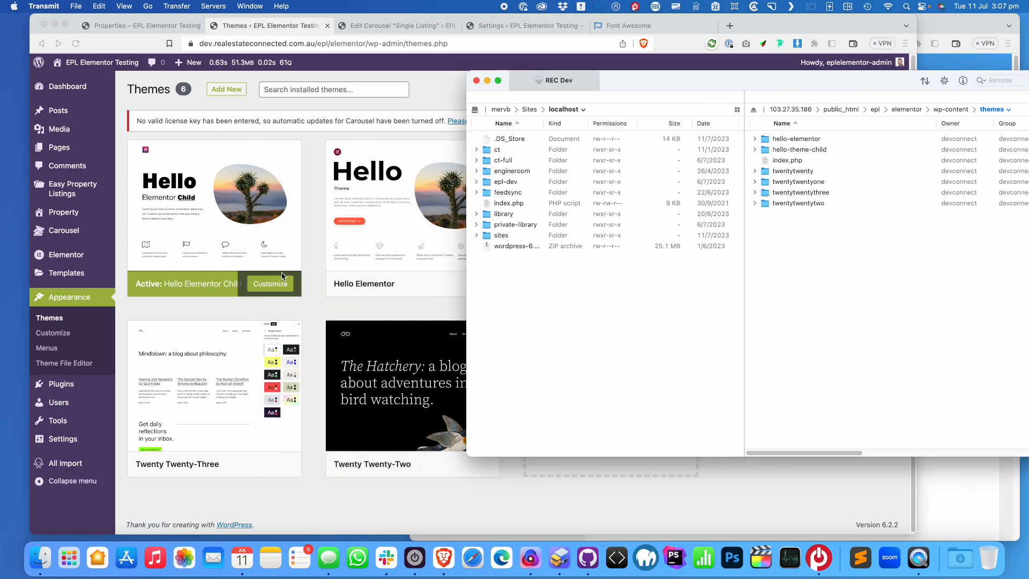
{"action": "left_click_drag", "start_coordinate": [650, 85], "coordinate": [618, 94]}
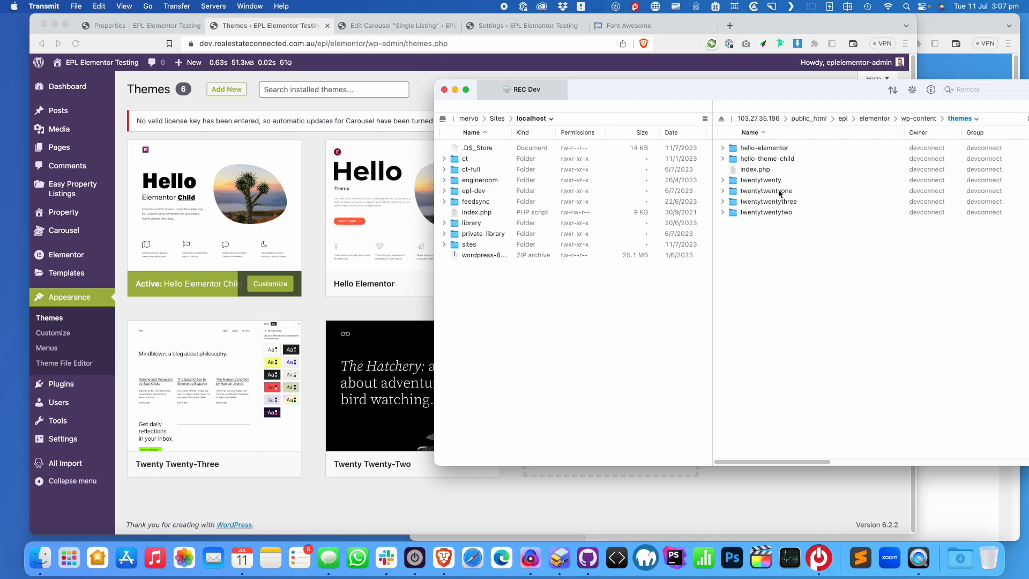
{"action": "double_click", "coordinate": [774, 159]}
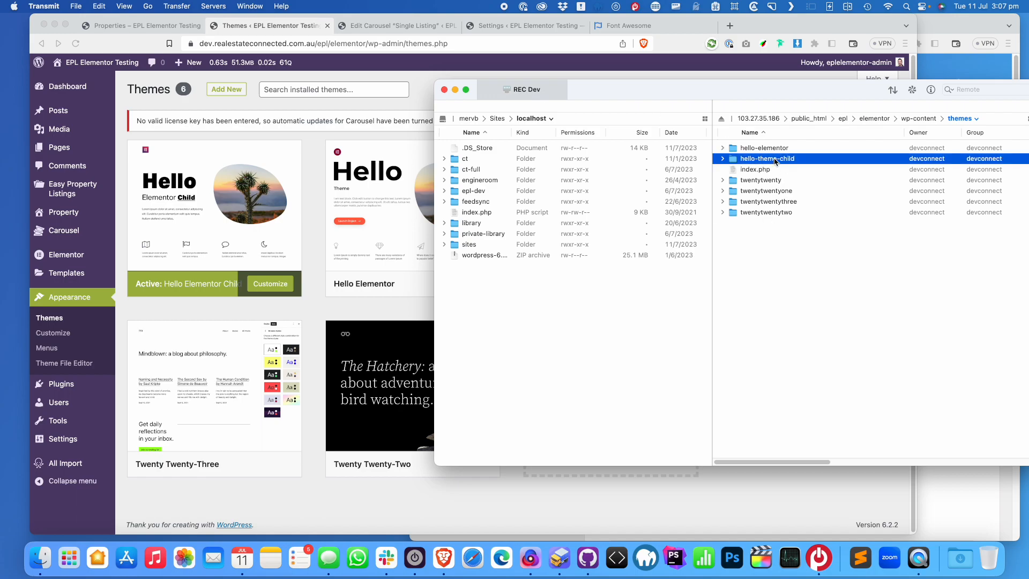
{"action": "left_click_drag", "start_coordinate": [819, 95], "coordinate": [581, 86]}
Create a new folder named easypropertylistings inside it and open it
{"action": "right_click", "coordinate": [518, 220]}
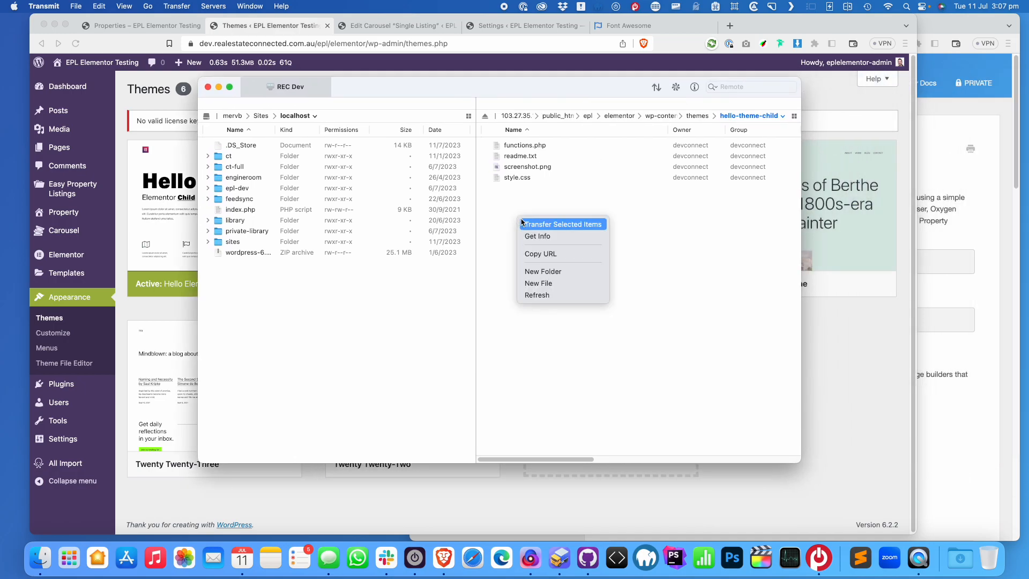
{"action": "left_click", "coordinate": [554, 275]}
{"action": "type", "text": "easy"}
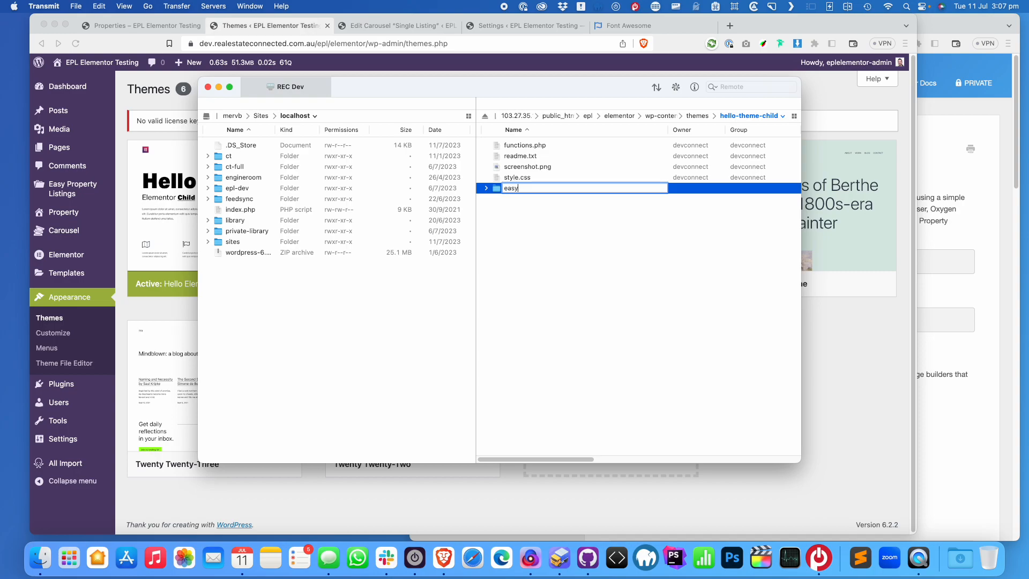
{"action": "type", "text": "propertylistings"}
{"action": "key", "text": "Return"}
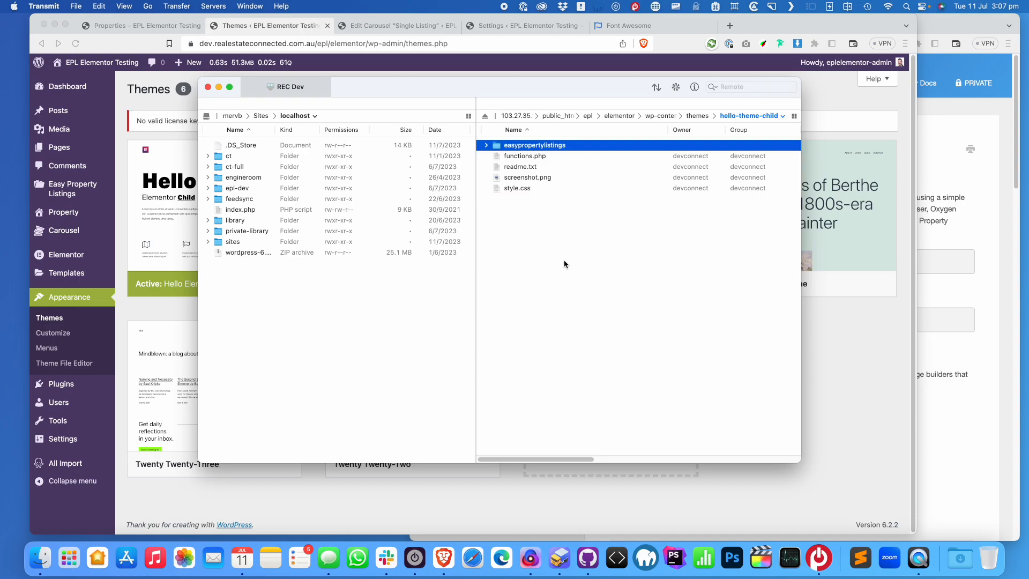
{"action": "double_click", "coordinate": [538, 147]}
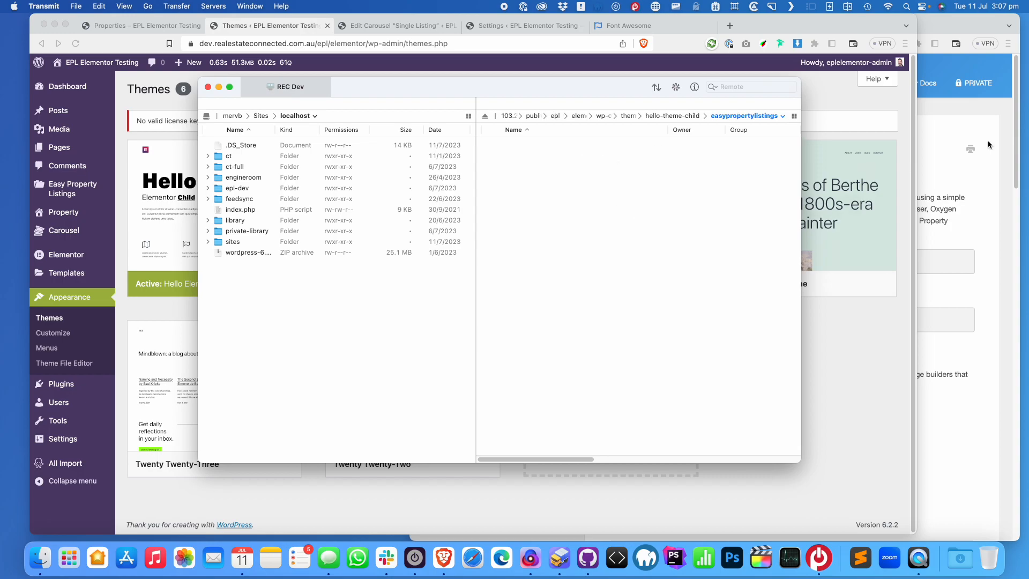
{"action": "left_click_drag", "start_coordinate": [625, 88], "coordinate": [564, 124]}
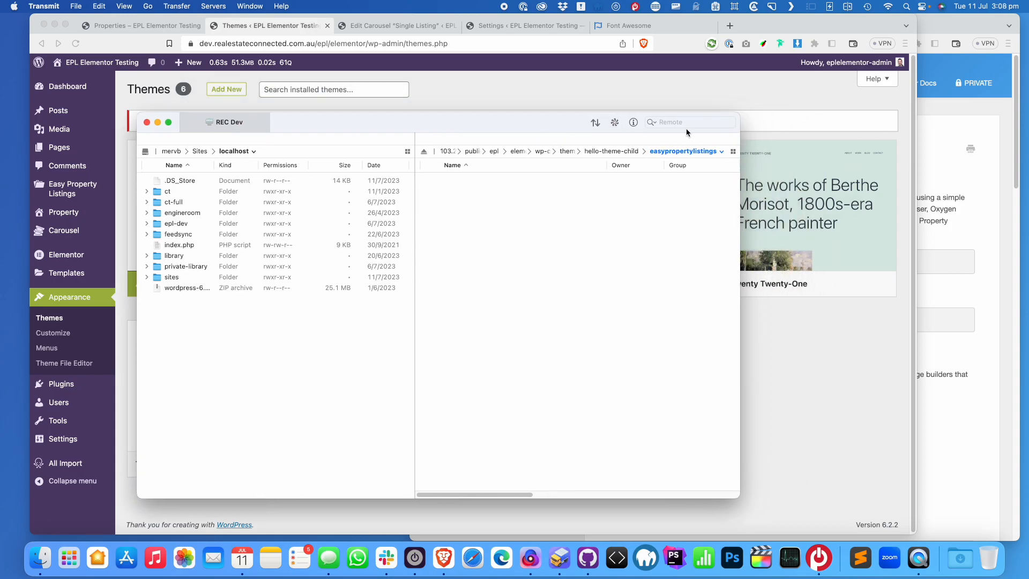
Browse the GitHub repo to lib/templates/content and select the loop-listing-blog-default.php file name
{"action": "left_click", "coordinate": [933, 124]}
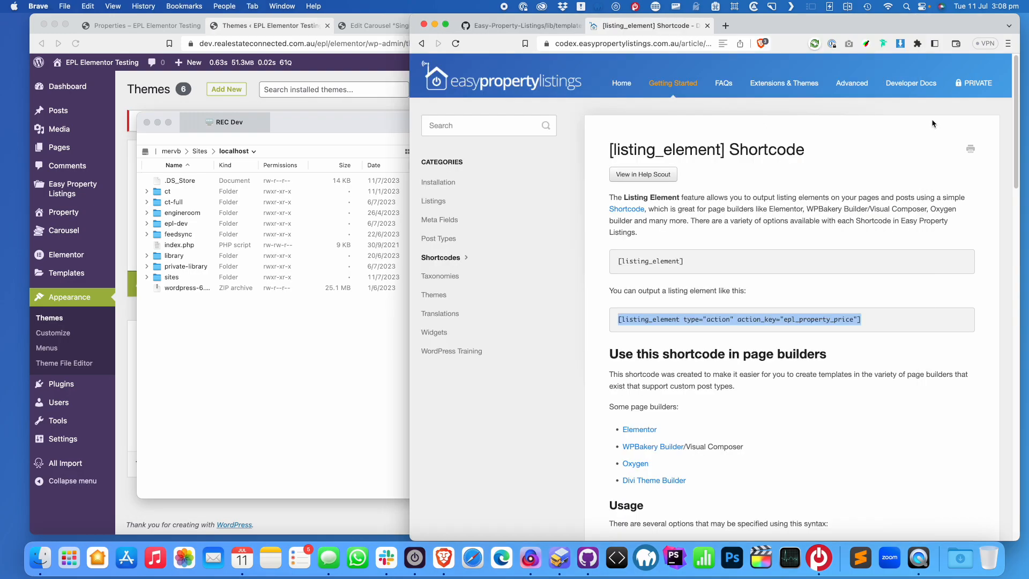
{"action": "left_click", "coordinate": [548, 26]}
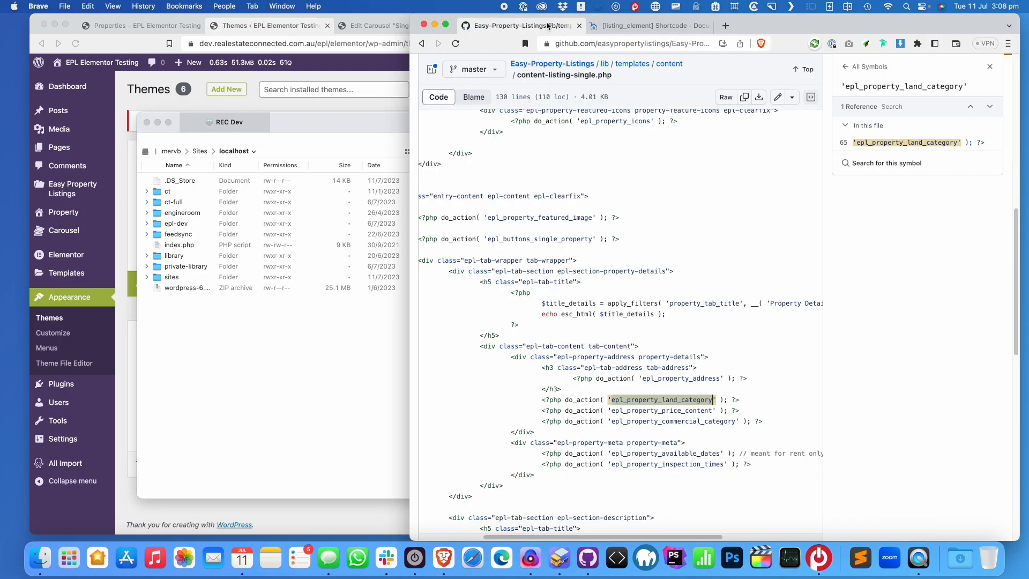
{"action": "left_click", "coordinate": [633, 64]}
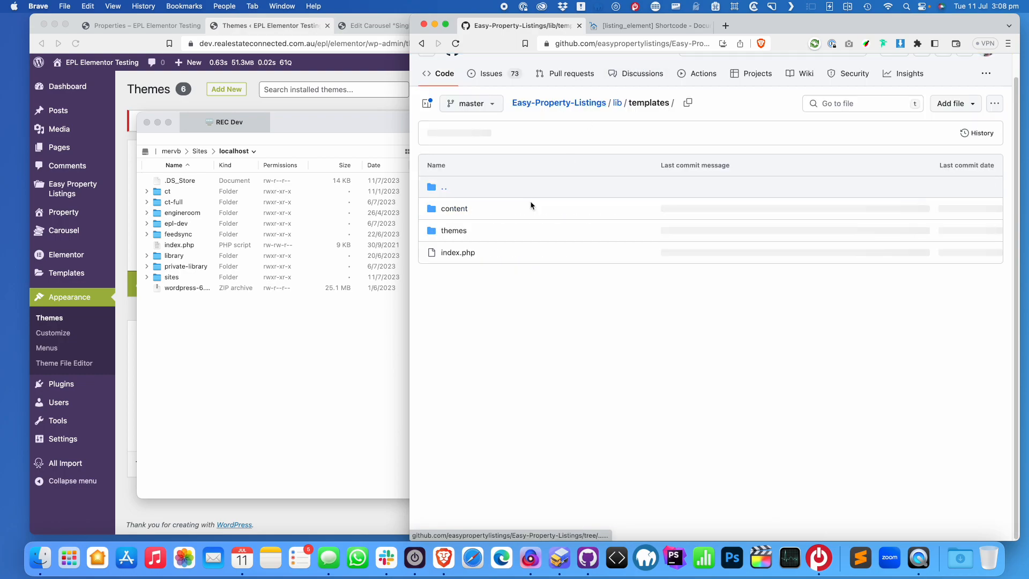
{"action": "left_click", "coordinate": [454, 208]}
{"action": "scroll", "coordinate": [504, 239], "scroll_direction": "down", "scroll_amount": 5}
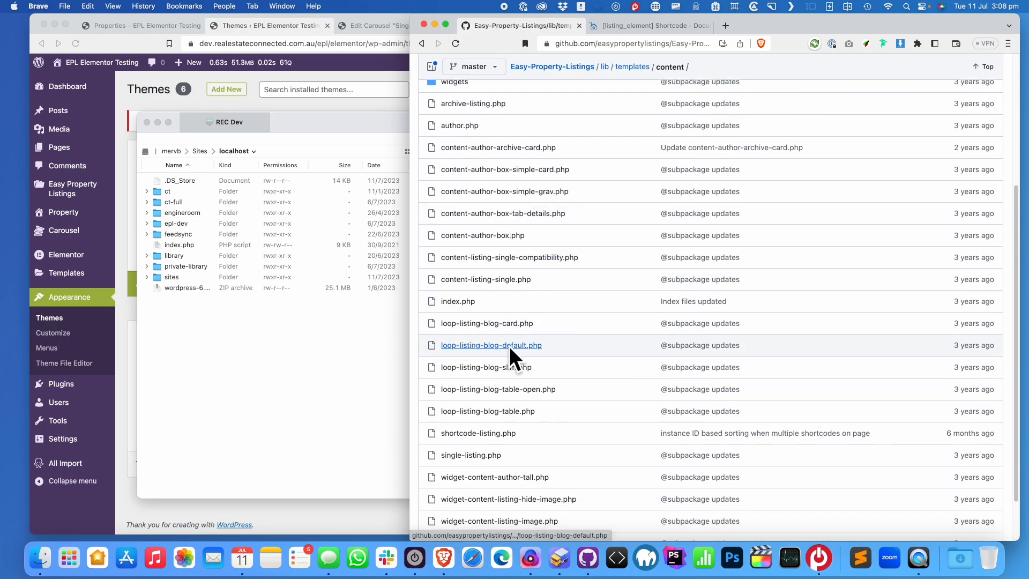
{"action": "left_click_drag", "start_coordinate": [554, 349], "coordinate": [440, 346]}
{"action": "key", "text": "super+c"}
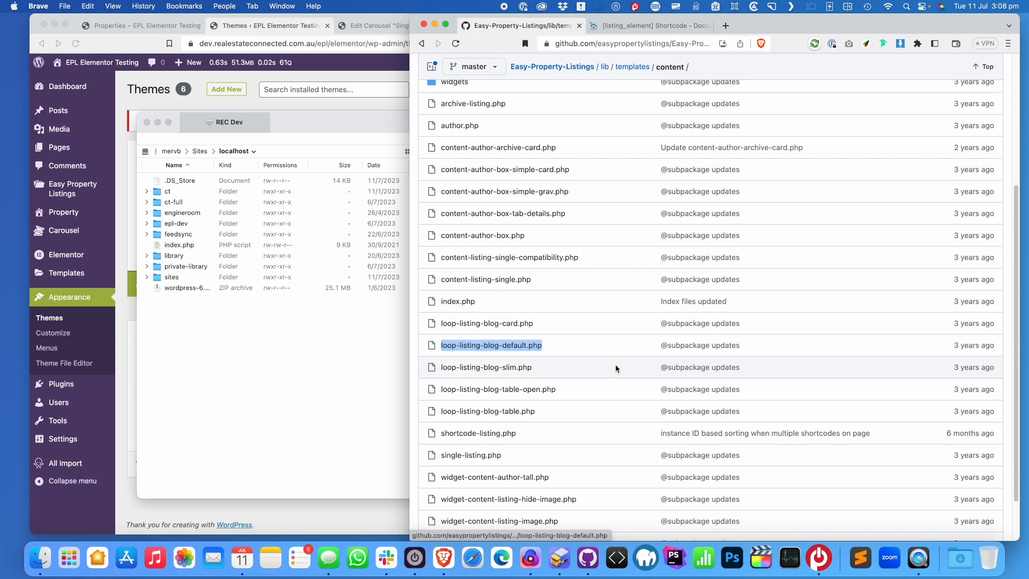
Create an empty file named loop-listing-blog-default.php in easypropertylistings, letting the sync continue
{"action": "left_click", "coordinate": [353, 366]}
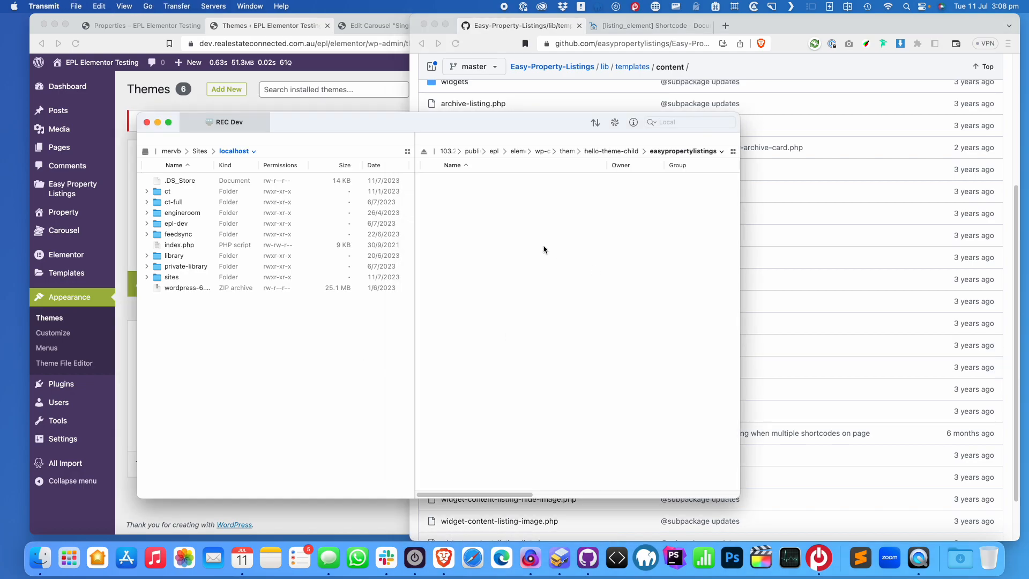
{"action": "right_click", "coordinate": [517, 236]}
{"action": "left_click", "coordinate": [542, 302]}
{"action": "key", "text": "super+v"}
{"action": "key", "text": "Return"}
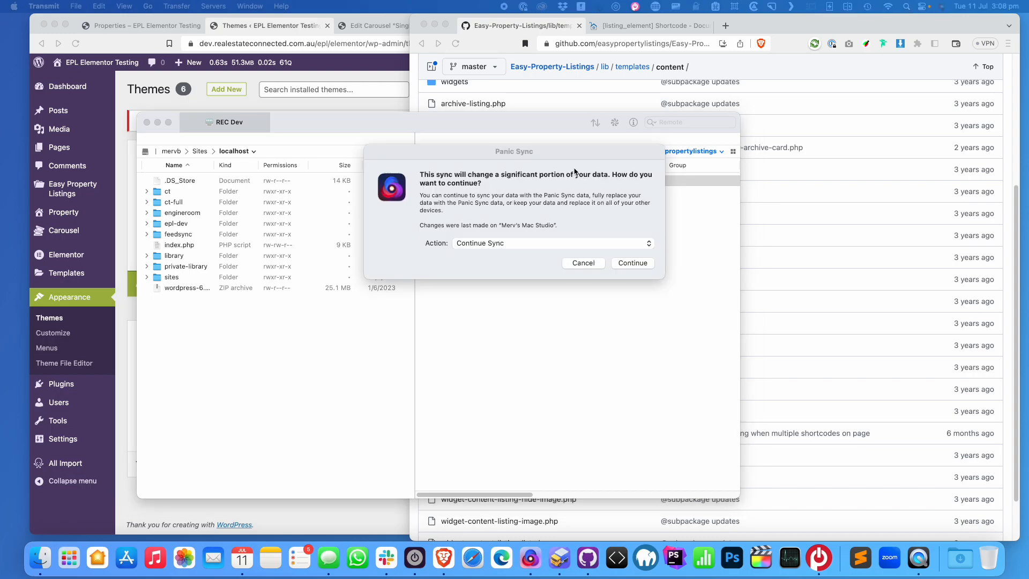
{"action": "left_click", "coordinate": [632, 262]}
Open loop-listing-blog-default.php in Nova and resize the editor window
{"action": "left_click", "coordinate": [493, 181]}
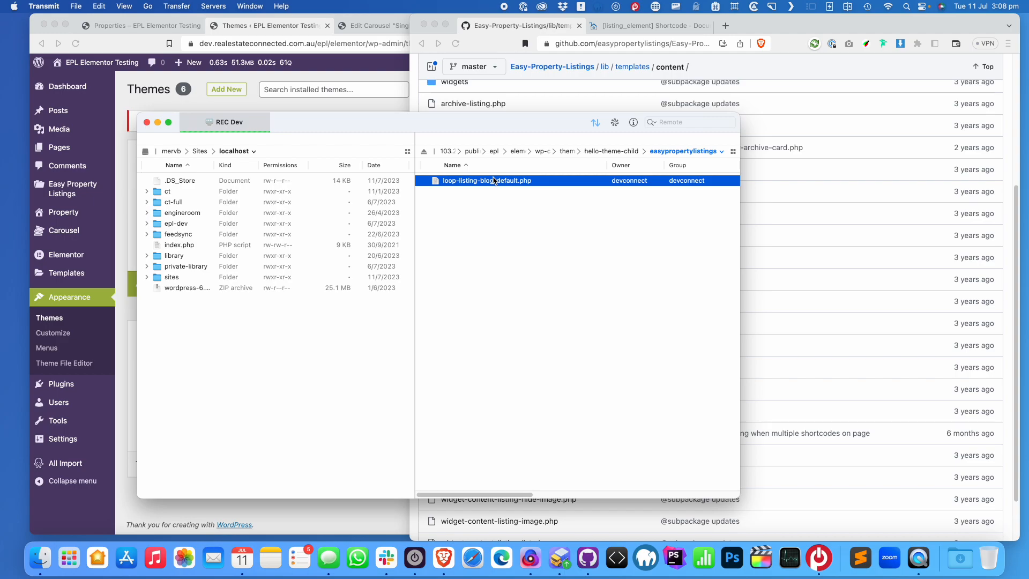
{"action": "left_click_drag", "start_coordinate": [763, 145], "coordinate": [414, 56]}
{"action": "left_click_drag", "start_coordinate": [67, 46], "coordinate": [659, 136]}
{"action": "left_click_drag", "start_coordinate": [941, 137], "coordinate": [512, 83]}
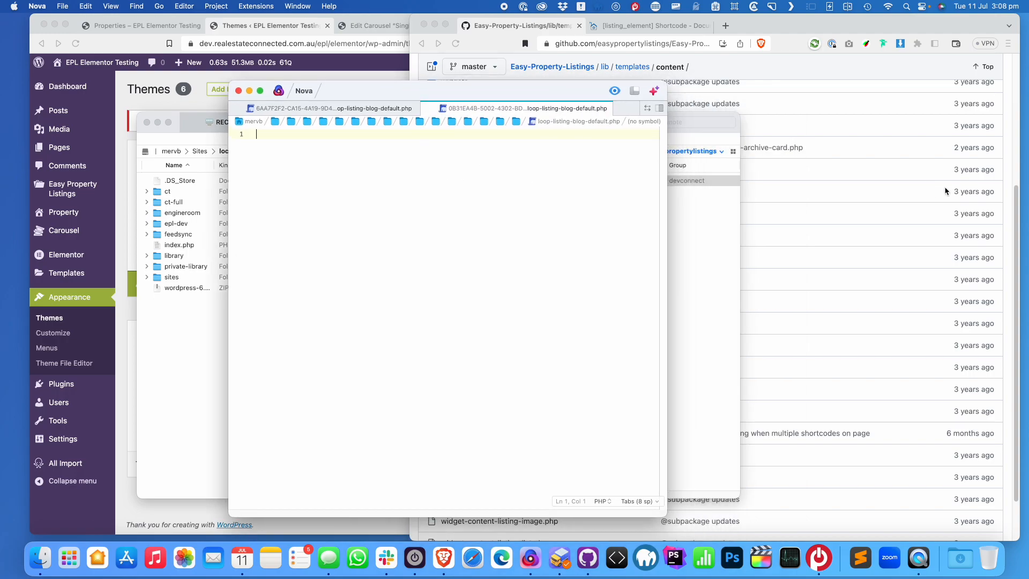
Paste the raw GitHub code of loop-listing-blog-default.php into the Nova file, adding test text on line 19
{"action": "left_click", "coordinate": [830, 187]}
{"action": "left_click", "coordinate": [502, 348]}
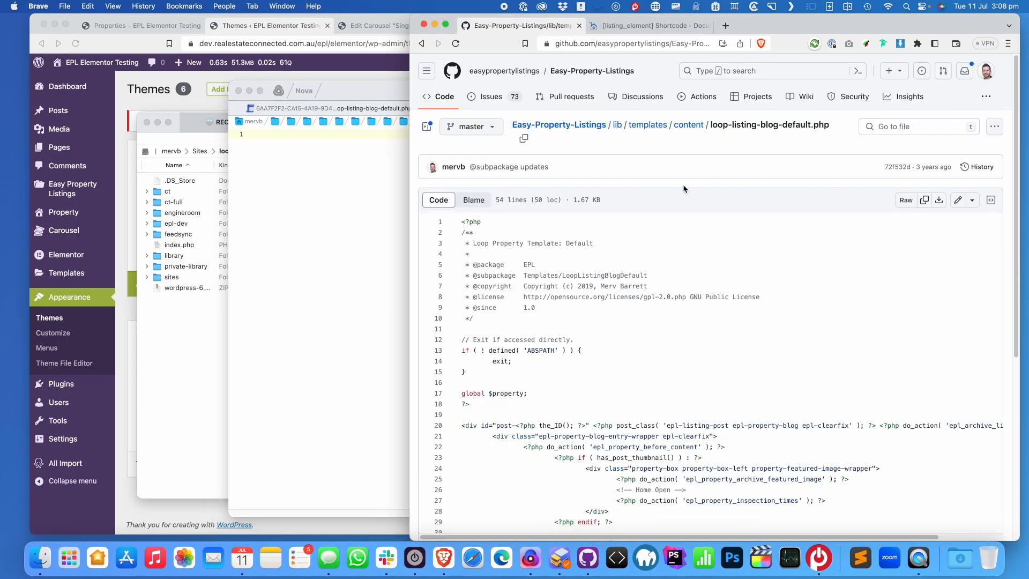
{"action": "left_click", "coordinate": [908, 205]}
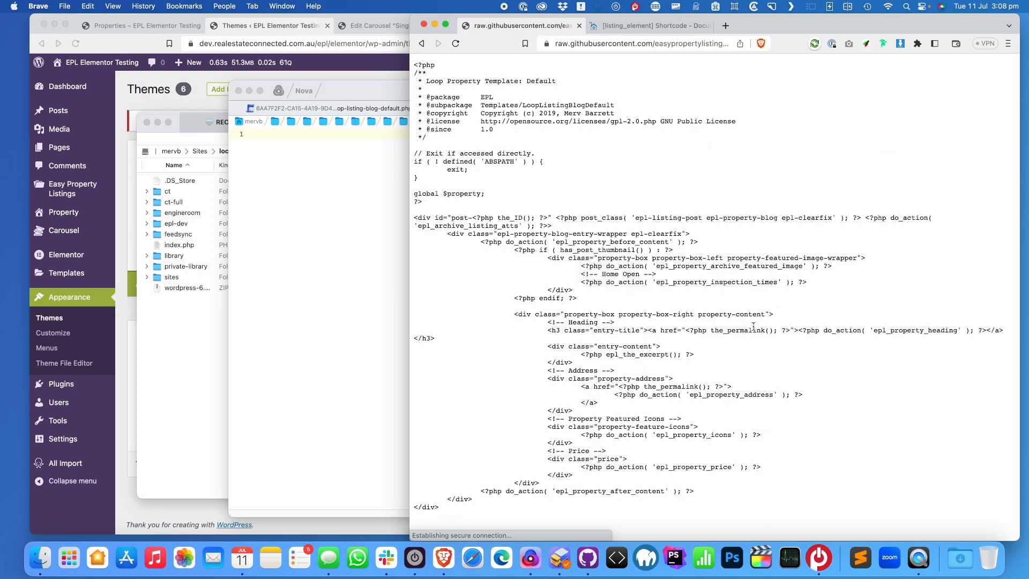
{"action": "key", "text": "super+a"}
{"action": "left_click", "coordinate": [307, 232]}
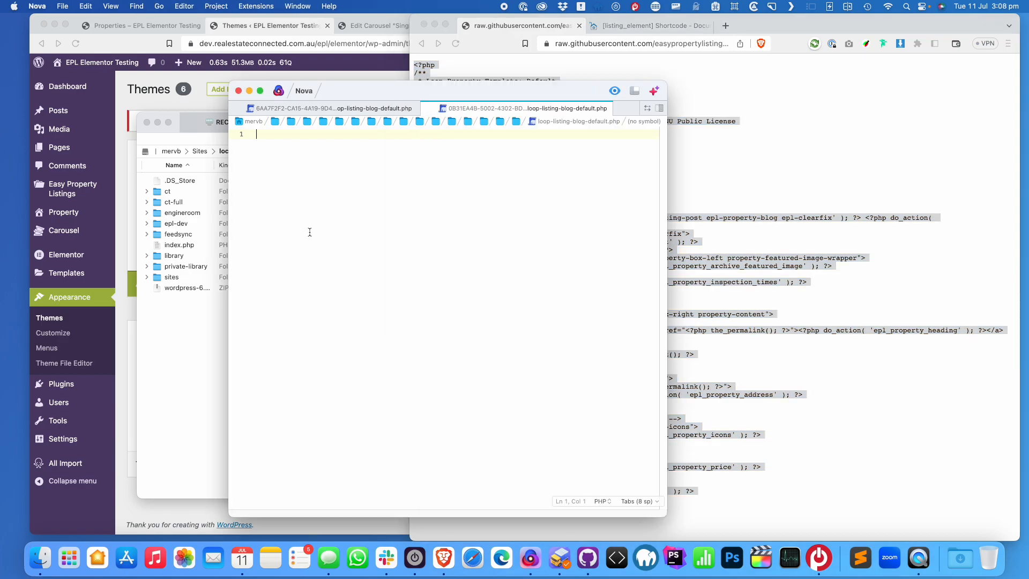
{"action": "key", "text": "super+v"}
{"action": "type", "text": "dsadsdasasd"}
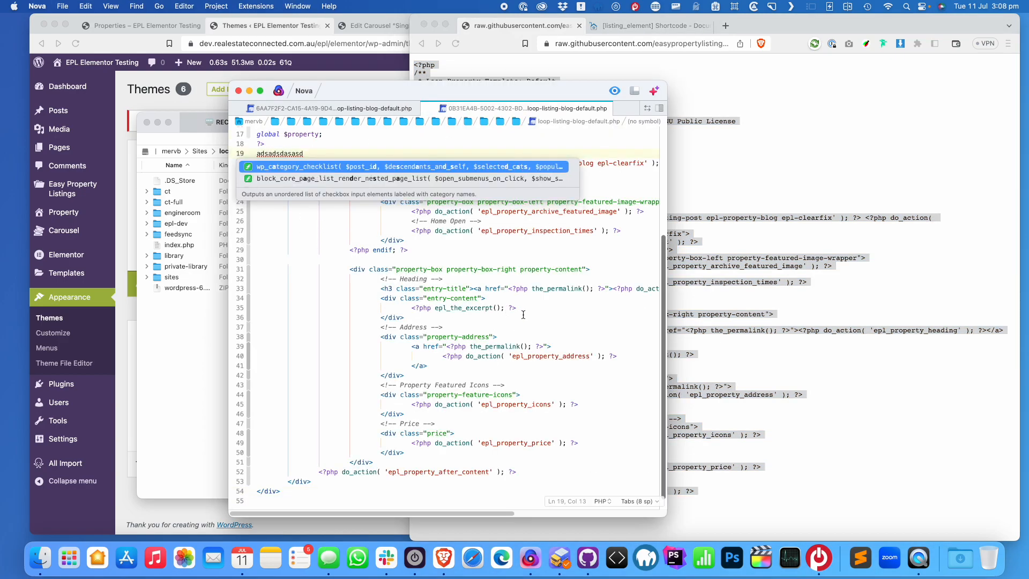
Reload the Properties page, then view the For Sale page from the Pages list
{"action": "left_click", "coordinate": [115, 24]}
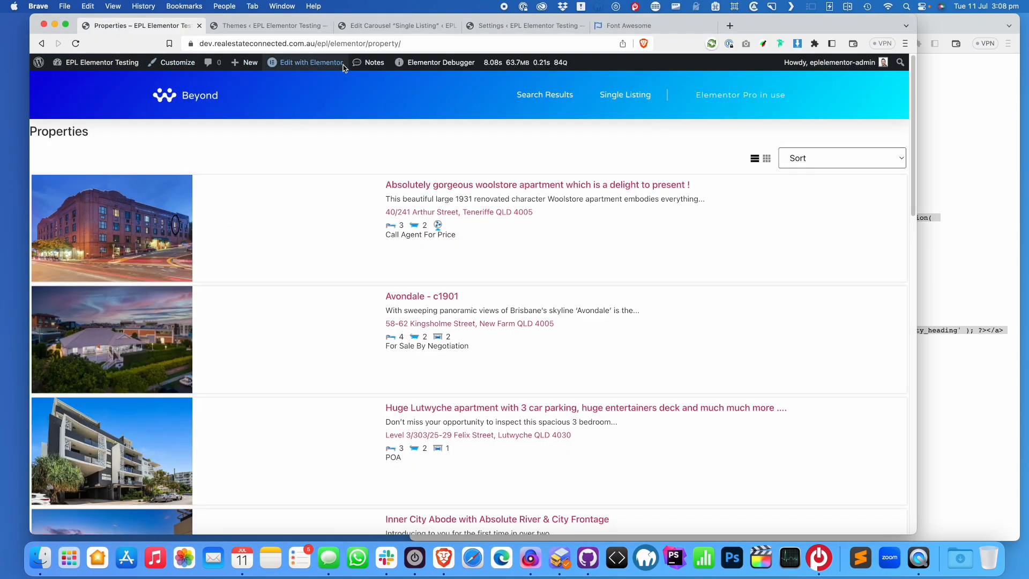
{"action": "left_click", "coordinate": [76, 43]}
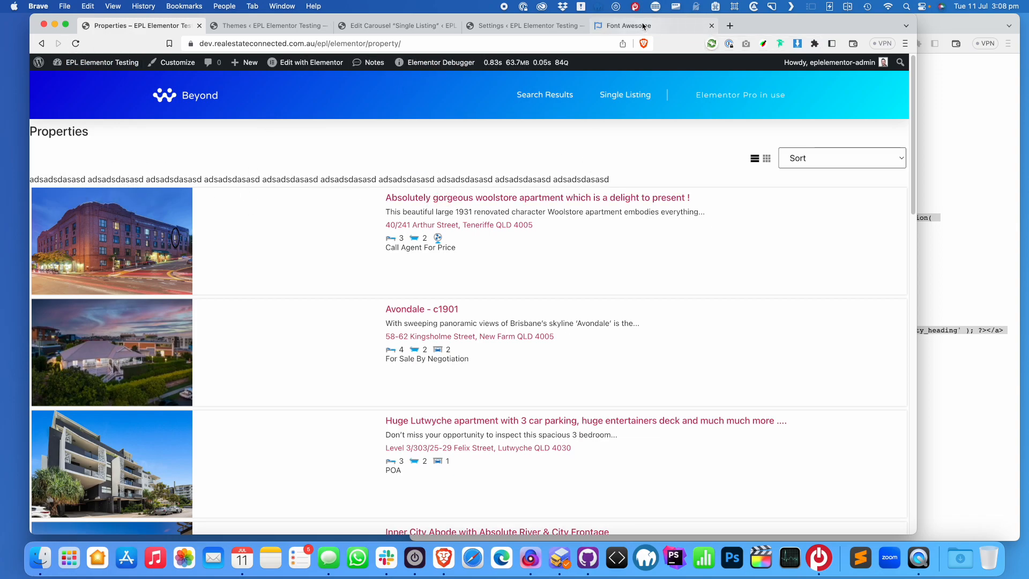
{"action": "left_click", "coordinate": [384, 29]}
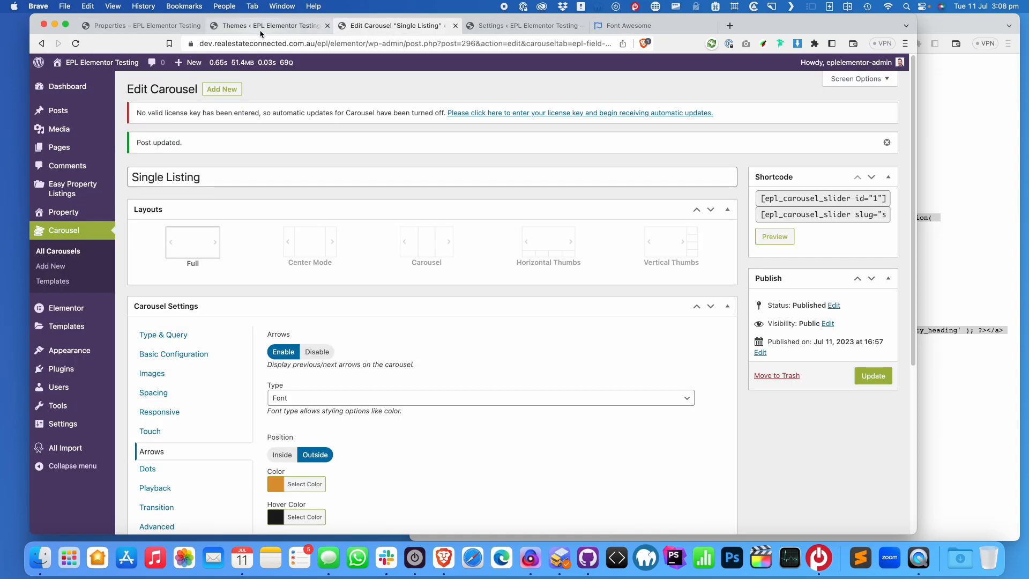
{"action": "left_click", "coordinate": [215, 31]}
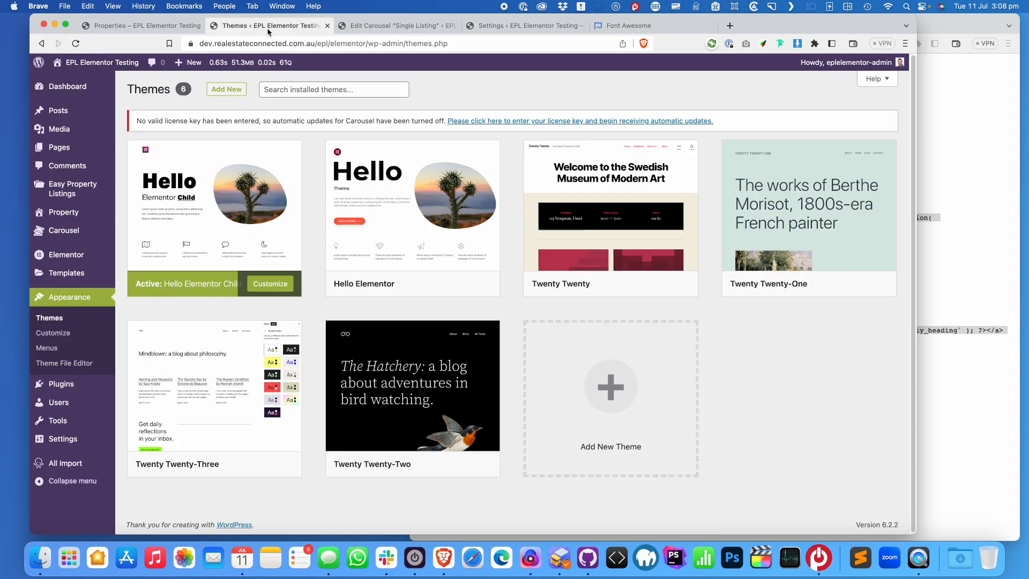
{"action": "left_click", "coordinate": [59, 147]}
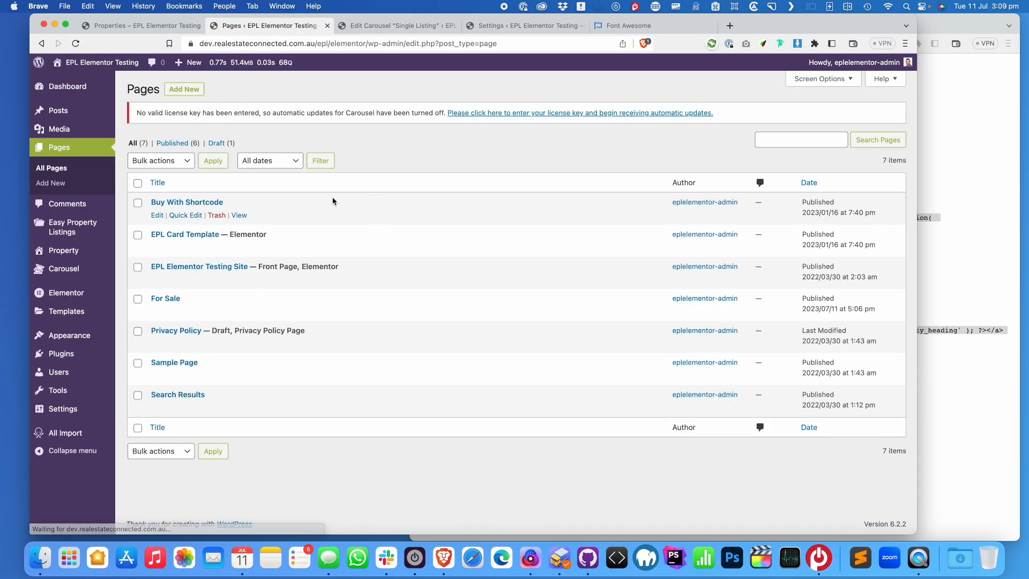
{"action": "left_click", "coordinate": [239, 312]}
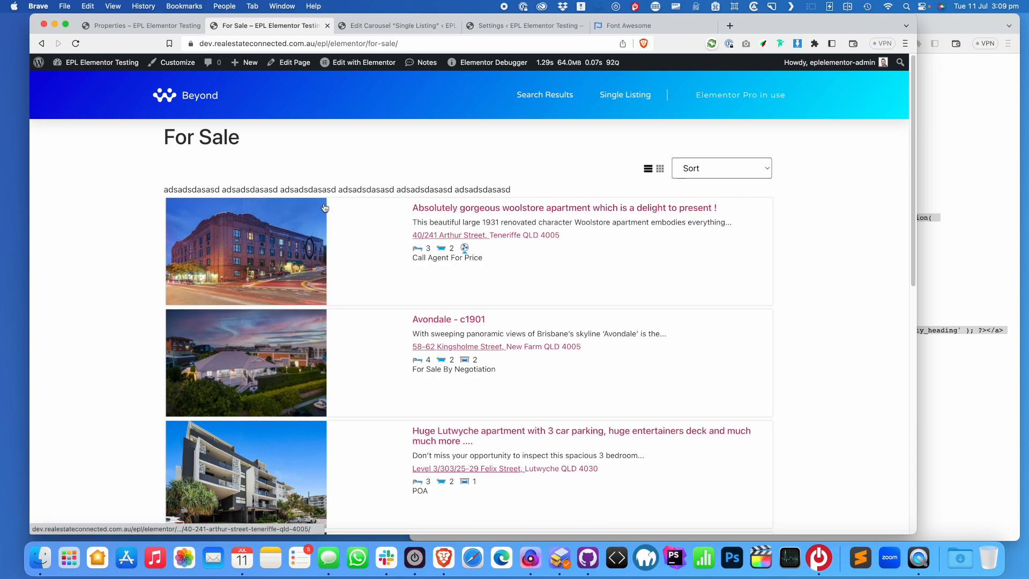
{"action": "scroll", "coordinate": [324, 208], "scroll_direction": "up", "scroll_amount": 1}
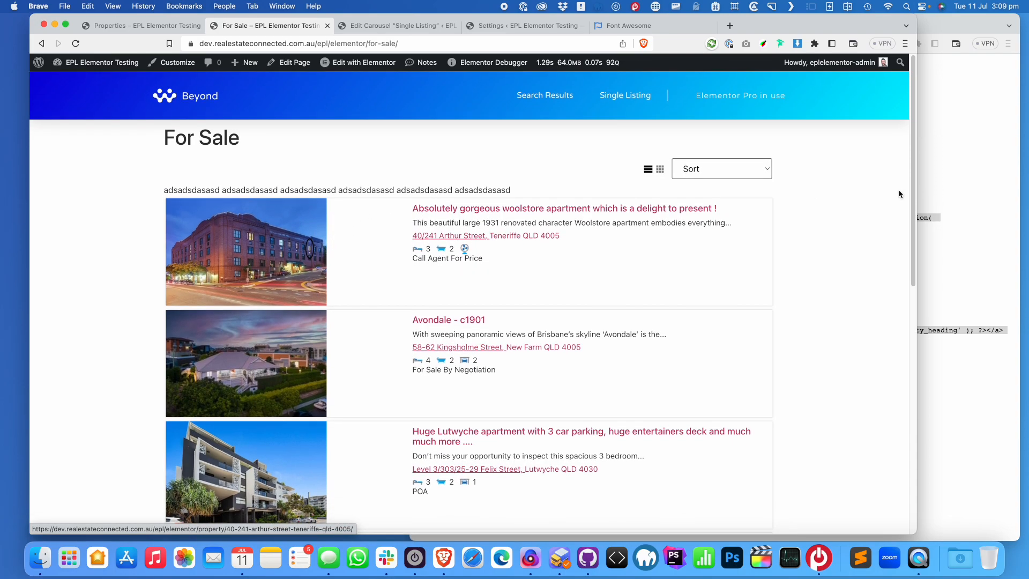
Compare For Sale with the raw template, try grid view, and return to the GitHub file page
{"action": "left_click", "coordinate": [958, 181]}
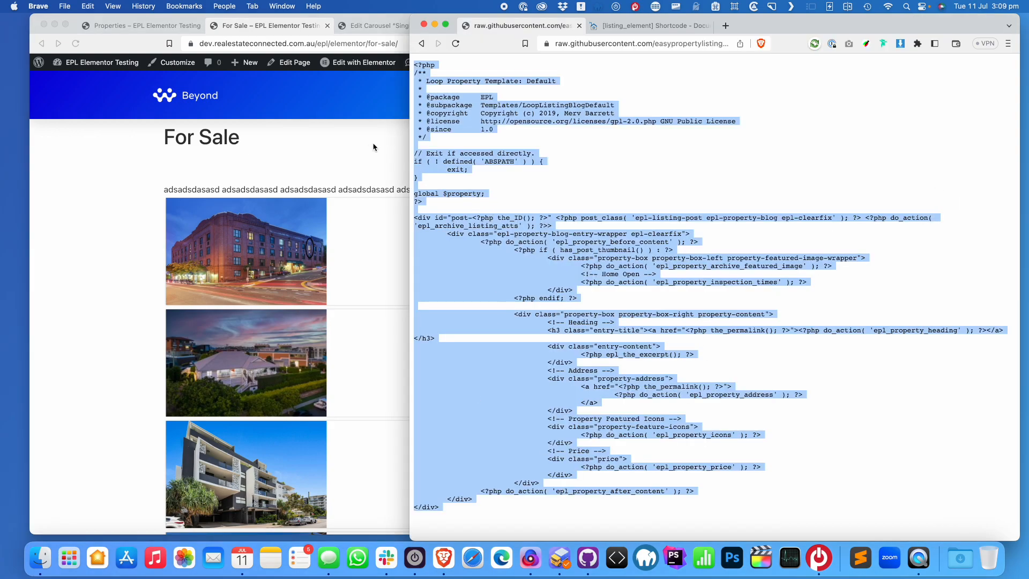
{"action": "left_click", "coordinate": [341, 157]}
{"action": "left_click", "coordinate": [660, 169]}
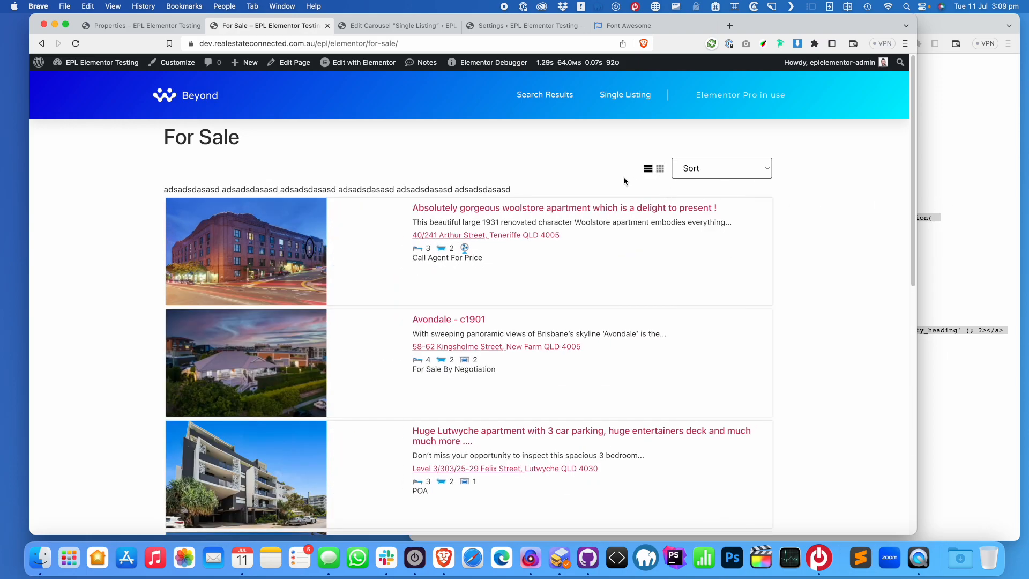
{"action": "left_click", "coordinate": [953, 198]}
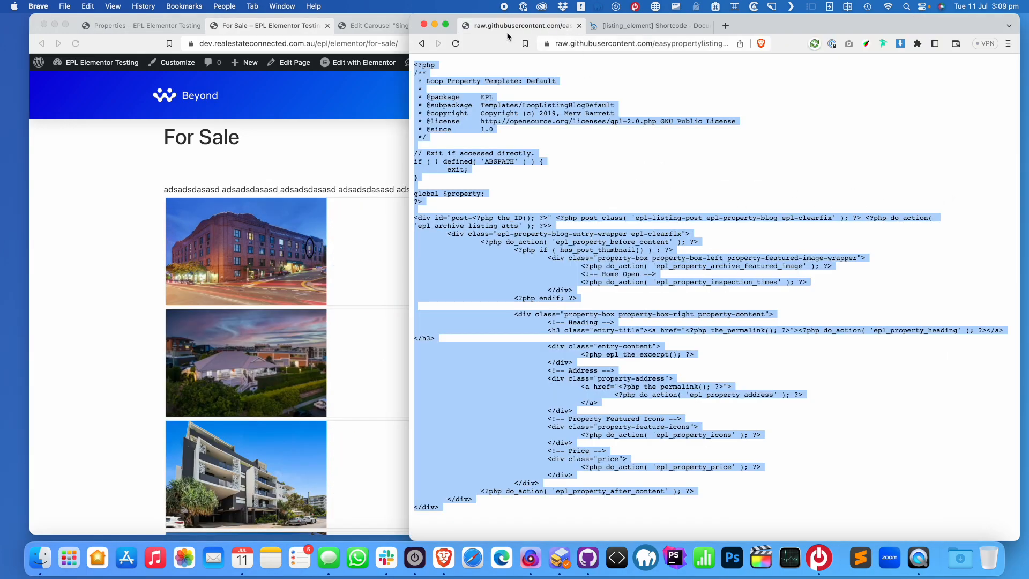
{"action": "left_click", "coordinate": [421, 44]}
Change 'default' to 'grid' in the remote template's file name, then reload the For Sale page
{"action": "left_click", "coordinate": [562, 555]}
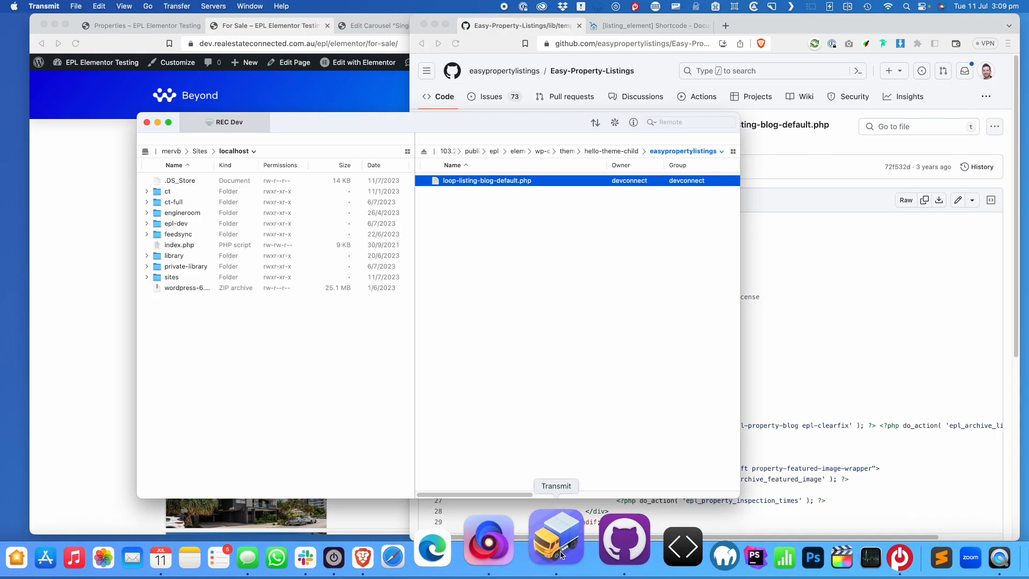
{"action": "left_click", "coordinate": [502, 181]}
{"action": "left_click", "coordinate": [497, 181]}
{"action": "double_click", "coordinate": [517, 181]}
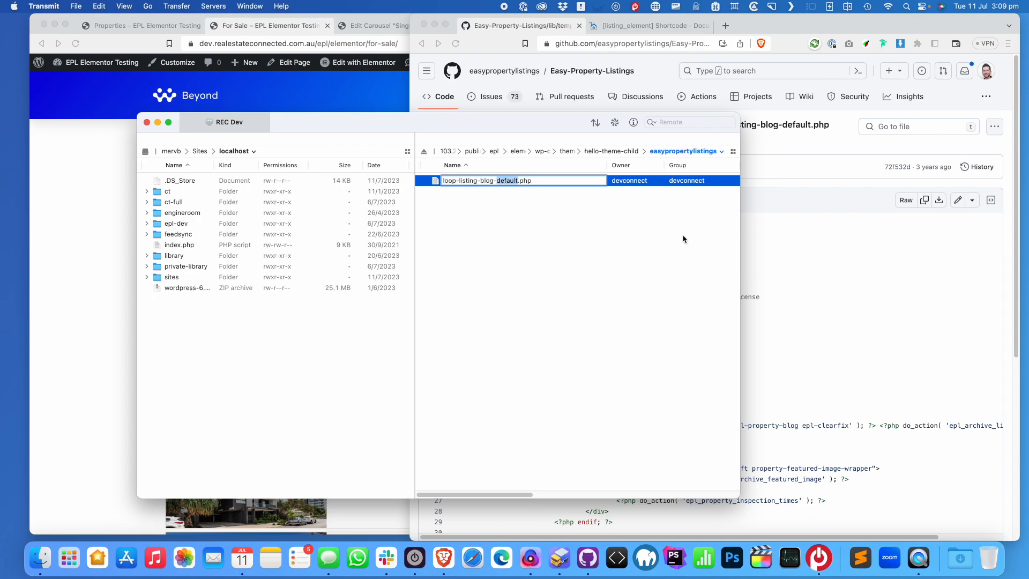
{"action": "type", "text": "grid"}
{"action": "key", "text": "Return"}
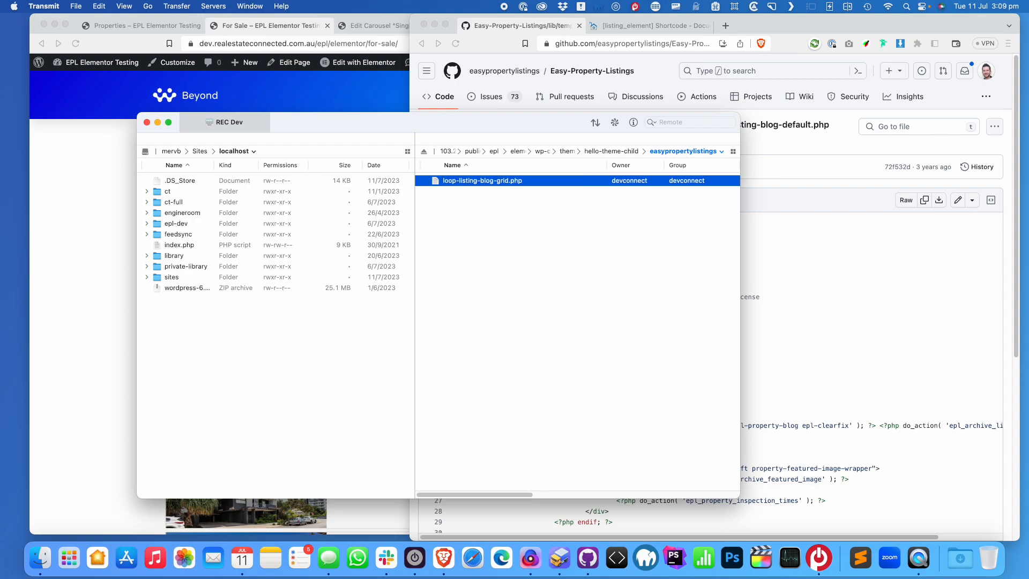
{"action": "left_click", "coordinate": [78, 240]}
{"action": "key", "text": "super+r"}
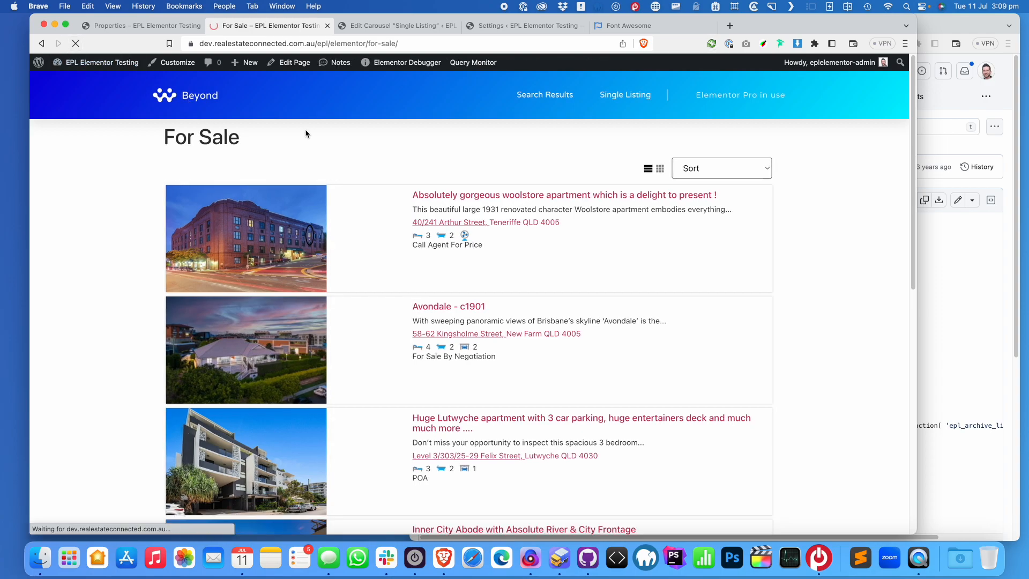
Append template="grid" to the For Sale page's [listing] shortcode, update the page, and view it
{"action": "left_click", "coordinate": [294, 64]}
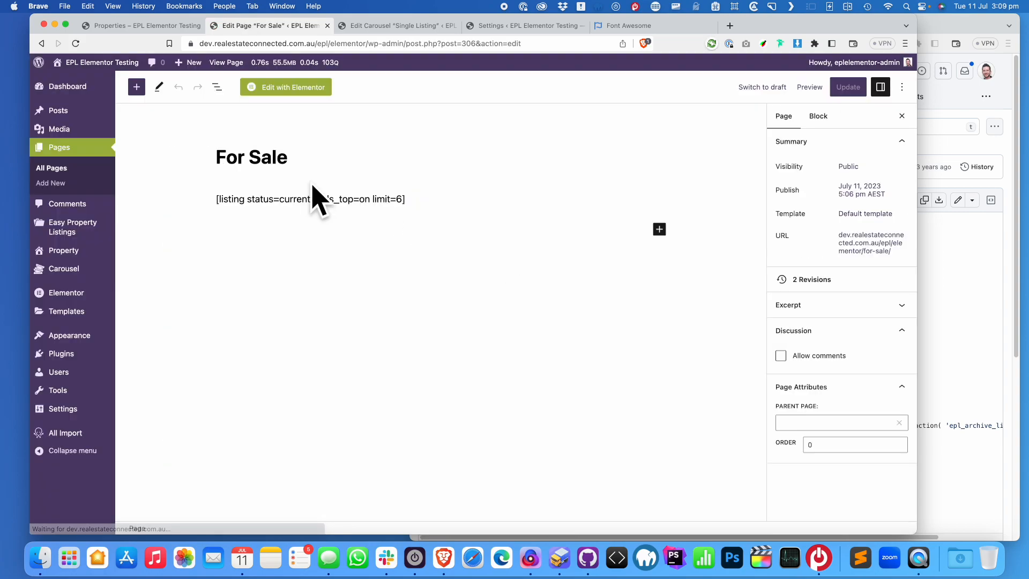
{"action": "left_click", "coordinate": [407, 201]}
{"action": "type", "text": "template=\"grid"}
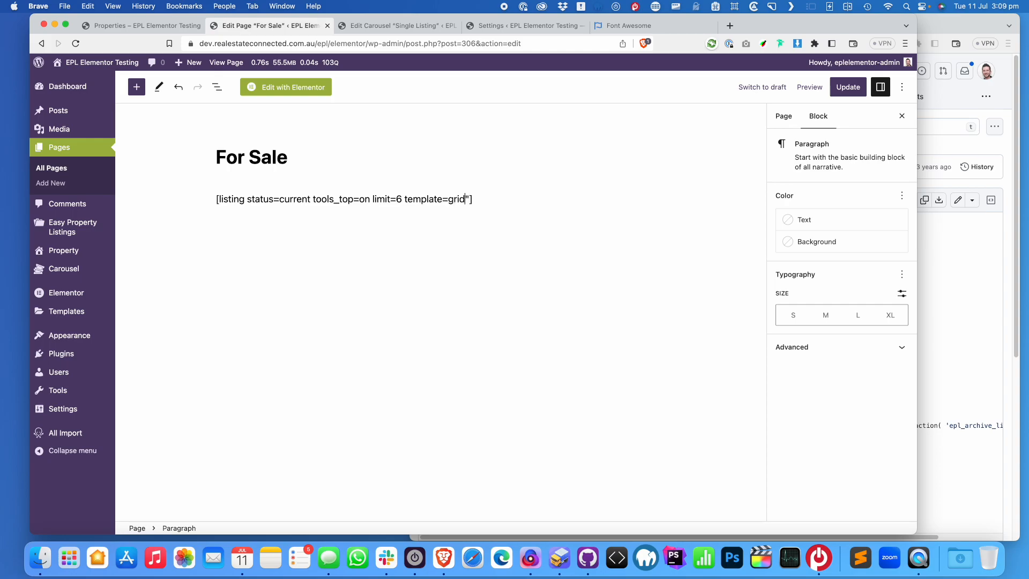
{"action": "type", "text": "\""}
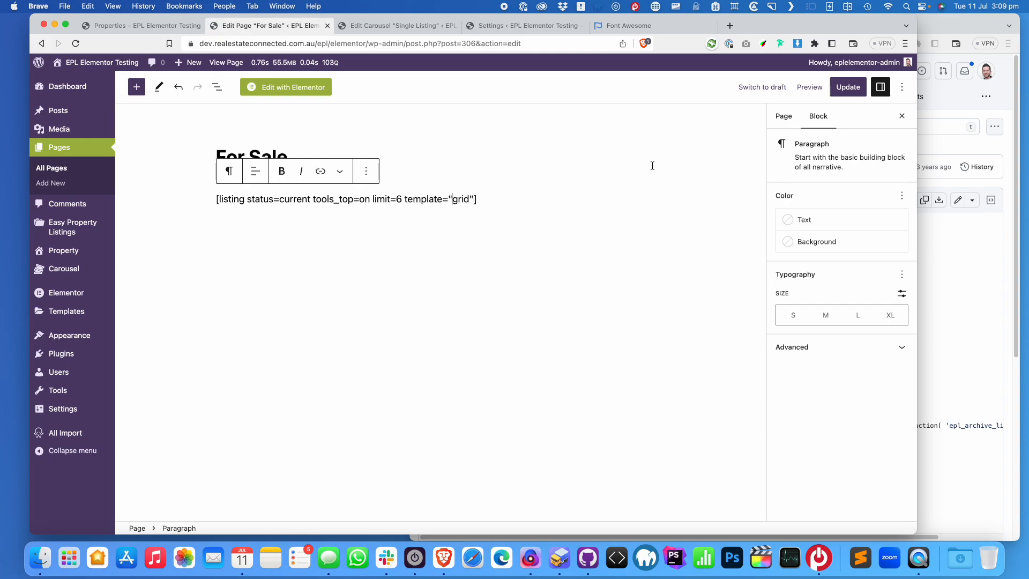
{"action": "left_click", "coordinate": [848, 86]}
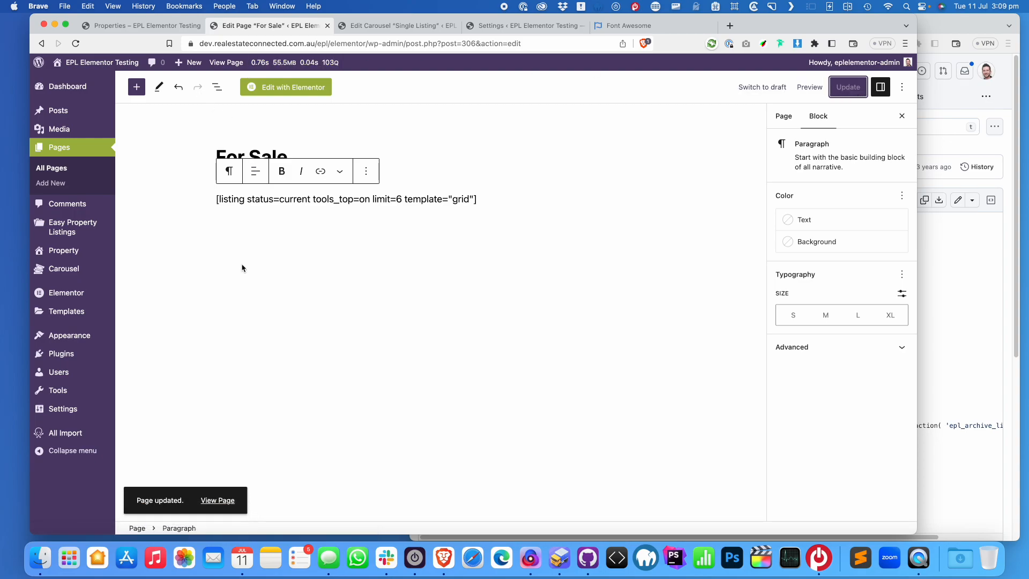
{"action": "left_click", "coordinate": [217, 502]}
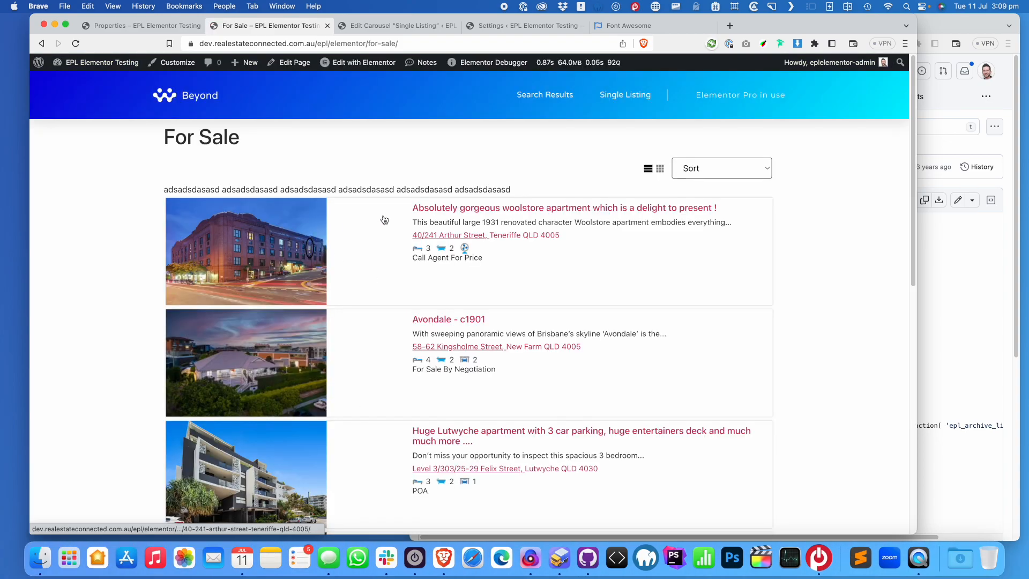
{"action": "mouse_move", "coordinate": [76, 65]}
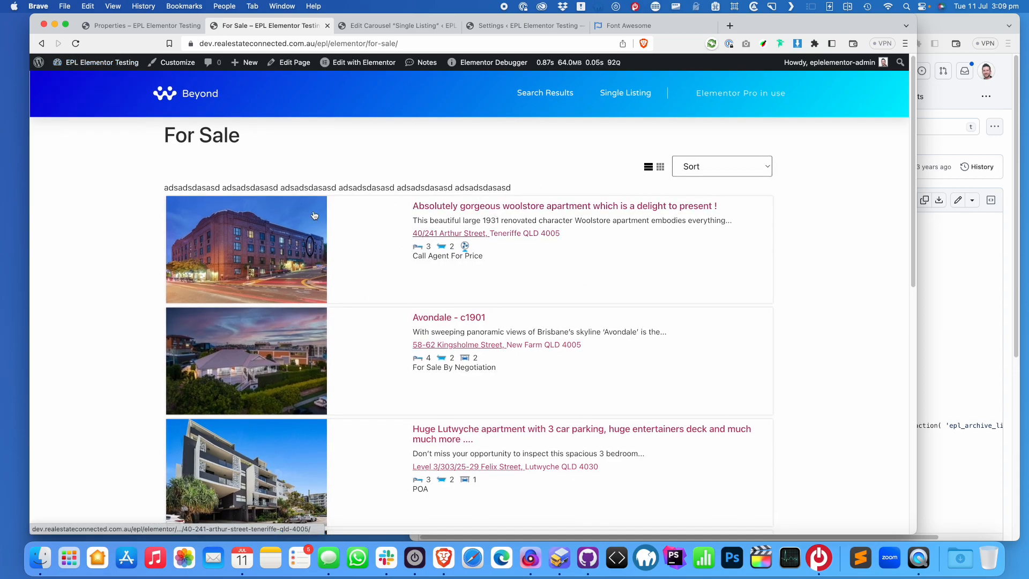
{"action": "scroll", "coordinate": [406, 242], "scroll_direction": "down", "scroll_amount": 1}
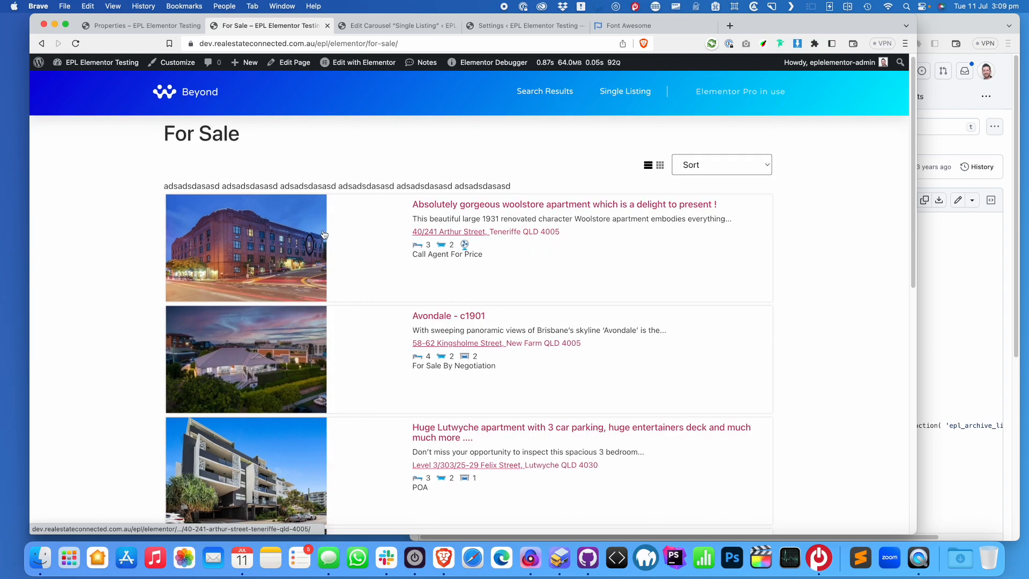
Reload the Properties page and close the Edit Carousel and Font Awesome tabs
{"action": "left_click", "coordinate": [164, 28]}
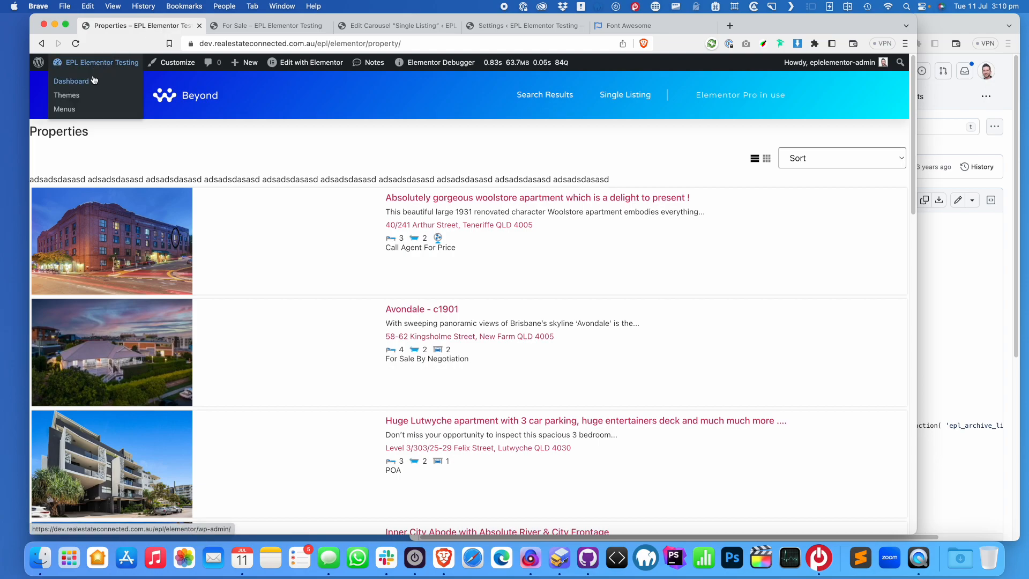
{"action": "key", "text": "super+r"}
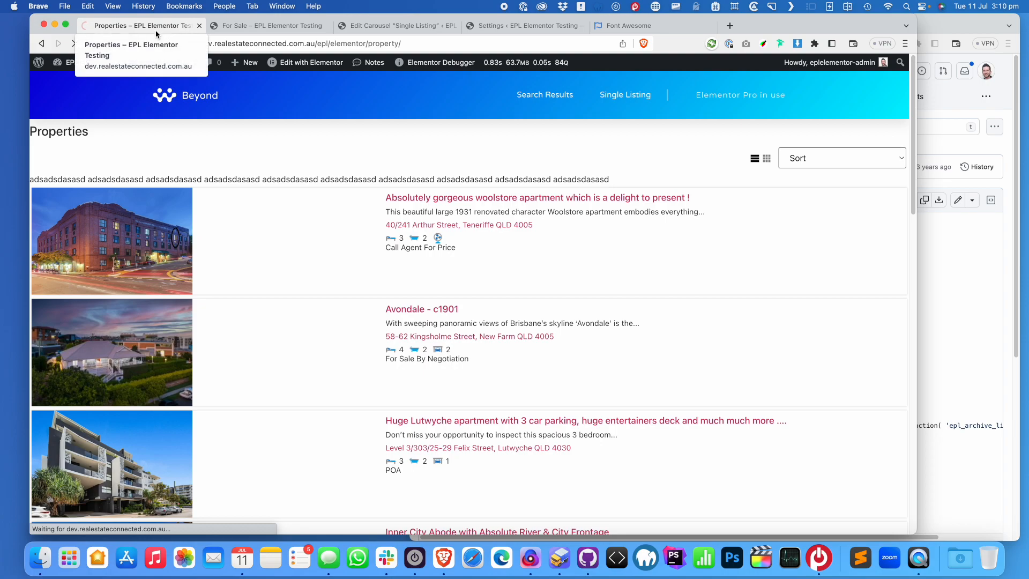
{"action": "left_click", "coordinate": [456, 25]}
{"action": "left_click", "coordinate": [526, 26]}
{"action": "left_click", "coordinate": [584, 25]}
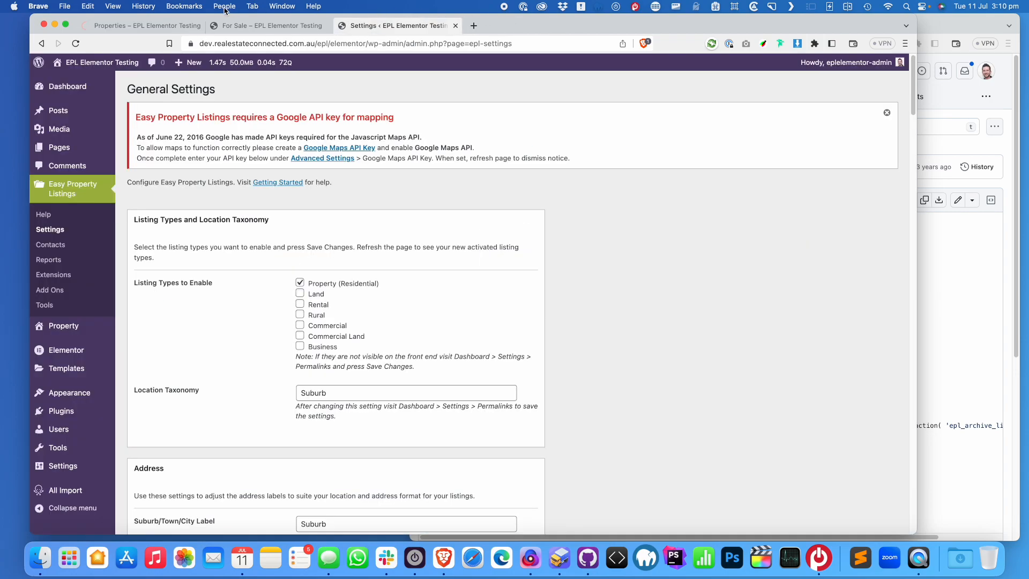
{"action": "left_click", "coordinate": [142, 26]}
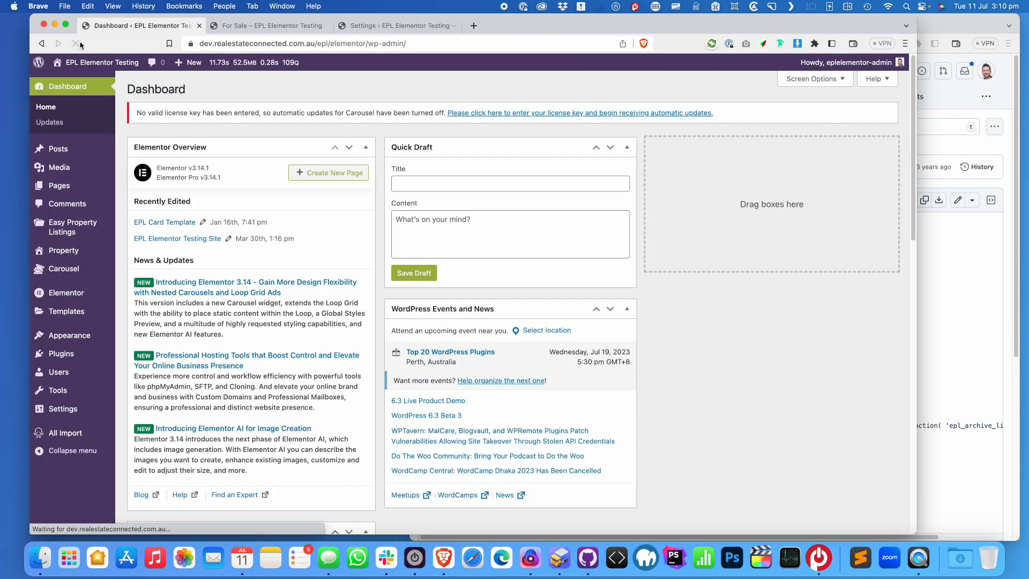
{"action": "left_click_drag", "start_coordinate": [76, 45], "coordinate": [99, 45]}
In Theme Builder's table view, copy the EPL Card shortcode [elementor-template id="298"]
{"action": "mouse_move", "coordinate": [111, 315]}
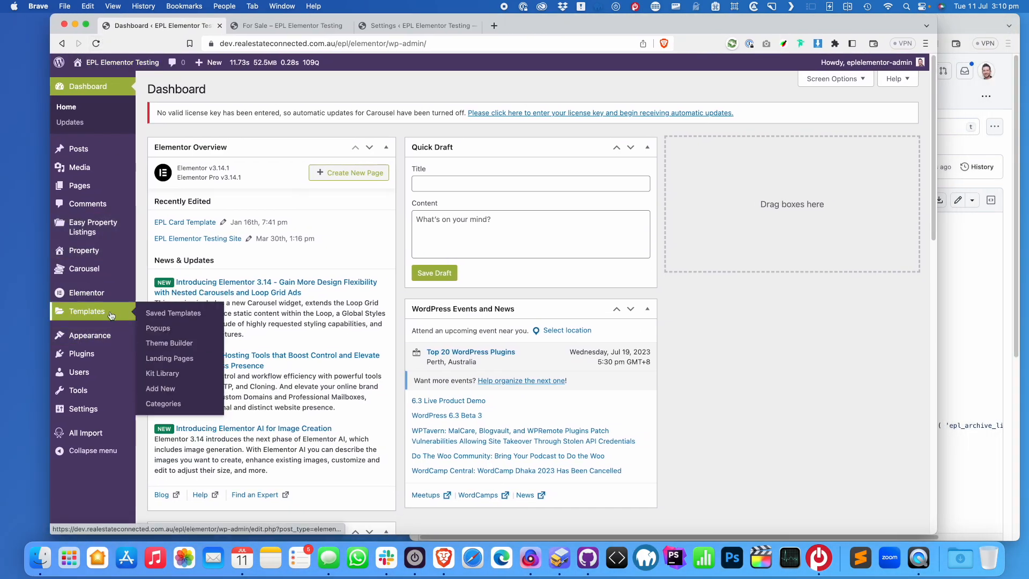
{"action": "left_click", "coordinate": [180, 344]}
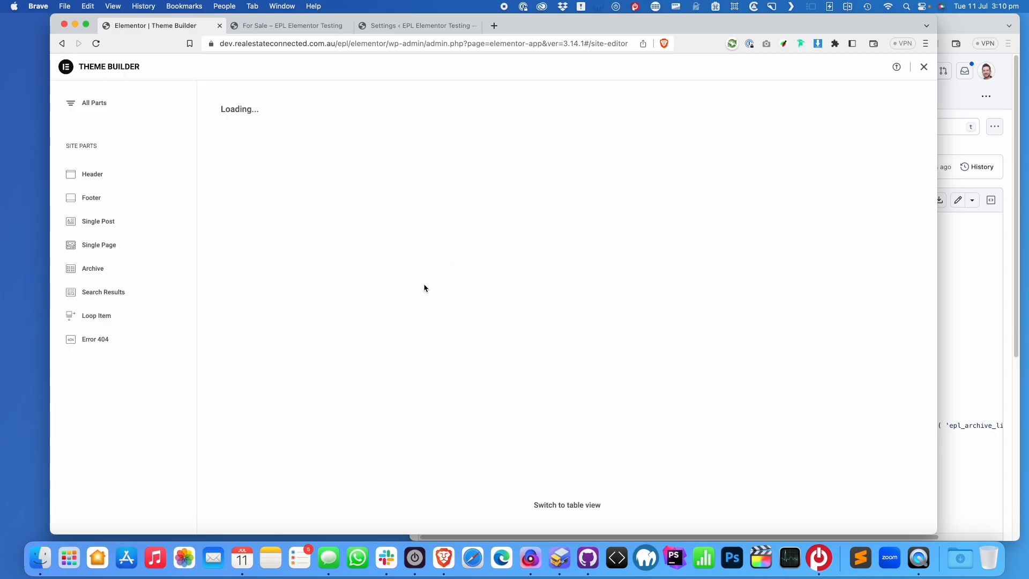
{"action": "left_click", "coordinate": [578, 509]}
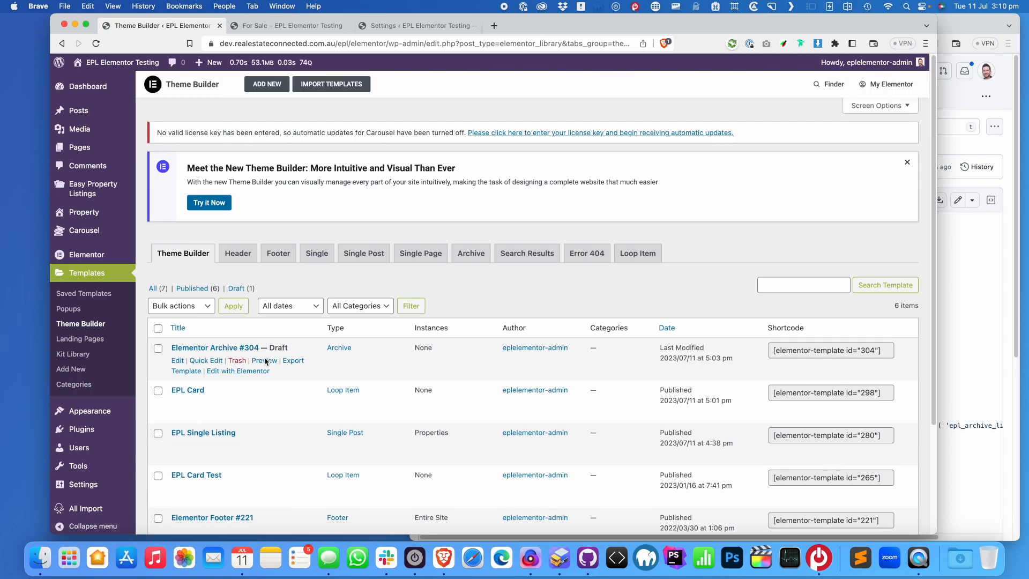
{"action": "scroll", "coordinate": [235, 359], "scroll_direction": "down", "scroll_amount": 2}
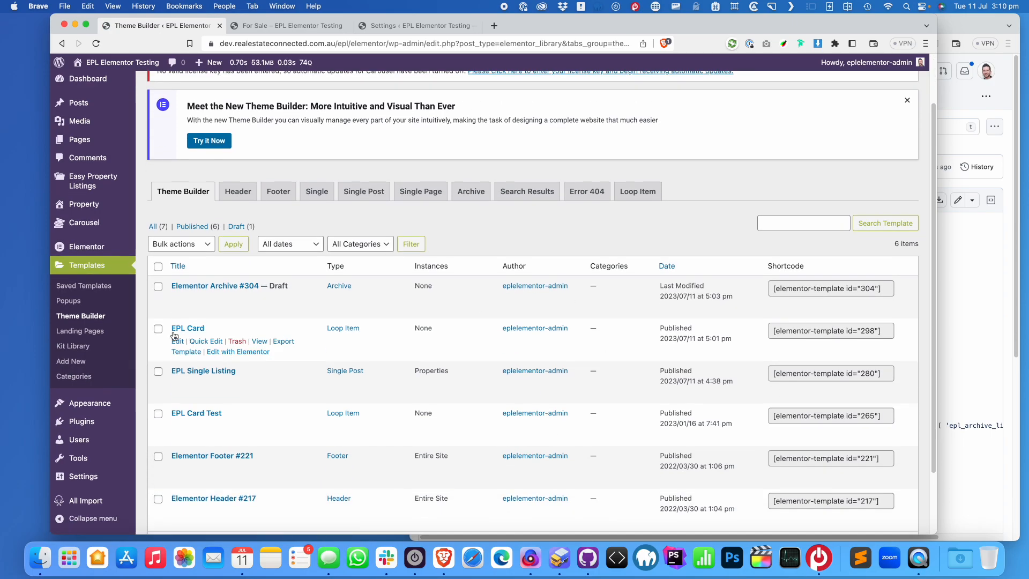
{"action": "left_click", "coordinate": [885, 332]}
{"action": "right_click", "coordinate": [861, 332]}
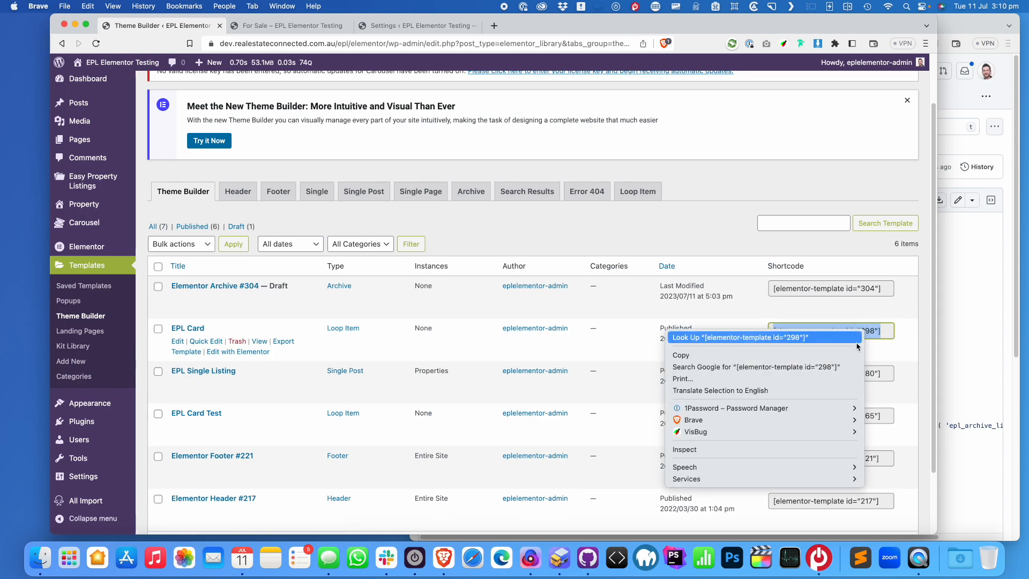
{"action": "left_click", "coordinate": [855, 355]}
{"action": "left_click", "coordinate": [966, 331]}
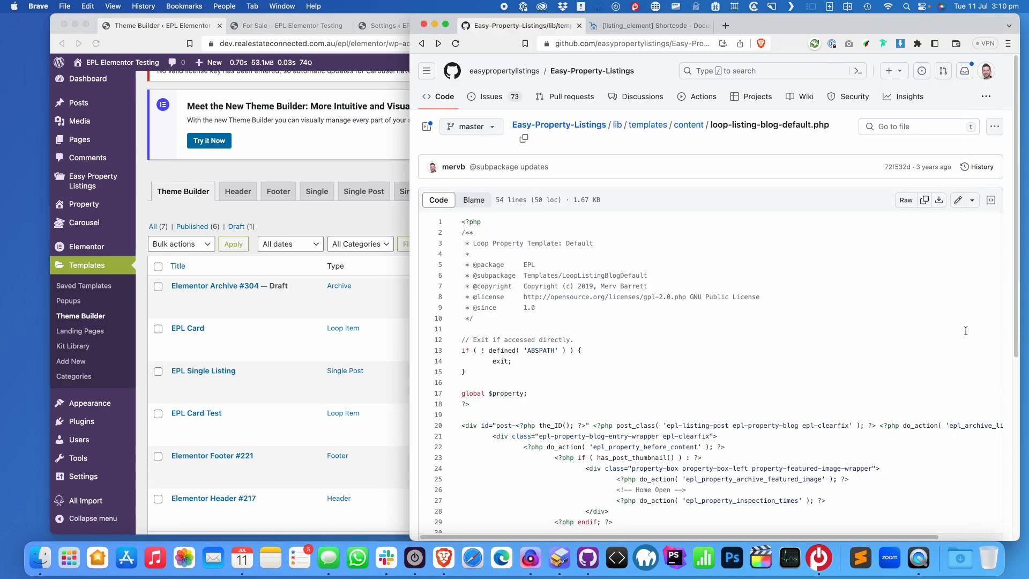
Open loop-listing-blog-grid.php in Nova and delete the stray test text on line 19
{"action": "left_click", "coordinate": [559, 557]}
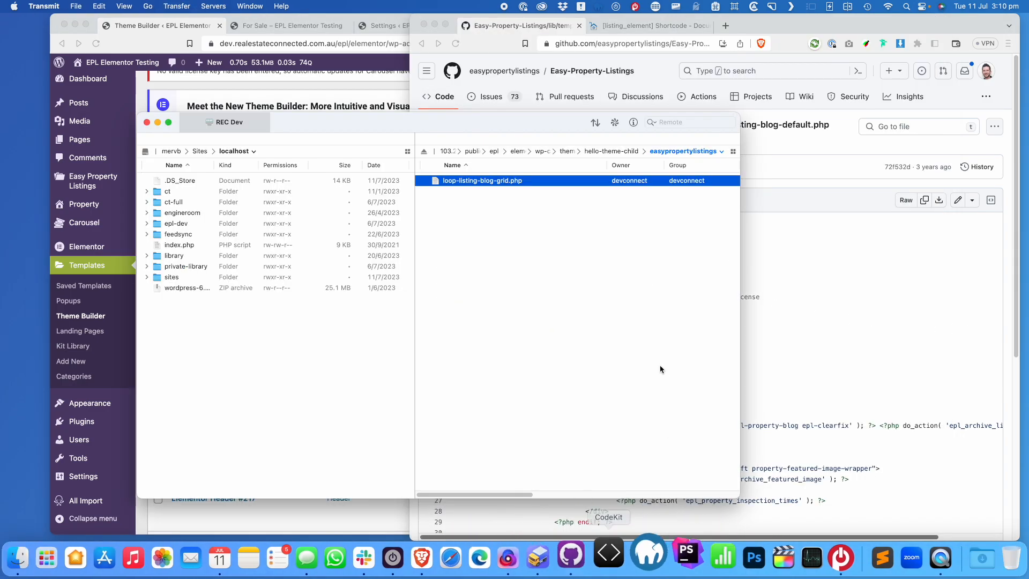
{"action": "double_click", "coordinate": [510, 184]}
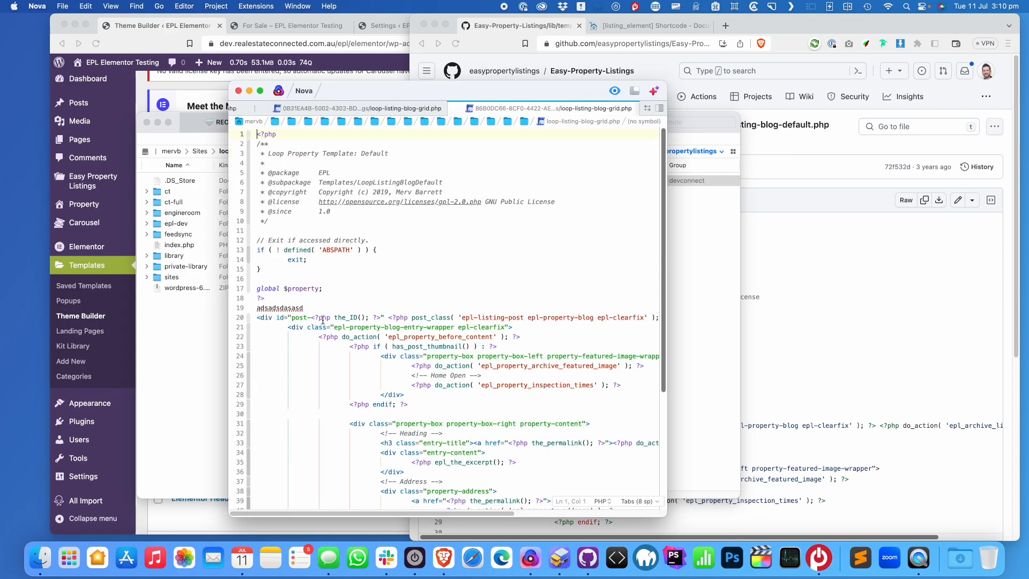
{"action": "double_click", "coordinate": [283, 308]}
{"action": "key", "text": "BackSpace"}
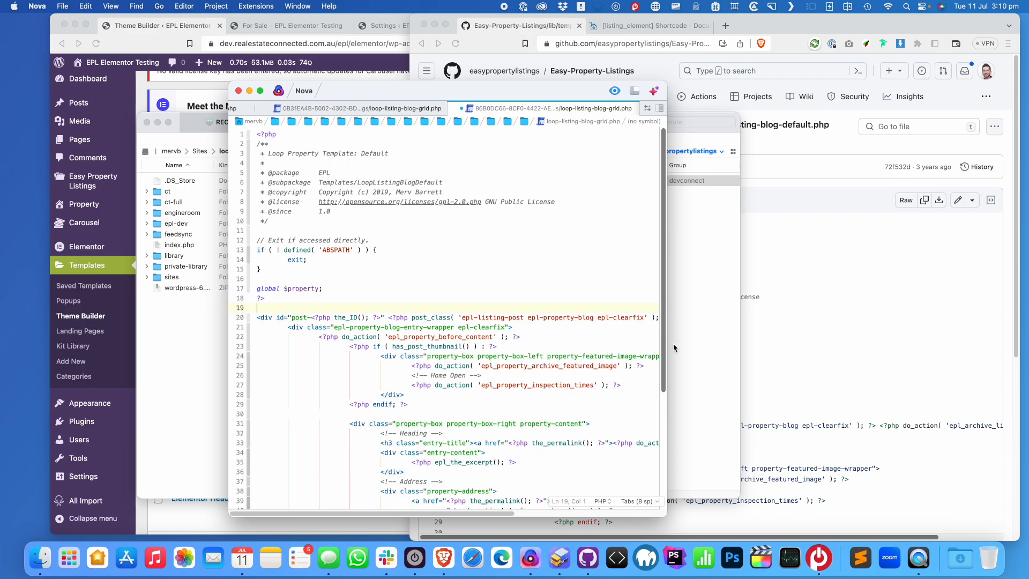
{"action": "left_click_drag", "start_coordinate": [667, 349], "coordinate": [831, 343]}
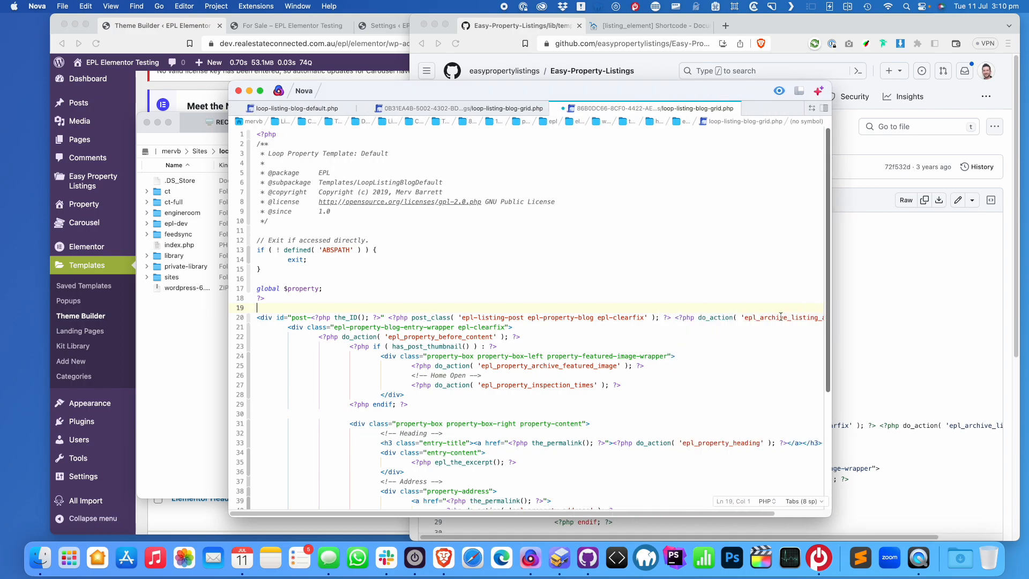
Add <?php echo do_shortcode( '[elementor-template id="298"]' ); ?> on line 22 above the entry wrapper
{"action": "left_click", "coordinate": [283, 328]}
{"action": "key", "text": "Return"}
{"action": "key", "text": "Return"}
{"action": "key", "text": "Return"}
{"action": "key", "text": "Return"}
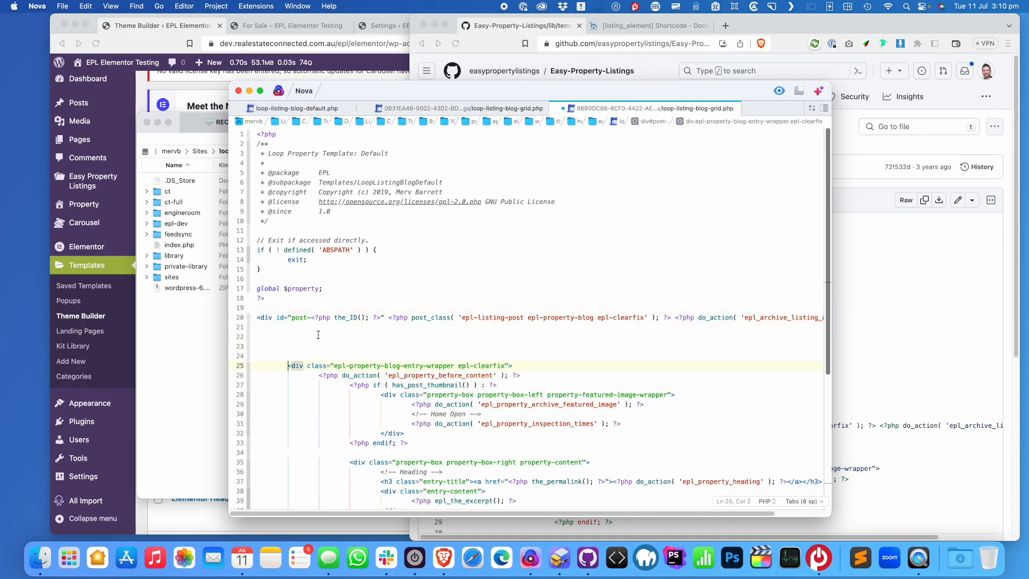
{"action": "left_click", "coordinate": [319, 335]}
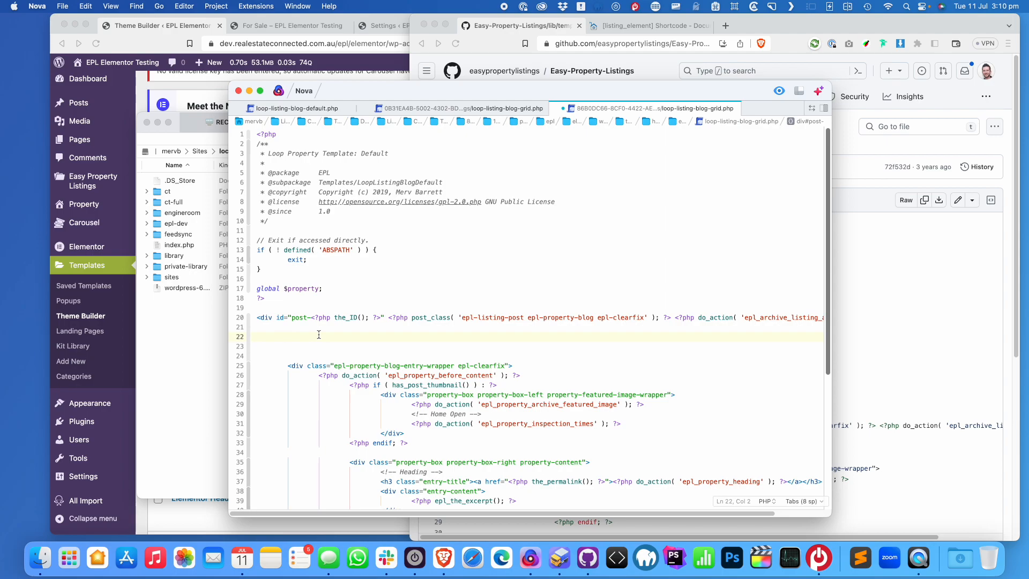
{"action": "type", "text": "<?php echo do_shortcode"}
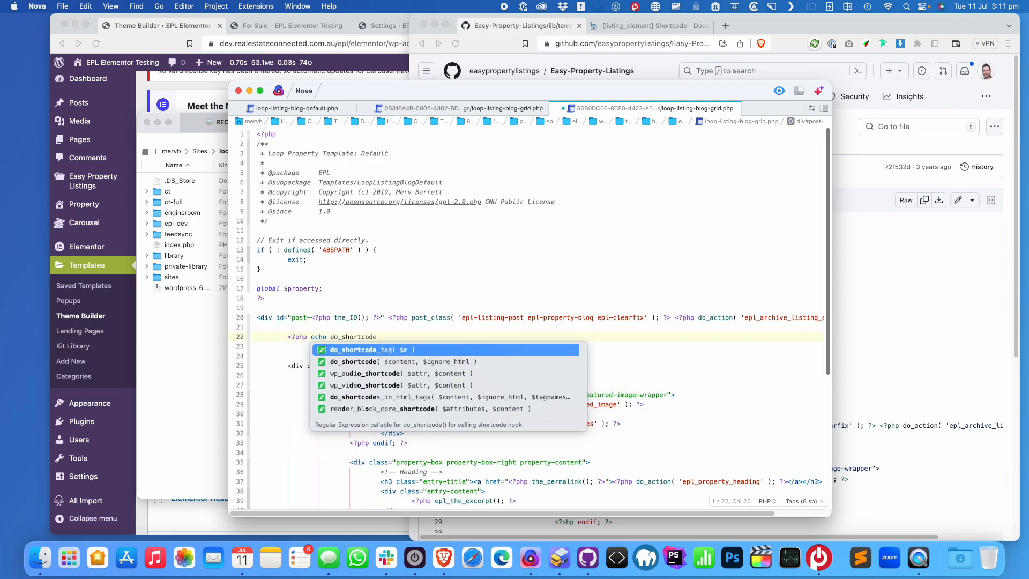
{"action": "type", "text": "(); ?>"}
{"action": "key", "text": "Left"}
{"action": "key", "text": "Left"}
{"action": "key", "text": "Left"}
{"action": "type", "text": "''"}
{"action": "key", "text": "super+v"}
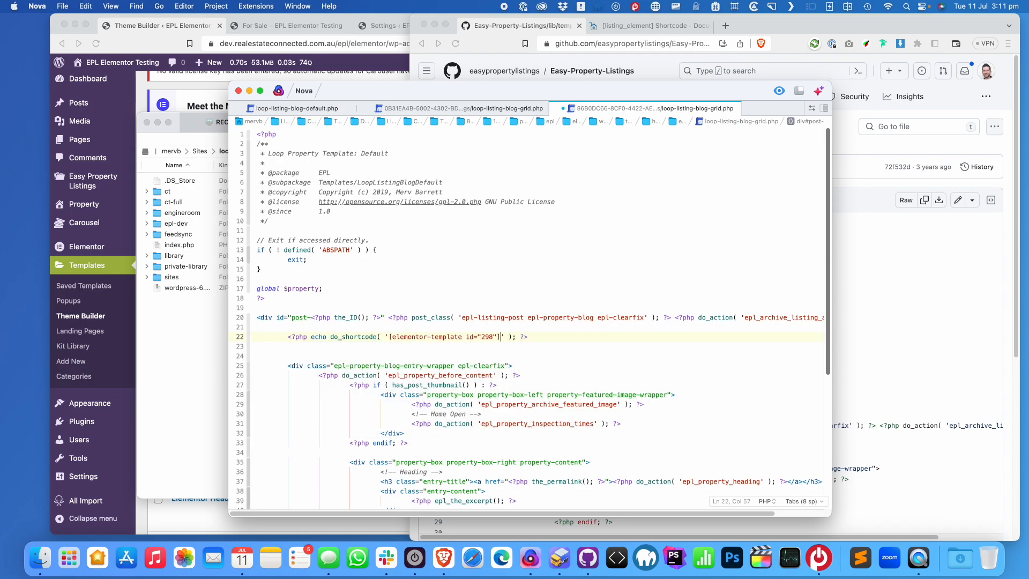
{"action": "left_click", "coordinate": [430, 349]}
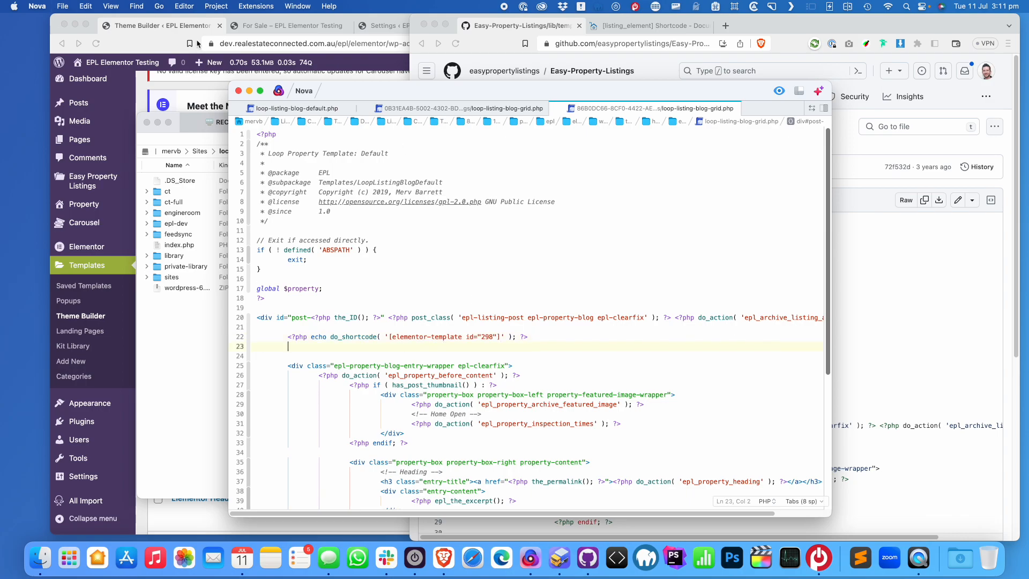
Reload the For Sale page and switch its listings to the three-column grid
{"action": "left_click", "coordinate": [262, 28]}
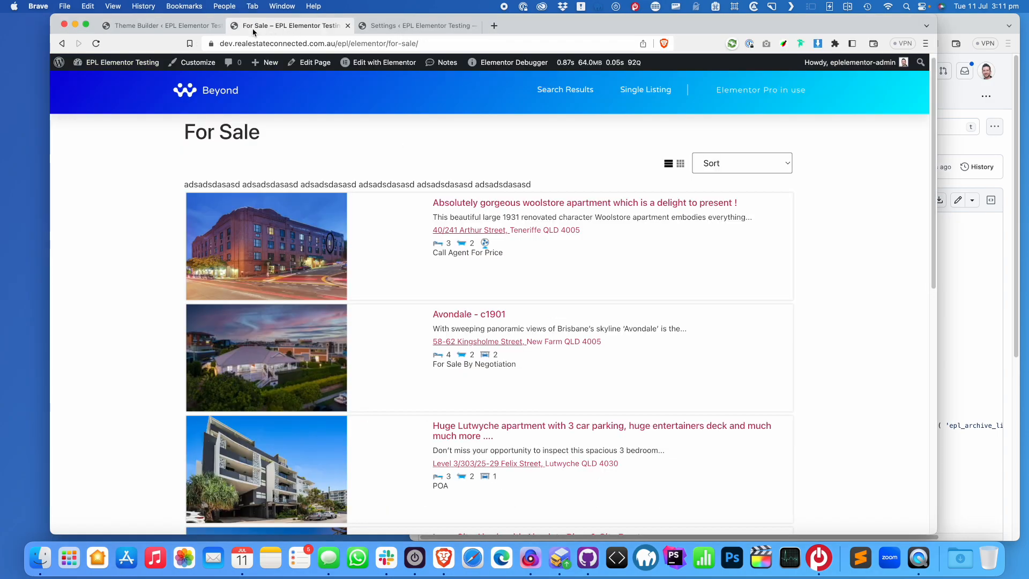
{"action": "left_click", "coordinate": [97, 45]}
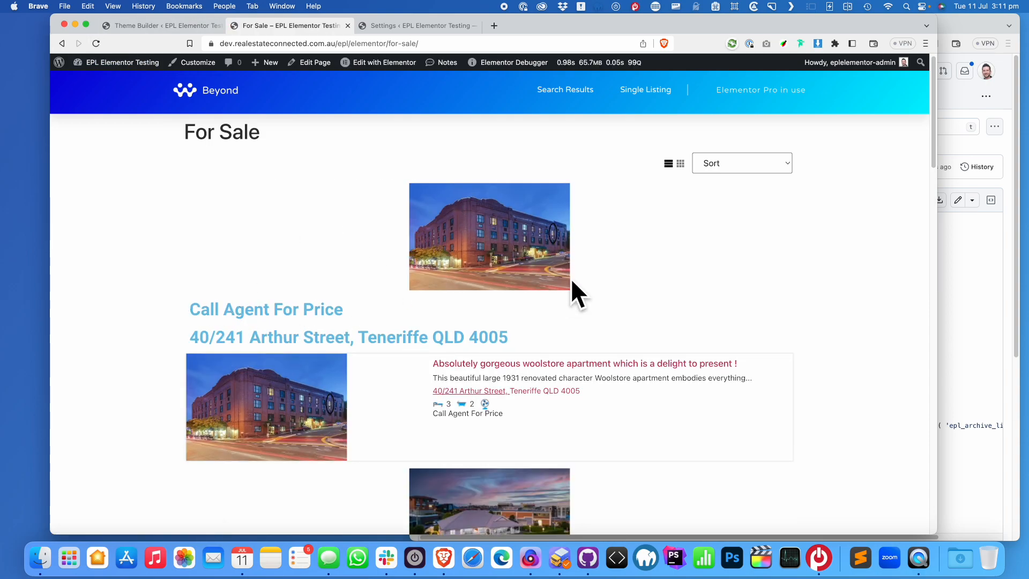
{"action": "left_click", "coordinate": [680, 164]}
{"action": "left_click", "coordinate": [668, 164]}
{"action": "left_click", "coordinate": [682, 165]}
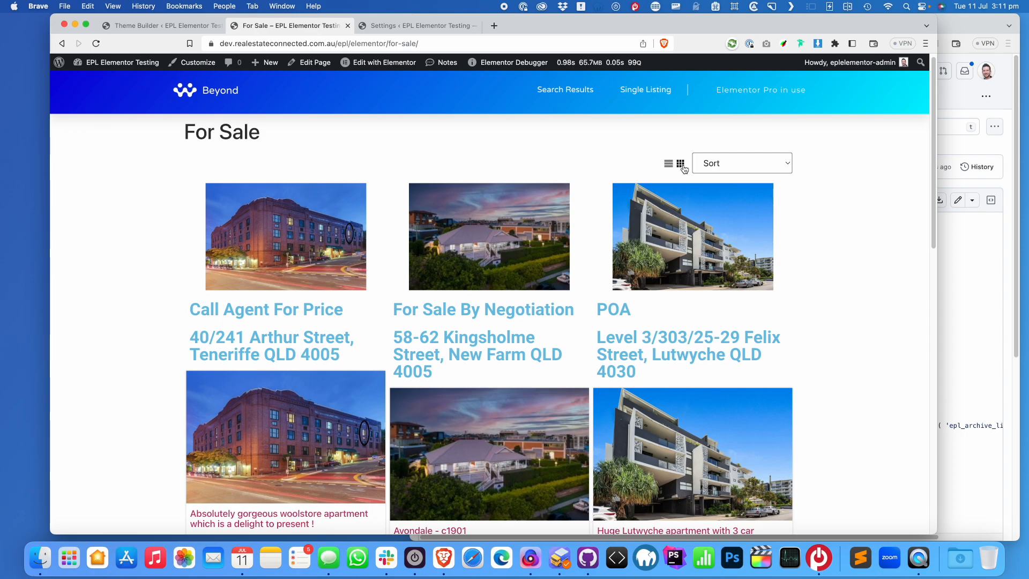
{"action": "left_click", "coordinate": [670, 164]}
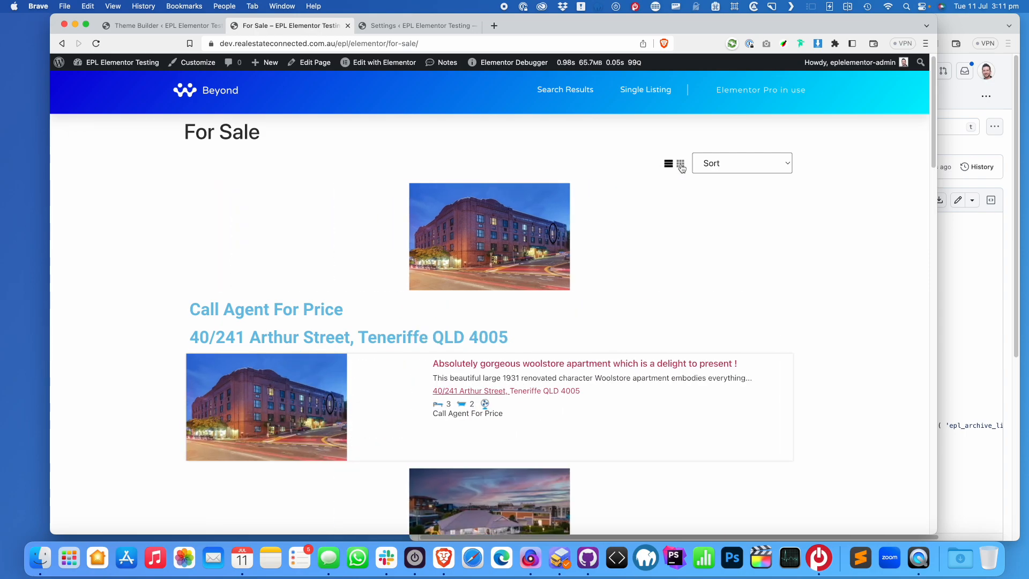
{"action": "left_click", "coordinate": [681, 167]}
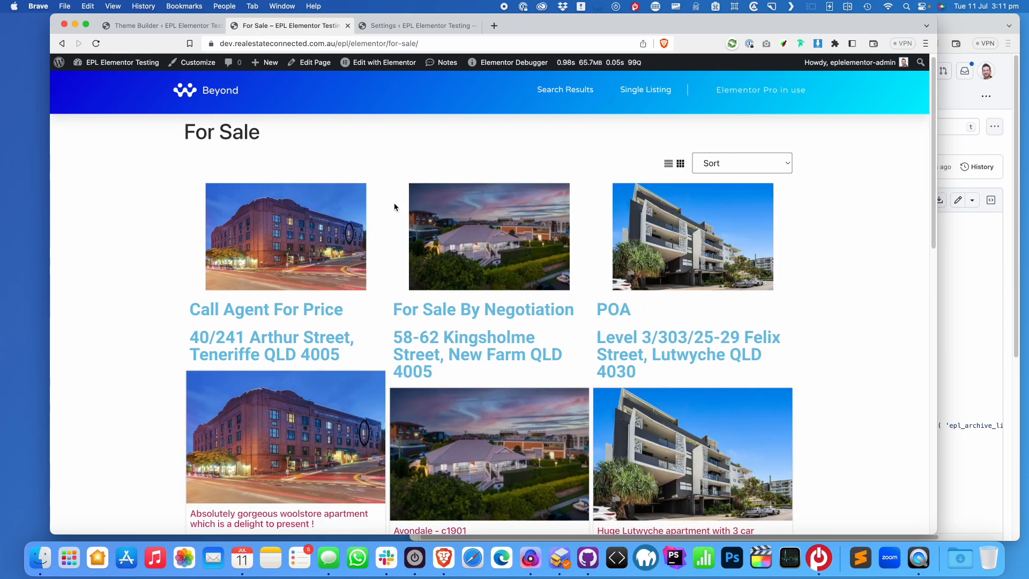
Check the post_class names on line 20 of the GitHub template, then return to the grid
{"action": "left_click", "coordinate": [988, 286]}
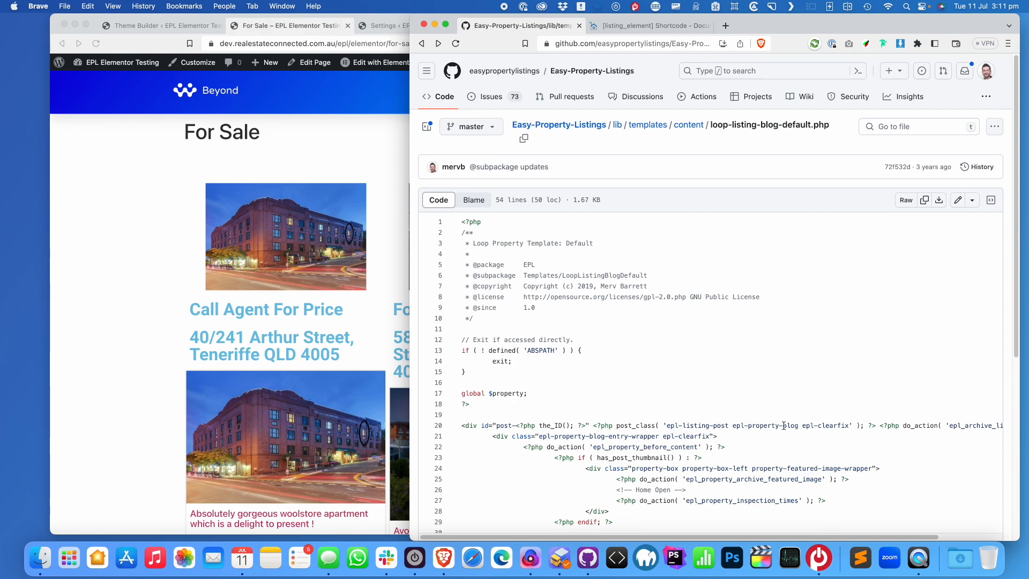
{"action": "left_click_drag", "start_coordinate": [851, 427], "coordinate": [675, 426]}
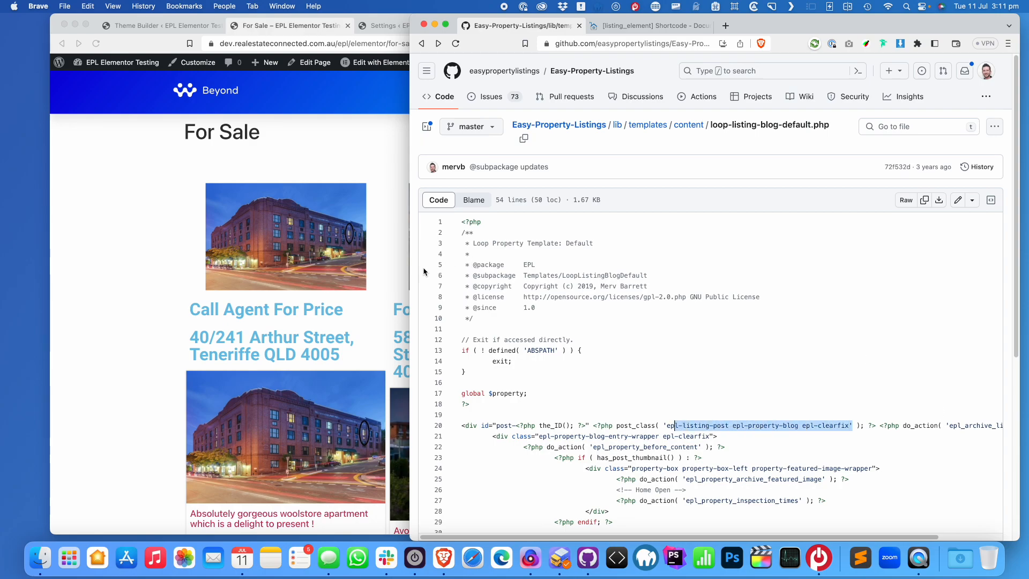
{"action": "left_click", "coordinate": [180, 259]}
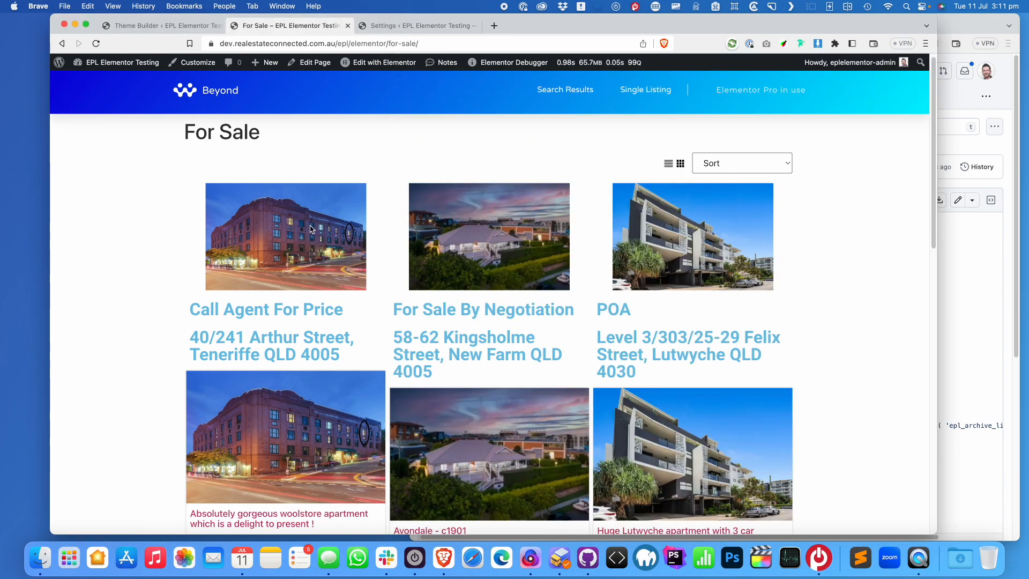
Inspect the first listing image's markup in Brave DevTools
{"action": "right_click", "coordinate": [286, 228]}
{"action": "left_click", "coordinate": [325, 361]}
{"action": "scroll", "coordinate": [740, 168], "scroll_direction": "up", "scroll_amount": 3}
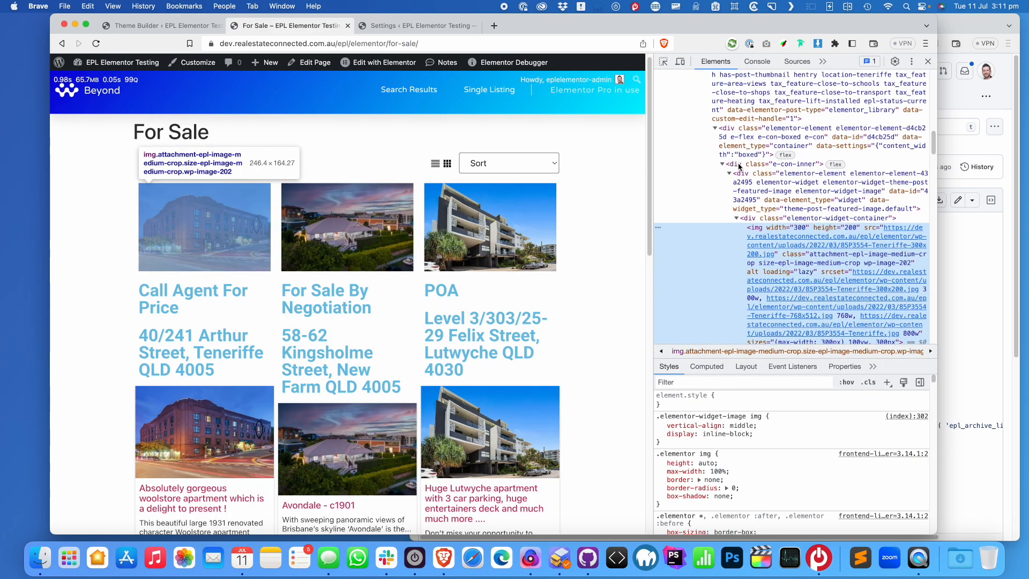
{"action": "scroll", "coordinate": [804, 300], "scroll_direction": "down", "scroll_amount": 2}
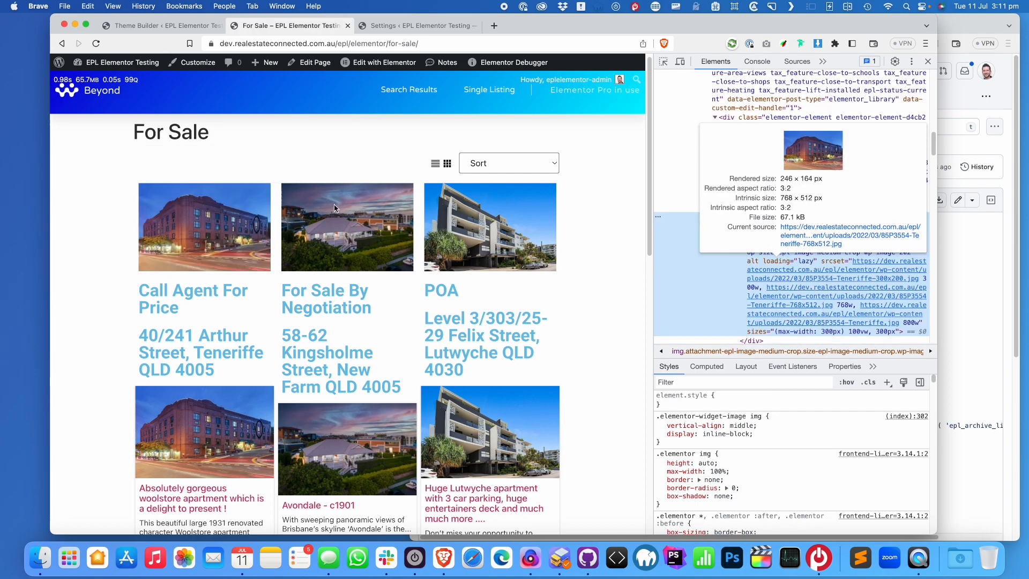
{"action": "scroll", "coordinate": [278, 259], "scroll_direction": "down", "scroll_amount": 5}
Inspect the Woolstore listing, select the post-201 div and highlight its epl-listing-grid-view class
{"action": "right_click", "coordinate": [194, 190]}
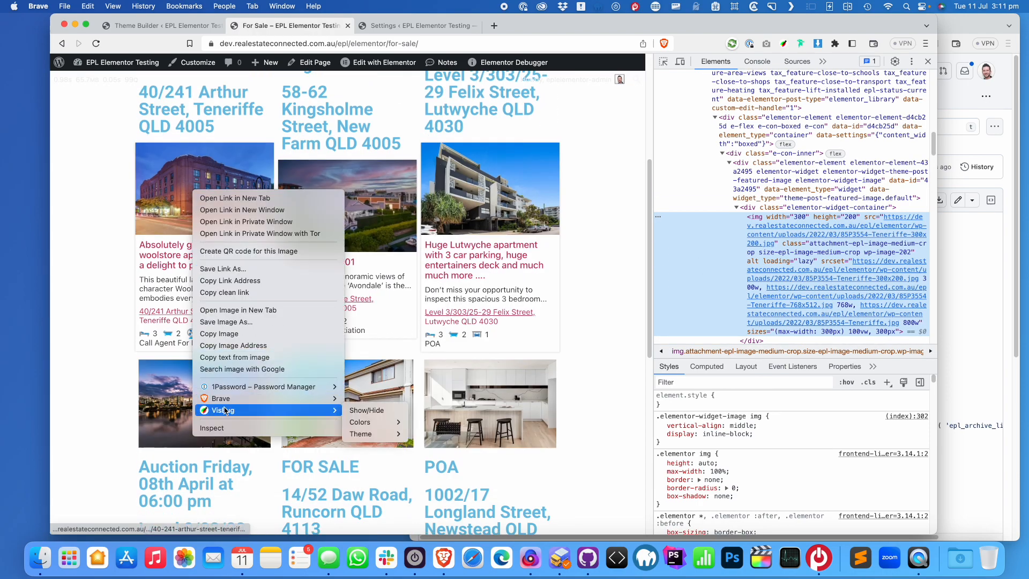
{"action": "left_click", "coordinate": [224, 428]}
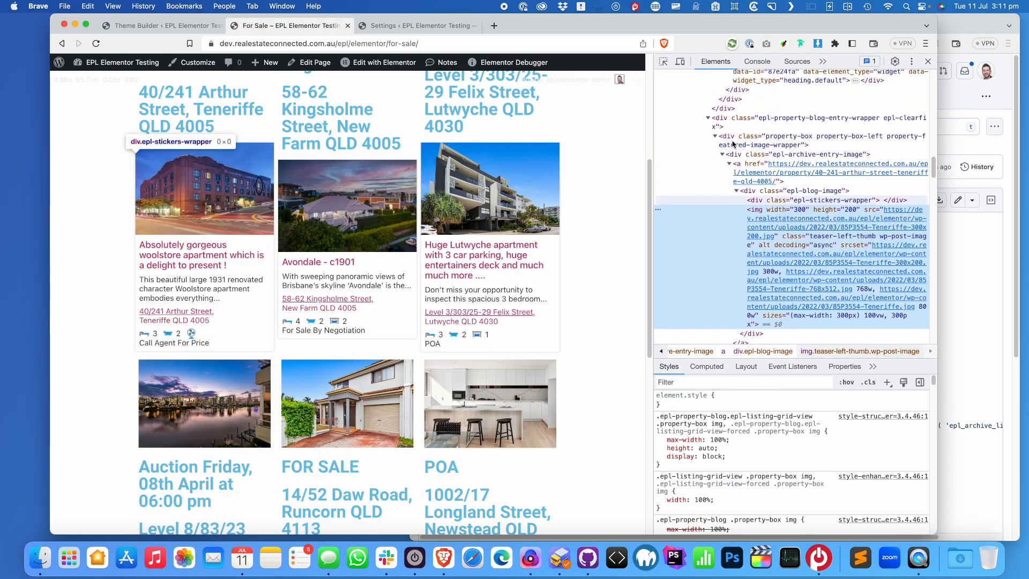
{"action": "scroll", "coordinate": [773, 152], "scroll_direction": "up", "scroll_amount": 1}
{"action": "scroll", "coordinate": [804, 214], "scroll_direction": "up", "scroll_amount": 3}
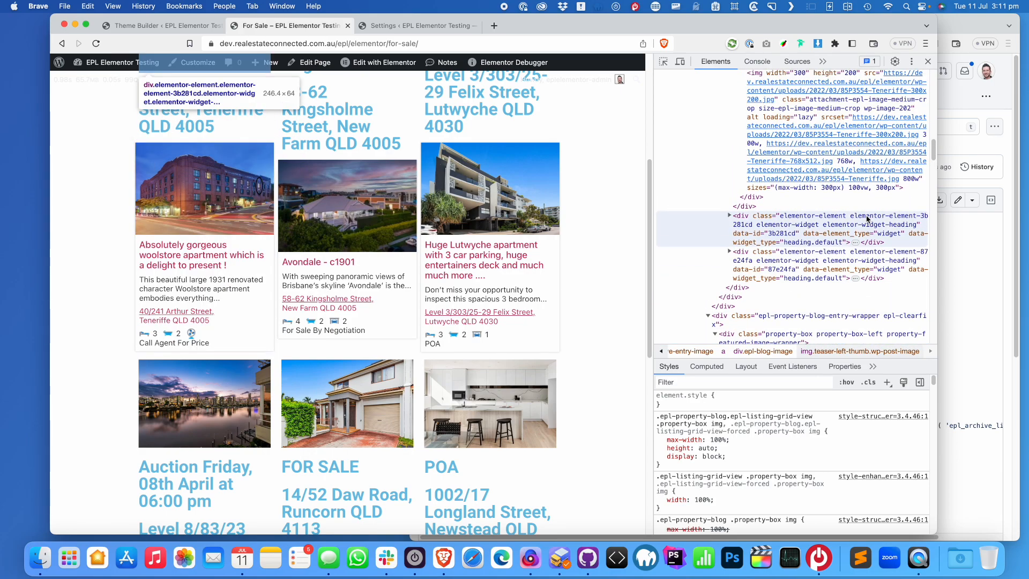
{"action": "scroll", "coordinate": [842, 315], "scroll_direction": "up", "scroll_amount": 3}
{"action": "mouse_move", "coordinate": [840, 251]}
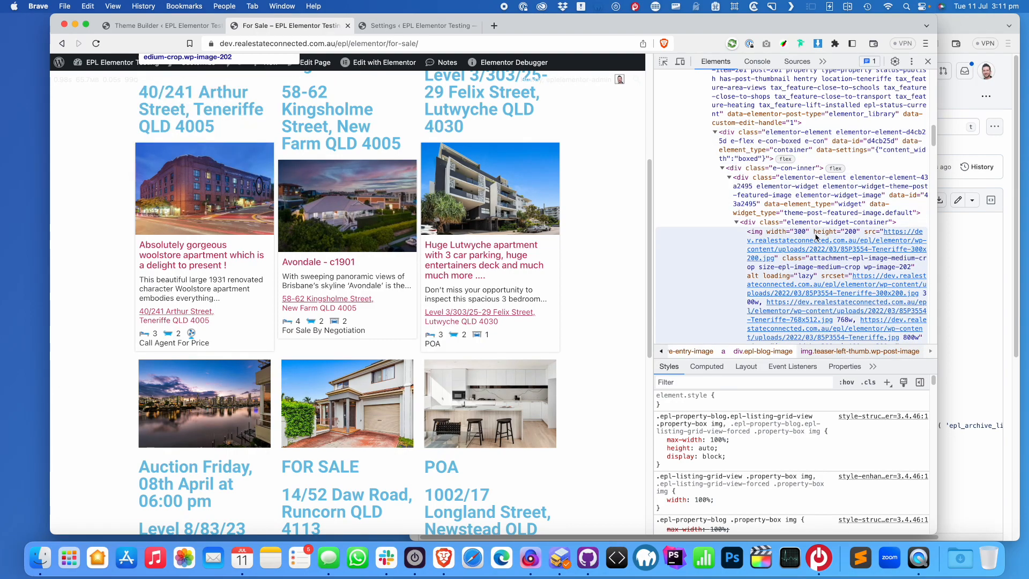
{"action": "scroll", "coordinate": [825, 177], "scroll_direction": "up", "scroll_amount": 3}
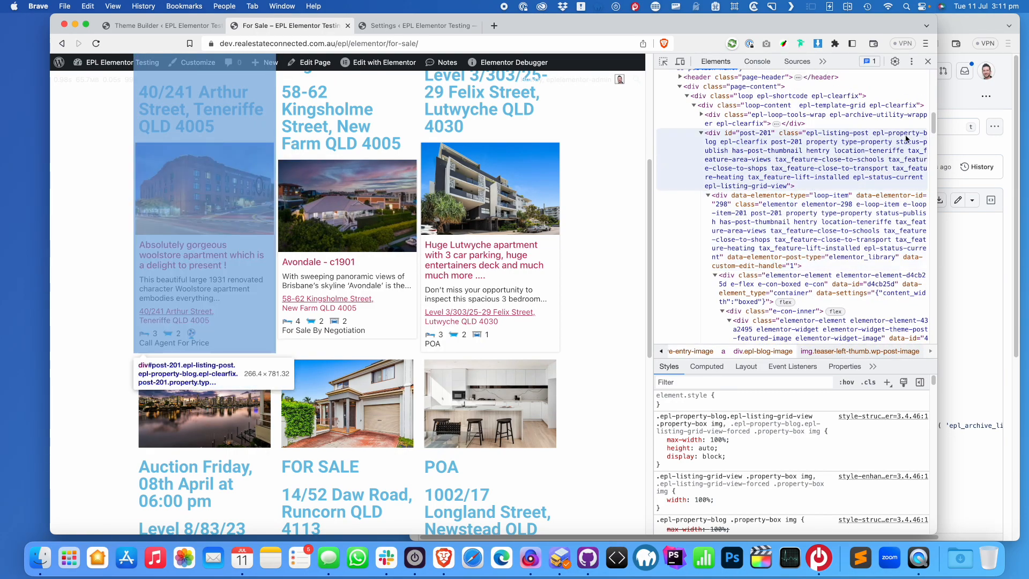
{"action": "left_click", "coordinate": [730, 186]}
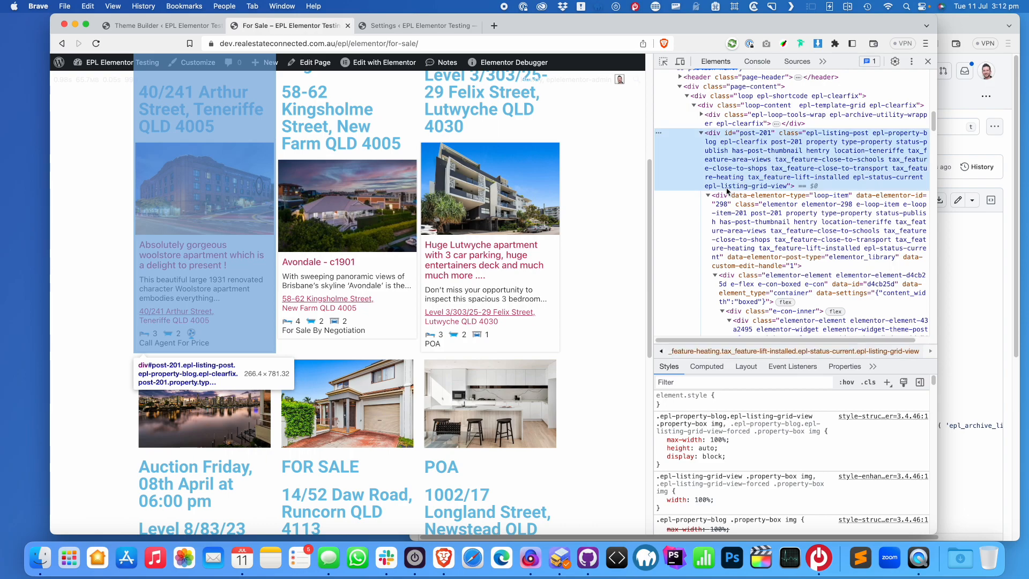
{"action": "left_click_drag", "start_coordinate": [787, 187], "coordinate": [704, 187]}
{"action": "key", "text": "super+c"}
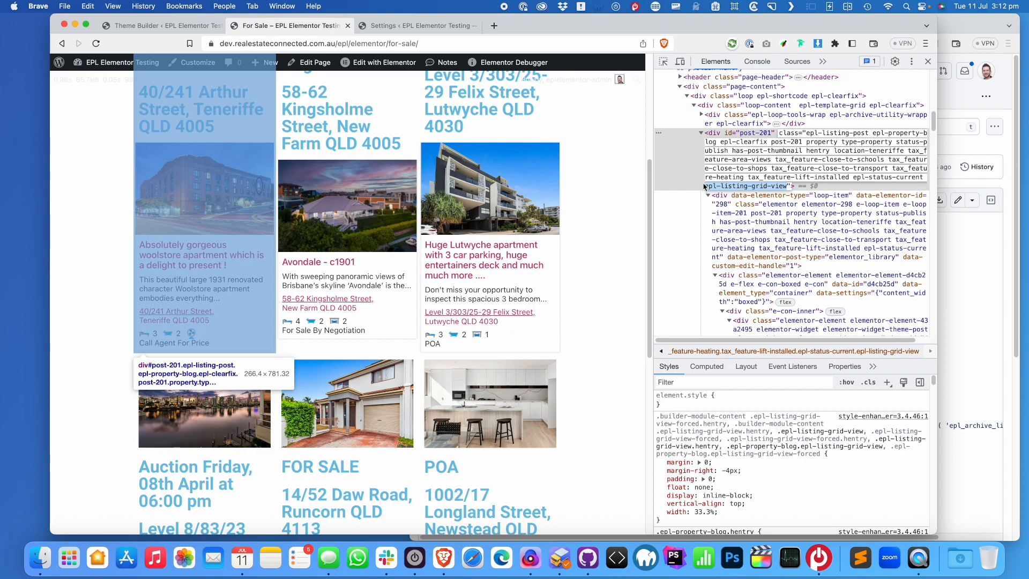
Add 'epl-listing-grid-view-forced' before epl-clearfix in the line 20 post_class list
{"action": "left_click", "coordinate": [559, 558]}
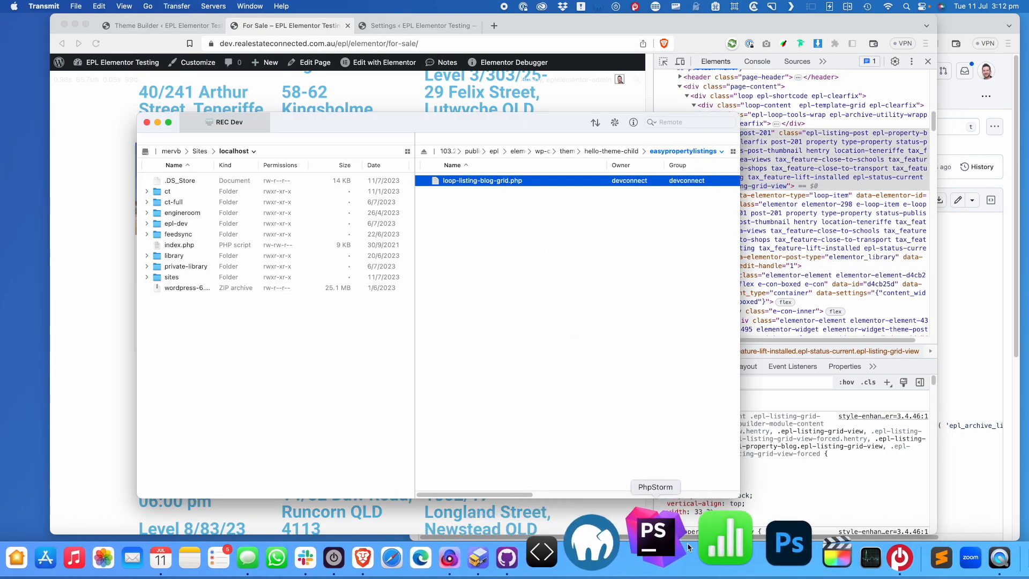
{"action": "left_click", "coordinate": [536, 532]}
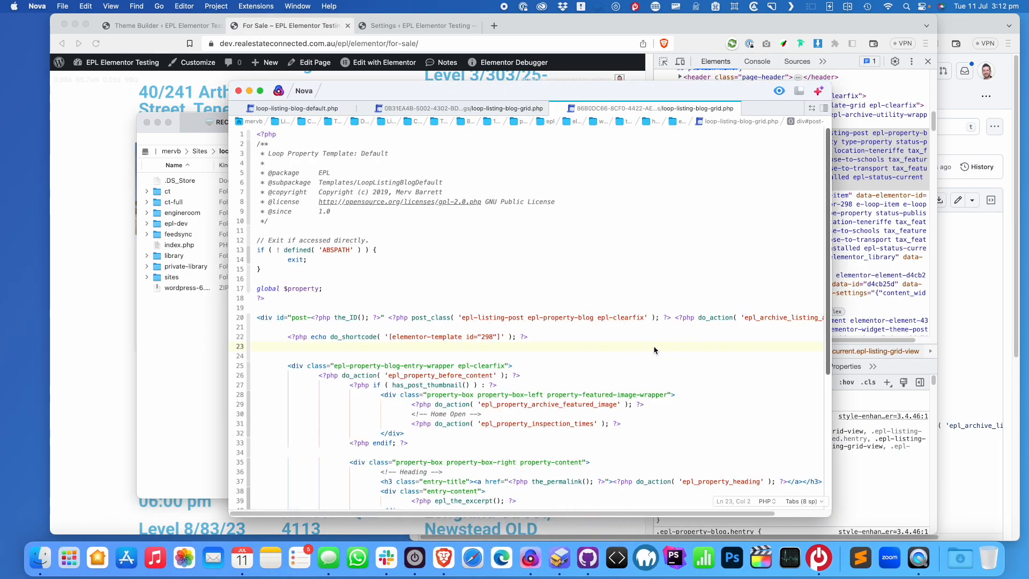
{"action": "left_click", "coordinate": [598, 318]}
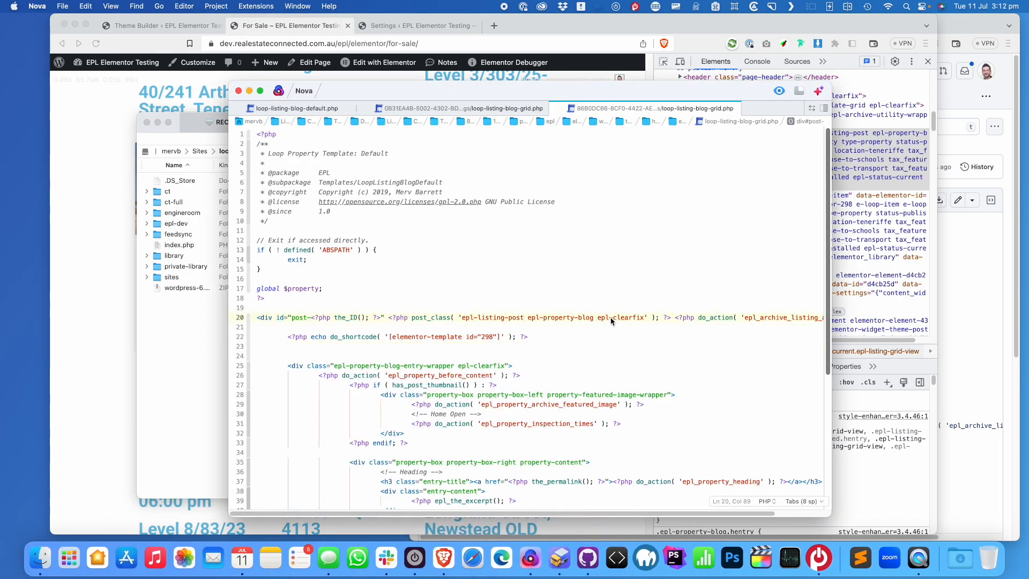
{"action": "key", "text": "super+v"}
{"action": "type", "text": "-forced"}
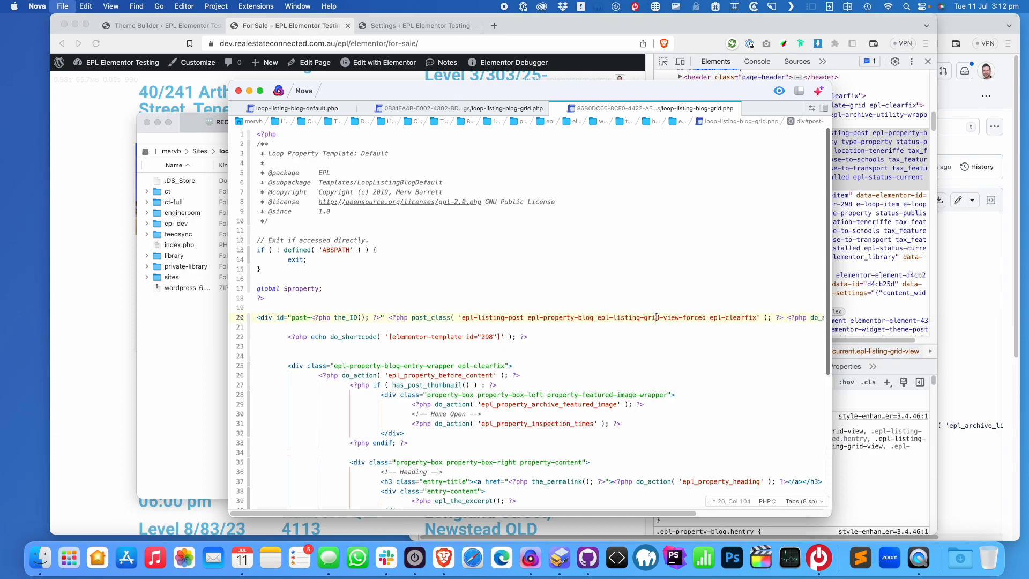
{"action": "left_click", "coordinate": [82, 134]}
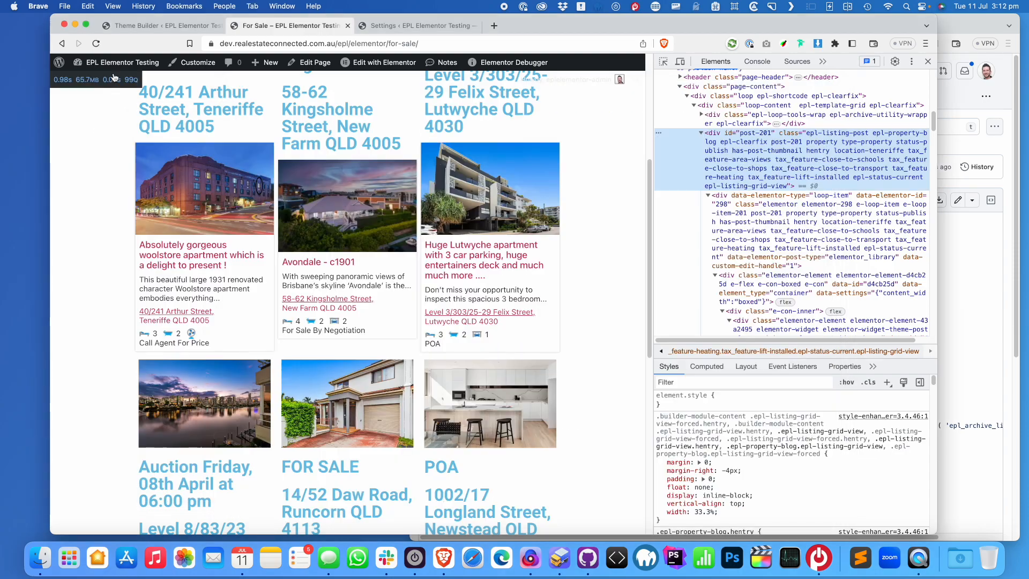
Reload the For Sale page and pick list view, checking listings remain three columns
{"action": "left_click", "coordinate": [99, 45]}
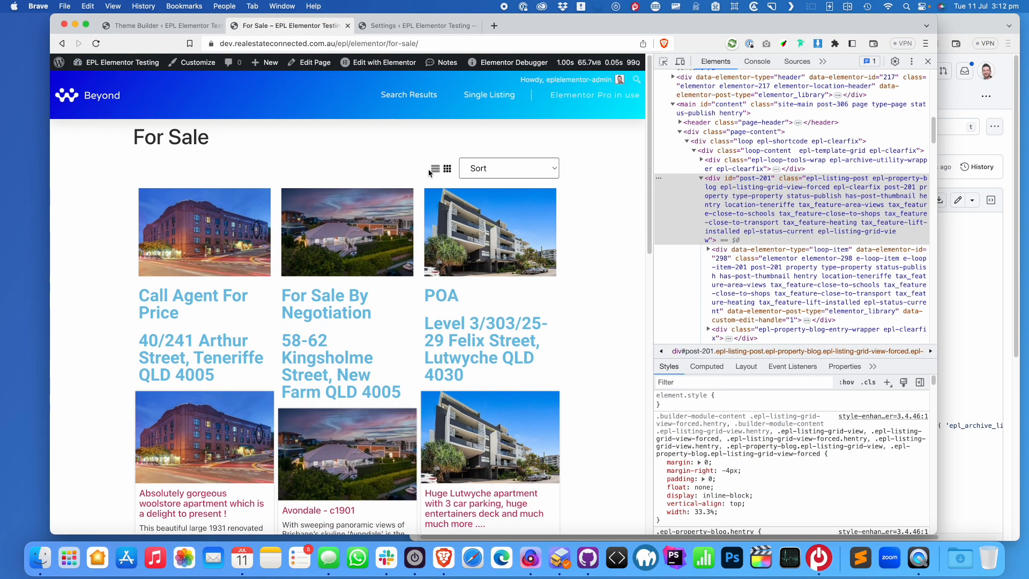
{"action": "left_click", "coordinate": [435, 169]}
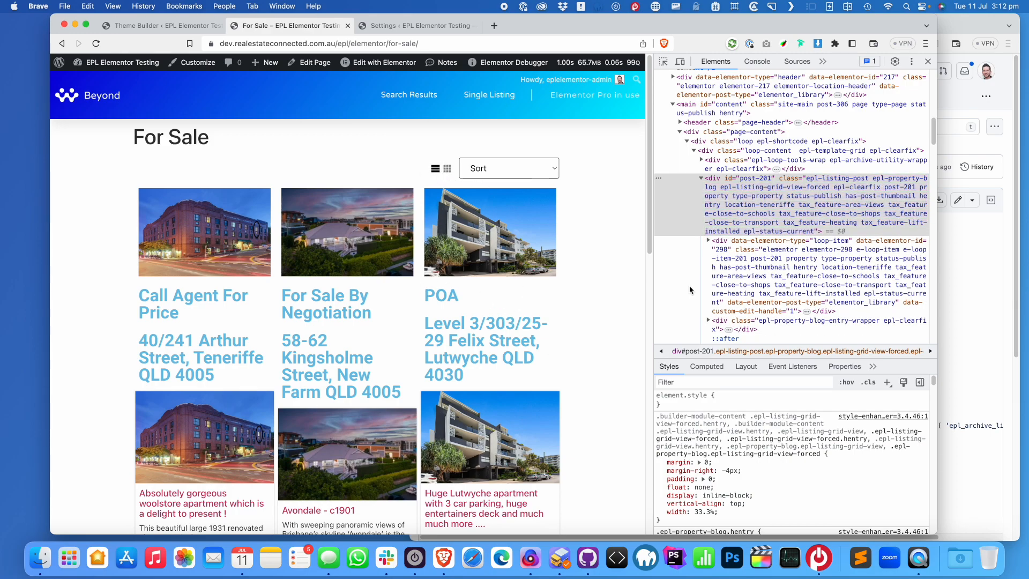
{"action": "scroll", "coordinate": [412, 287], "scroll_direction": "down", "scroll_amount": 3}
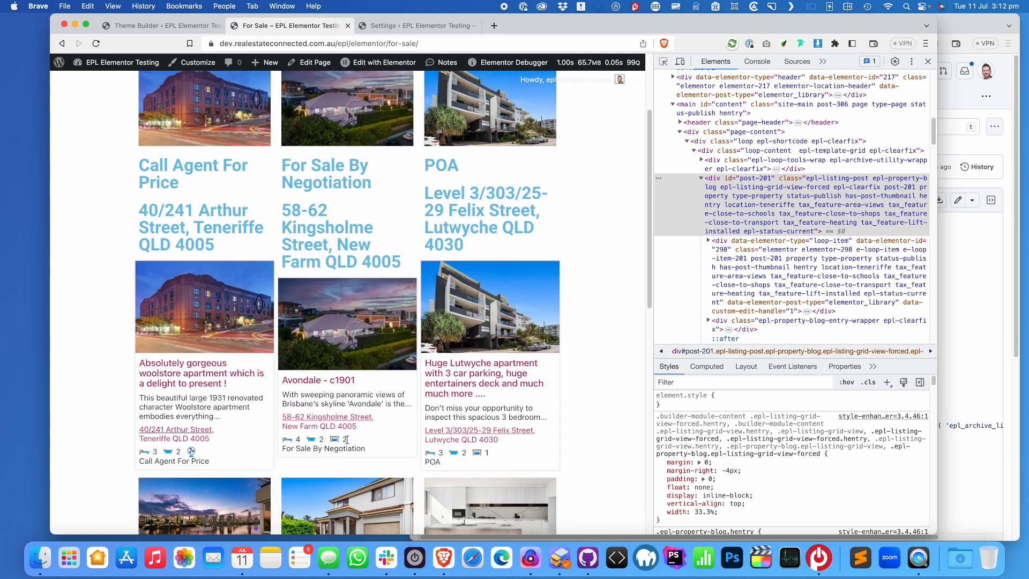
Delete the old listing markup on lines 25–57 and the extra blank lines
{"action": "left_click", "coordinate": [537, 547]}
{"action": "left_click", "coordinate": [304, 363]}
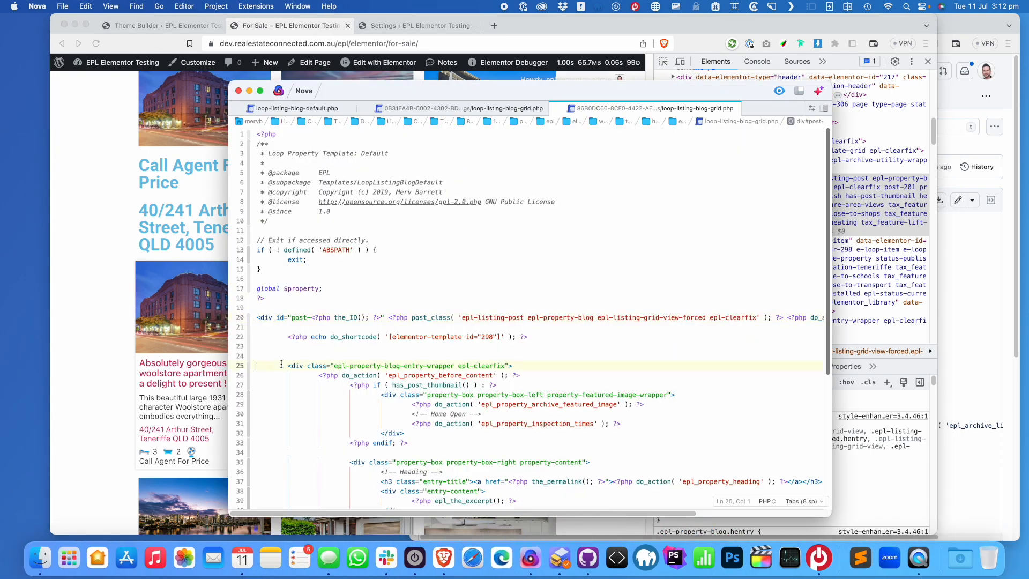
{"action": "scroll", "coordinate": [317, 418], "scroll_direction": "down", "scroll_amount": 5}
{"action": "left_click", "coordinate": [333, 472], "text": "shift"}
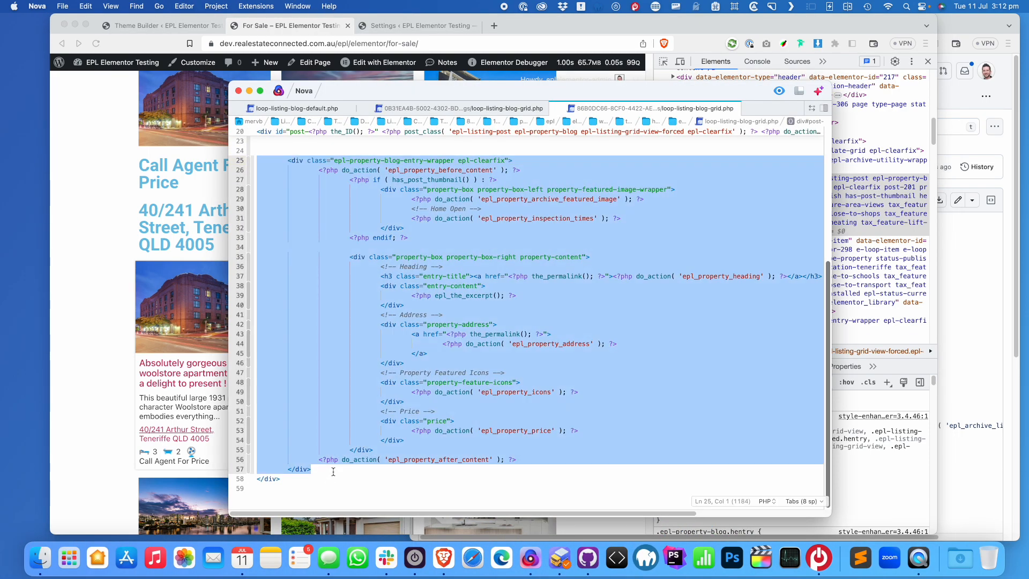
{"action": "key", "text": "BackSpace"}
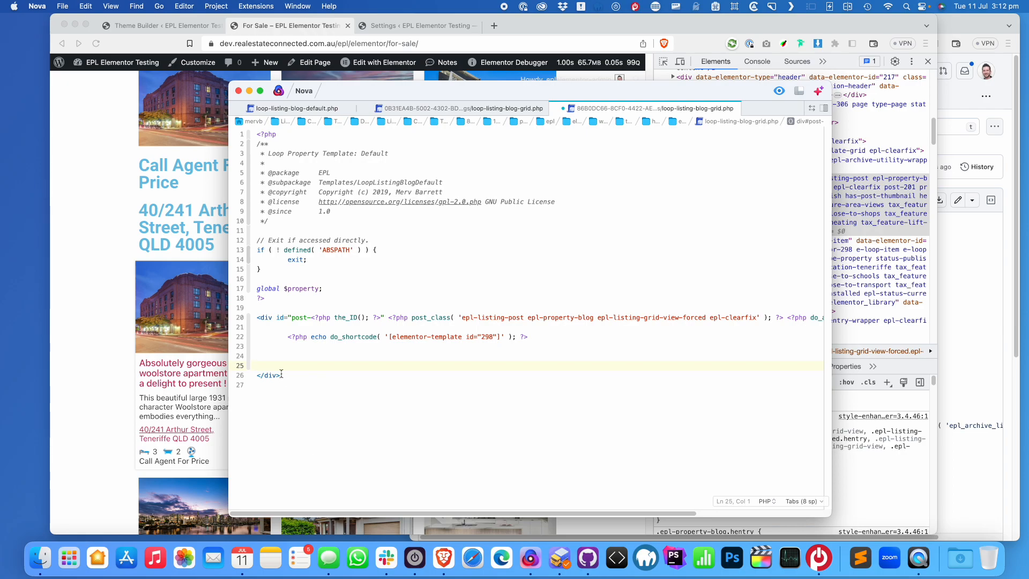
{"action": "key", "text": "BackSpace"}
{"action": "key", "text": "BackSpace"}
{"action": "key", "text": "BackSpace"}
{"action": "key", "text": "Return"}
{"action": "key", "text": "BackSpace"}
{"action": "key", "text": "BackSpace"}
Remove the closing </div> and wrapper div line, leaving only the shortcode echo, then reload
{"action": "scroll", "coordinate": [409, 340], "scroll_direction": "left", "scroll_amount": 5}
{"action": "left_click", "coordinate": [387, 338]}
{"action": "key", "text": "BackSpace"}
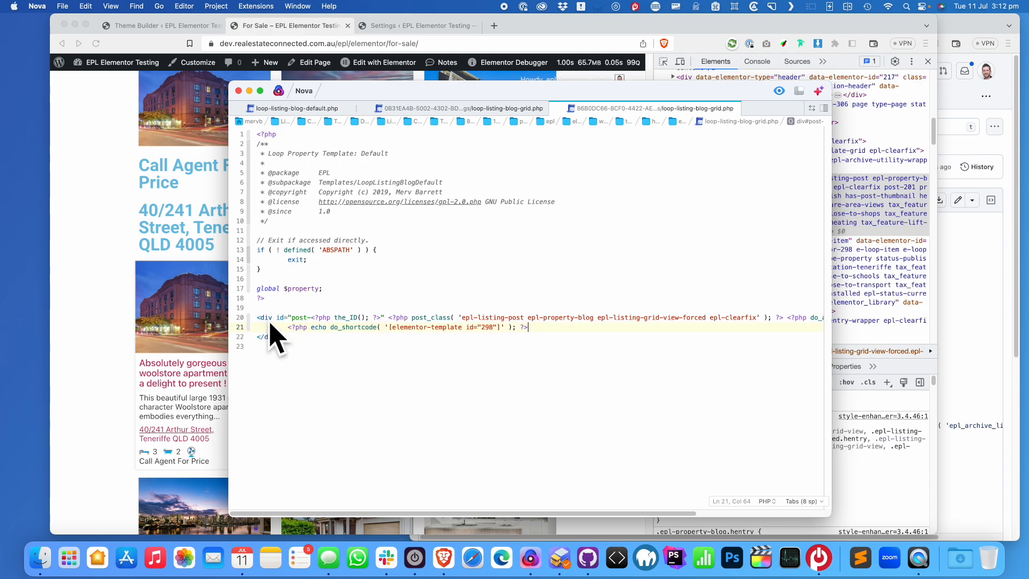
{"action": "left_click_drag", "start_coordinate": [288, 337], "coordinate": [257, 337]}
{"action": "key", "text": "BackSpace"}
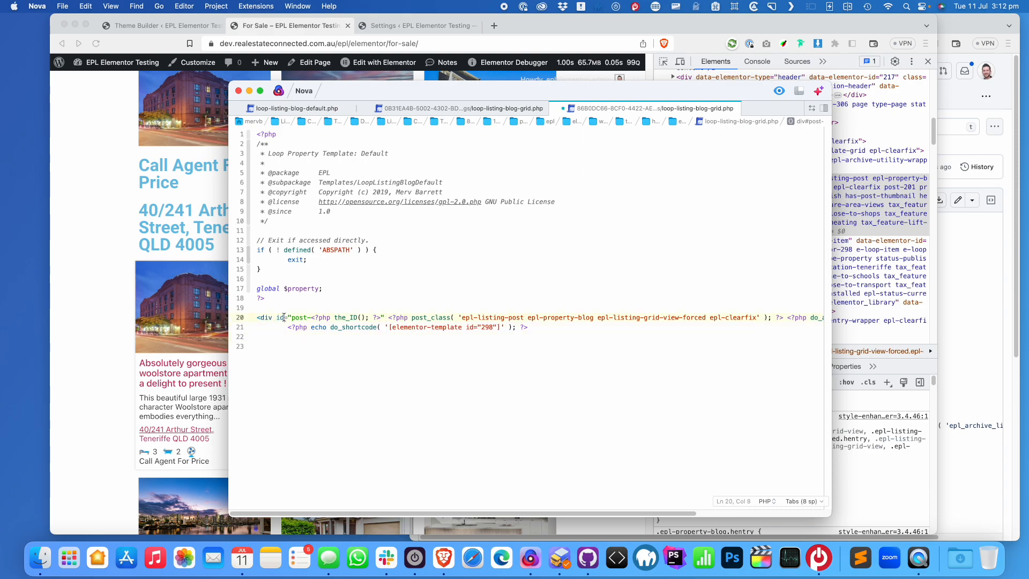
{"action": "triple_click", "coordinate": [284, 317]}
{"action": "key", "text": "BackSpace"}
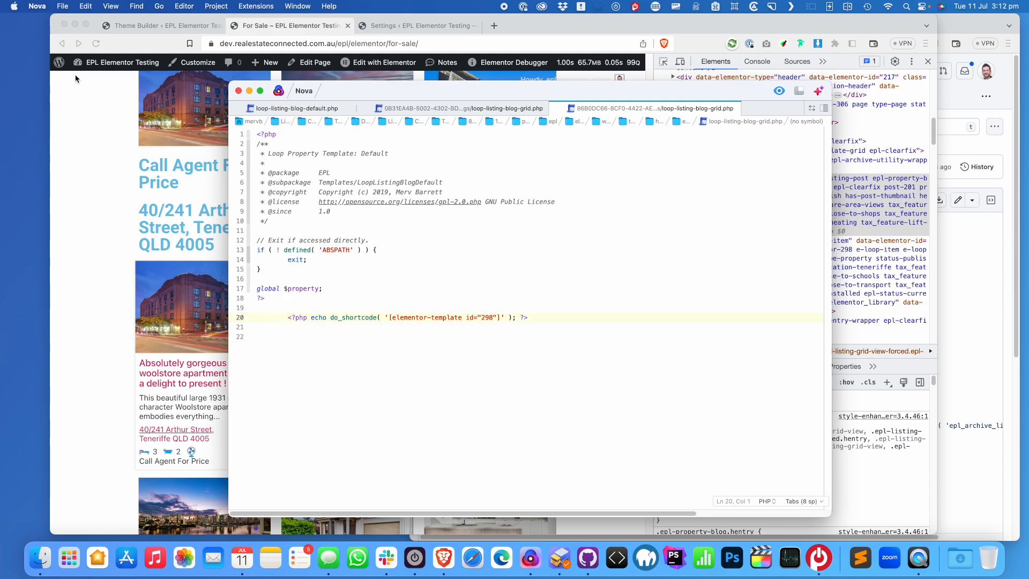
{"action": "left_click", "coordinate": [96, 42]}
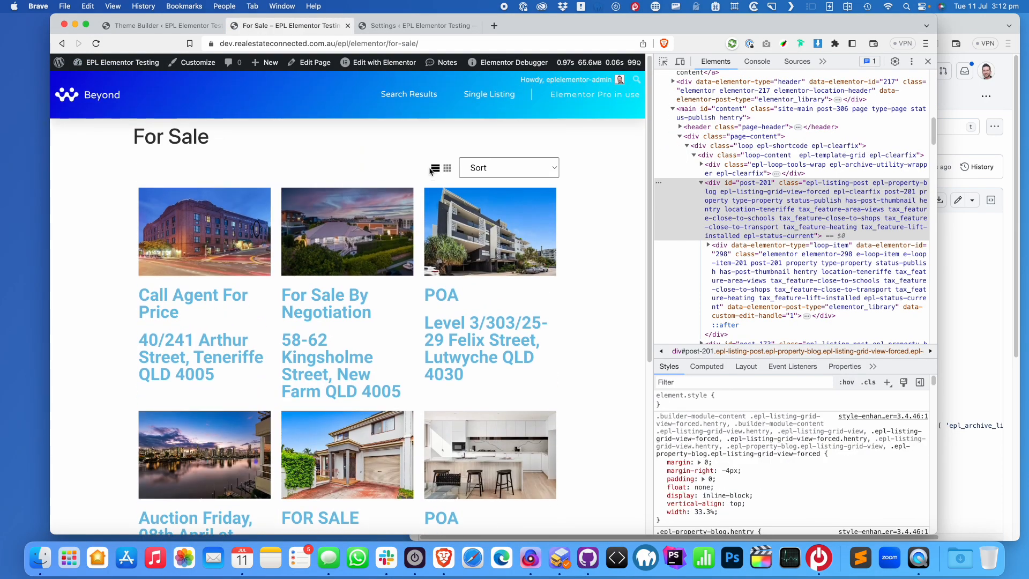
Reload For Sale to see full-width listings stacked one per row, then return to Nova
{"action": "left_click", "coordinate": [447, 171]}
{"action": "left_click", "coordinate": [95, 43]}
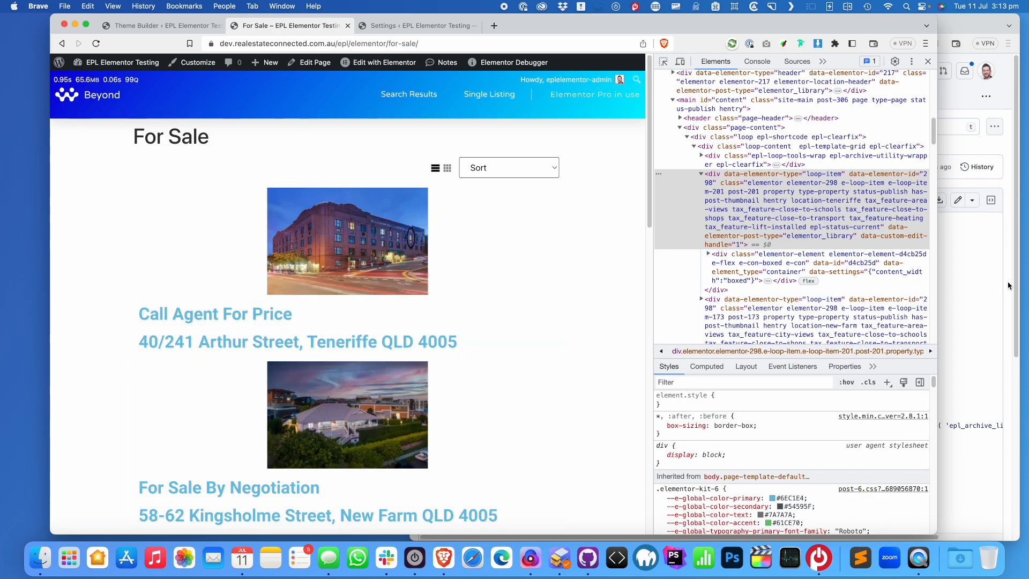
{"action": "left_click", "coordinate": [965, 314]}
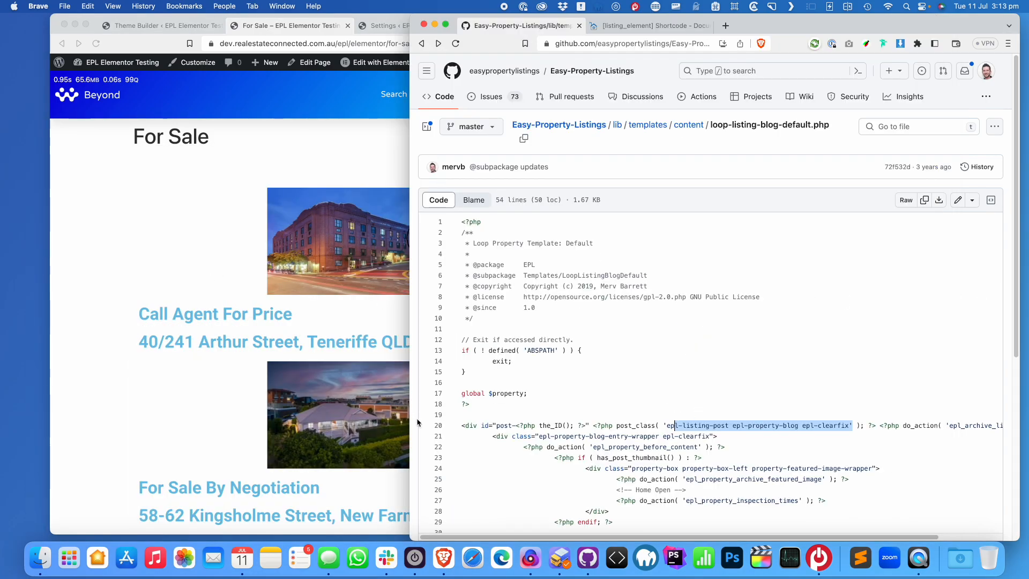
{"action": "left_click", "coordinate": [530, 558]}
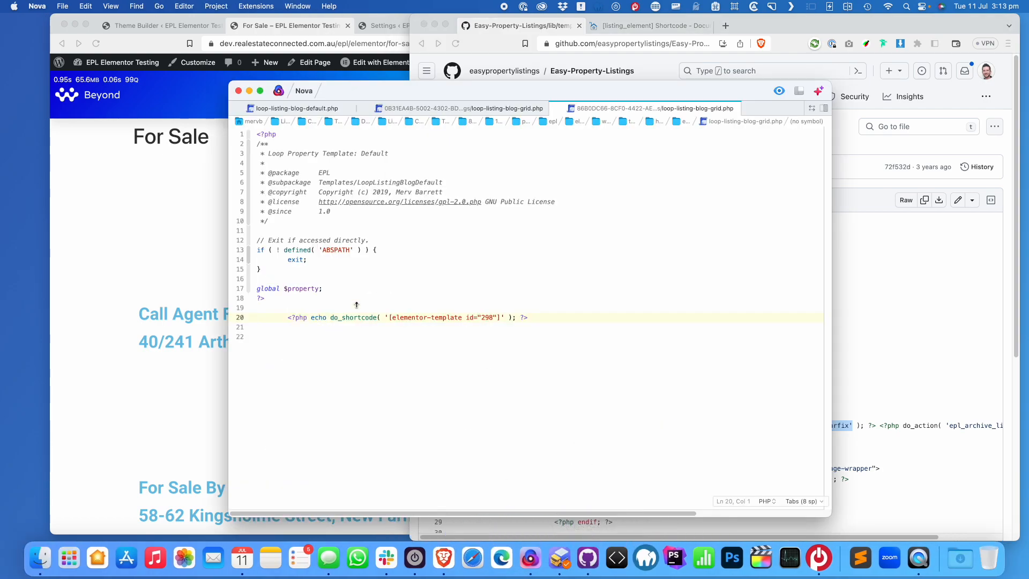
Undo to restore the wrapper div and closing tag, then reload the For Sale page
{"action": "key", "text": "super+z"}
{"action": "key", "text": "super+z"}
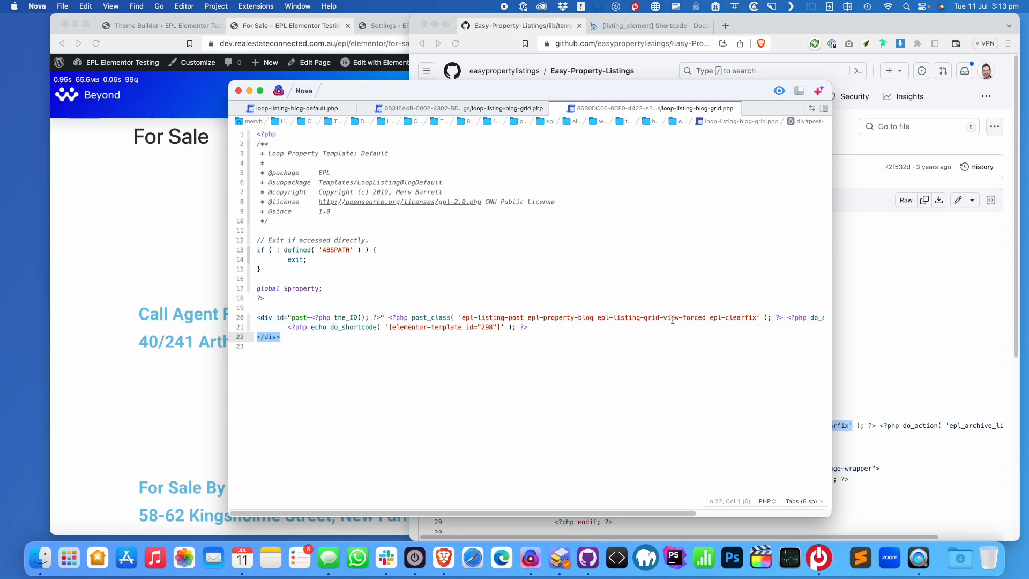
{"action": "left_click", "coordinate": [96, 44]}
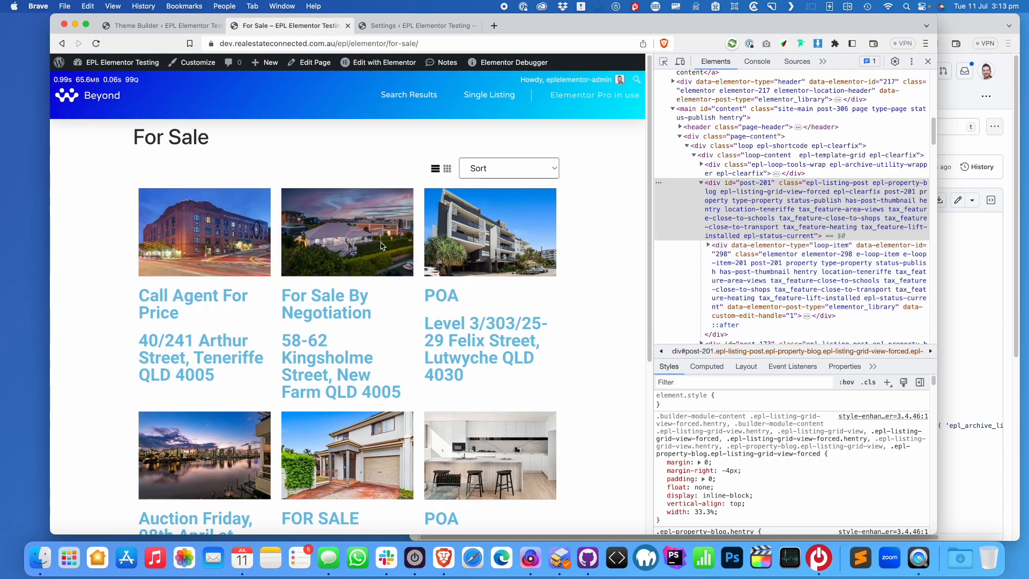
Close DevTools and load the /property/ archive, which still shows the list layout
{"action": "left_click", "coordinate": [923, 69]}
{"action": "scroll", "coordinate": [479, 210], "scroll_direction": "down", "scroll_amount": 4}
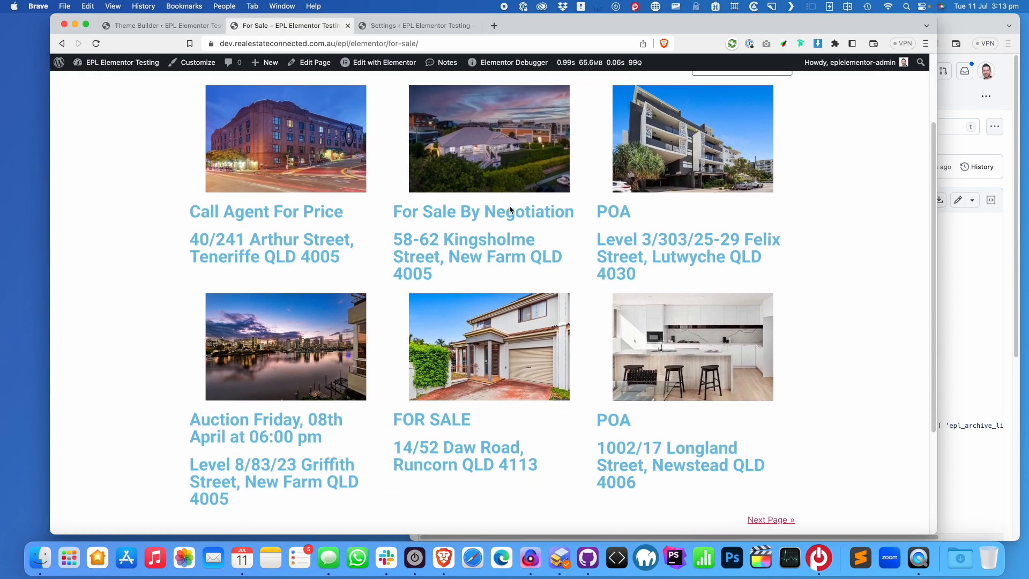
{"action": "scroll", "coordinate": [586, 262], "scroll_direction": "up", "scroll_amount": 3}
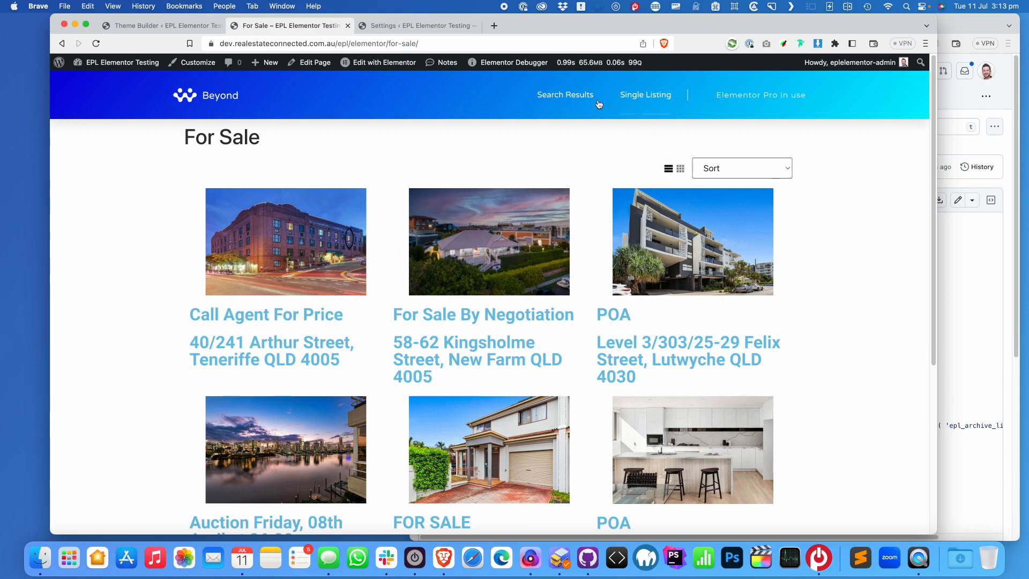
{"action": "double_click", "coordinate": [388, 45]}
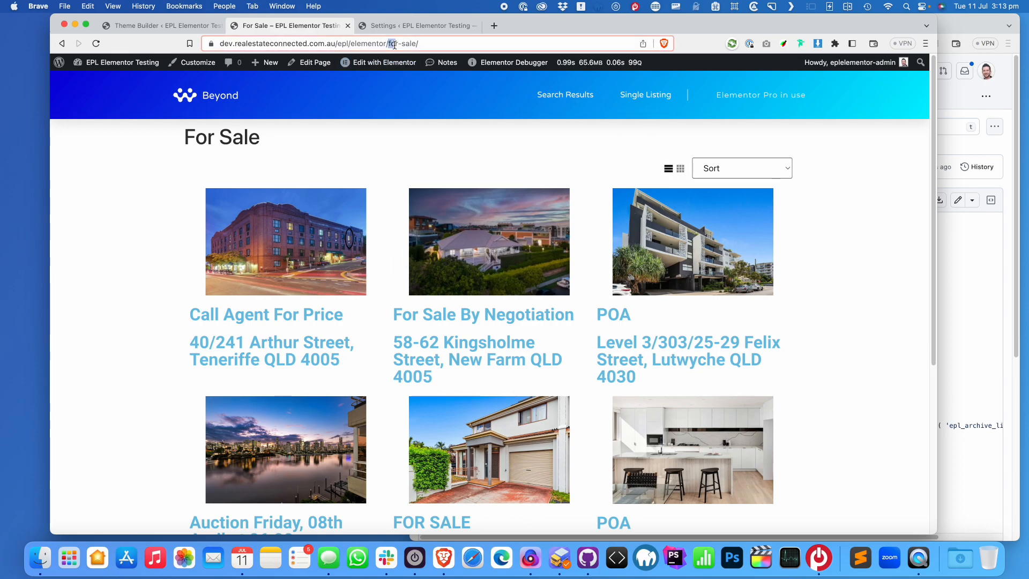
{"action": "mouse_move", "coordinate": [624, 69]}
{"action": "type", "text": "property/"}
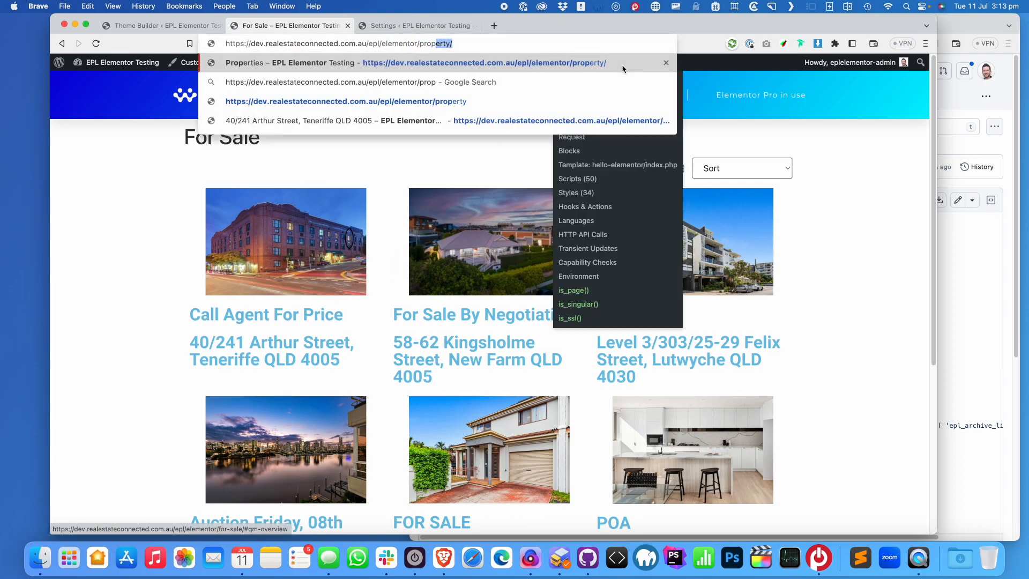
{"action": "key", "text": "Return"}
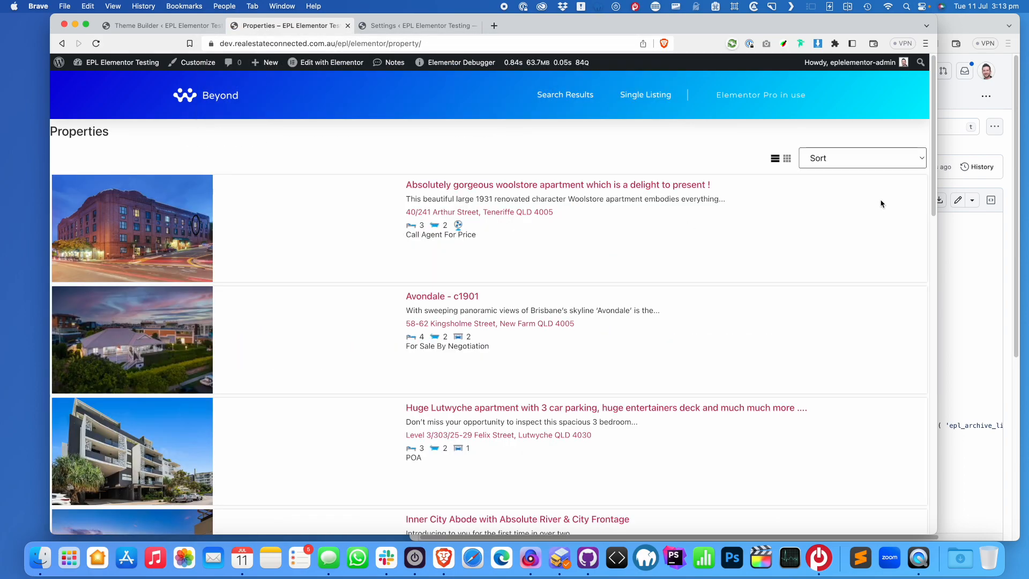
{"action": "left_click", "coordinate": [983, 284]}
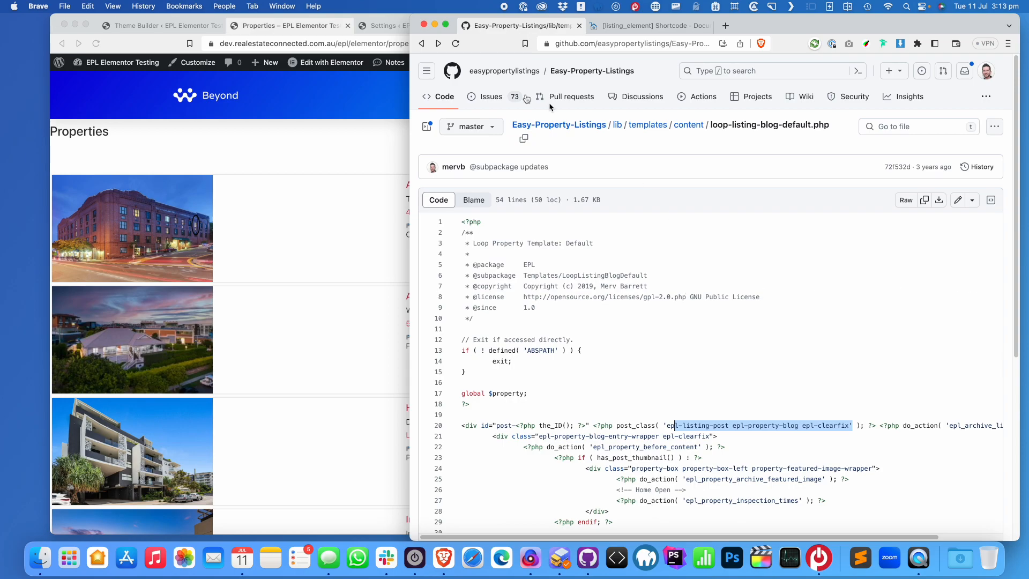
Duplicate loop-listing-blog-grid.php in Transmit as loop-listing-blog-default.php and reload Properties
{"action": "left_click", "coordinate": [560, 557]}
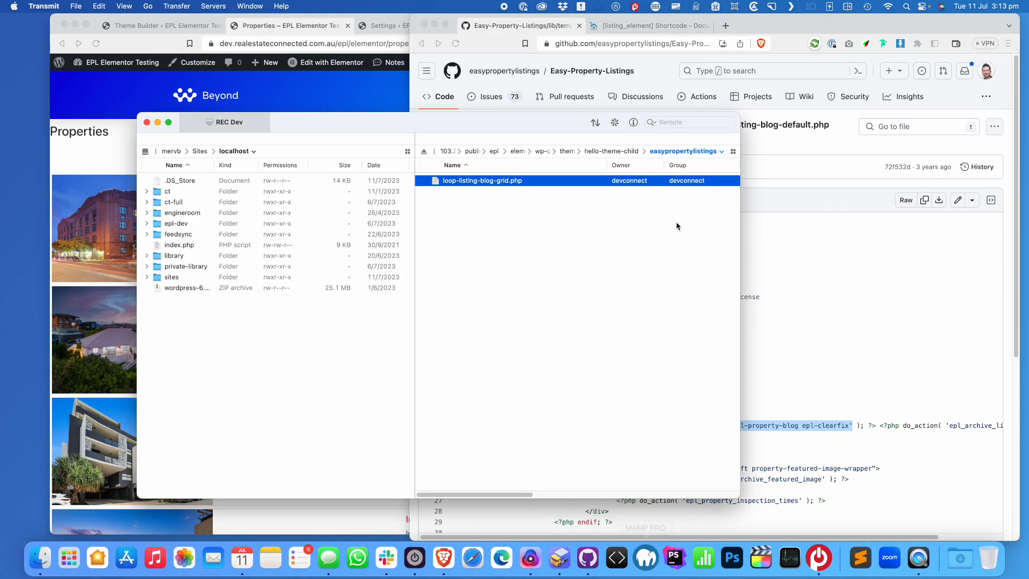
{"action": "right_click", "coordinate": [496, 183]}
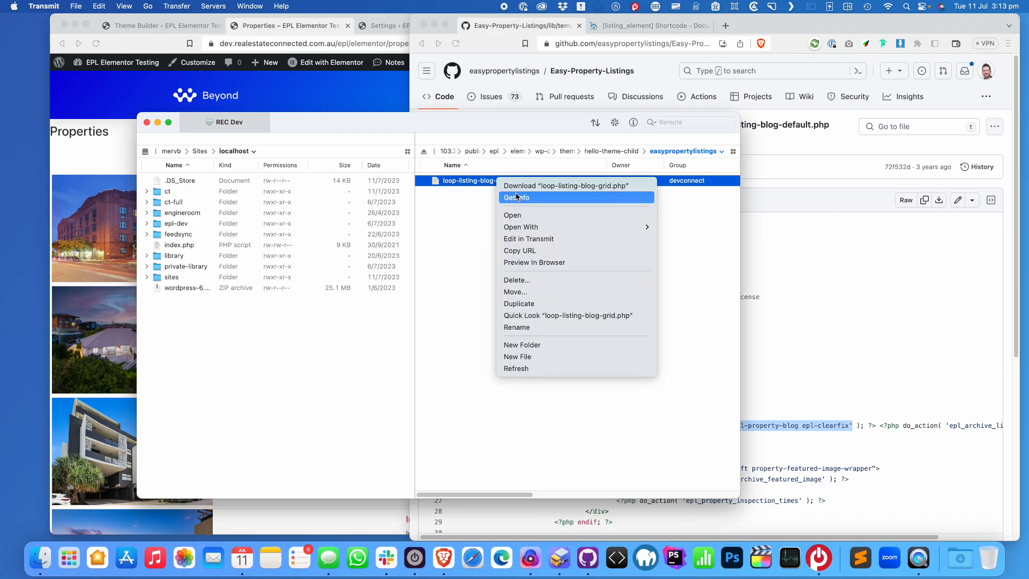
{"action": "left_click", "coordinate": [554, 303]}
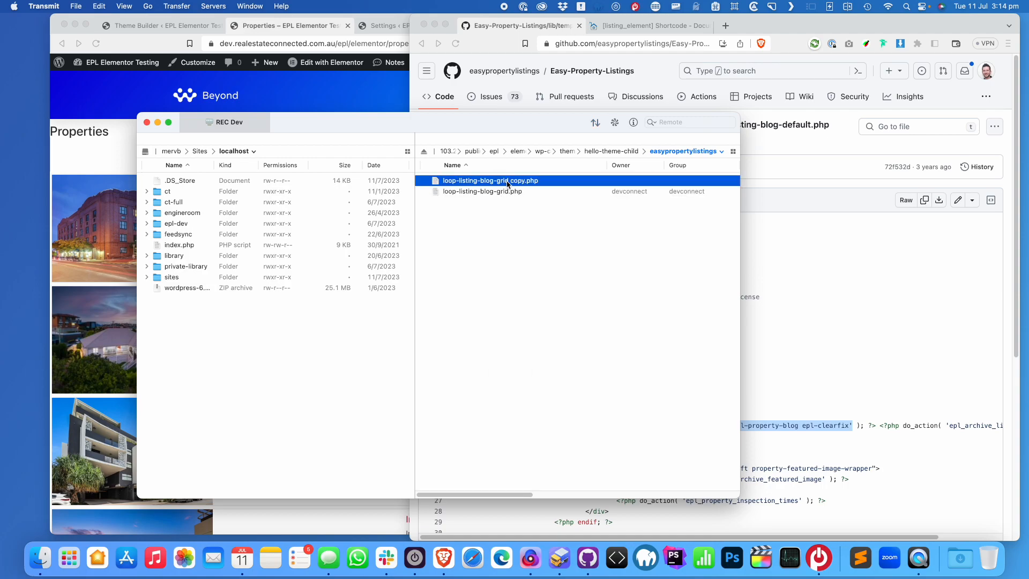
{"action": "left_click", "coordinate": [507, 182]}
{"action": "left_click", "coordinate": [503, 181]}
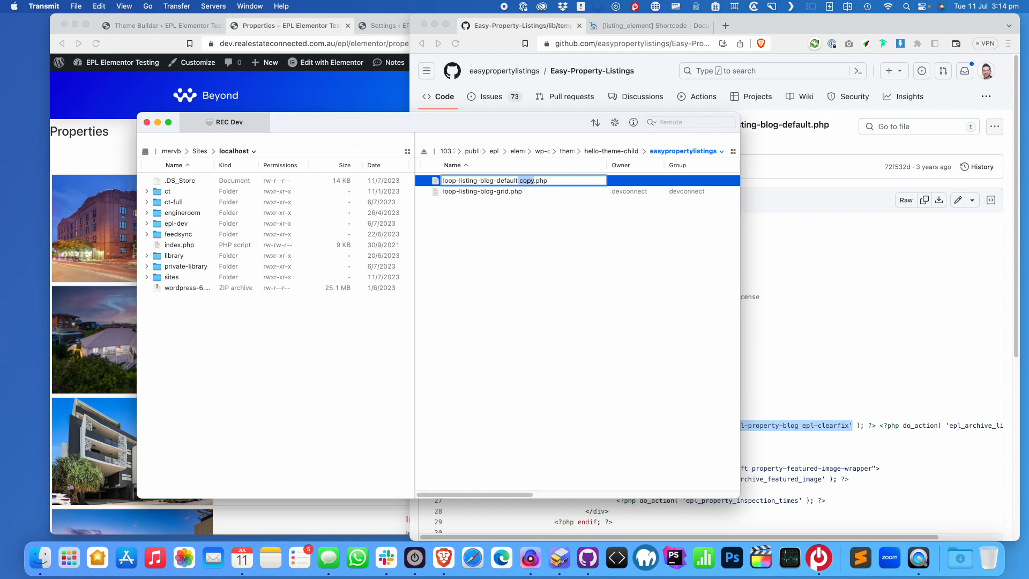
{"action": "key", "text": "BackSpace"}
{"action": "key", "text": "Return"}
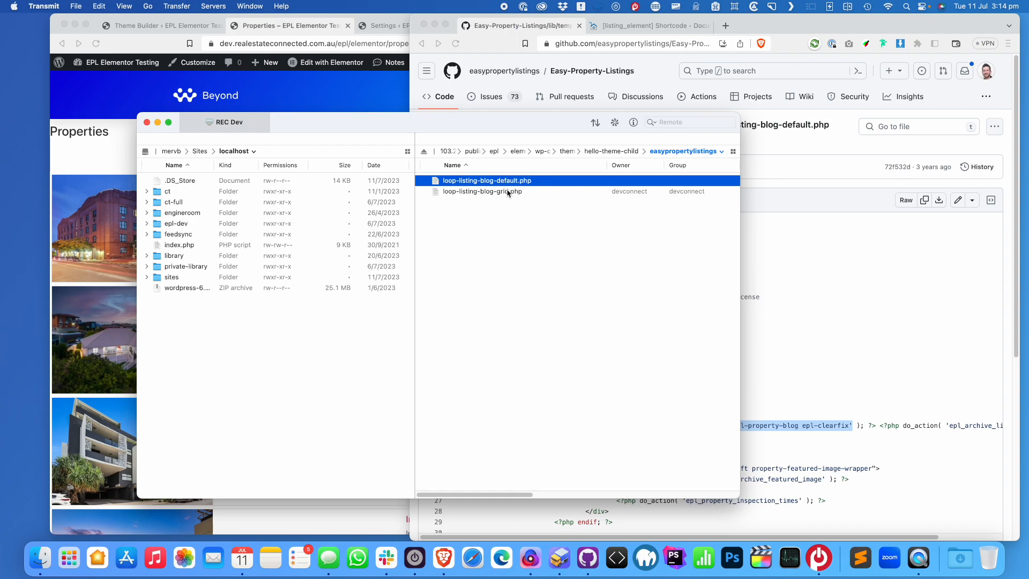
{"action": "left_click", "coordinate": [96, 43]}
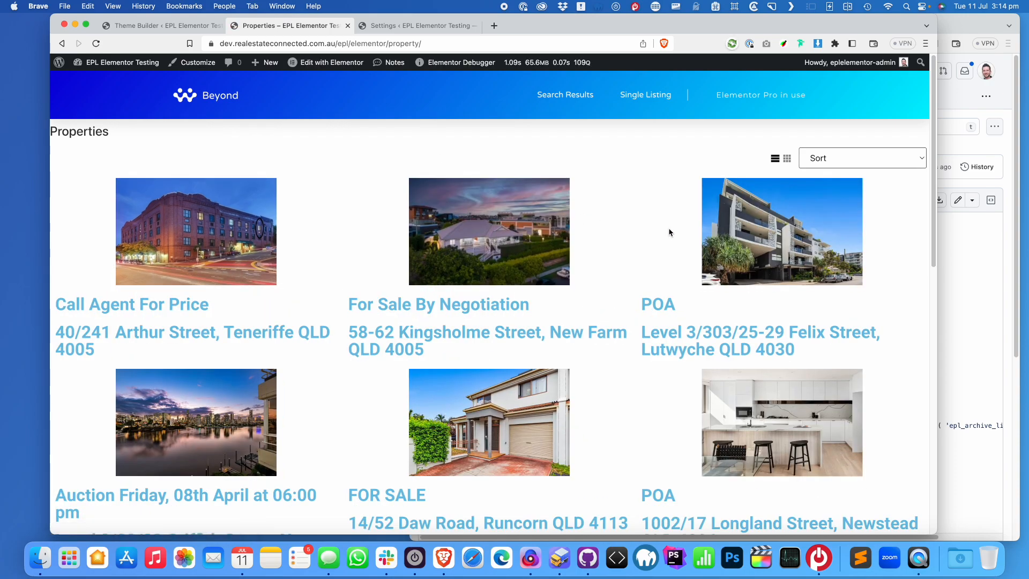
Check the Properties three-column grid at a wider window, then open the EPL Card template in Elementor
{"action": "left_click_drag", "start_coordinate": [912, 230], "coordinate": [1000, 230]}
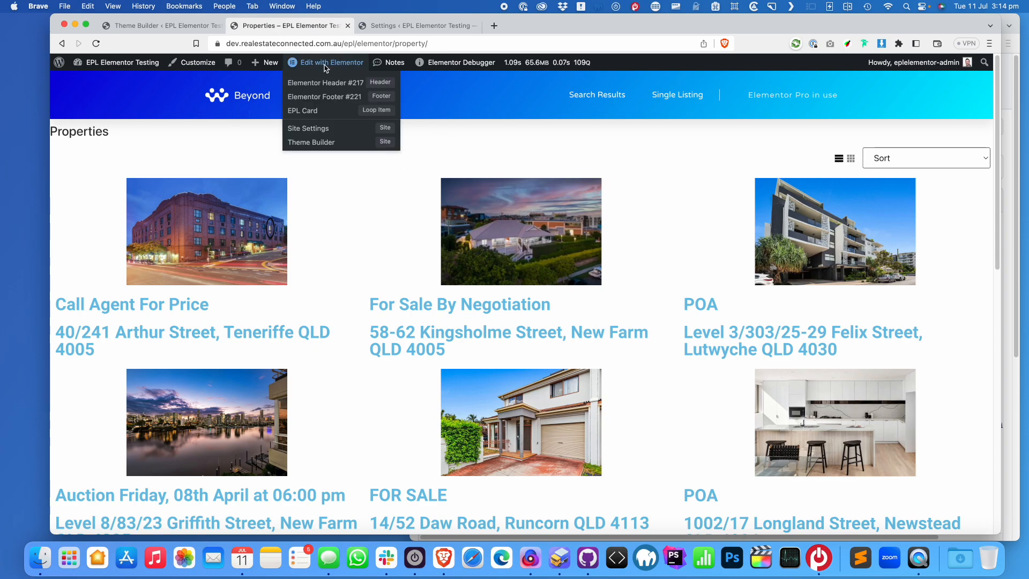
{"action": "scroll", "coordinate": [781, 182], "scroll_direction": "down", "scroll_amount": 10}
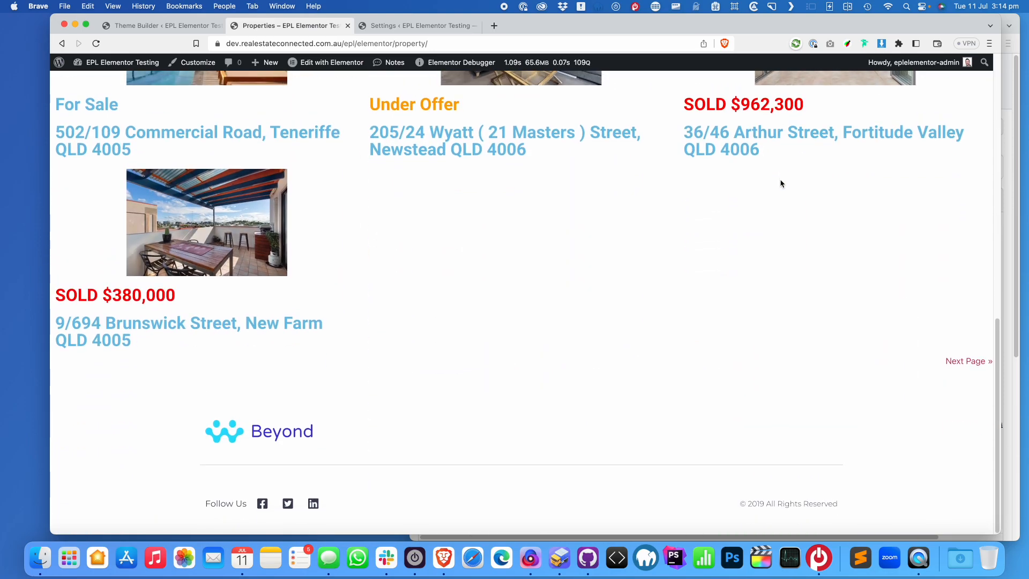
{"action": "scroll", "coordinate": [781, 182], "scroll_direction": "up", "scroll_amount": 15}
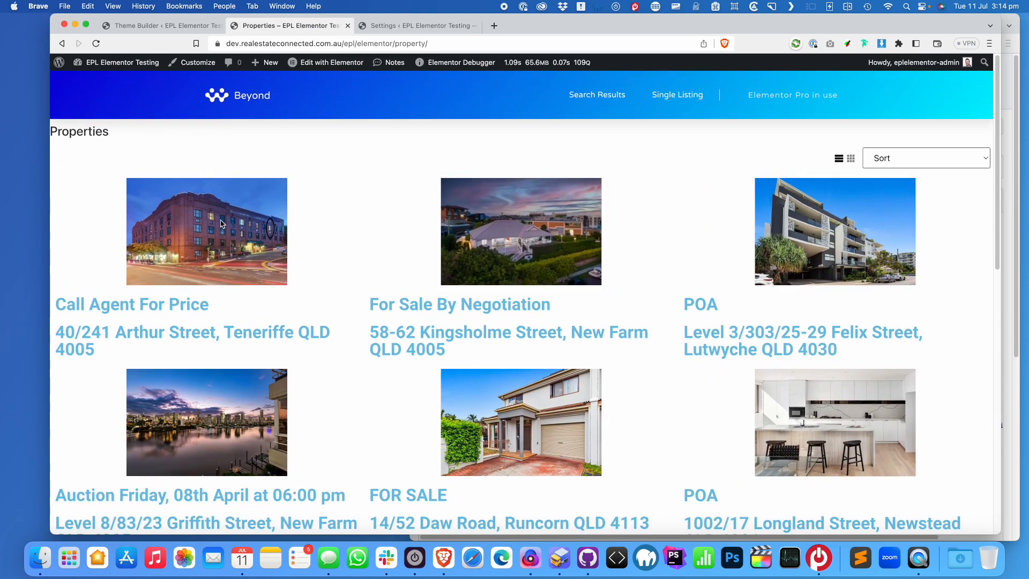
{"action": "double_click", "coordinate": [158, 306]}
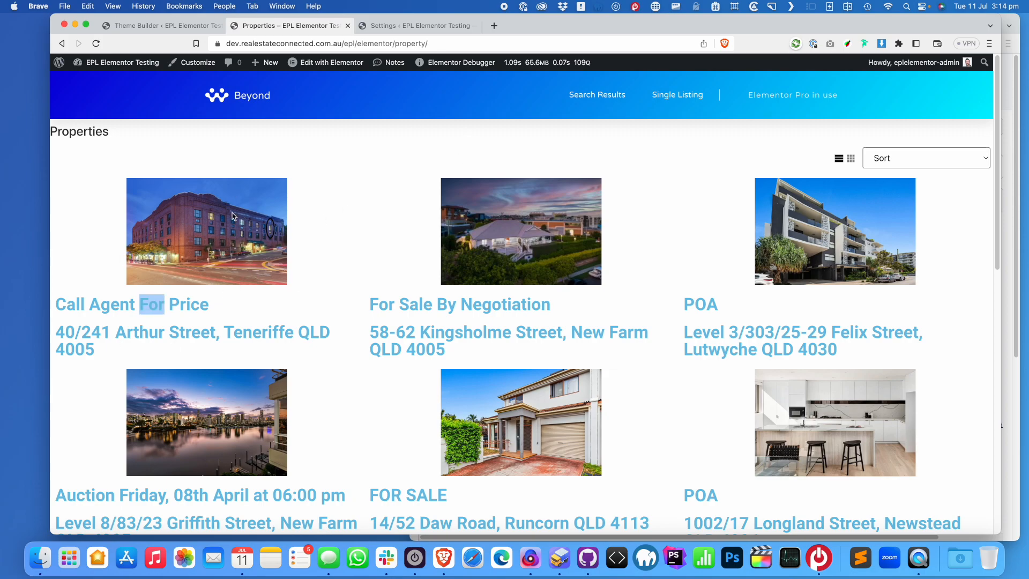
{"action": "mouse_move", "coordinate": [327, 64]}
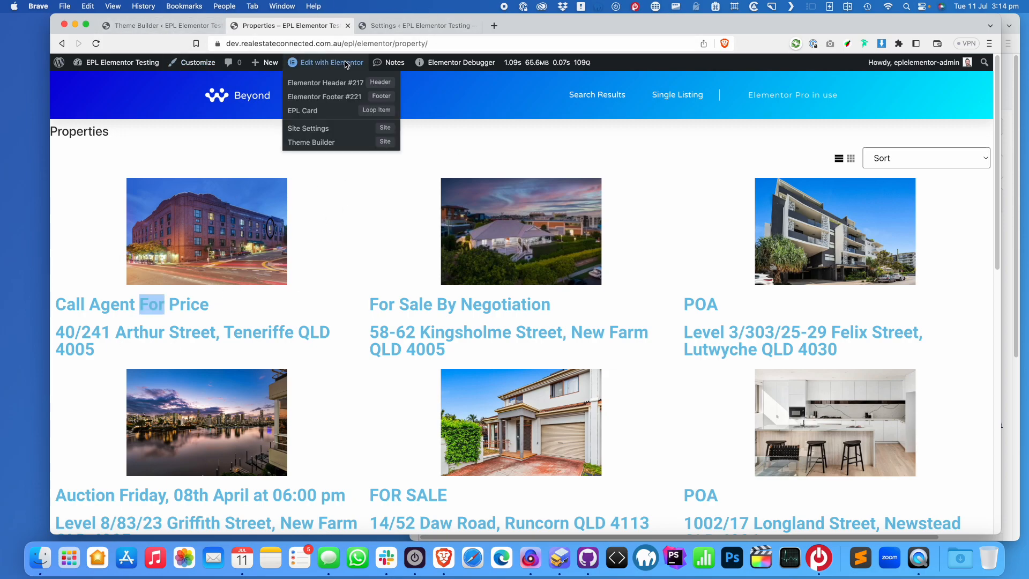
{"action": "left_click", "coordinate": [364, 113]}
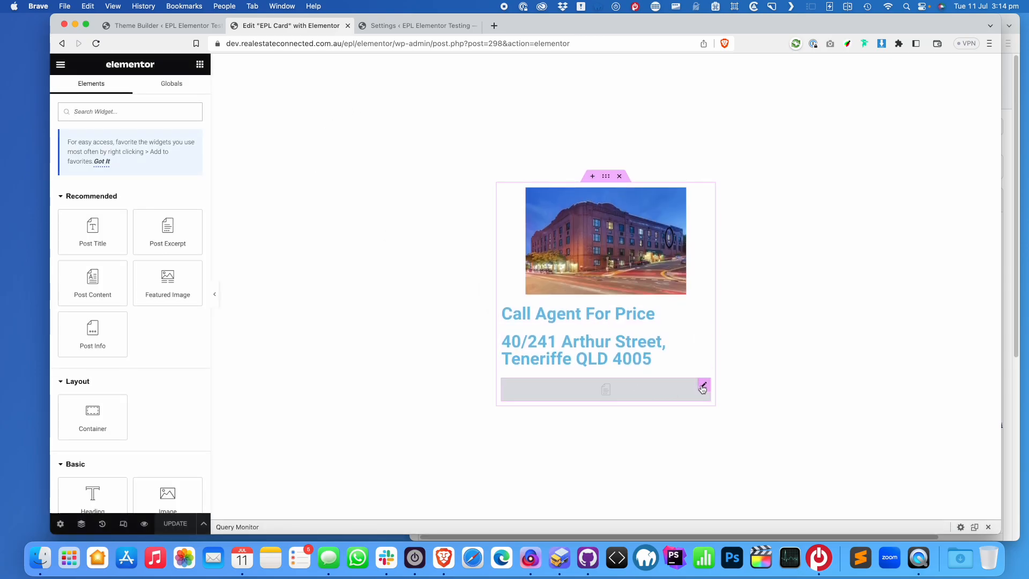
Delete the empty bottom widget and place a Button widget below the listing address
{"action": "right_click", "coordinate": [702, 388]}
{"action": "left_click", "coordinate": [709, 523]}
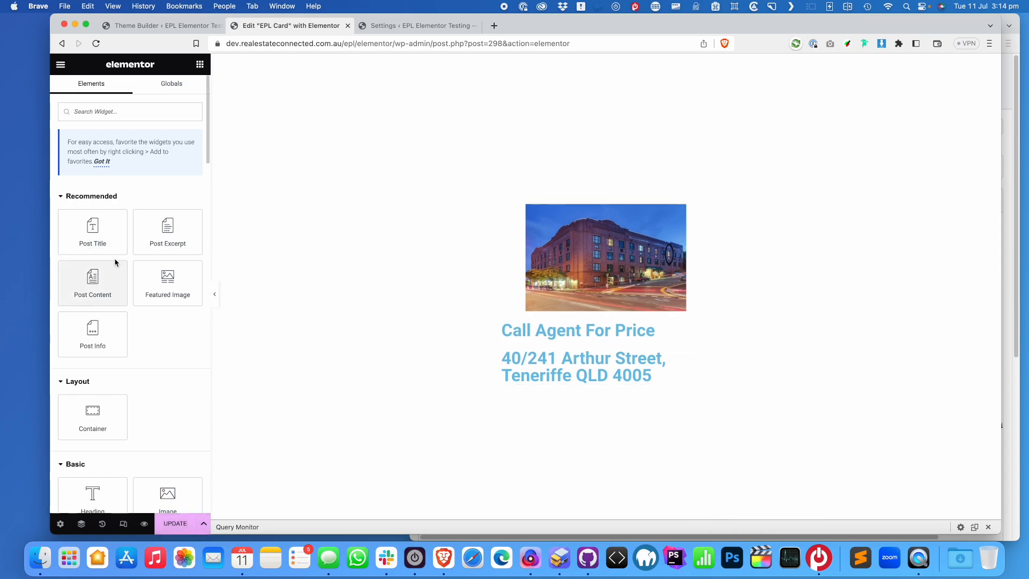
{"action": "left_click", "coordinate": [114, 112]}
{"action": "type", "text": "button"}
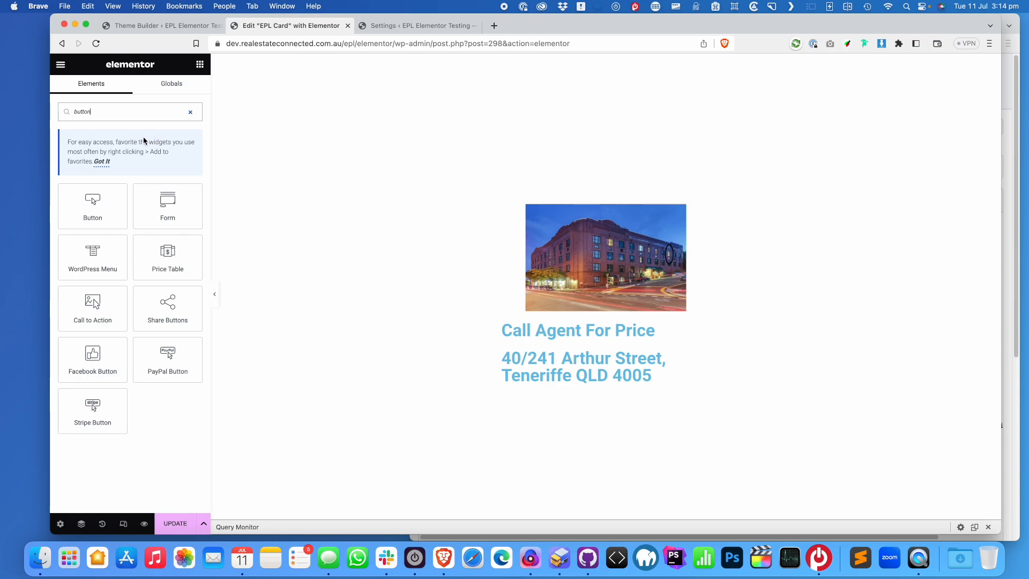
{"action": "left_click_drag", "start_coordinate": [95, 228], "coordinate": [617, 375]}
Label the button 'Details' and link it to the dynamic Post URL
{"action": "left_click_drag", "start_coordinate": [169, 176], "coordinate": [105, 174]}
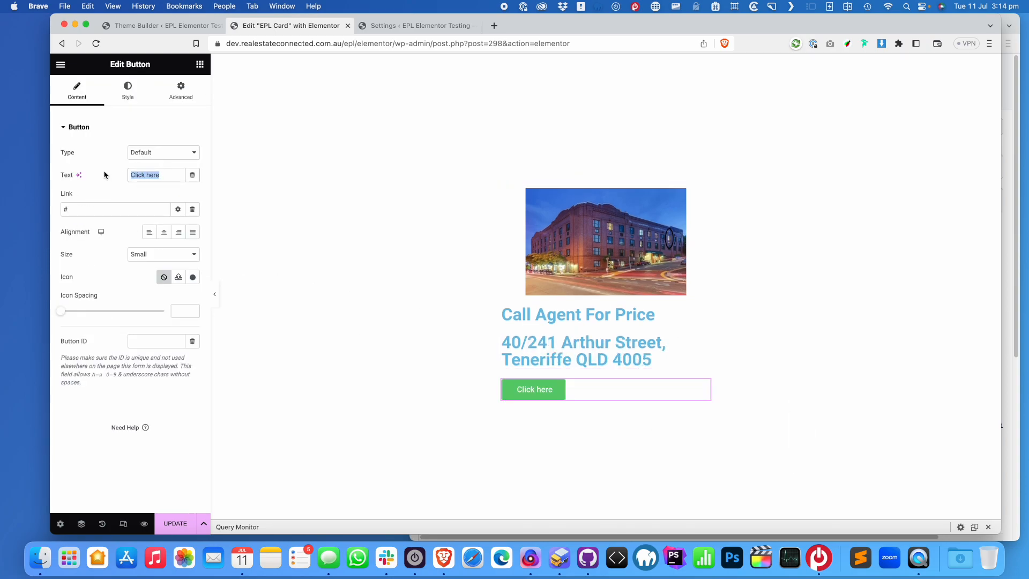
{"action": "type", "text": "Details"}
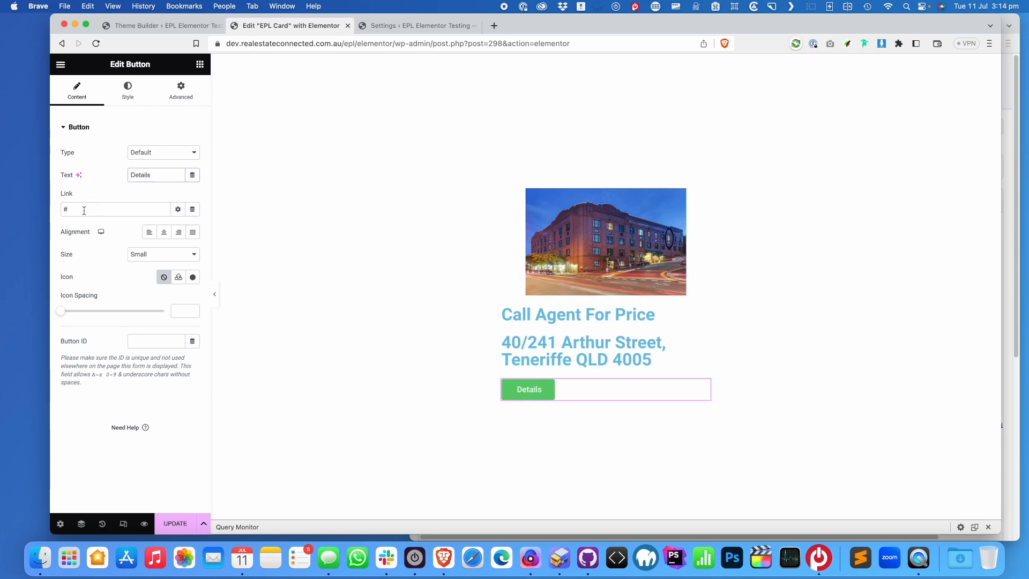
{"action": "left_click", "coordinate": [178, 210]}
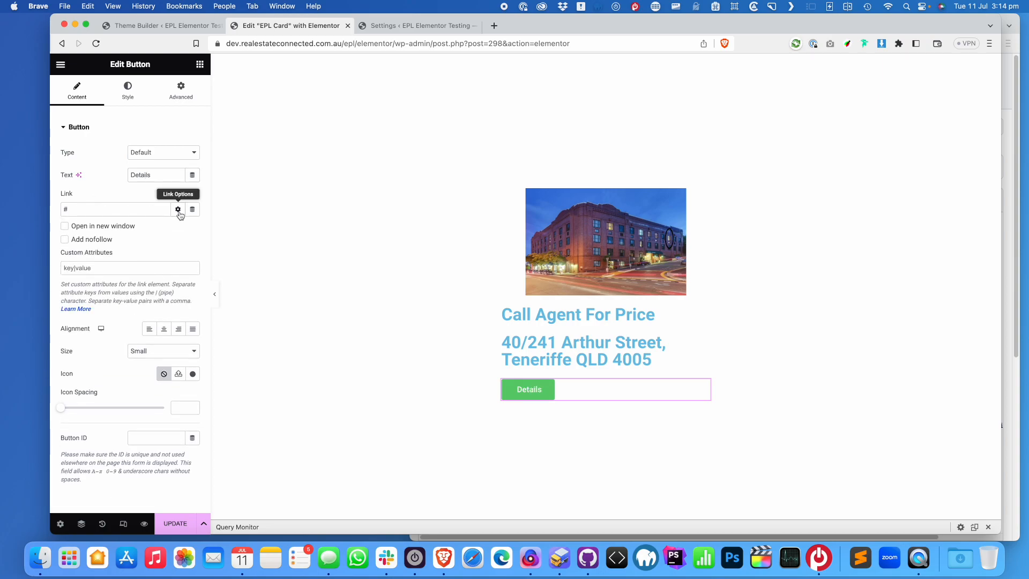
{"action": "left_click_drag", "start_coordinate": [134, 210], "coordinate": [32, 212]}
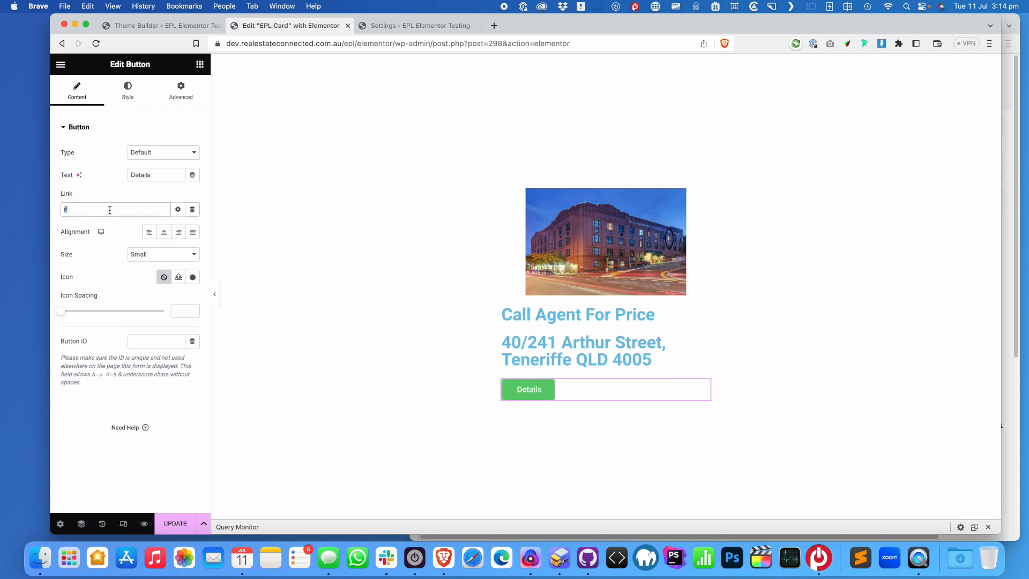
{"action": "left_click", "coordinate": [192, 209]}
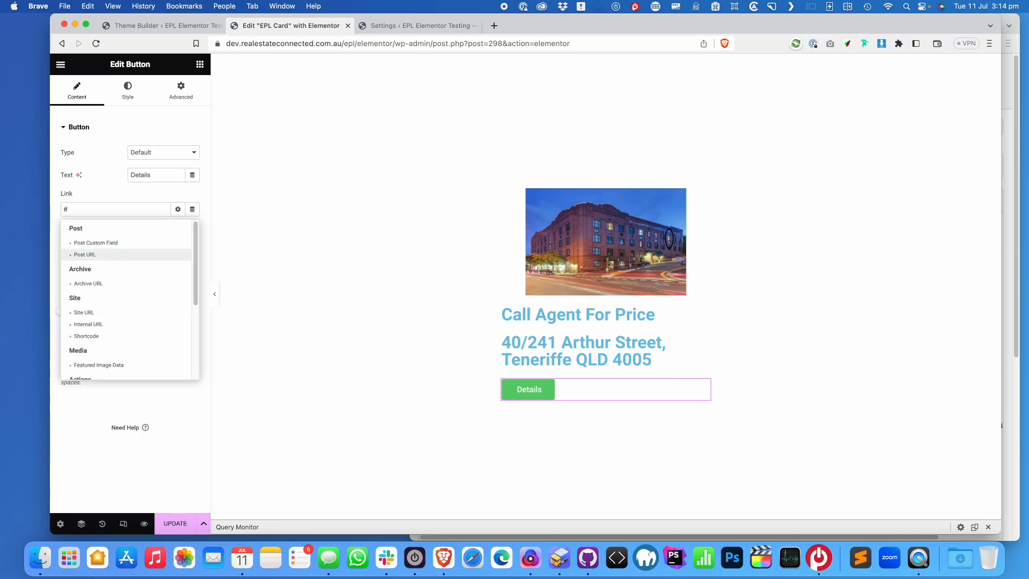
{"action": "left_click", "coordinate": [98, 256]}
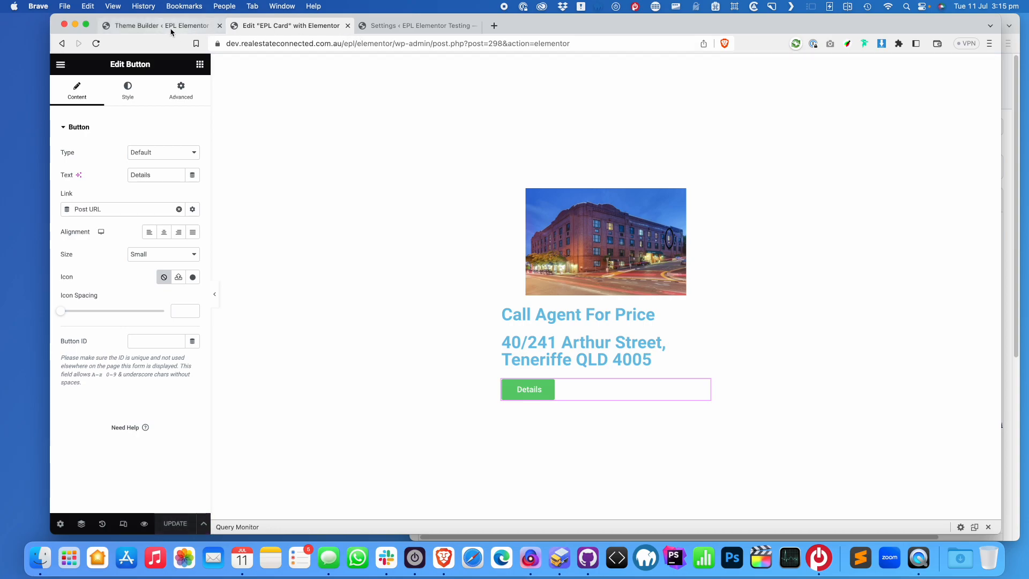
Load the /property/ archive page in the browser
{"action": "left_click_drag", "start_coordinate": [398, 46], "coordinate": [804, 78]}
{"action": "type", "text": "property"}
{"action": "key", "text": "Return"}
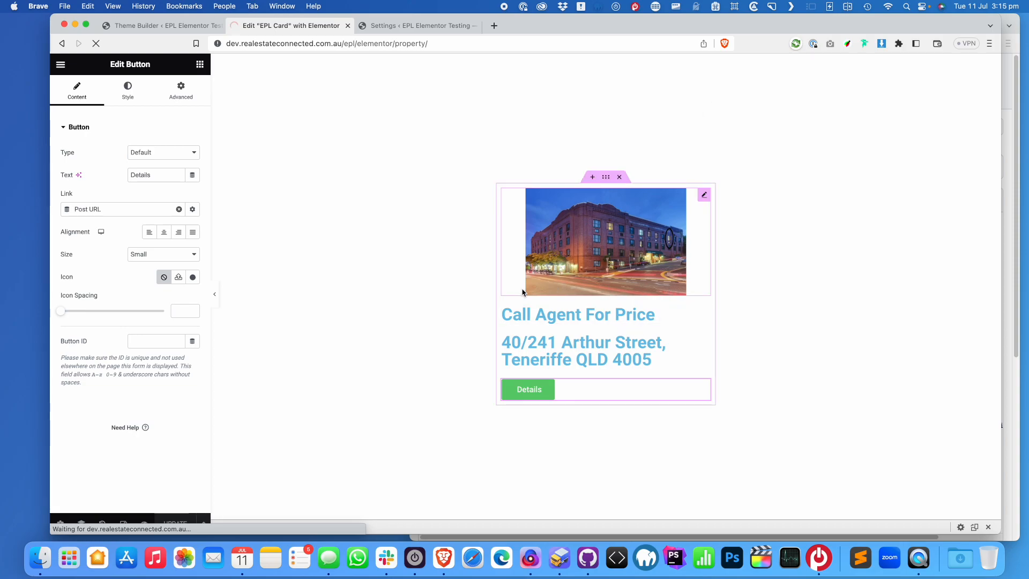
{"action": "left_click_drag", "start_coordinate": [1002, 280], "coordinate": [543, 280]}
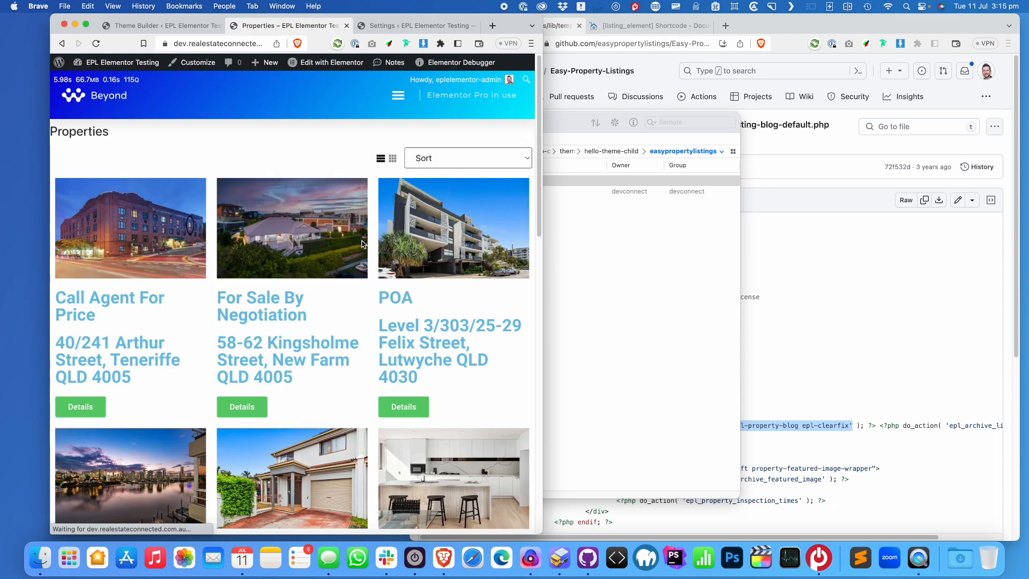
{"action": "left_click", "coordinate": [88, 408]}
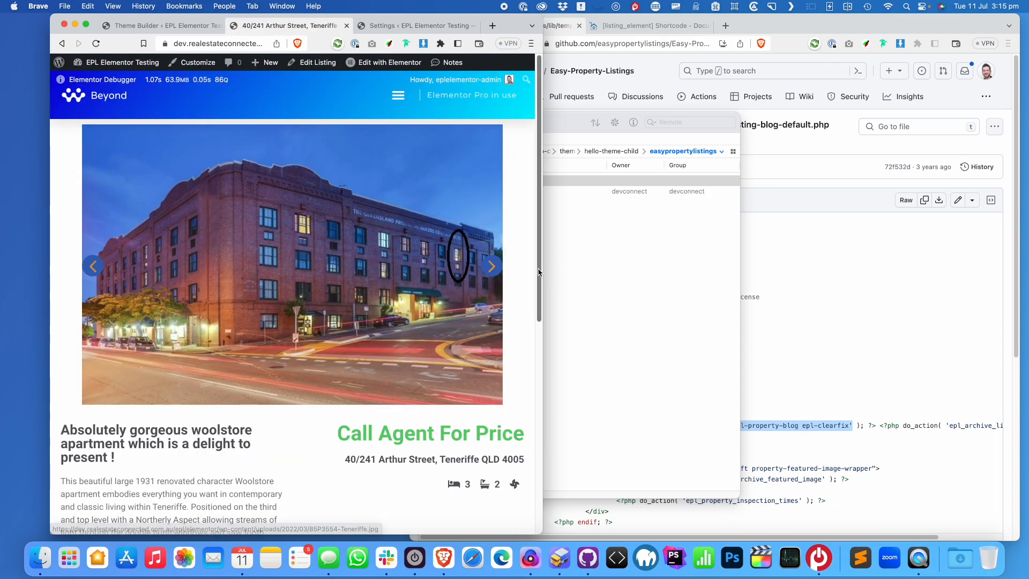
{"action": "left_click_drag", "start_coordinate": [549, 270], "coordinate": [745, 271]}
{"action": "scroll", "coordinate": [576, 268], "scroll_direction": "down", "scroll_amount": 10}
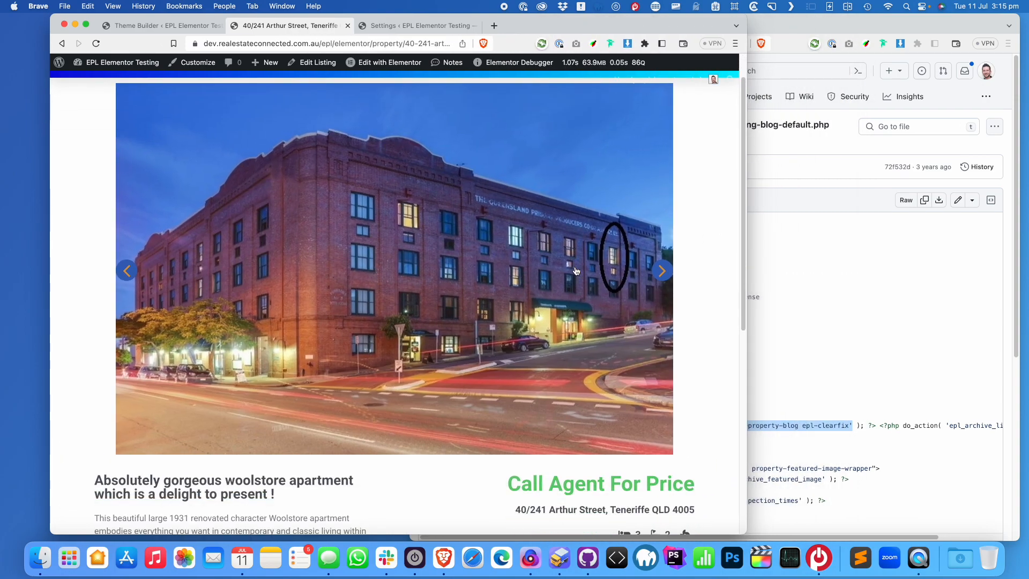
{"action": "scroll", "coordinate": [576, 268], "scroll_direction": "down", "scroll_amount": 3}
{"action": "scroll", "coordinate": [500, 172], "scroll_direction": "up", "scroll_amount": 4}
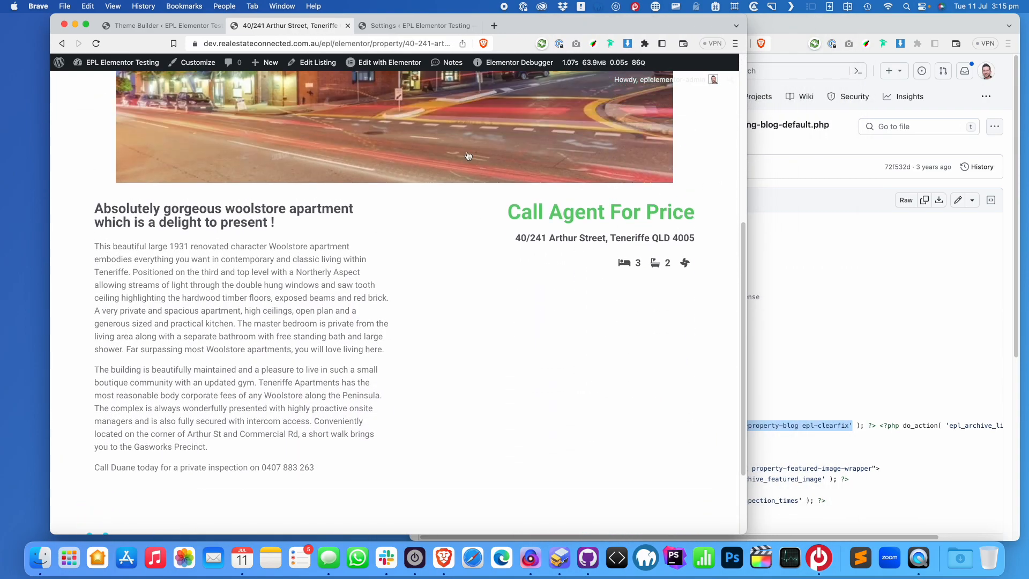
{"action": "mouse_move", "coordinate": [384, 62]}
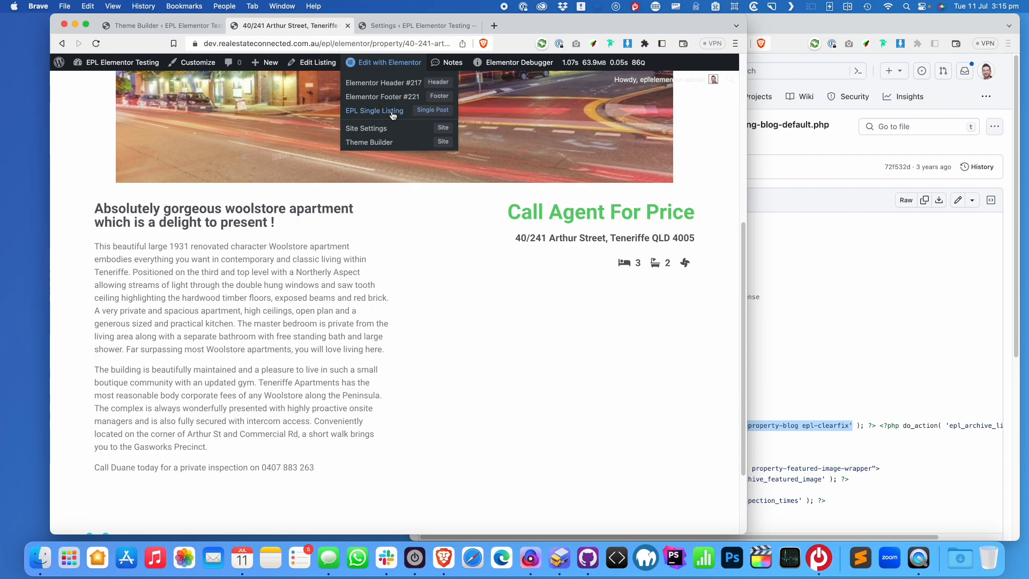
Go to easypropertylistings.com.au in a new tab and open its Support pricing page
{"action": "left_click", "coordinate": [495, 26]}
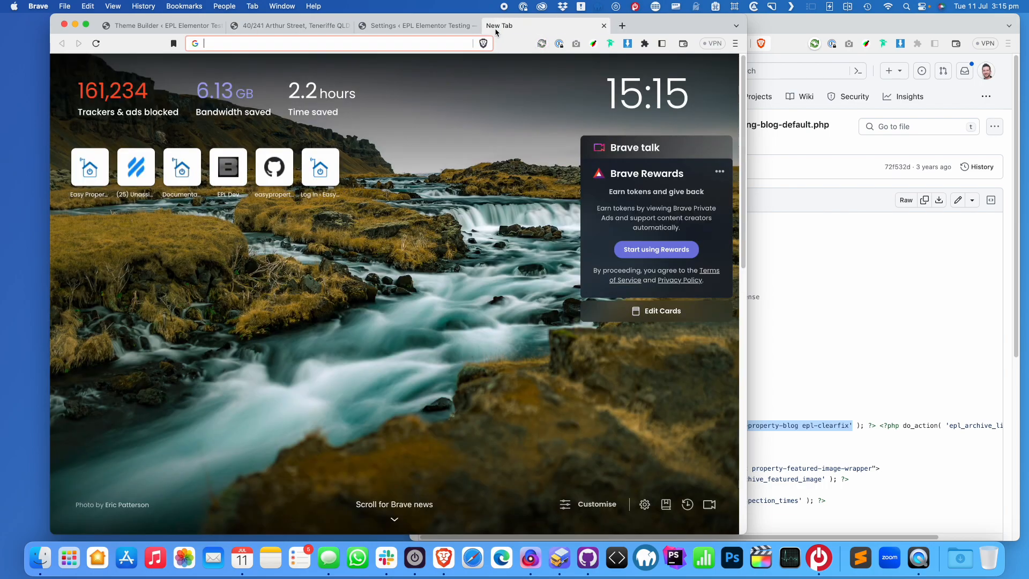
{"action": "type", "text": "eas"}
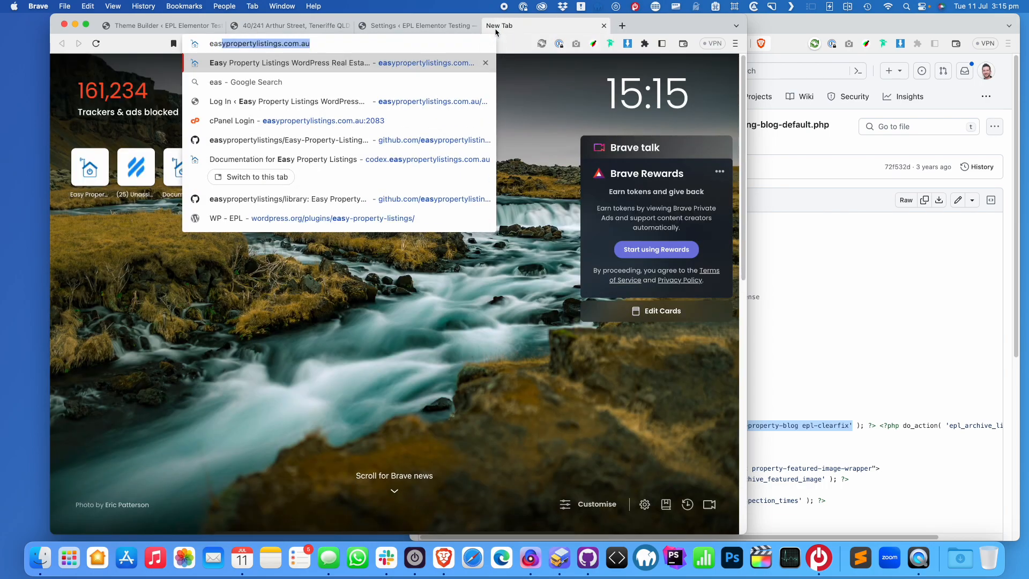
{"action": "key", "text": "Return"}
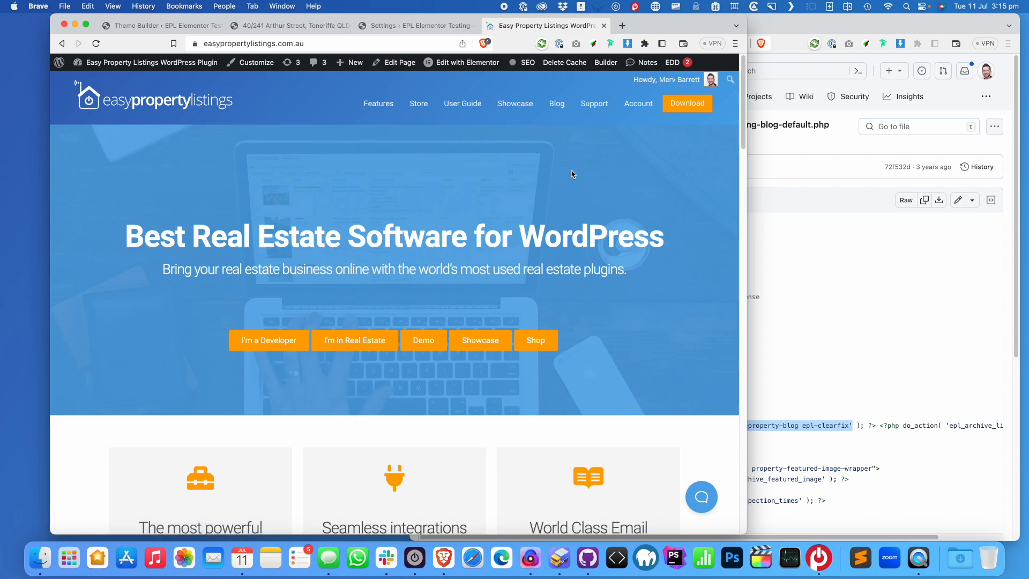
{"action": "mouse_move", "coordinate": [601, 103]}
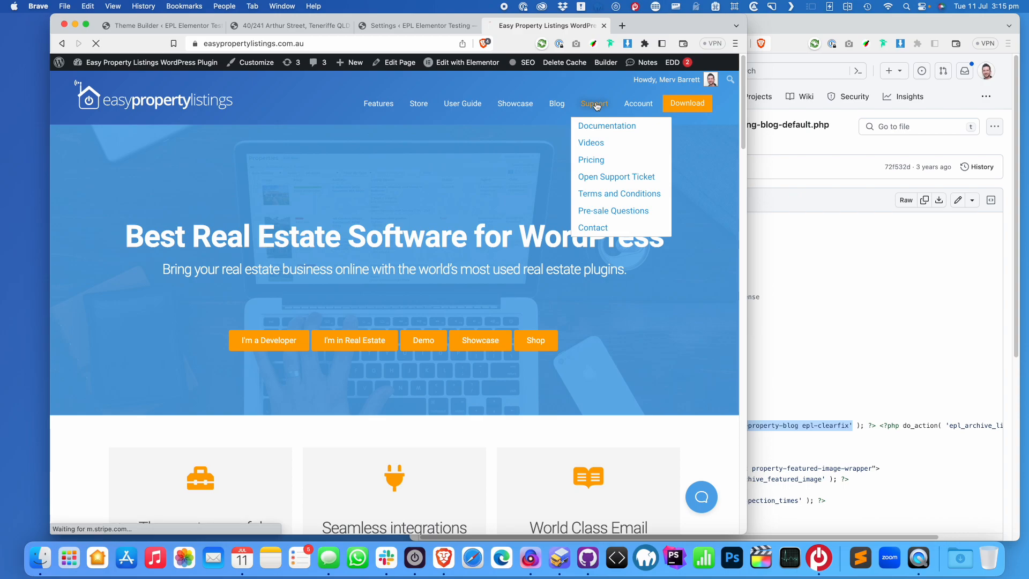
{"action": "left_click", "coordinate": [597, 105]}
{"action": "scroll", "coordinate": [409, 256], "scroll_direction": "down", "scroll_amount": 6}
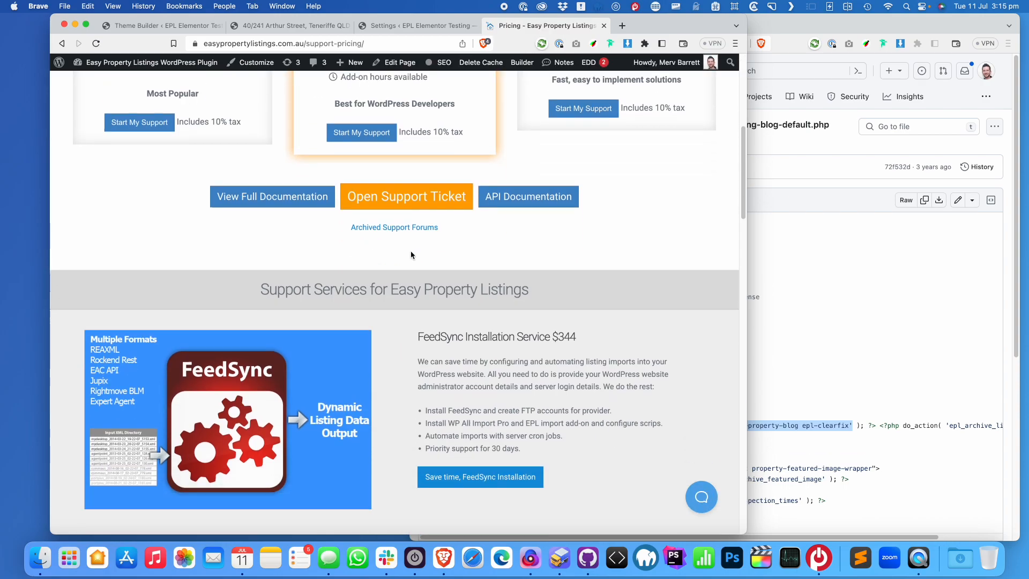
{"action": "scroll", "coordinate": [409, 255], "scroll_direction": "down", "scroll_amount": 8}
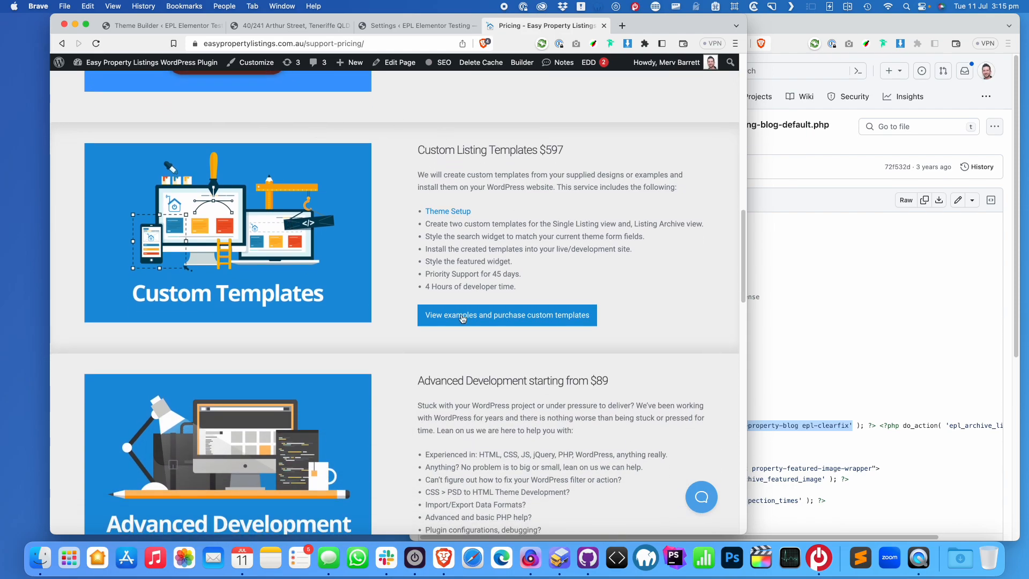
Open 'View examples and purchase custom templates' and scroll through its pricing and example templates
{"action": "left_click", "coordinate": [453, 314]}
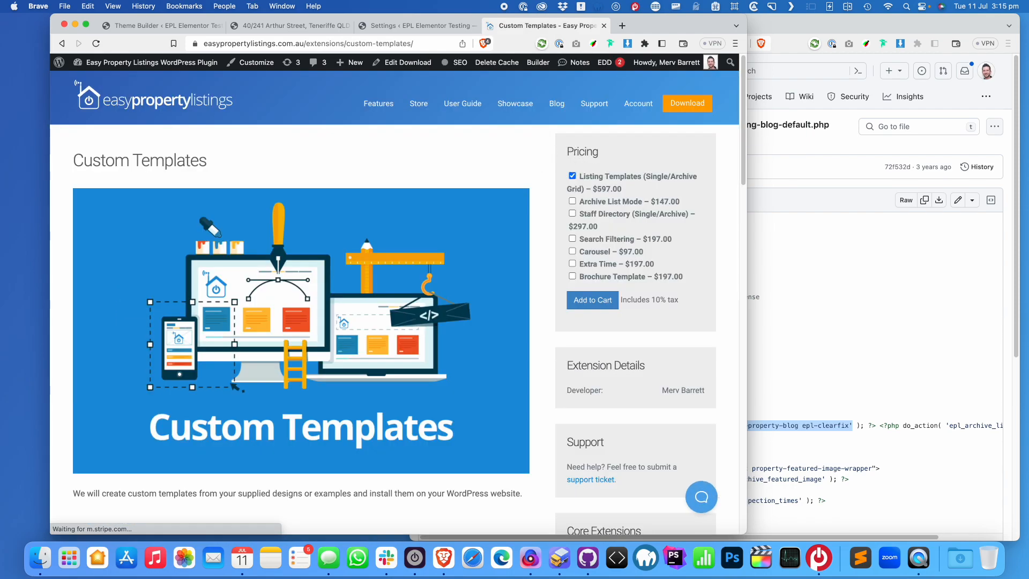
{"action": "scroll", "coordinate": [439, 295], "scroll_direction": "down", "scroll_amount": 4}
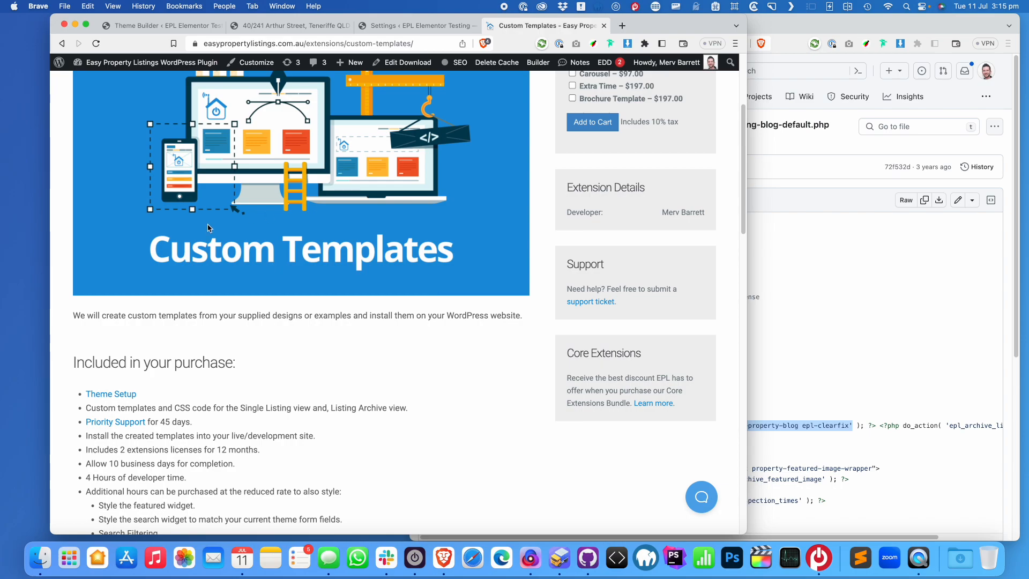
{"action": "scroll", "coordinate": [301, 306], "scroll_direction": "down", "scroll_amount": 4}
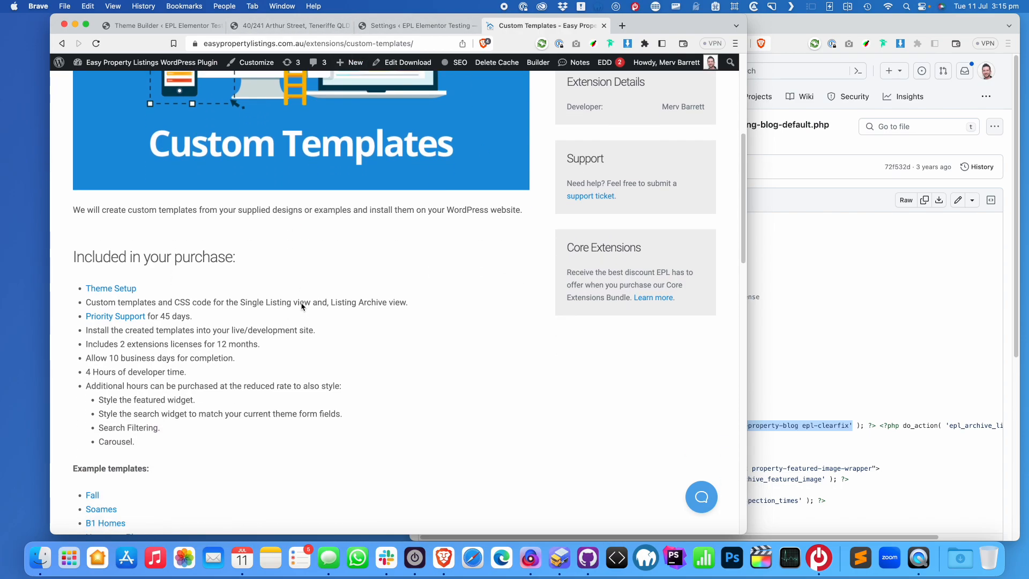
{"action": "scroll", "coordinate": [274, 338], "scroll_direction": "down", "scroll_amount": 3}
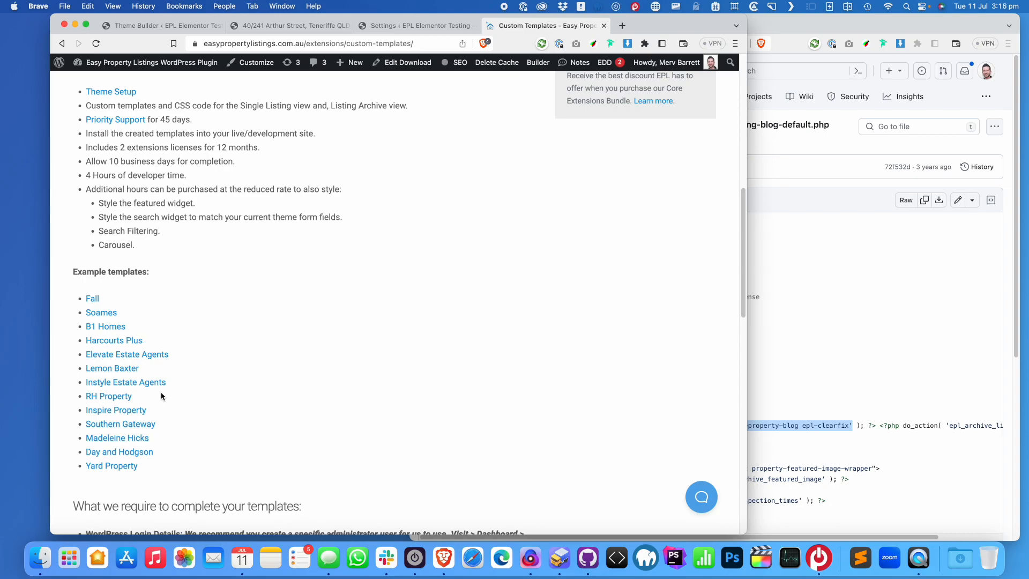
{"action": "scroll", "coordinate": [161, 396], "scroll_direction": "down", "scroll_amount": 3}
{"action": "scroll", "coordinate": [161, 395], "scroll_direction": "up", "scroll_amount": 2}
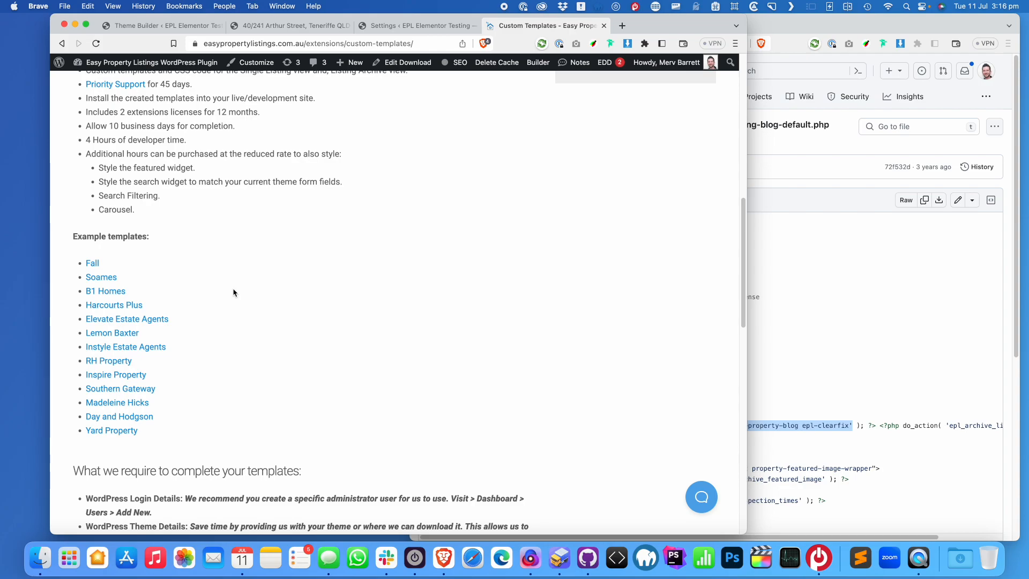
{"action": "scroll", "coordinate": [241, 279], "scroll_direction": "up", "scroll_amount": 2}
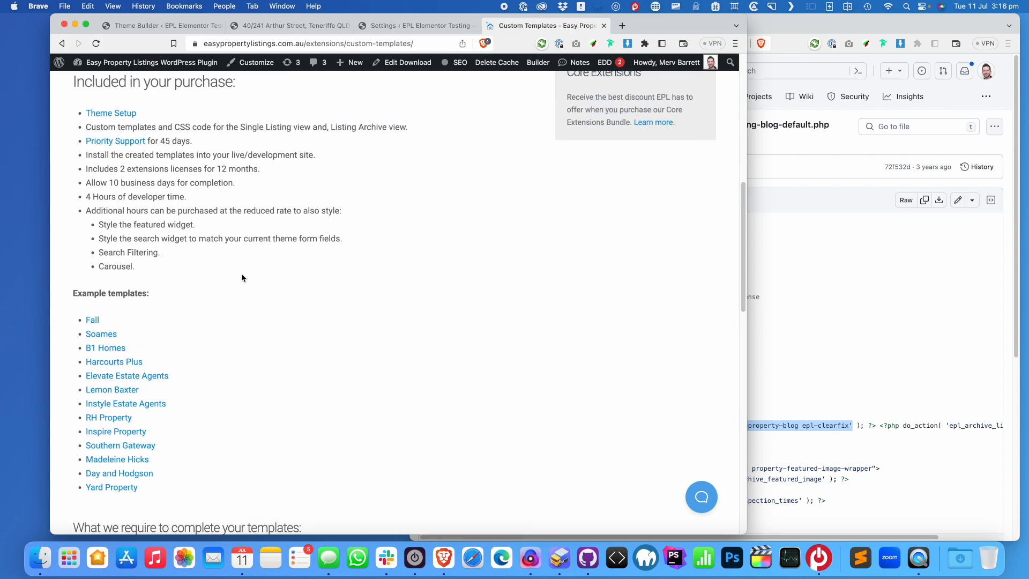
{"action": "scroll", "coordinate": [279, 343], "scroll_direction": "up", "scroll_amount": 15}
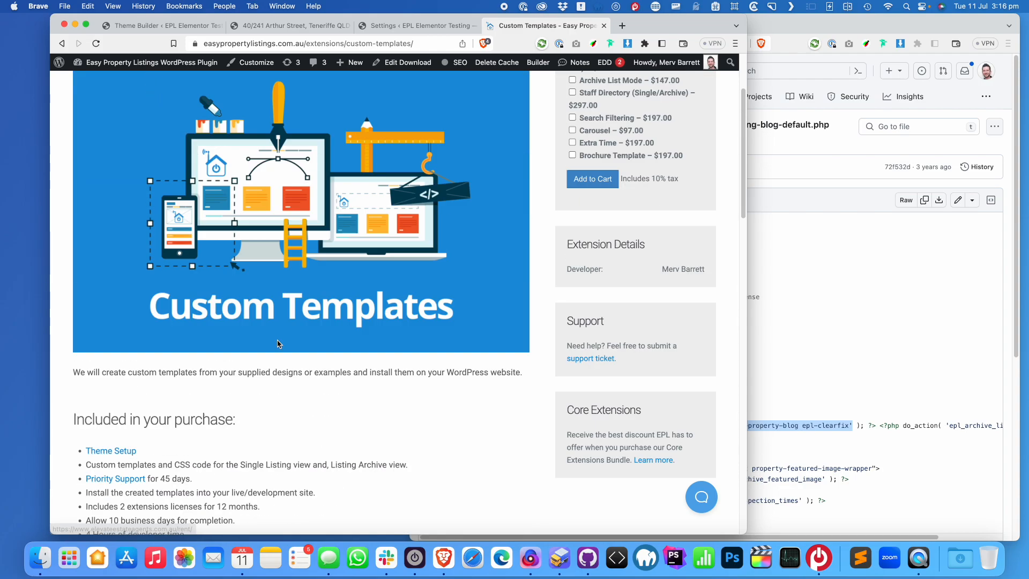
Check the Arthur Street listing tab, then scroll the Custom Templates page to its example templates list
{"action": "left_click", "coordinate": [418, 25]}
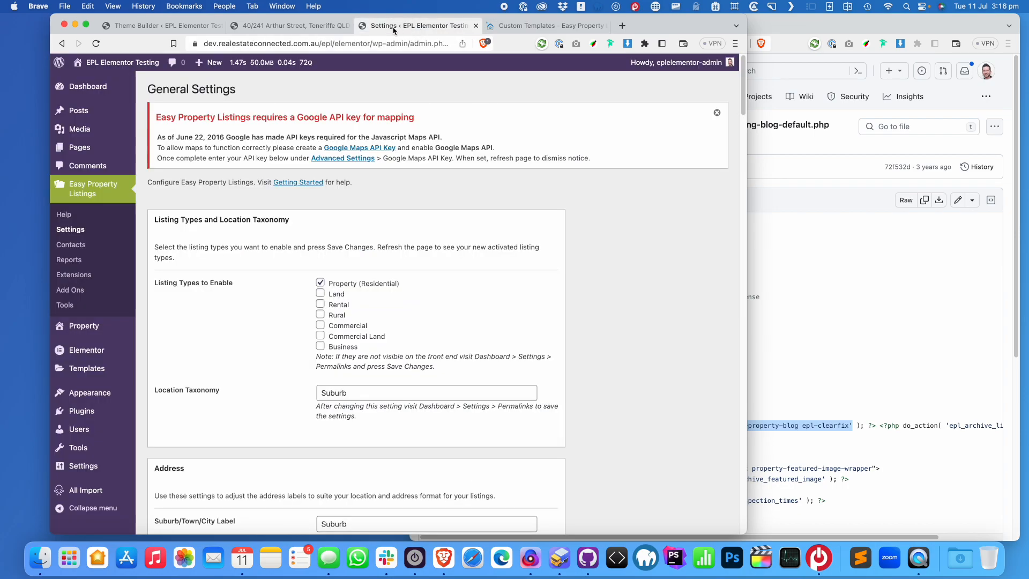
{"action": "left_click", "coordinate": [281, 27]}
{"action": "scroll", "coordinate": [536, 236], "scroll_direction": "up", "scroll_amount": 10}
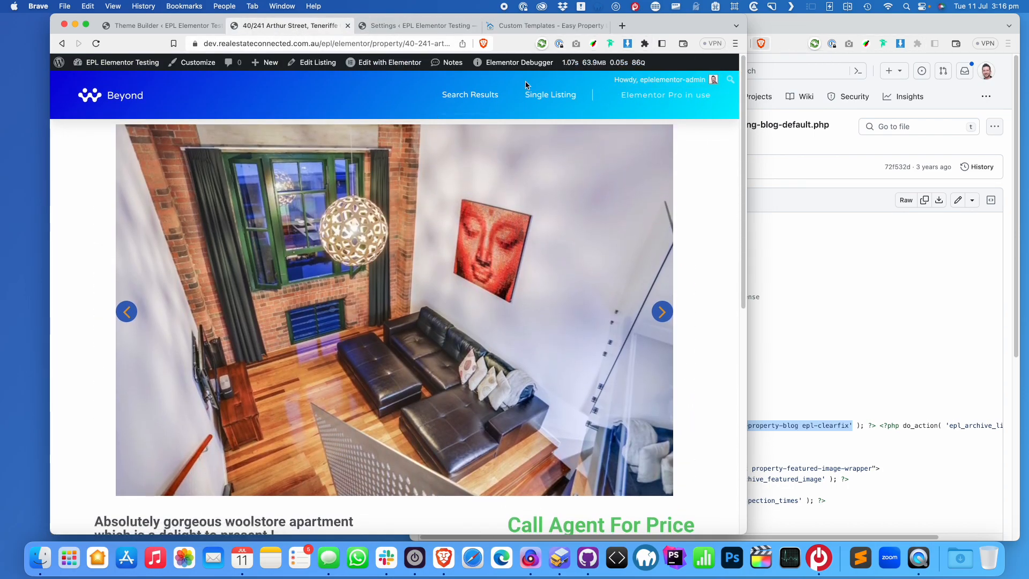
{"action": "left_click", "coordinate": [531, 26]}
{"action": "scroll", "coordinate": [320, 312], "scroll_direction": "down", "scroll_amount": 10}
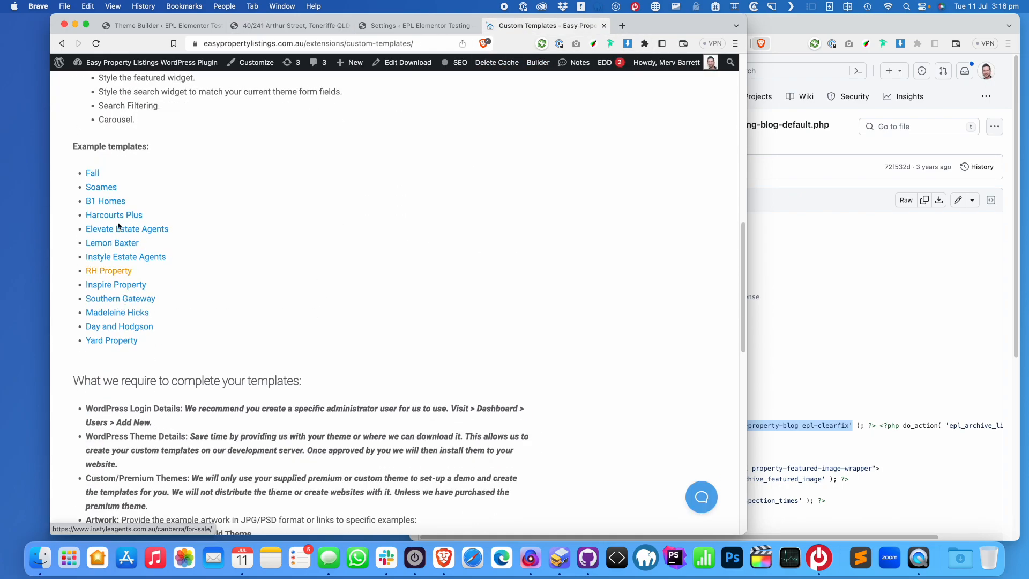
Open the Soames, Lemon Baxter and Harcourts Plus example sites in new tabs
{"action": "left_click", "coordinate": [99, 188], "text": "super"}
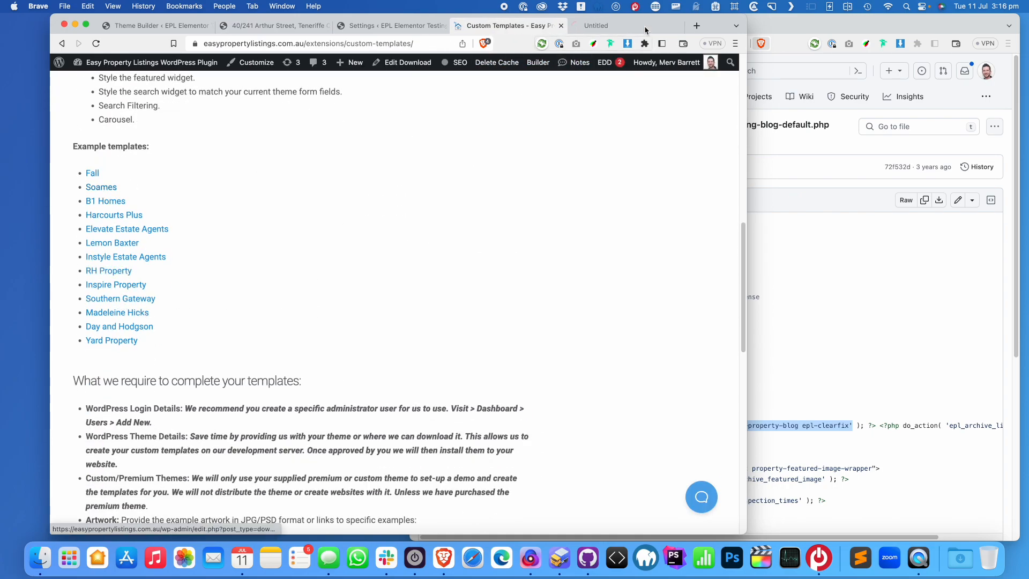
{"action": "left_click", "coordinate": [609, 26]}
{"action": "left_click", "coordinate": [521, 26]}
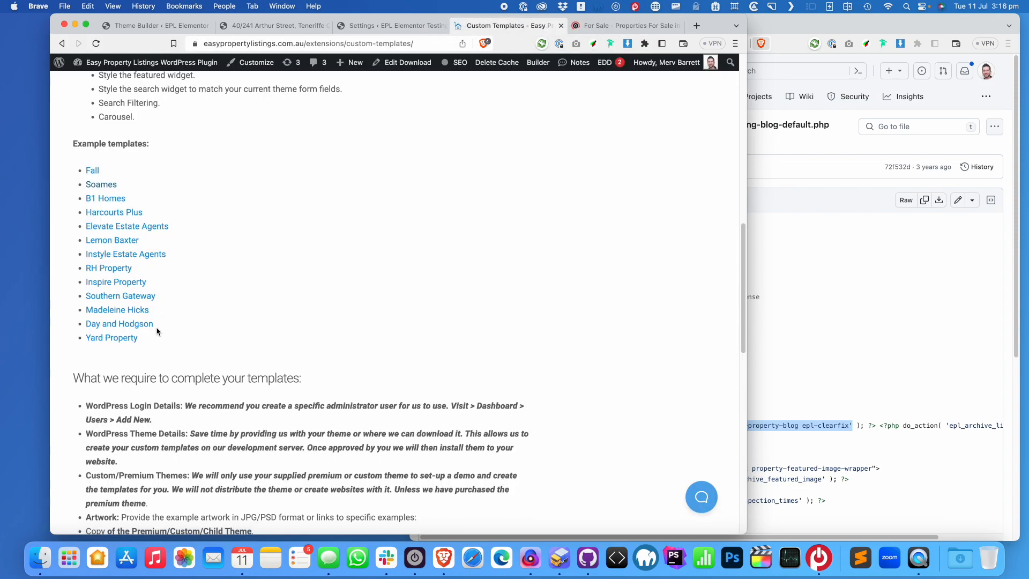
{"action": "left_click", "coordinate": [129, 240], "text": "super"}
{"action": "left_click", "coordinate": [127, 213], "text": "super"}
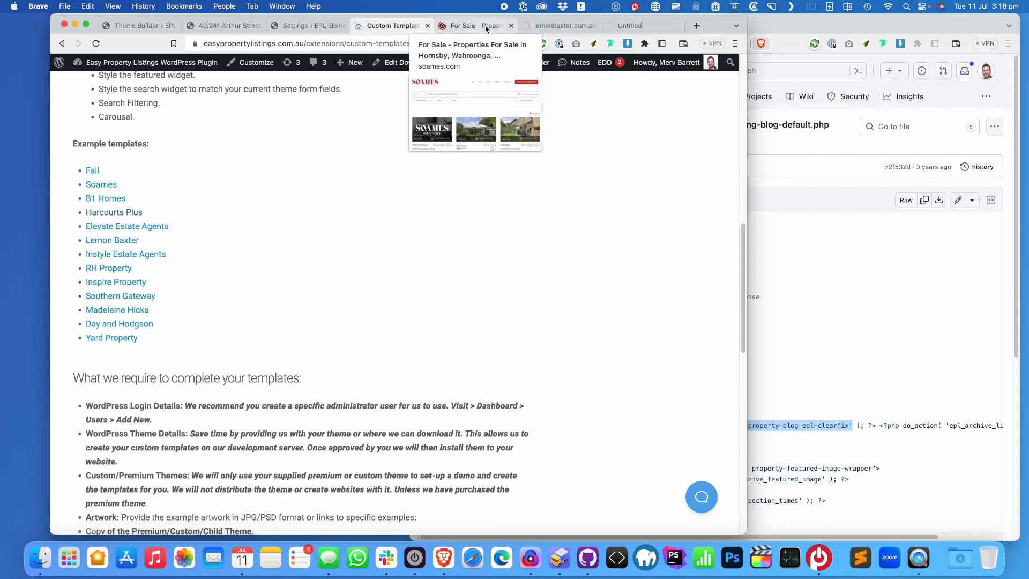
Browse Lemon Baxter's three-column commercial listing cards in a wider window and load its Sold listings
{"action": "left_click", "coordinate": [572, 28]}
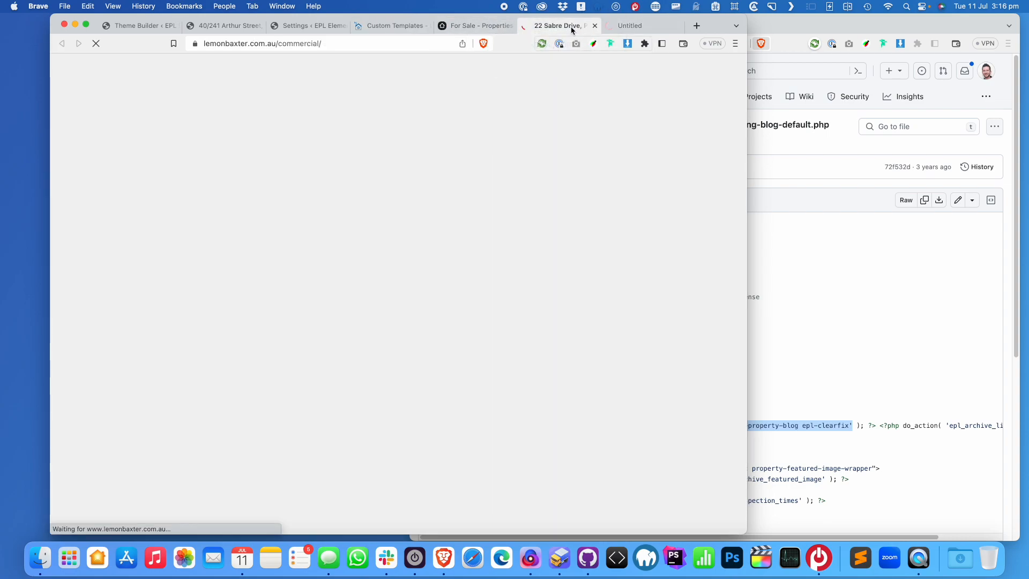
{"action": "scroll", "coordinate": [404, 260], "scroll_direction": "down", "scroll_amount": 5}
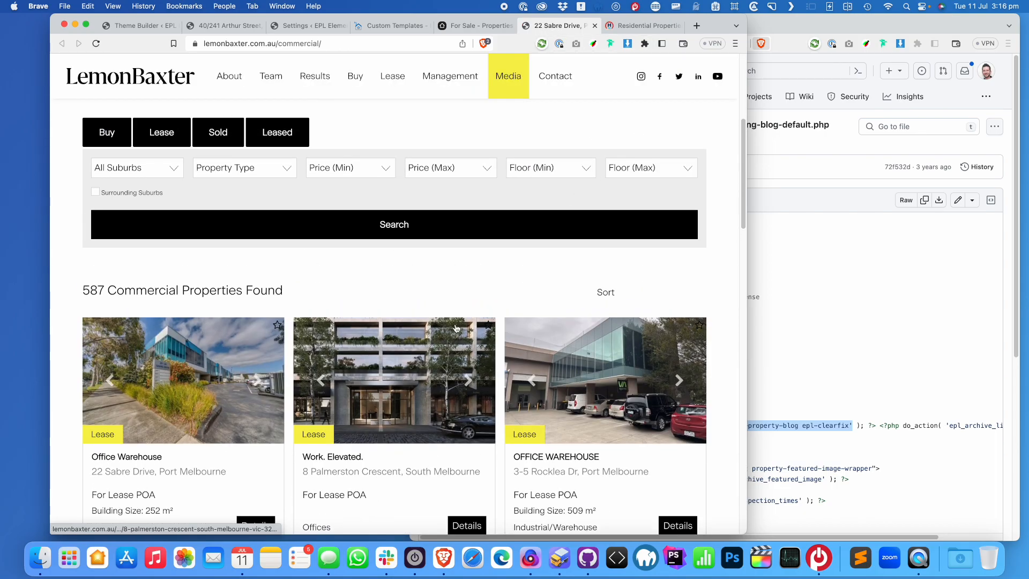
{"action": "left_click", "coordinate": [258, 383]}
{"action": "scroll", "coordinate": [428, 346], "scroll_direction": "down", "scroll_amount": 4}
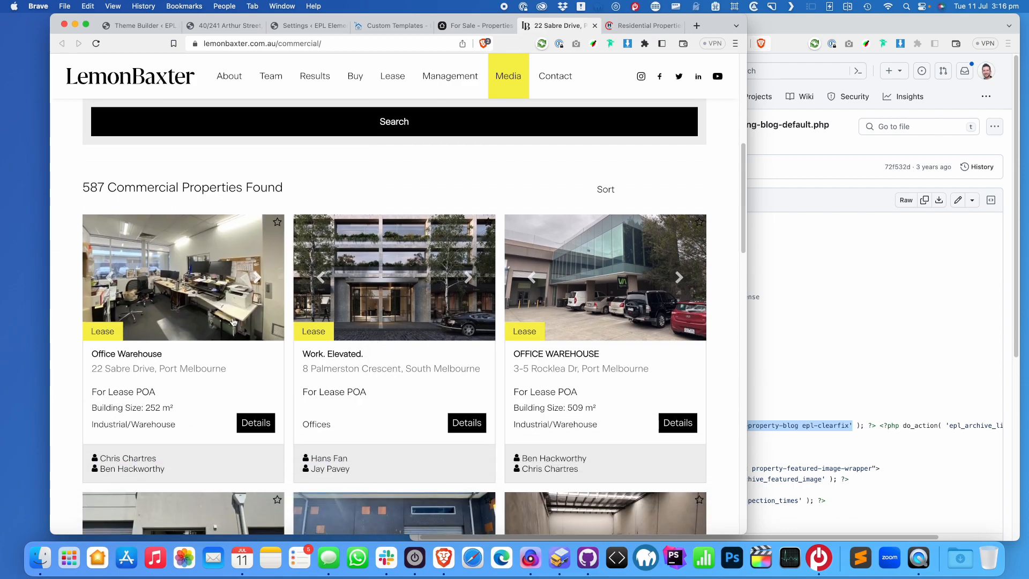
{"action": "left_click_drag", "start_coordinate": [746, 309], "coordinate": [918, 314]}
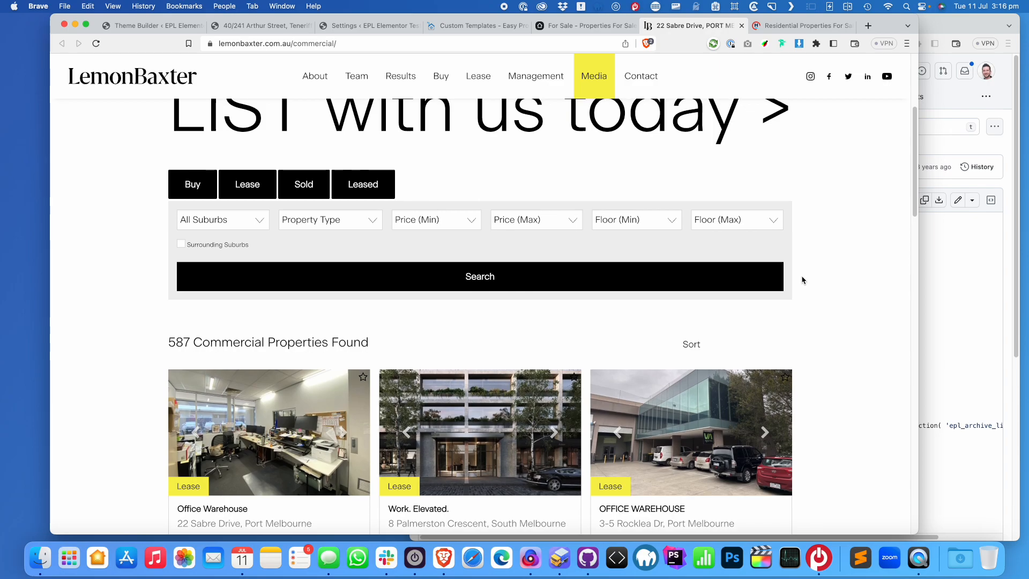
{"action": "left_click", "coordinate": [304, 190]}
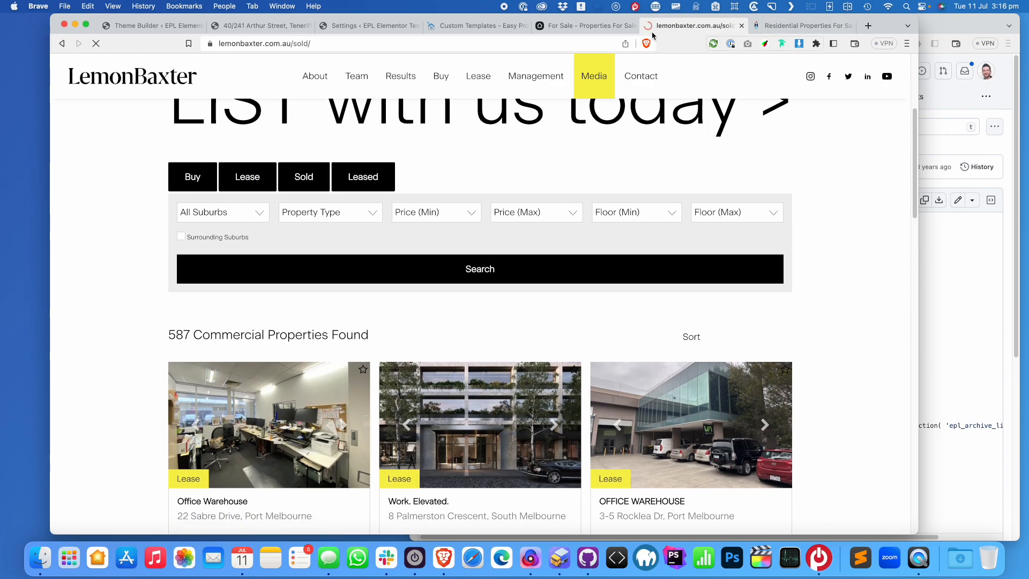
{"action": "left_click", "coordinate": [588, 25]}
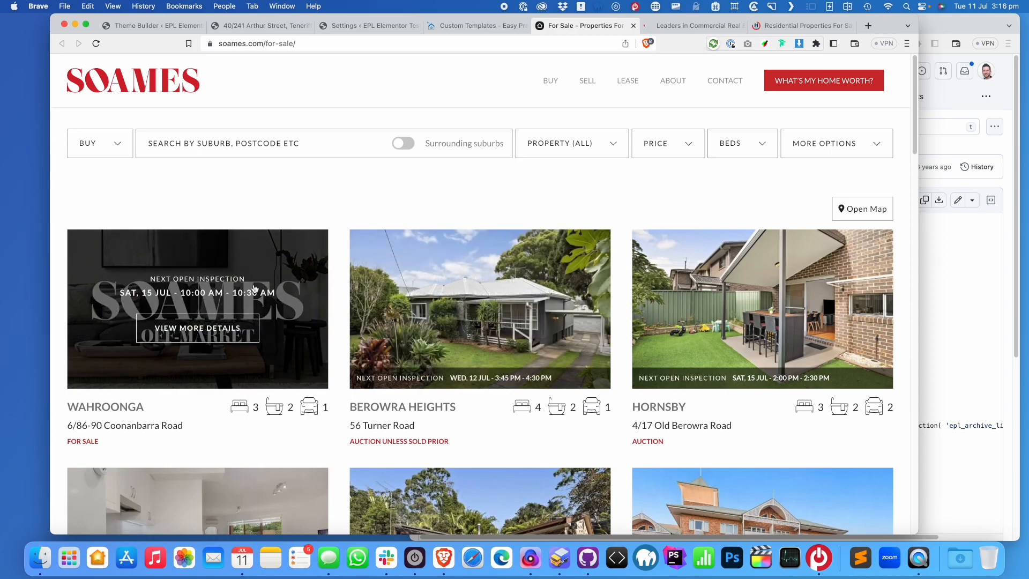
Test how the Soames grid reflows, then set the price filter to $1,900,000–$5,000,000
{"action": "left_click_drag", "start_coordinate": [930, 360], "coordinate": [972, 317]}
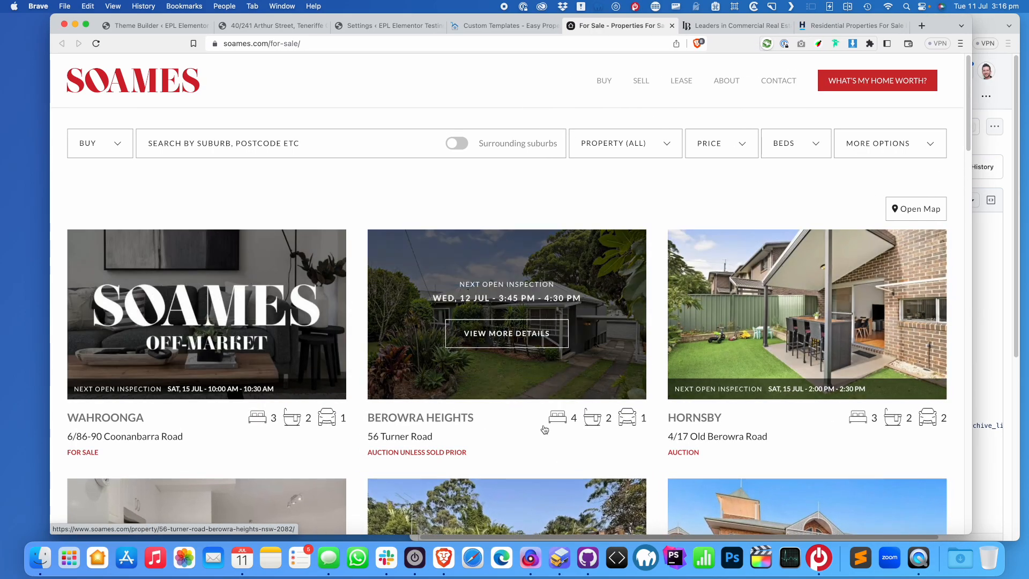
{"action": "left_click_drag", "start_coordinate": [974, 351], "coordinate": [1025, 351]}
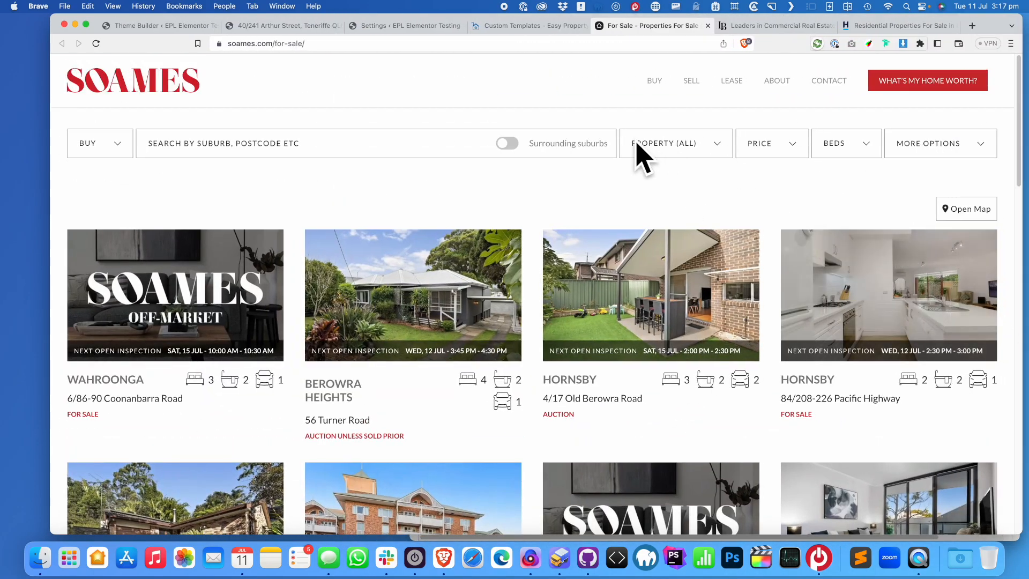
{"action": "left_click", "coordinate": [957, 146]}
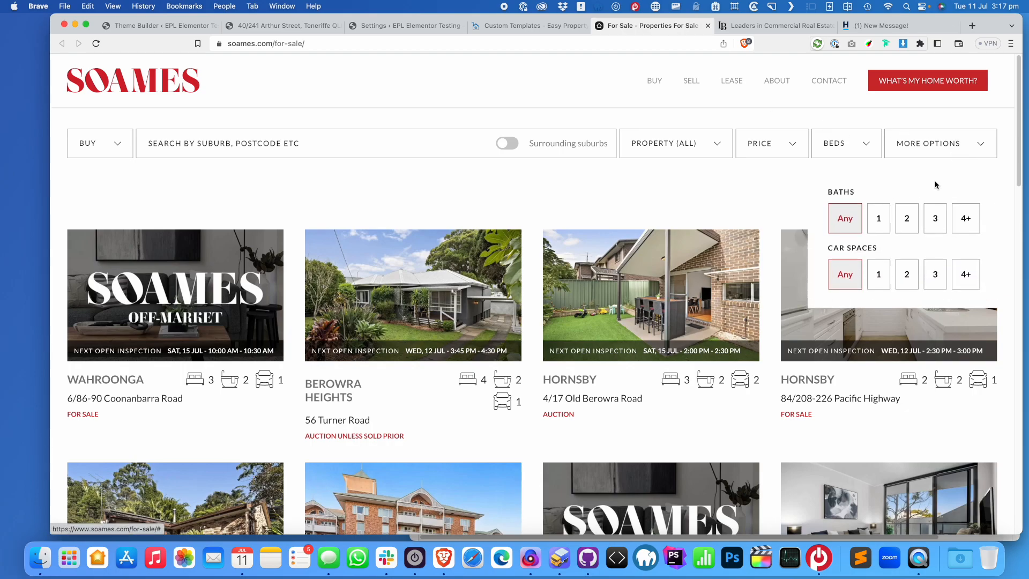
{"action": "left_click", "coordinate": [750, 148]}
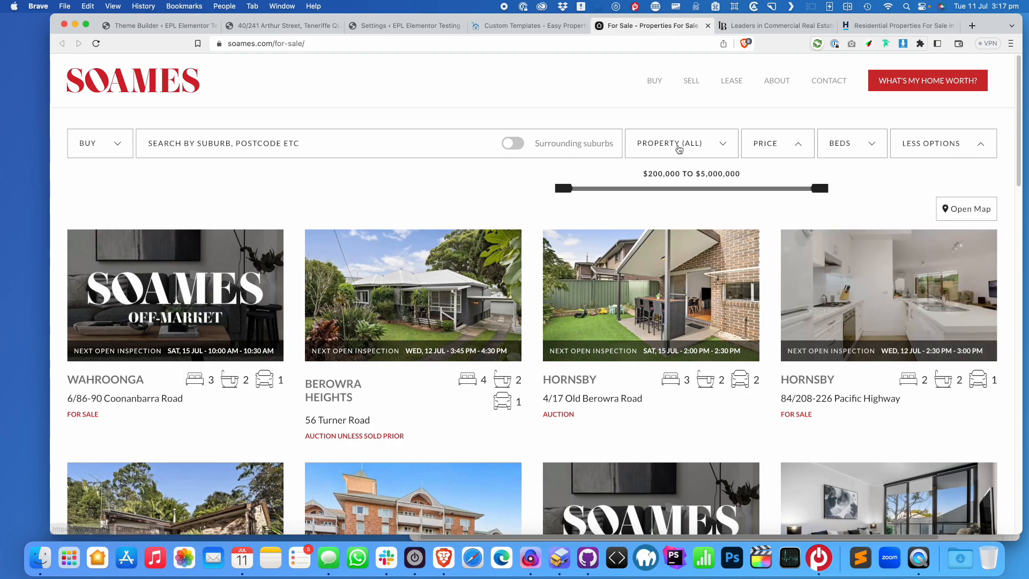
{"action": "left_click_drag", "start_coordinate": [562, 192], "coordinate": [650, 191]}
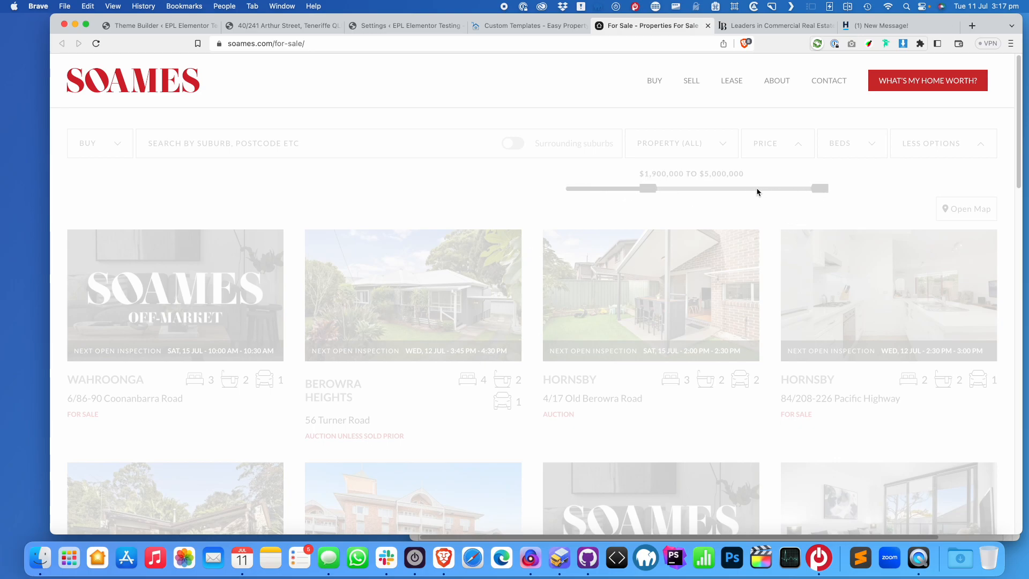
{"action": "left_click", "coordinate": [881, 27]}
{"action": "scroll", "coordinate": [418, 375], "scroll_direction": "down", "scroll_amount": 3}
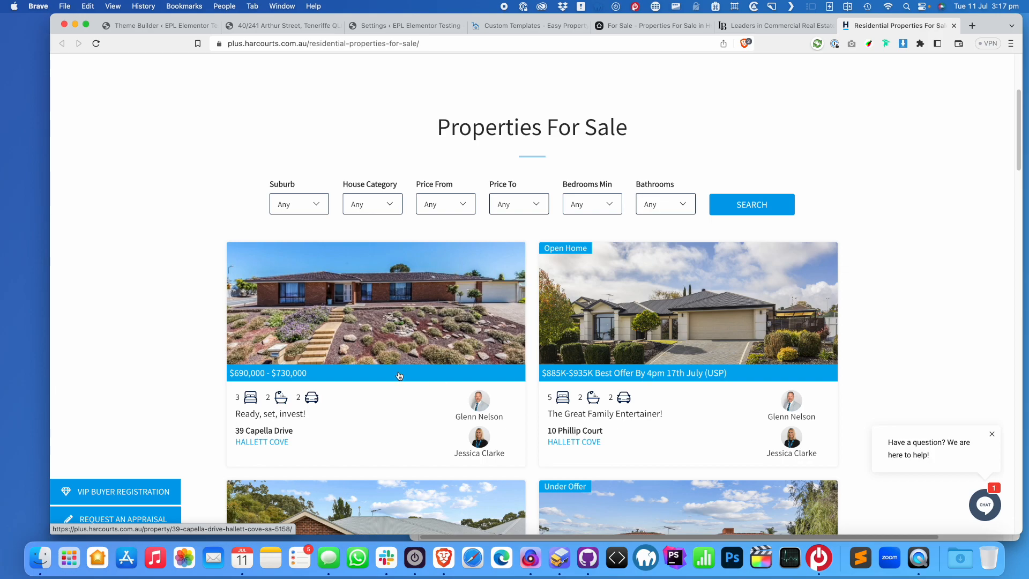
{"action": "left_click", "coordinate": [624, 252]}
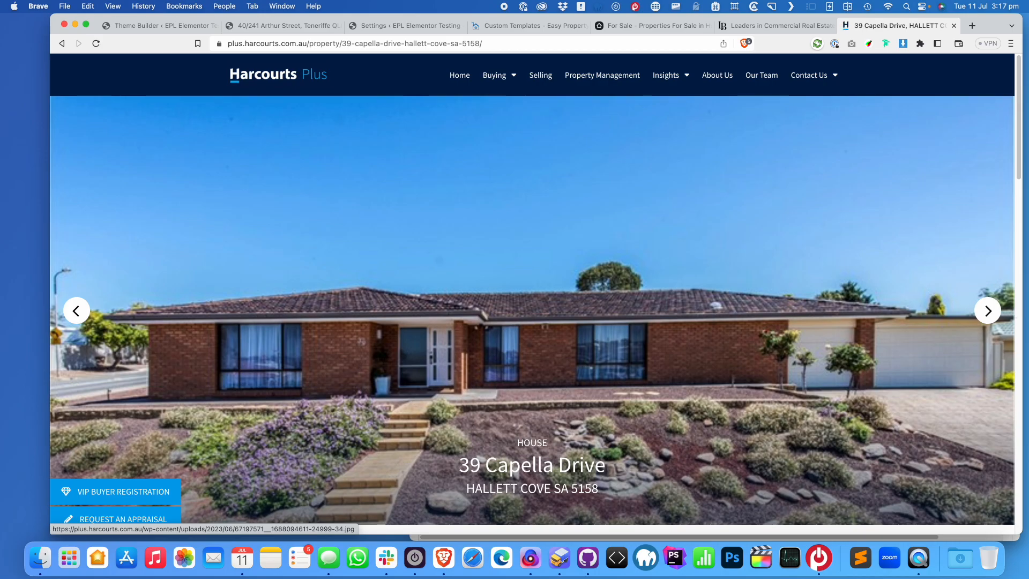
{"action": "left_click", "coordinate": [989, 311]}
{"action": "left_click", "coordinate": [989, 311]}
{"action": "scroll", "coordinate": [747, 292], "scroll_direction": "down", "scroll_amount": 10}
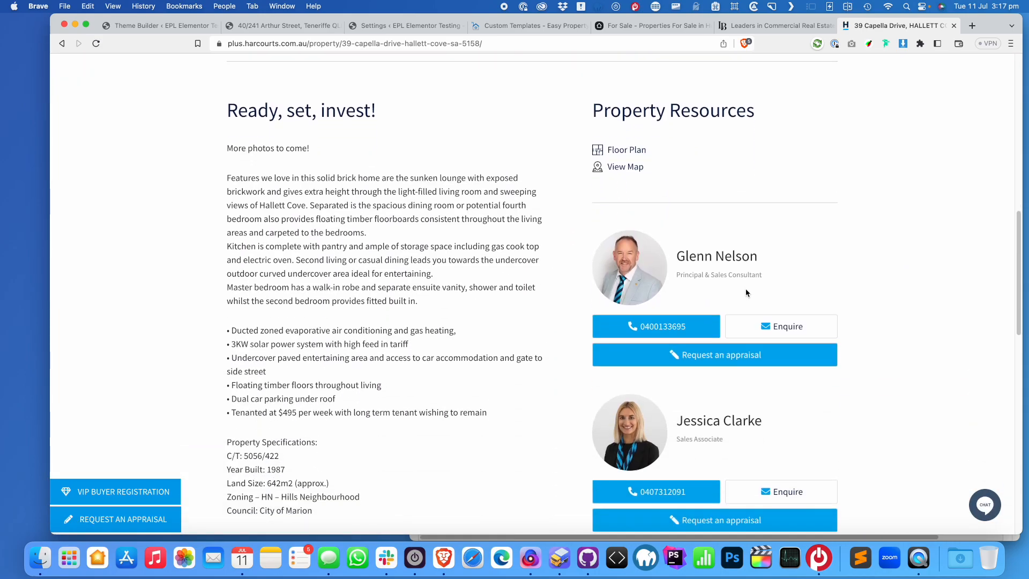
{"action": "scroll", "coordinate": [746, 290], "scroll_direction": "down", "scroll_amount": 5}
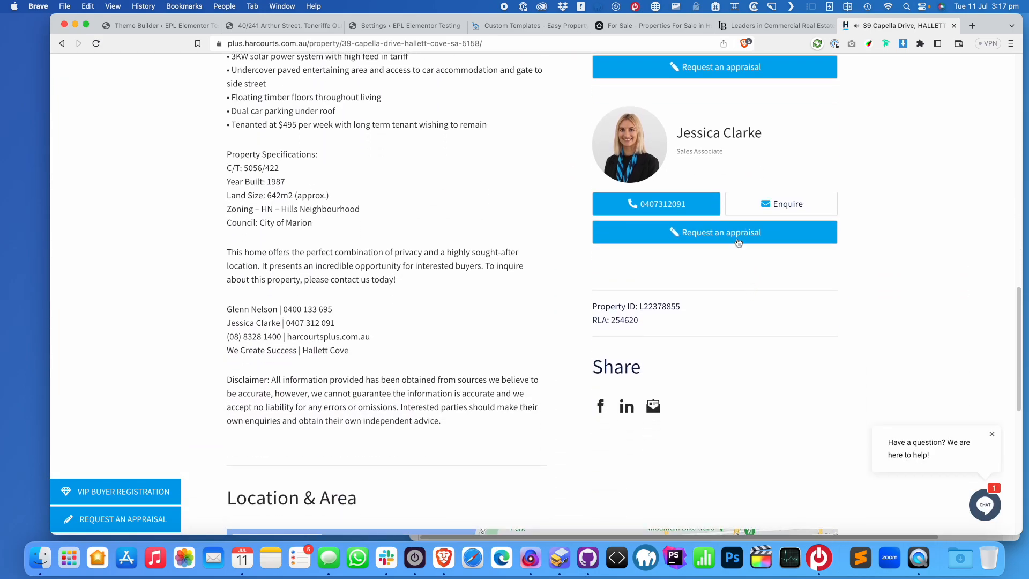
{"action": "left_click", "coordinate": [302, 26]}
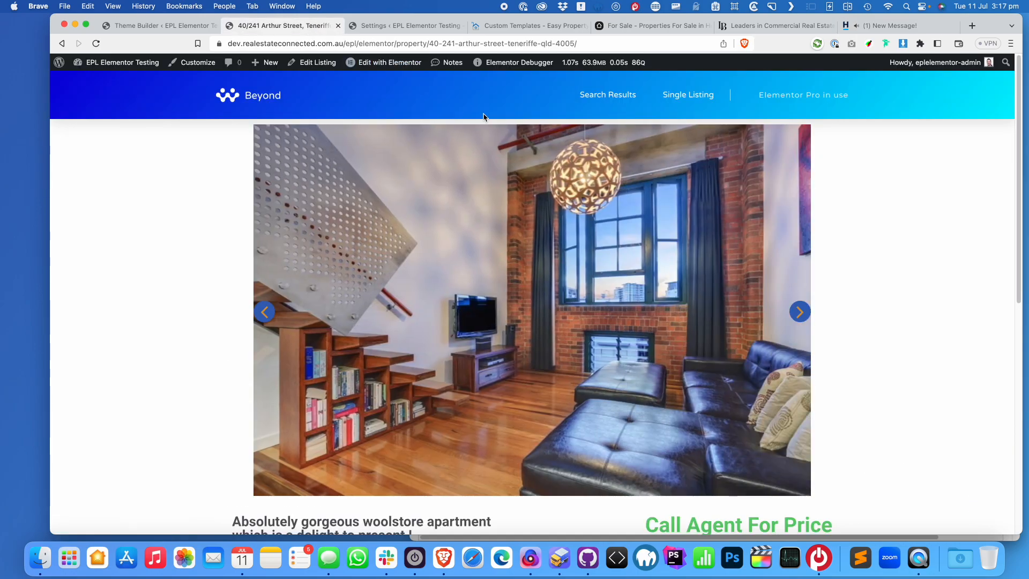
{"action": "scroll", "coordinate": [605, 343], "scroll_direction": "down", "scroll_amount": 6}
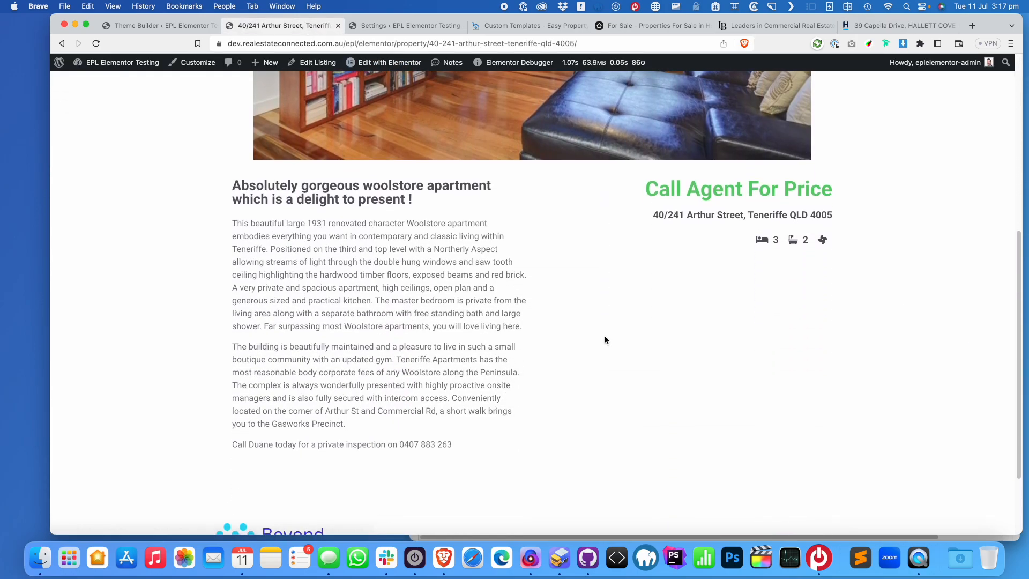
{"action": "scroll", "coordinate": [606, 340], "scroll_direction": "down", "scroll_amount": 1}
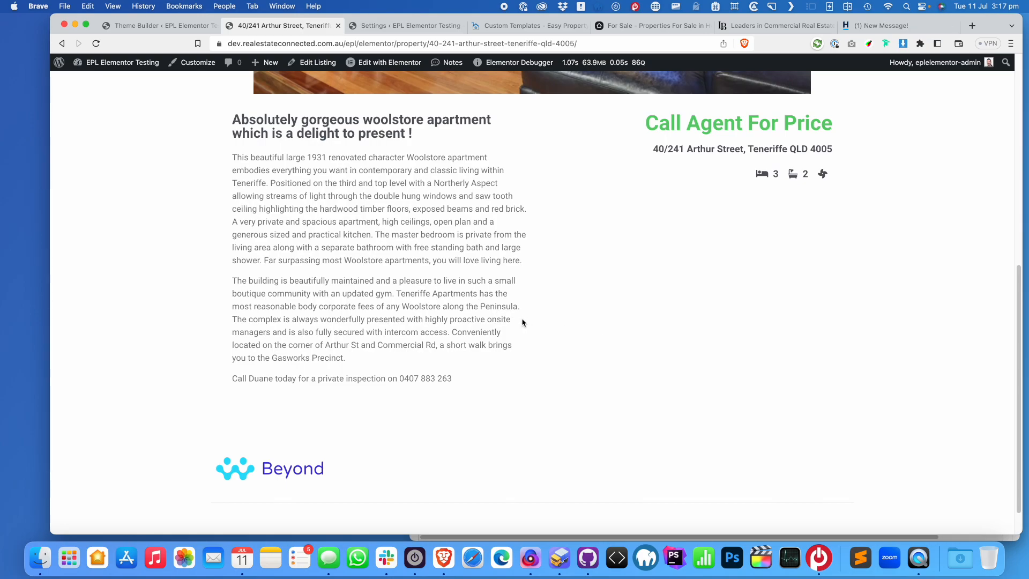
{"action": "scroll", "coordinate": [526, 323], "scroll_direction": "up", "scroll_amount": 3}
{"action": "scroll", "coordinate": [526, 323], "scroll_direction": "up", "scroll_amount": 1}
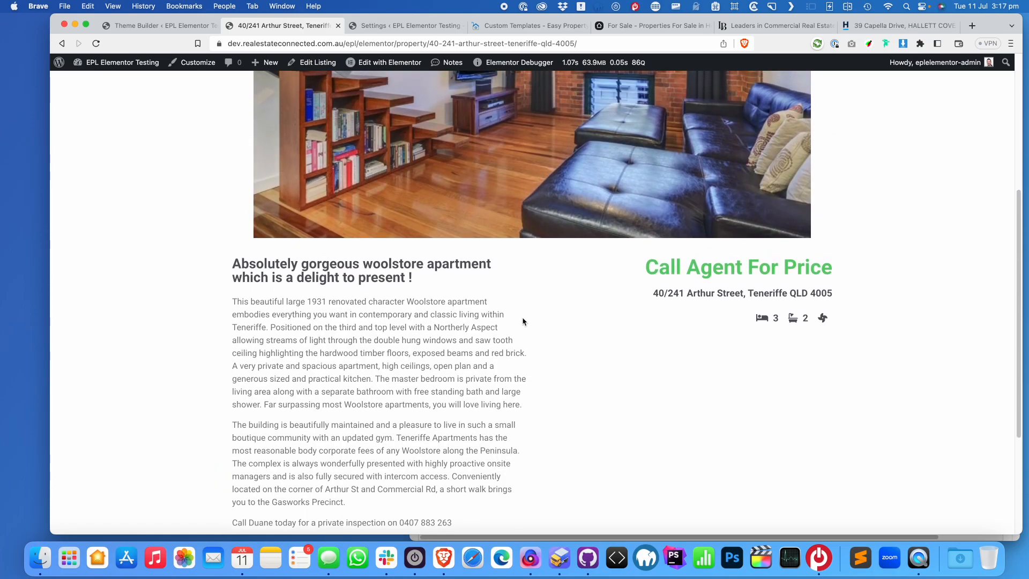
{"action": "scroll", "coordinate": [671, 226], "scroll_direction": "up", "scroll_amount": 6}
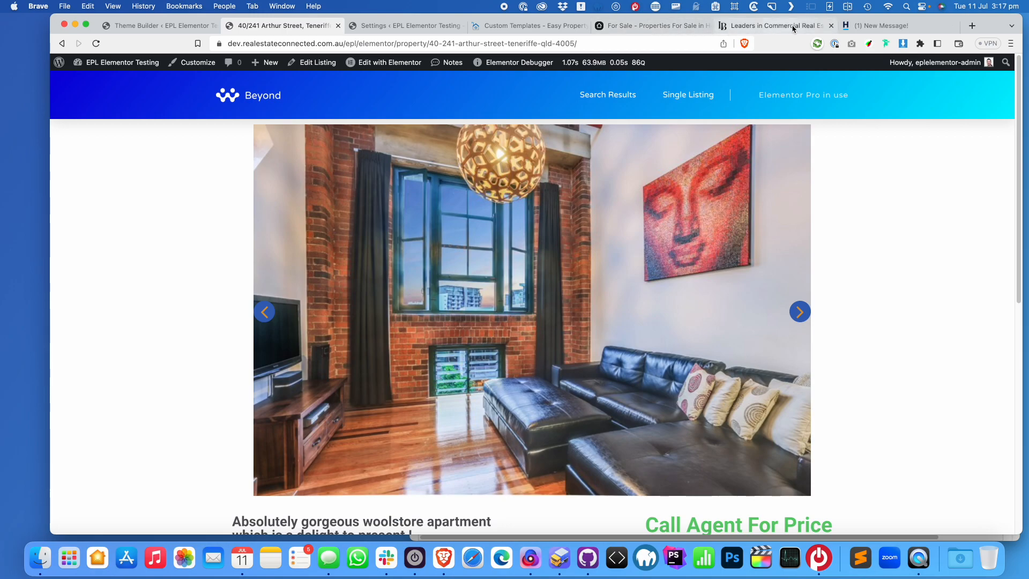
Close the Harcourts Plus and Soames example-site tabs
{"action": "left_click", "coordinate": [832, 25]}
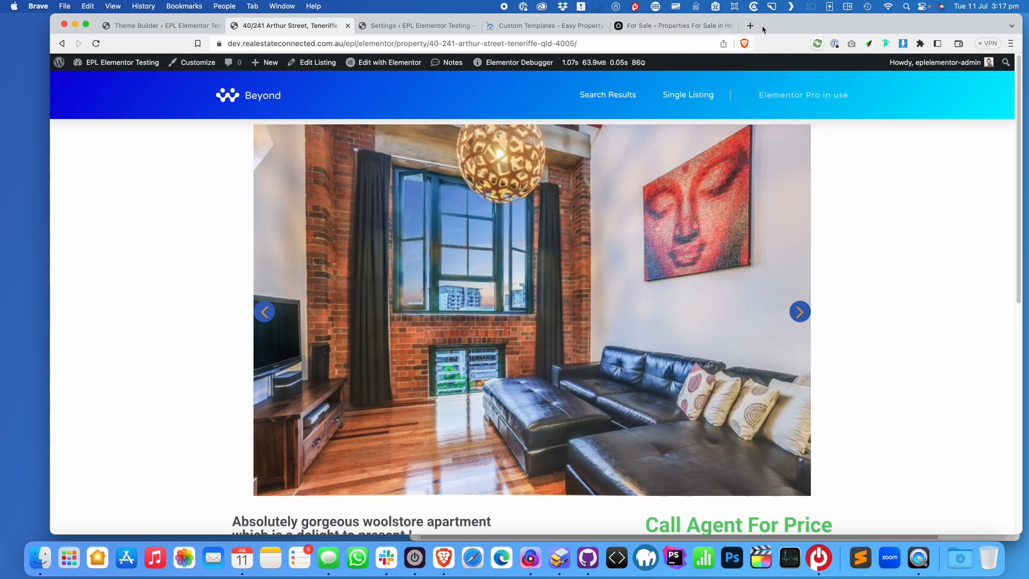
{"action": "left_click", "coordinate": [732, 26]}
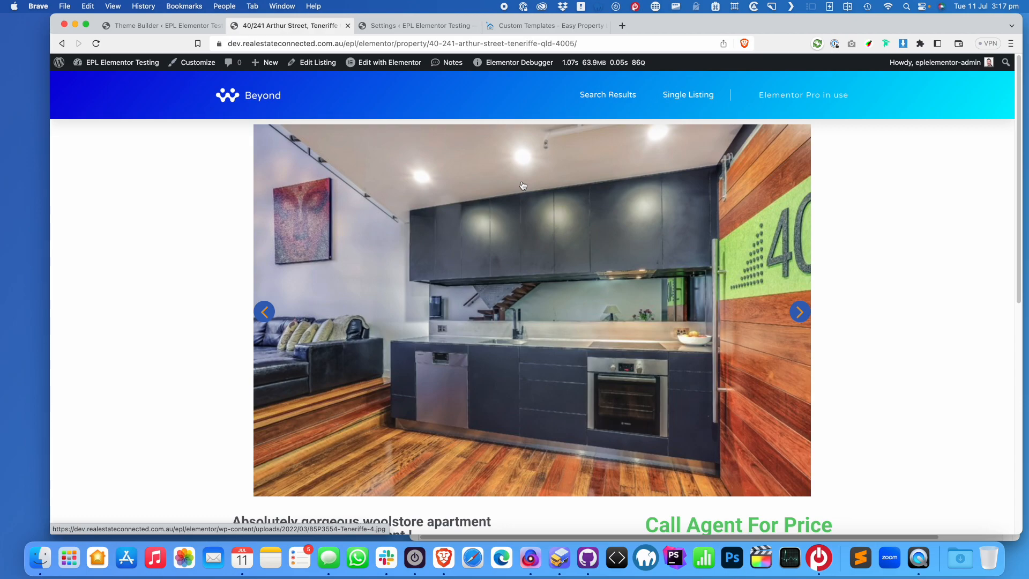
{"action": "scroll", "coordinate": [523, 186], "scroll_direction": "down", "scroll_amount": 5}
{"action": "scroll", "coordinate": [526, 194], "scroll_direction": "up", "scroll_amount": 3}
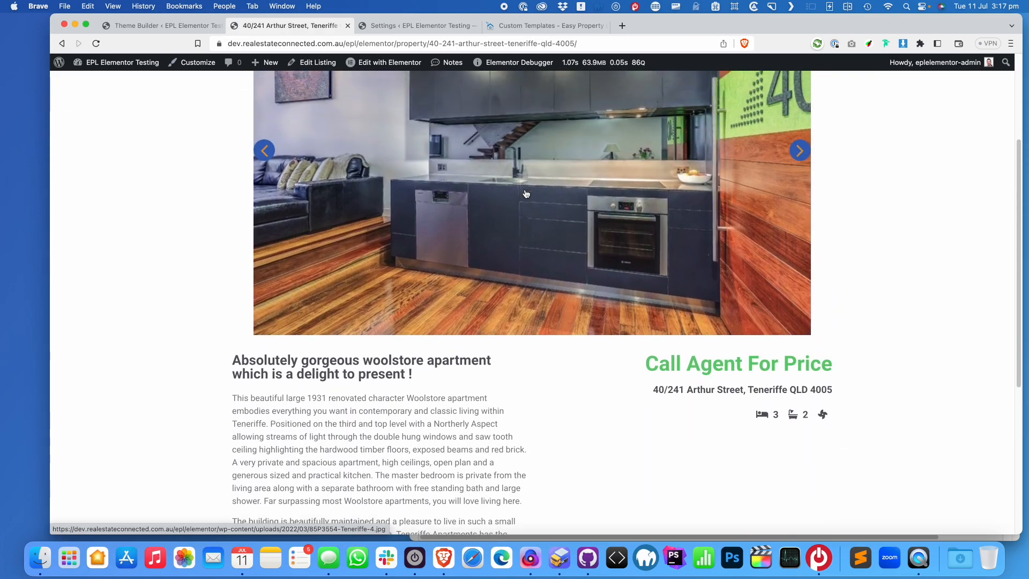
{"action": "scroll", "coordinate": [526, 194], "scroll_direction": "up", "scroll_amount": 3}
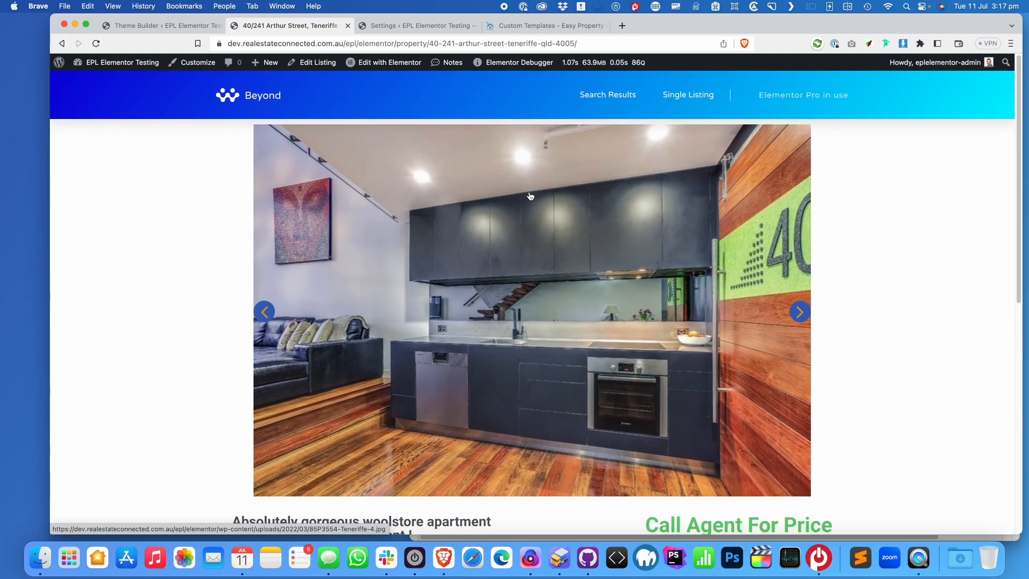
{"action": "mouse_move", "coordinate": [494, 58]}
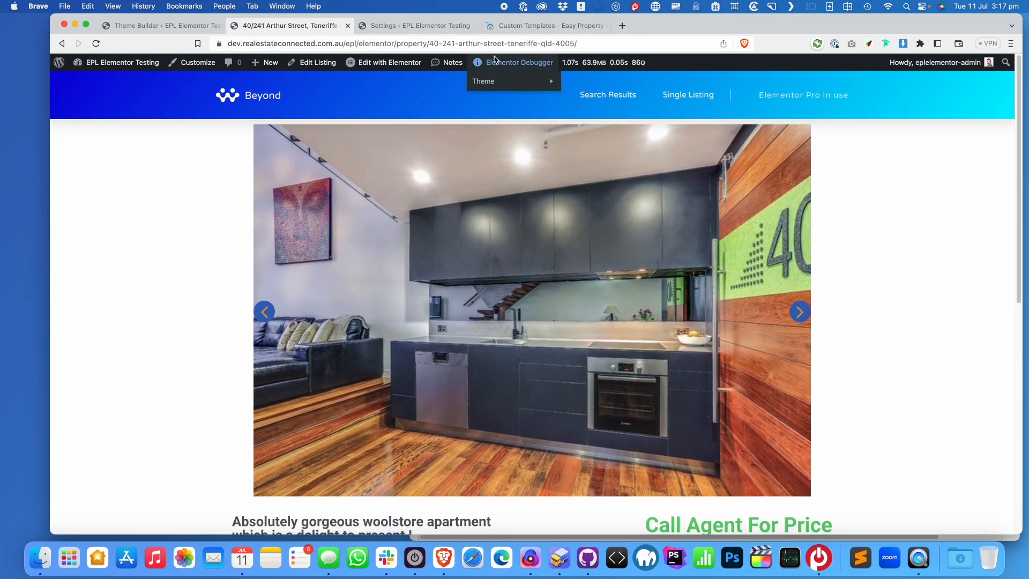